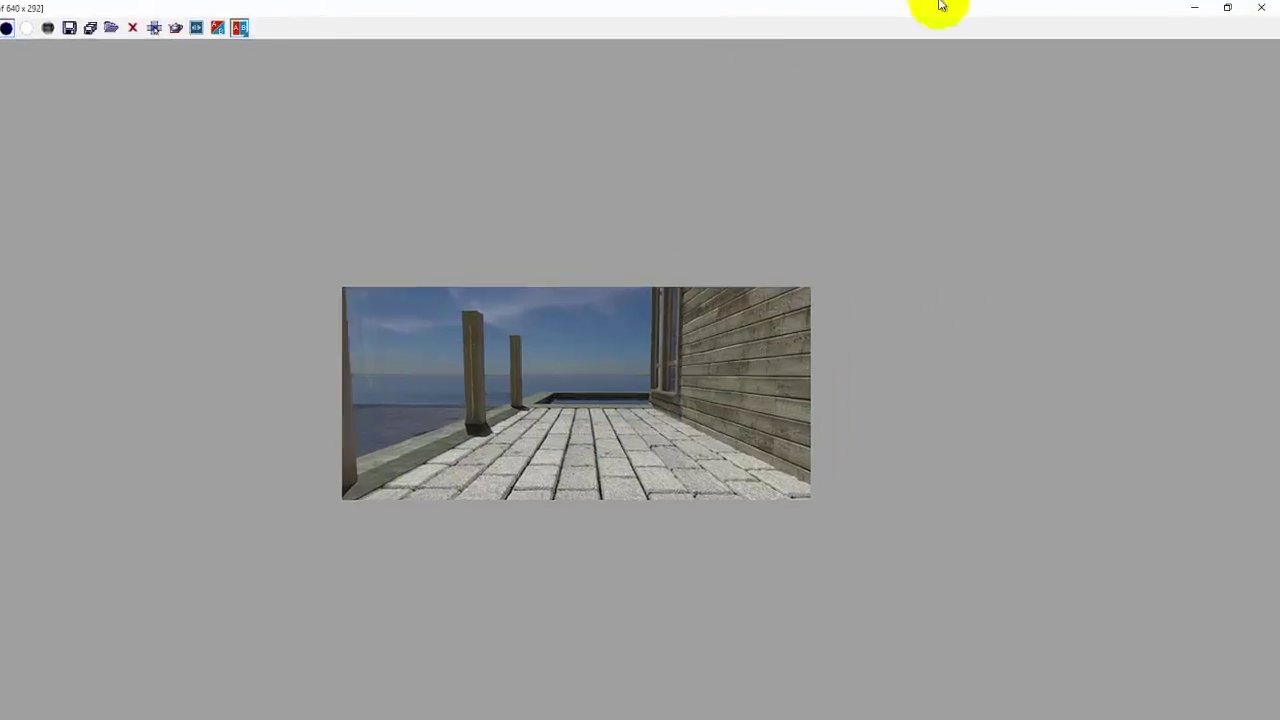
# Step: Put away the finished render, close the V-Ray progress window and show the whole building on its site
pyautogui.click(1202, 7)
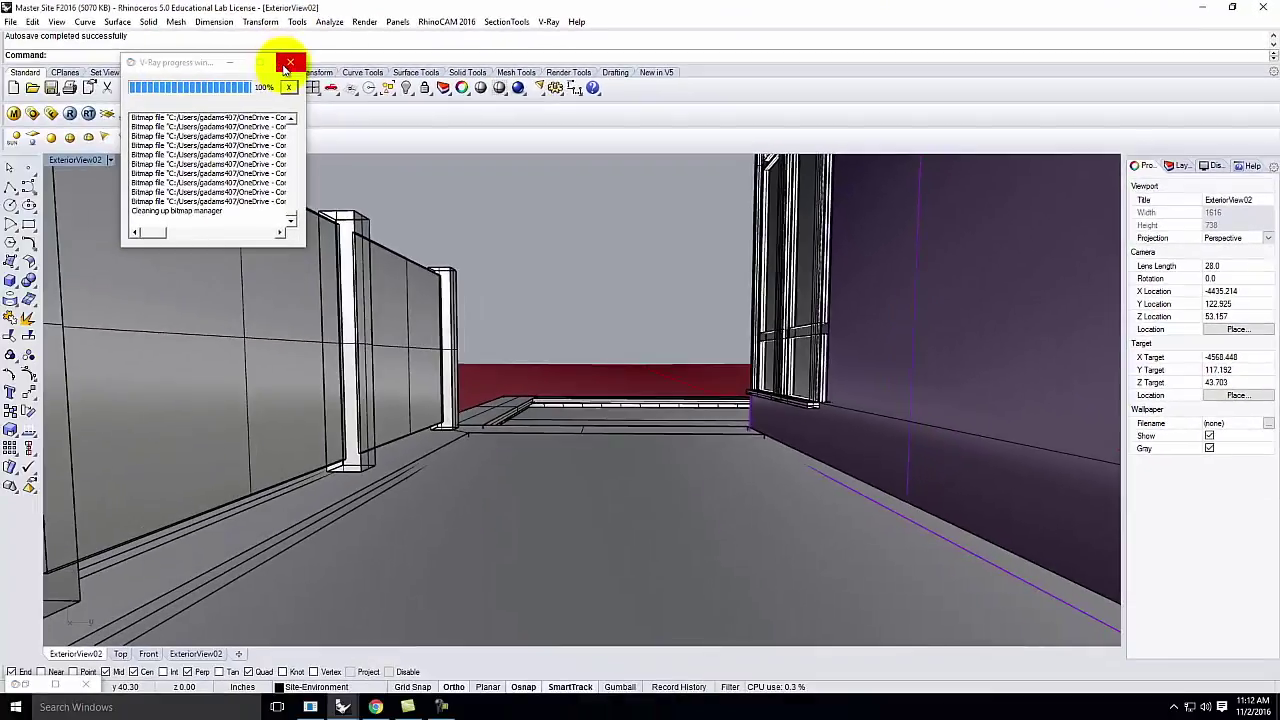
pyautogui.click(287, 64)
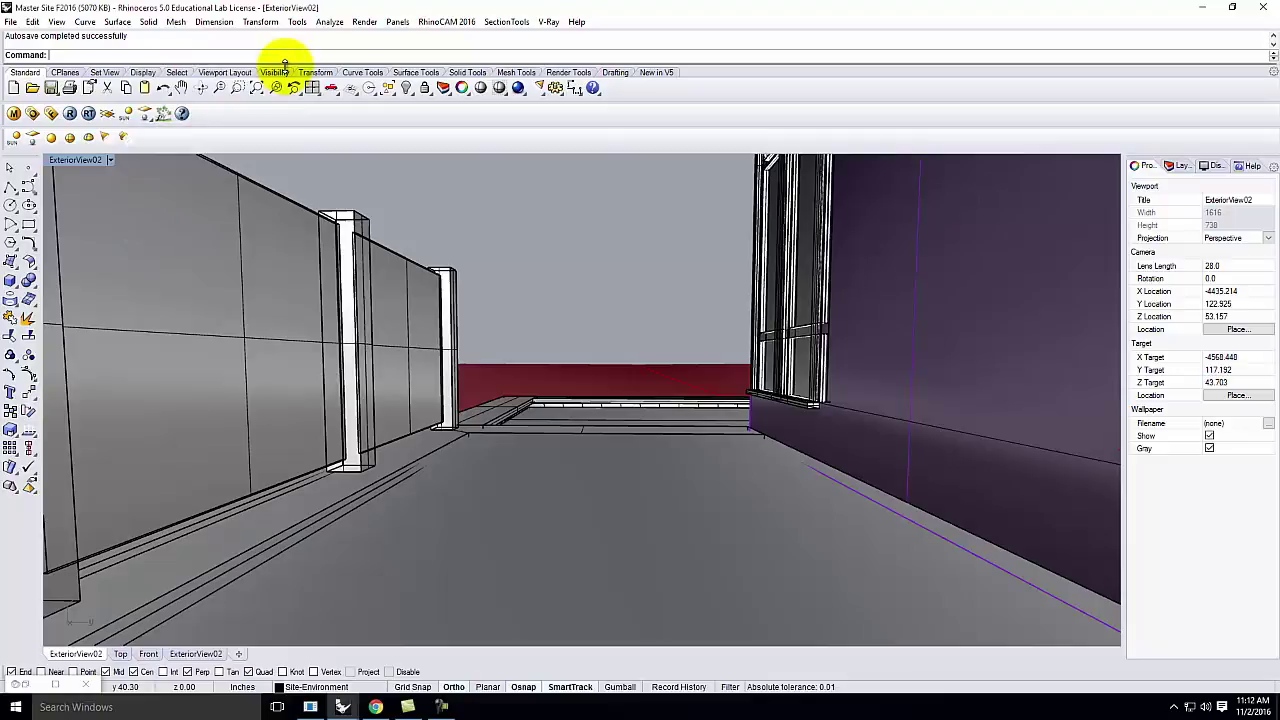
pyautogui.moveTo(263, 233); pyautogui.dragTo(854, 449, button='right')
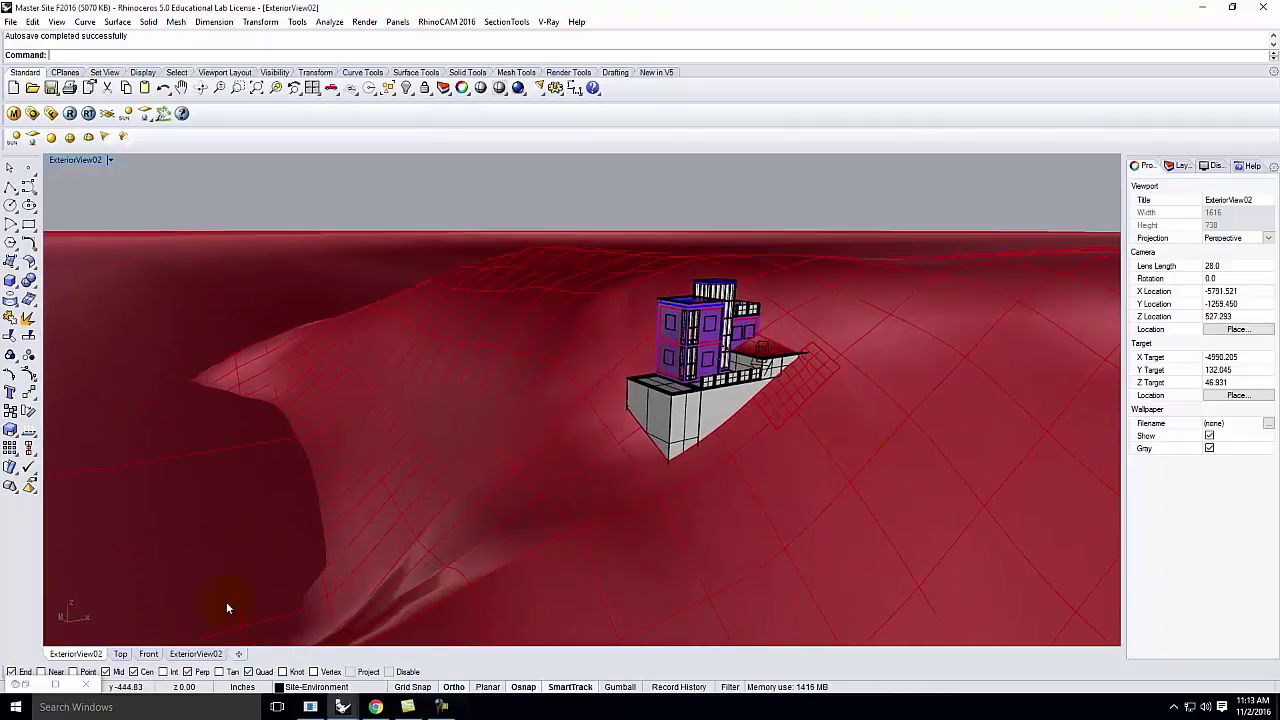
# Step: Switch between the Master Site F2016 and RetreatBase_F2016 models, ending in RetreatBase_F2016
pyautogui.moveTo(343, 706)
pyautogui.click(270, 670)
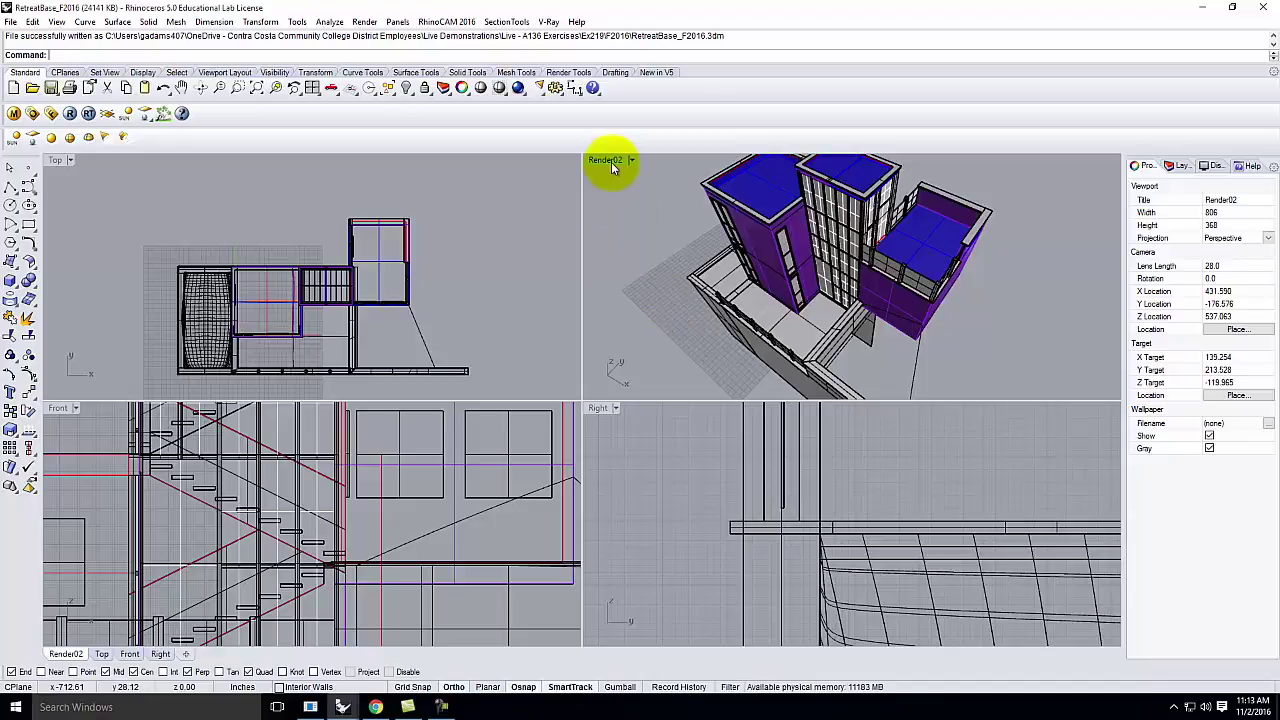
pyautogui.moveTo(340, 702)
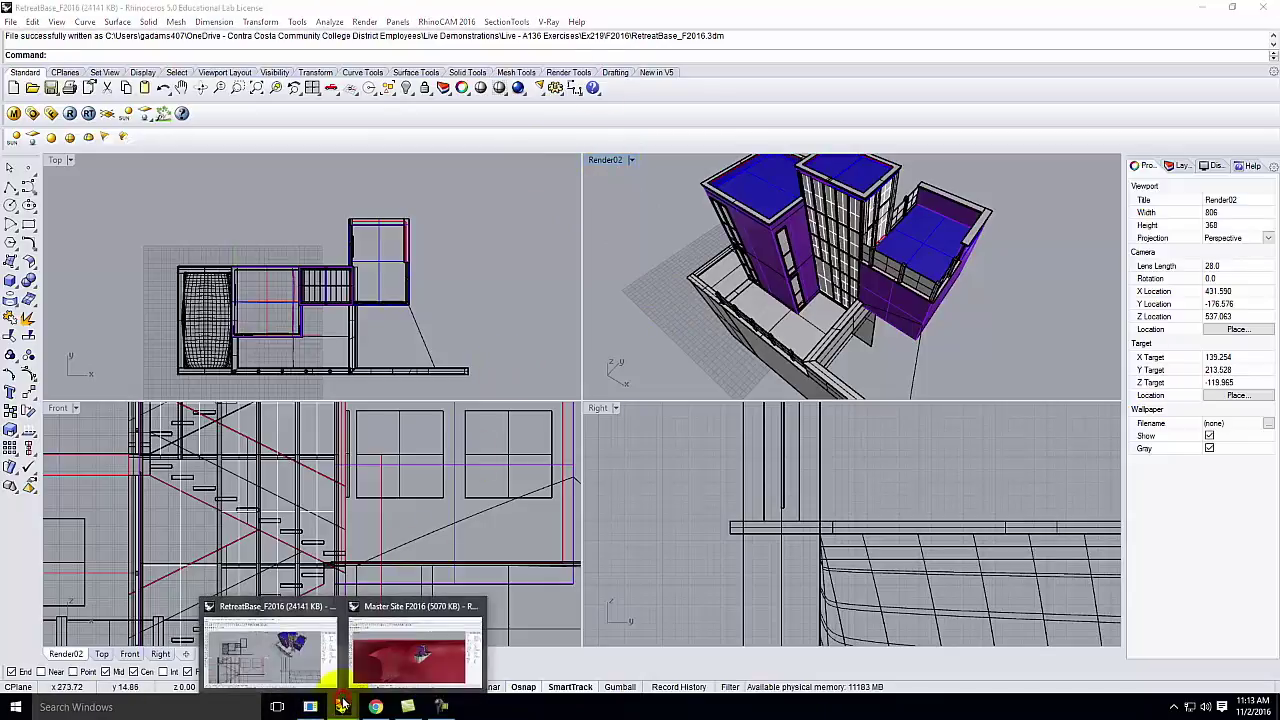
pyautogui.click(390, 643)
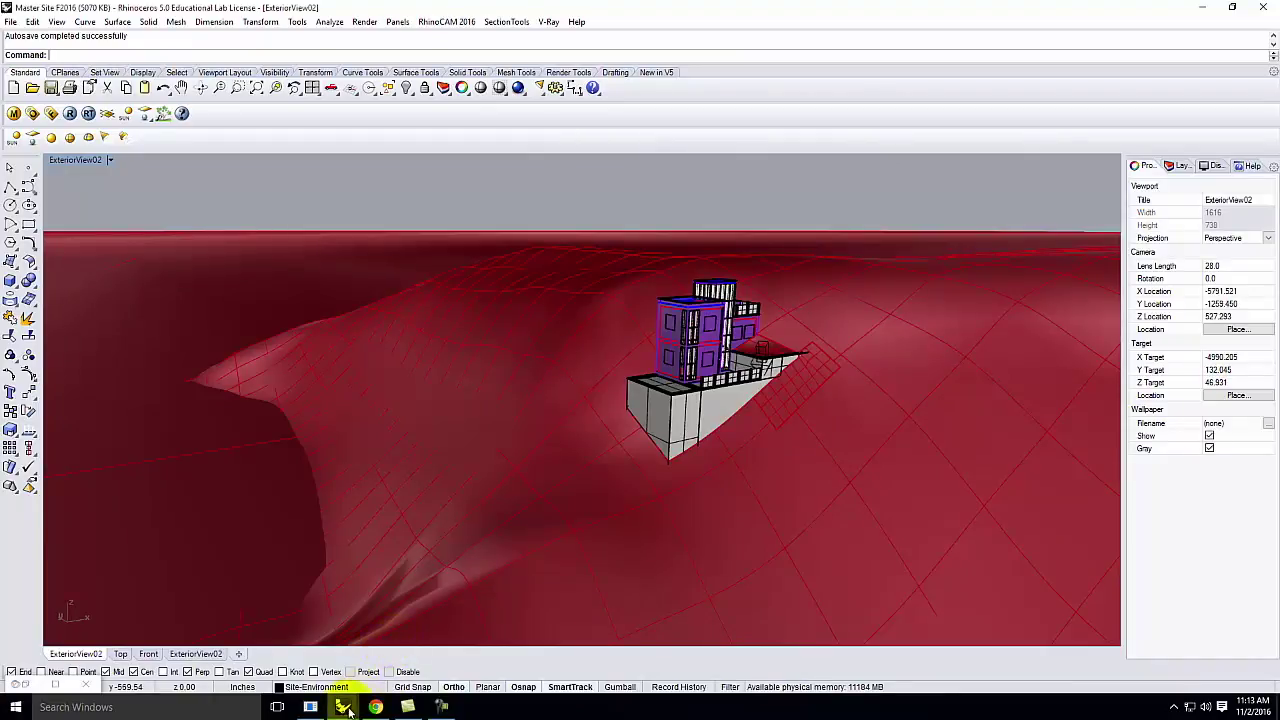
pyautogui.moveTo(343, 705)
pyautogui.click(282, 650)
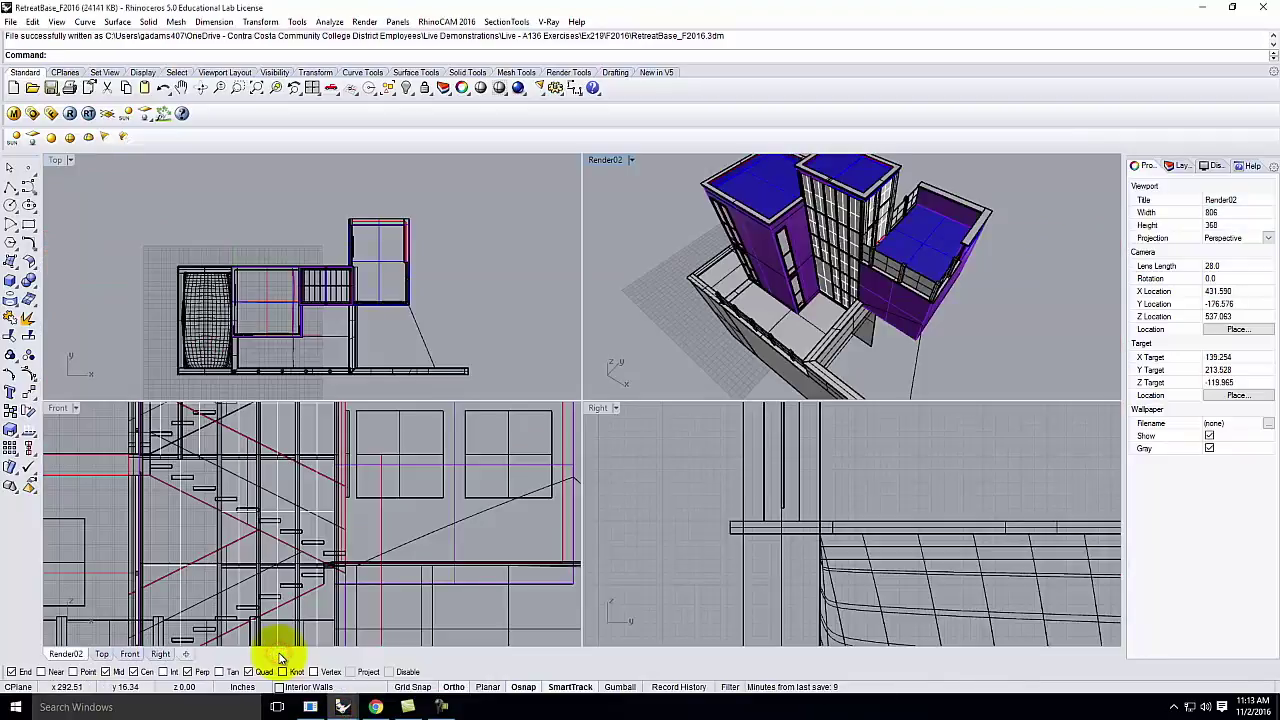
# Step: Maximize the Render02 viewport and frame an interior view of the room facing the corner windows
pyautogui.doubleClick(607, 161)
pyautogui.scroll(-5, 465, 505)
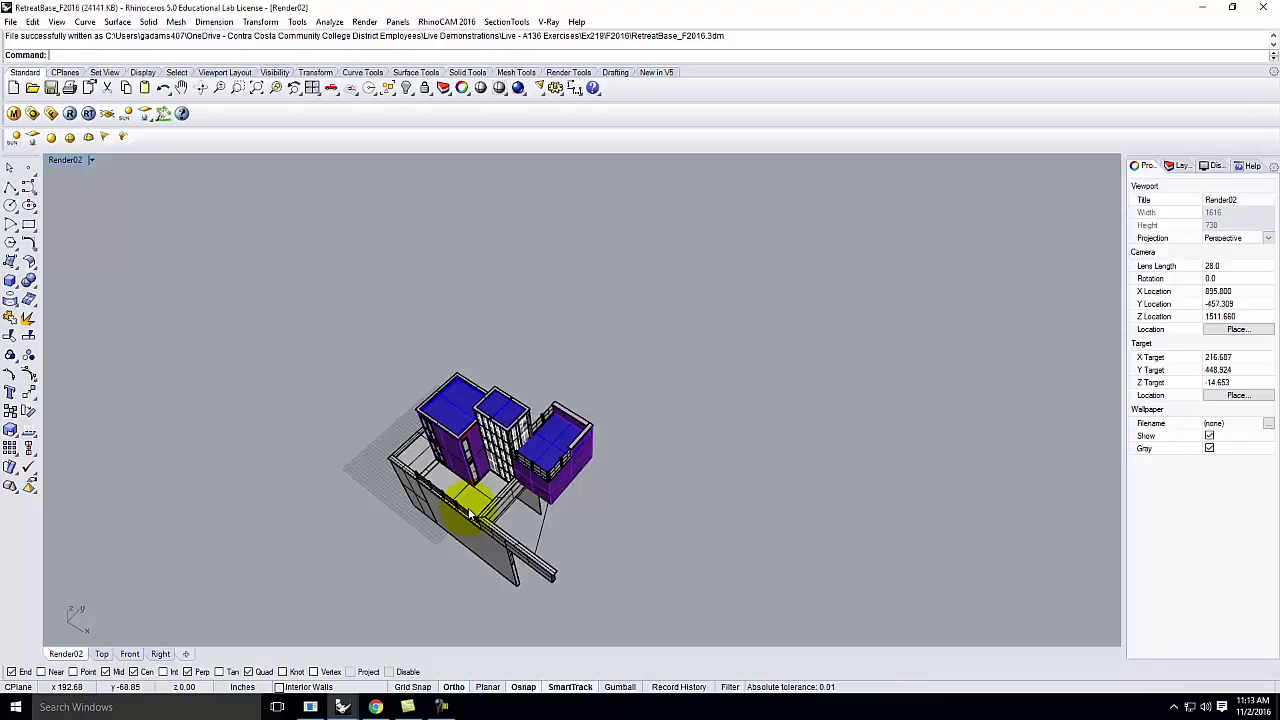
pyautogui.scroll(5, 528, 400)
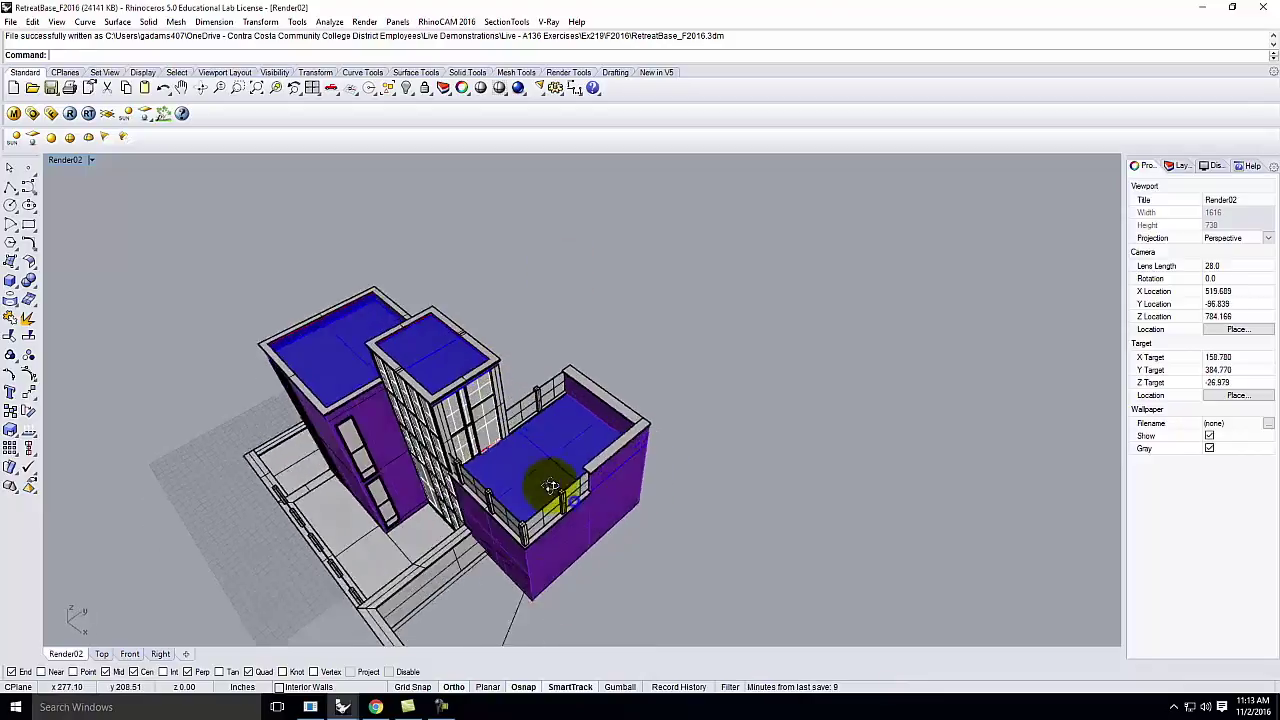
pyautogui.scroll(-3, 545, 482)
pyautogui.scroll(6, 500, 466)
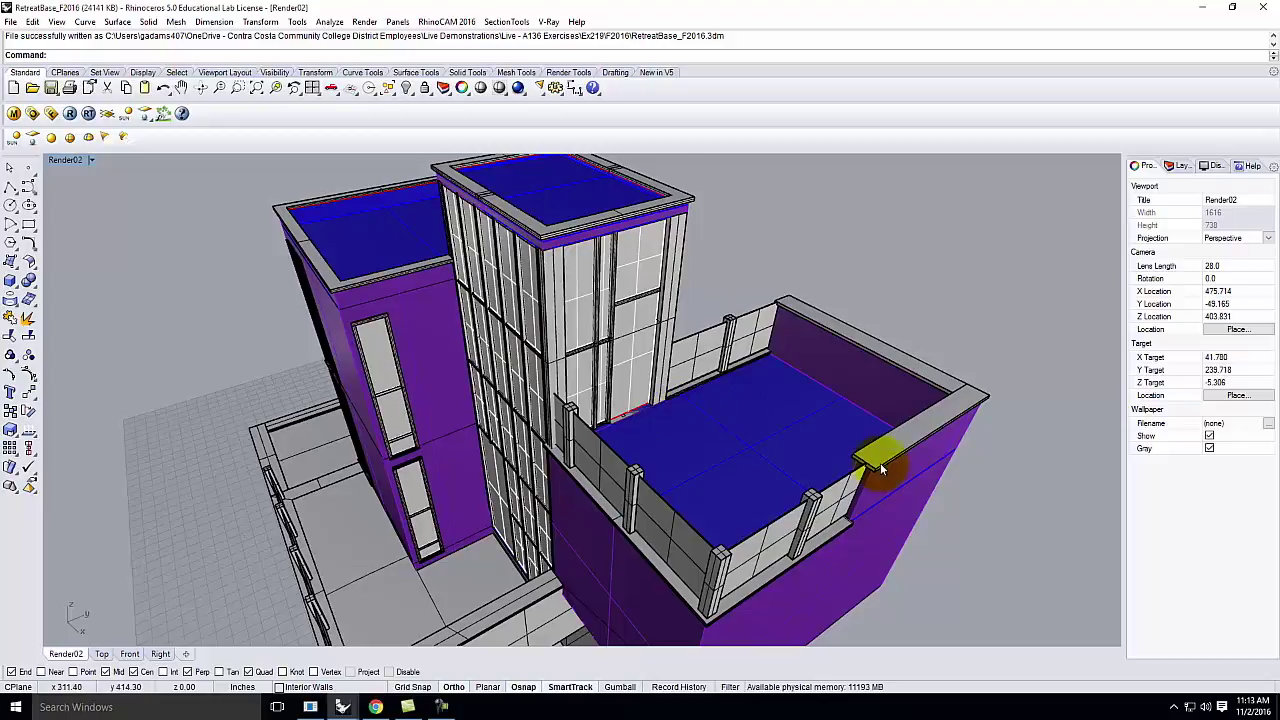
pyautogui.scroll(-5, 880, 463)
pyautogui.moveTo(900, 512); pyautogui.dragTo(789, 466, button='right')
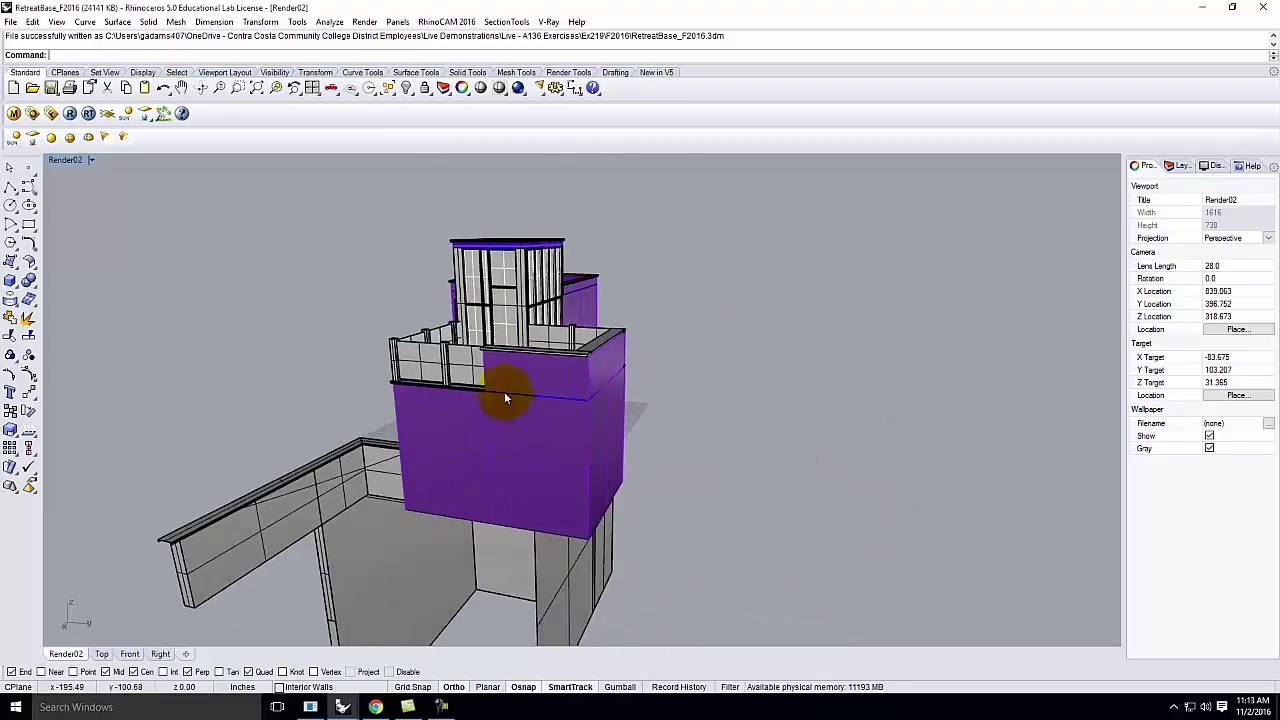
pyautogui.scroll(8, 503, 391)
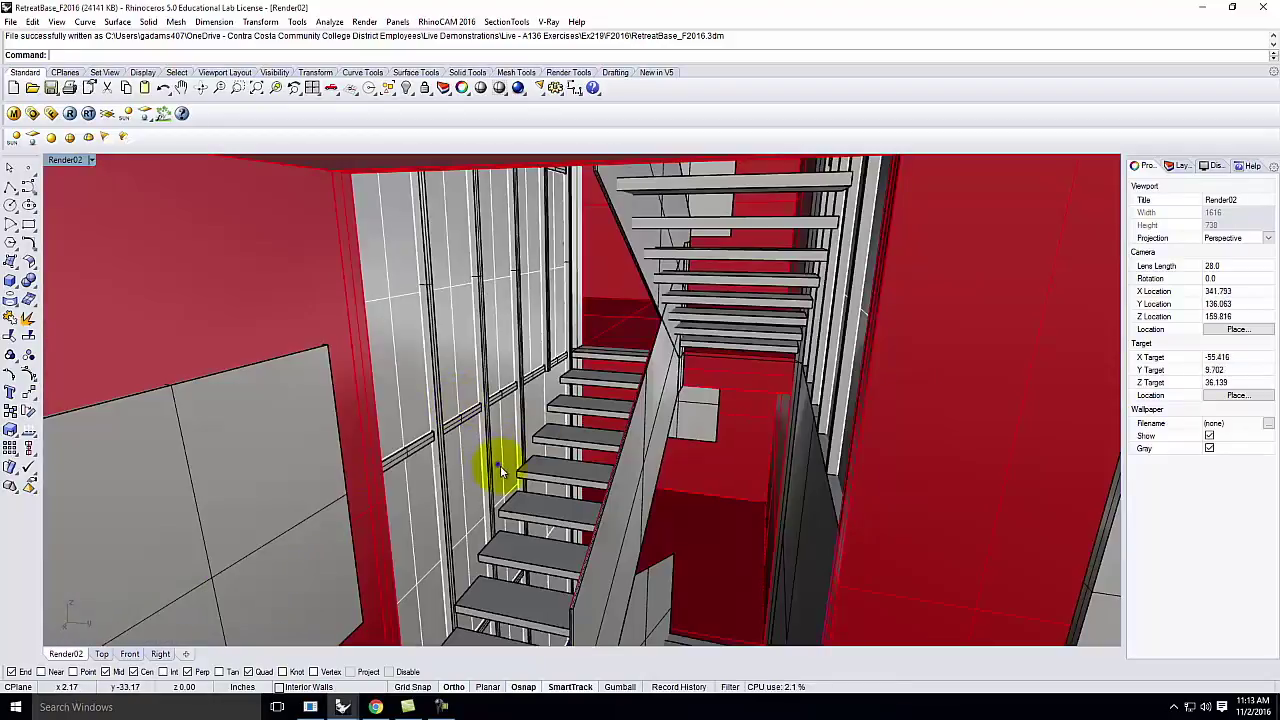
pyautogui.moveTo(500, 466); pyautogui.dragTo(548, 440, button='right')
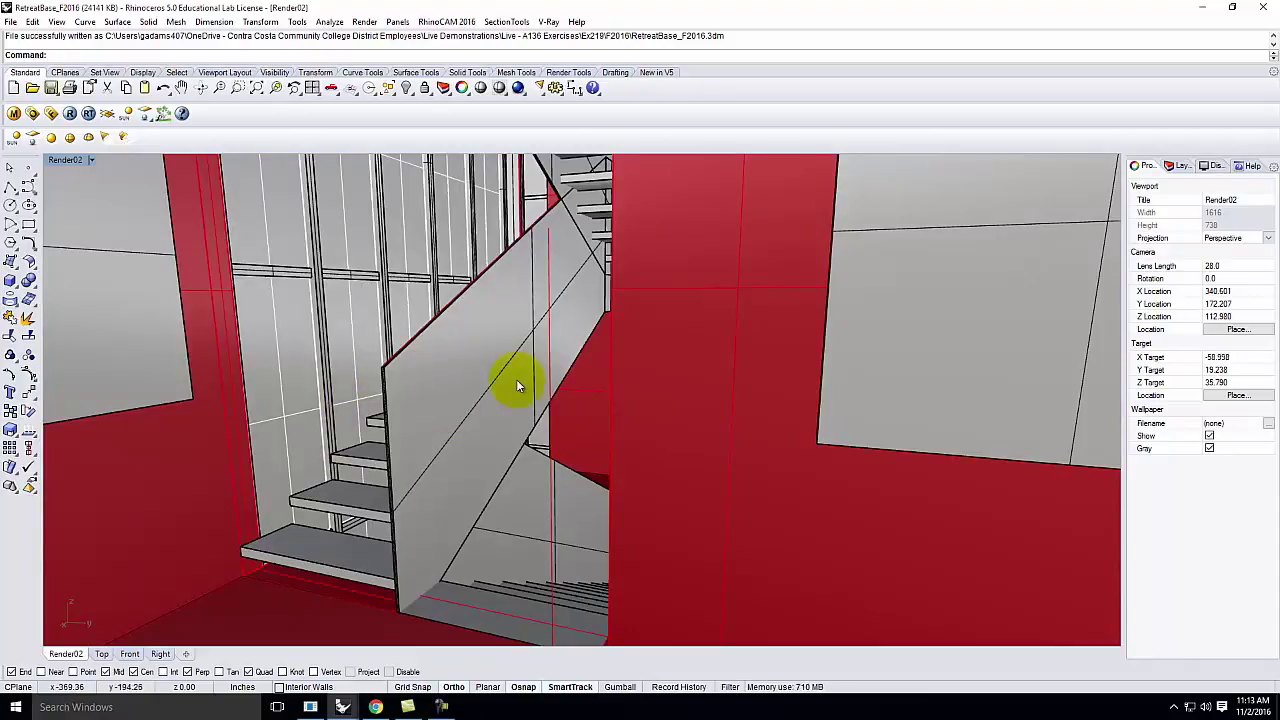
pyautogui.moveTo(517, 451); pyautogui.dragTo(451, 434, button='right')
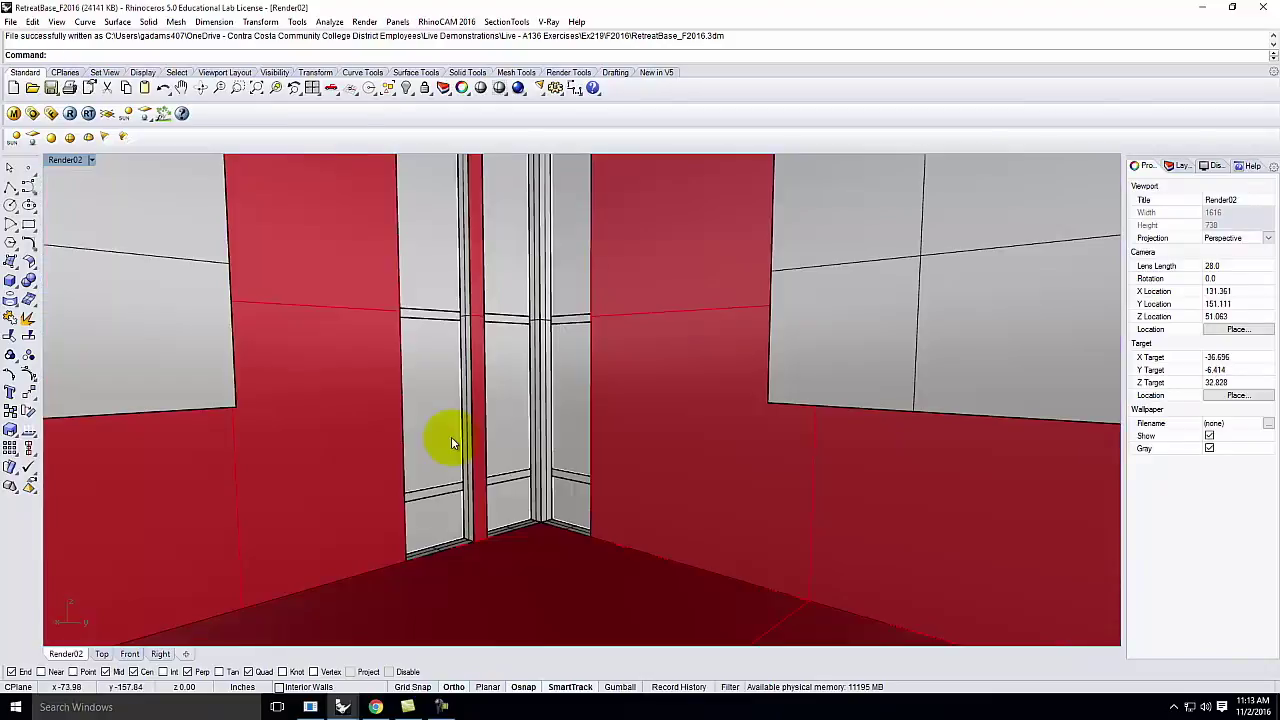
pyautogui.scroll(-2, 604, 497)
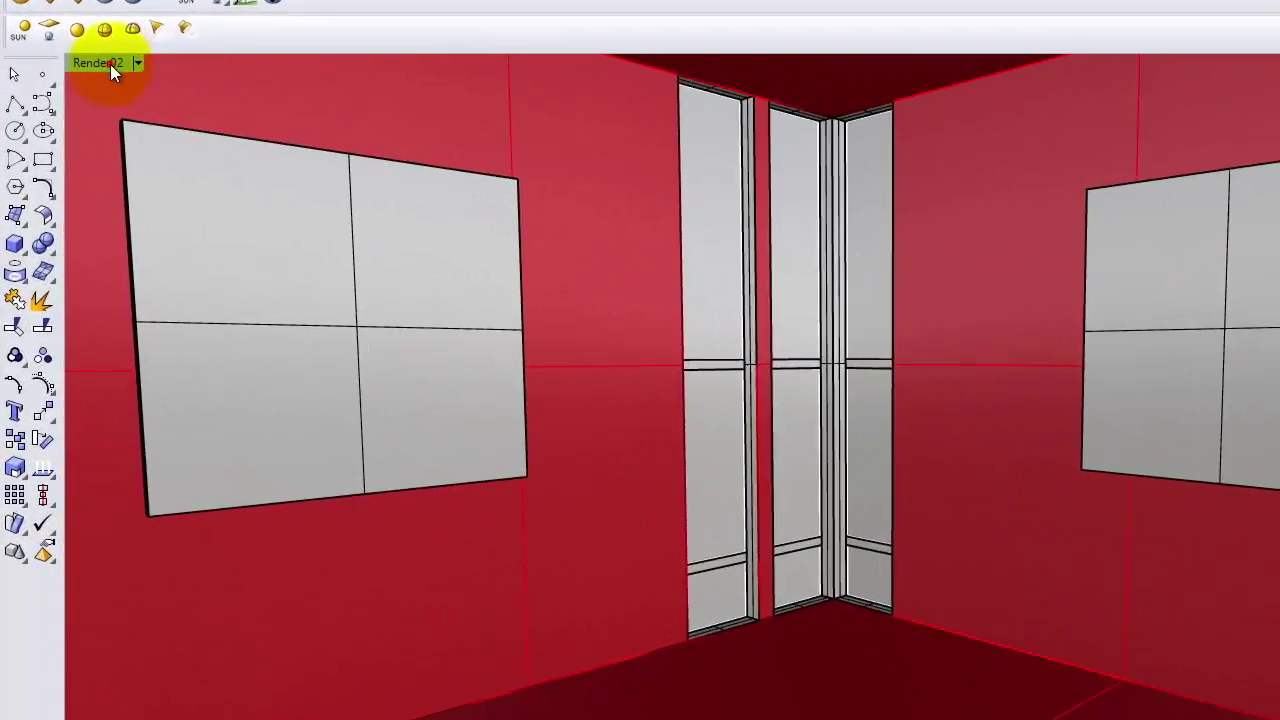
# Step: Return to the four-viewport layout, show the Render02 camera and select its camera point in the Top view
pyautogui.doubleClick(67, 156)
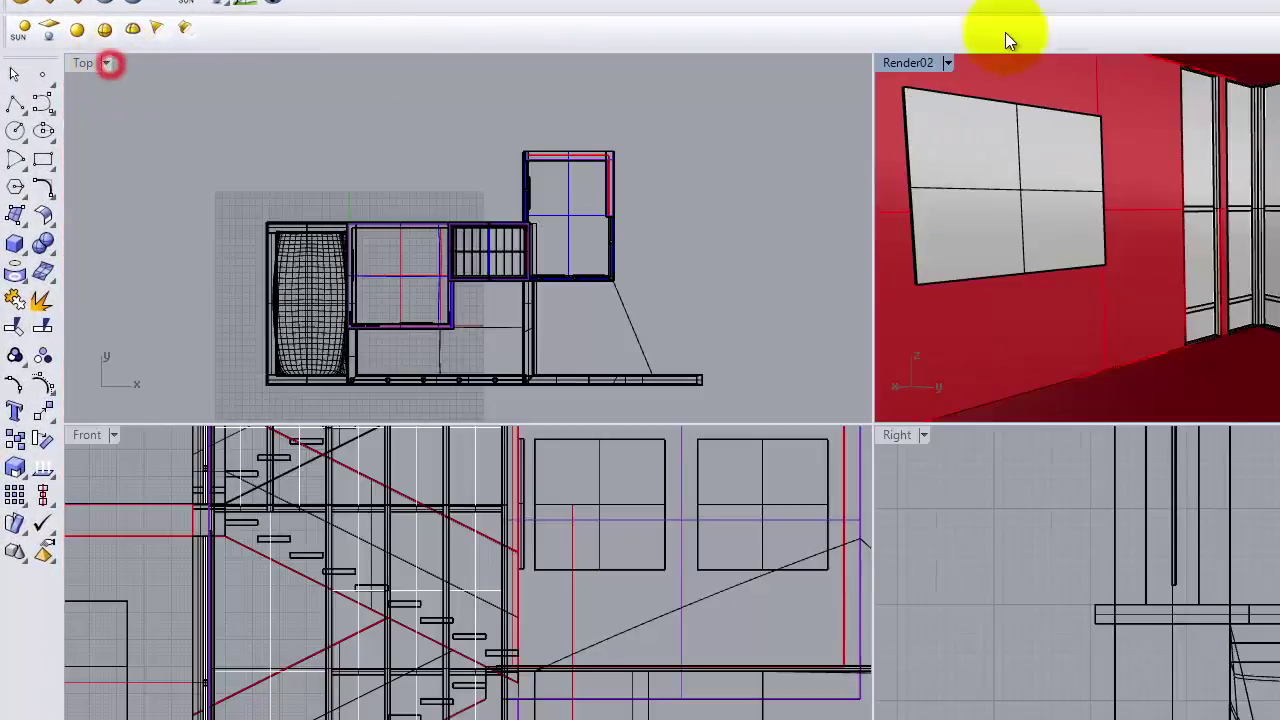
pyautogui.click(949, 66)
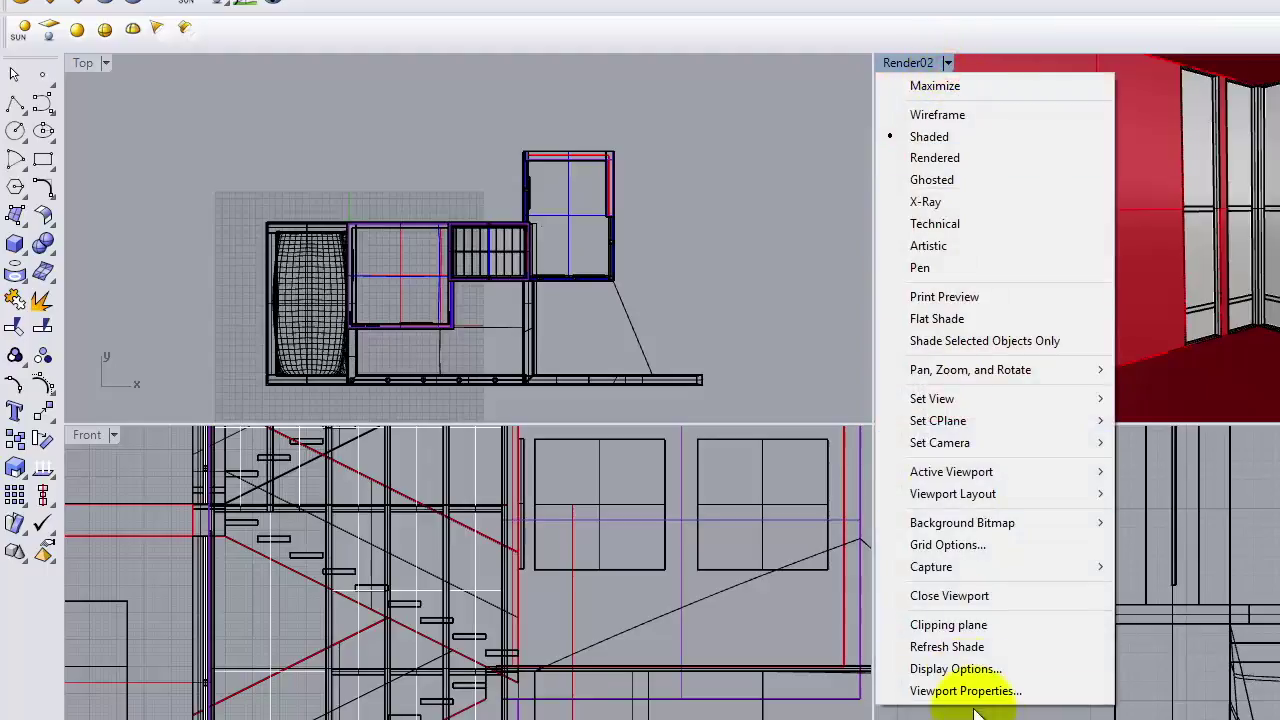
pyautogui.moveTo(996, 442)
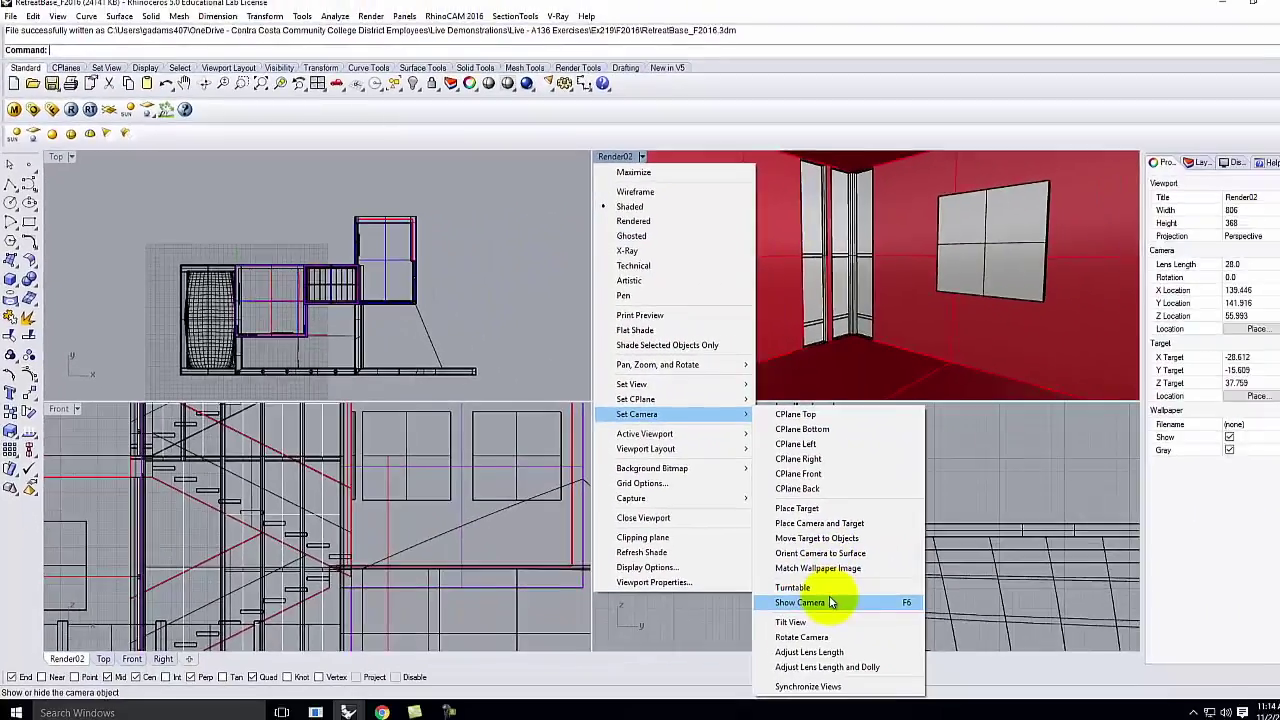
pyautogui.click(985, 659)
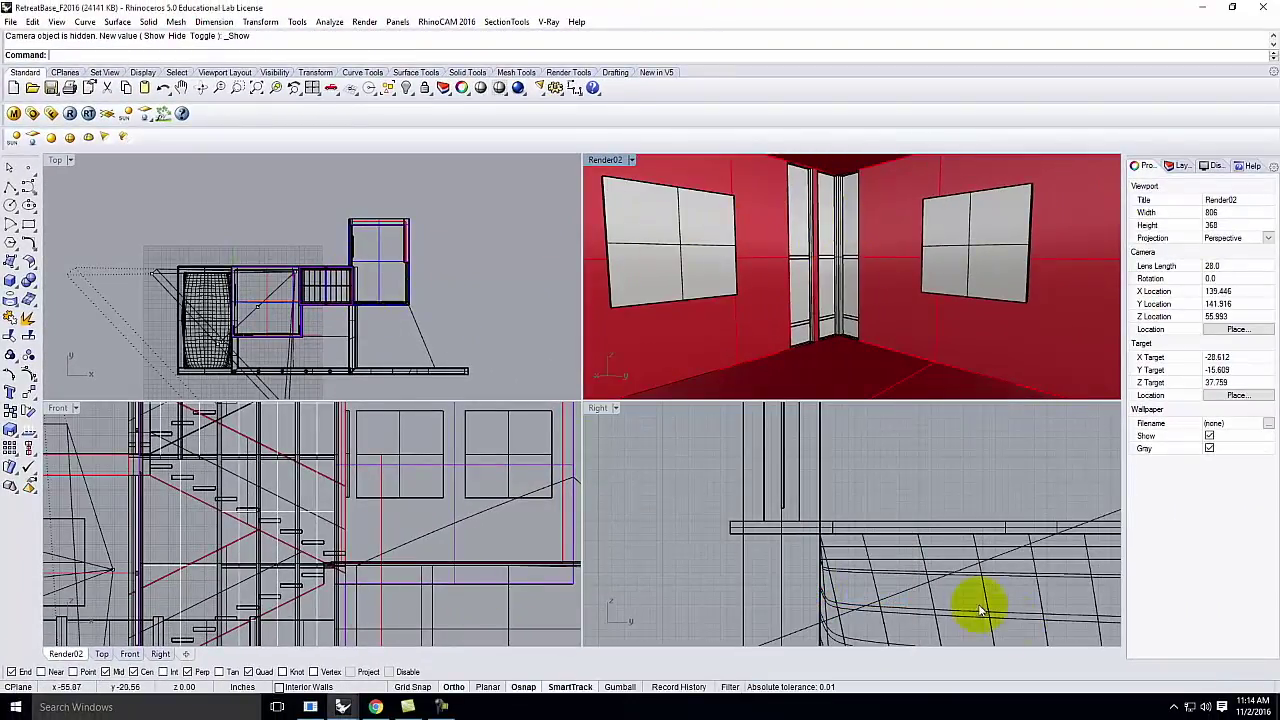
pyautogui.scroll(-3, 268, 306)
pyautogui.scroll(4, 265, 285)
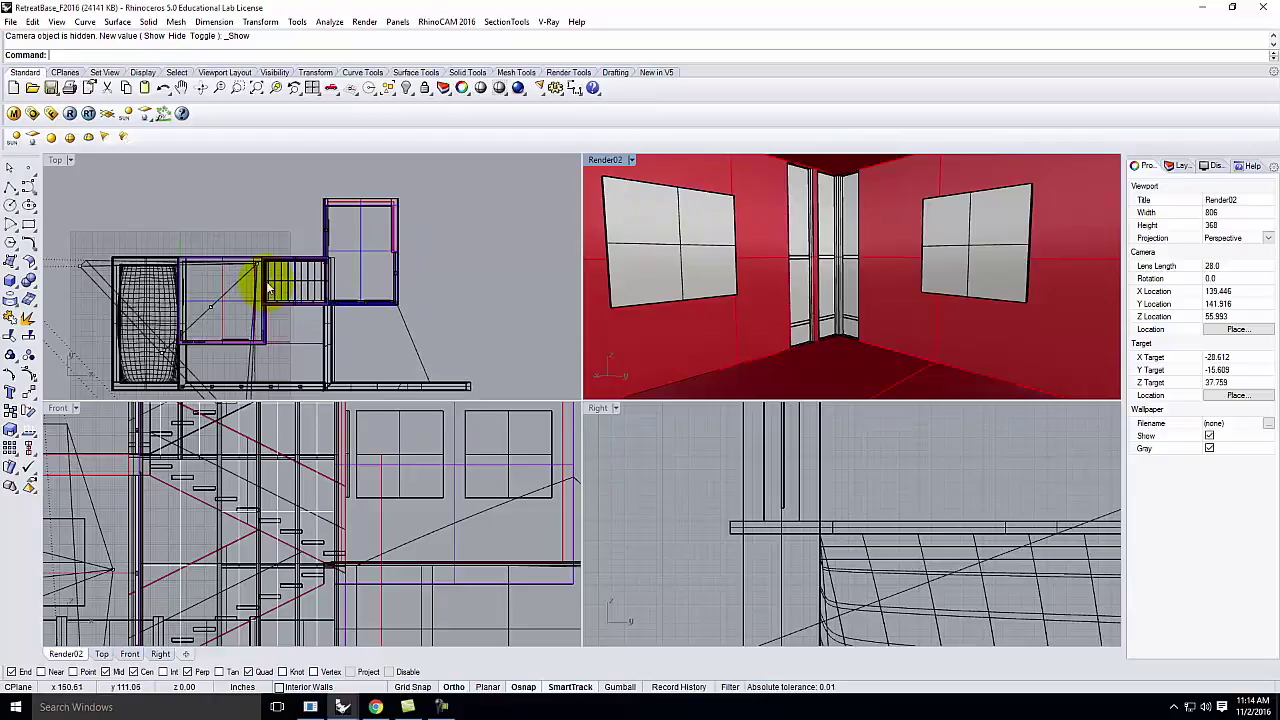
pyautogui.click(257, 263)
pyautogui.click(113, 266)
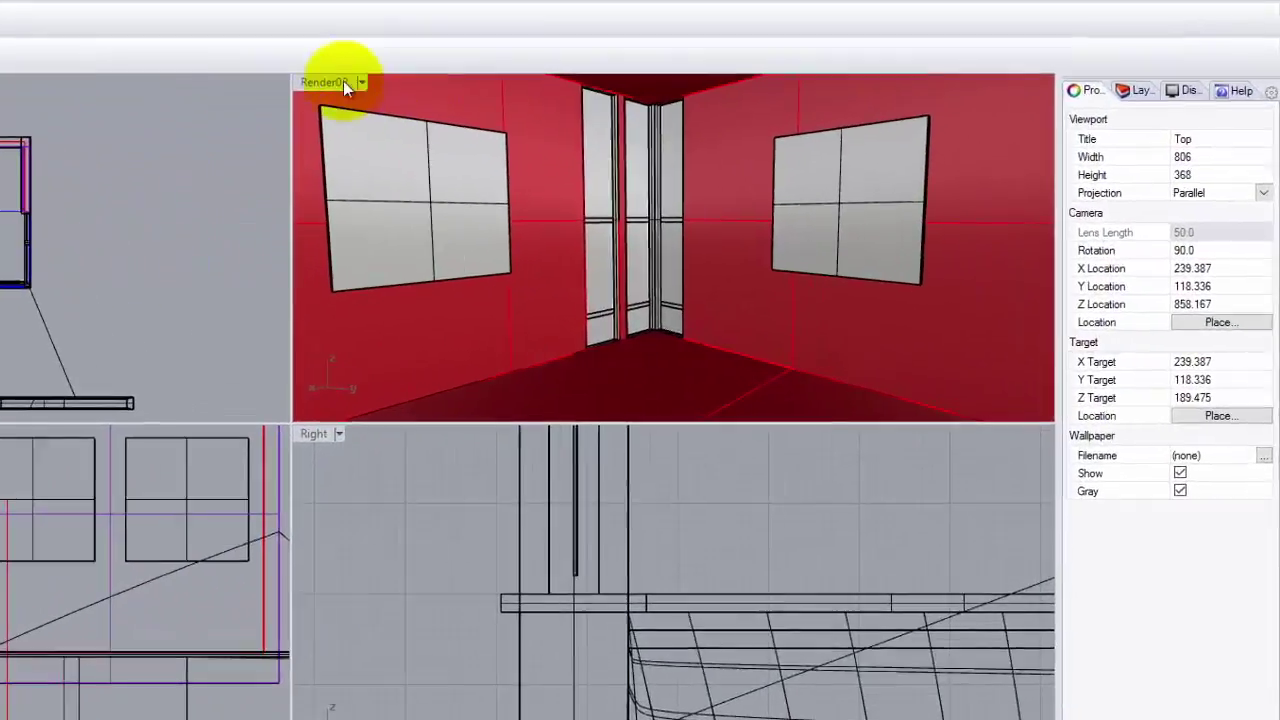
# Step: Set the lens length of the Render02 camera to 18
pyautogui.click(335, 81)
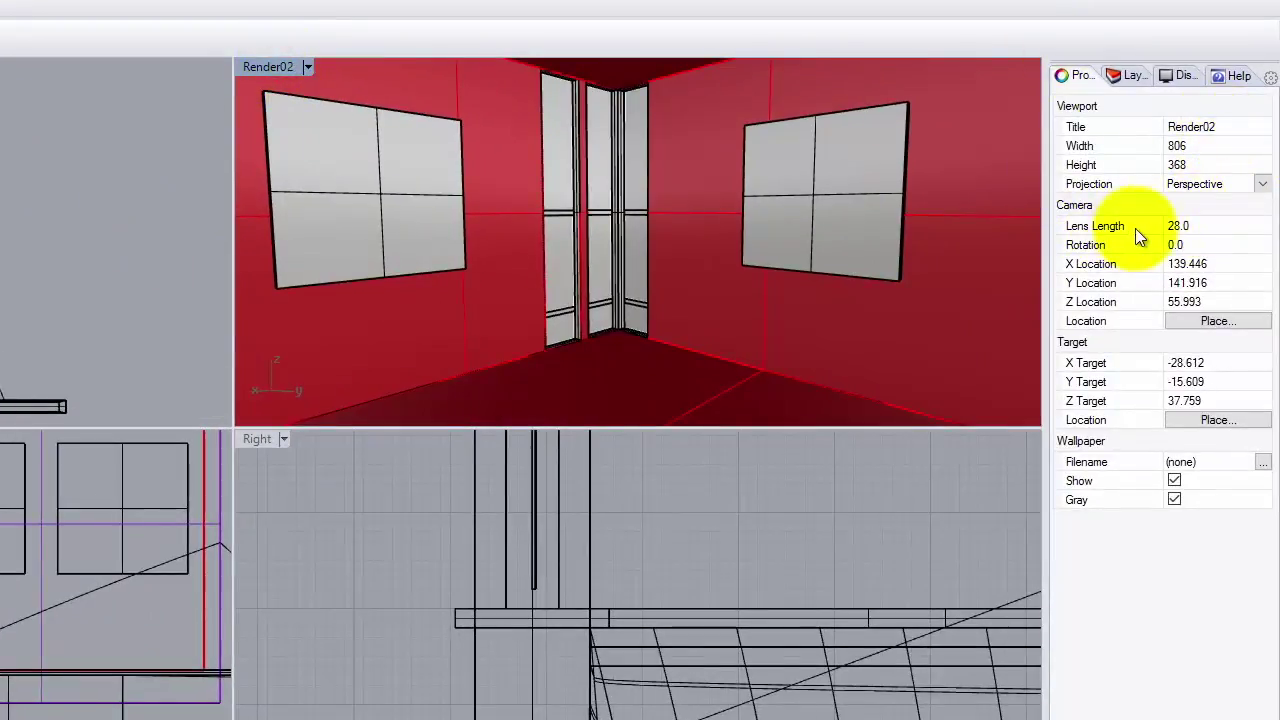
pyautogui.click(1224, 226)
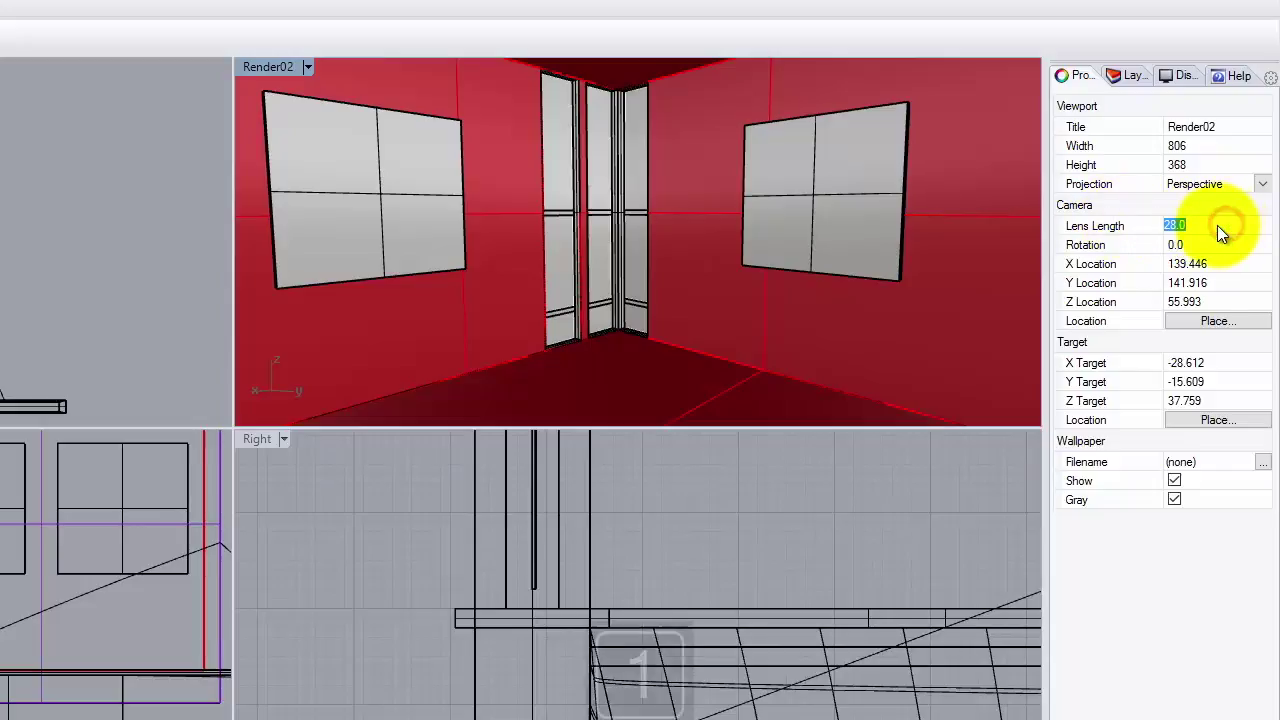
pyautogui.write('18')
pyautogui.press('Tab')
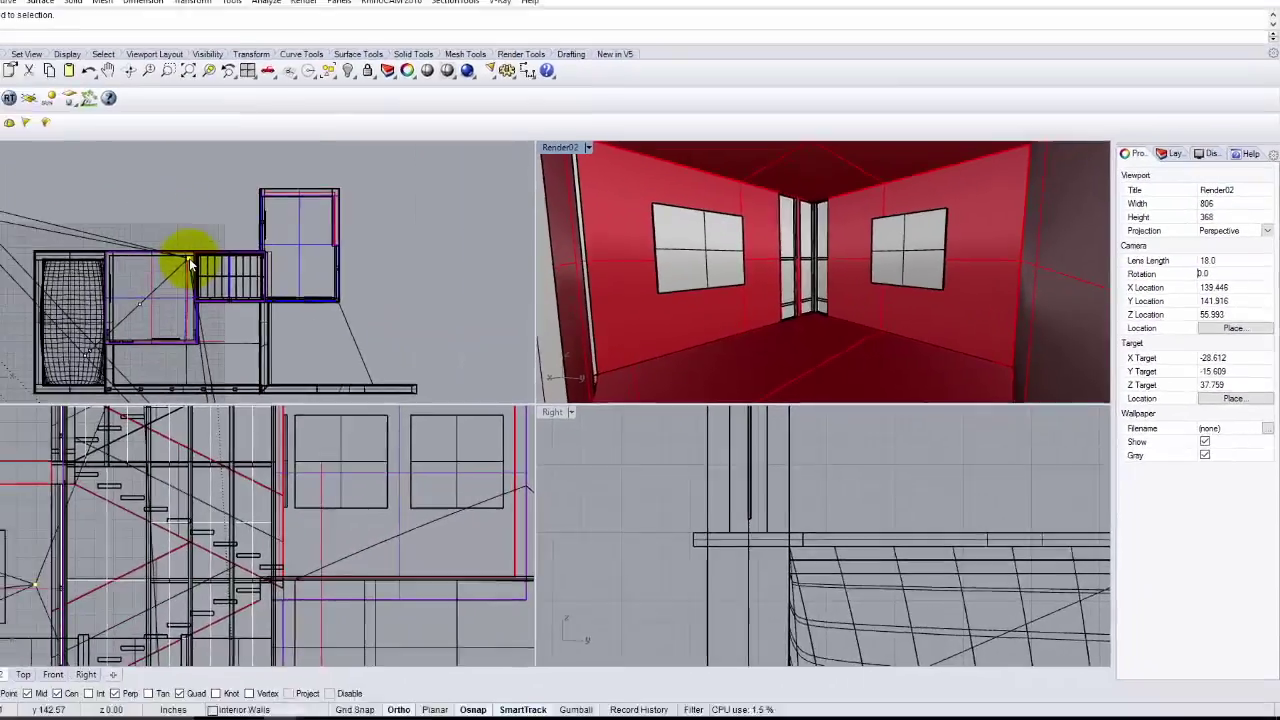
# Step: Move the camera point in the Top view back into the room's corner beside the staircase
pyautogui.scroll(3, 258, 268)
pyautogui.scroll(3, 257, 270)
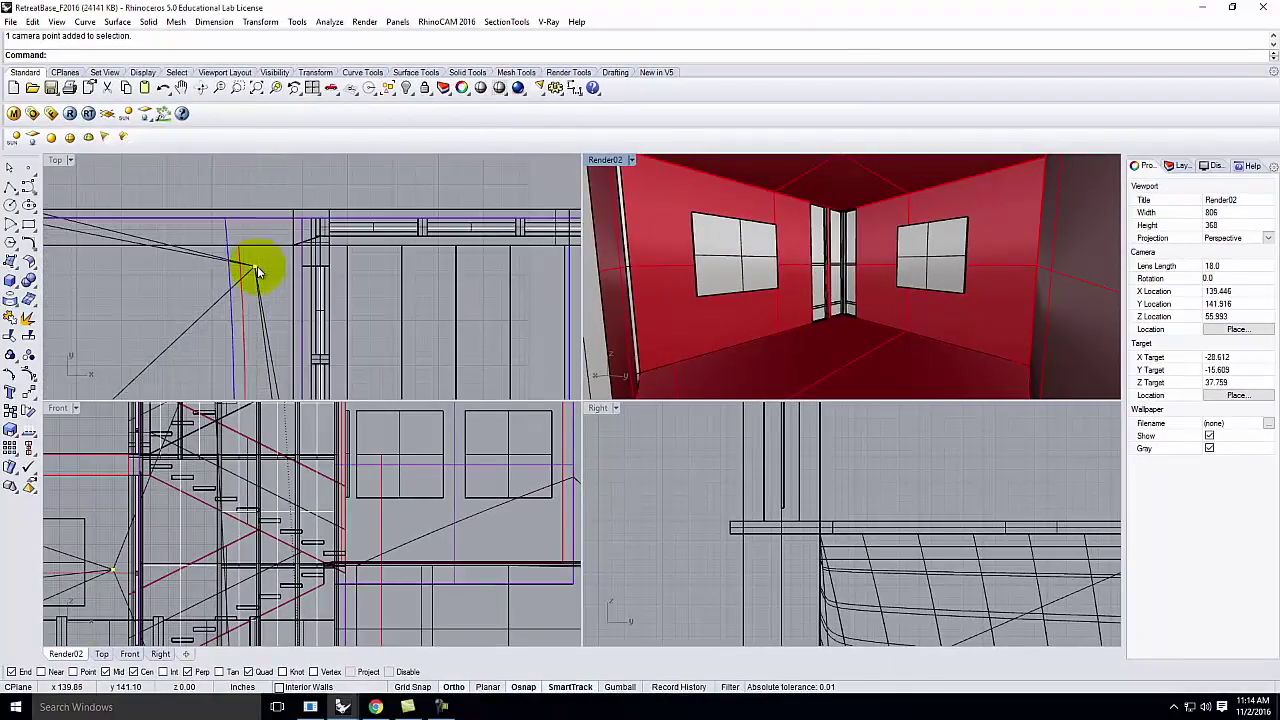
pyautogui.moveTo(252, 265); pyautogui.dragTo(305, 250)
pyautogui.scroll(-5, 330, 232)
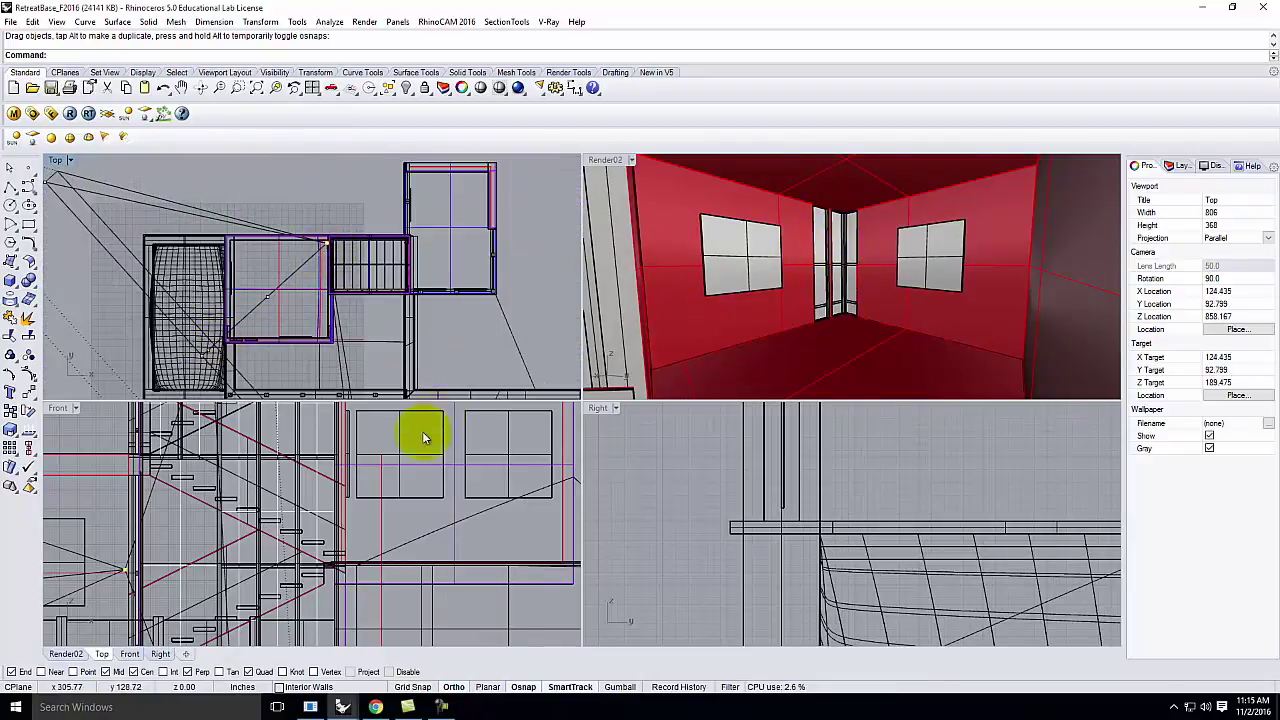
# Step: Move the camera point down to the room's floor level in the Front view
pyautogui.scroll(-1, 440, 485)
pyautogui.scroll(-1, 290, 590)
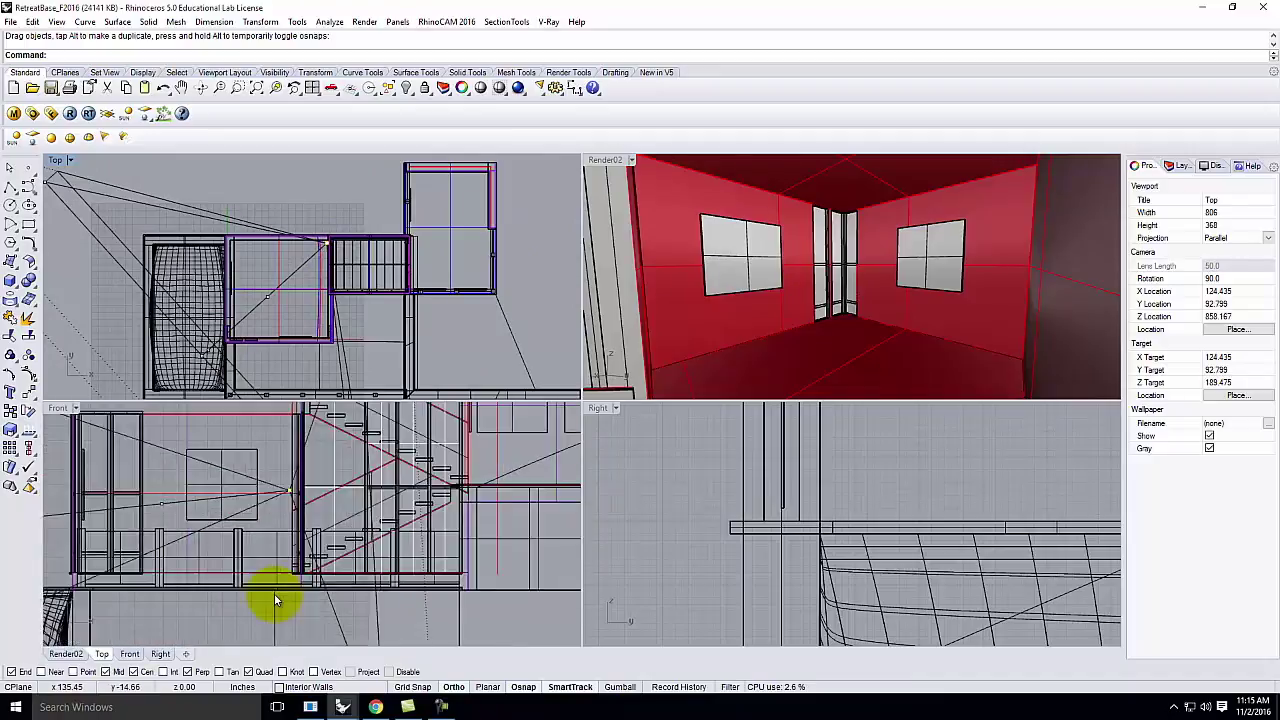
pyautogui.scroll(1, 276, 593)
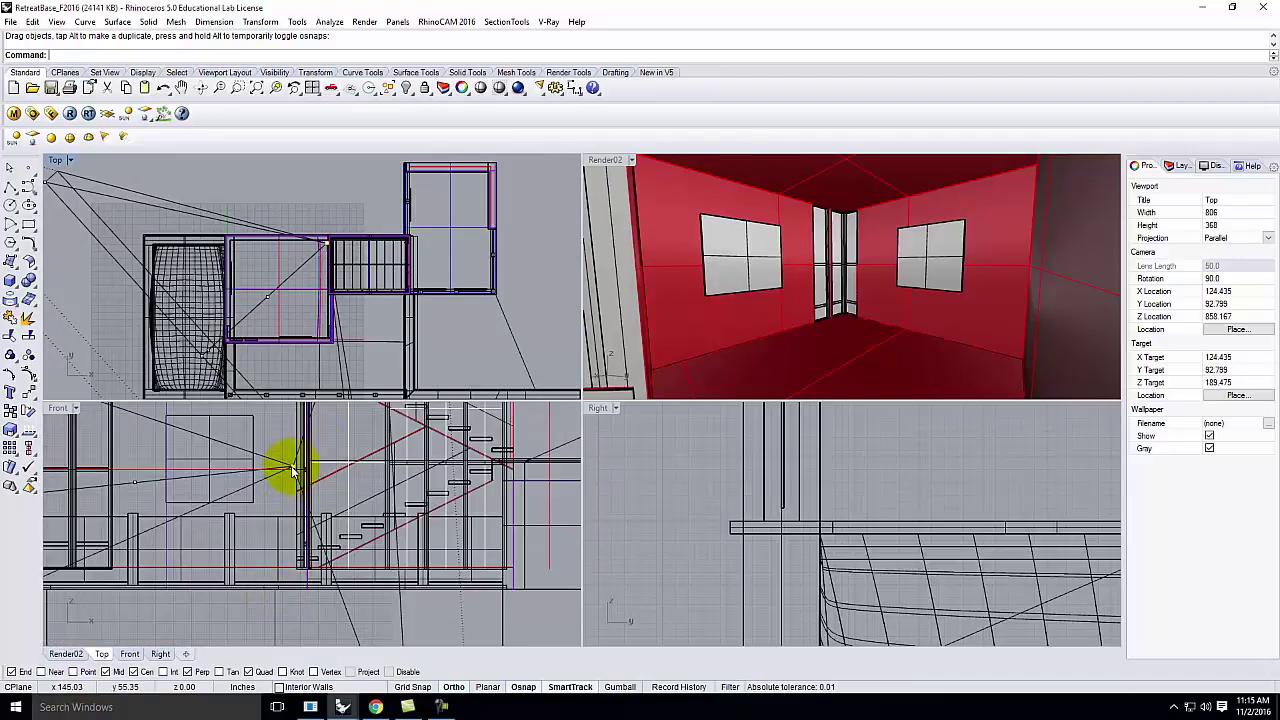
pyautogui.scroll(2, 292, 470)
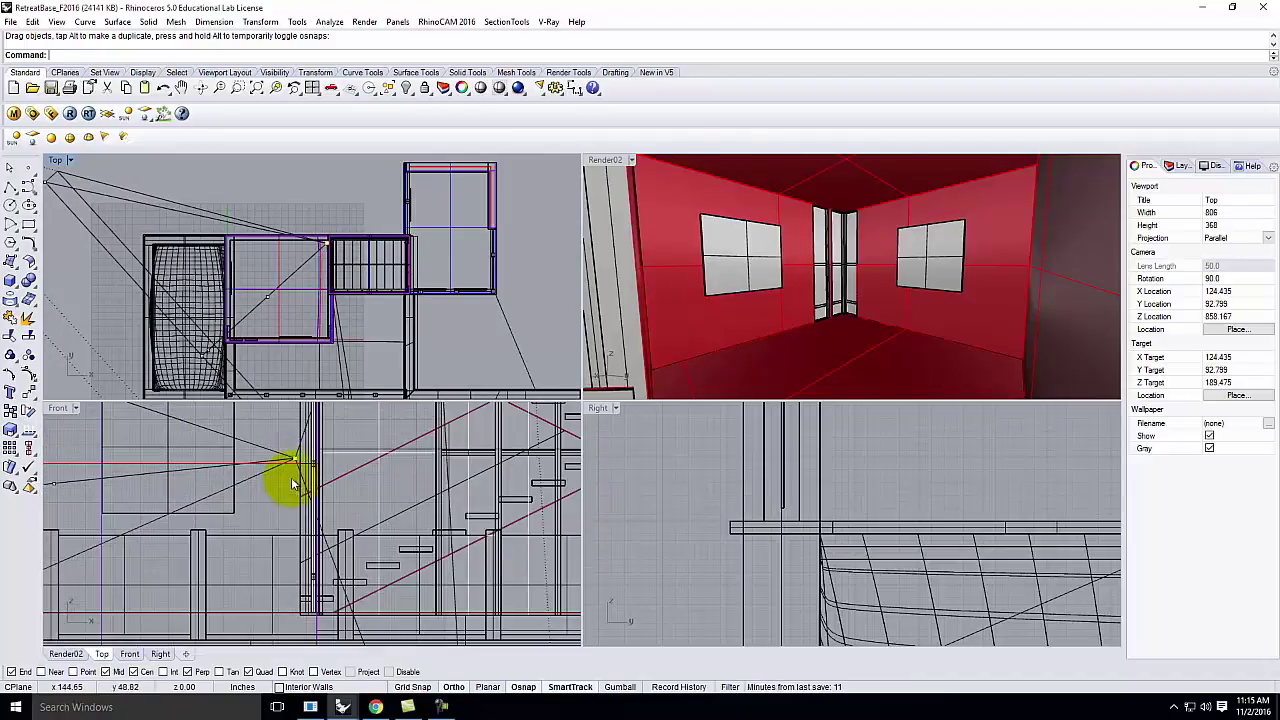
pyautogui.press('Return')
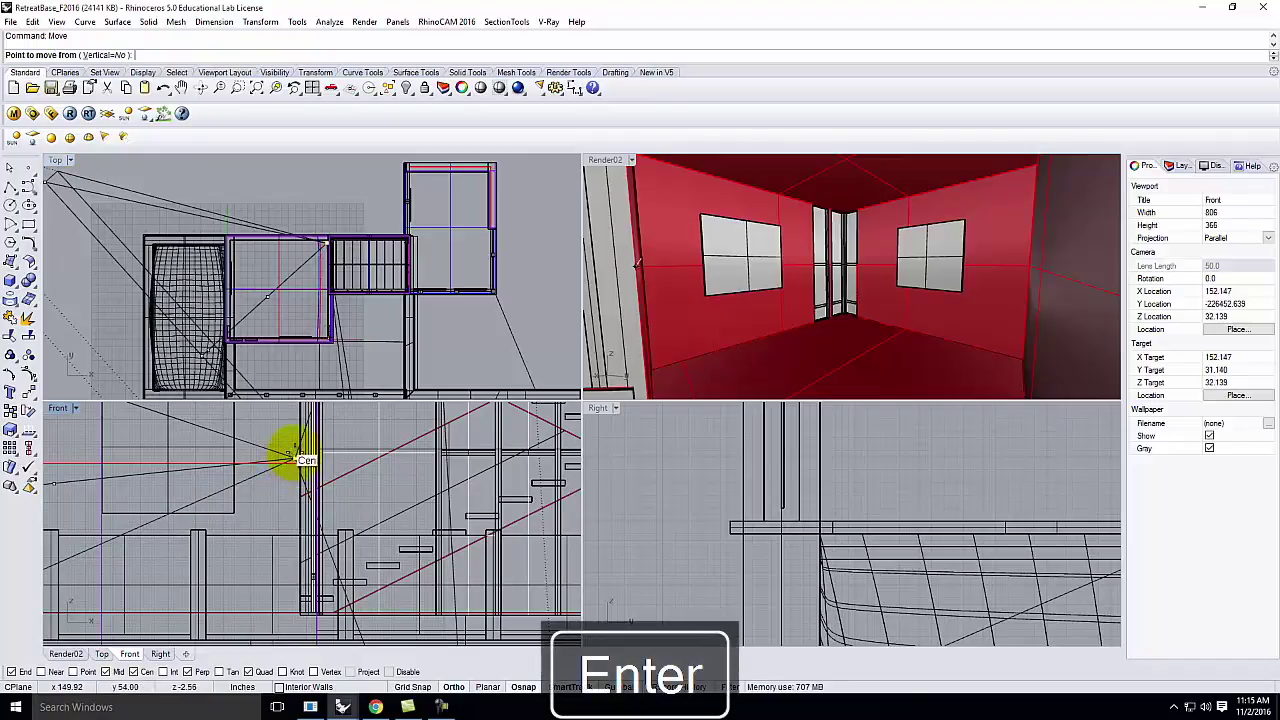
pyautogui.scroll(2, 298, 458)
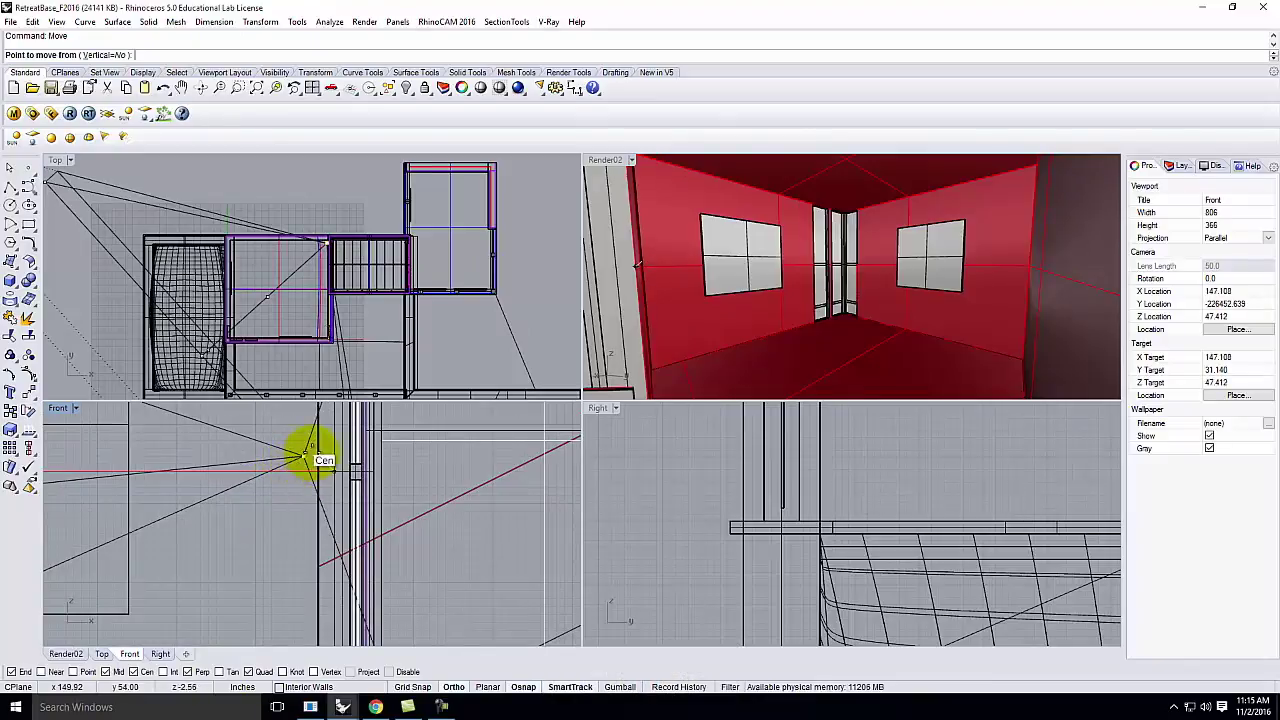
pyautogui.click(298, 458)
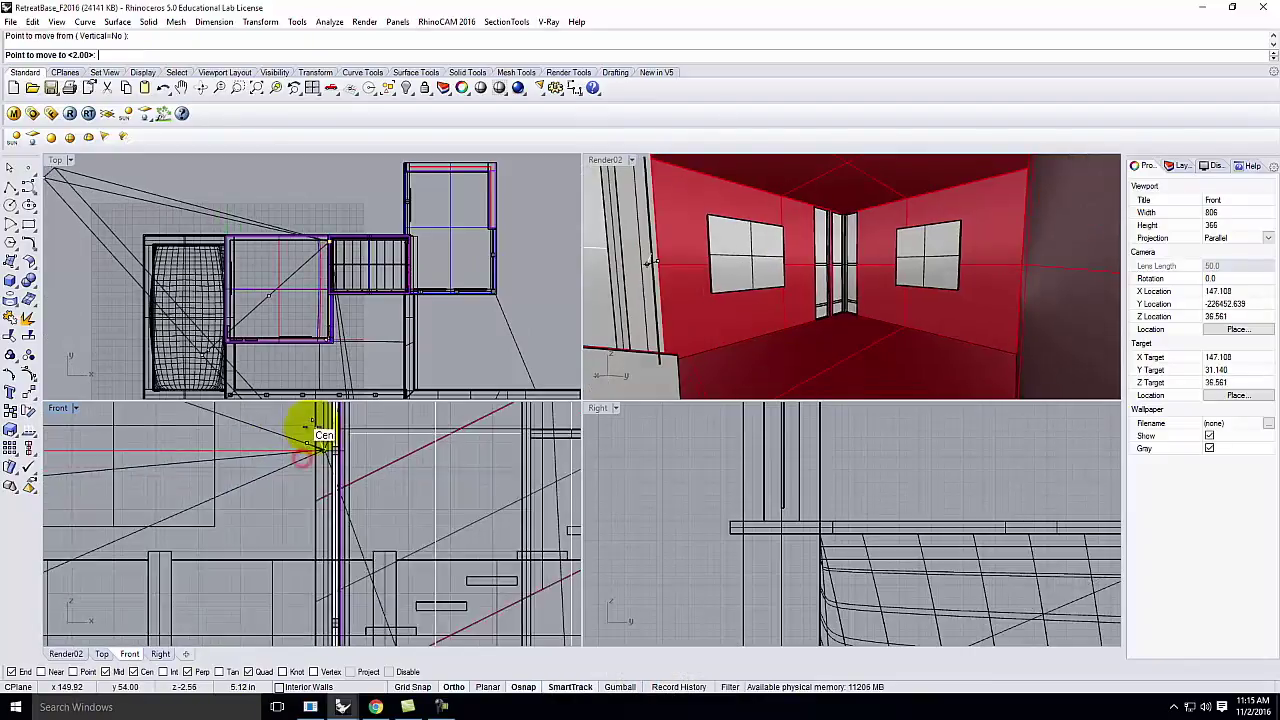
pyautogui.click(298, 612)
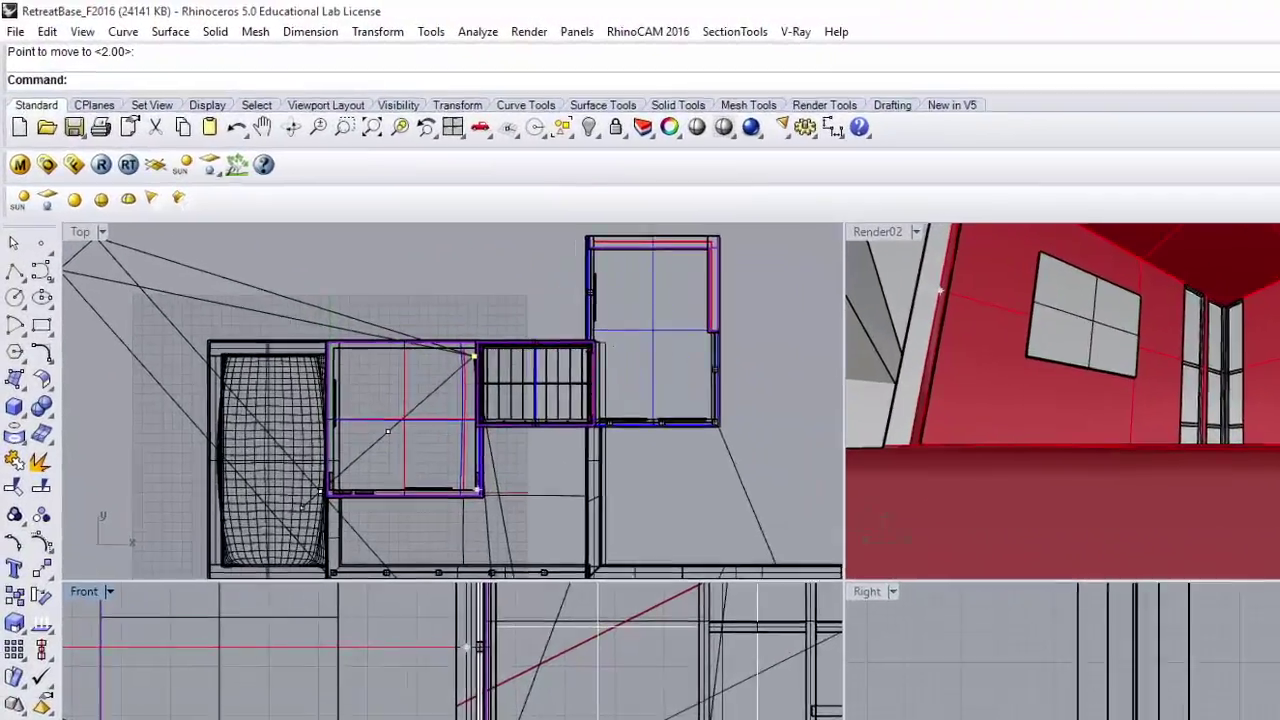
# Step: Raise the Render02 camera point 5'8" straight up from the floor in the Front view
pyautogui.press('Return')
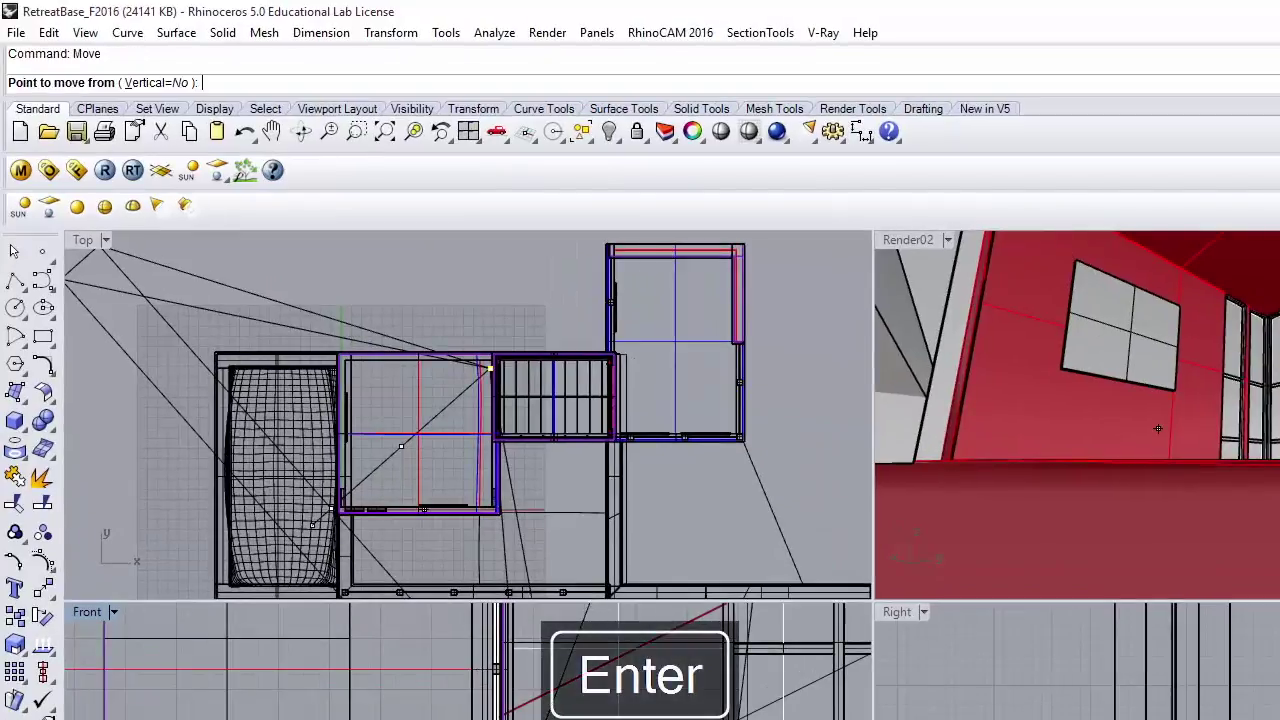
pyautogui.click(407, 708)
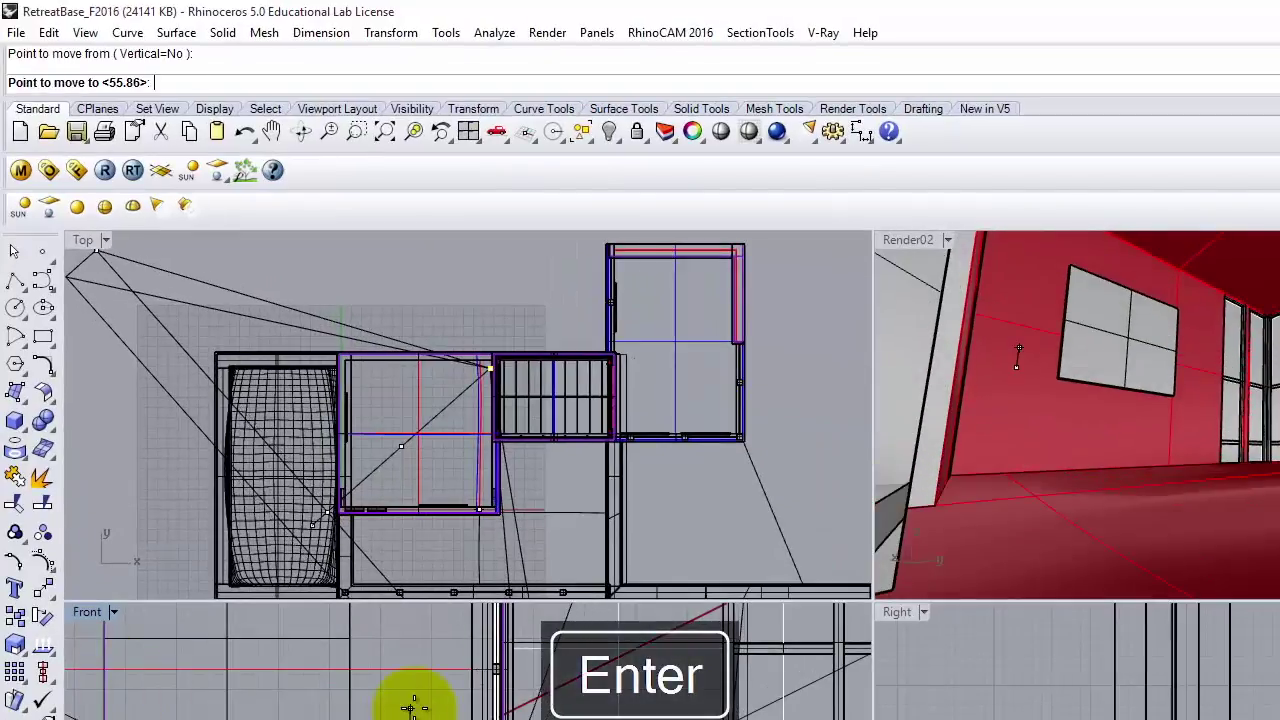
pyautogui.write('5\'8"')
pyautogui.press('Return')
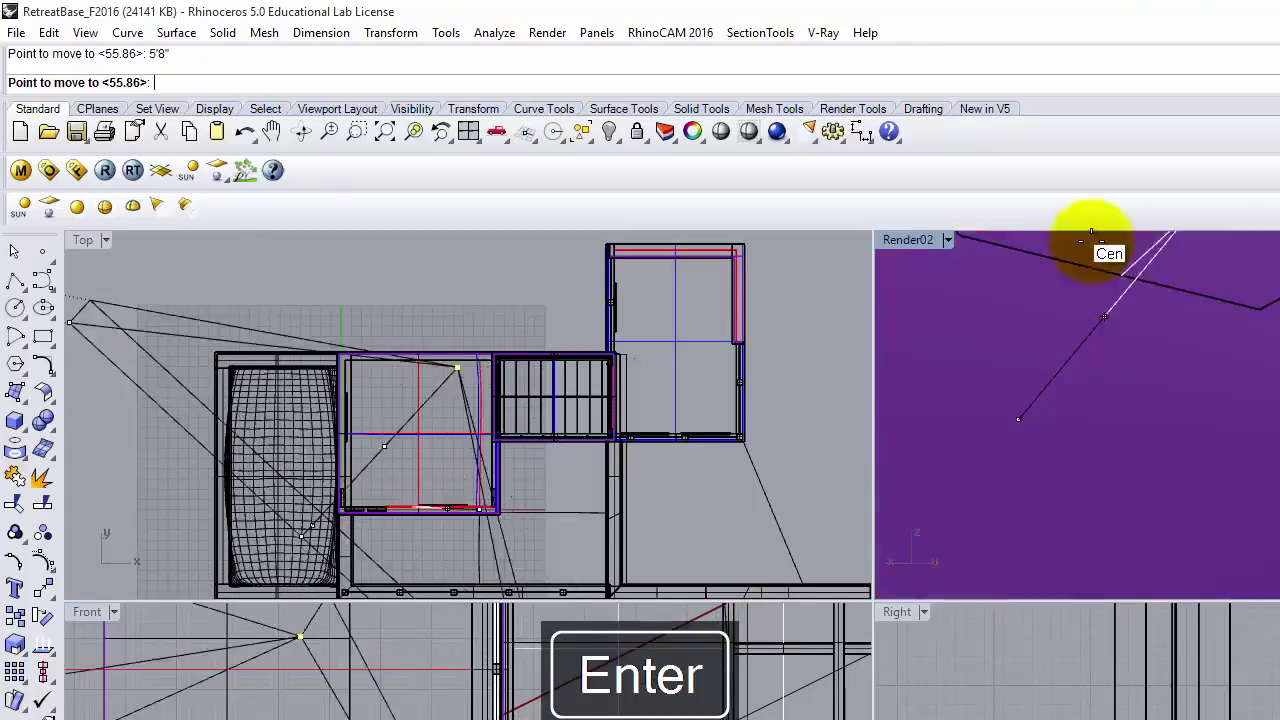
pyautogui.click(414, 688)
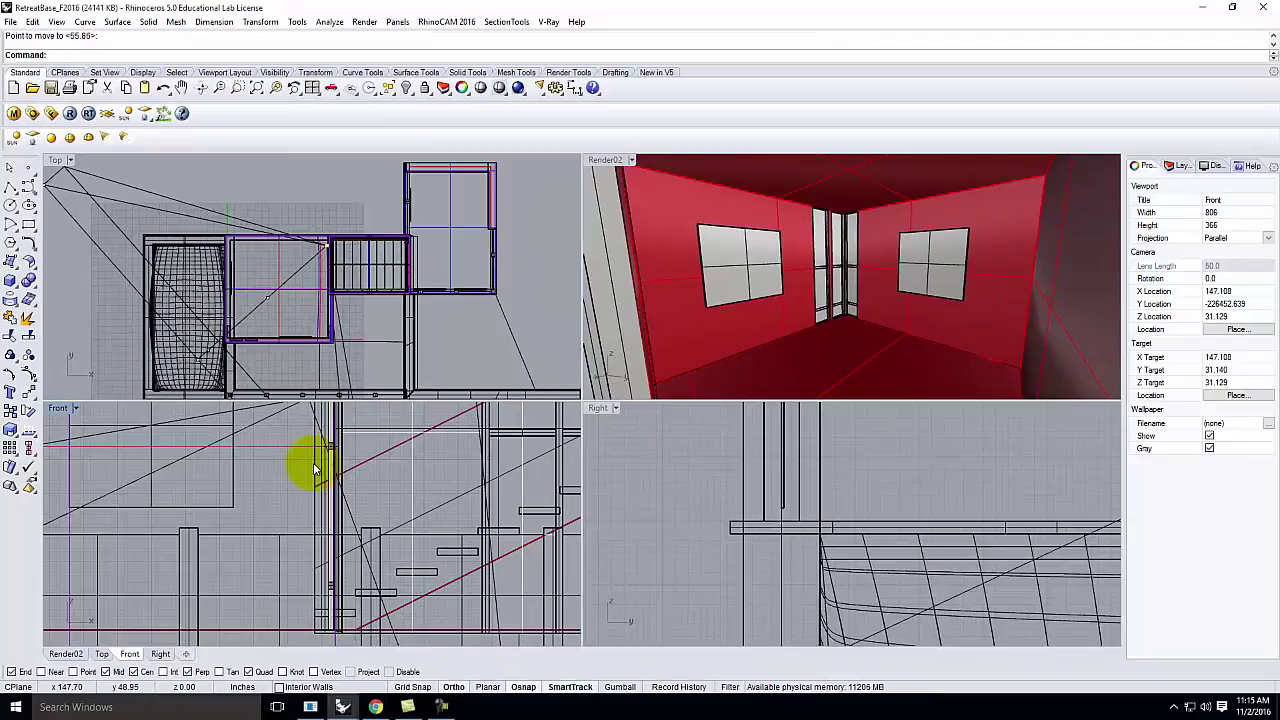
# Step: Save the current perspective view as the named view InteriorRender03 and close the named views list
pyautogui.click(630, 160)
pyautogui.moveTo(621, 384)
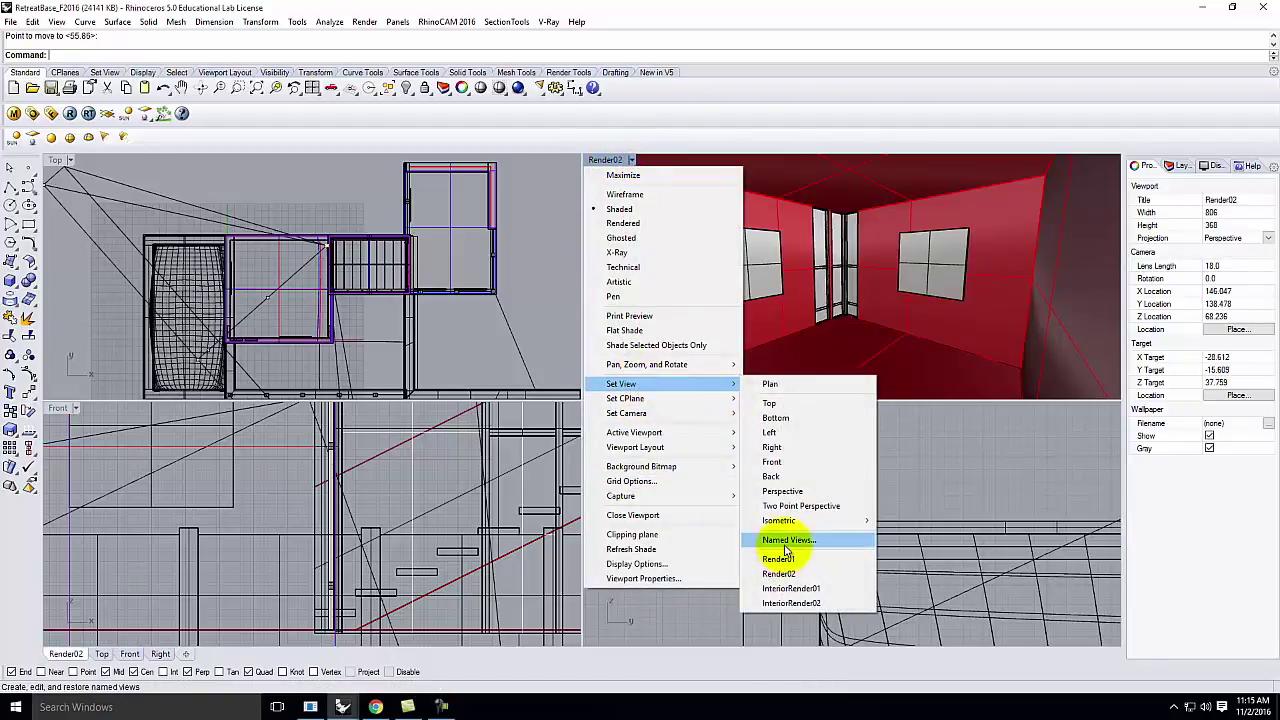
pyautogui.click(785, 542)
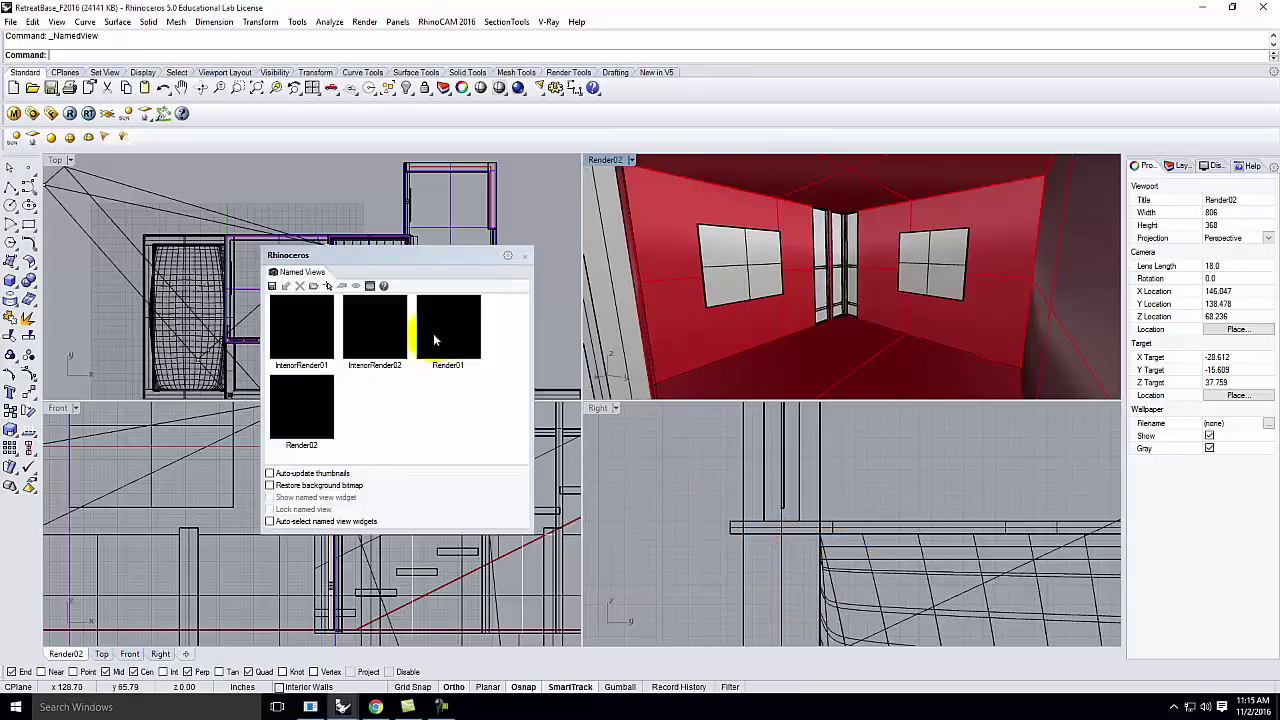
pyautogui.click(272, 286)
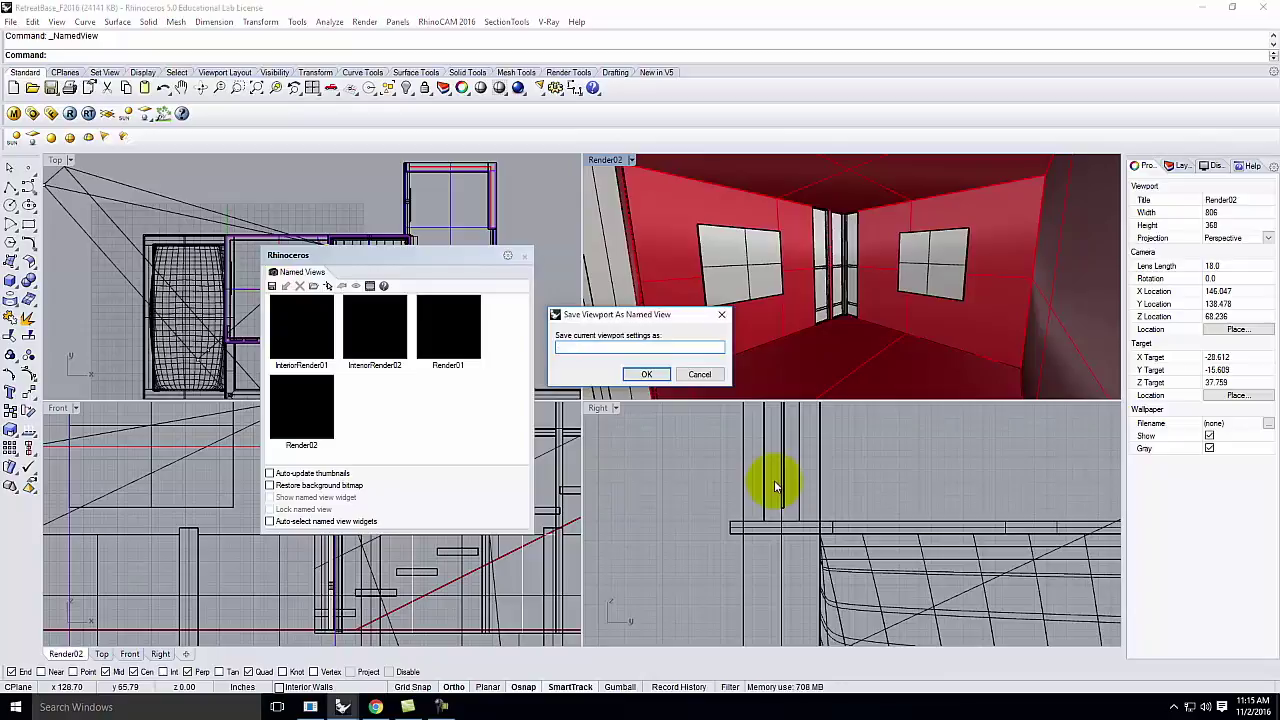
pyautogui.write('InteriorRender03')
pyautogui.click(650, 375)
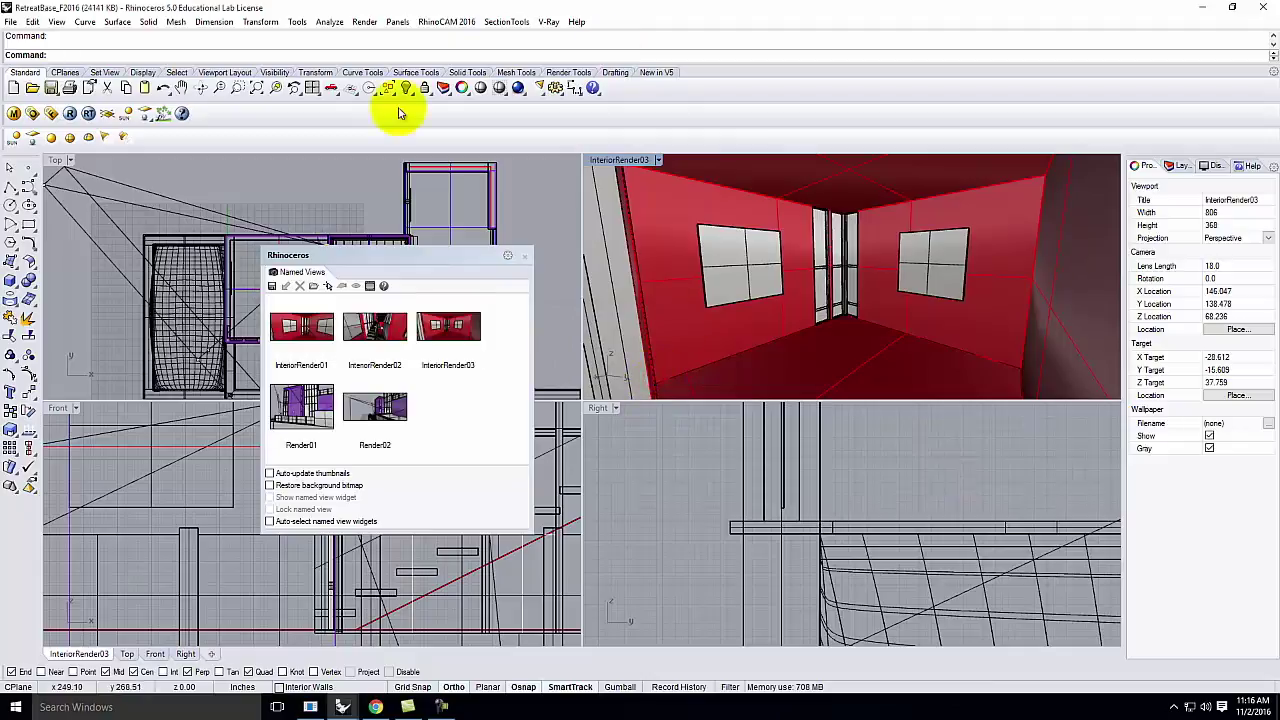
pyautogui.click(525, 258)
# Step: Orbit and zoom the perspective camera into the room beyond the staircase, looking back across it toward the stair opening
pyautogui.moveTo(714, 247); pyautogui.dragTo(768, 302, button='right')
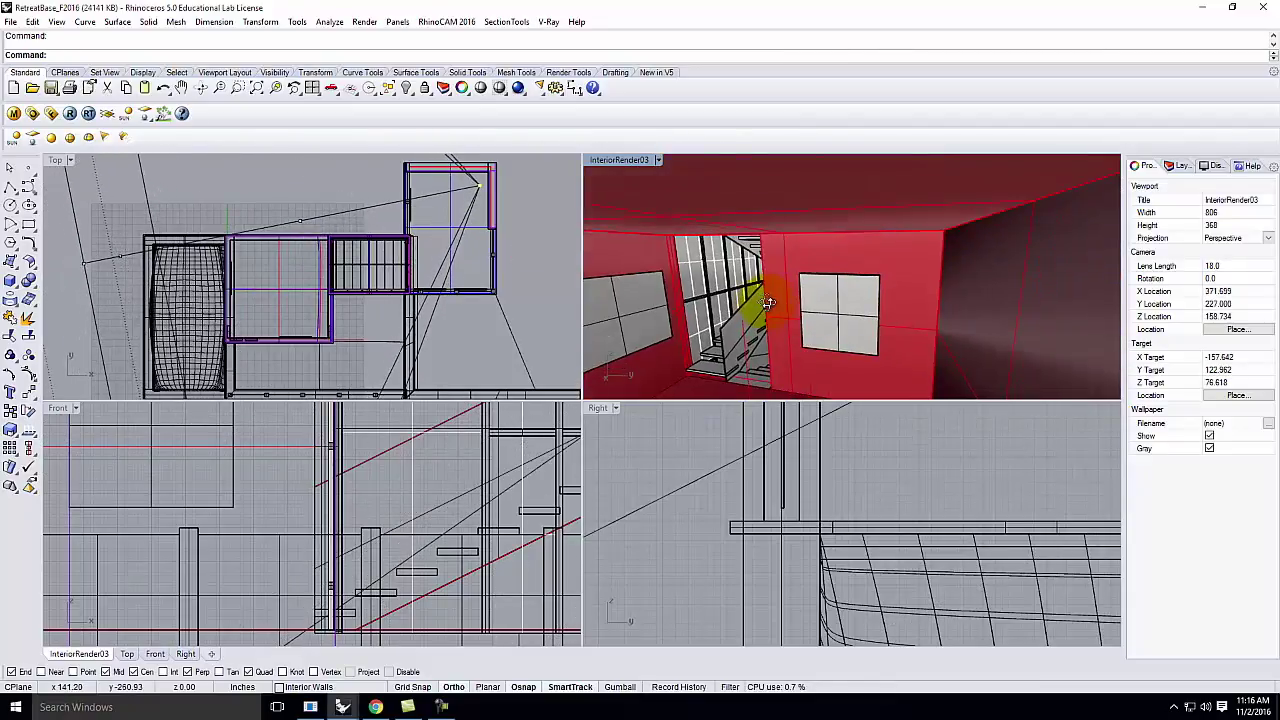
pyautogui.scroll(4, 742, 320)
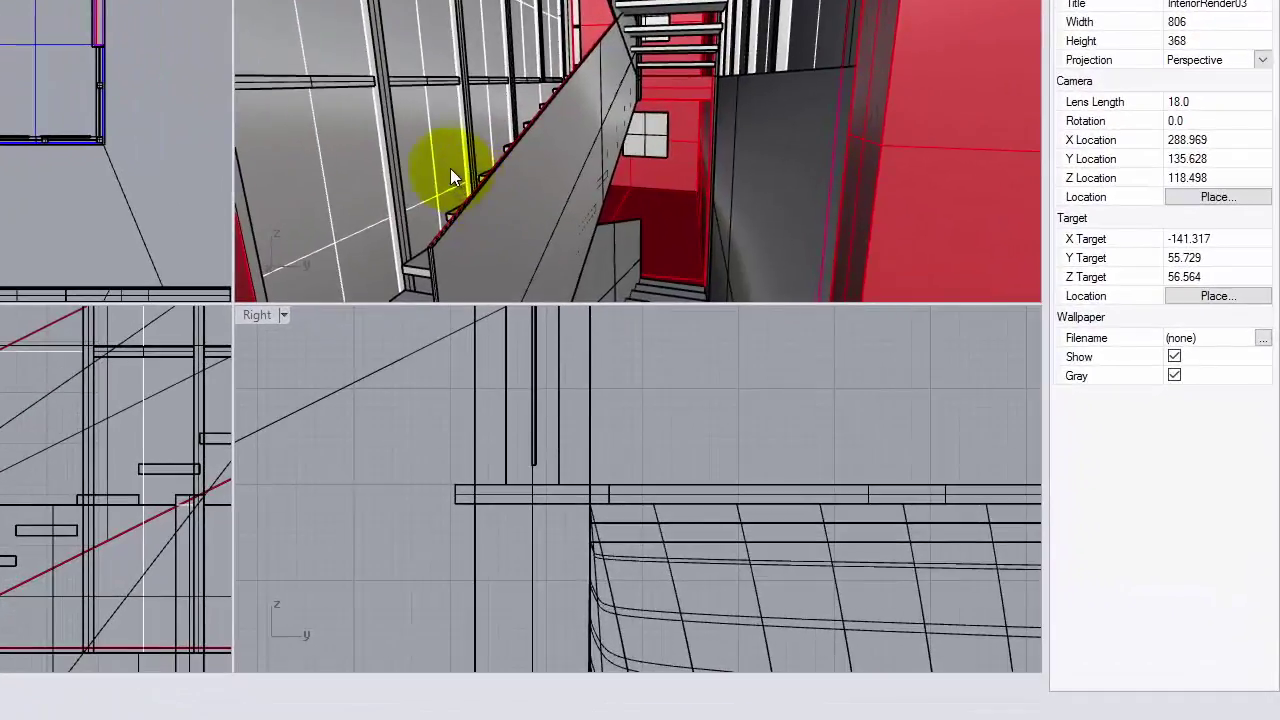
pyautogui.scroll(-4, 742, 313)
pyautogui.moveTo(493, 205); pyautogui.dragTo(434, 78, button='right')
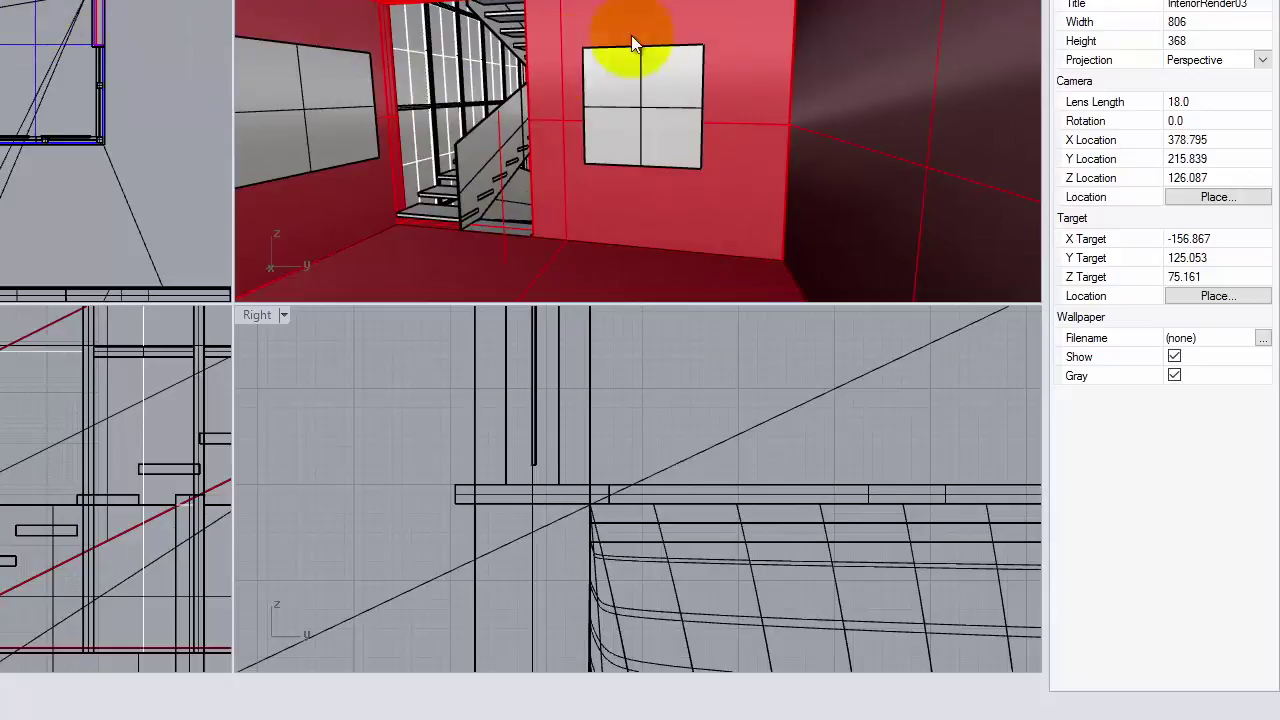
# Step: Move the camera point in the Top view slightly inward, away from the room's outer wall
pyautogui.click(90, 5)
pyautogui.press('Return')
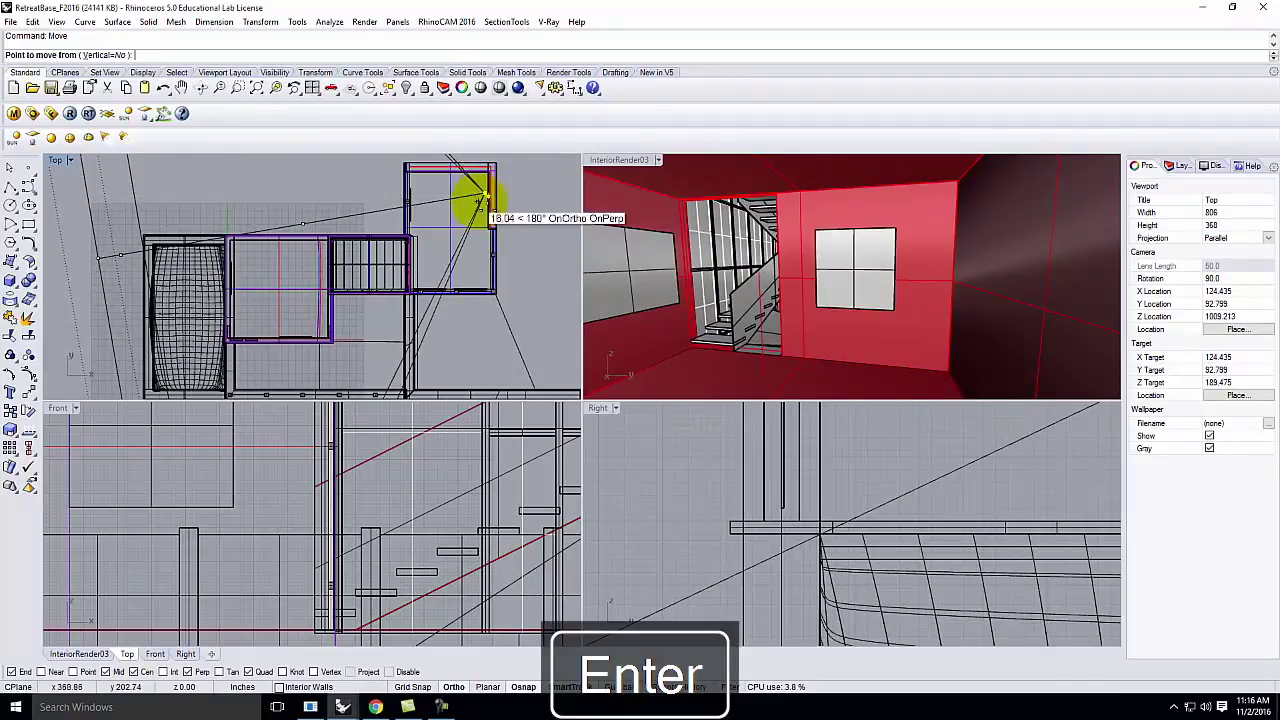
pyautogui.scroll(6, 478, 203)
pyautogui.click(454, 206)
pyautogui.click(436, 213)
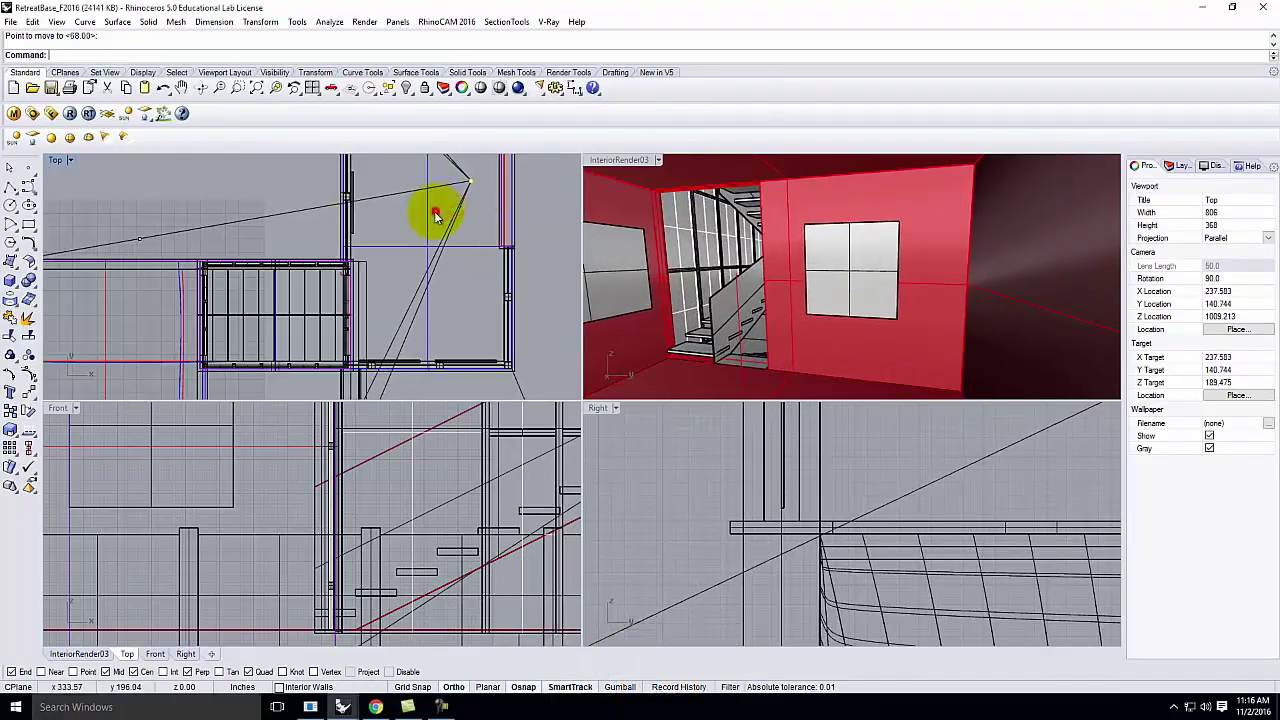
# Step: Move the camera point down to near the room's floor in the Front view
pyautogui.scroll(-5, 423, 263)
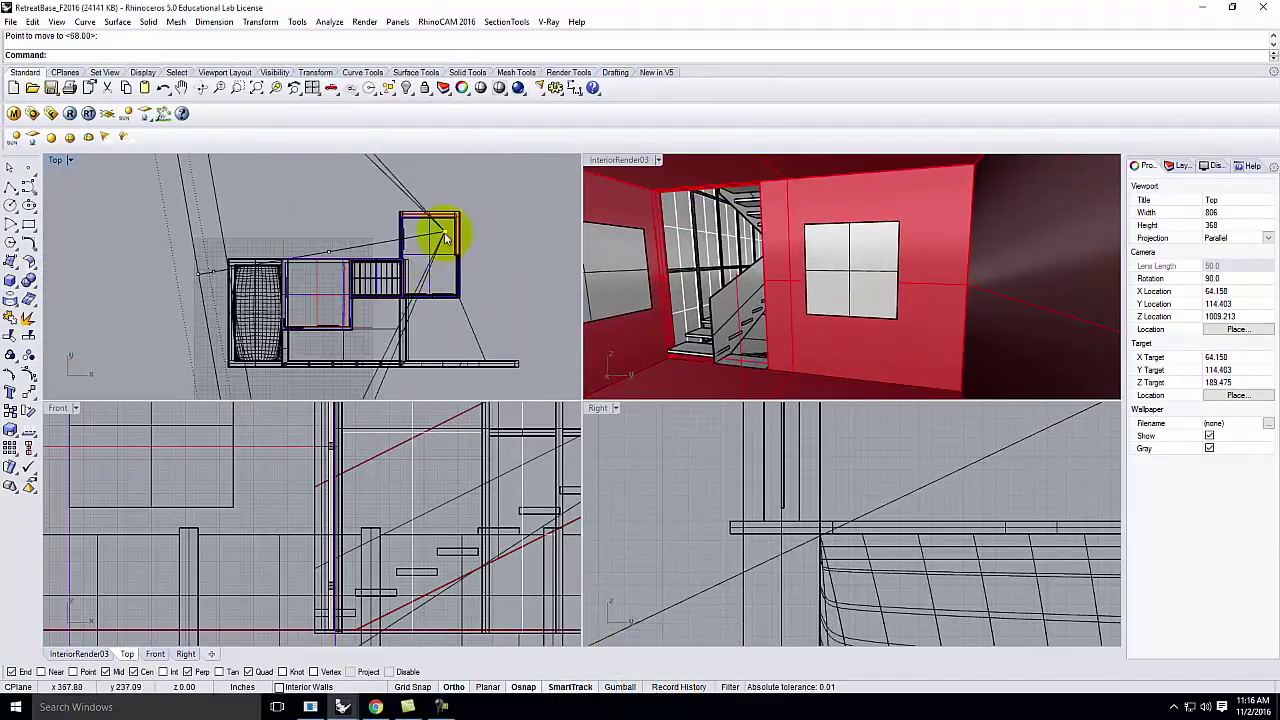
pyautogui.scroll(-5, 326, 519)
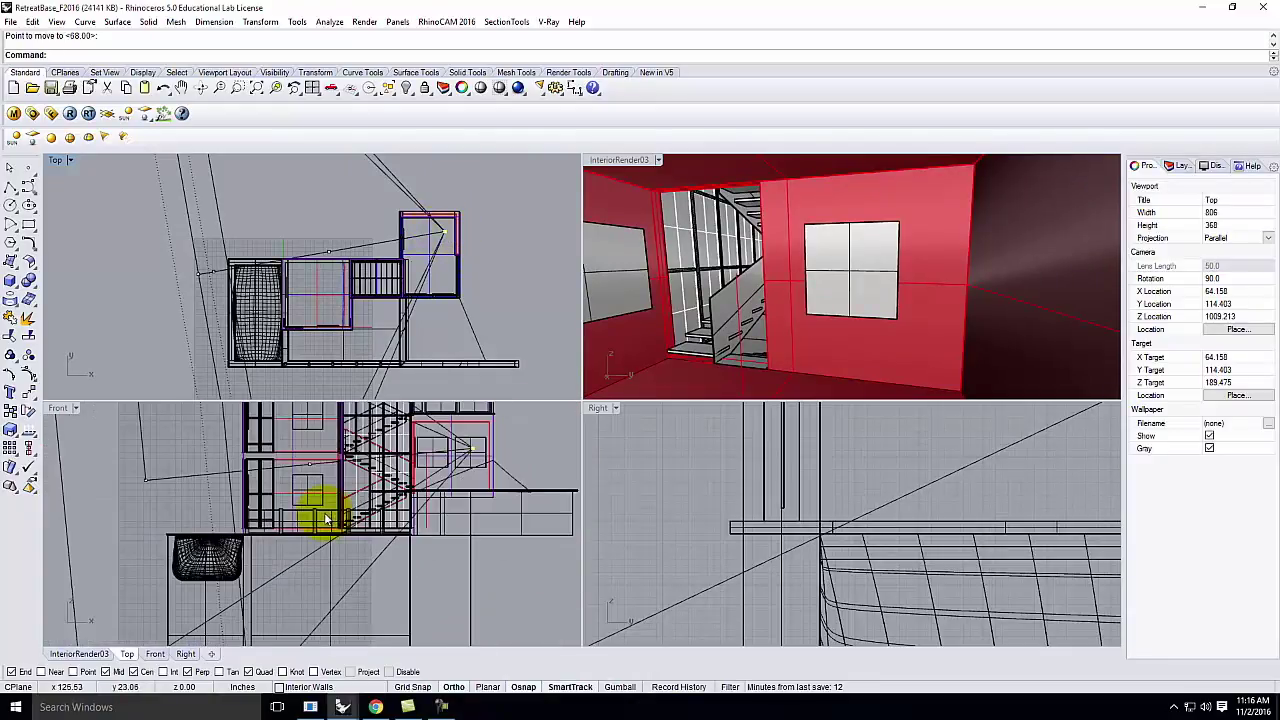
pyautogui.scroll(5, 475, 460)
pyautogui.press('Return')
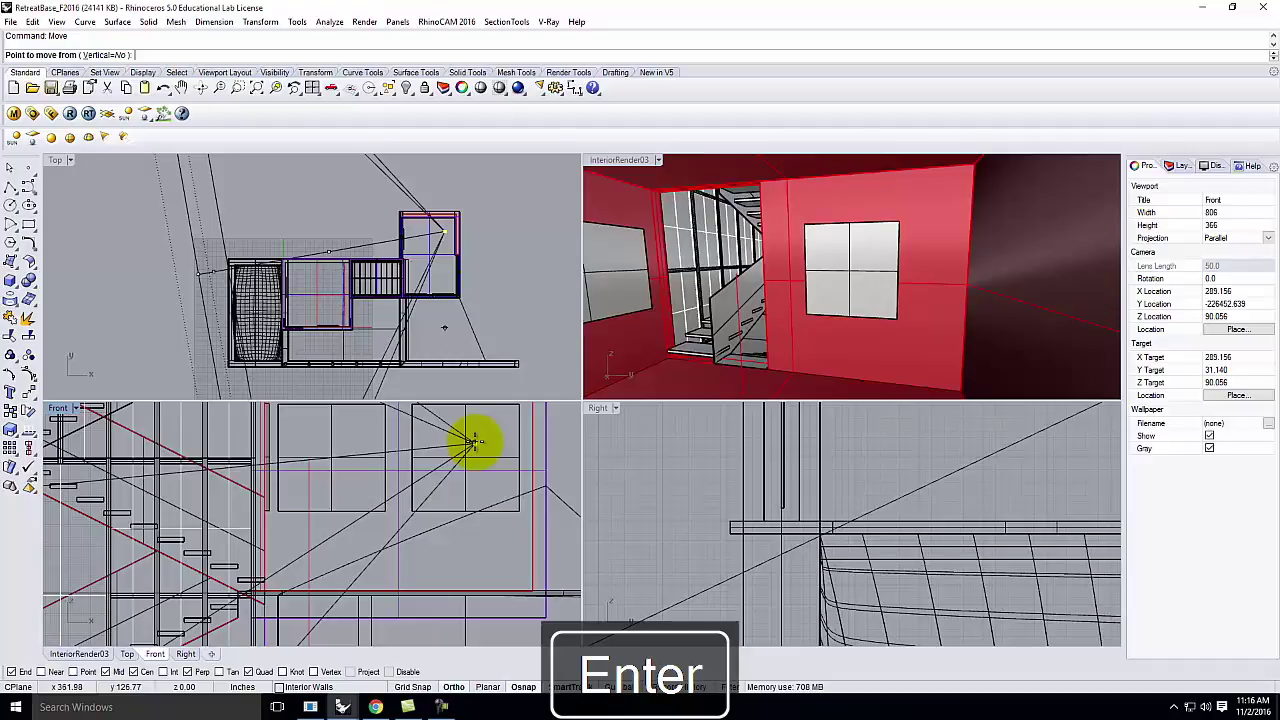
pyautogui.click(475, 442)
pyautogui.click(481, 585)
# Step: Raise the camera point 5'6" straight up from the floor in the Front view
pyautogui.press('Return')
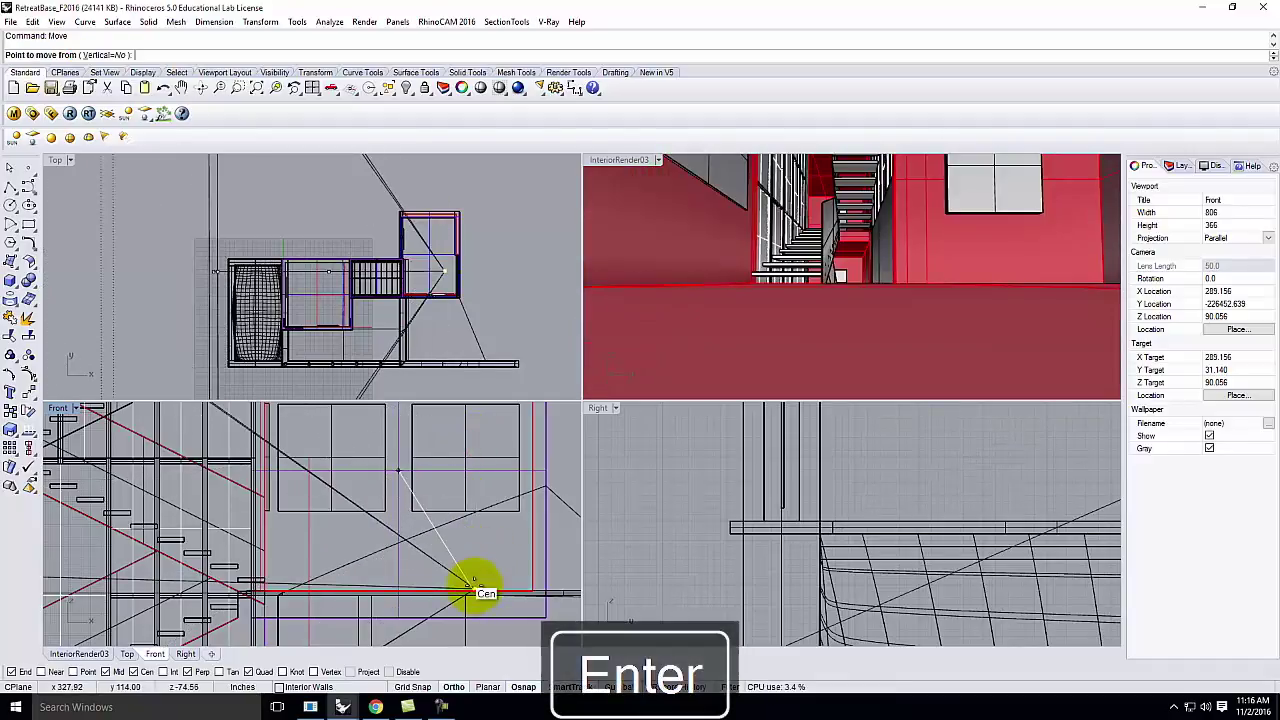
pyautogui.click(474, 568)
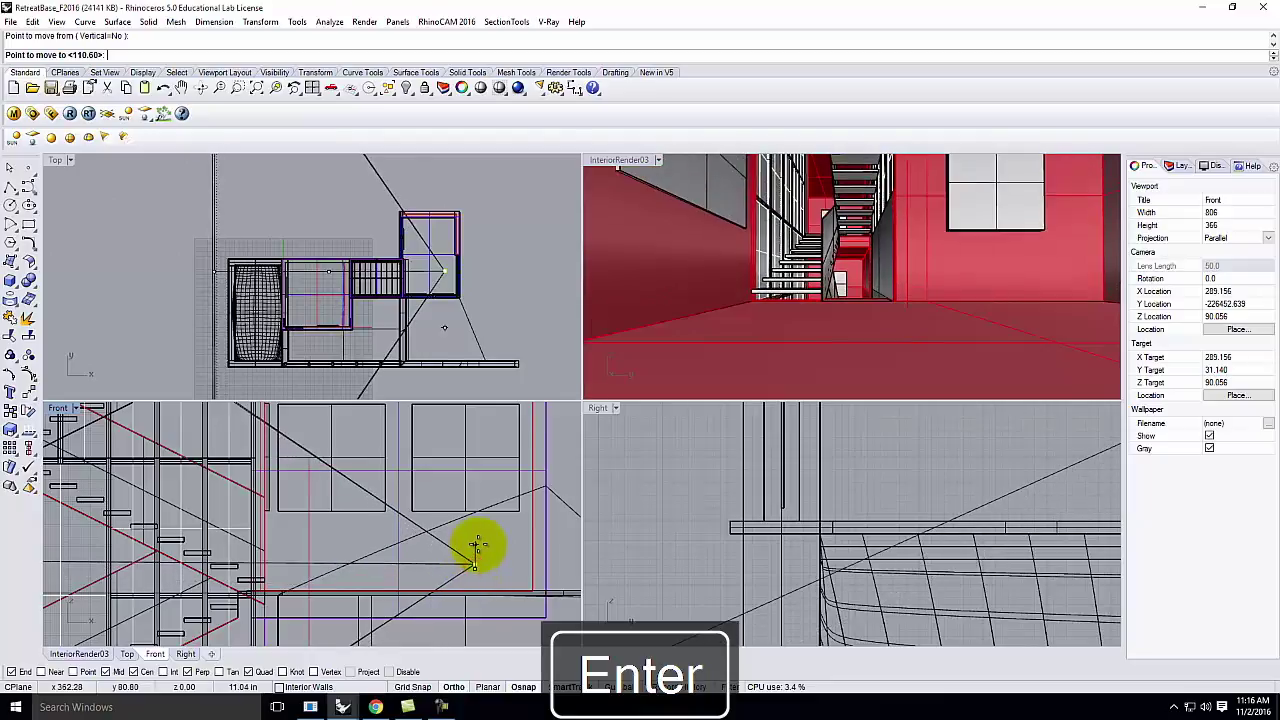
pyautogui.write('5\'6"')
pyautogui.press('Return')
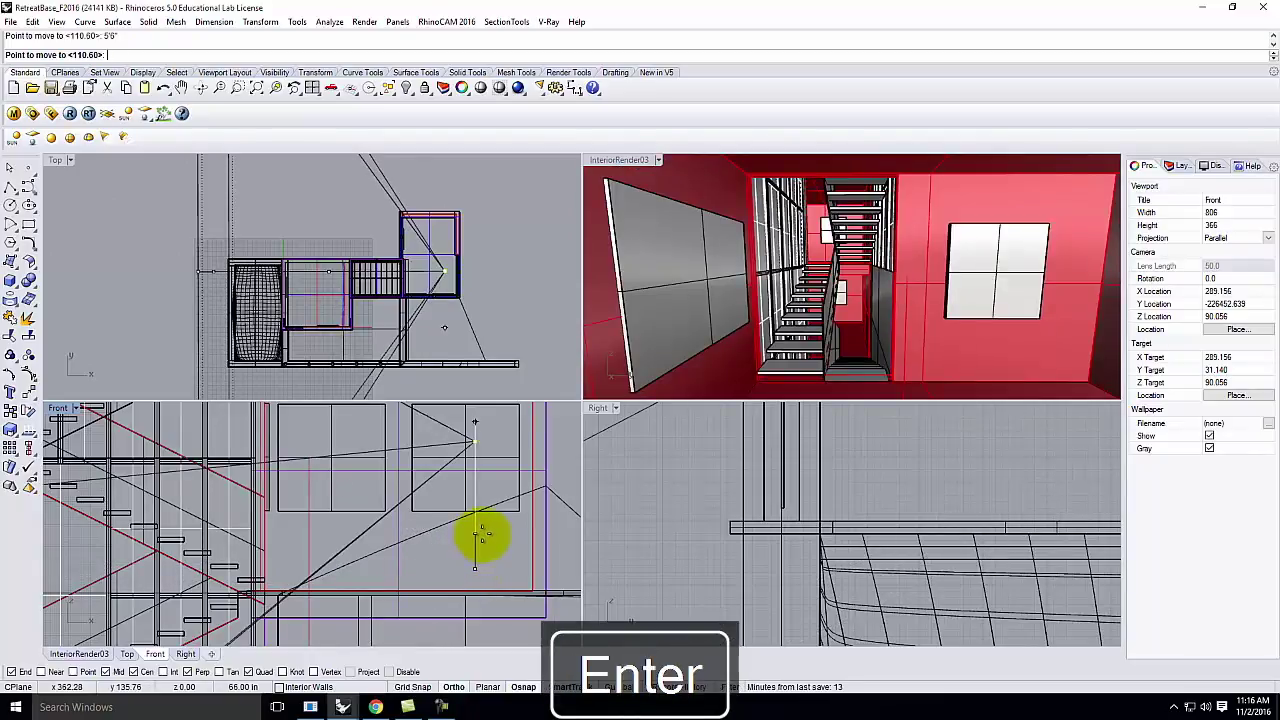
pyautogui.click(484, 425)
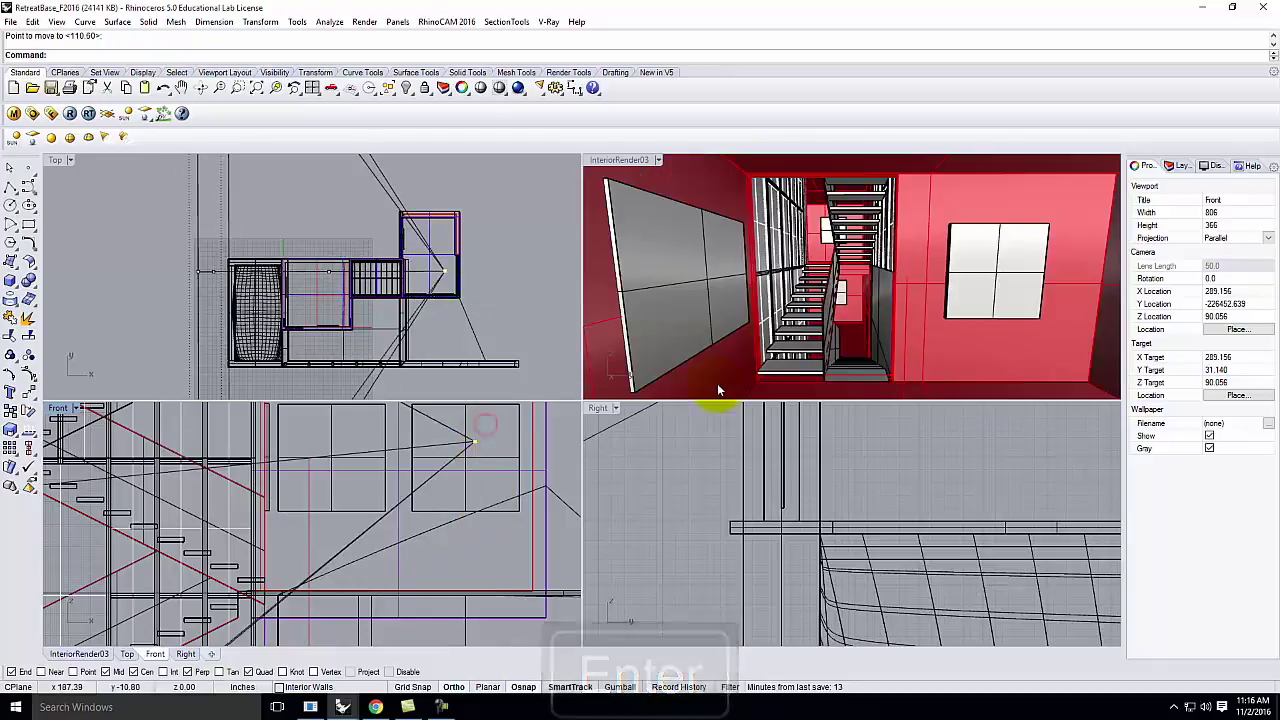
# Step: Move the camera point in the Top view back toward the room's rear wall, away from the front windows
pyautogui.click(414, 269)
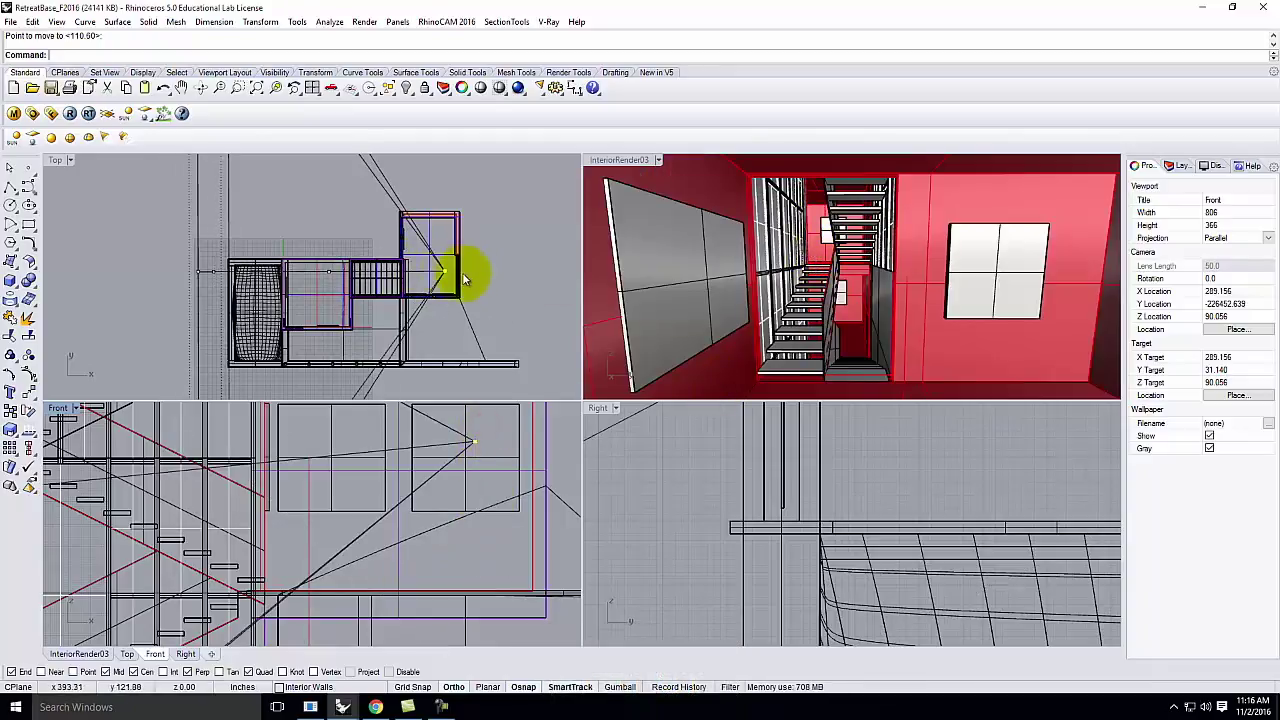
pyautogui.press('Return')
pyautogui.click(519, 271)
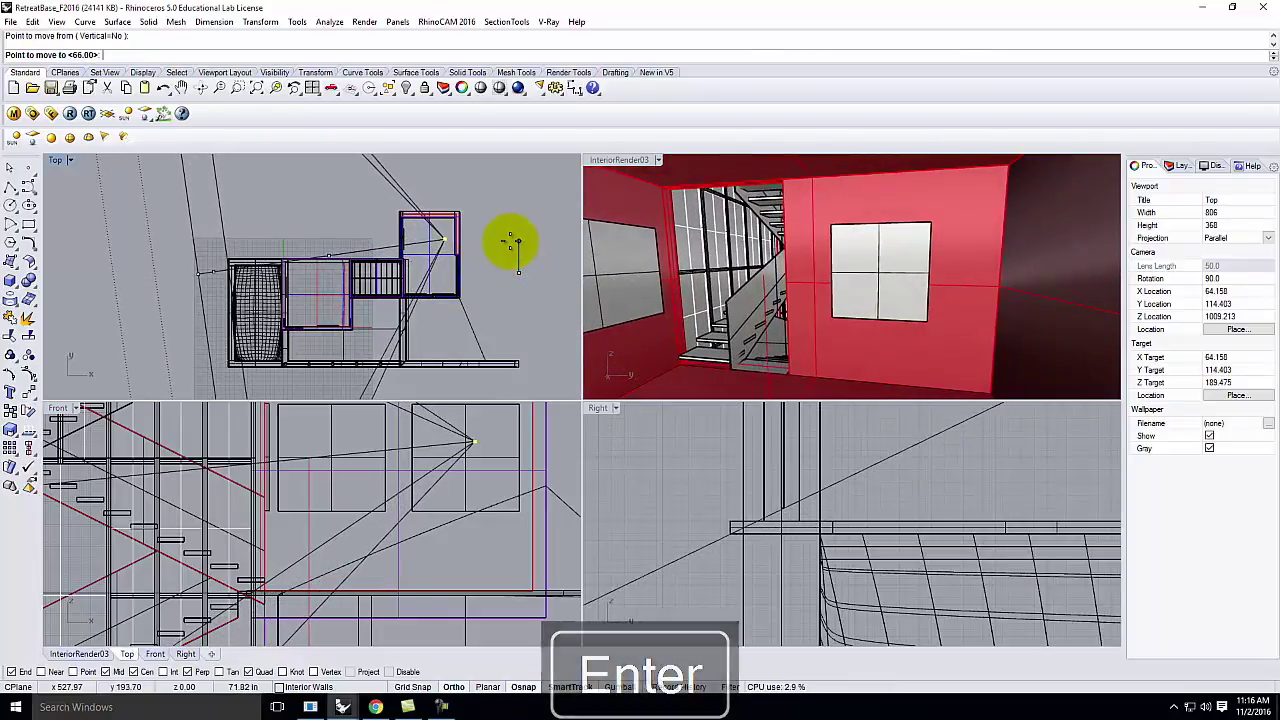
pyautogui.click(510, 241)
# Step: Reposition the camera's target point in the Top view to aim the camera at the room corner beside the staircase opening
pyautogui.click(198, 278)
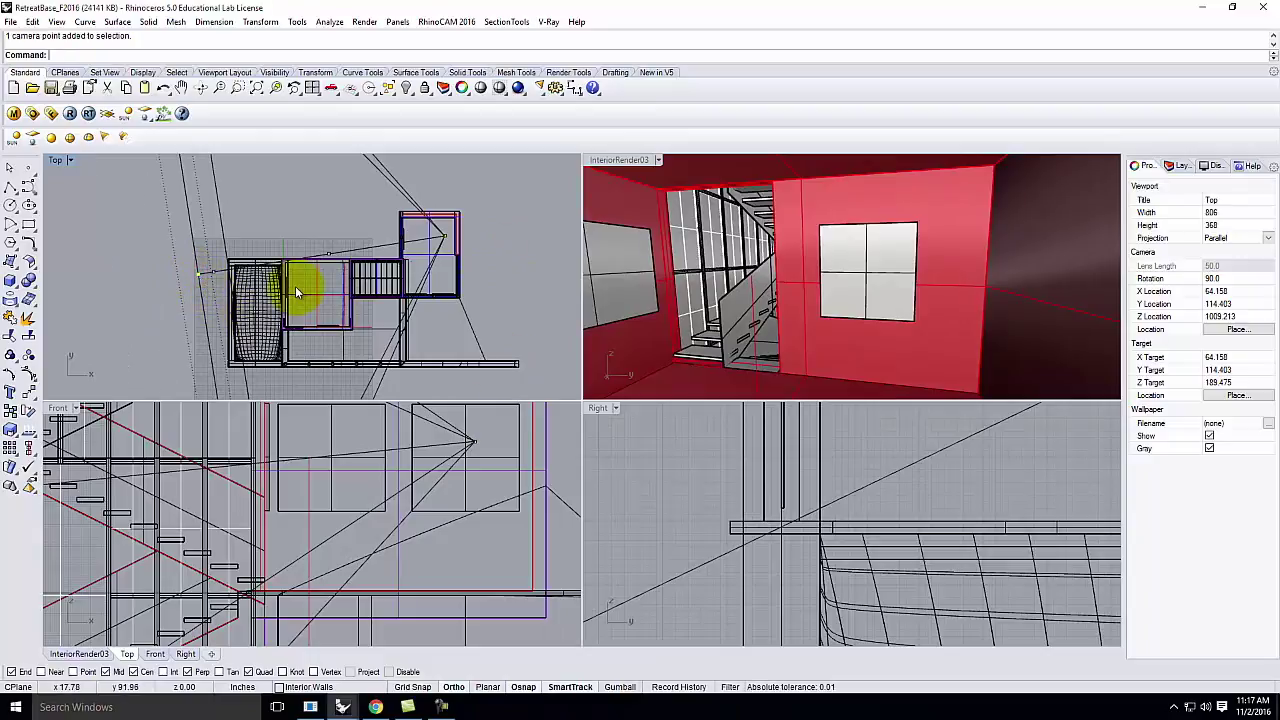
pyautogui.moveTo(198, 278); pyautogui.dragTo(212, 302)
pyautogui.hotkey('ctrl', 'z')
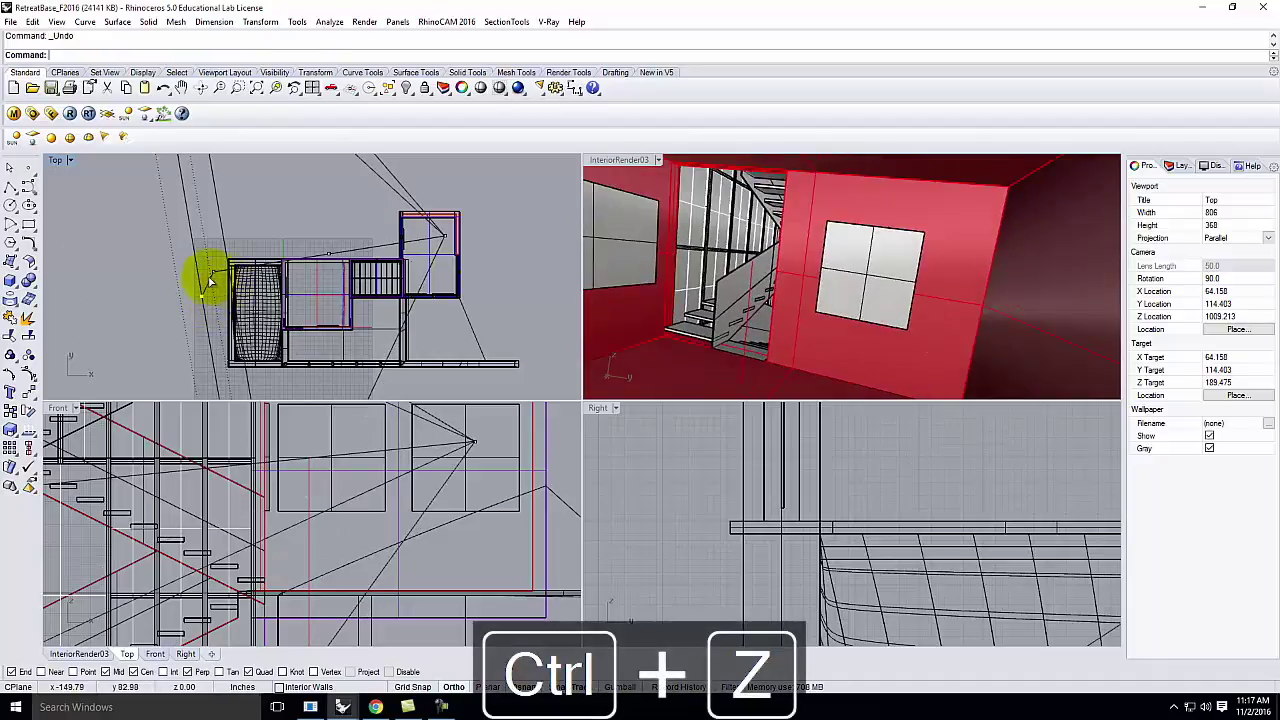
pyautogui.hotkey('ctrl', 'z')
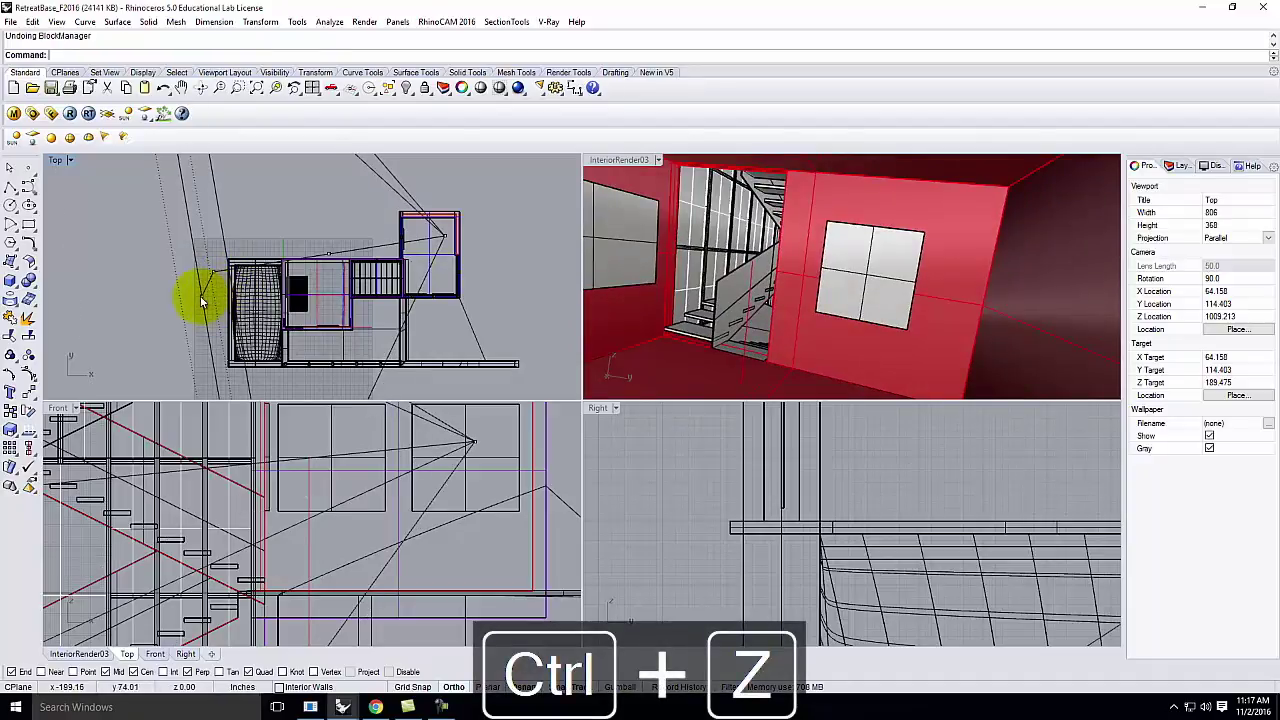
pyautogui.moveTo(203, 300); pyautogui.dragTo(179, 346)
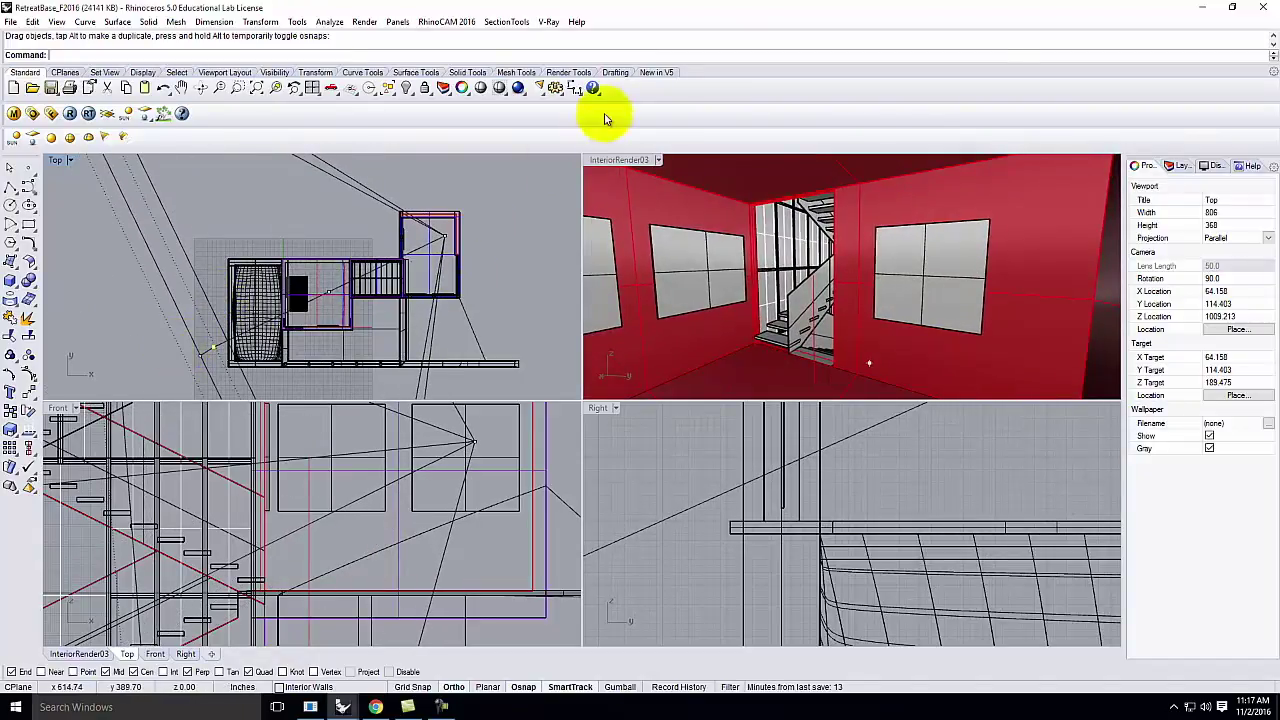
# Step: Save the adjusted perspective view as the named view InteriorRender04 and close the named views list
pyautogui.click(658, 160)
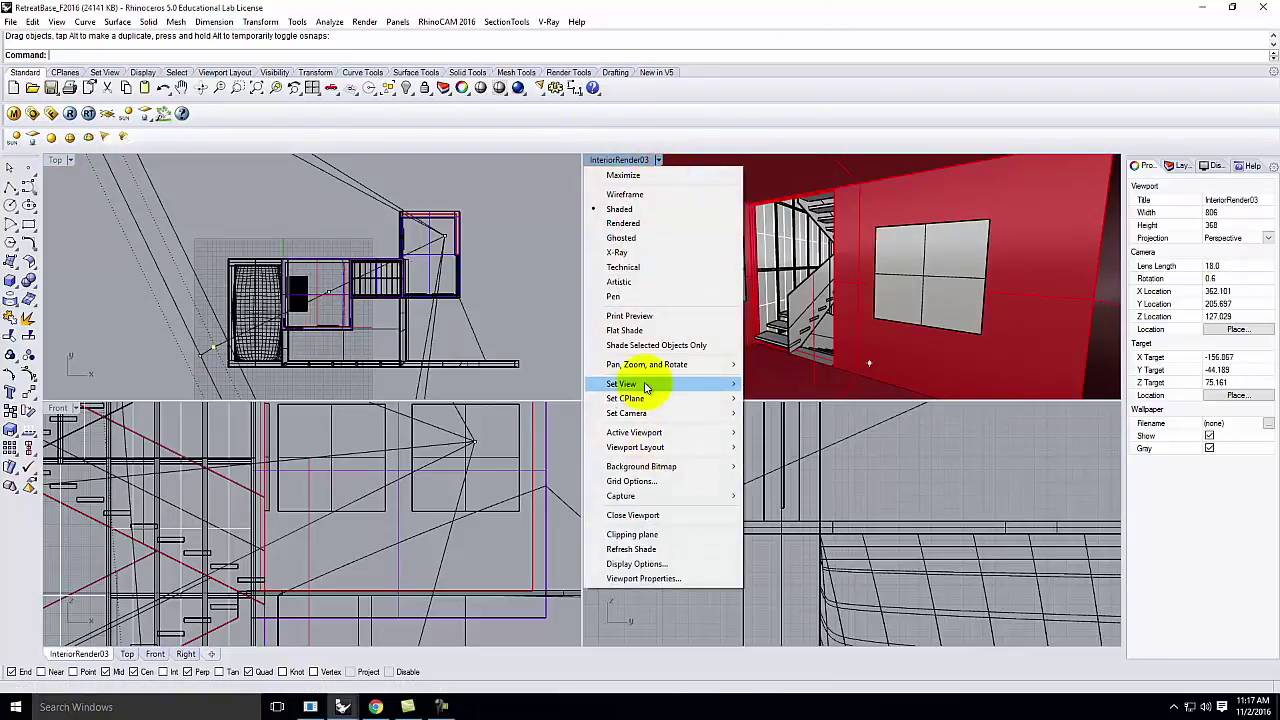
pyautogui.moveTo(665, 384)
pyautogui.click(772, 543)
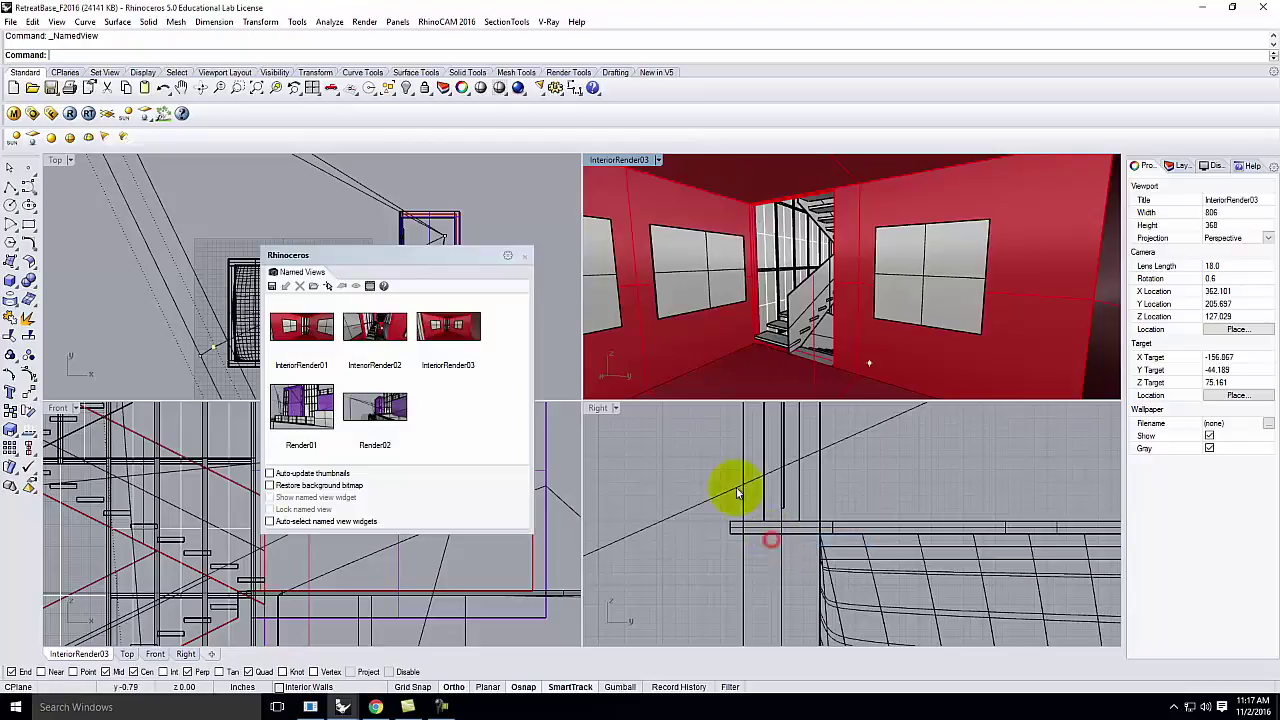
pyautogui.click(277, 289)
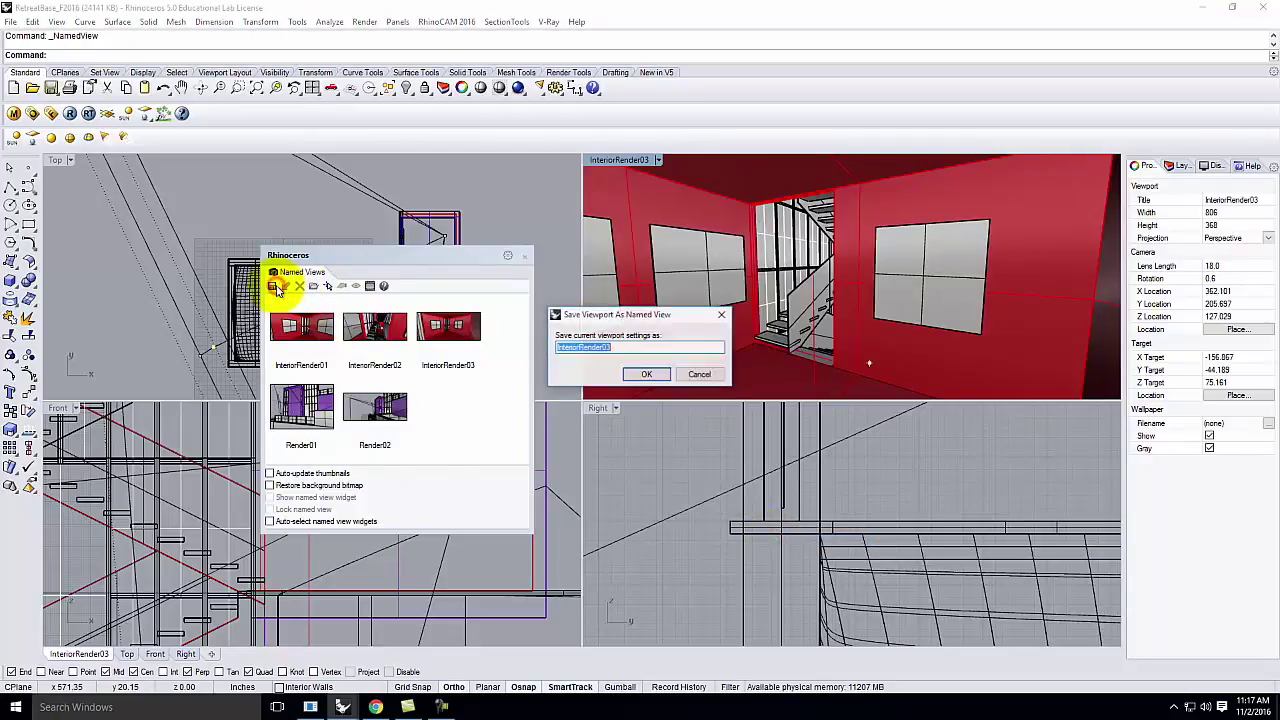
pyautogui.click(684, 350)
pyautogui.press('BackSpace')
pyautogui.write('4')
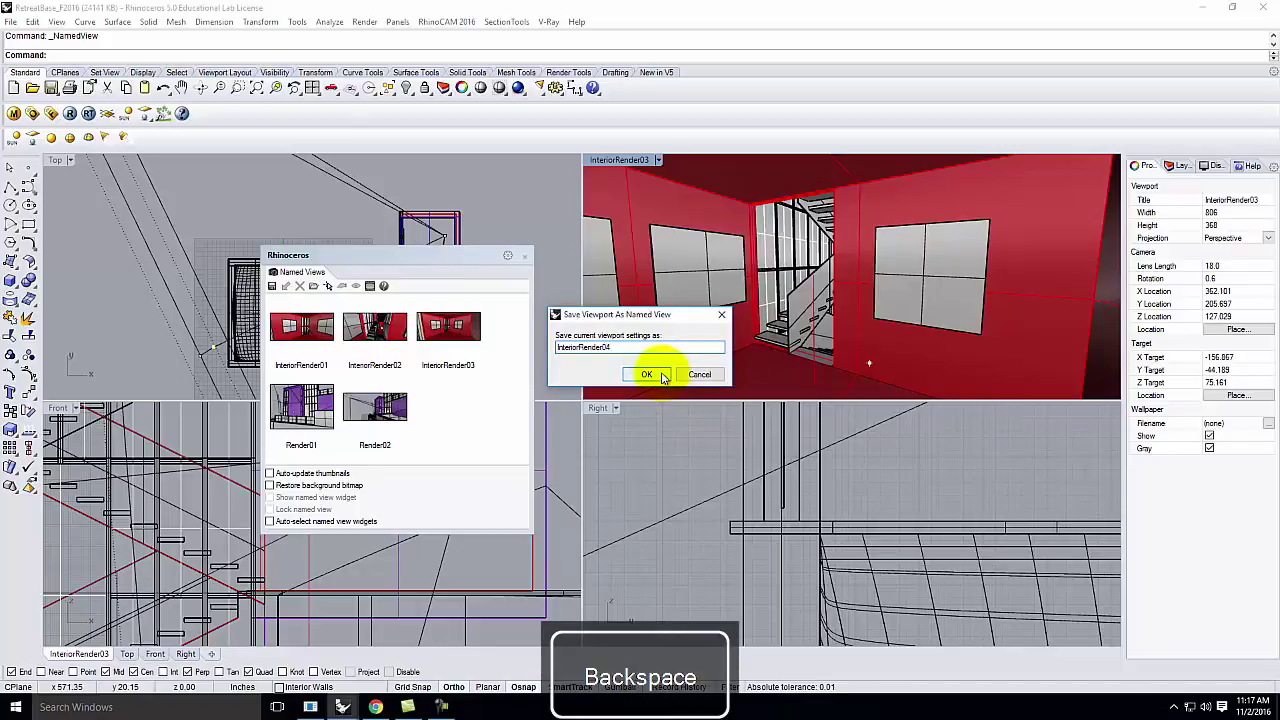
pyautogui.click(662, 377)
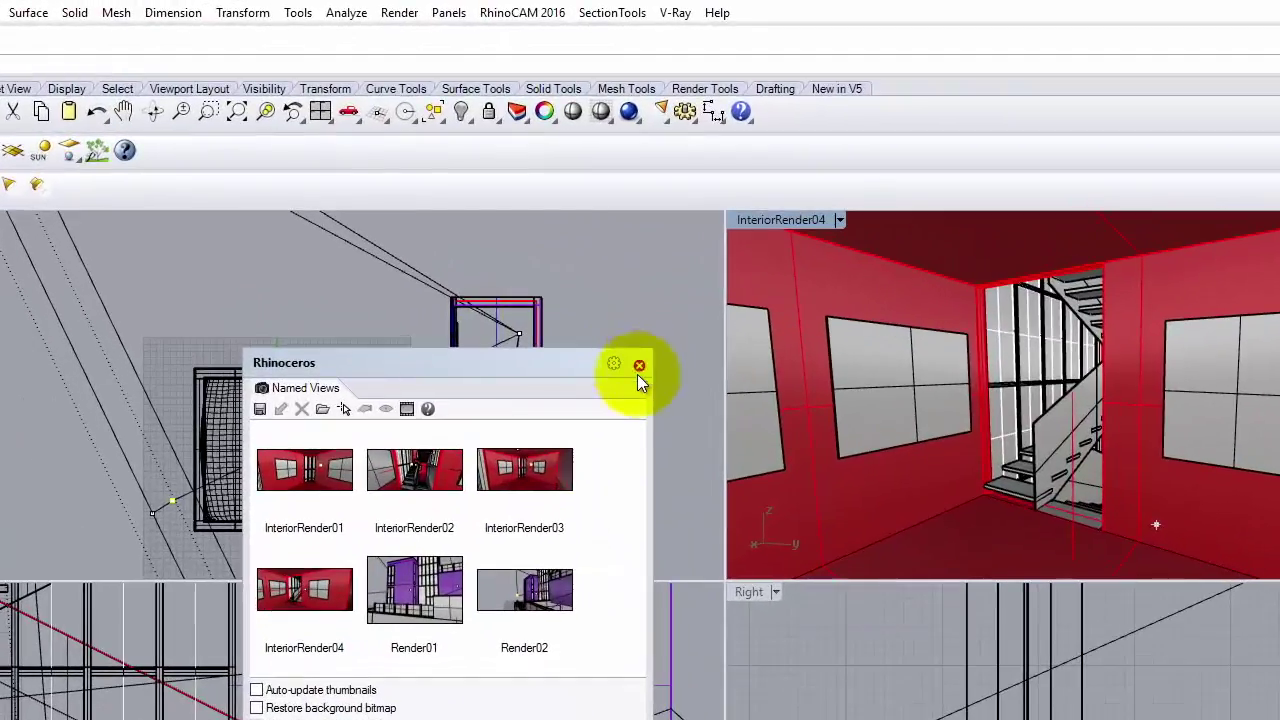
pyautogui.click(624, 349)
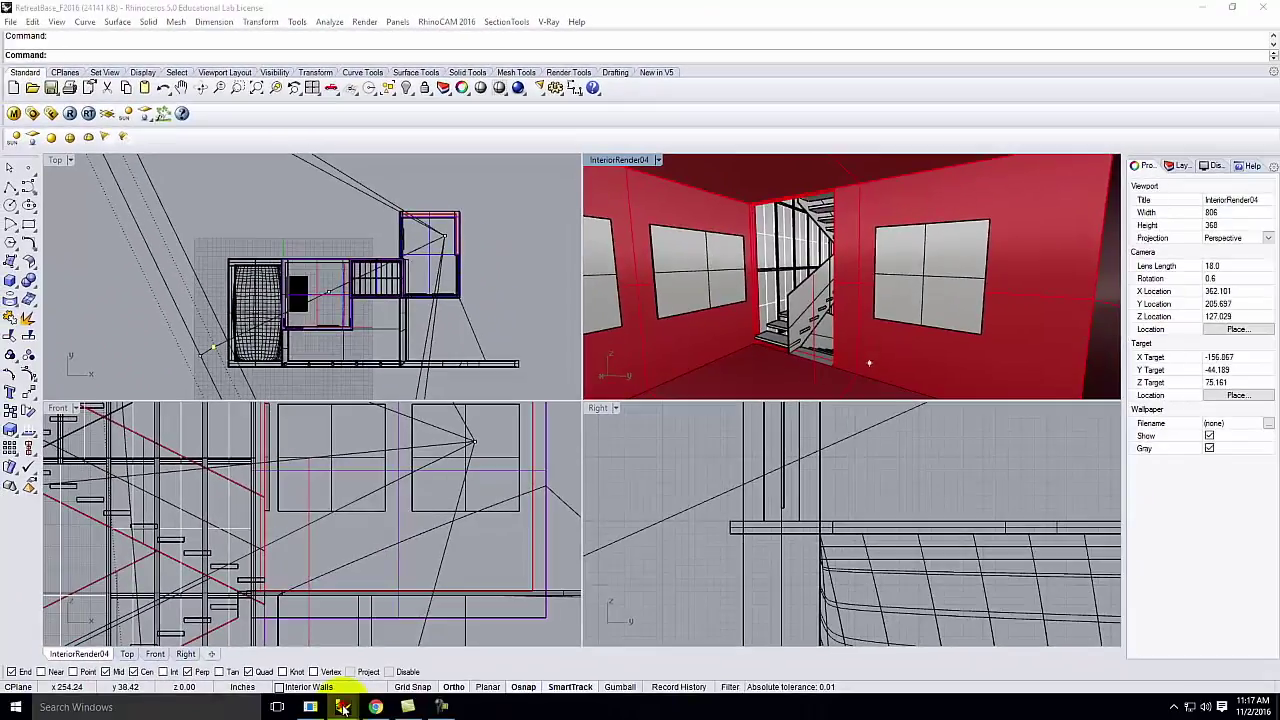
# Step: Switch to the Master Site F2016 file and bring its ExteriorView02 camera in close to the retreat building
pyautogui.moveTo(342, 706)
pyautogui.click(414, 662)
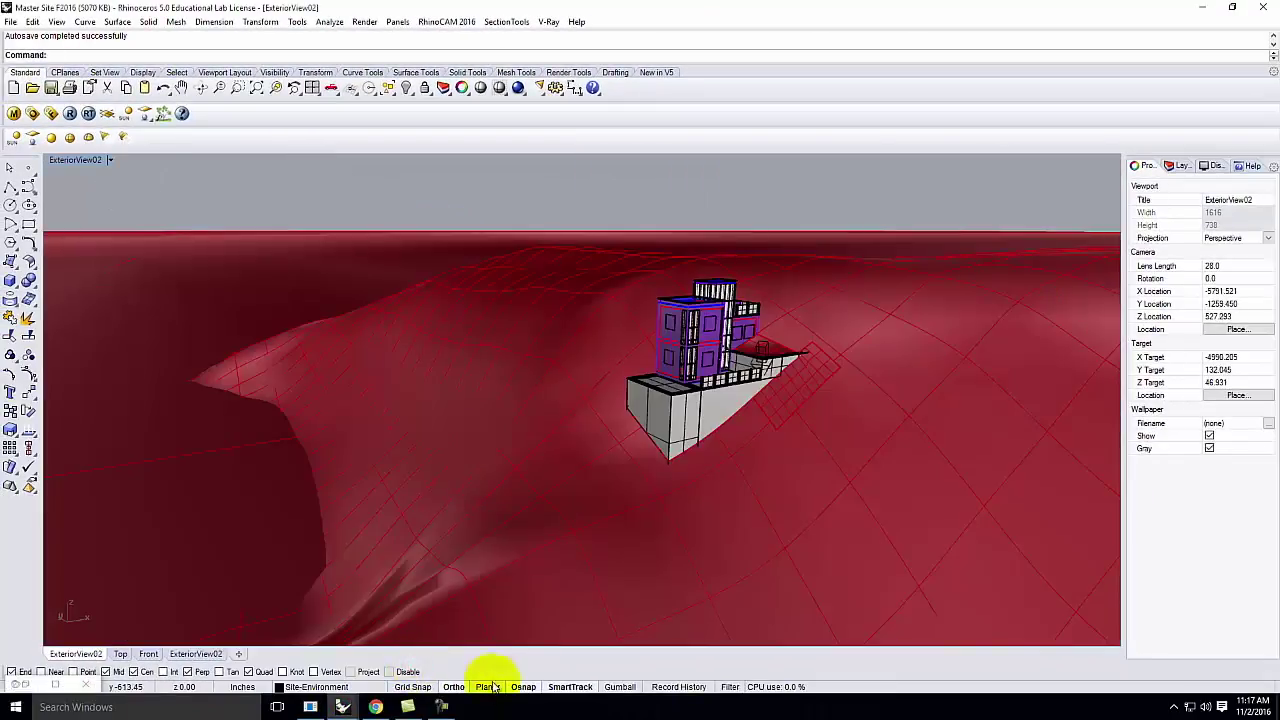
pyautogui.click(700, 402)
pyautogui.click(776, 360)
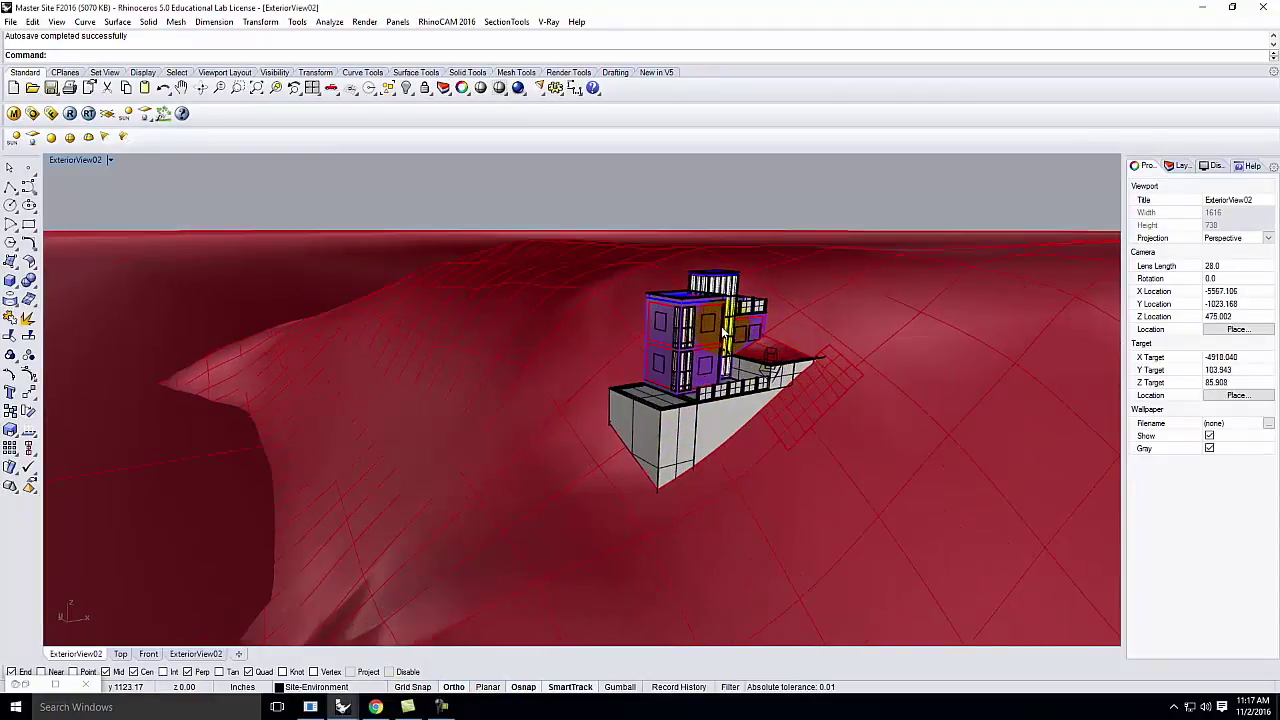
pyautogui.scroll(10, 728, 333)
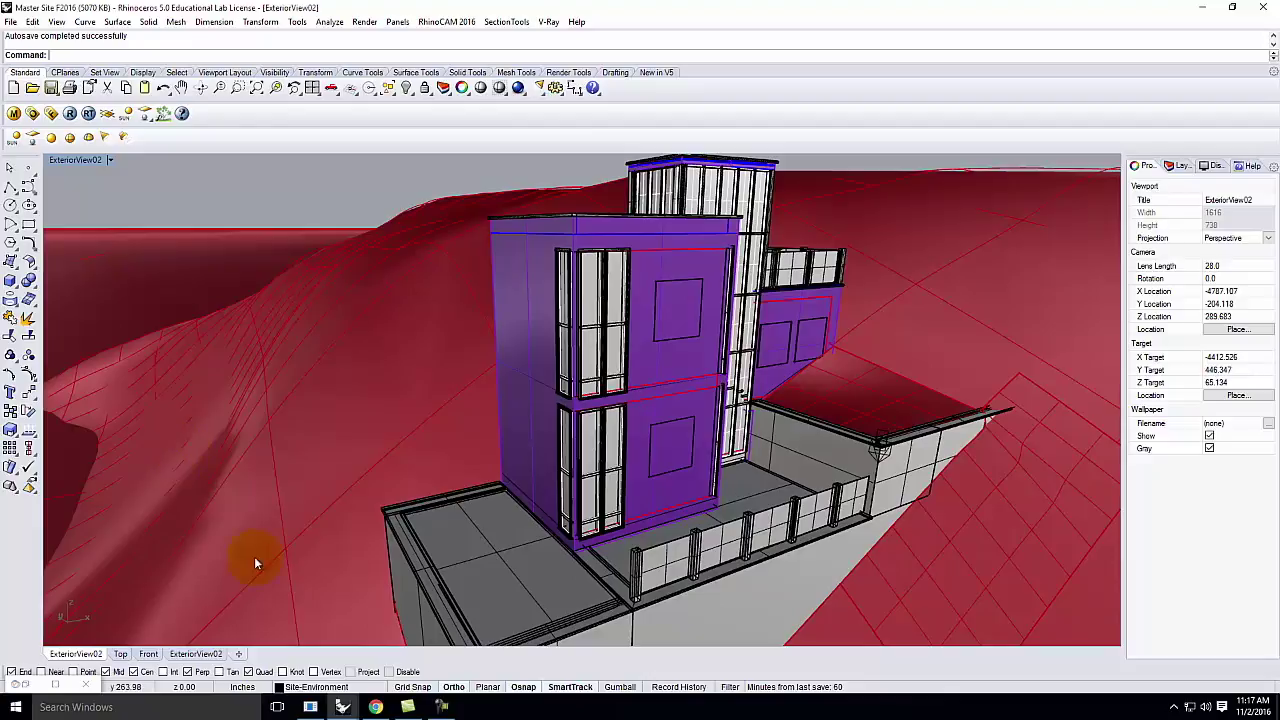
# Step: Switch to the RetreatBase_F2016 file and hide the camera object of the InteriorRender04 view
pyautogui.moveTo(343, 704)
pyautogui.click(279, 655)
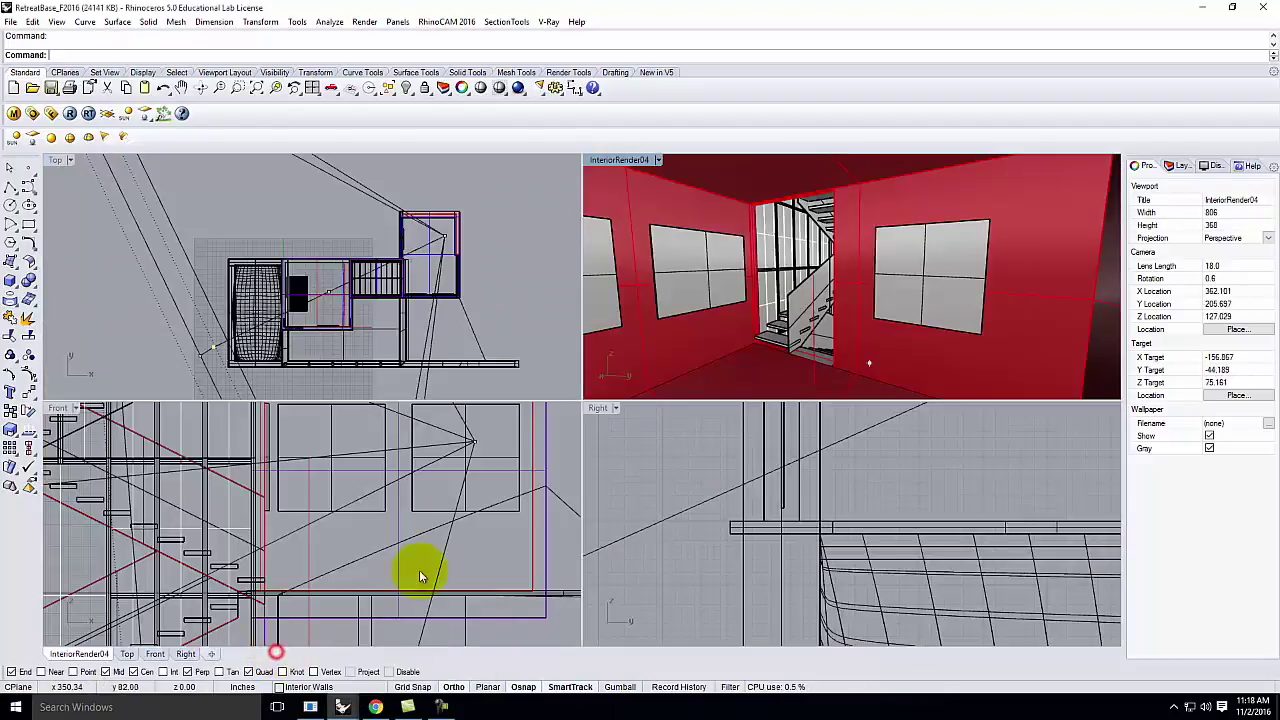
pyautogui.click(502, 234)
pyautogui.press('Escape')
pyautogui.scroll(-3, 502, 234)
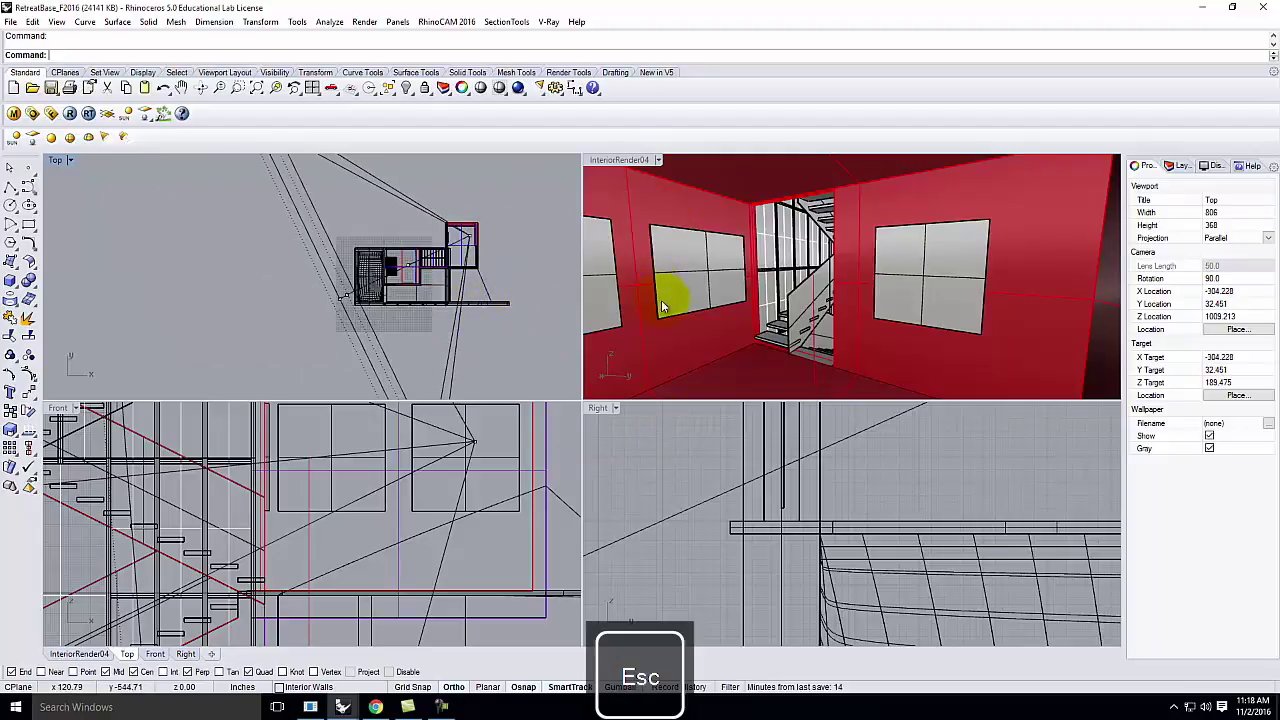
pyautogui.click(659, 160)
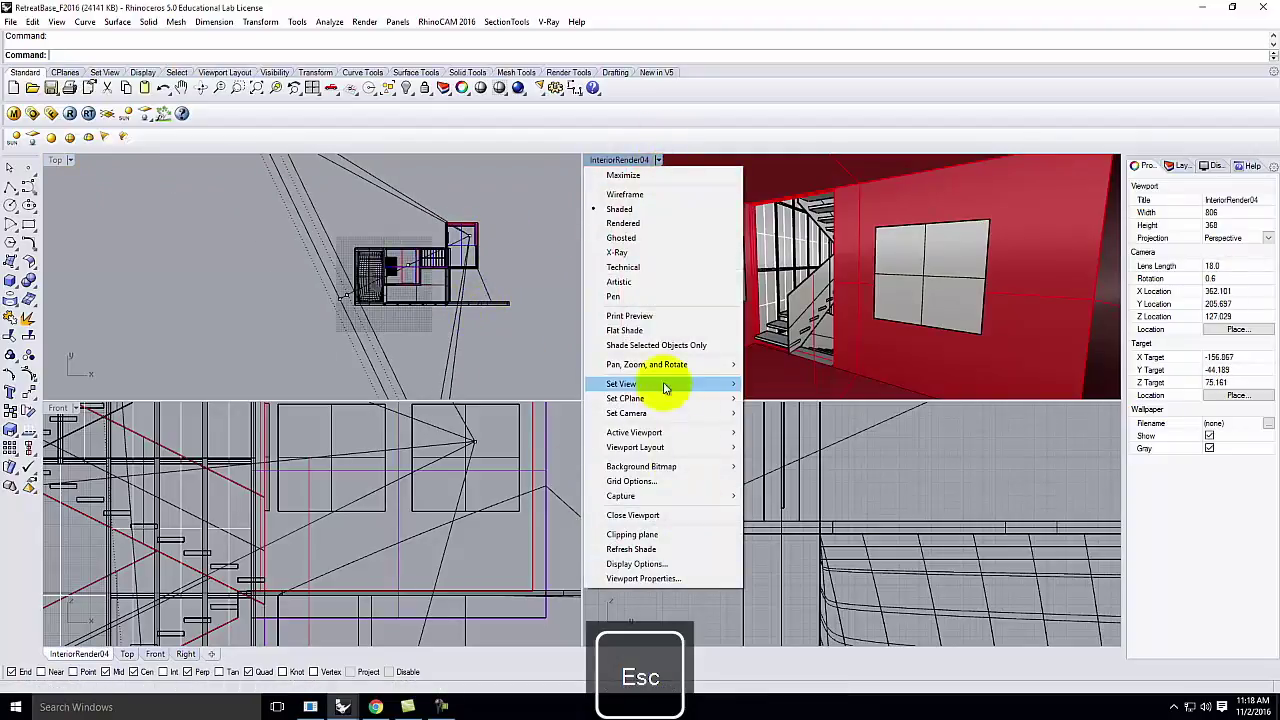
pyautogui.moveTo(665, 413)
pyautogui.click(785, 598)
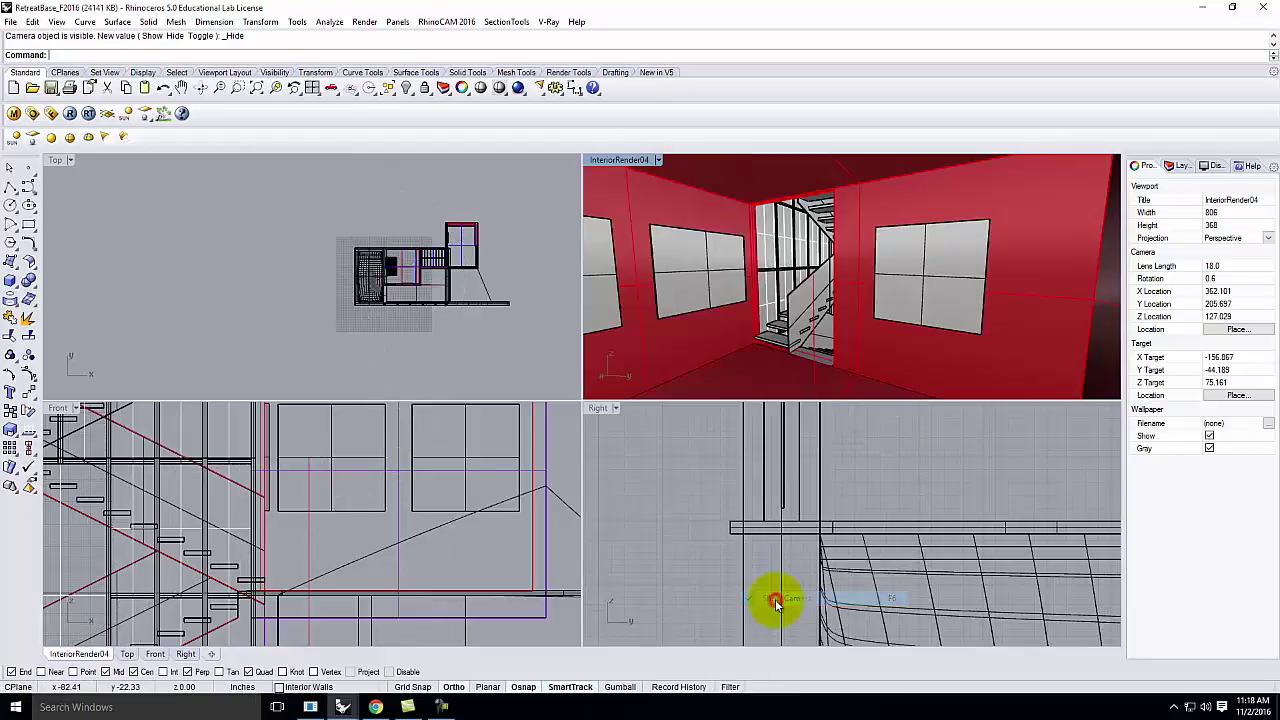
# Step: Examine the retreat building's plan and side views, the room with the bed, the exterior and the room beside the staircase
pyautogui.click(662, 508)
pyautogui.scroll(-3, 640, 510)
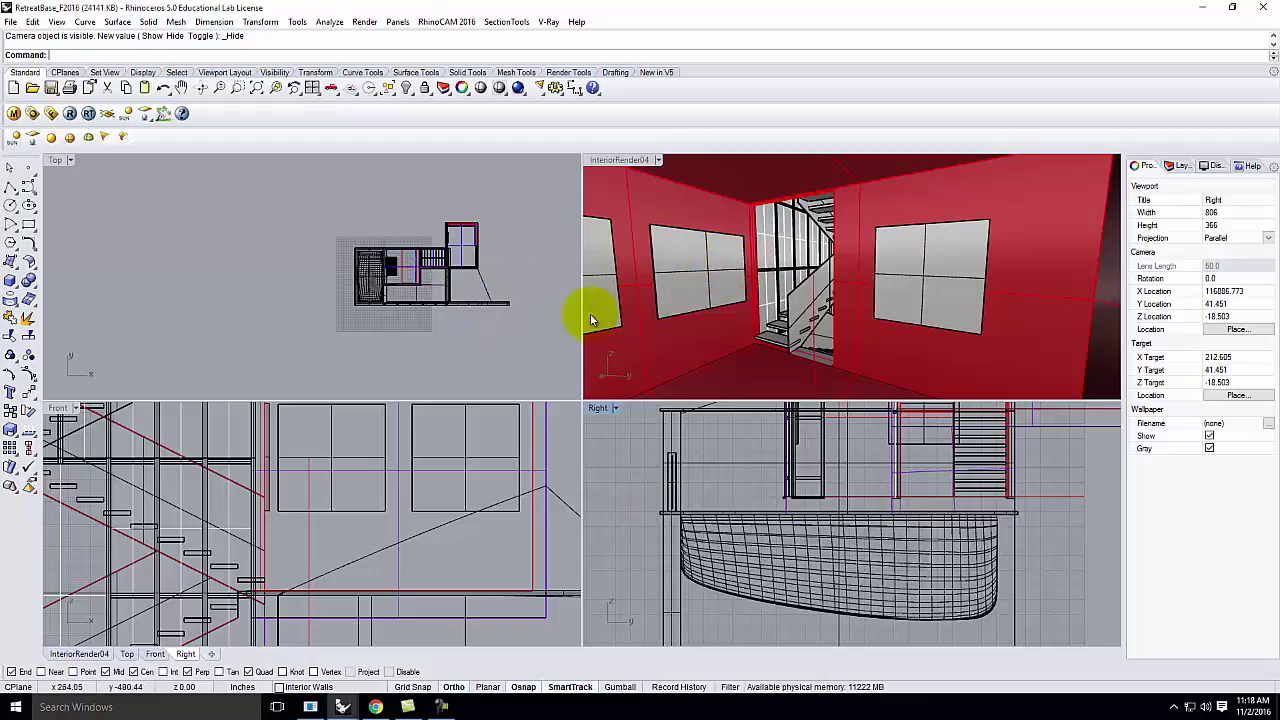
pyautogui.scroll(5, 471, 257)
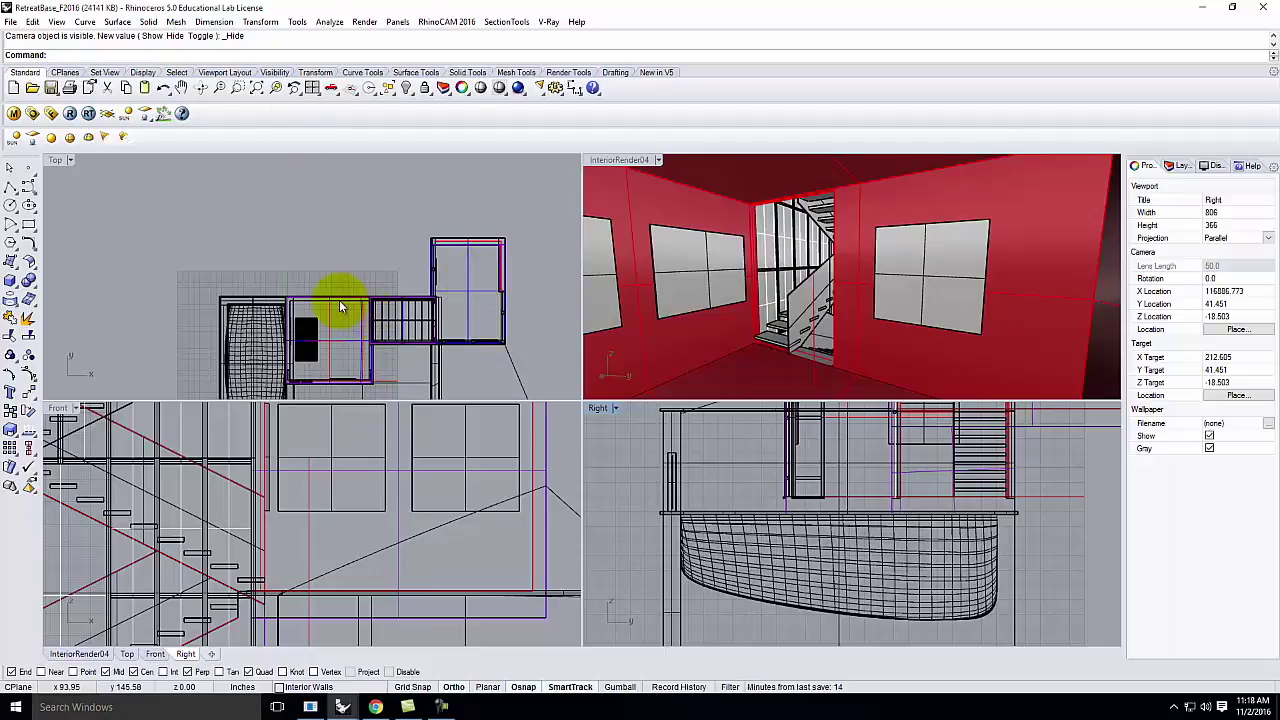
pyautogui.scroll(-10, 755, 290)
pyautogui.scroll(8, 790, 281)
pyautogui.scroll(4, 766, 347)
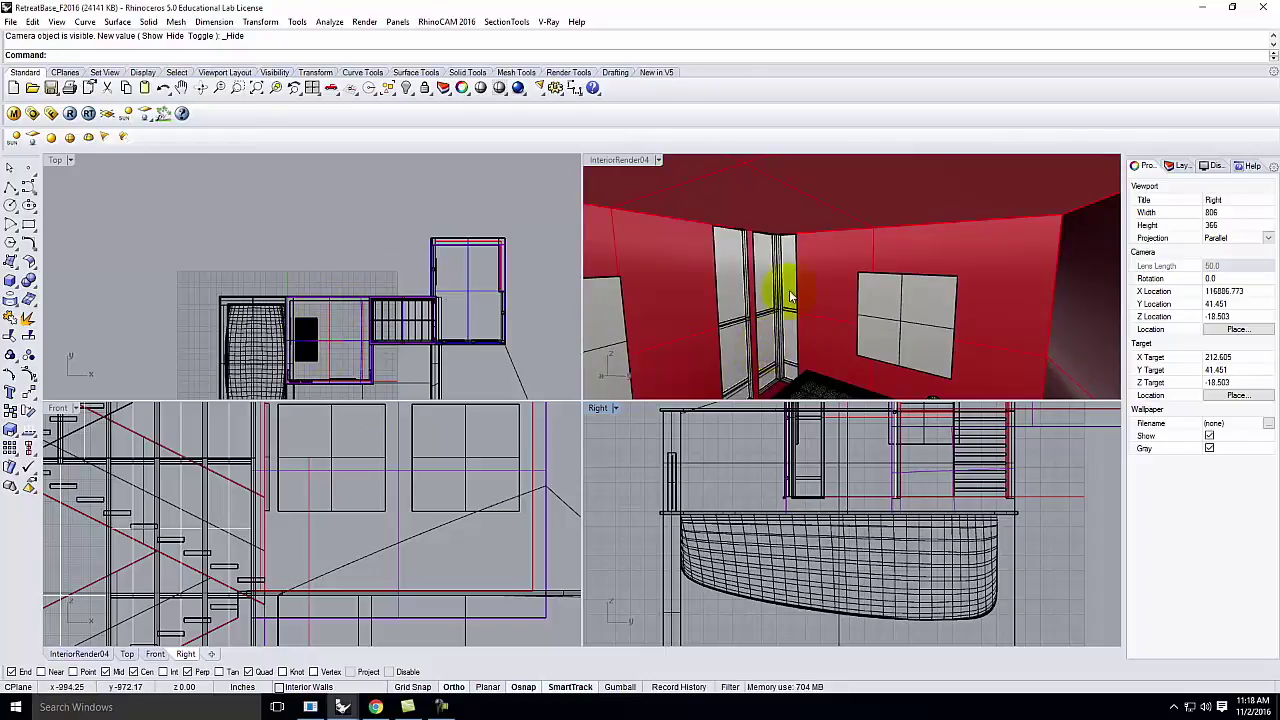
pyautogui.scroll(3, 790, 317)
pyautogui.scroll(-3, 790, 330)
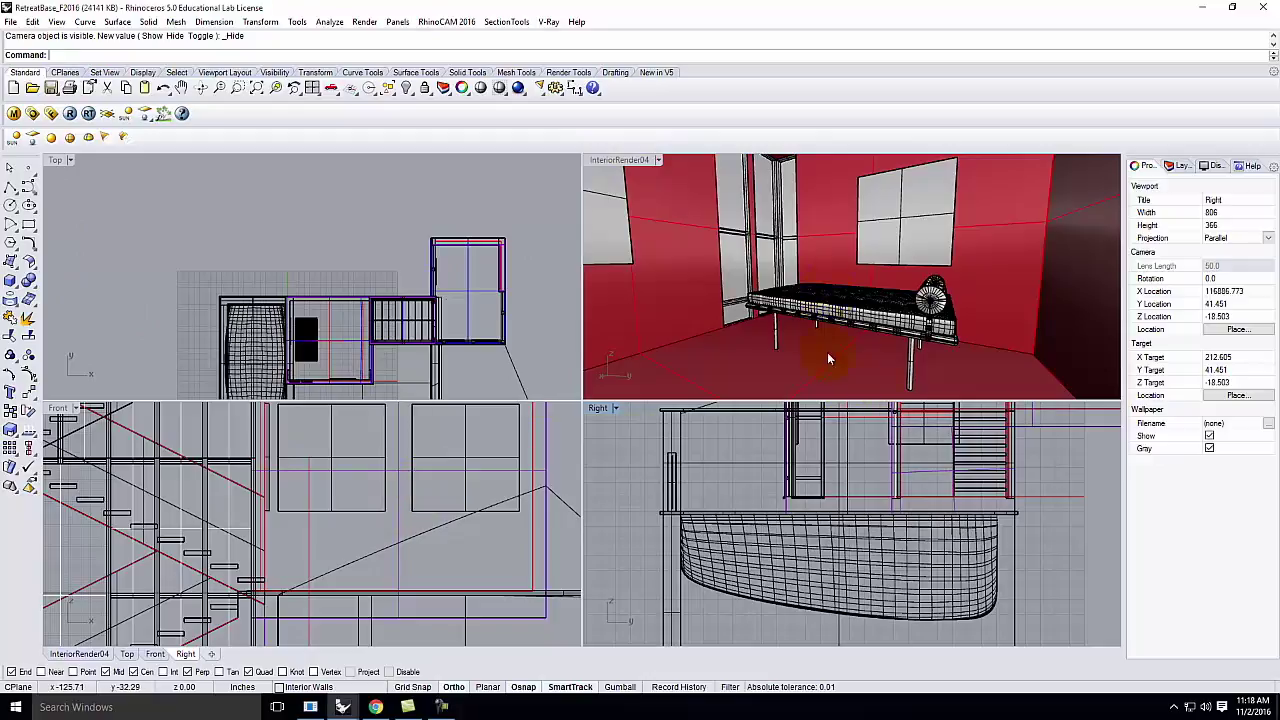
pyautogui.scroll(-10, 830, 340)
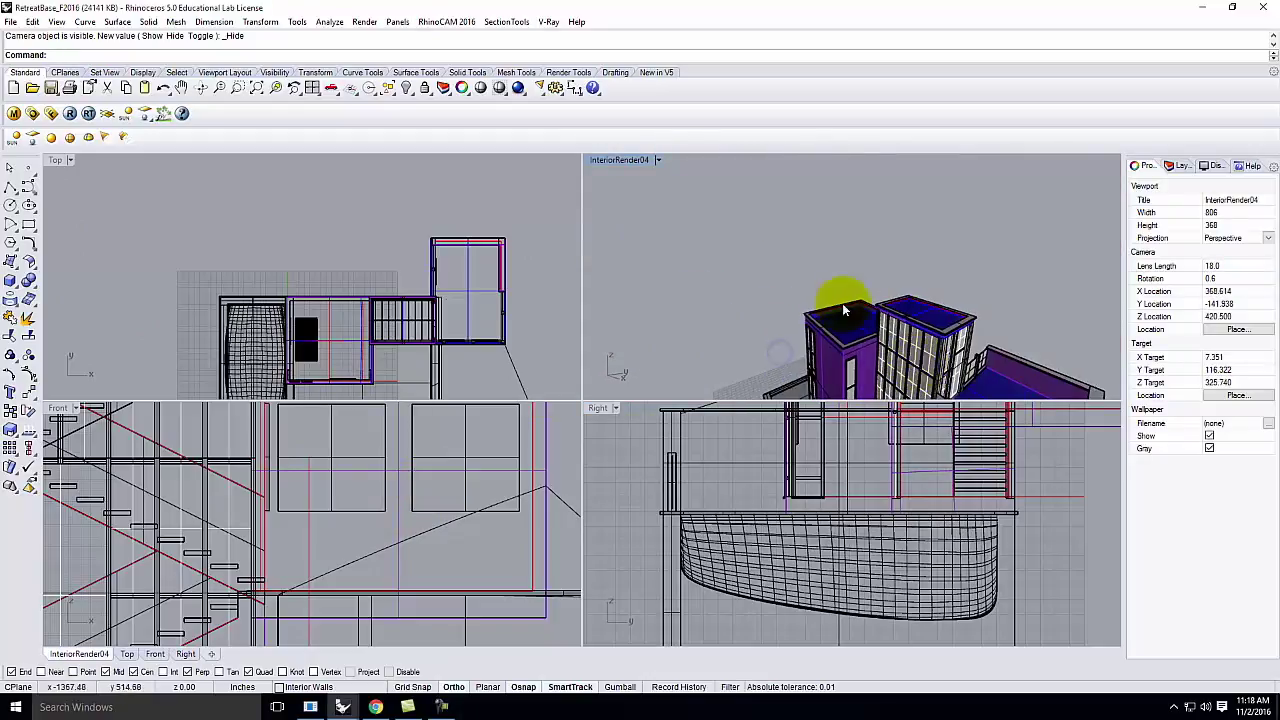
pyautogui.scroll(10, 842, 303)
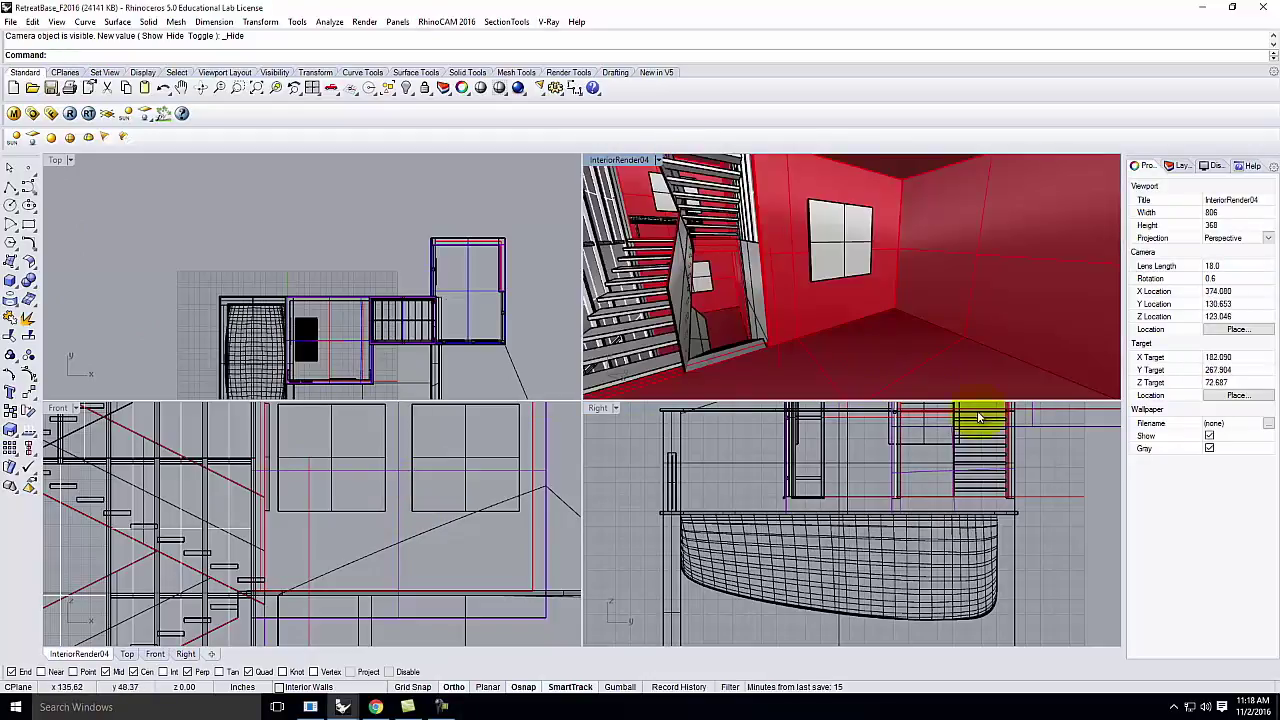
# Step: Start inserting a block instance into the retreat model
pyautogui.click(33, 22)
pyautogui.click(57, 256)
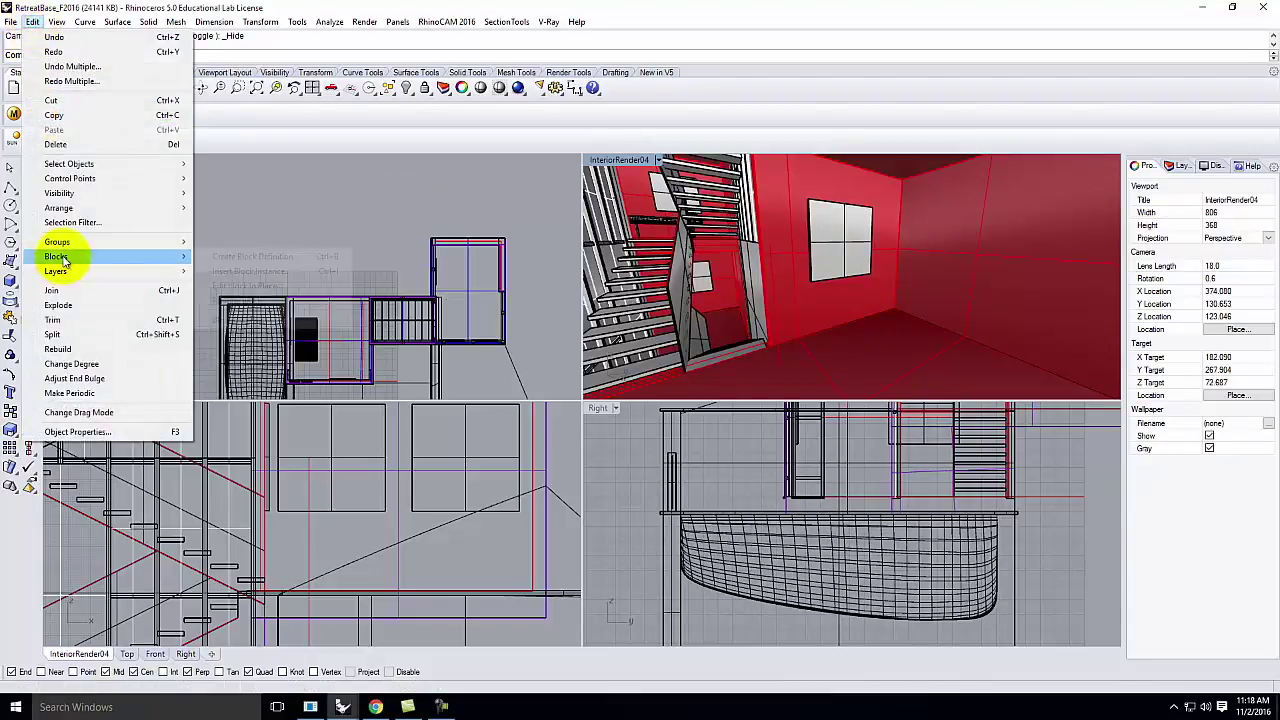
pyautogui.click(321, 269)
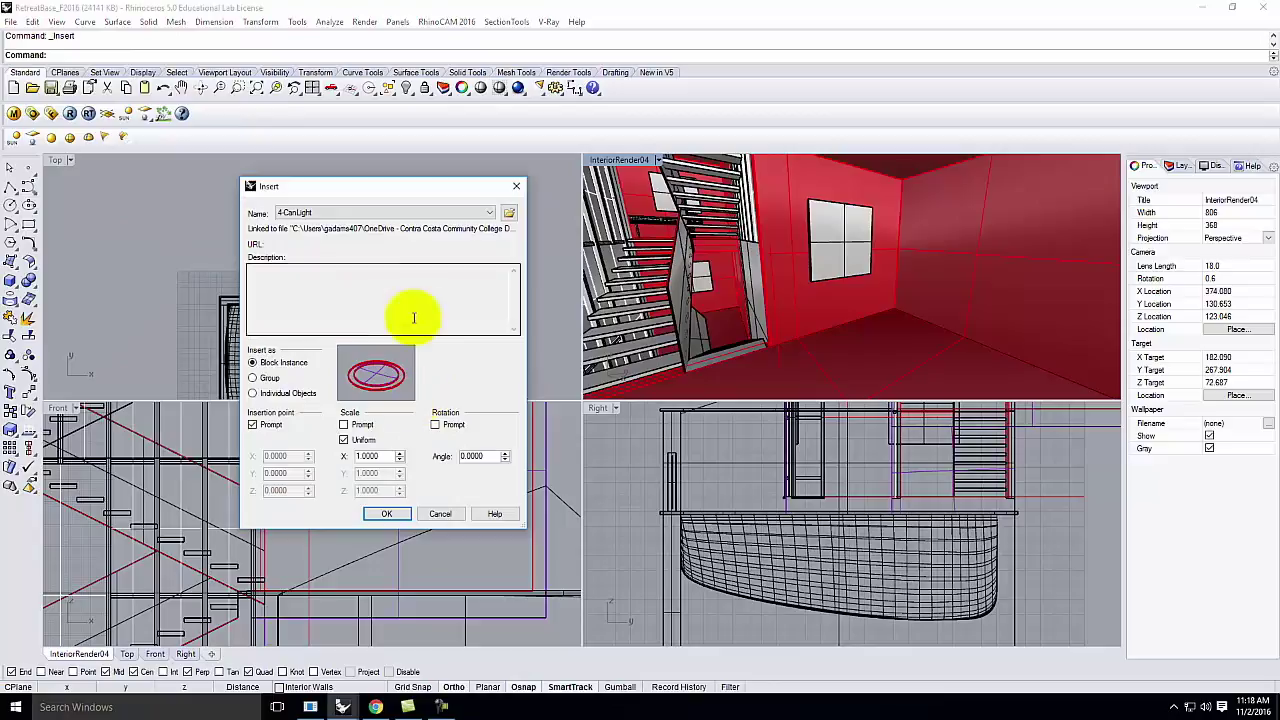
# Step: Switch to Chrome, open flyingarchitecture.com in a new tab and go to its Furniture 3D models
pyautogui.click(79, 662)
pyautogui.click(15, 707)
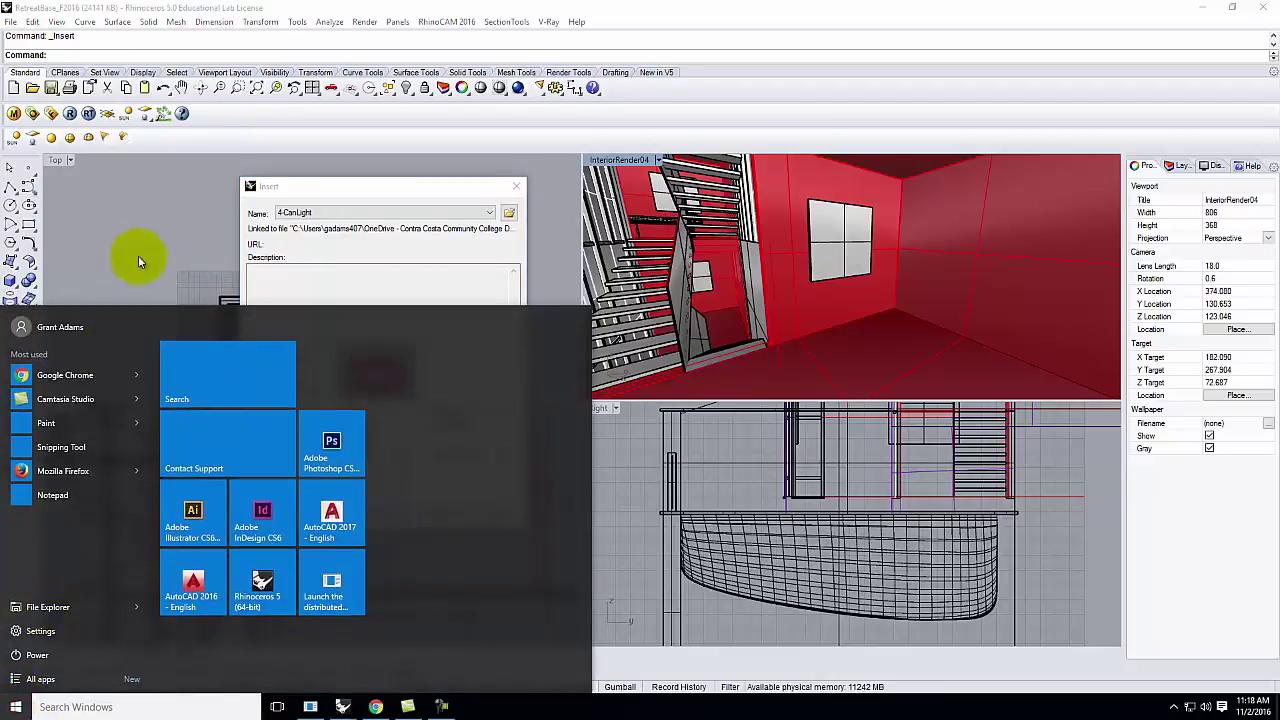
pyautogui.click(375, 707)
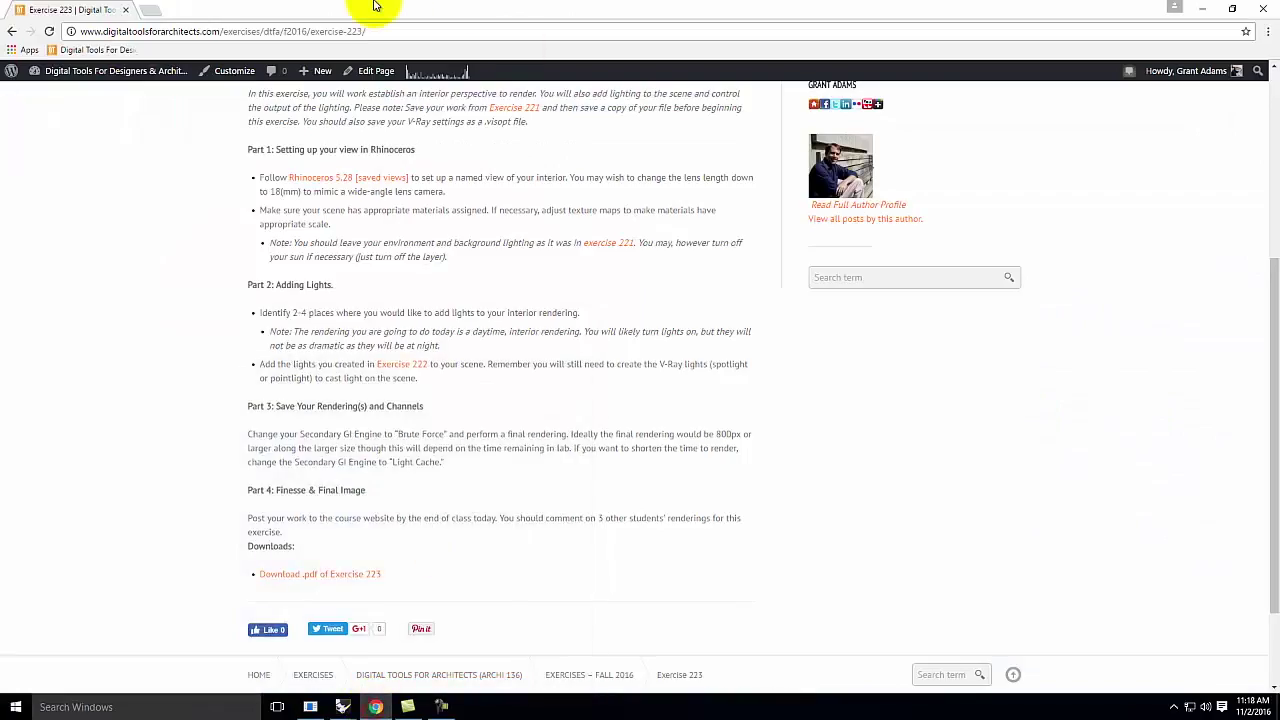
pyautogui.click(155, 12)
pyautogui.write('fly')
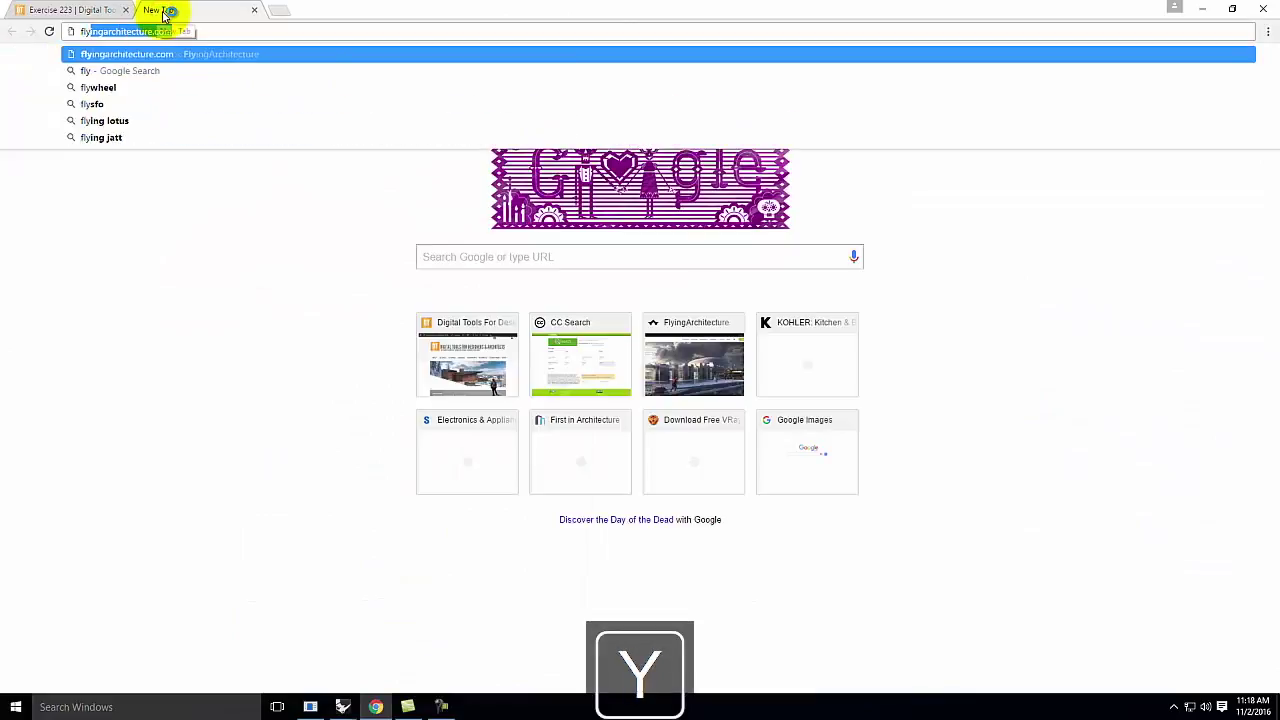
pyautogui.press('Return')
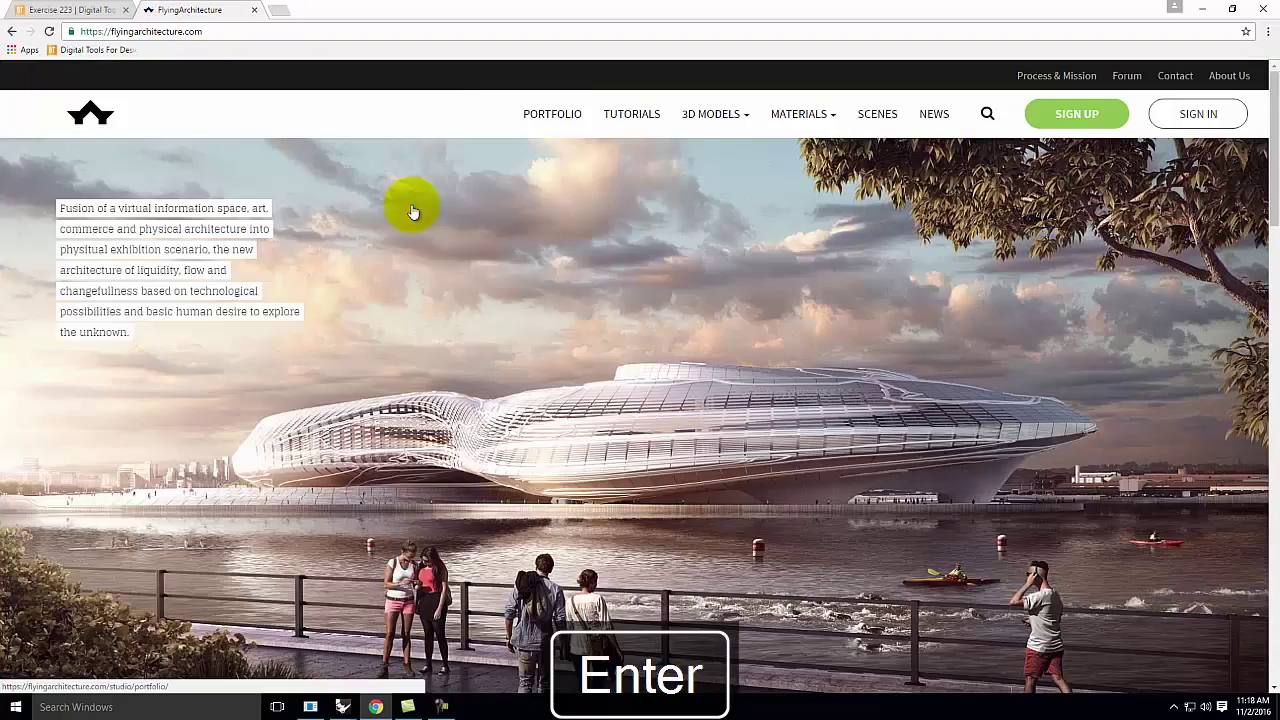
pyautogui.moveTo(718, 115)
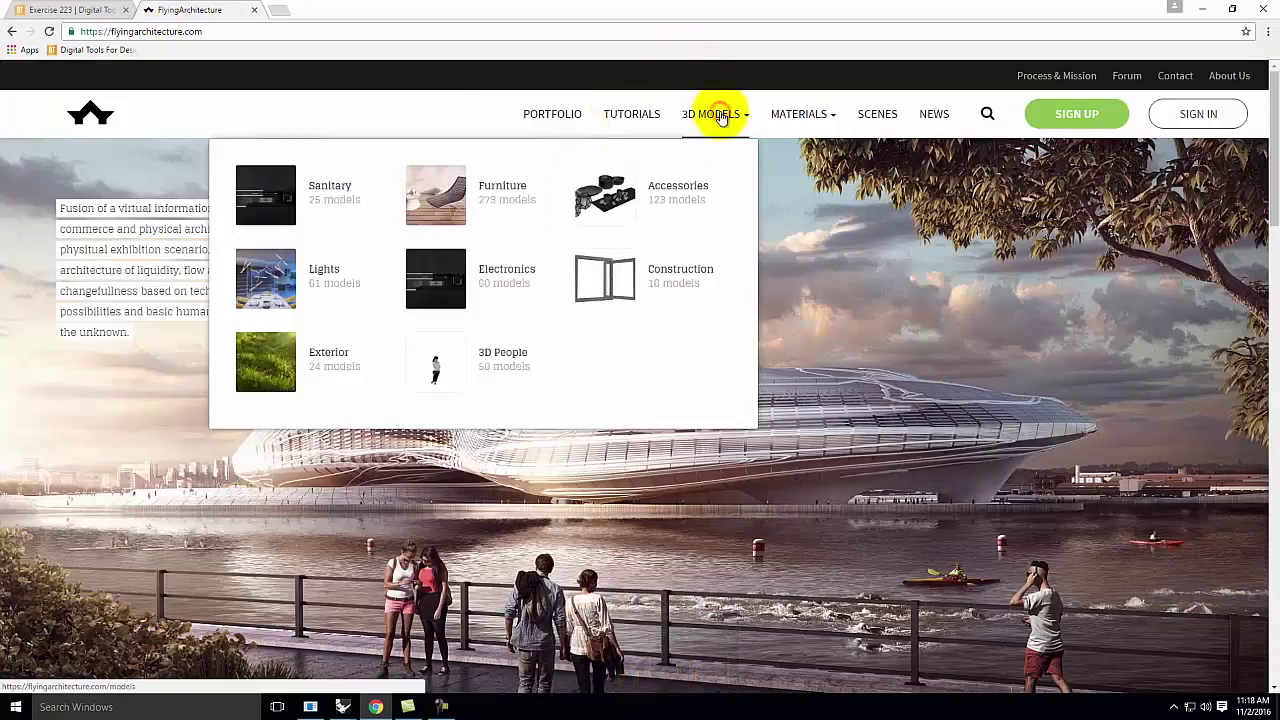
pyautogui.click(497, 196)
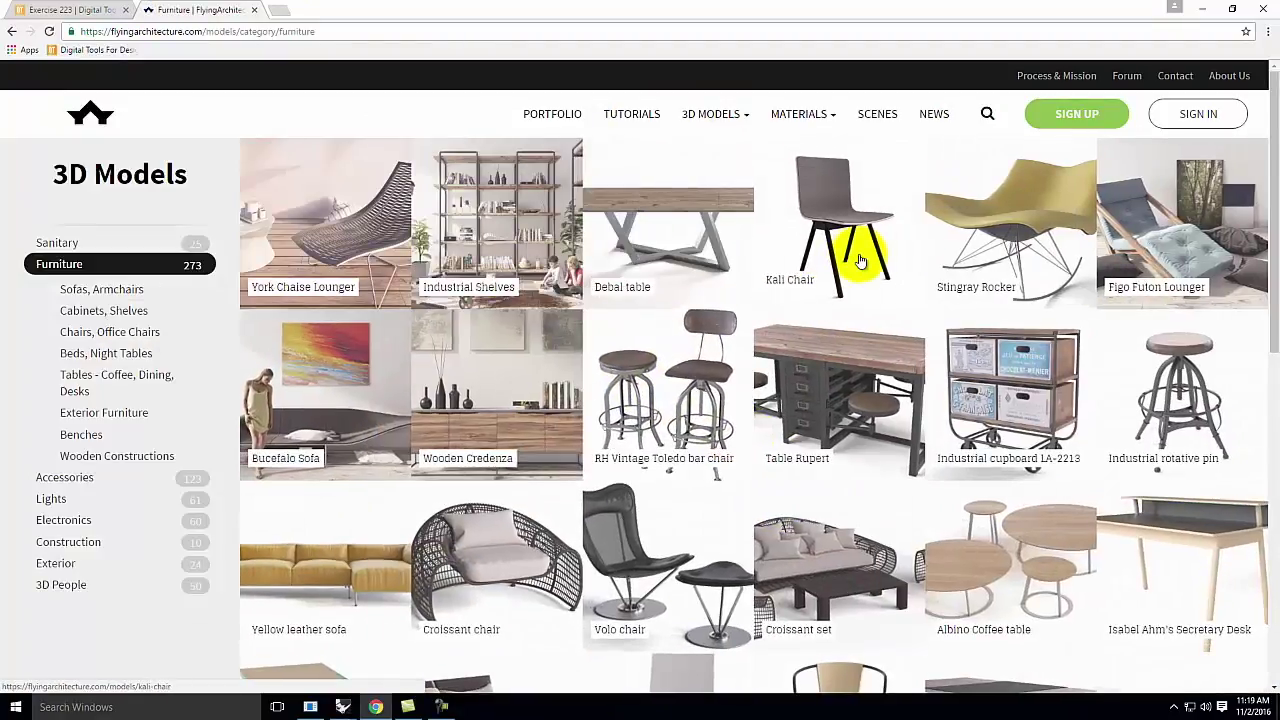
# Step: Browse the Furniture category for chairs, beds, tables and sofas suited to the interior scene
pyautogui.scroll(-3, 857, 257)
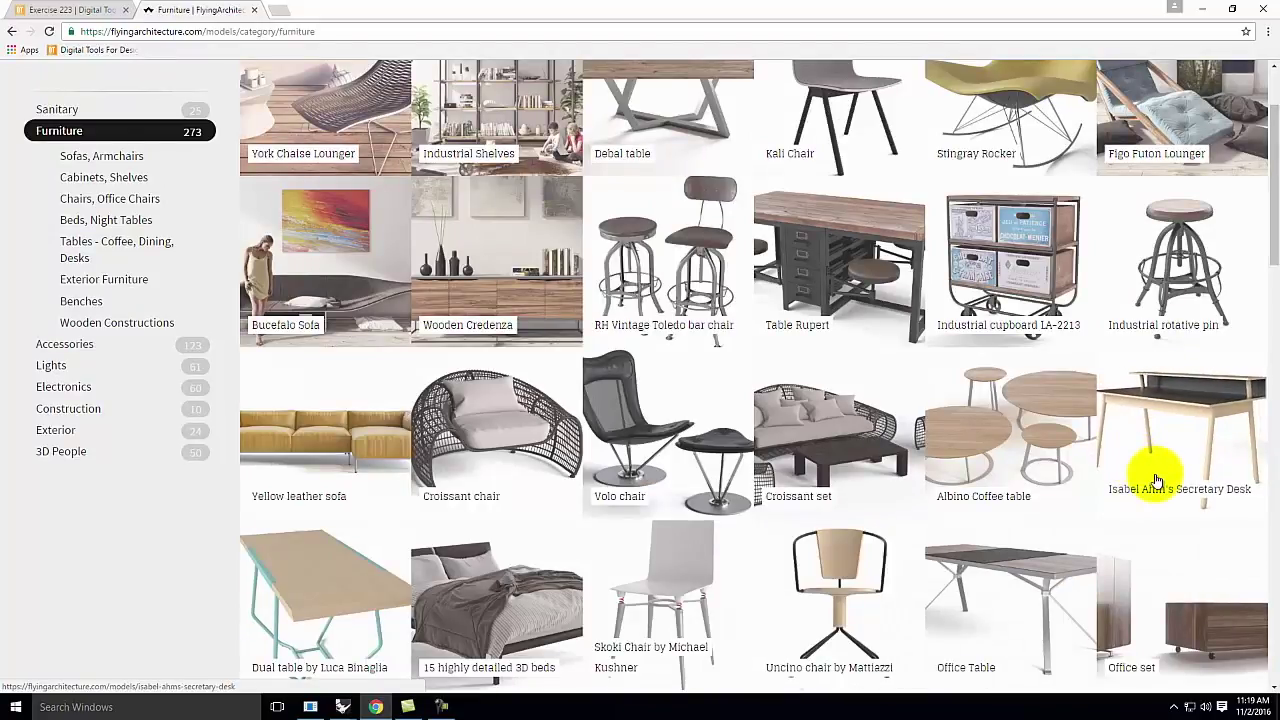
pyautogui.scroll(-1, 866, 486)
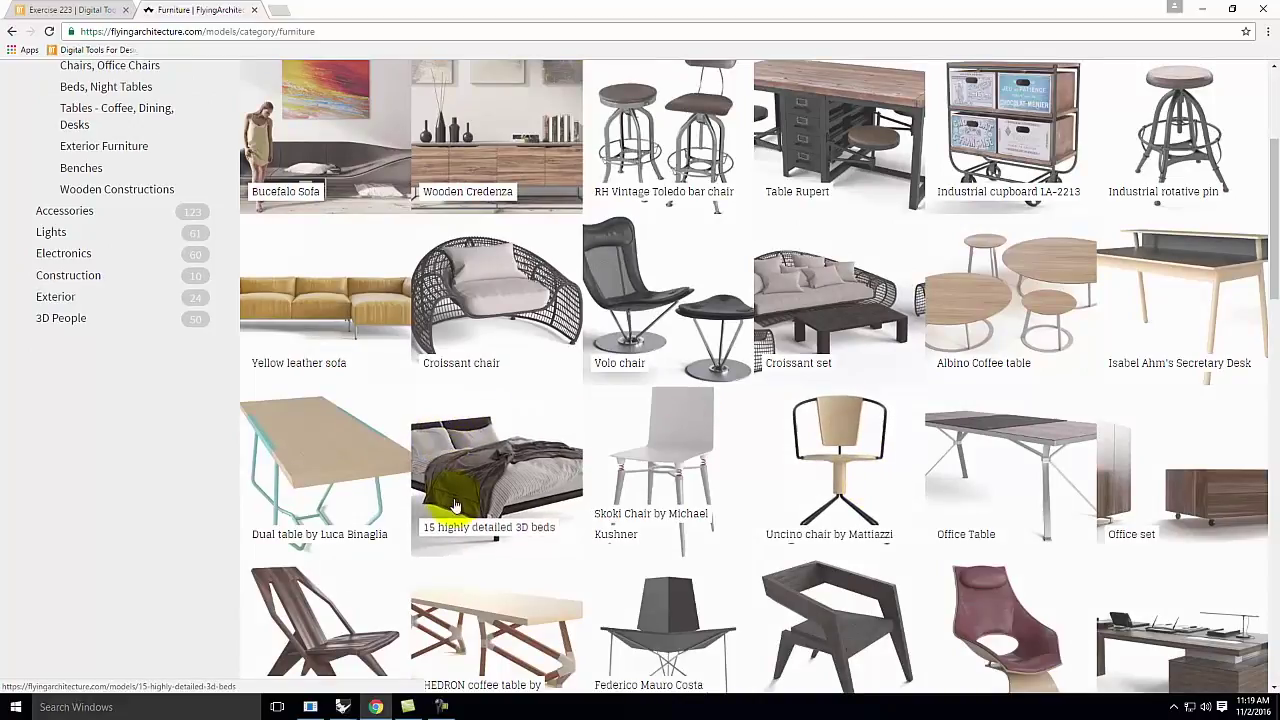
pyautogui.scroll(-1, 792, 428)
pyautogui.scroll(-3, 792, 428)
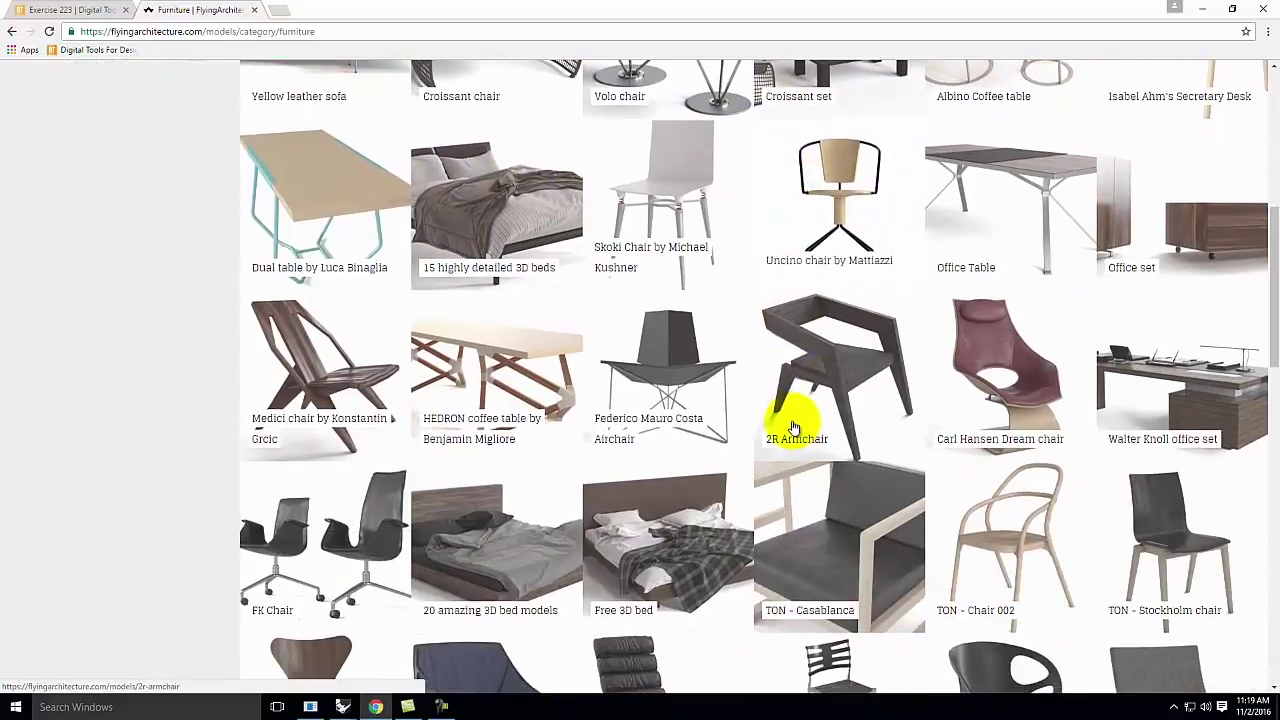
pyautogui.scroll(-1, 893, 385)
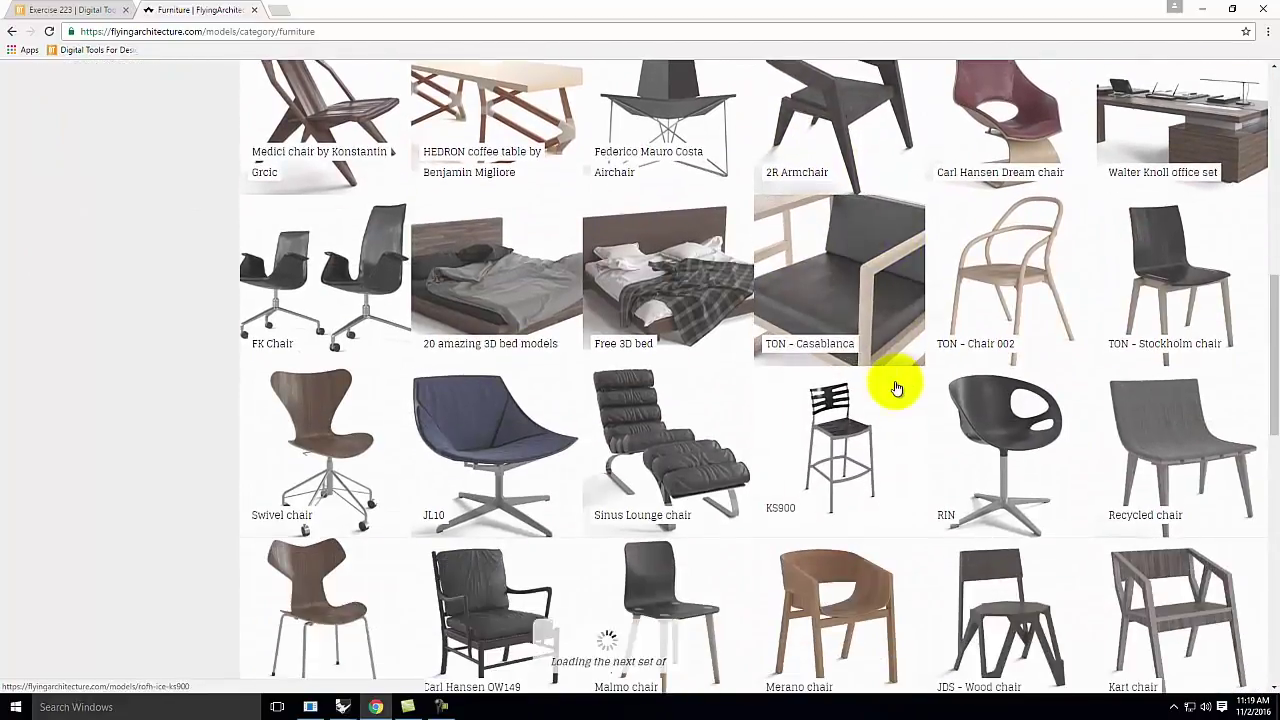
pyautogui.scroll(-3, 897, 394)
pyautogui.scroll(-5, 898, 399)
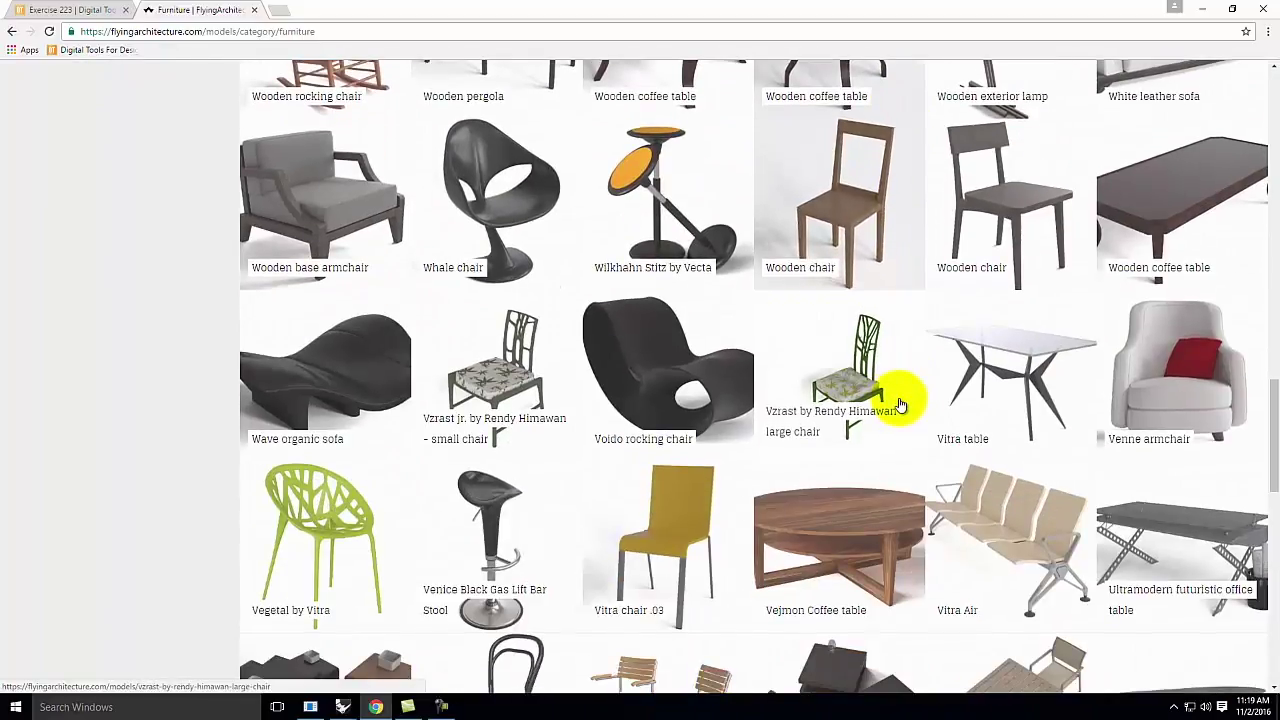
pyautogui.scroll(-4, 898, 404)
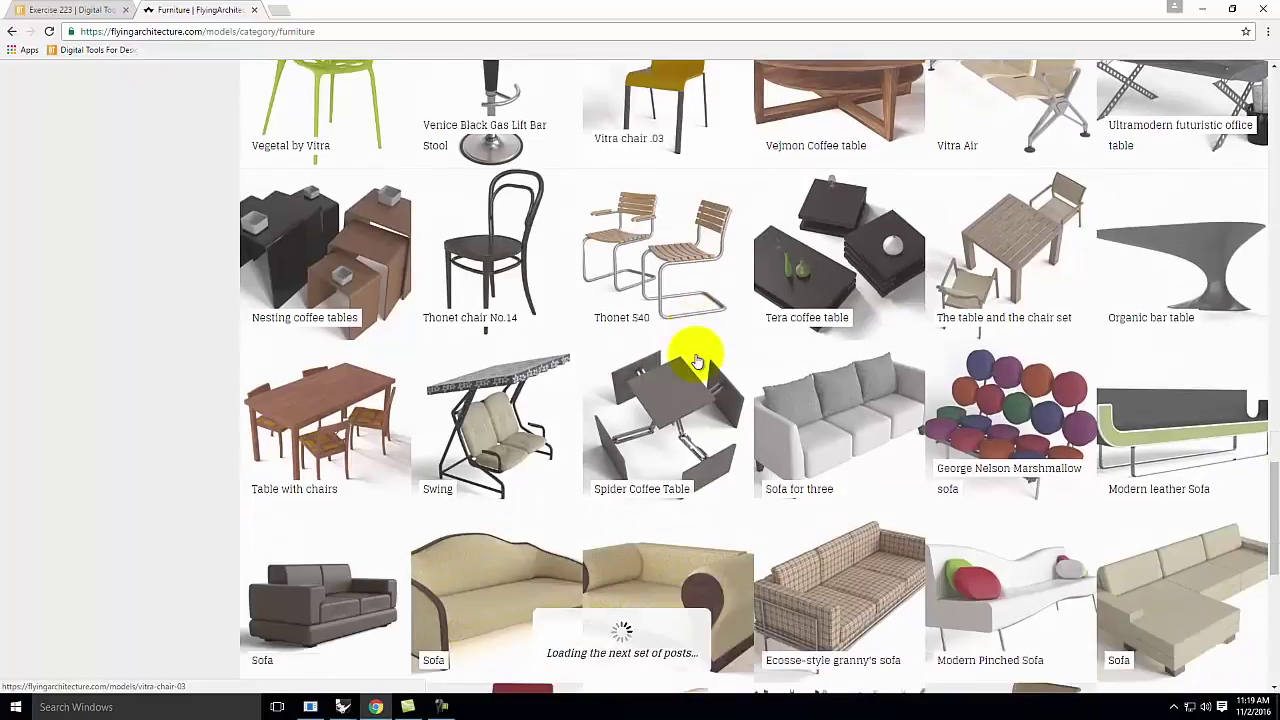
pyautogui.scroll(-4, 820, 400)
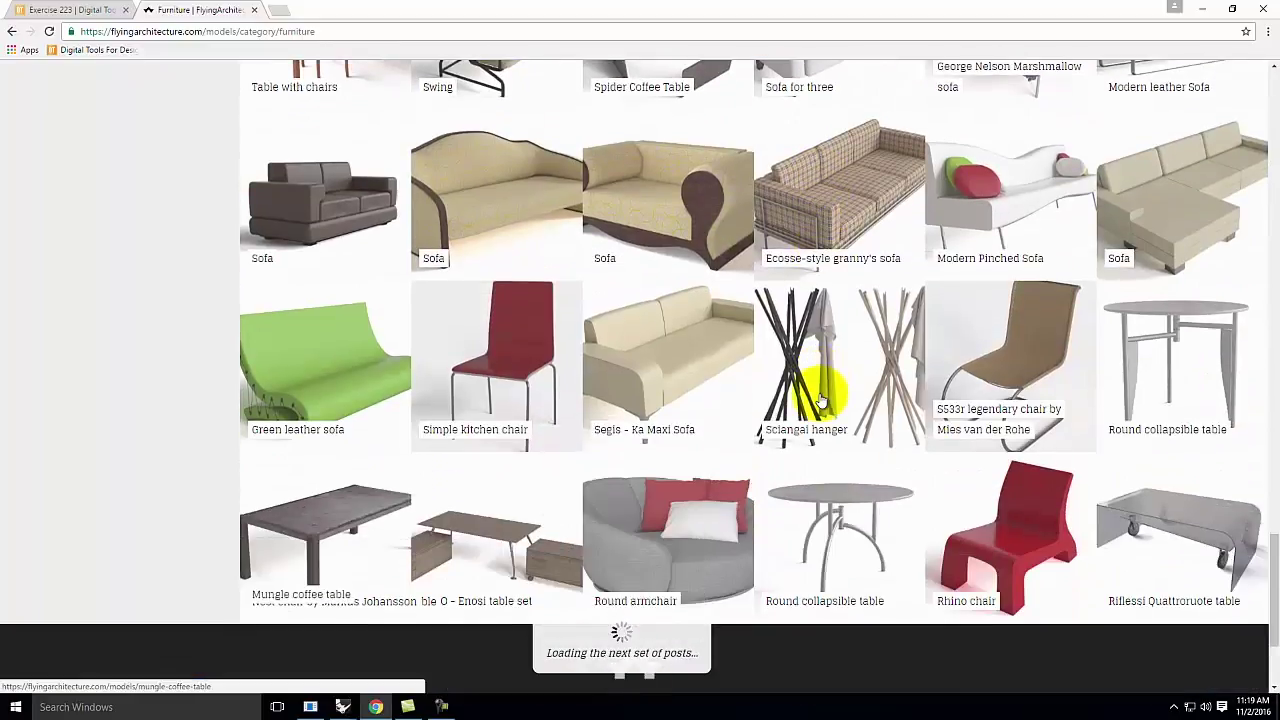
pyautogui.scroll(-2, 822, 407)
pyautogui.scroll(-2, 850, 330)
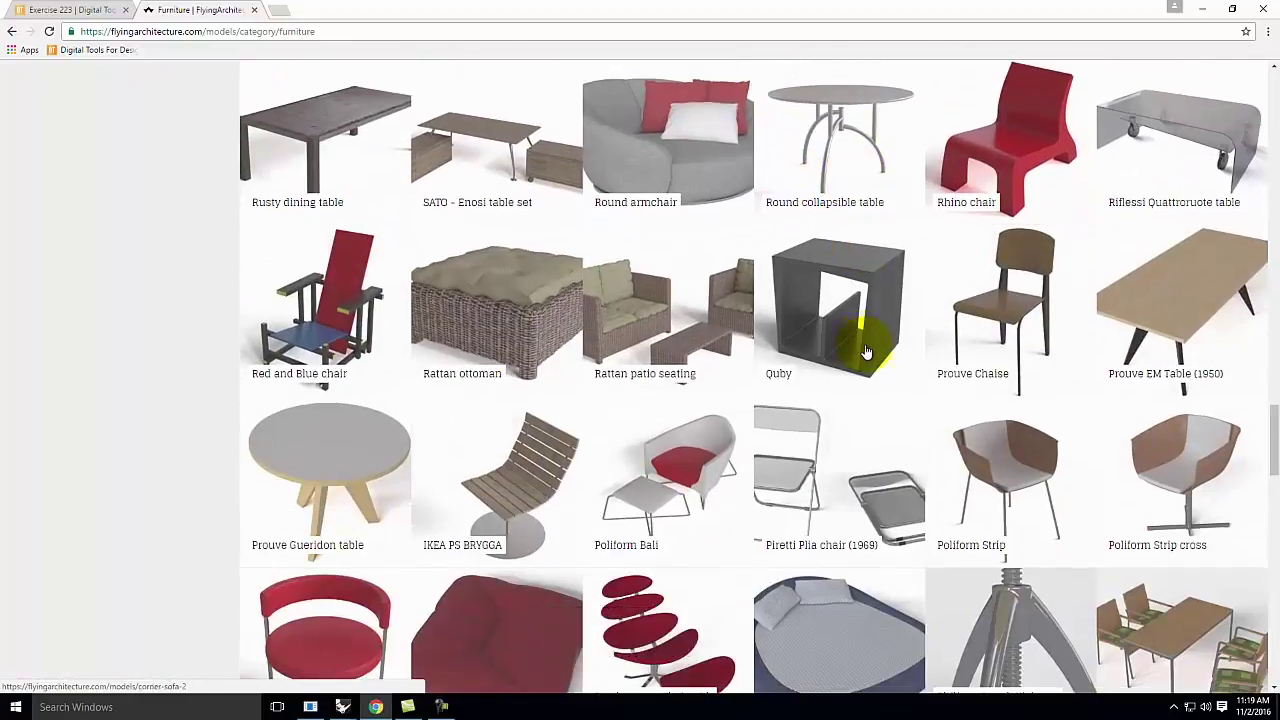
pyautogui.scroll(-1, 933, 355)
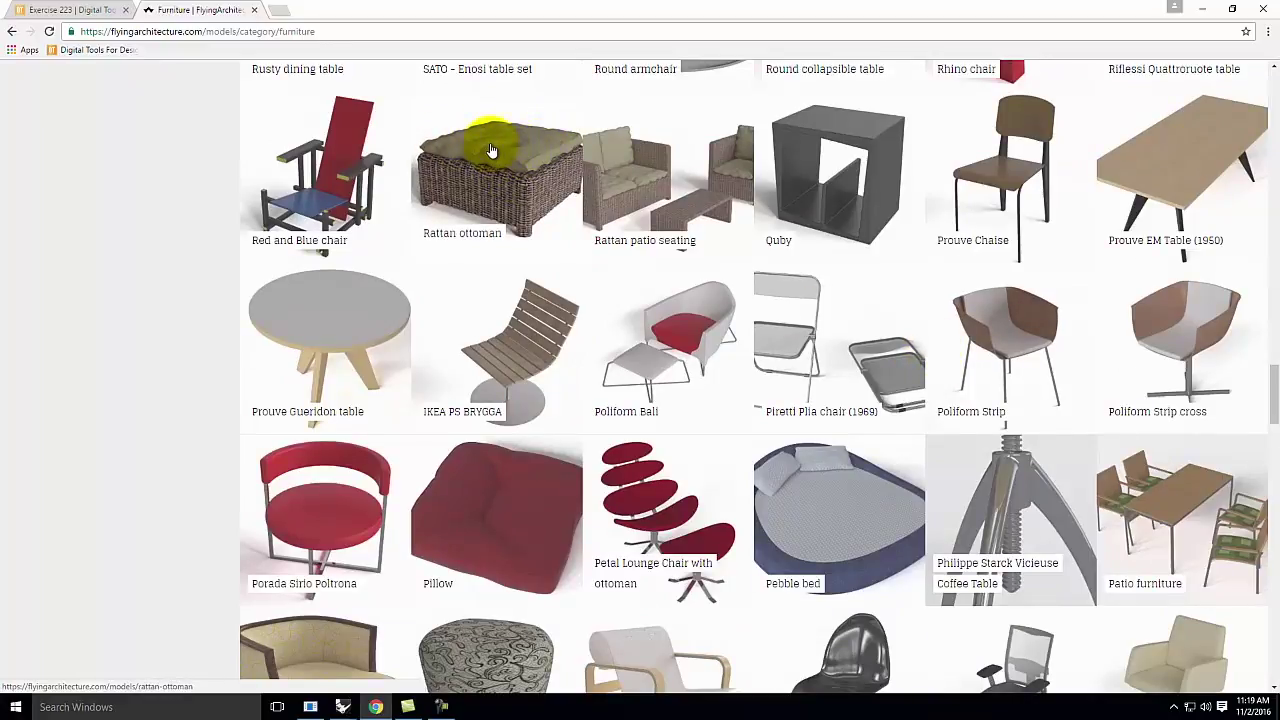
pyautogui.scroll(-3, 450, 135)
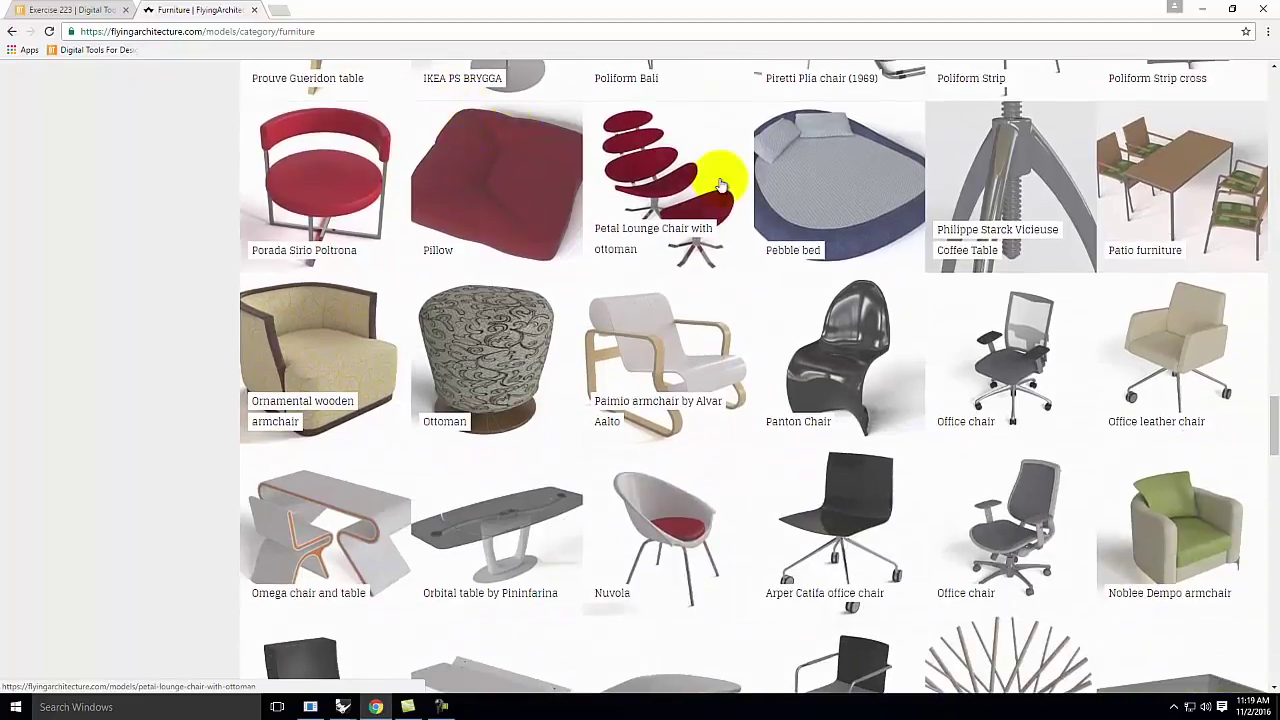
pyautogui.scroll(-4, 800, 185)
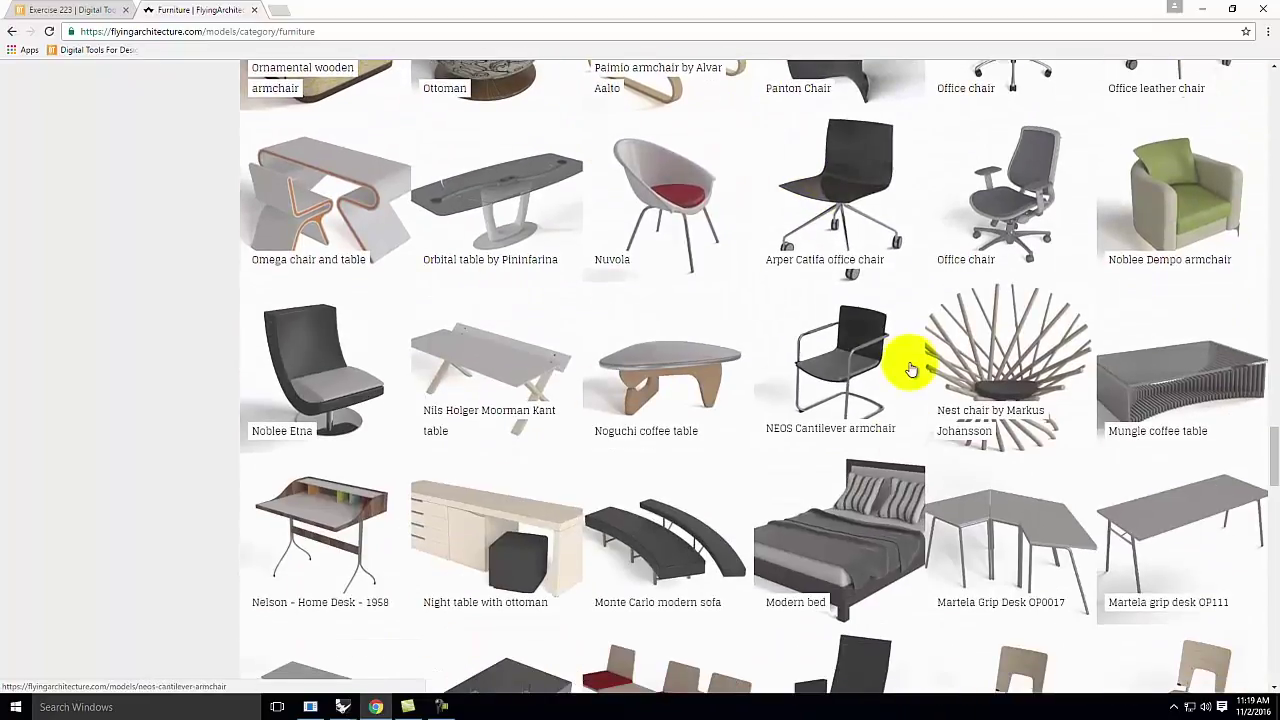
pyautogui.scroll(-2, 914, 360)
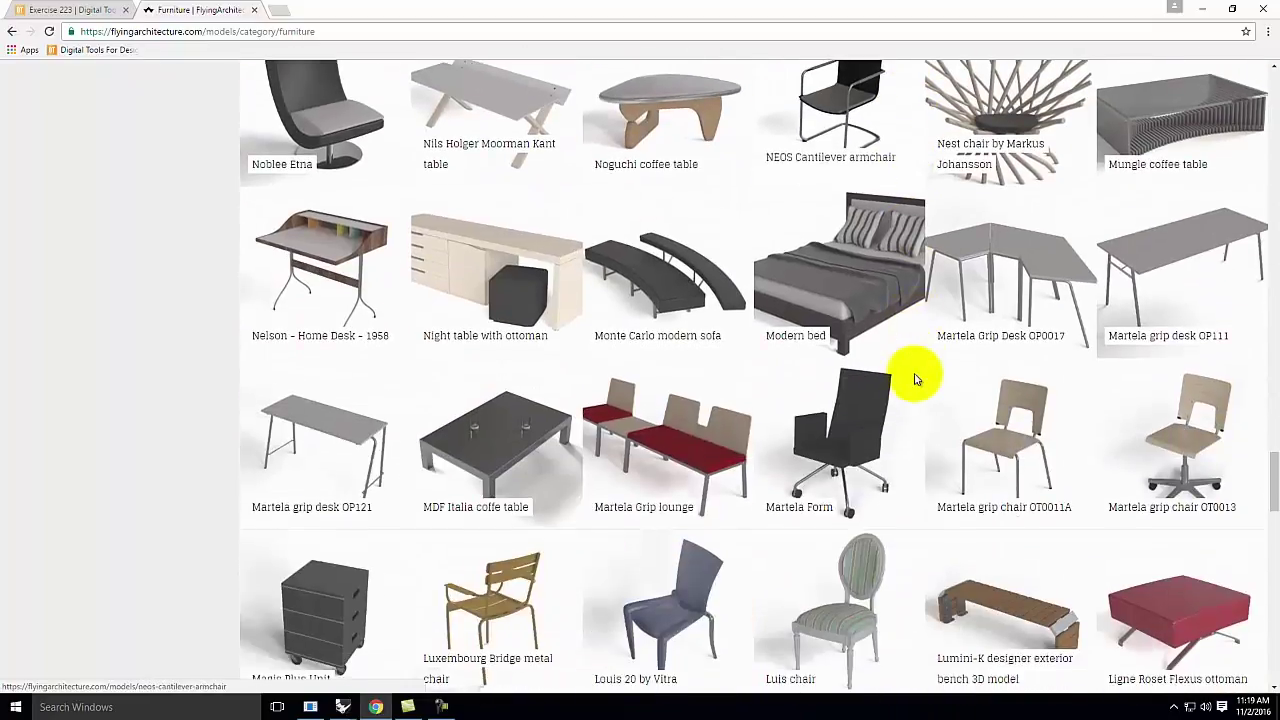
# Step: Leave the furniture website and launch a second Rhinoceros 5 (64-bit) session alongside the retreat model
pyautogui.click(1202, 9)
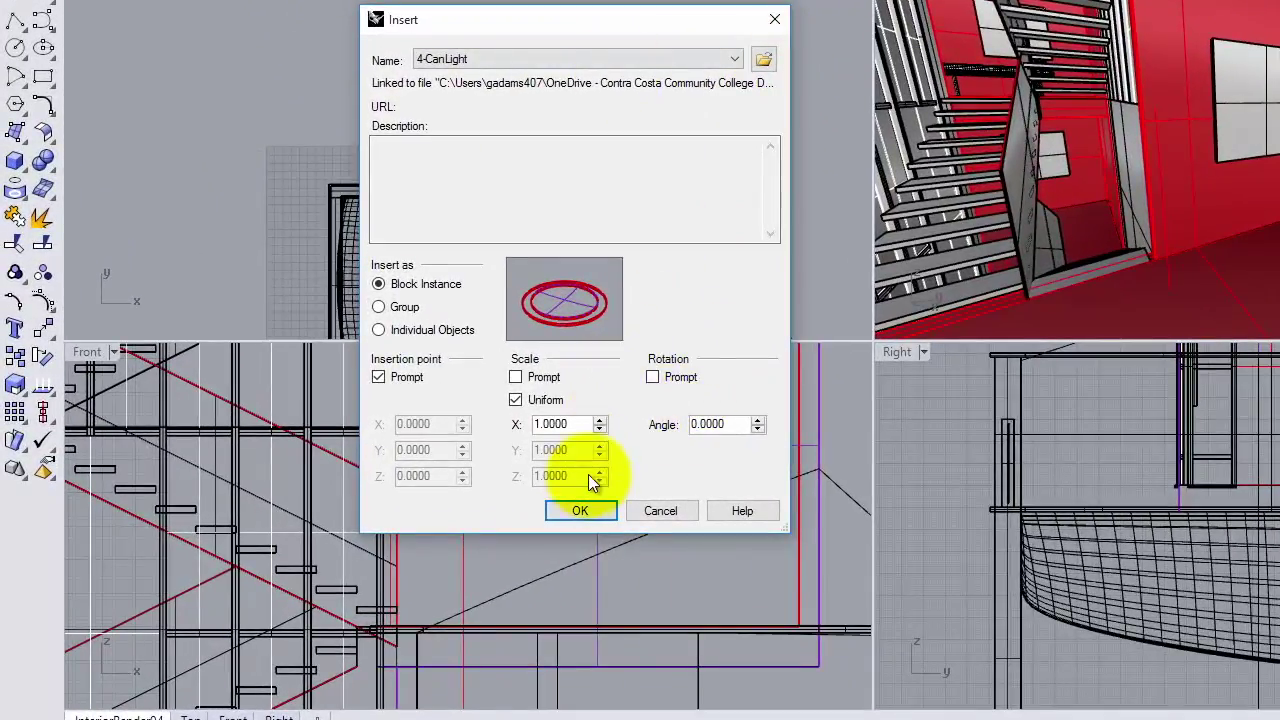
pyautogui.press('super')
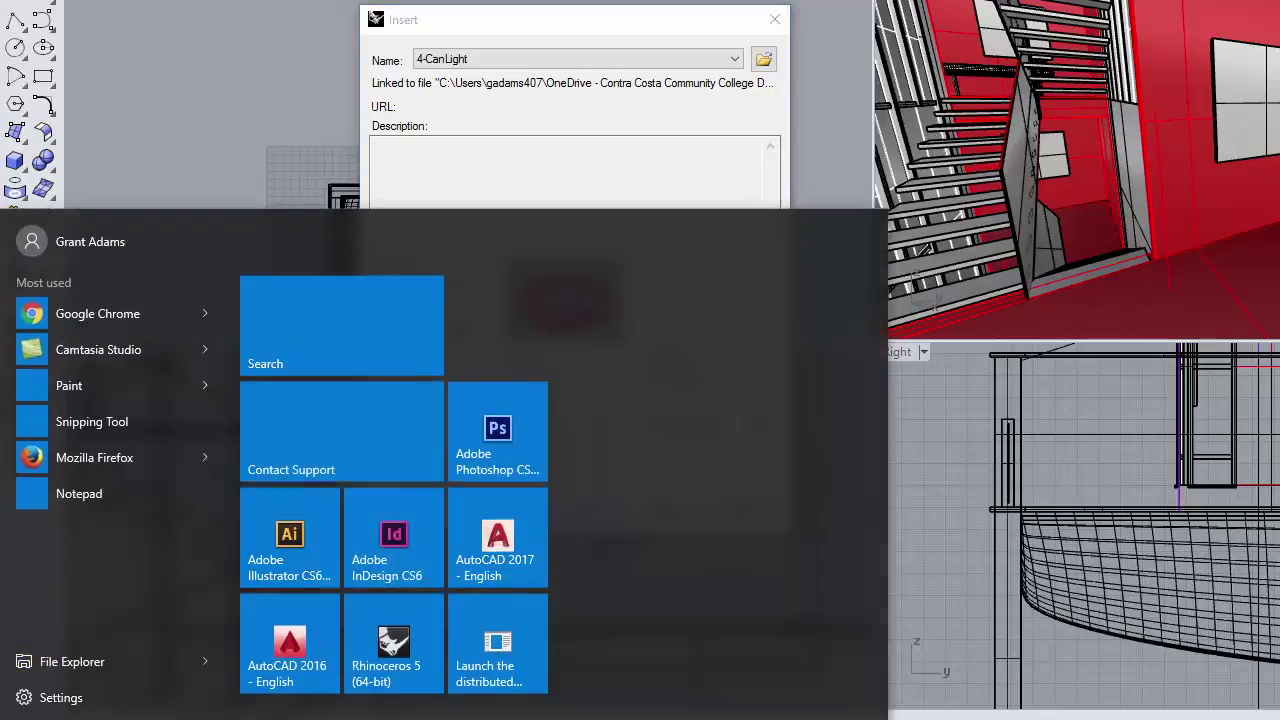
pyautogui.click(400, 590)
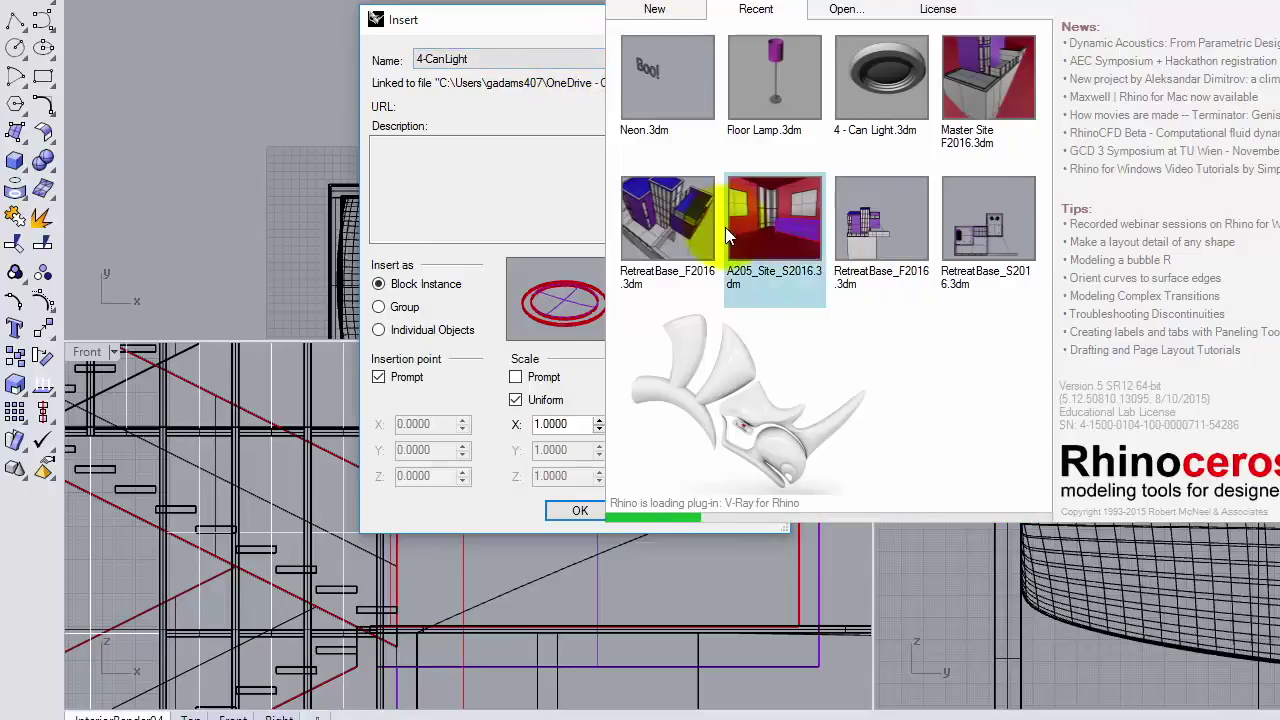
# Step: Open the Yuki_R5 model from Resources > Rhino Blocks > Furniture > Yuki R5 and set its 02 view to Rendered display
pyautogui.click(858, 12)
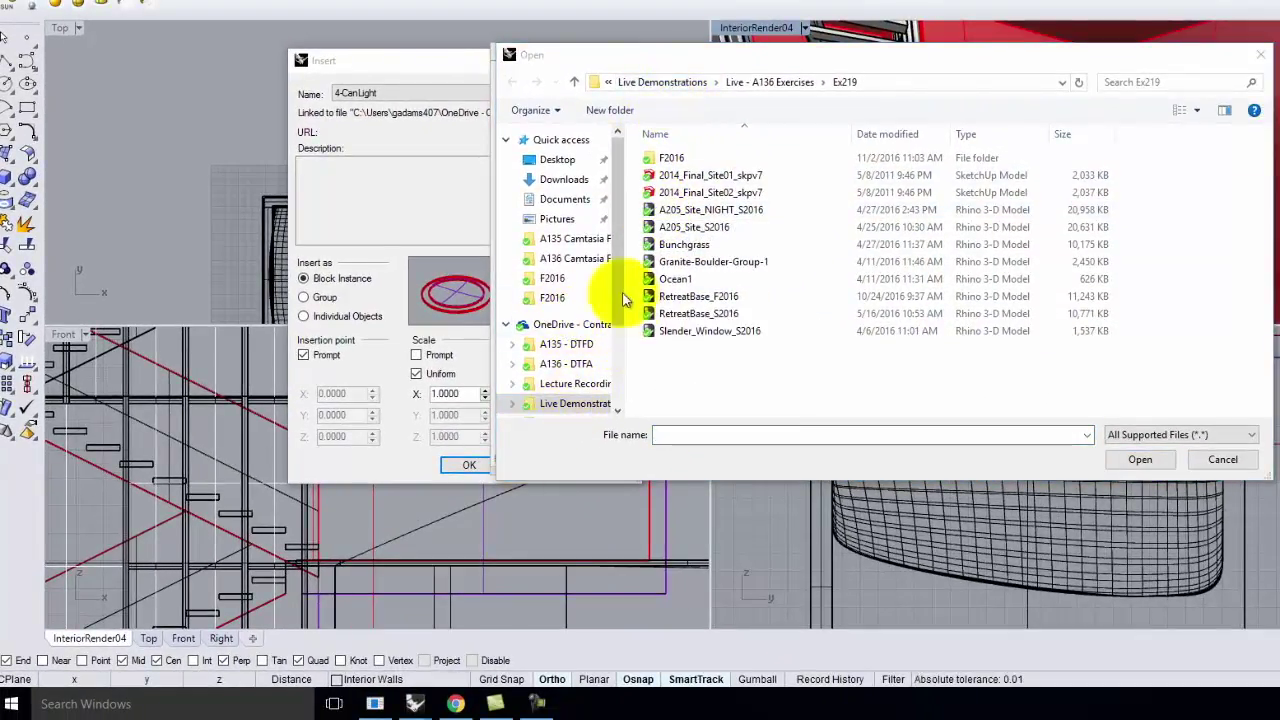
pyautogui.scroll(-3, 616, 285)
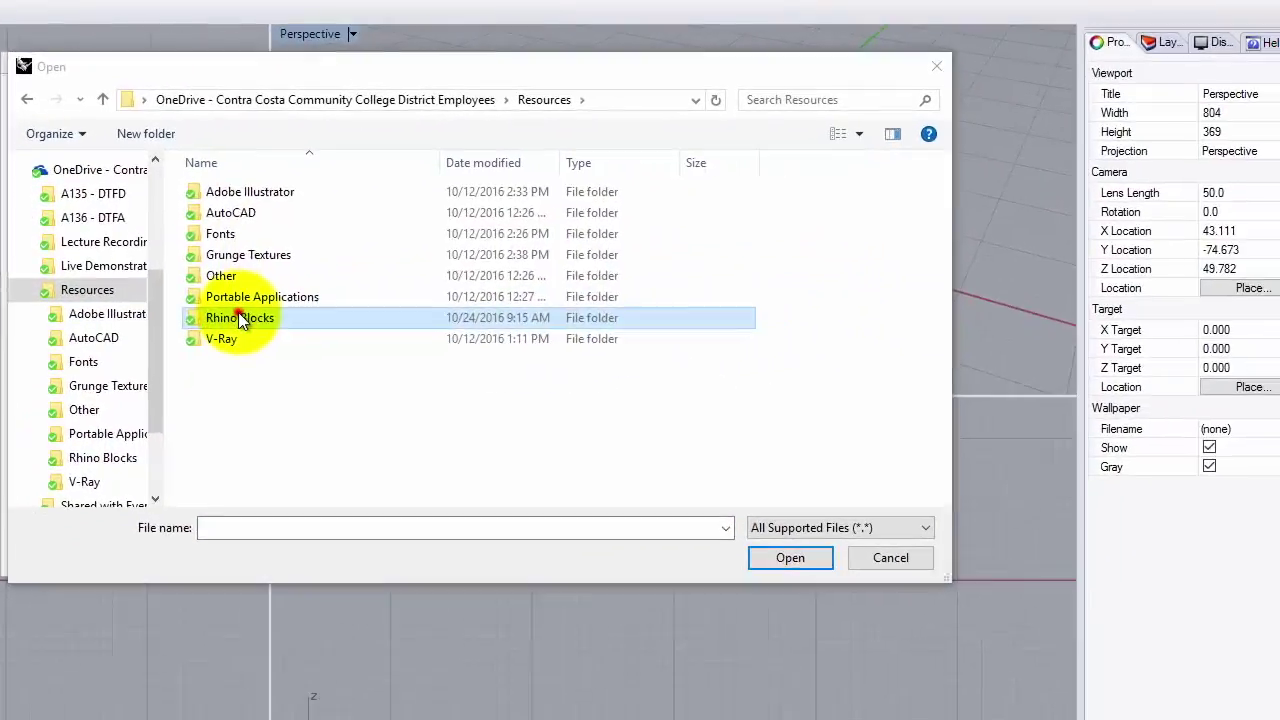
pyautogui.doubleClick(686, 260)
pyautogui.doubleClick(230, 192)
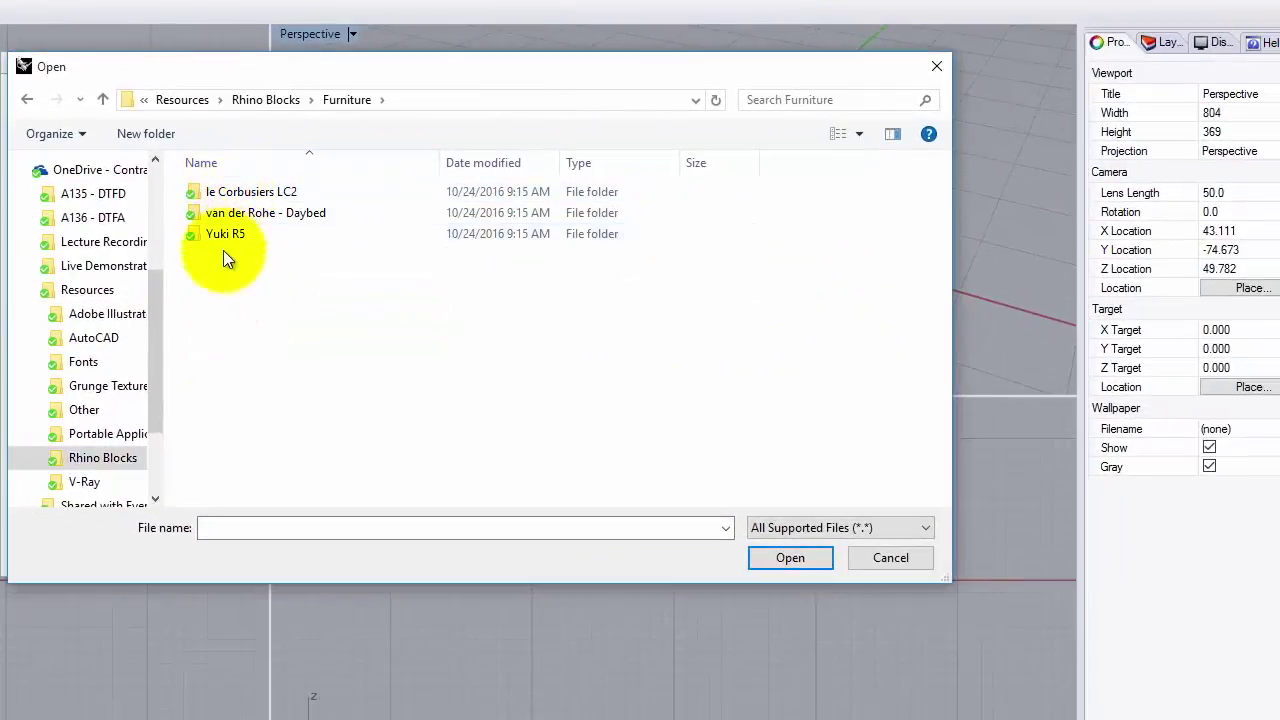
pyautogui.doubleClick(232, 234)
pyautogui.click(224, 214)
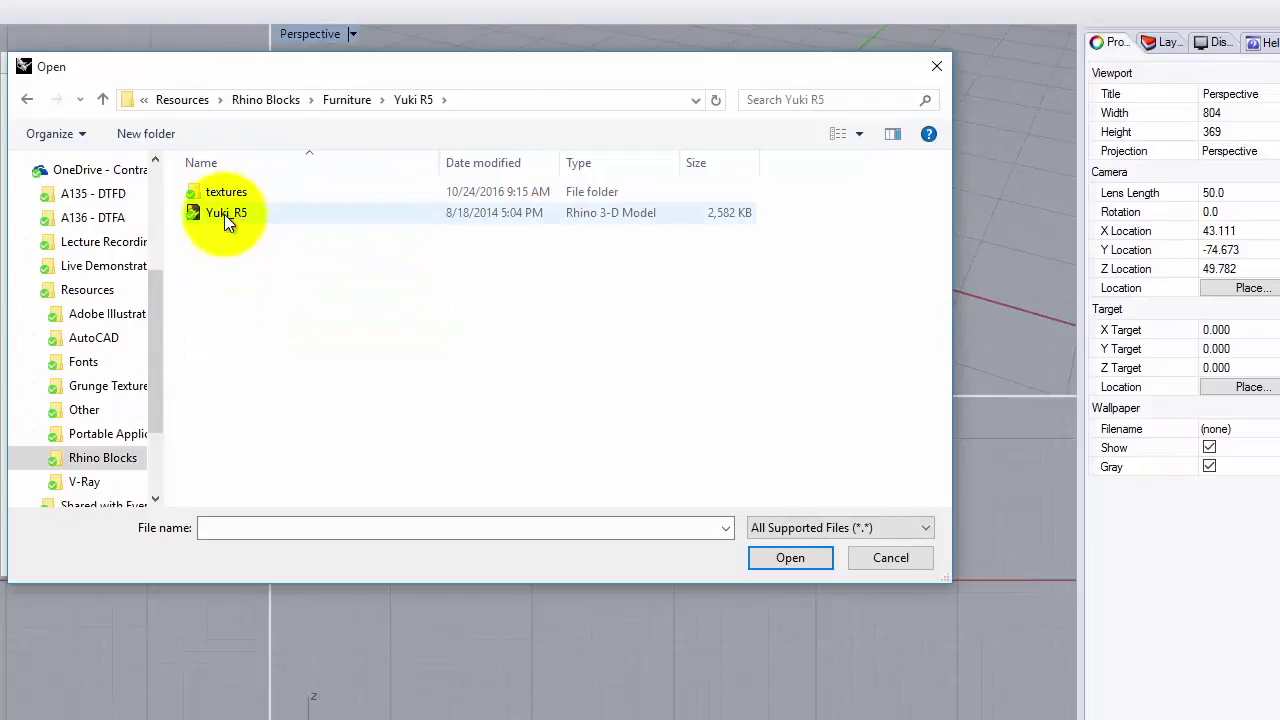
pyautogui.click(789, 557)
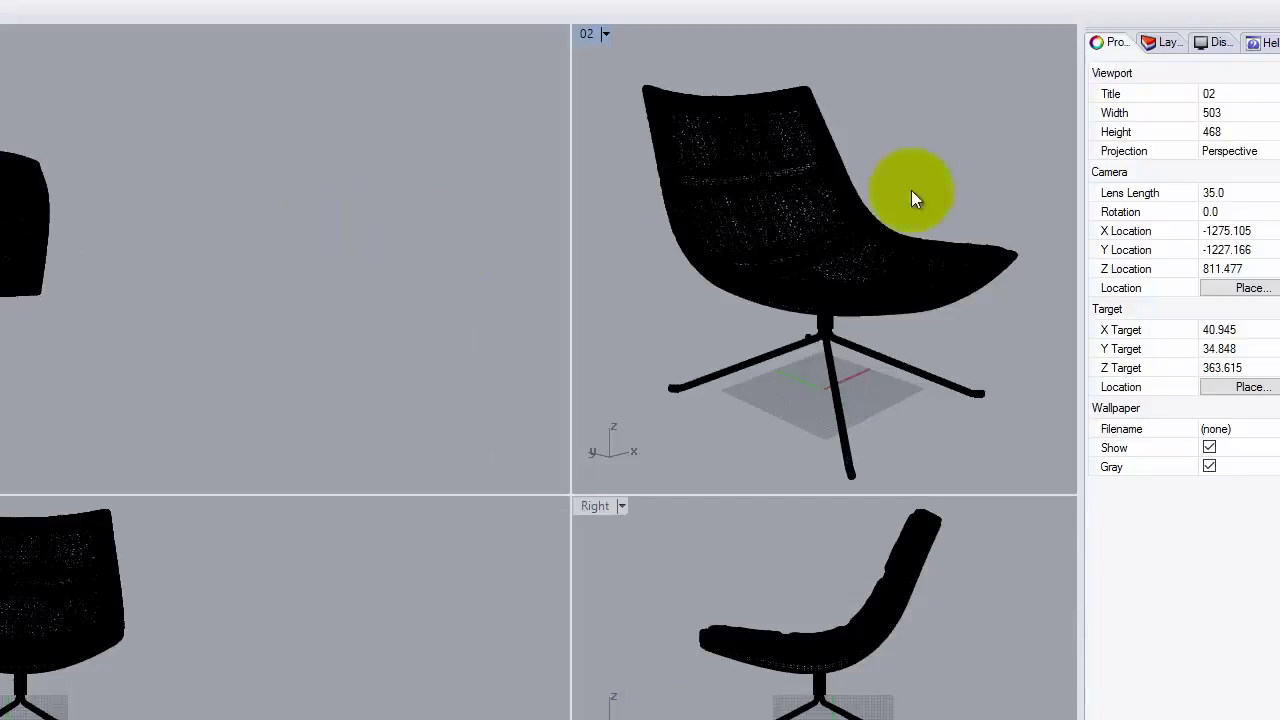
pyautogui.click(604, 33)
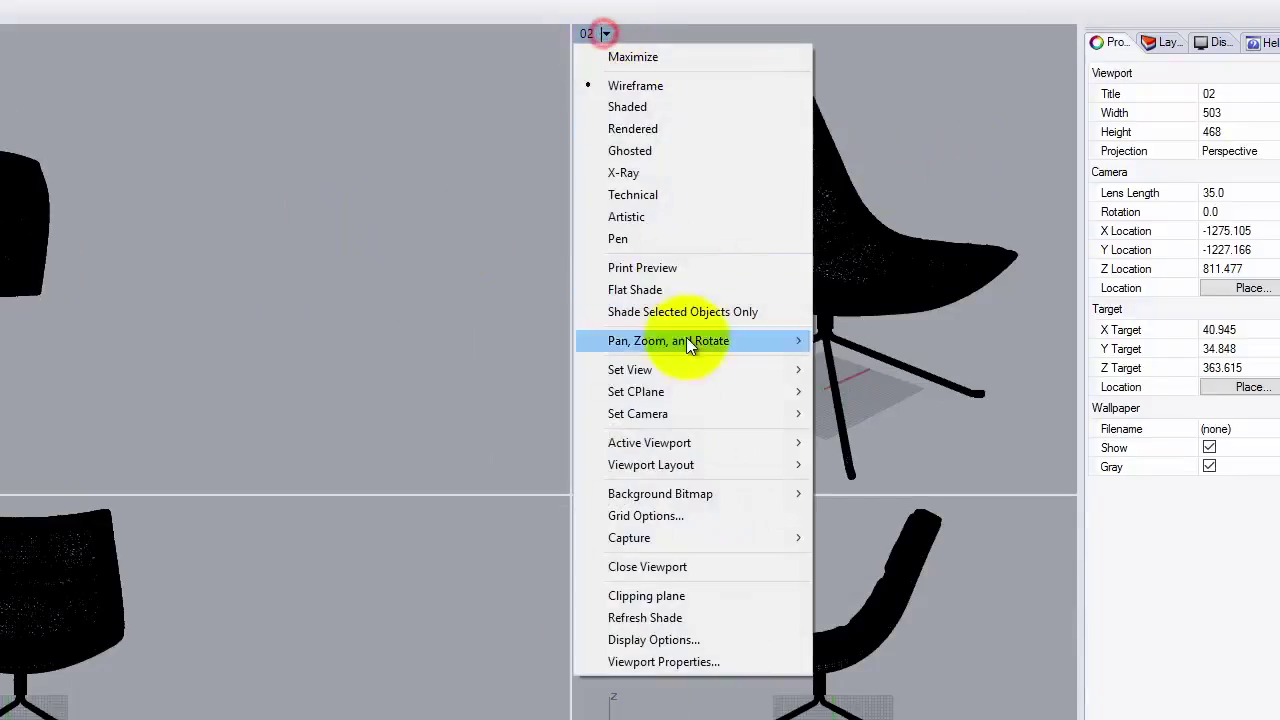
pyautogui.click(670, 130)
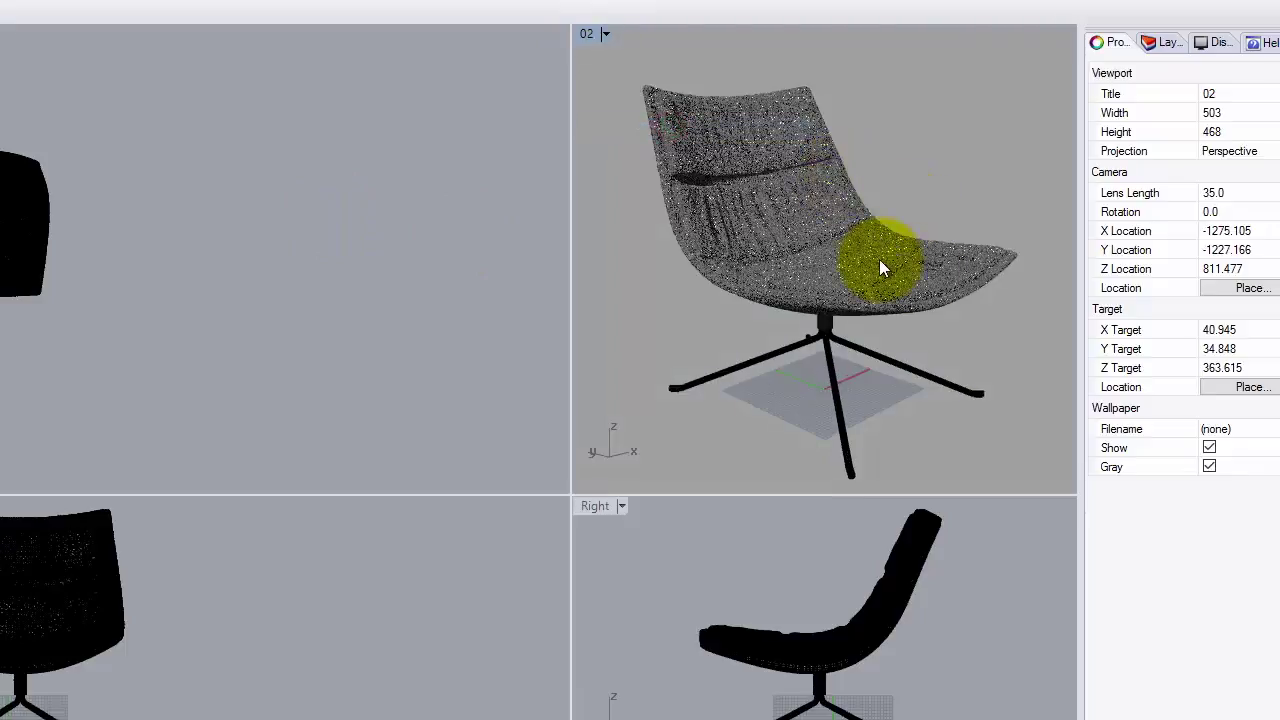
# Step: Create a layer named Yuki Chair and nest the Default and 01 layers under it
pyautogui.click(1166, 43)
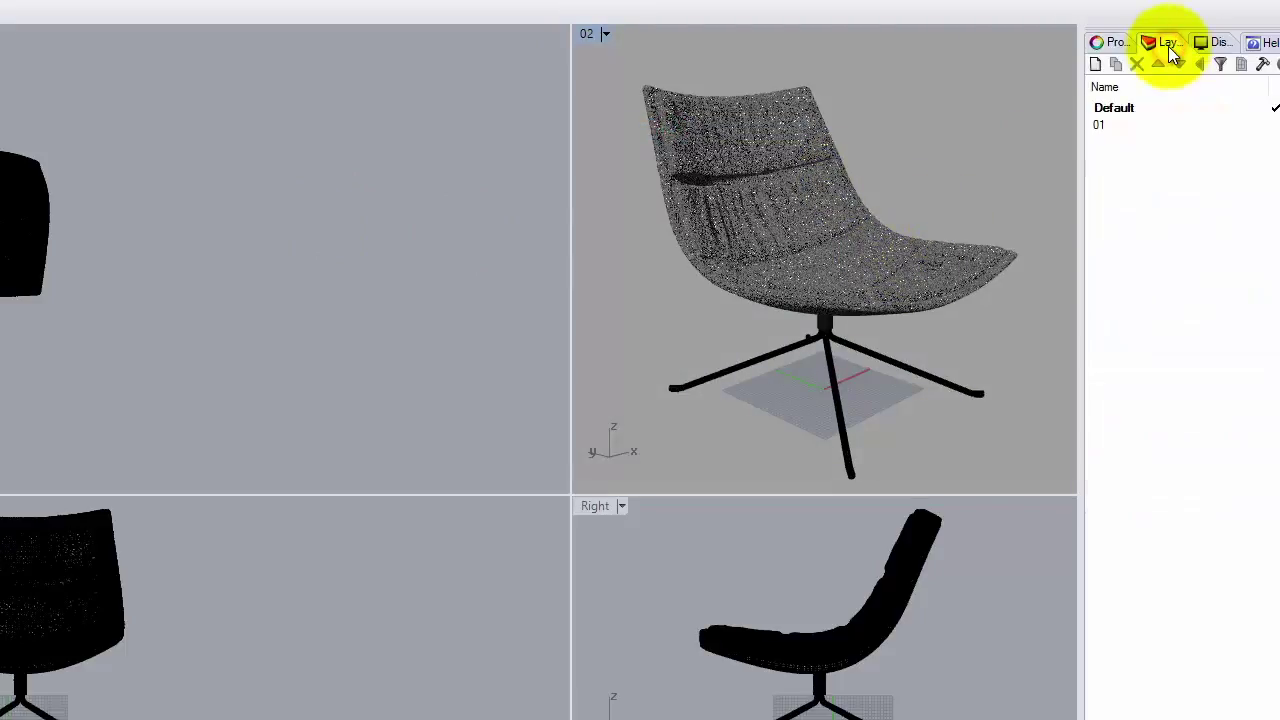
pyautogui.click(1109, 108)
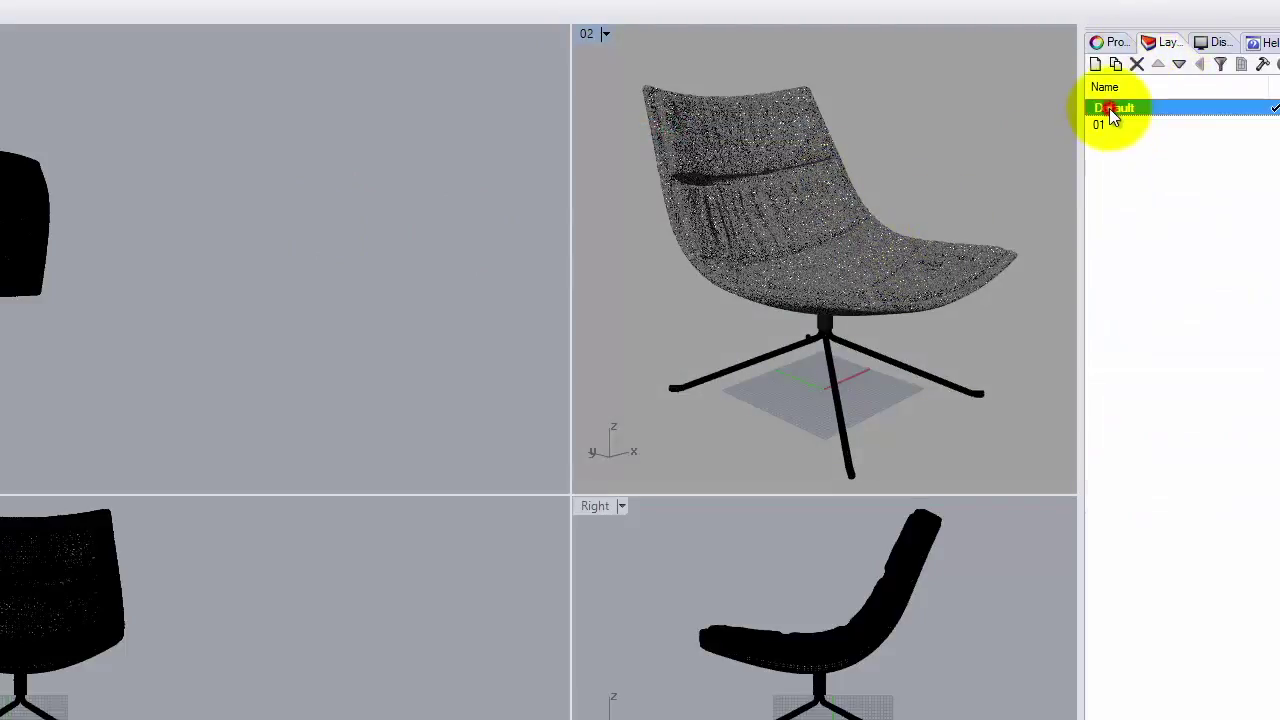
pyautogui.click(1108, 125)
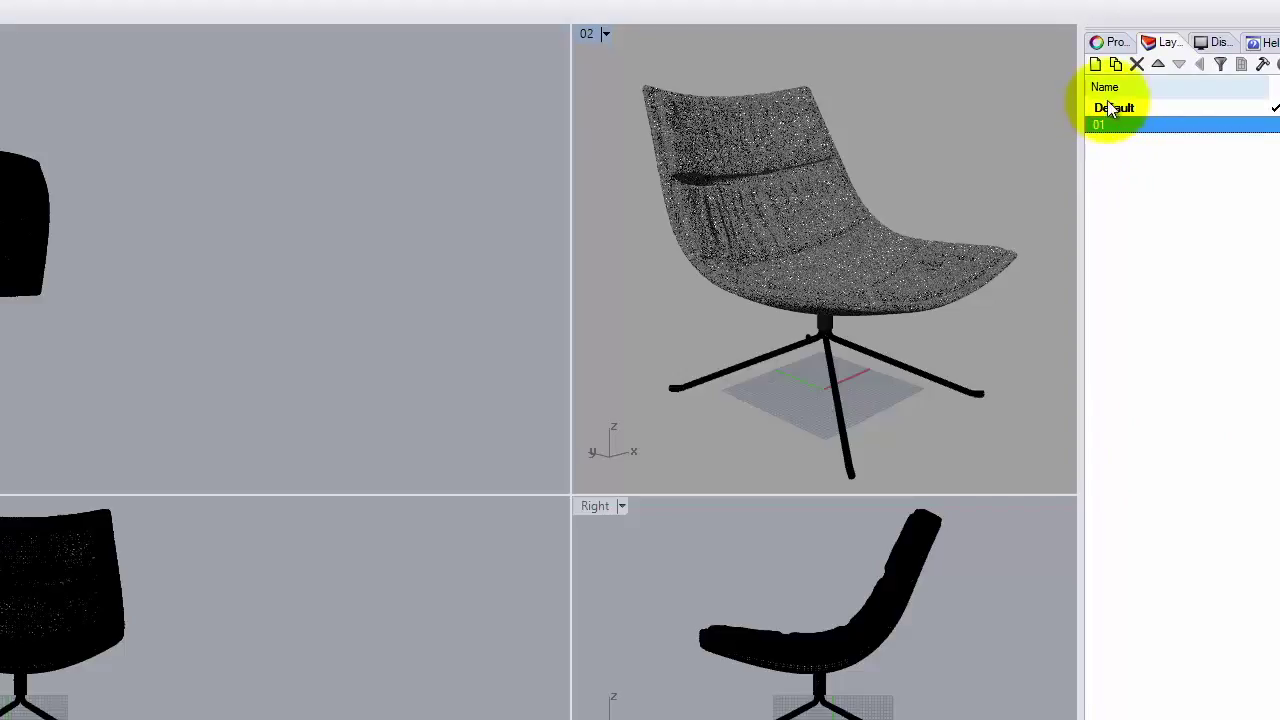
pyautogui.click(1094, 63)
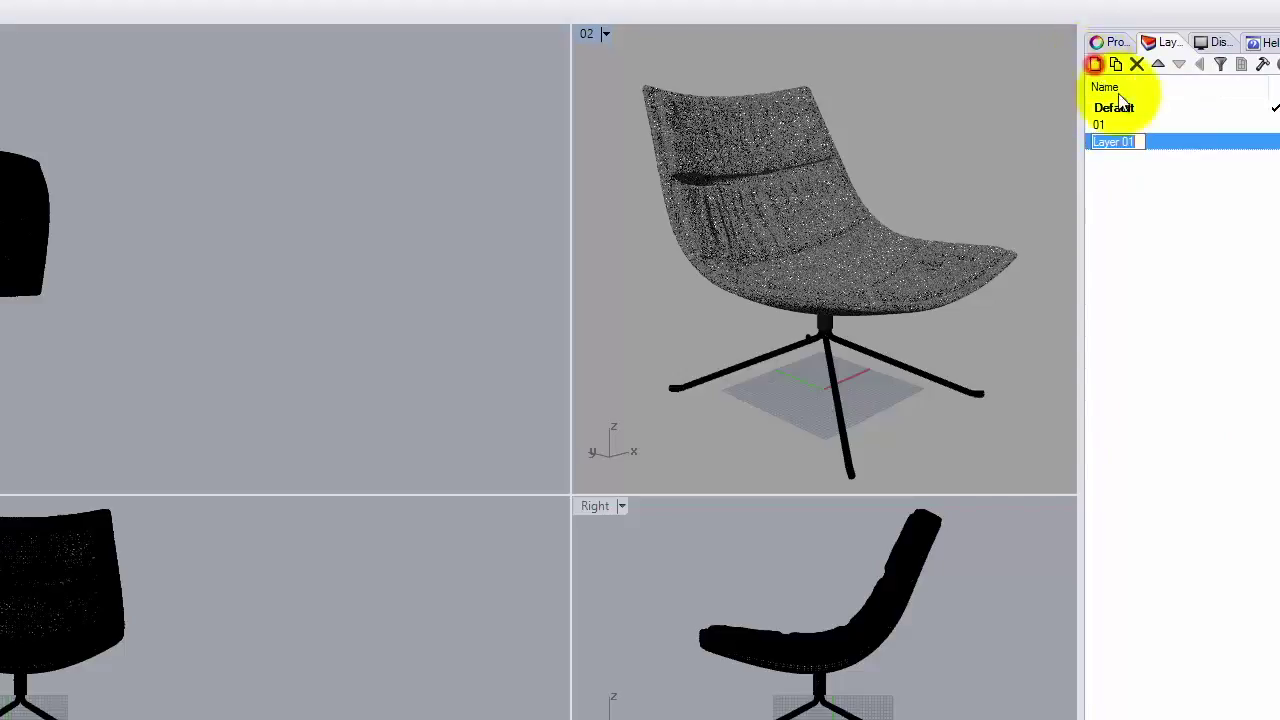
pyautogui.write('Yuki Chair')
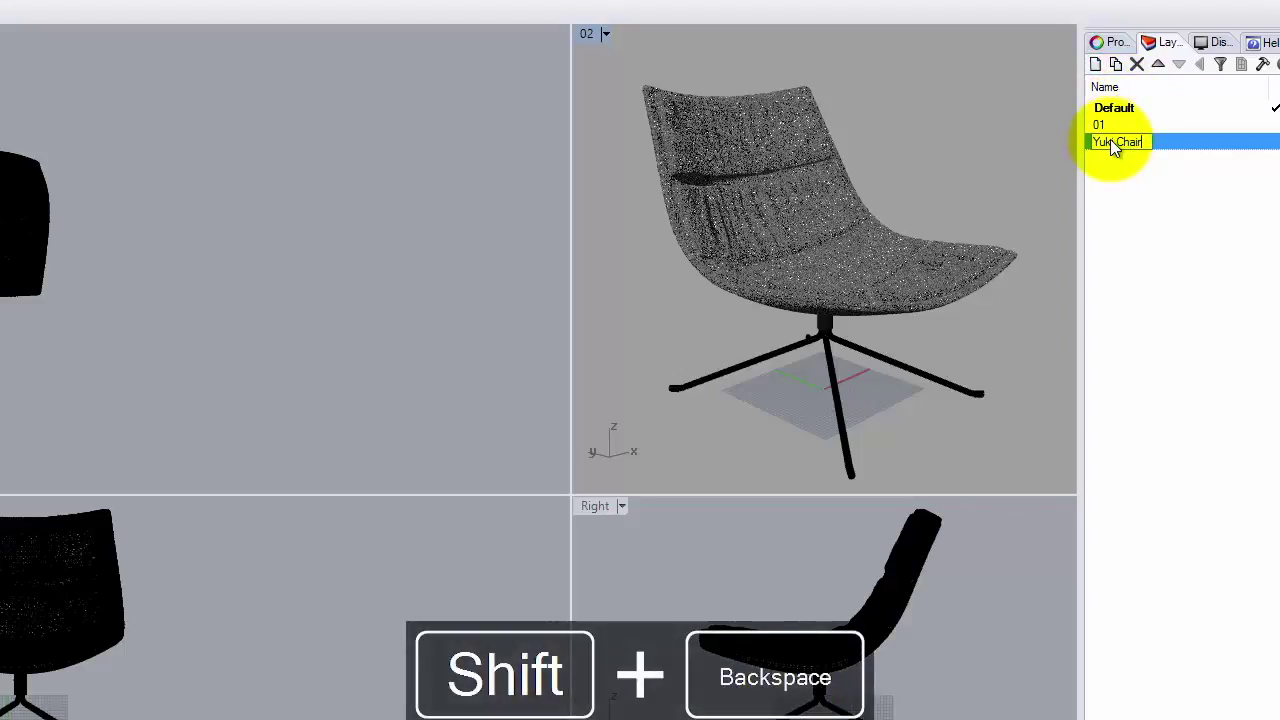
pyautogui.click(1128, 155)
pyautogui.moveTo(1130, 108)
pyautogui.mouseDown()
pyautogui.moveTo(1135, 140)
pyautogui.moveTo(1129, 101)
pyautogui.moveTo(1135, 123)
pyautogui.mouseUp()
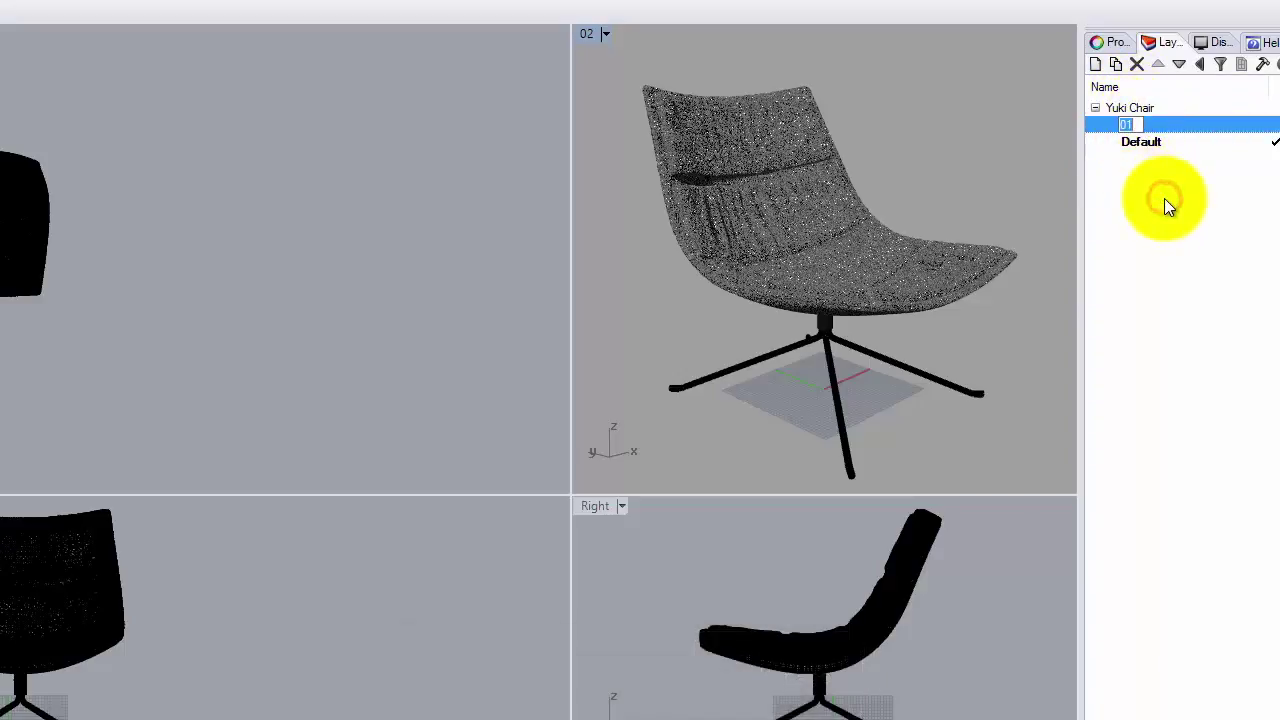
pyautogui.click(1164, 198)
# Step: Rename the Default sublayer of Yuki Chair as 02
pyautogui.click(1145, 145)
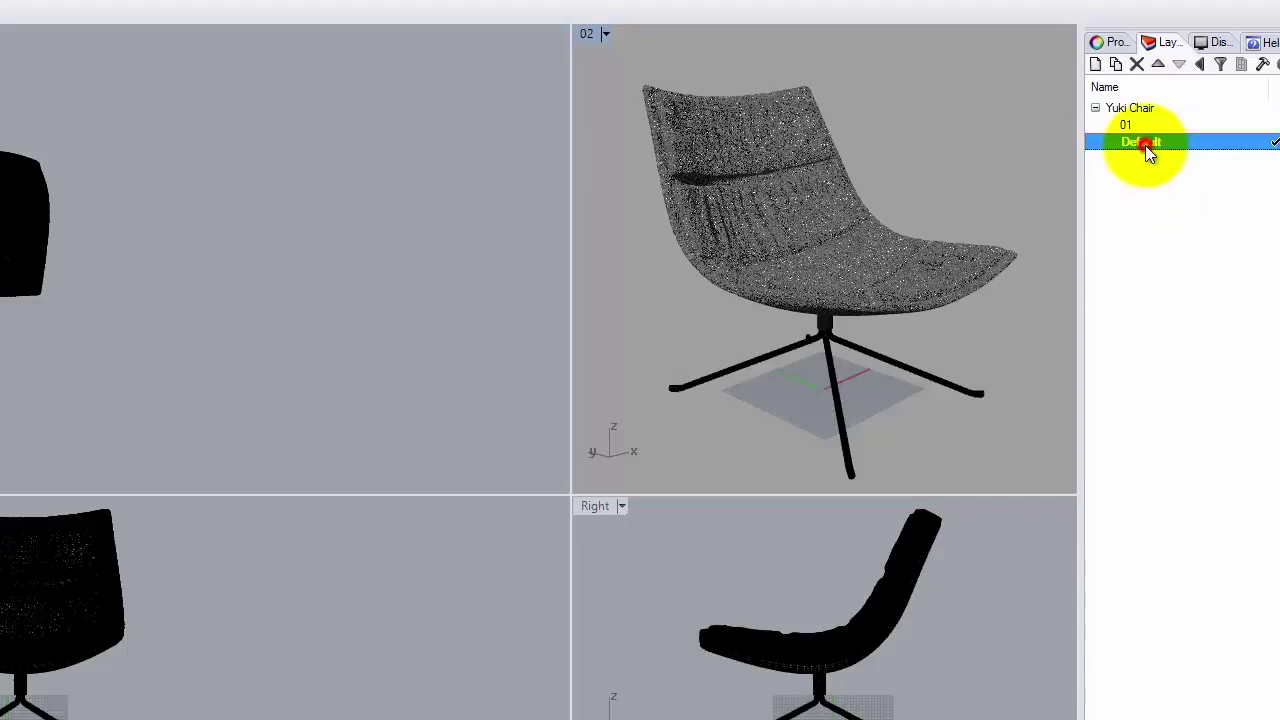
pyautogui.click(1145, 142)
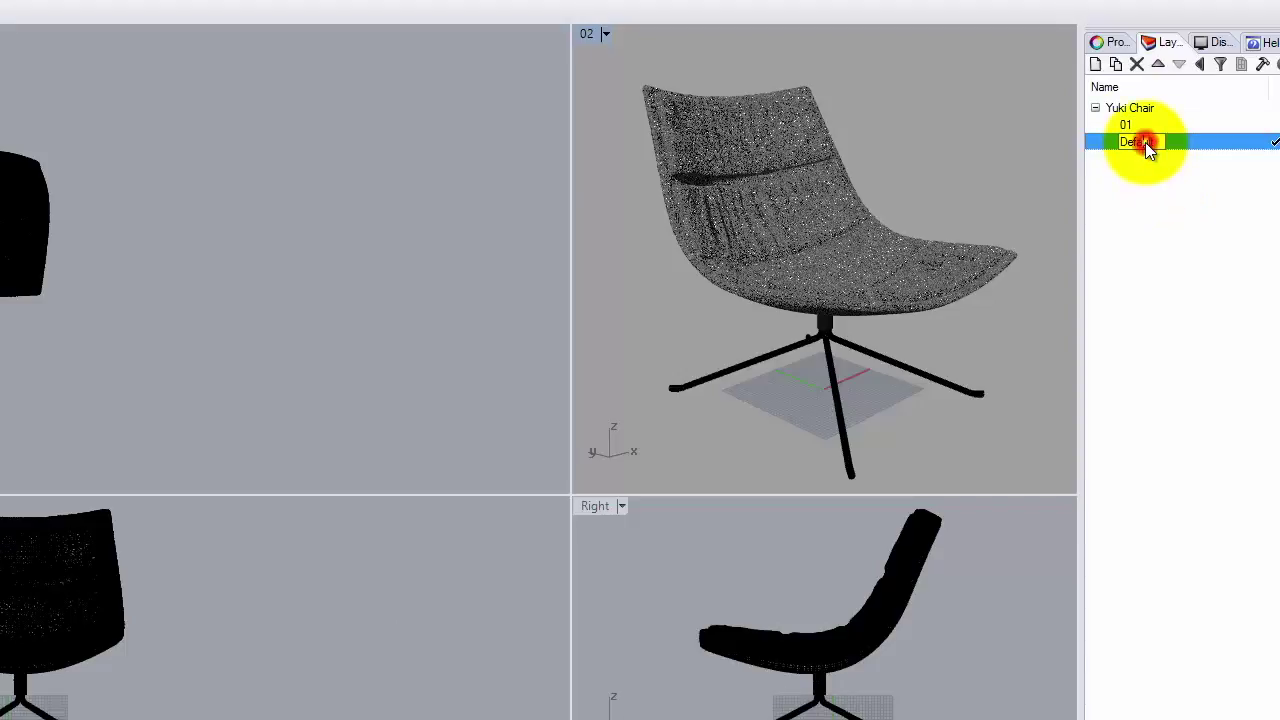
pyautogui.write('02')
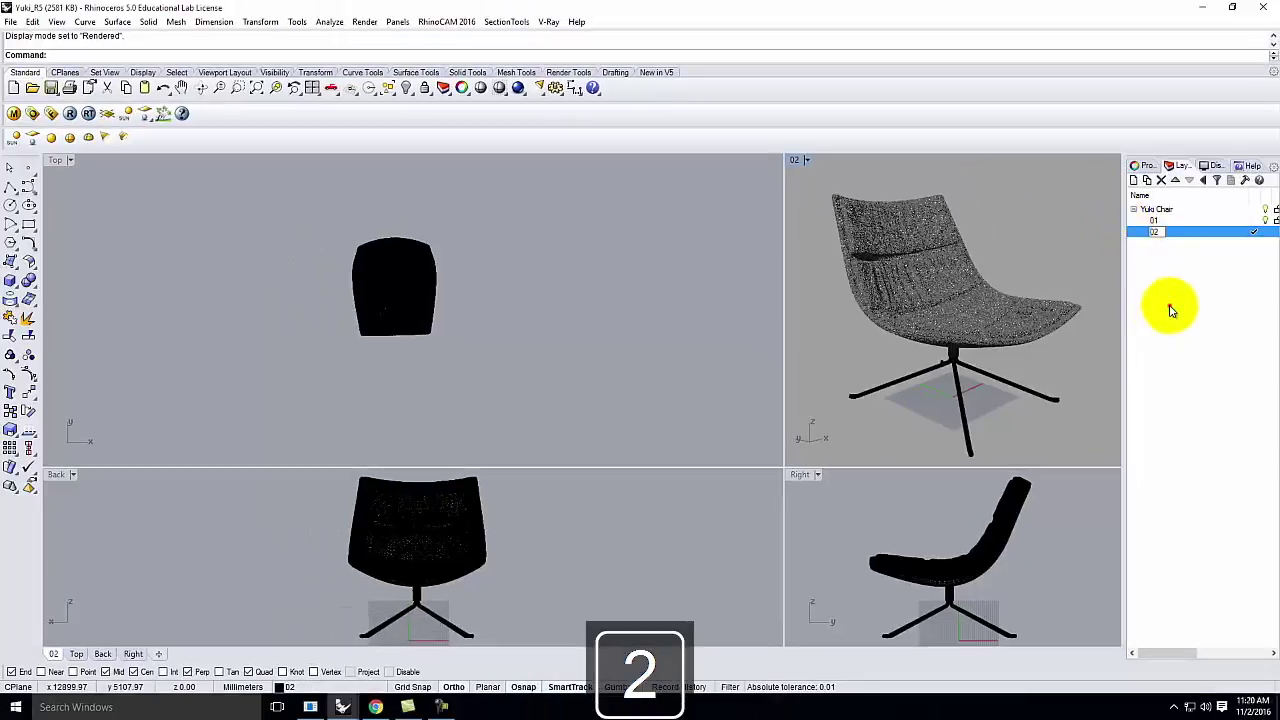
pyautogui.click(1172, 311)
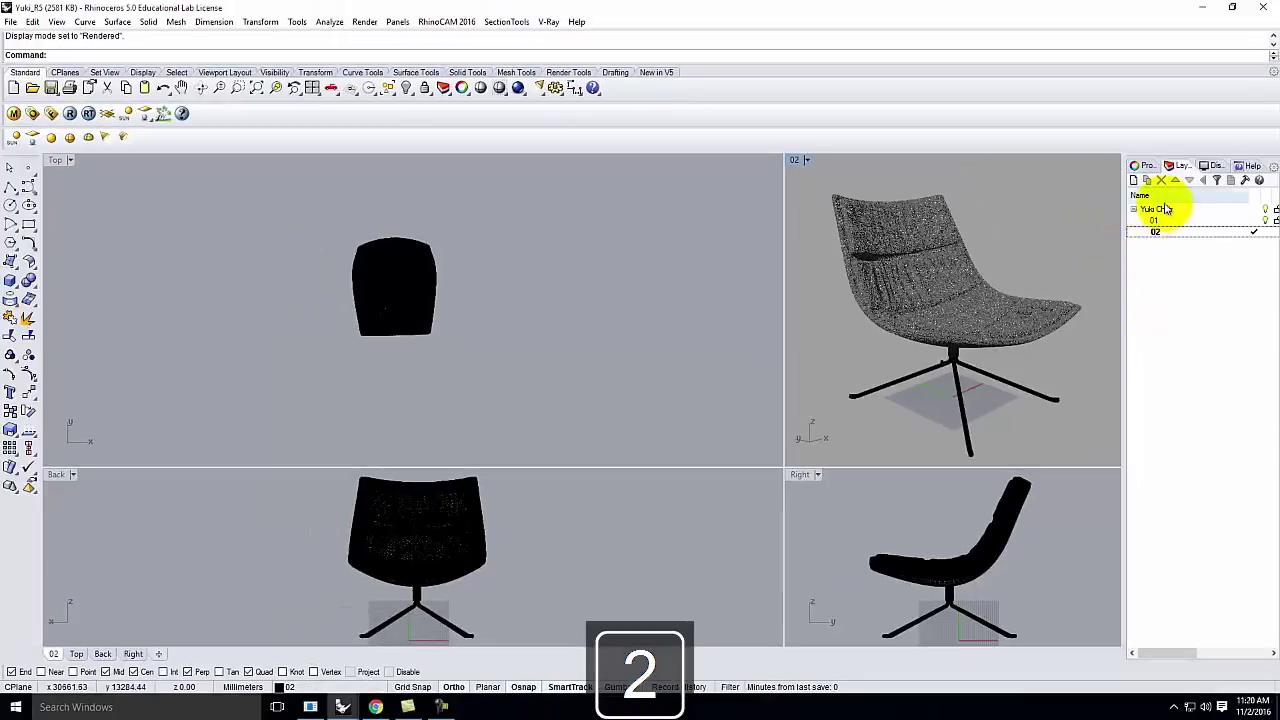
# Step: Preview the chair's chrome, leather and steel_matte materials in the V-Ray material editor
pyautogui.click(18, 116)
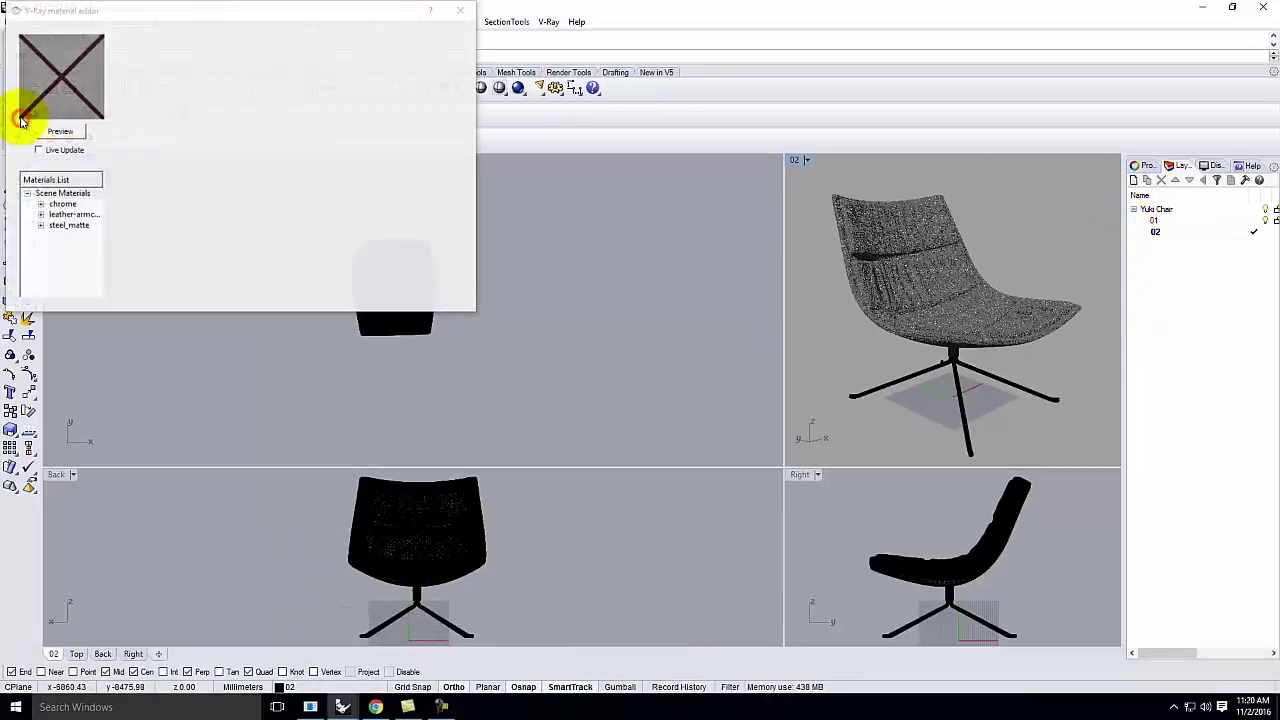
pyautogui.click(60, 204)
pyautogui.click(62, 132)
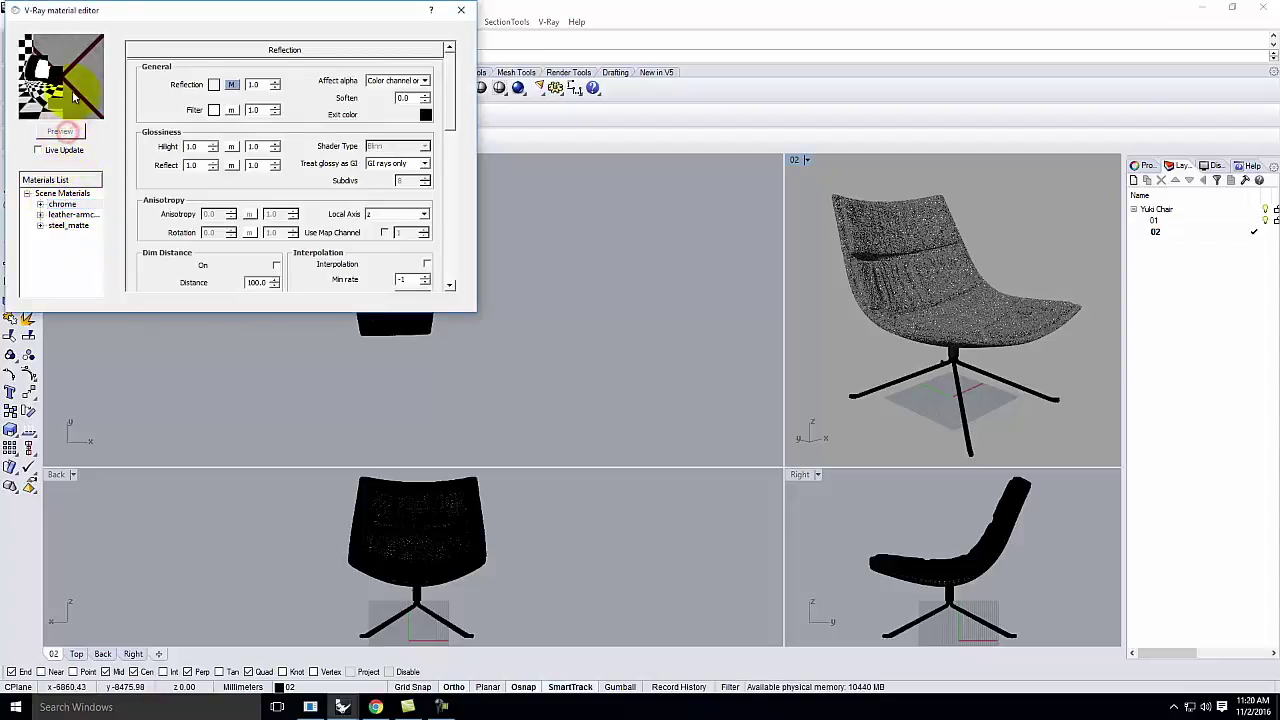
pyautogui.click(65, 215)
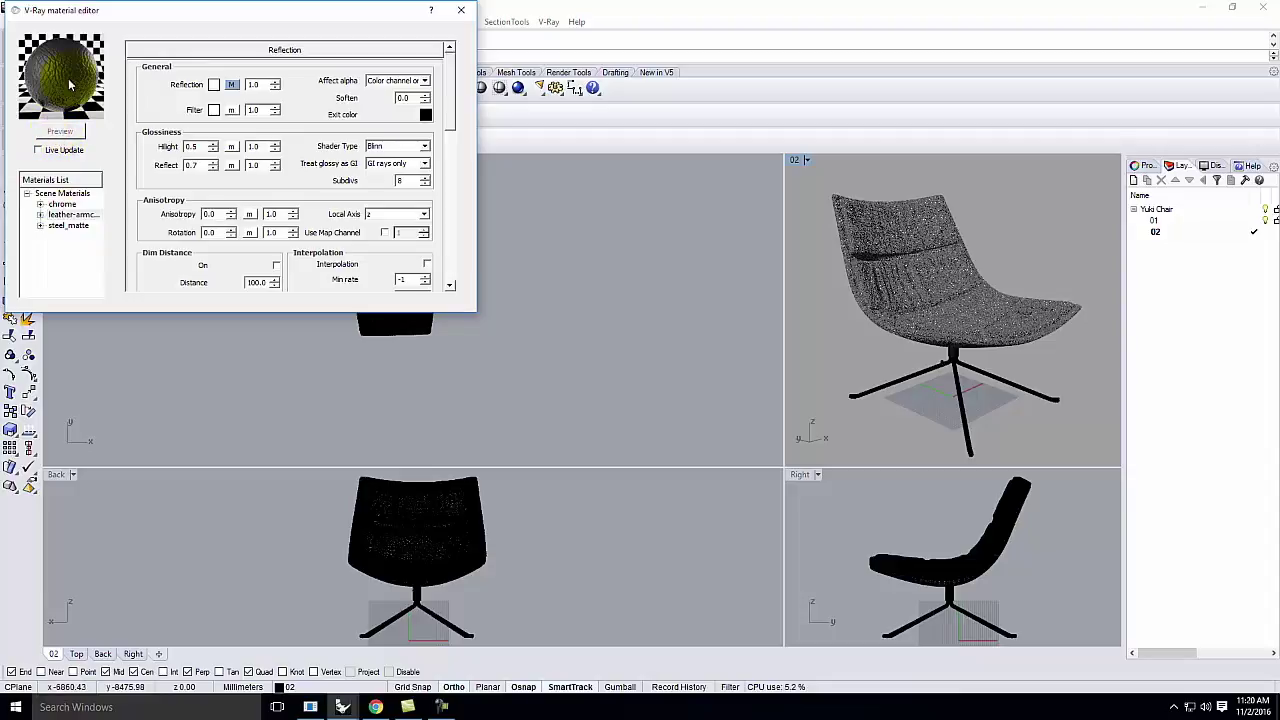
pyautogui.click(70, 226)
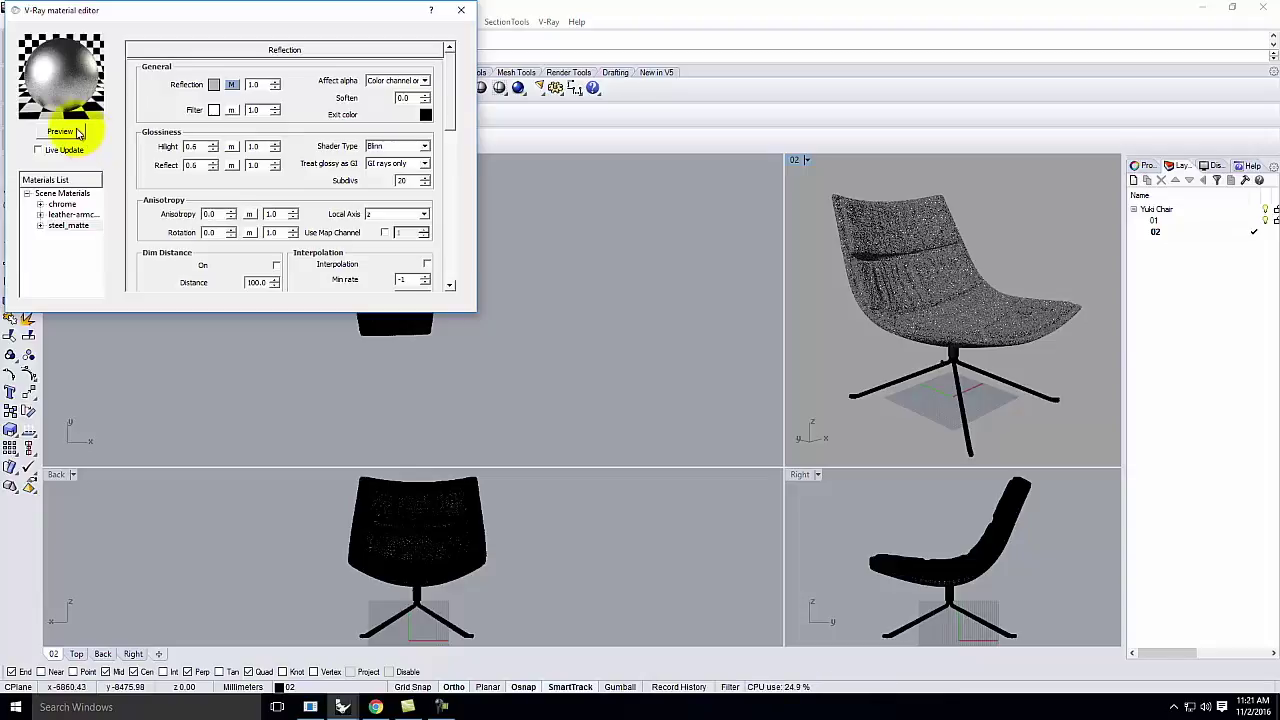
pyautogui.click(459, 10)
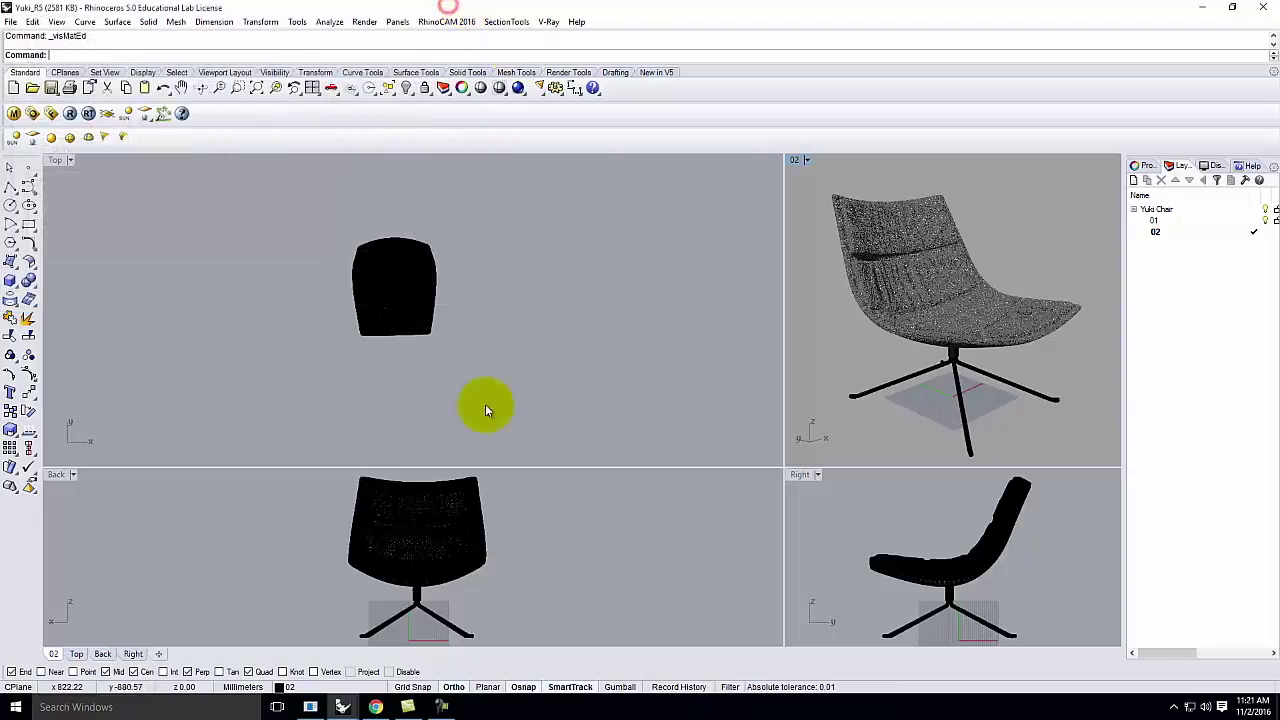
# Step: Save the Yuki_R5 chair file and switch back to the RetreatBase_F2016 model
pyautogui.click(10, 21)
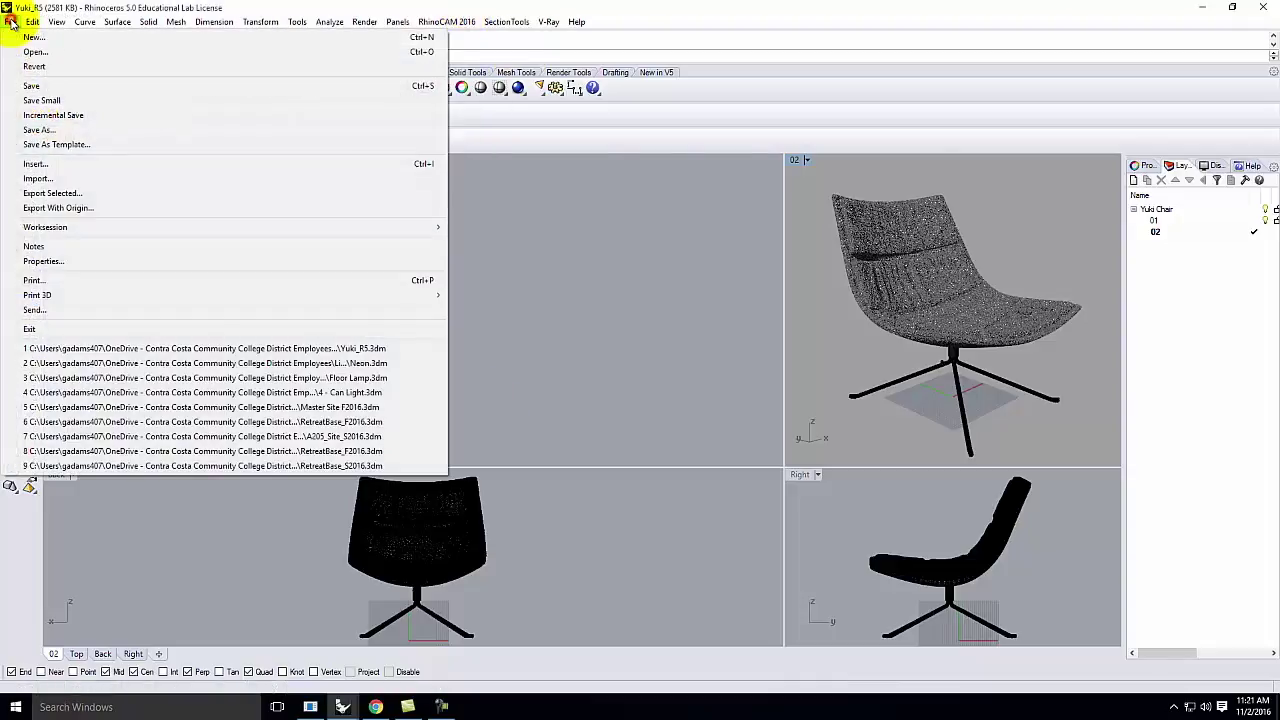
pyautogui.click(40, 88)
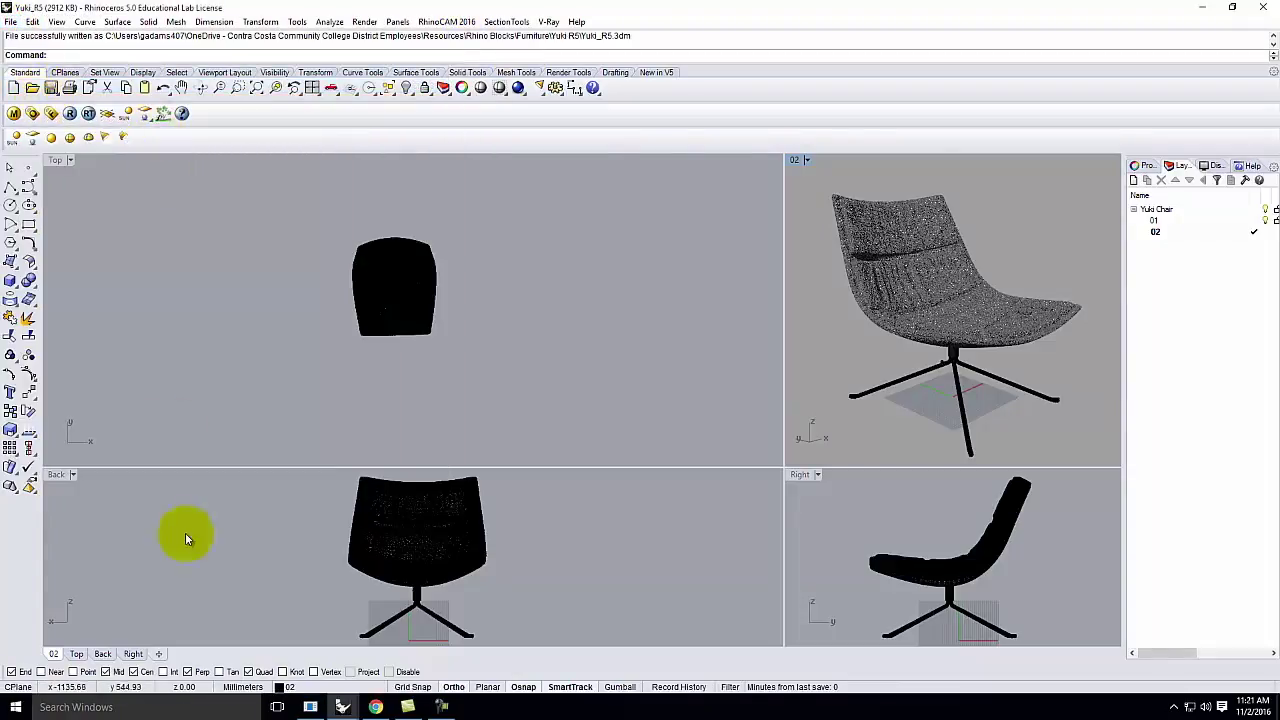
pyautogui.moveTo(343, 705)
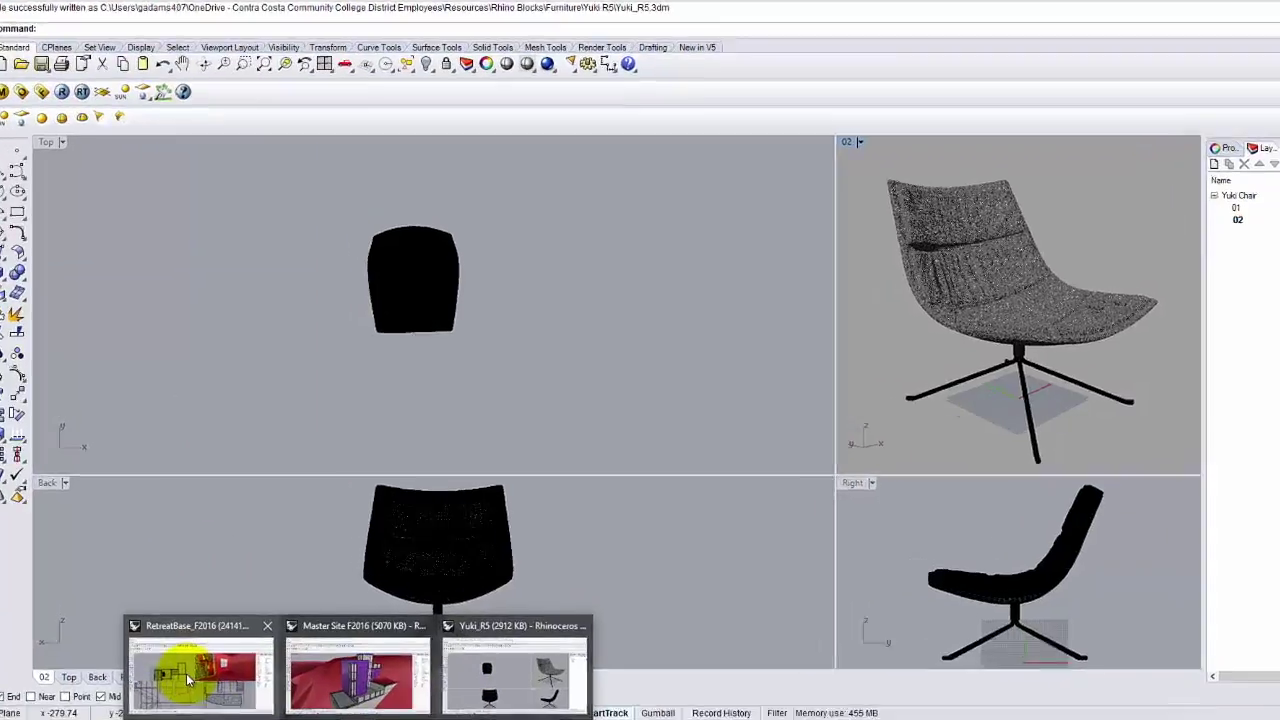
pyautogui.click(187, 680)
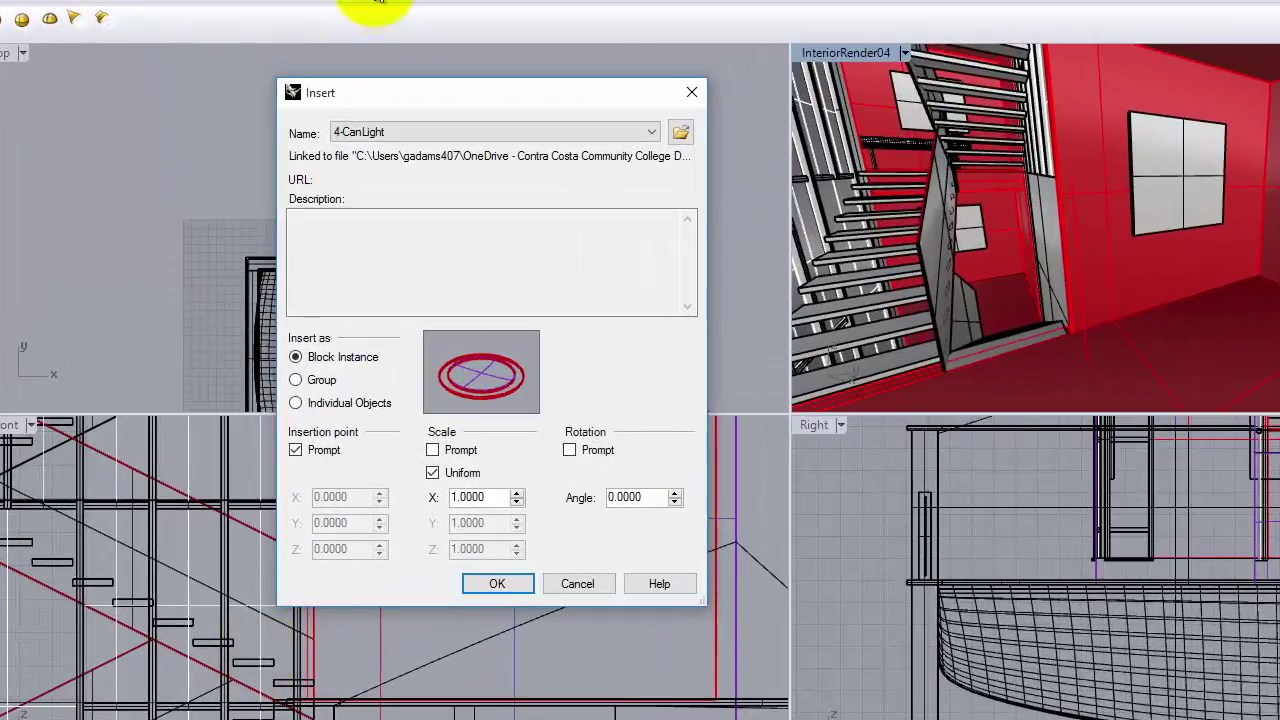
# Step: Choose the Yuki_R5 file from Resources > Rhino Blocks > Furniture > Yuki R5 as the block to insert
pyautogui.click(681, 133)
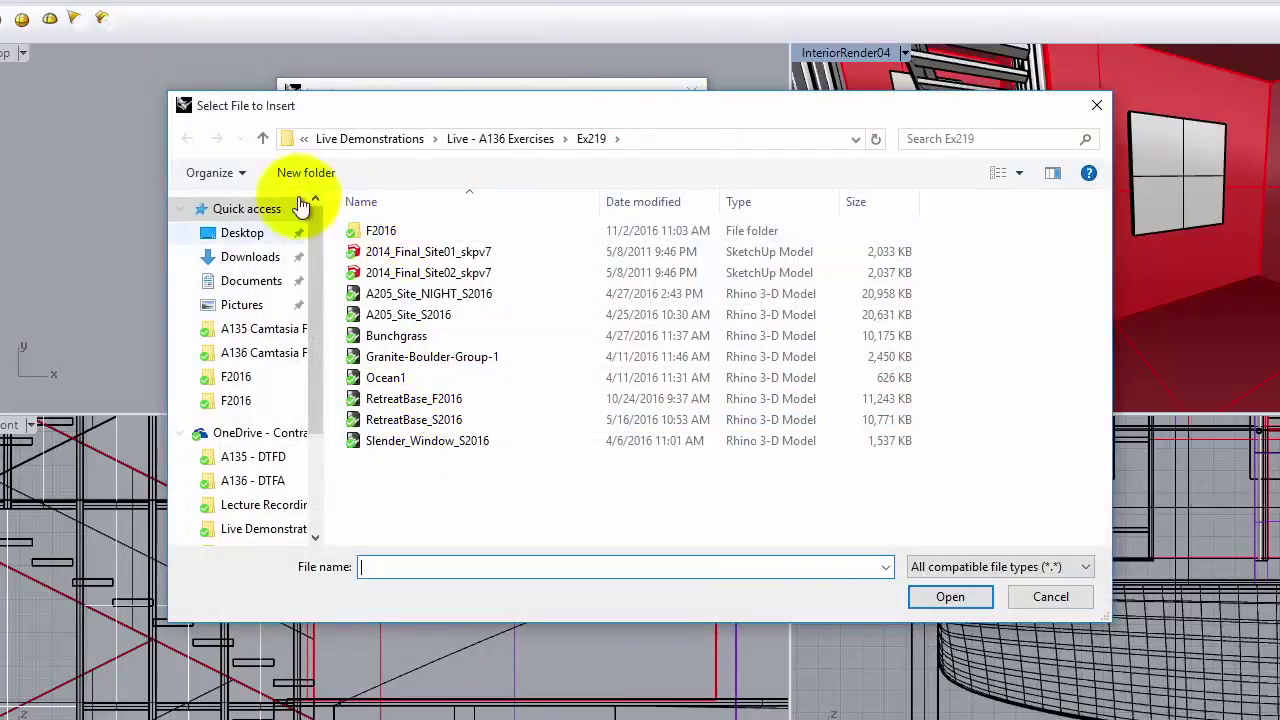
pyautogui.scroll(-3, 318, 400)
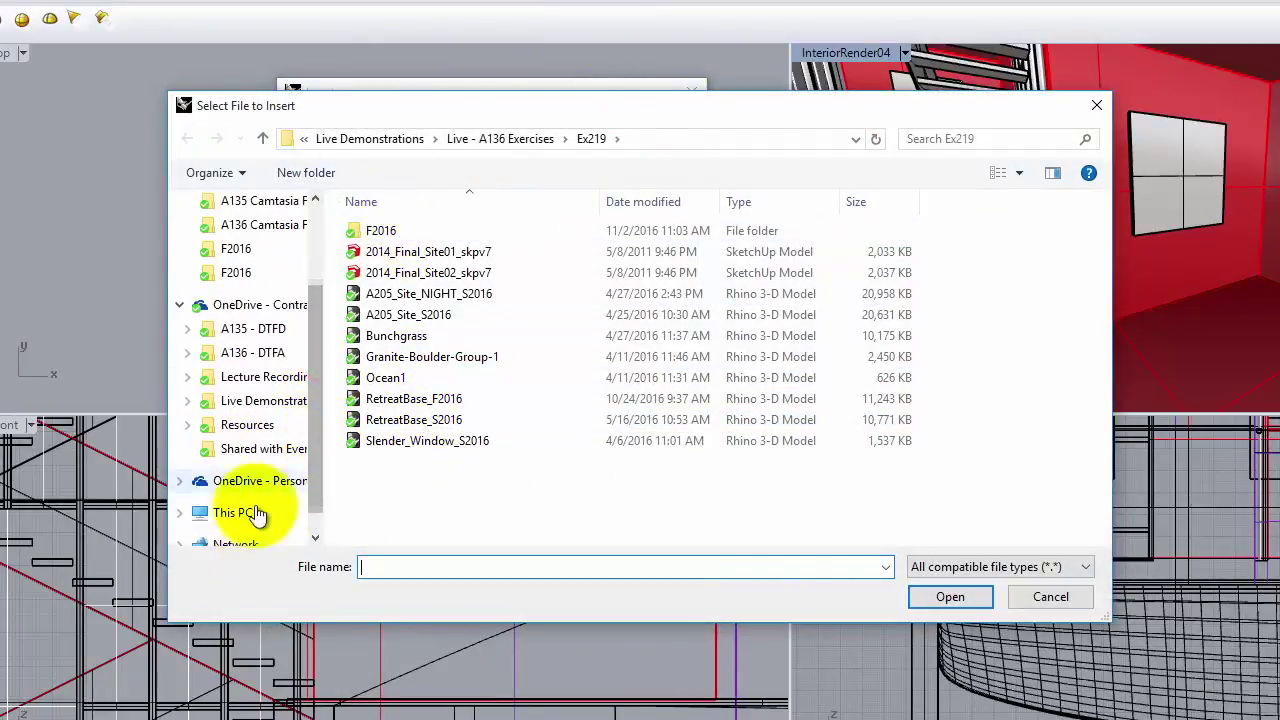
pyautogui.click(258, 428)
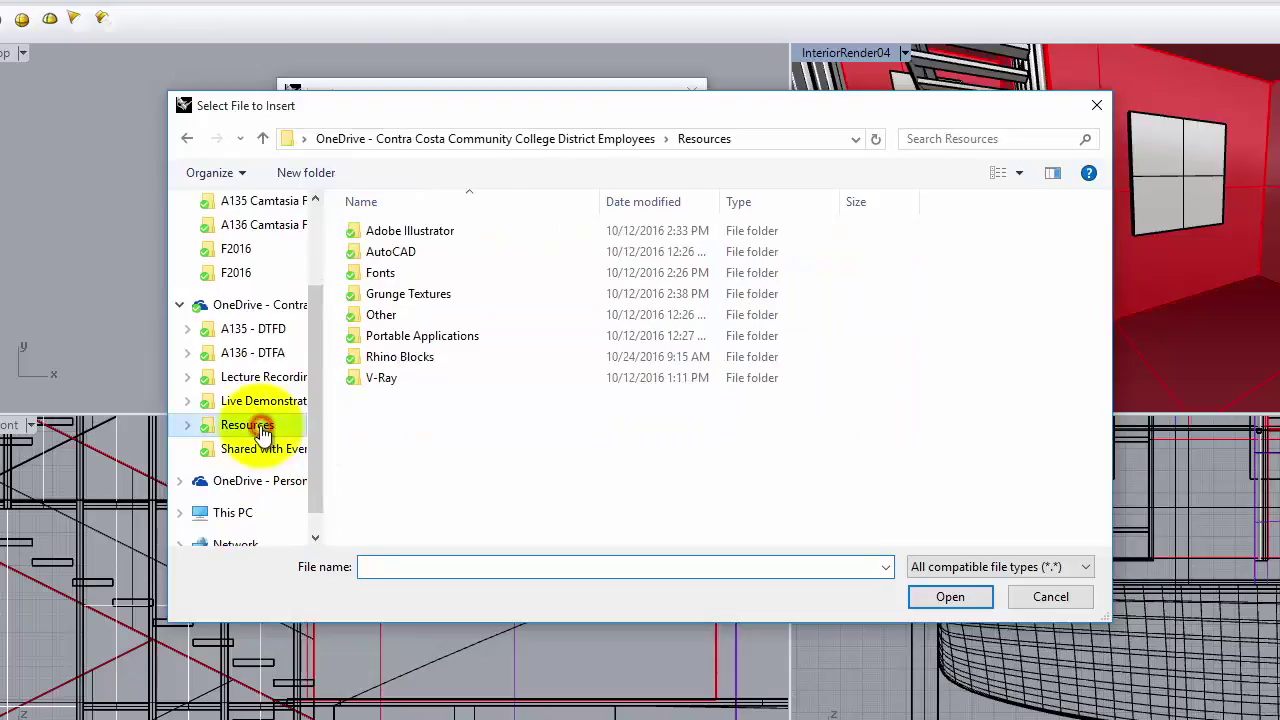
pyautogui.click(401, 359)
pyautogui.click(401, 359)
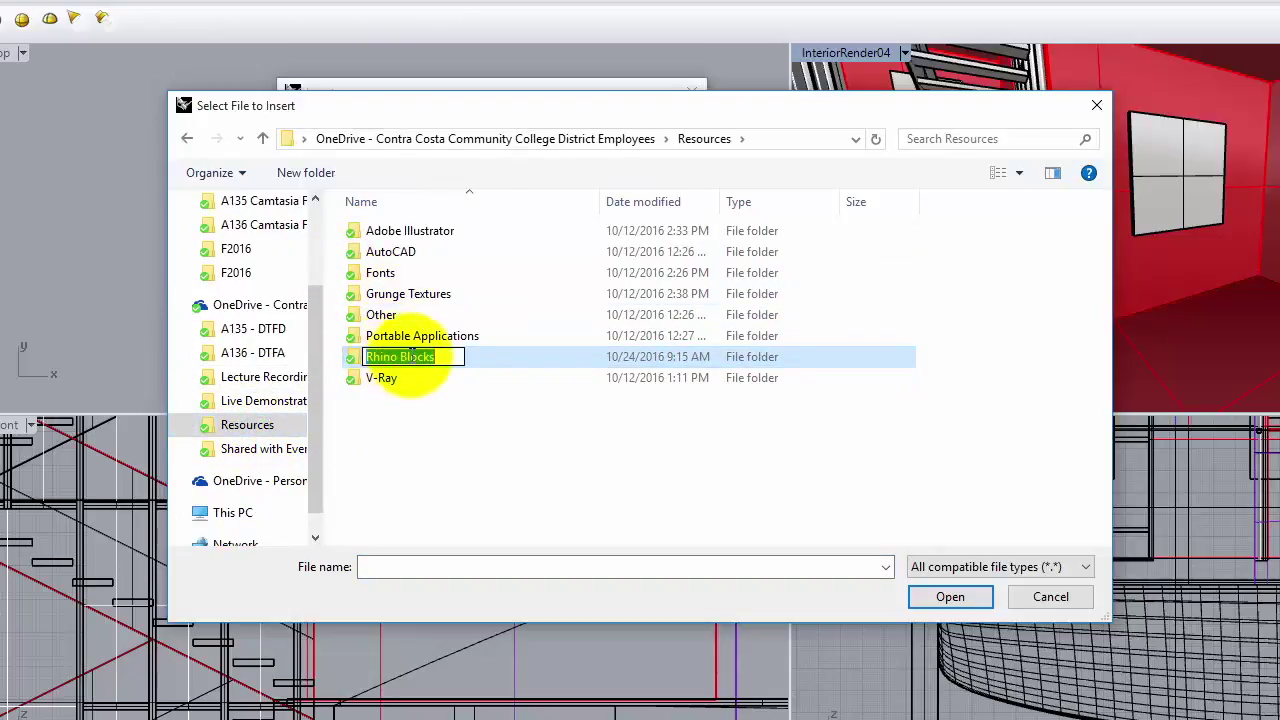
pyautogui.doubleClick(473, 360)
pyautogui.doubleClick(409, 232)
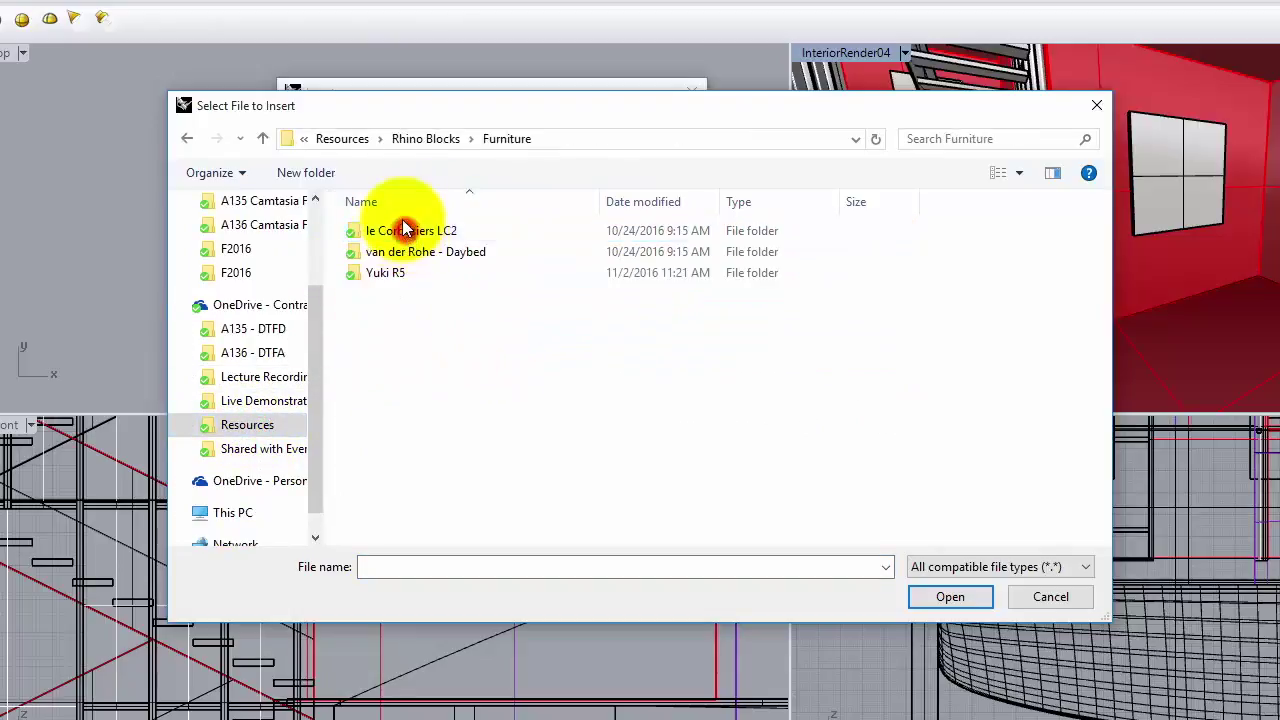
pyautogui.click(389, 273)
pyautogui.doubleClick(388, 274)
pyautogui.doubleClick(387, 249)
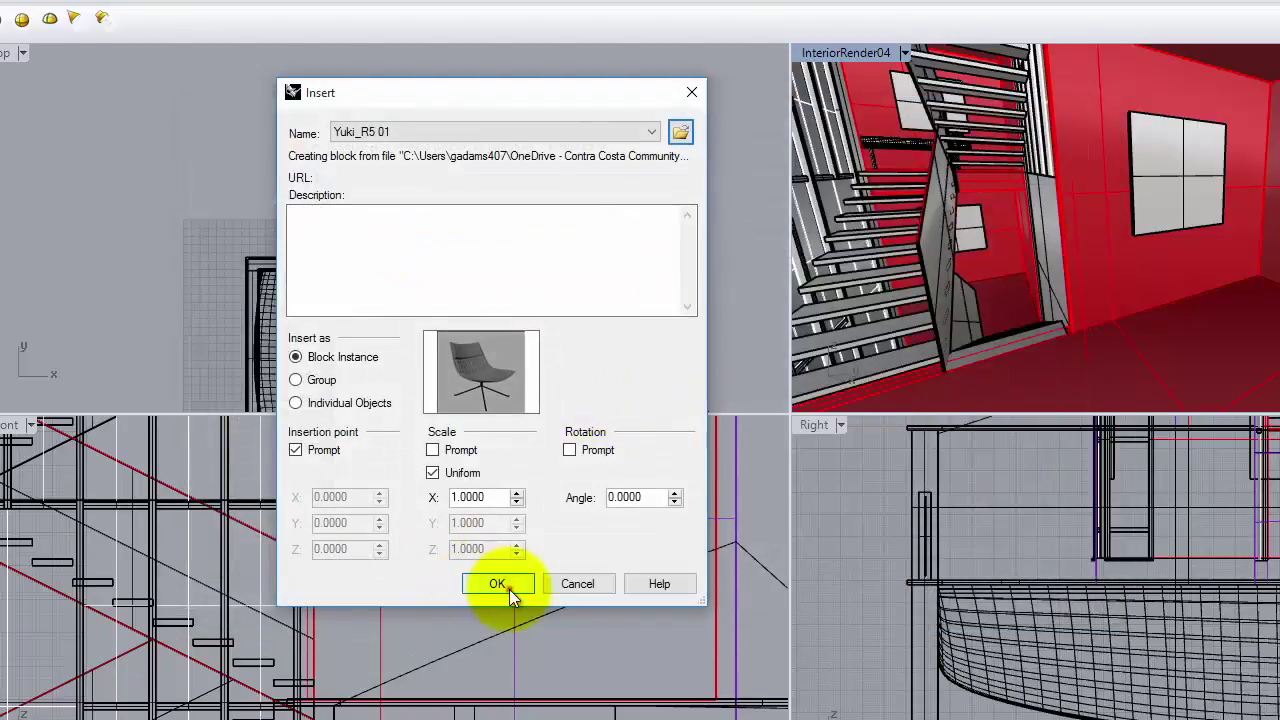
# Step: Insert the Yuki_R5 chair as a linked block instance with reference layer style at the red room's back floor corner
pyautogui.click(498, 584)
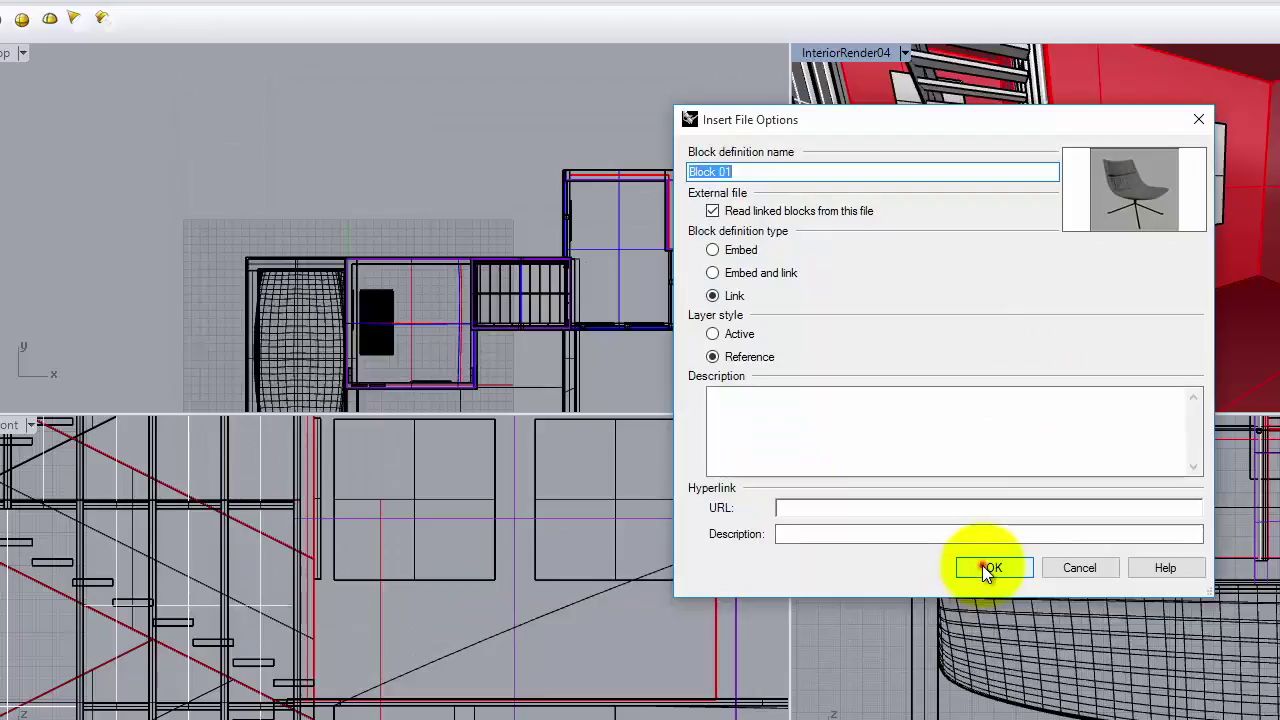
pyautogui.click(988, 570)
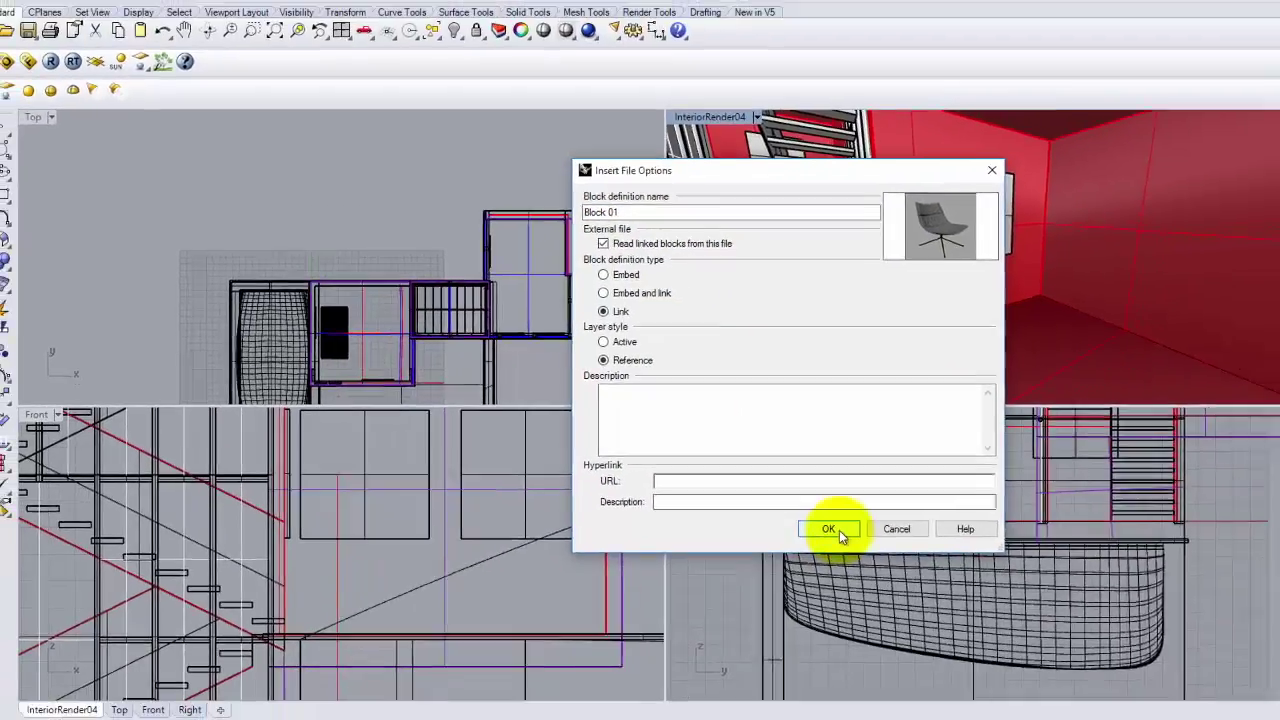
pyautogui.click(838, 529)
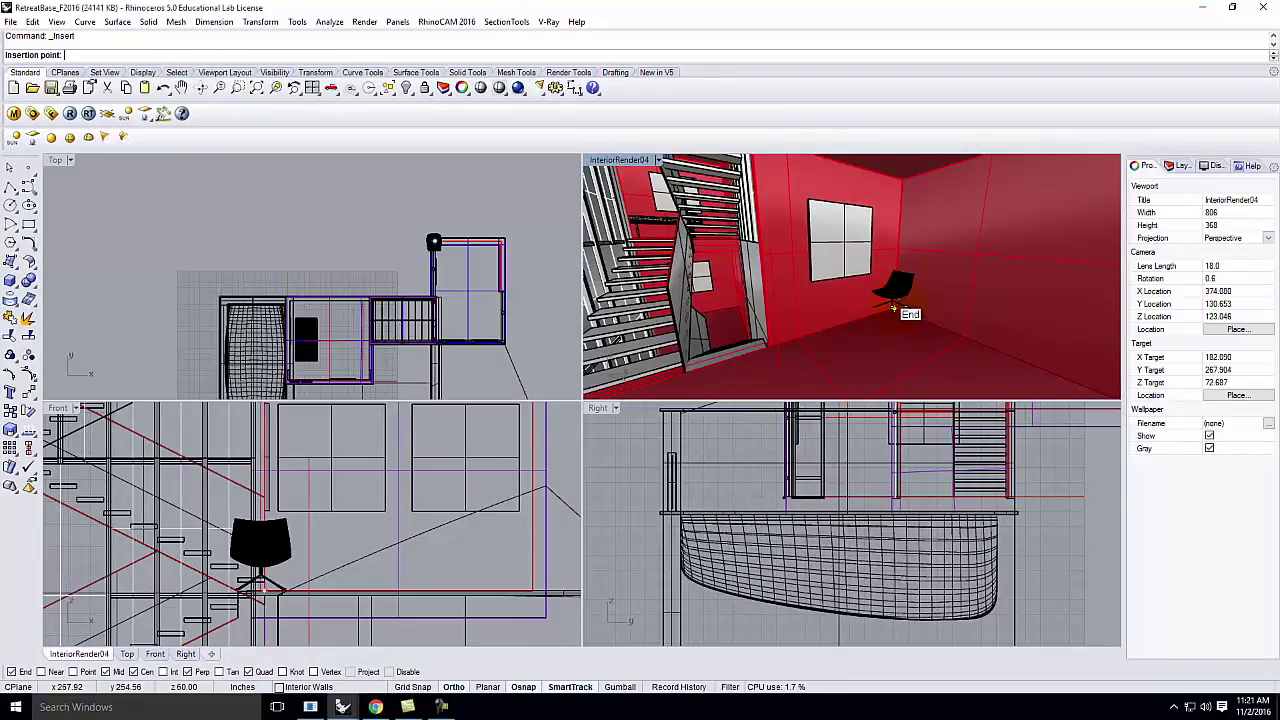
pyautogui.click(894, 308)
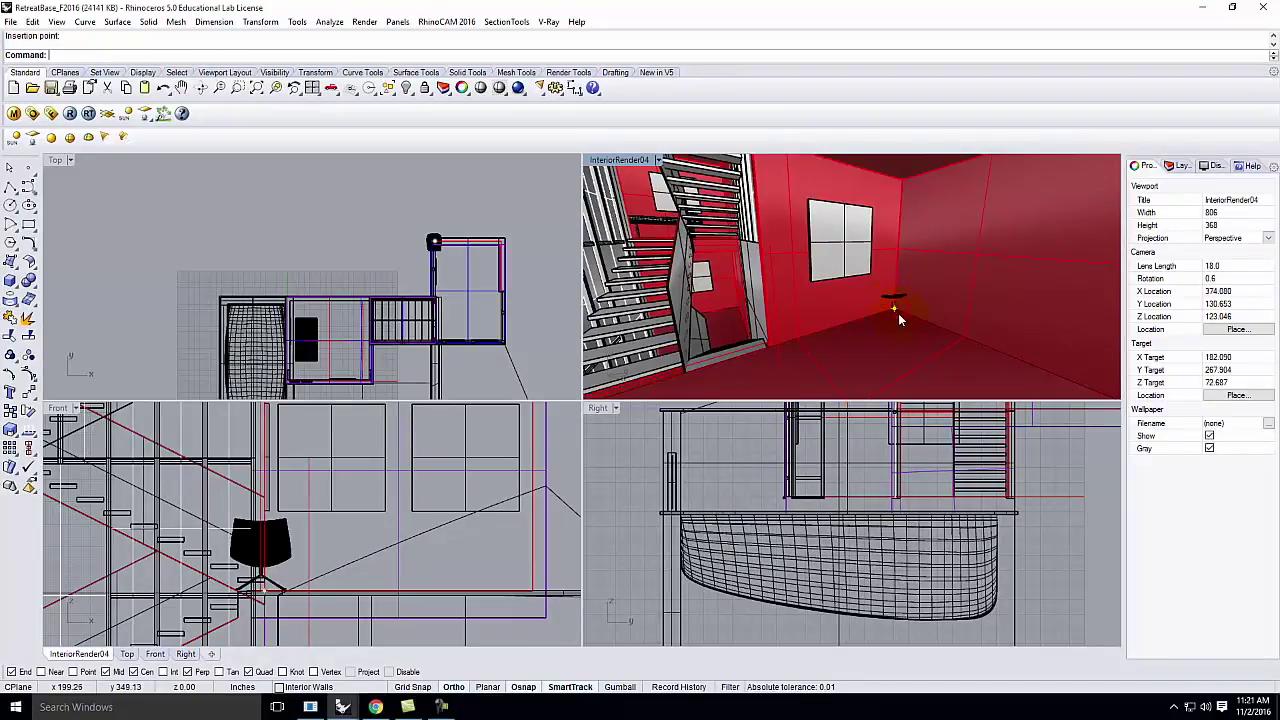
# Step: Move the chair block in plan away from the corner and walls to the open floor of the room
pyautogui.click(276, 545)
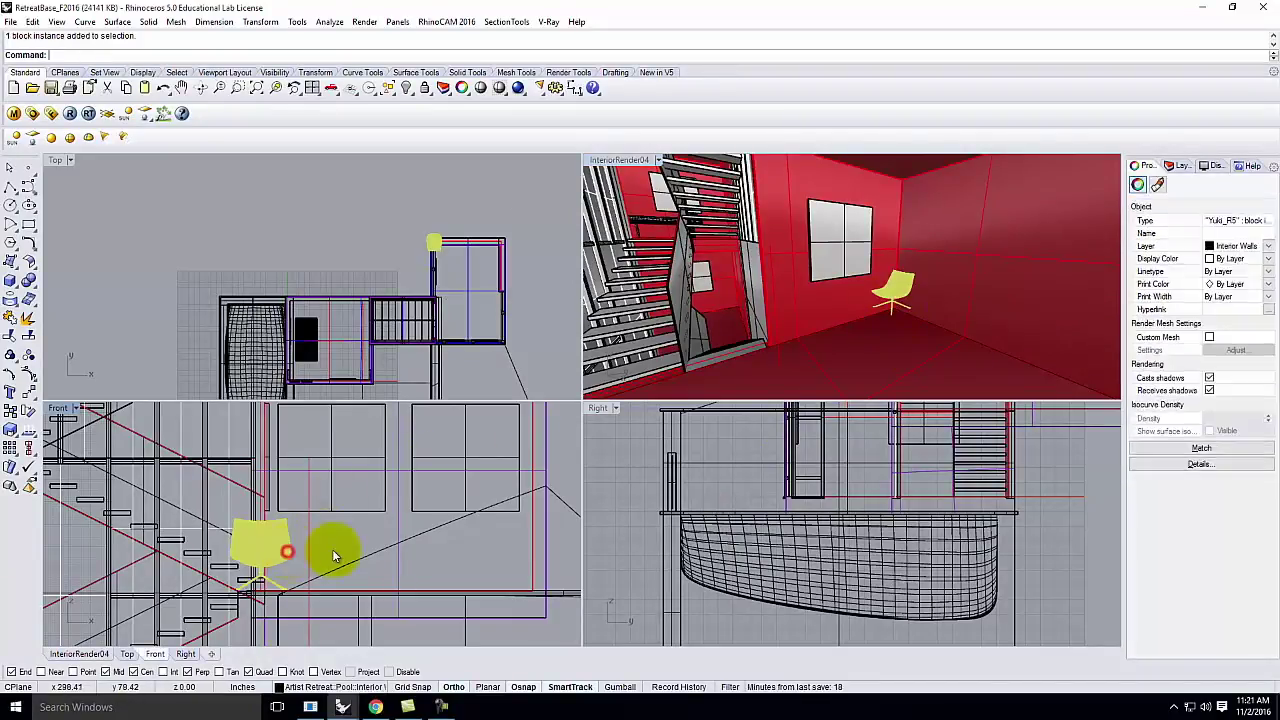
pyautogui.write('Move')
pyautogui.press('Return')
pyautogui.click(332, 549)
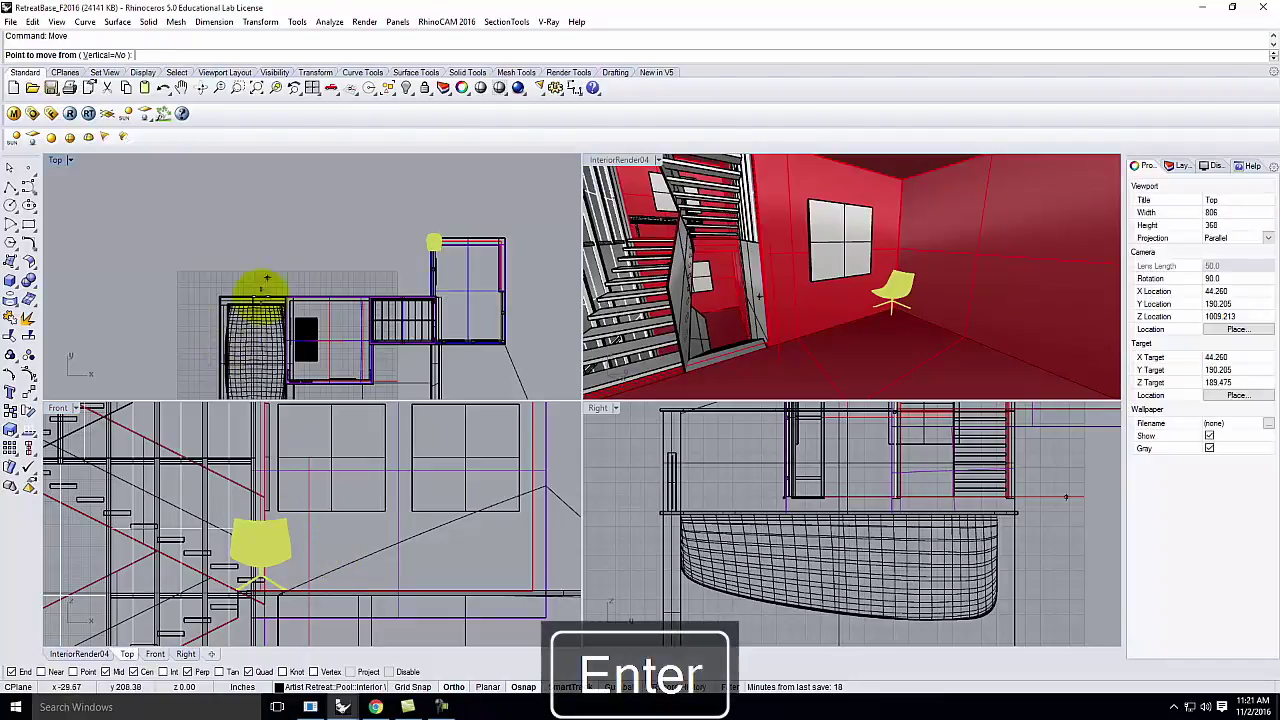
pyautogui.click(307, 229)
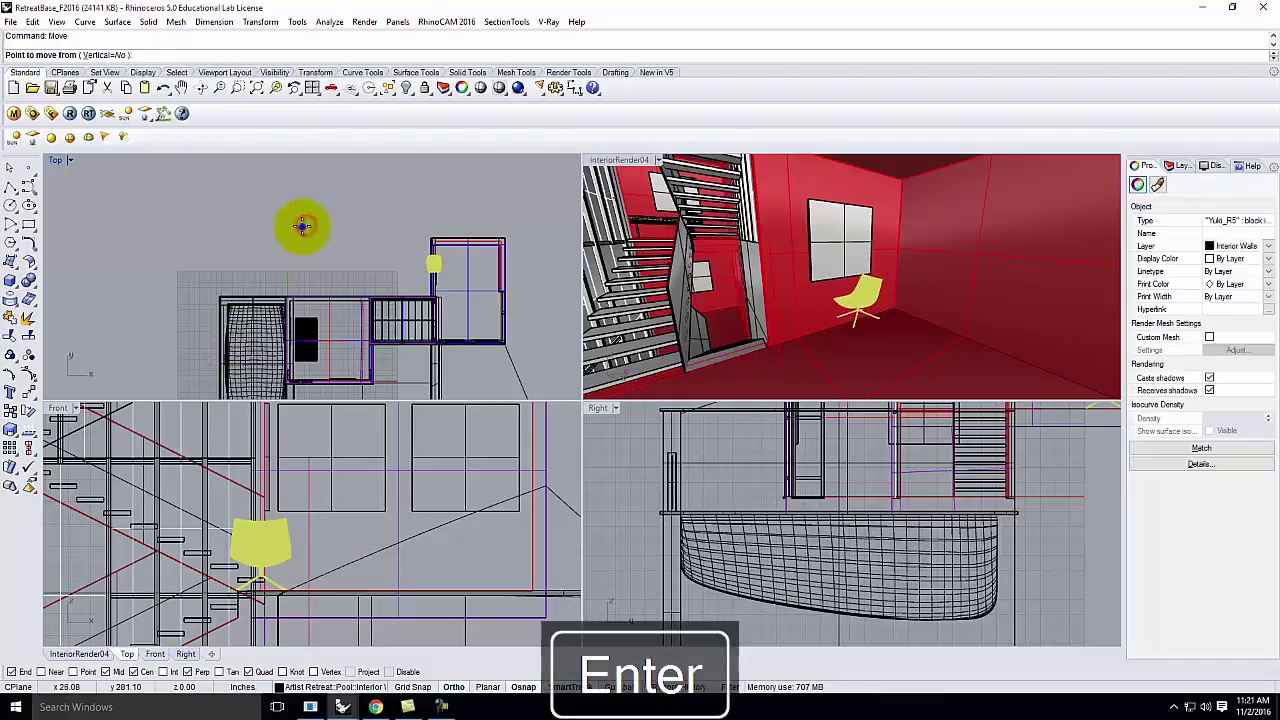
pyautogui.rightClick(302, 227)
pyautogui.click(295, 236)
pyautogui.click(318, 242)
# Step: Rotate the chair block counterclockwise in plan with Ortho turned off, angling it toward the middle of the room
pyautogui.scroll(5, 474, 276)
pyautogui.press('Return')
pyautogui.click(460, 272)
pyautogui.click(521, 264)
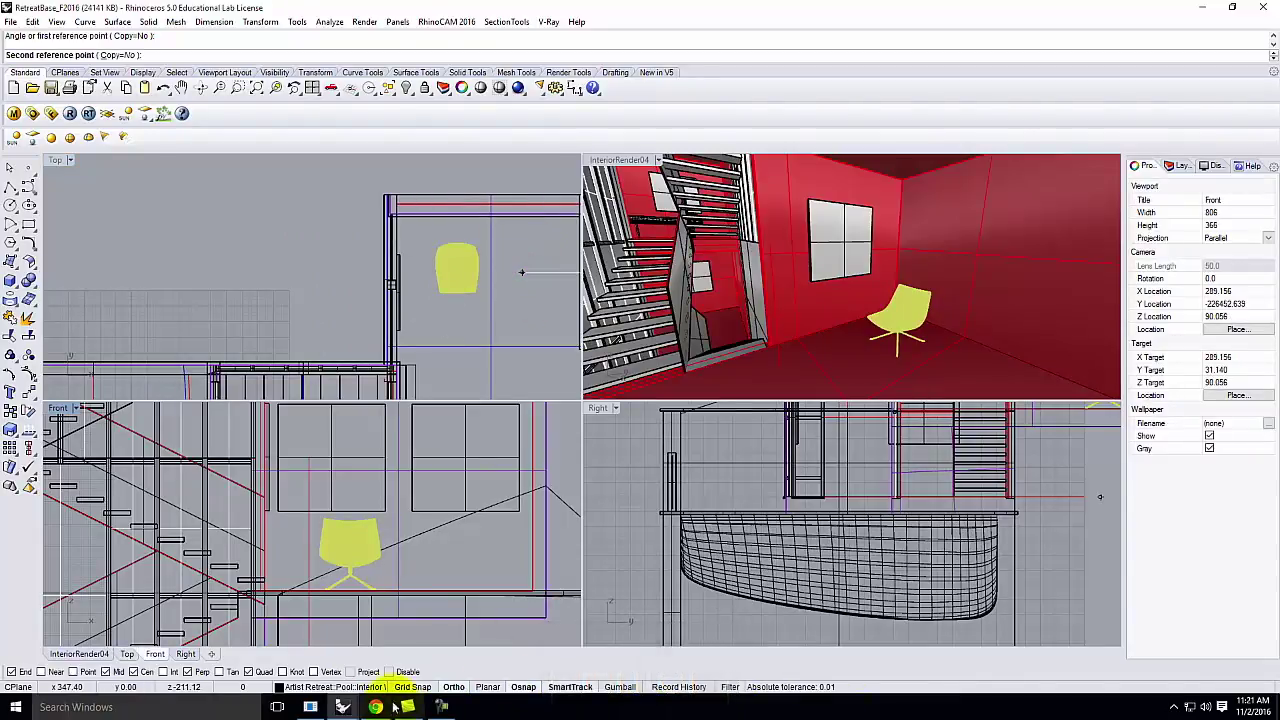
pyautogui.click(453, 686)
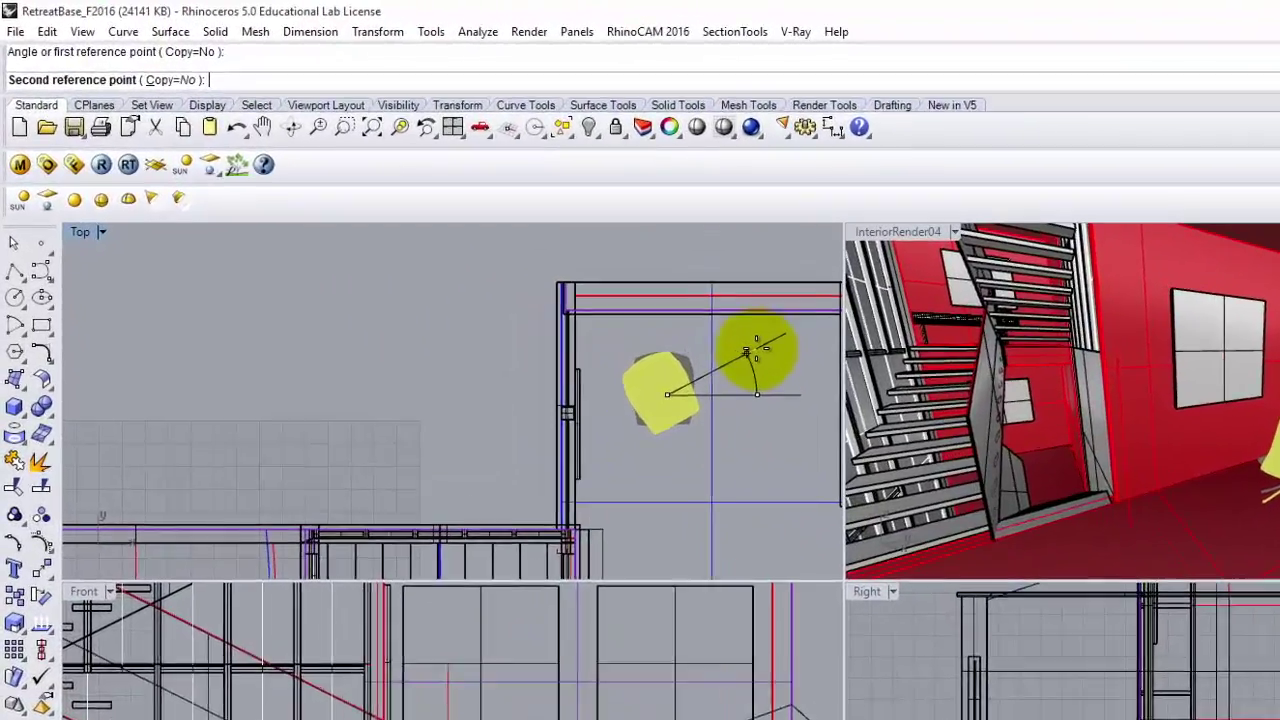
pyautogui.click(755, 350)
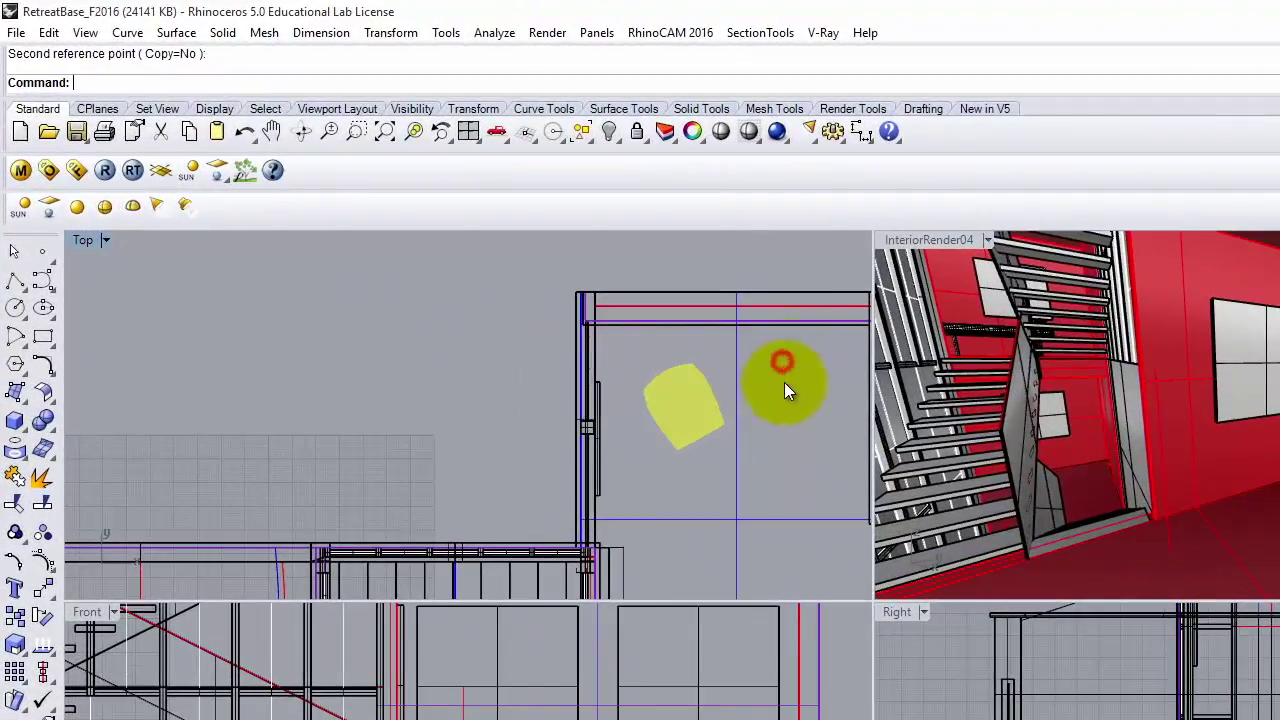
pyautogui.press('Escape')
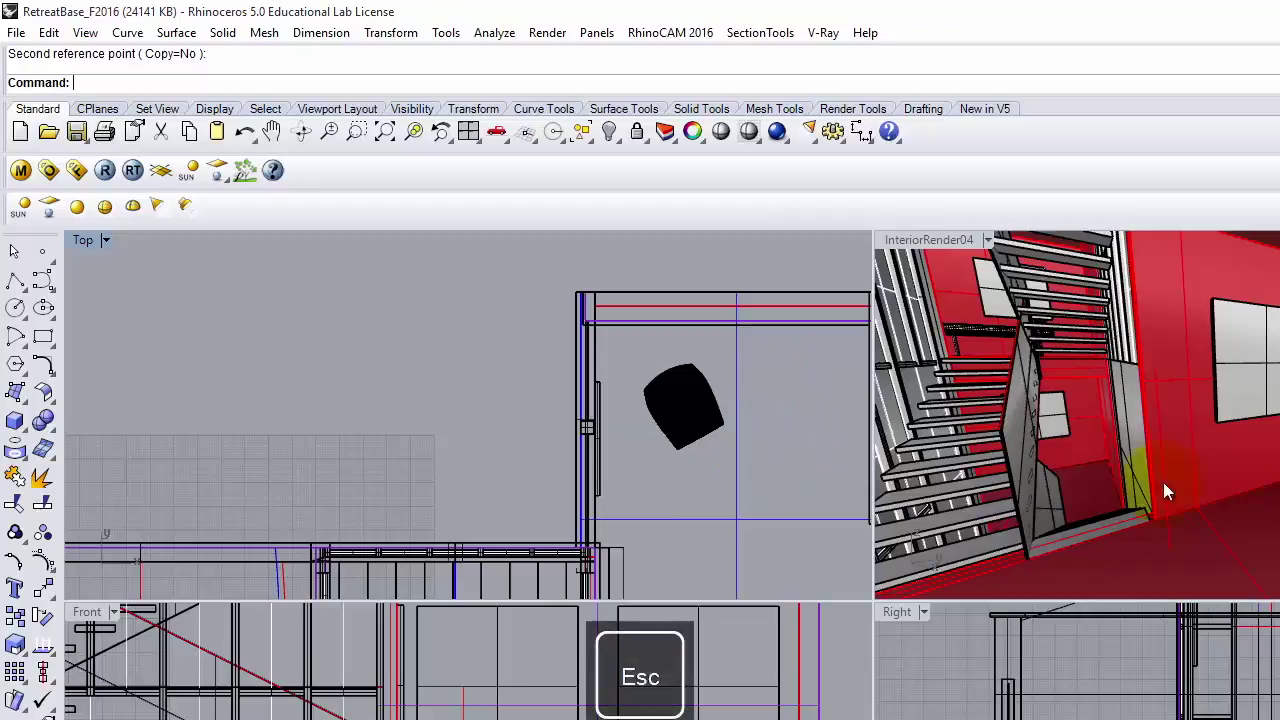
# Step: Mirror a copy of the chair across the room's vertical centerline in plan, starting from the midpoint of the upper wall
pyautogui.click(687, 447)
pyautogui.write('Mirror')
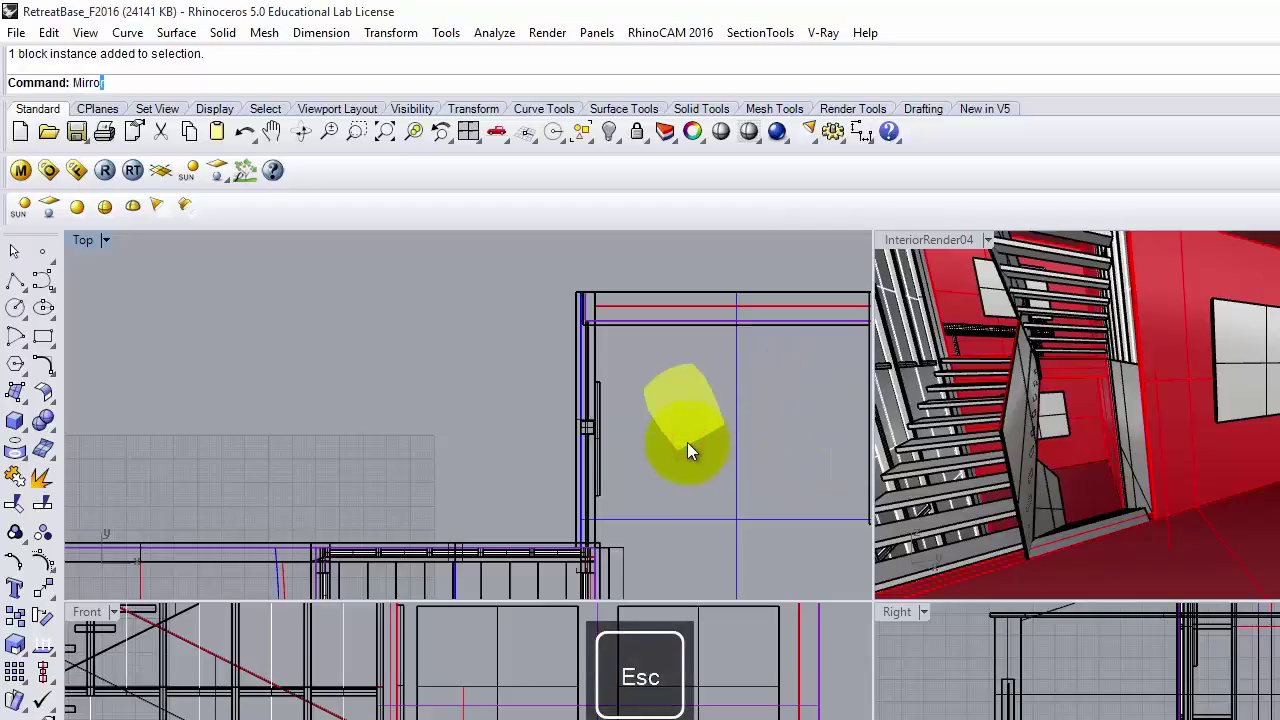
pyautogui.press('Return')
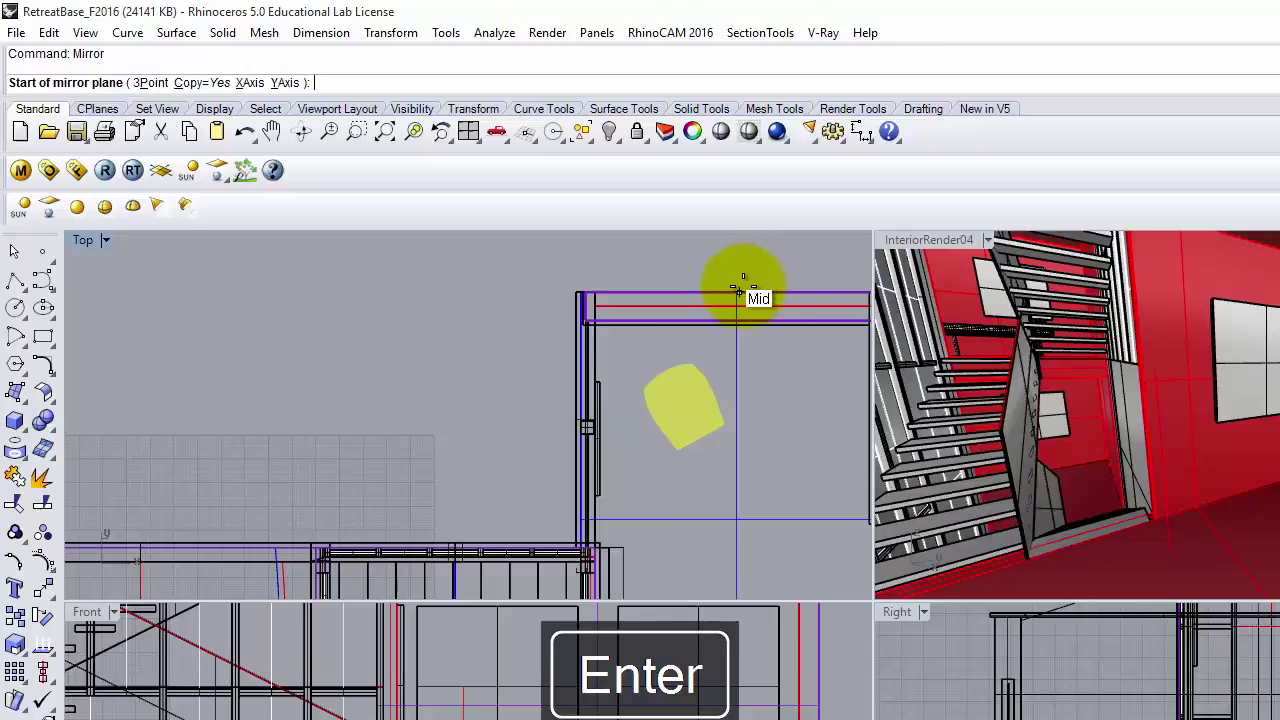
pyautogui.click(738, 292)
pyautogui.click(744, 497)
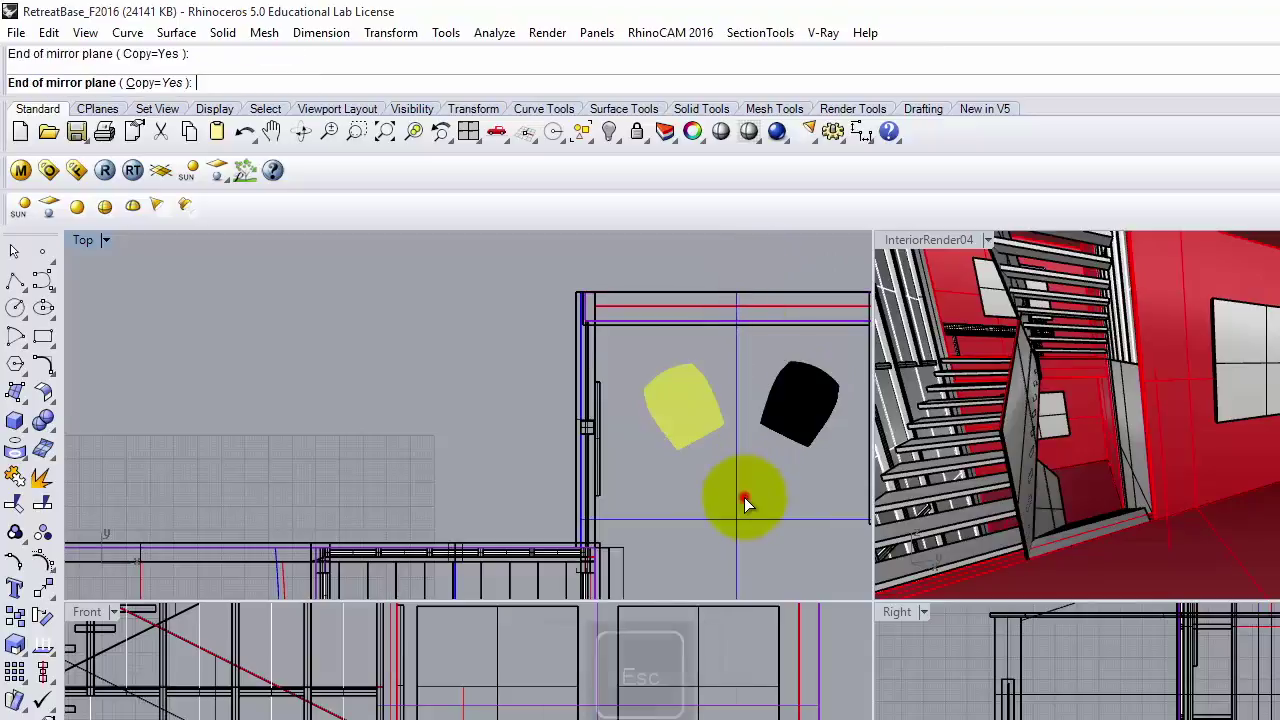
pyautogui.press('Escape')
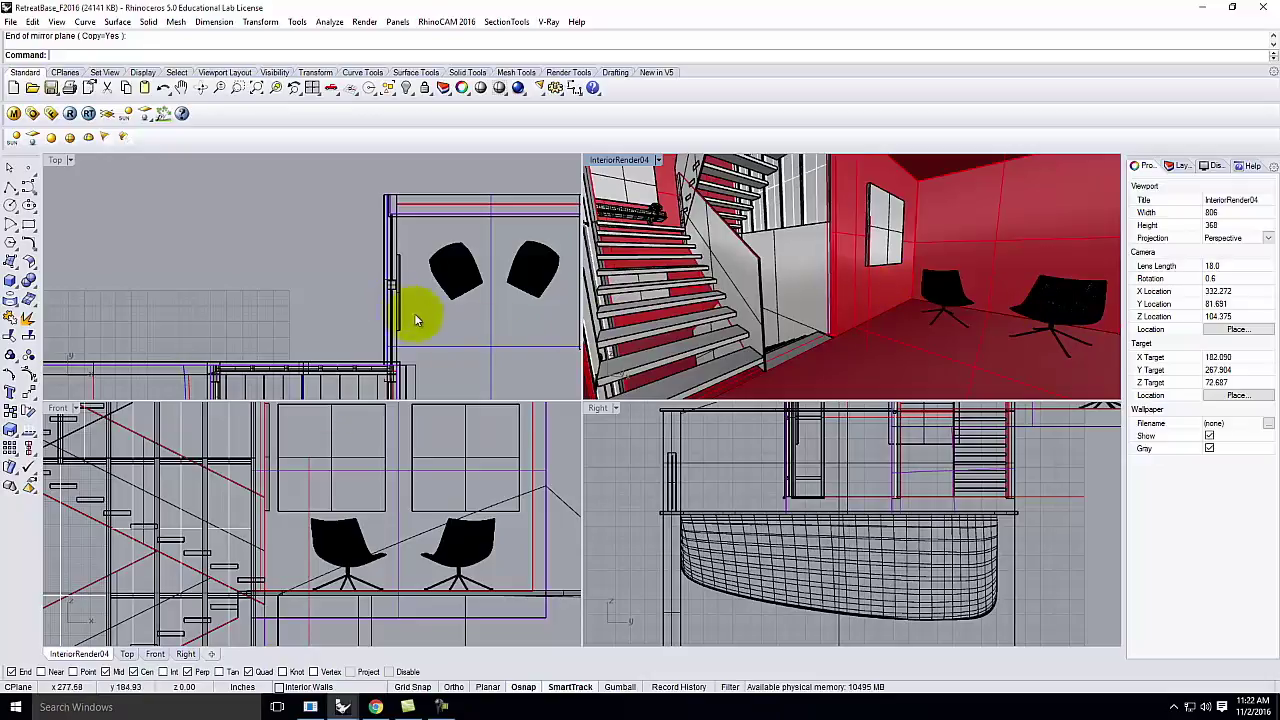
# Step: Reframe the InteriorRender04 camera to show both chairs beside the staircase and maximize that viewport
pyautogui.scroll(-8, 516, 262)
pyautogui.scroll(8, 308, 367)
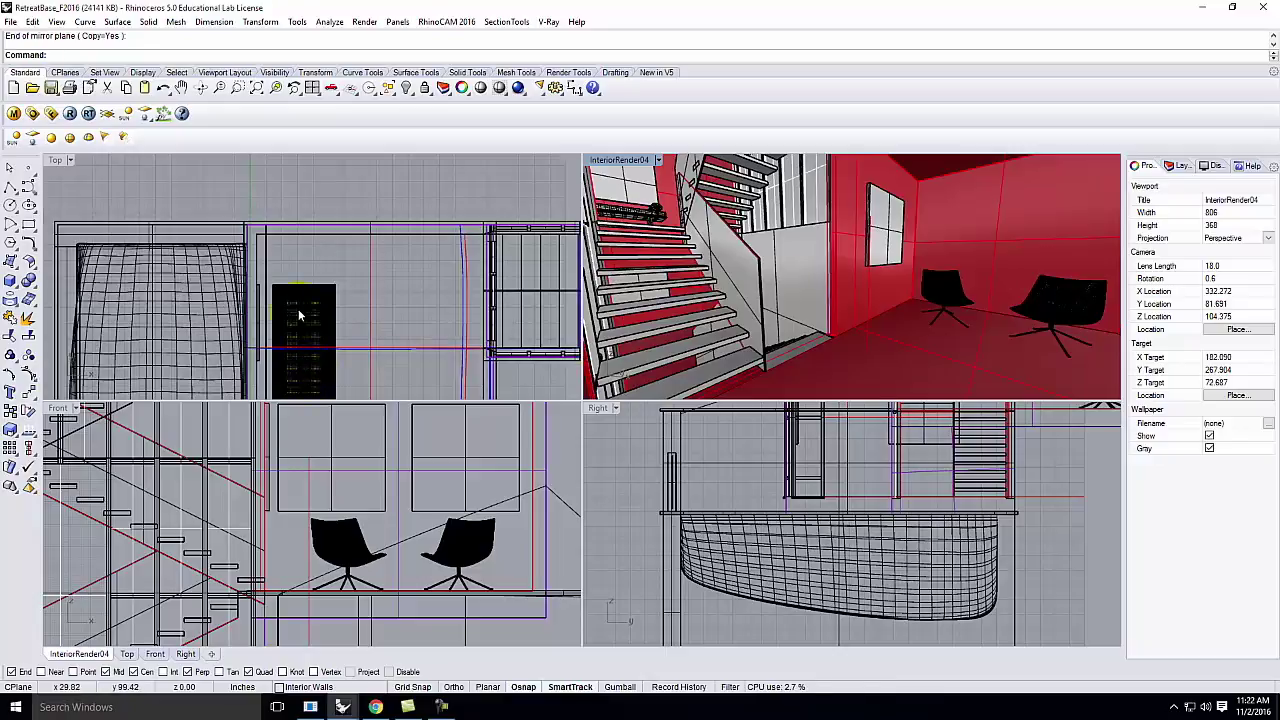
pyautogui.scroll(-3, 372, 268)
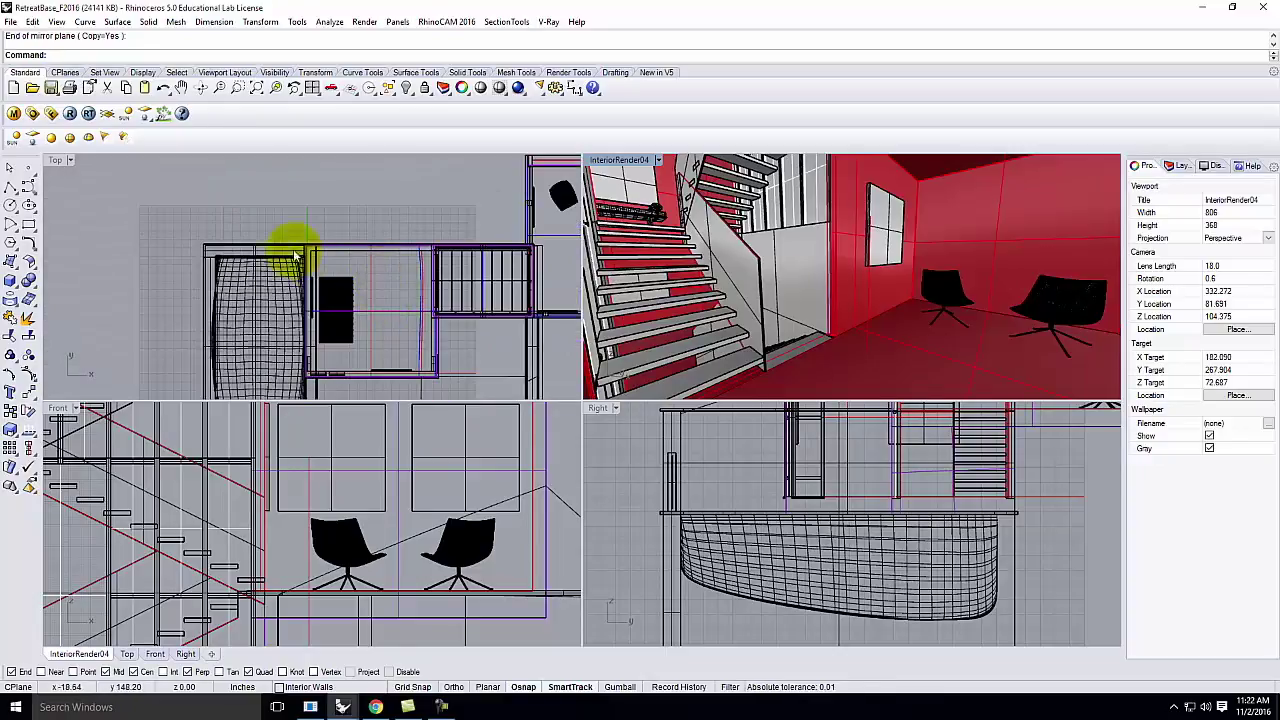
pyautogui.scroll(-3, 447, 268)
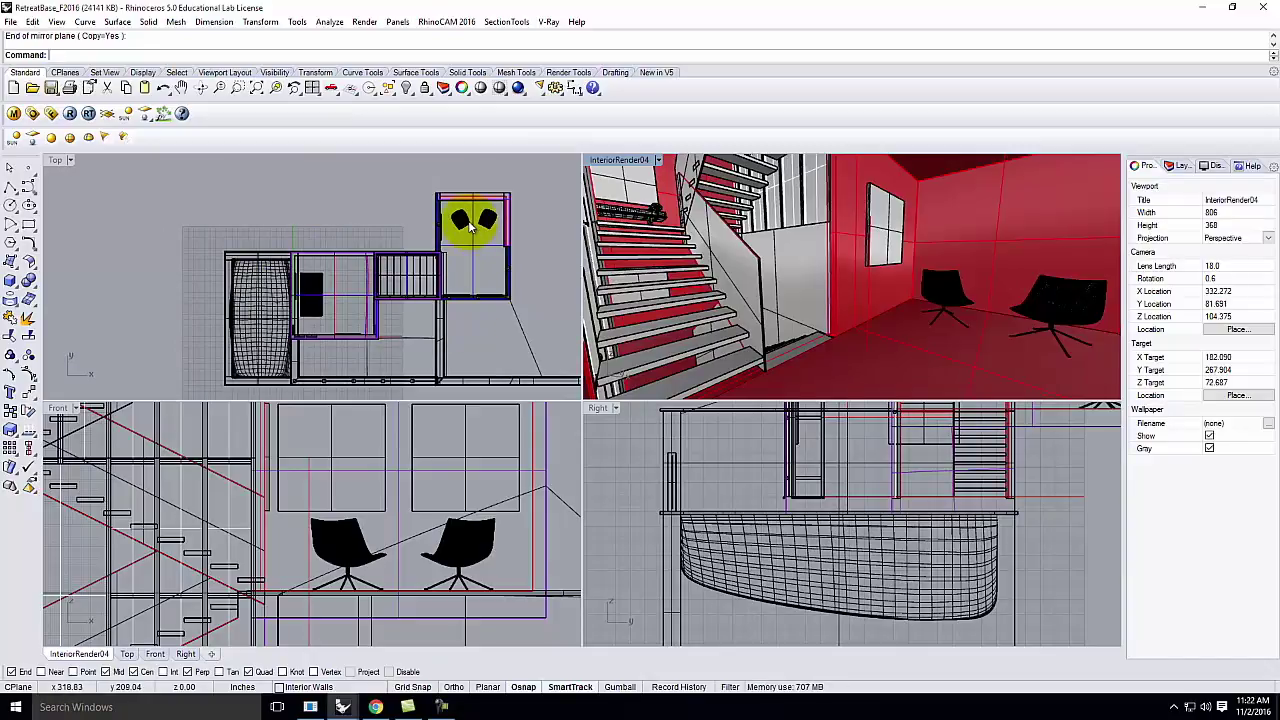
pyautogui.scroll(-3, 785, 308)
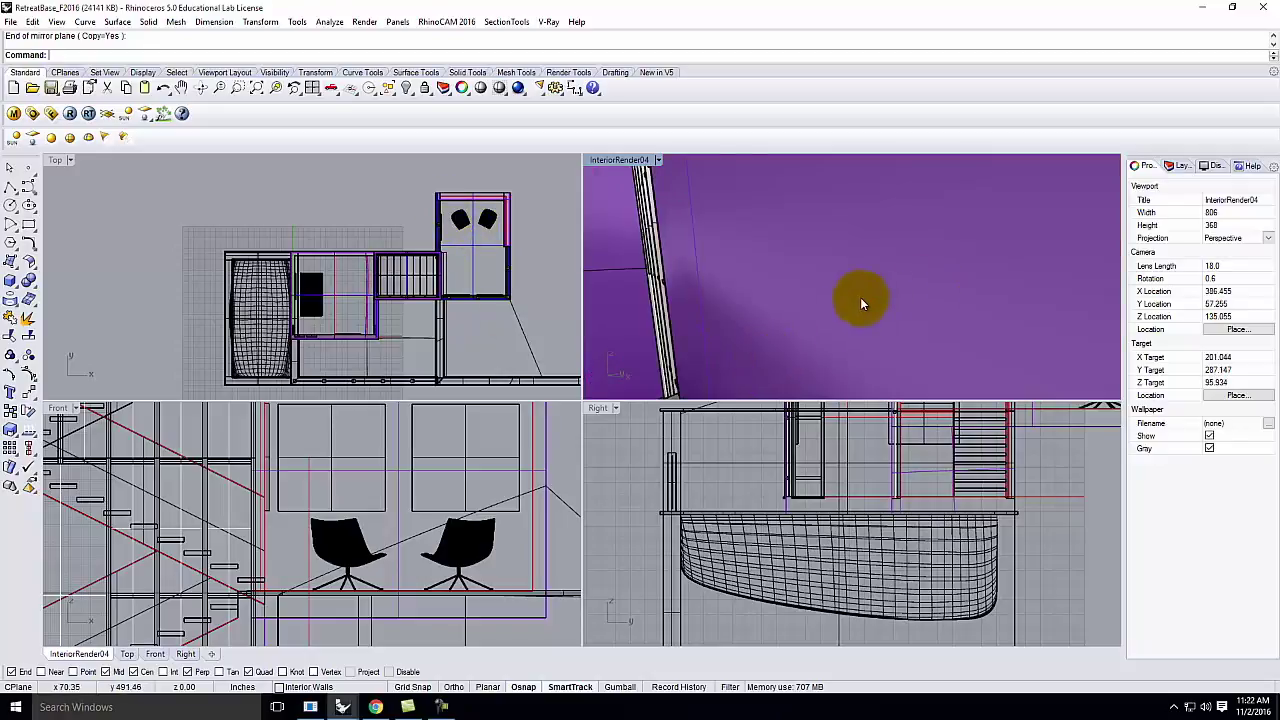
pyautogui.scroll(3, 862, 300)
pyautogui.moveTo(1002, 319)
pyautogui.mouseDown(button='right')
pyautogui.moveTo(974, 320)
pyautogui.moveTo(991, 320)
pyautogui.mouseUp(button='right')
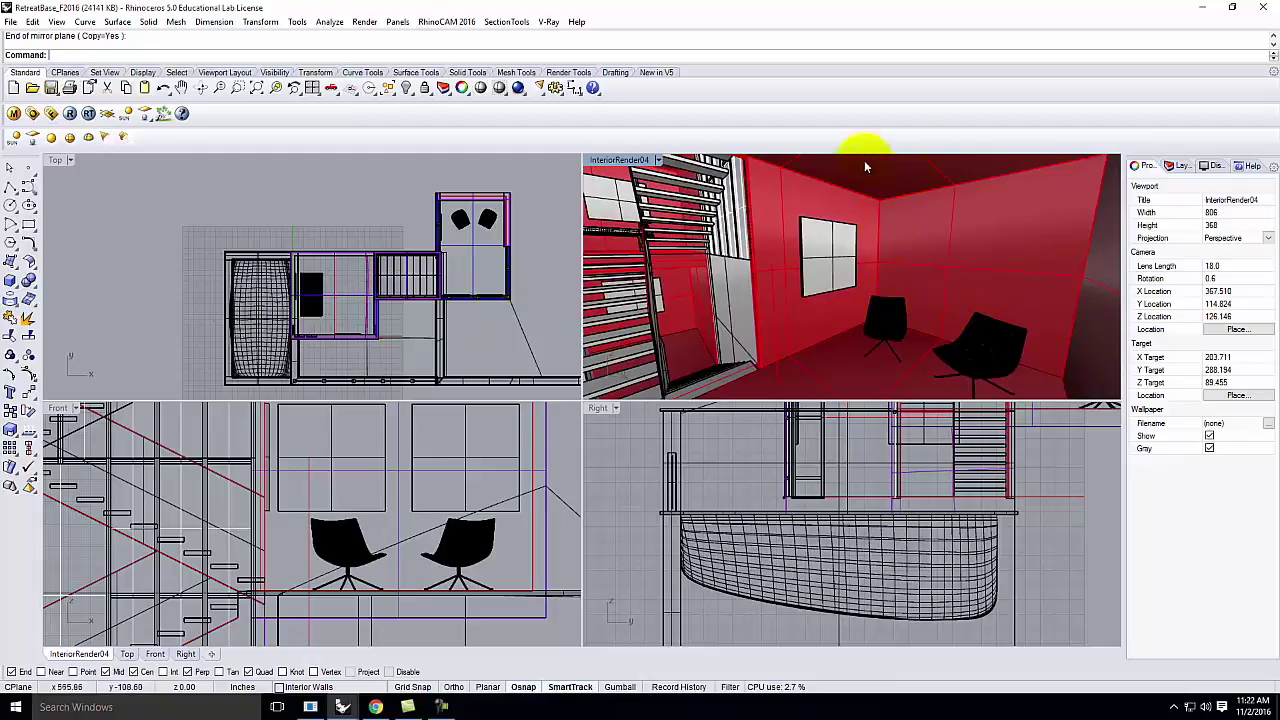
pyautogui.doubleClick(628, 160)
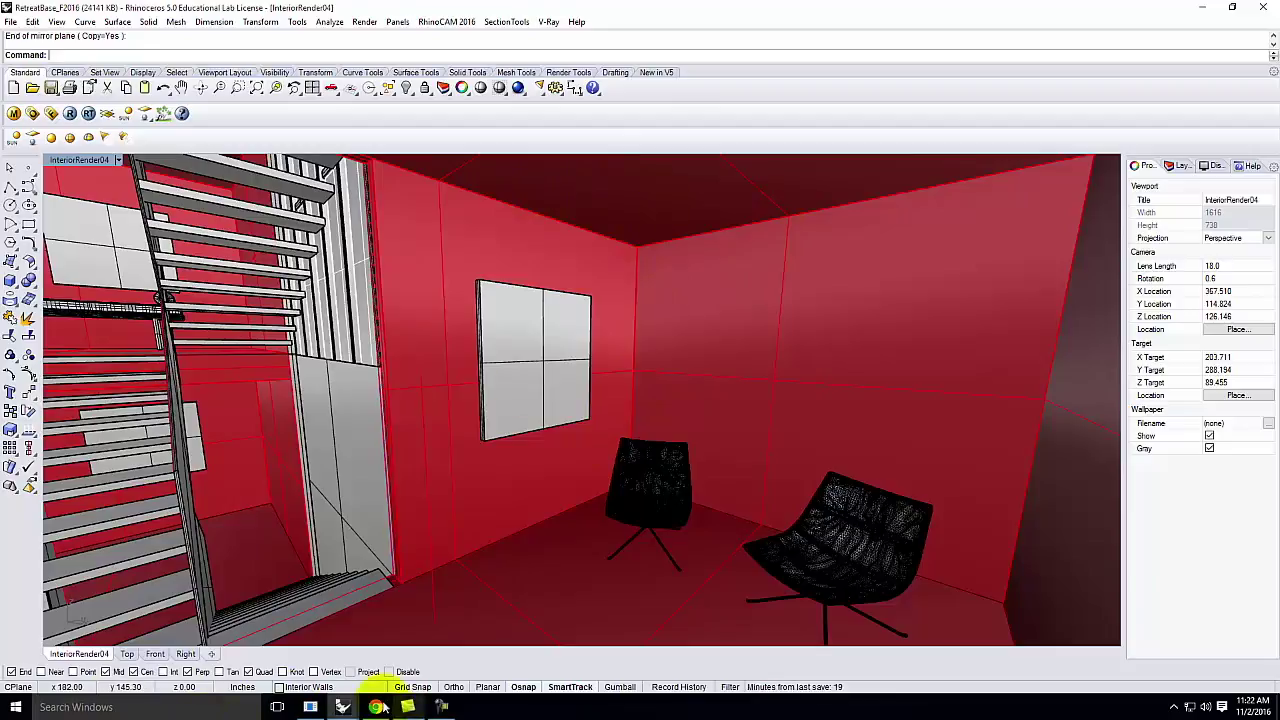
# Step: Launch another Rhinoceros 5 session and answer the V-Ray bug report prompt with No to All
pyautogui.click(15, 707)
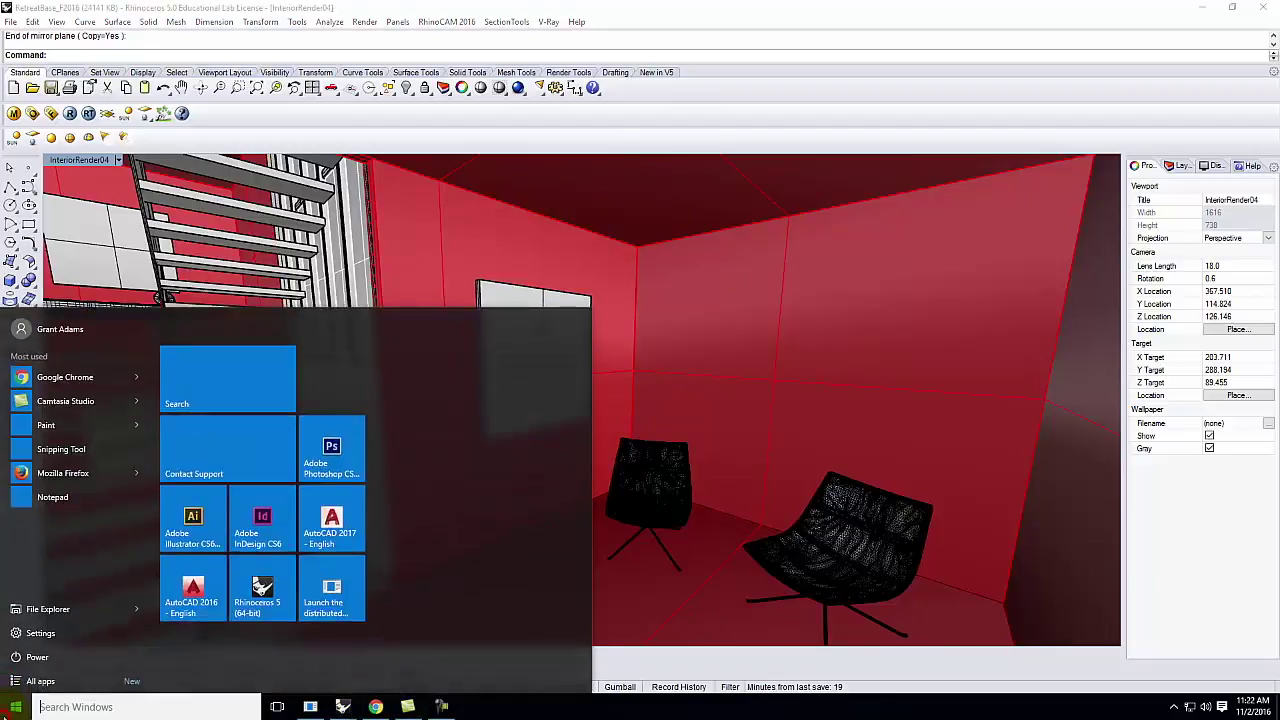
pyautogui.click(237, 574)
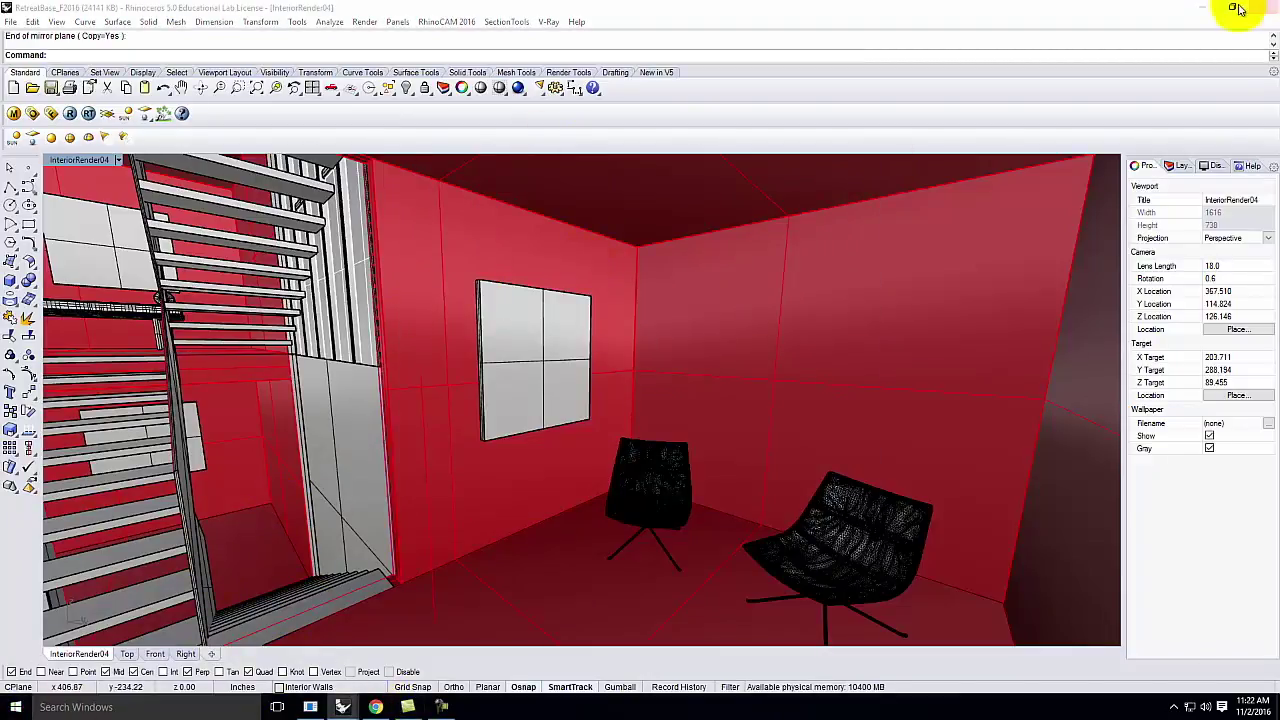
pyautogui.click(1204, 8)
pyautogui.click(554, 256)
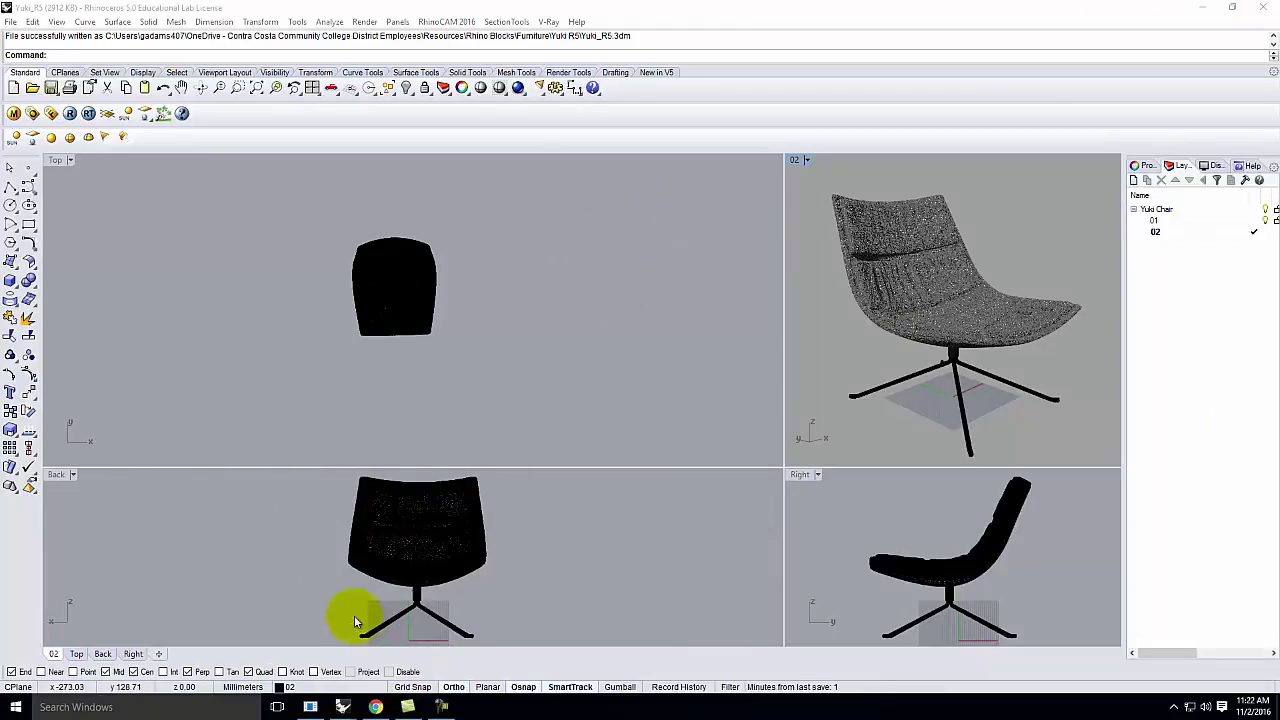
pyautogui.moveTo(345, 708)
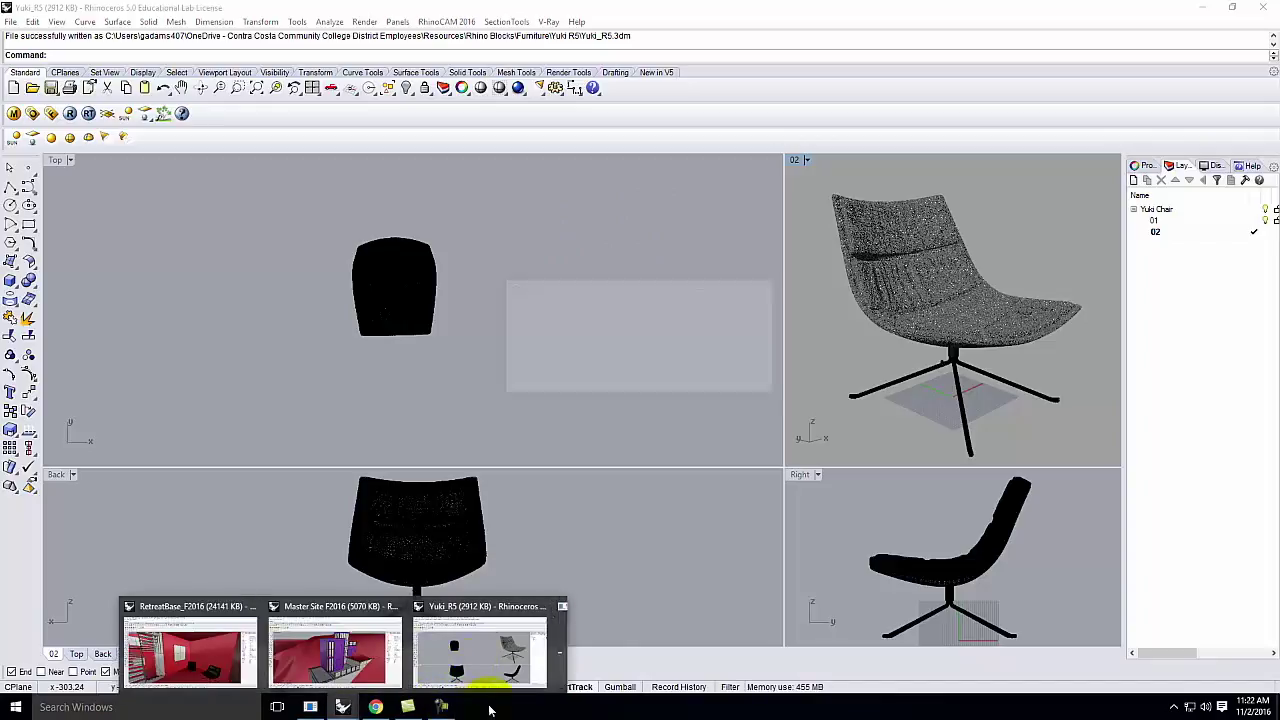
pyautogui.click(635, 350)
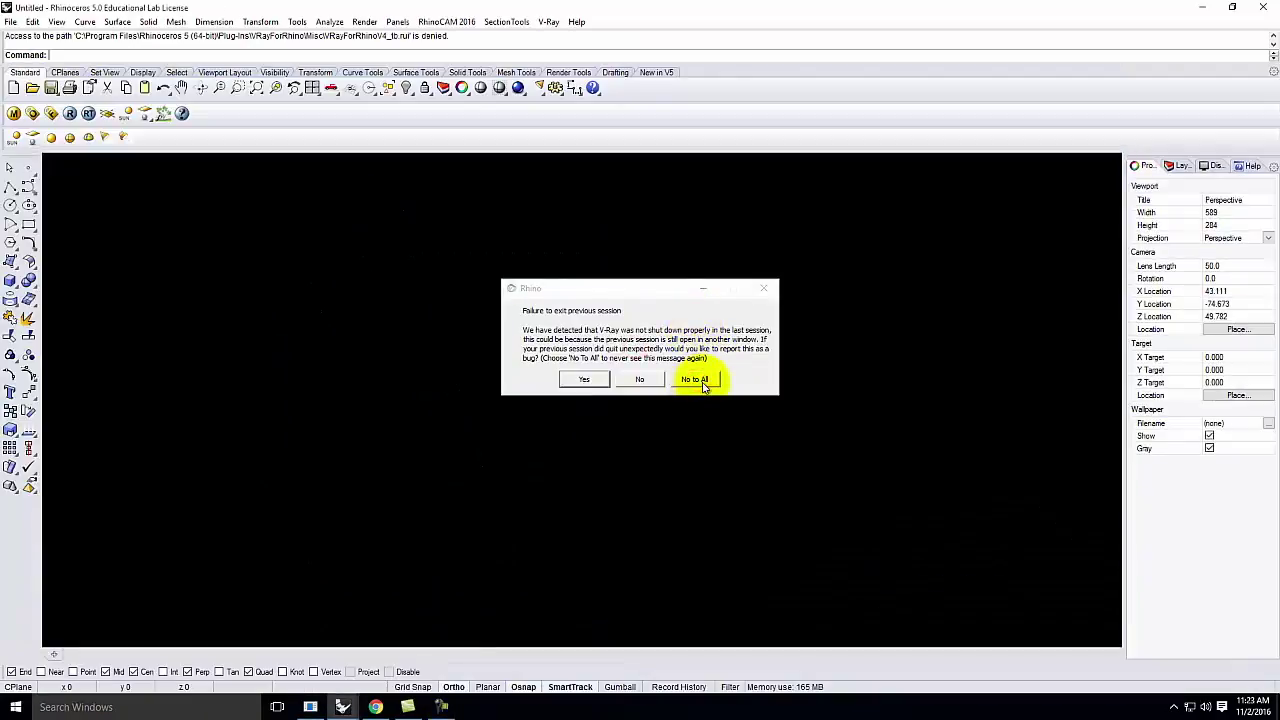
pyautogui.click(702, 379)
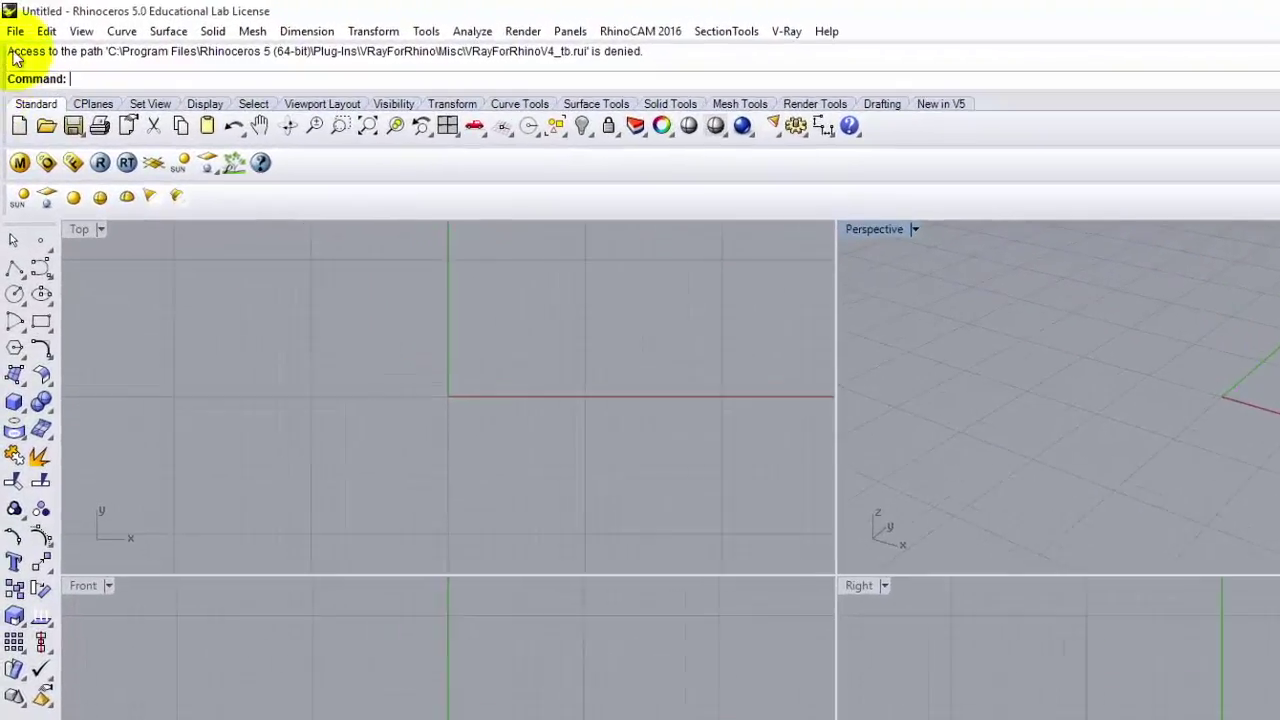
# Step: Open the recent file 4 - Can Light.3dm and inspect its 4CL-Trim and 4CL - Bulb sublayers
pyautogui.click(8, 21)
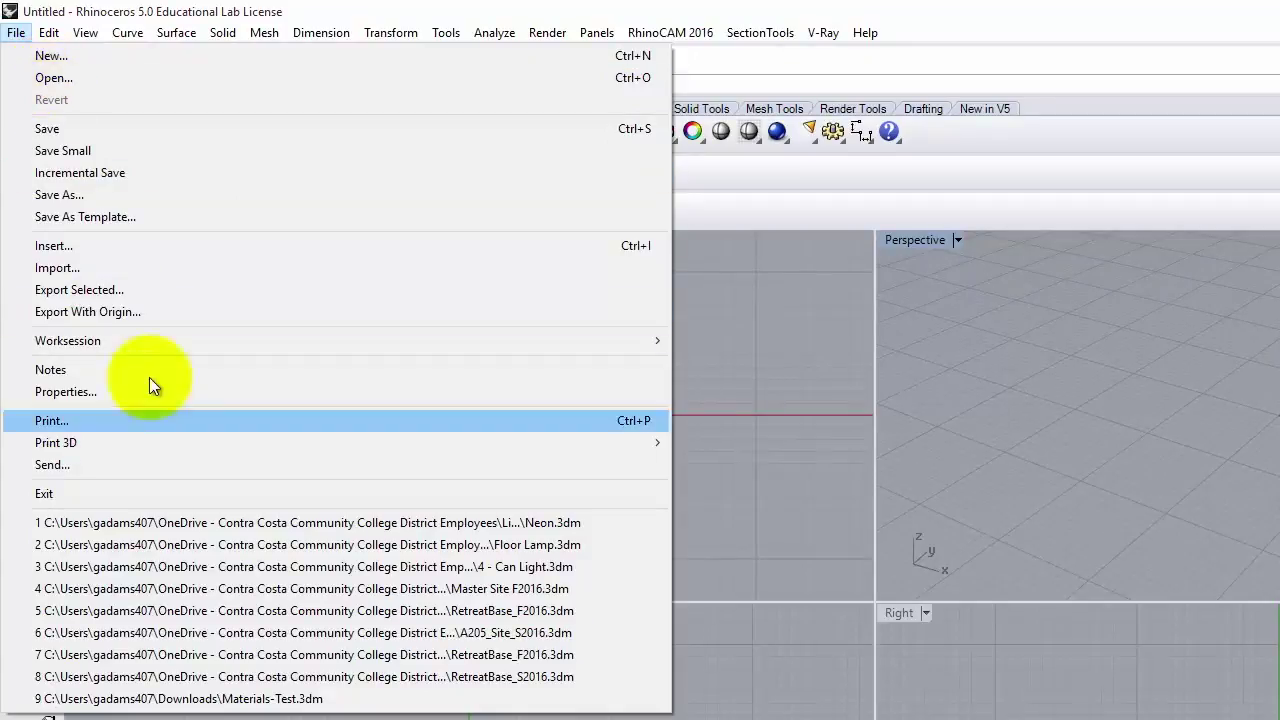
pyautogui.click(218, 567)
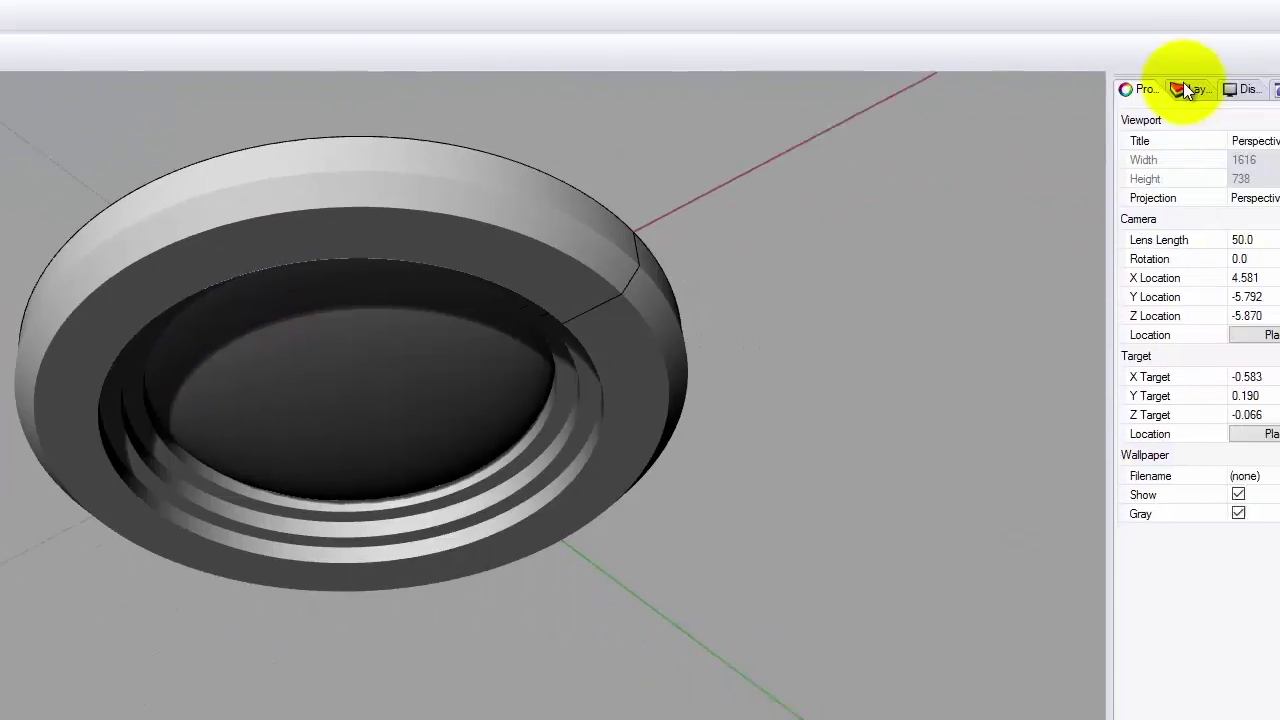
pyautogui.click(1122, 68)
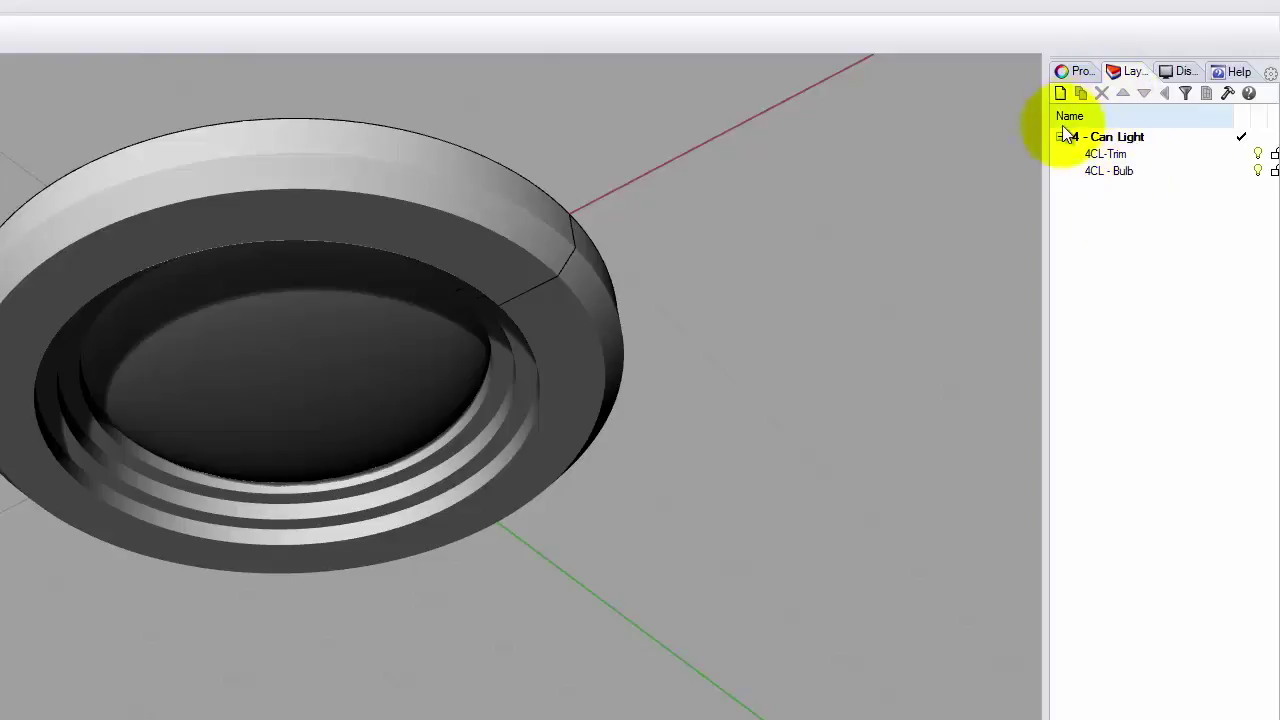
pyautogui.click(1110, 155)
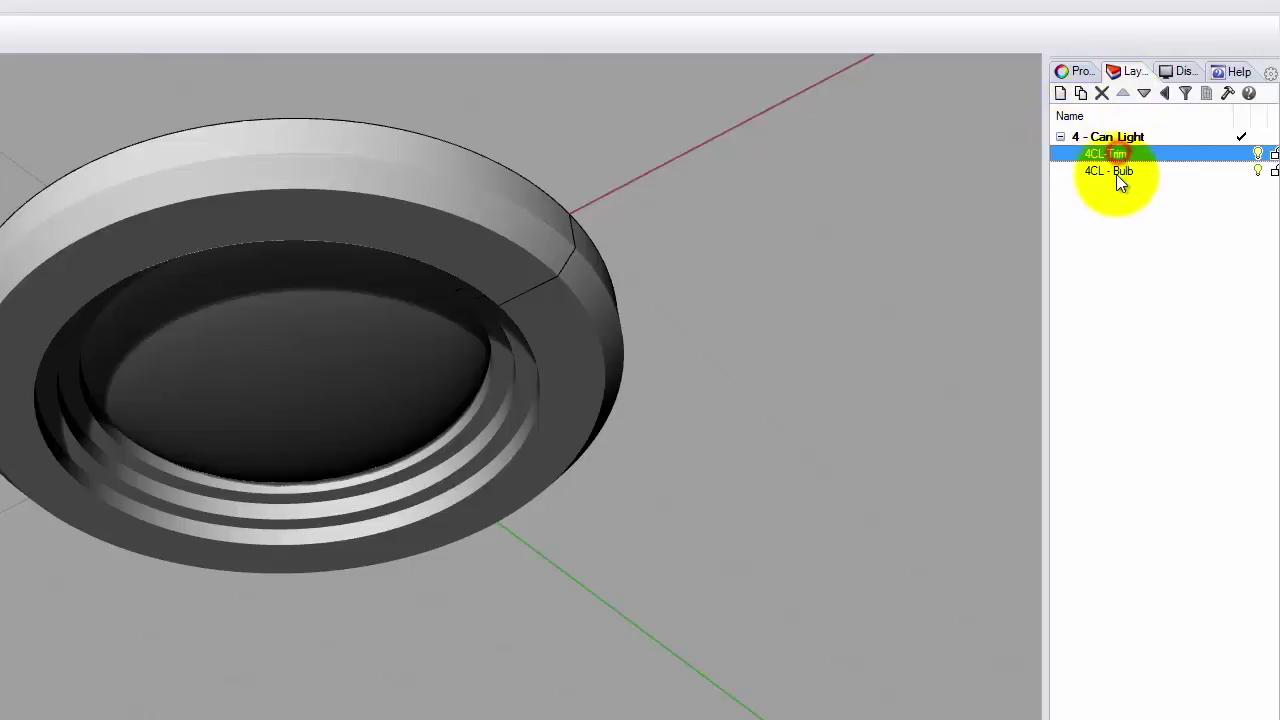
pyautogui.click(1112, 172)
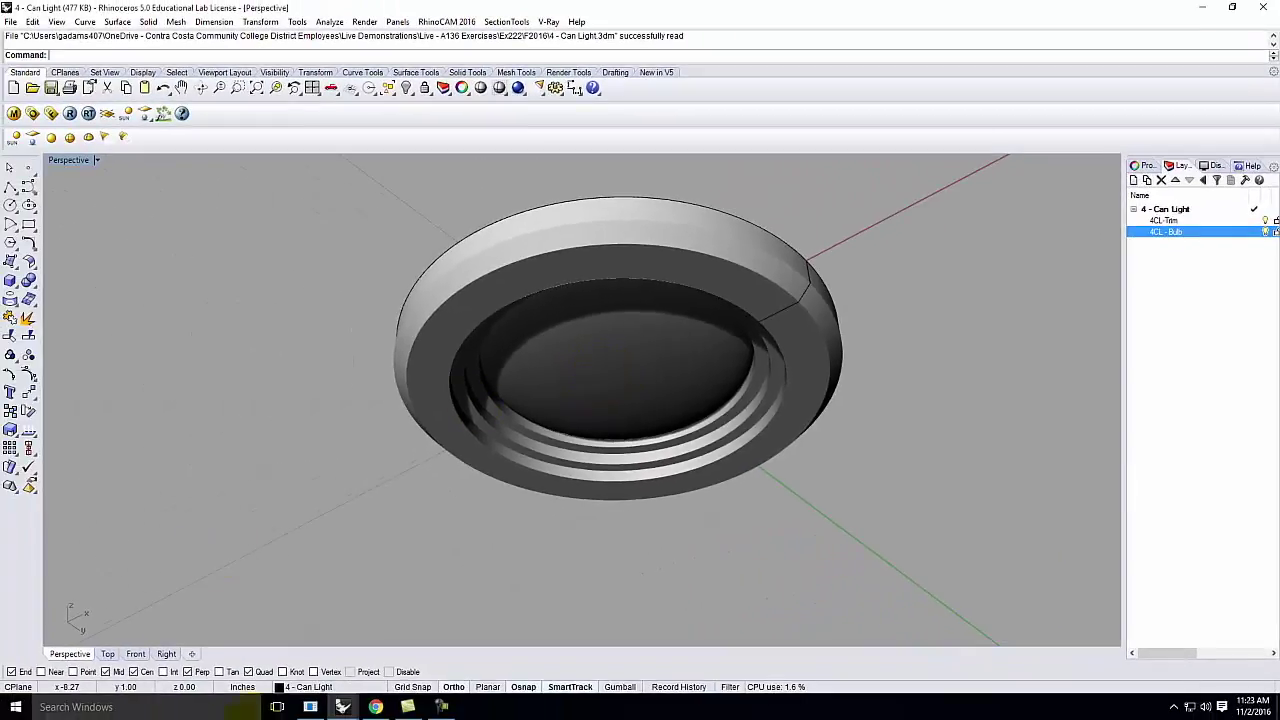
# Step: Switch back to the RetreatBase_F2016 model and begin inserting a block instance by browsing for its source file
pyautogui.click(342, 707)
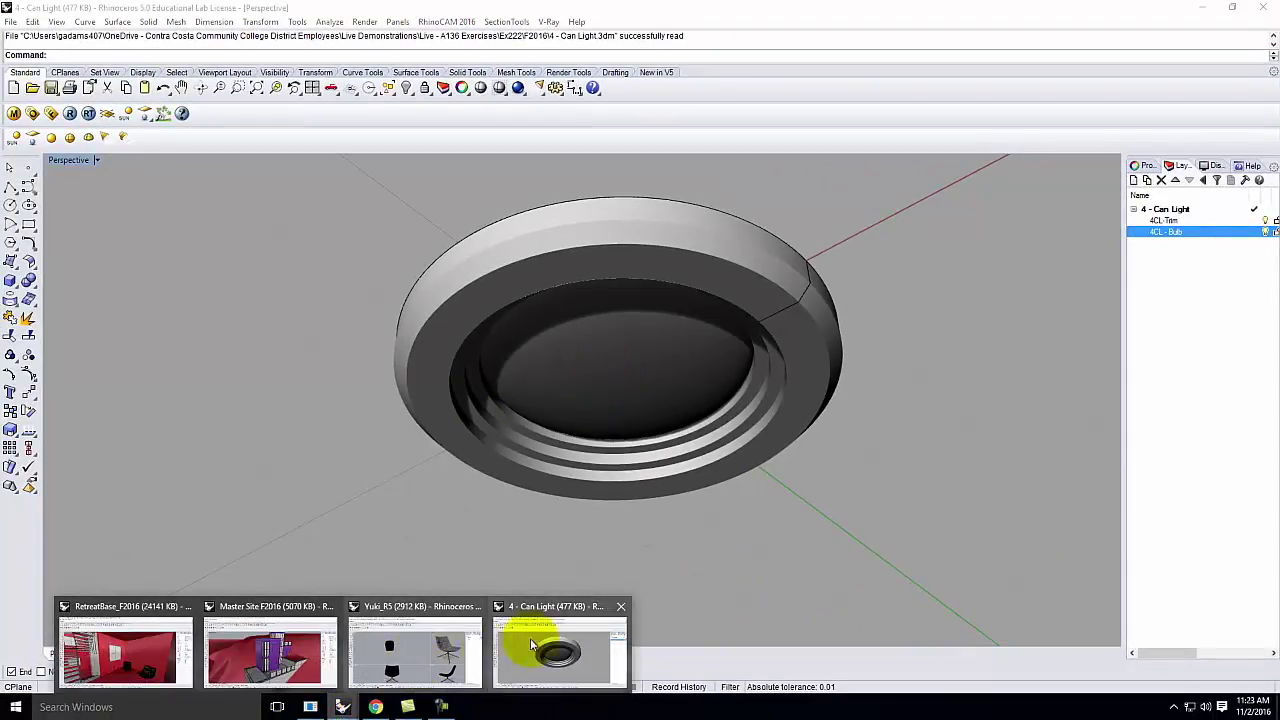
pyautogui.click(110, 651)
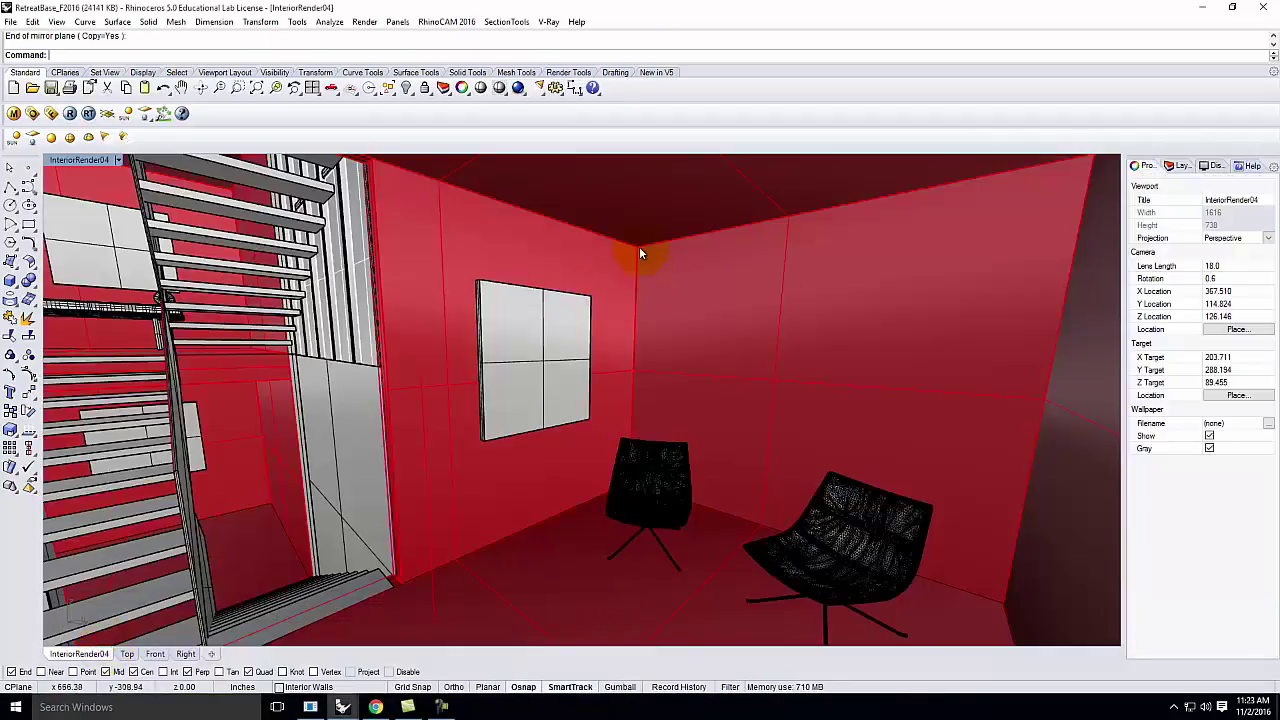
pyautogui.click(27, 22)
pyautogui.moveTo(94, 258)
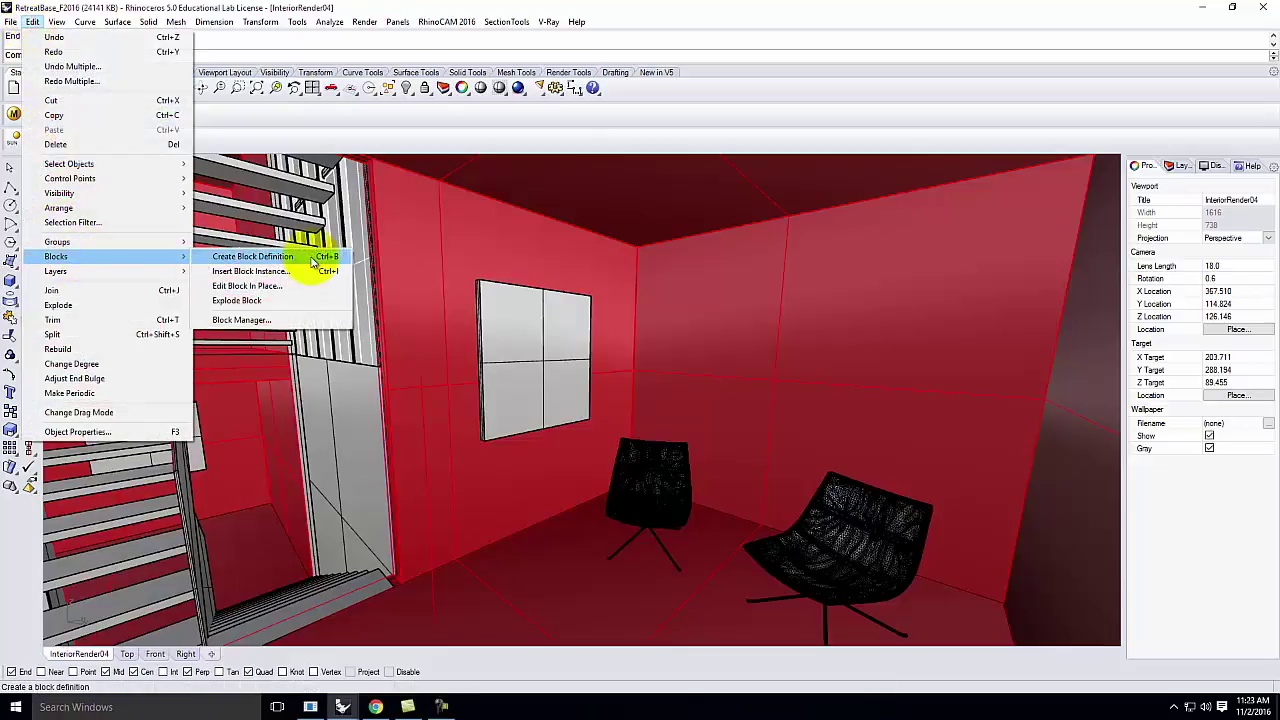
pyautogui.click(305, 271)
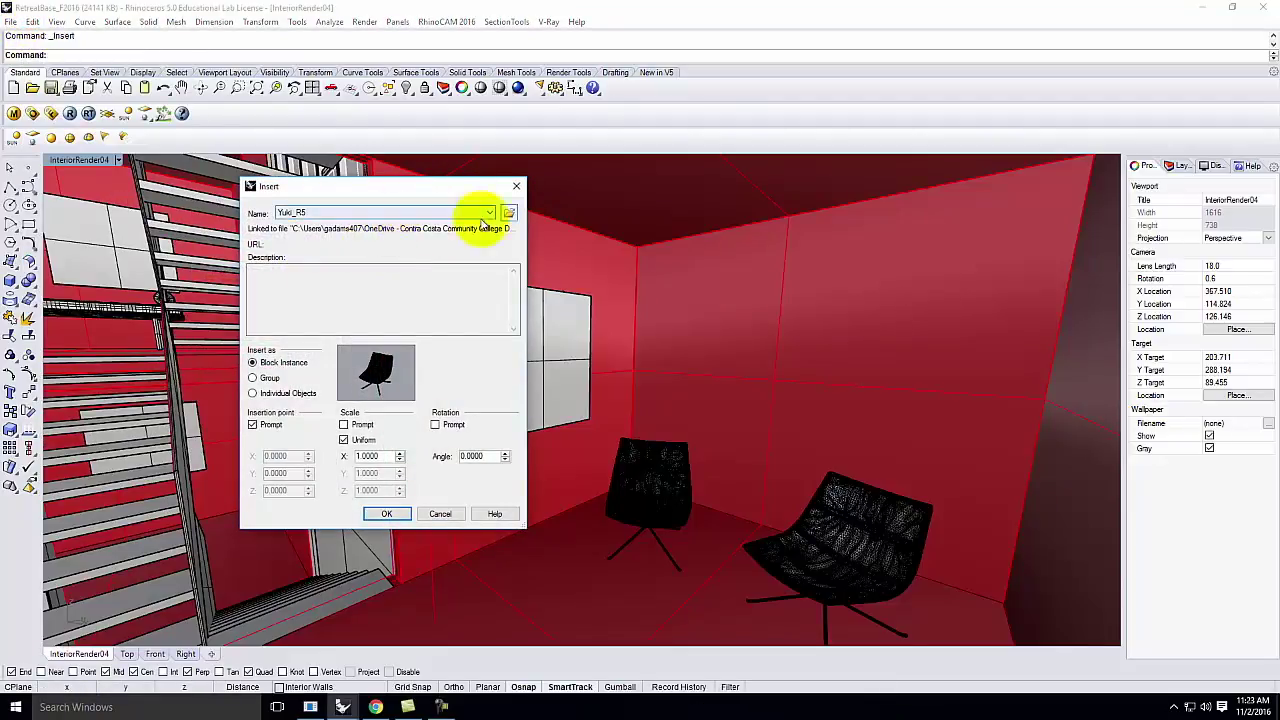
pyautogui.click(508, 213)
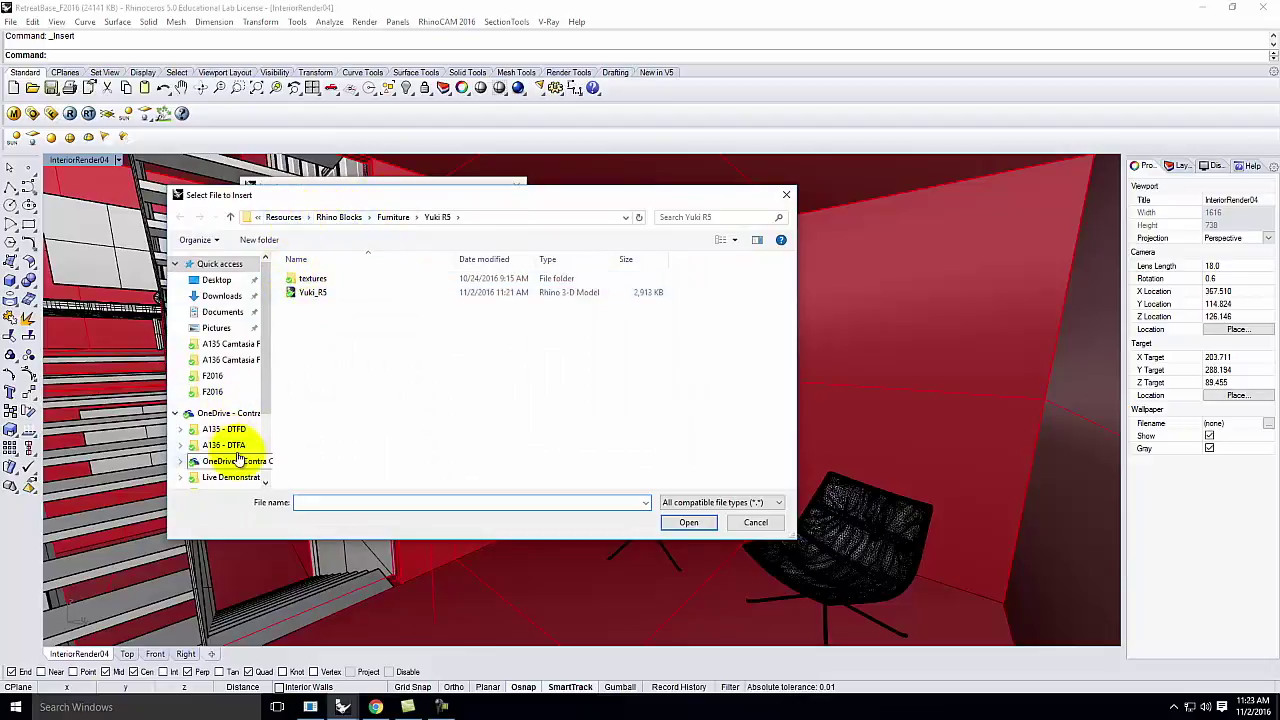
# Step: Choose 4 - Can Light from the F2016 folder of Ex222 in Live - A136 Exercises as the block file
pyautogui.click(215, 477)
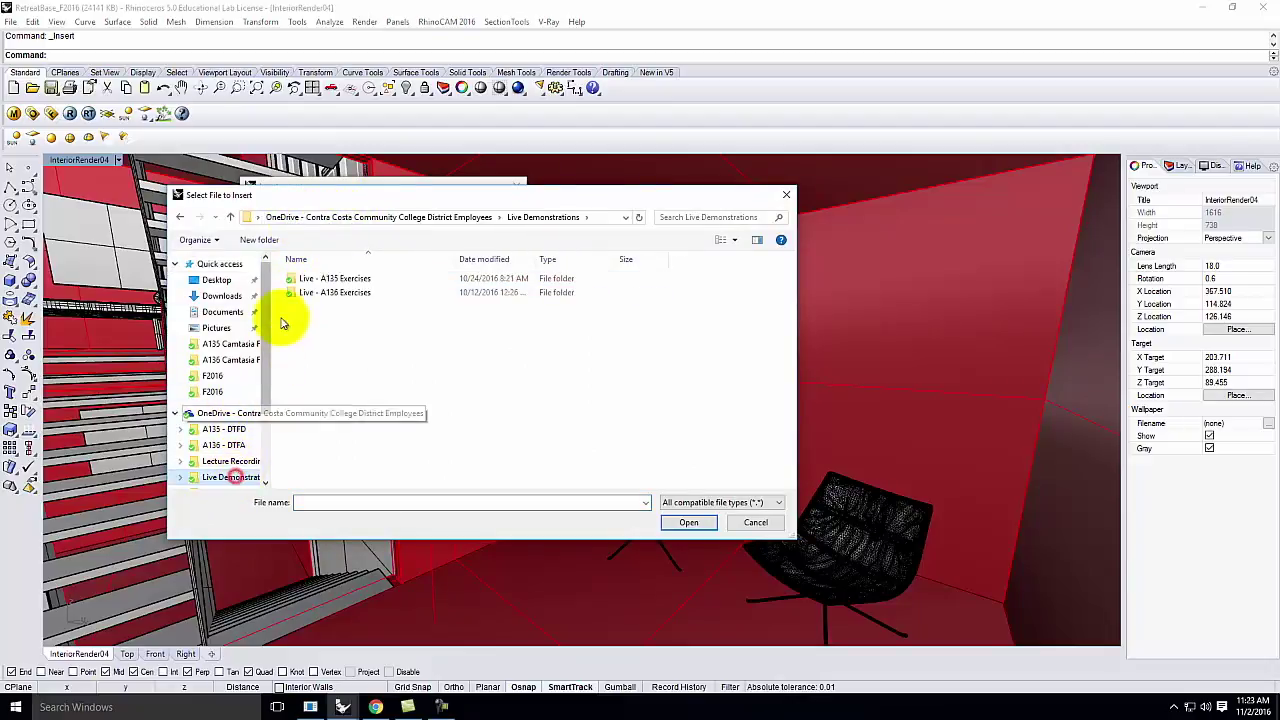
pyautogui.doubleClick(352, 293)
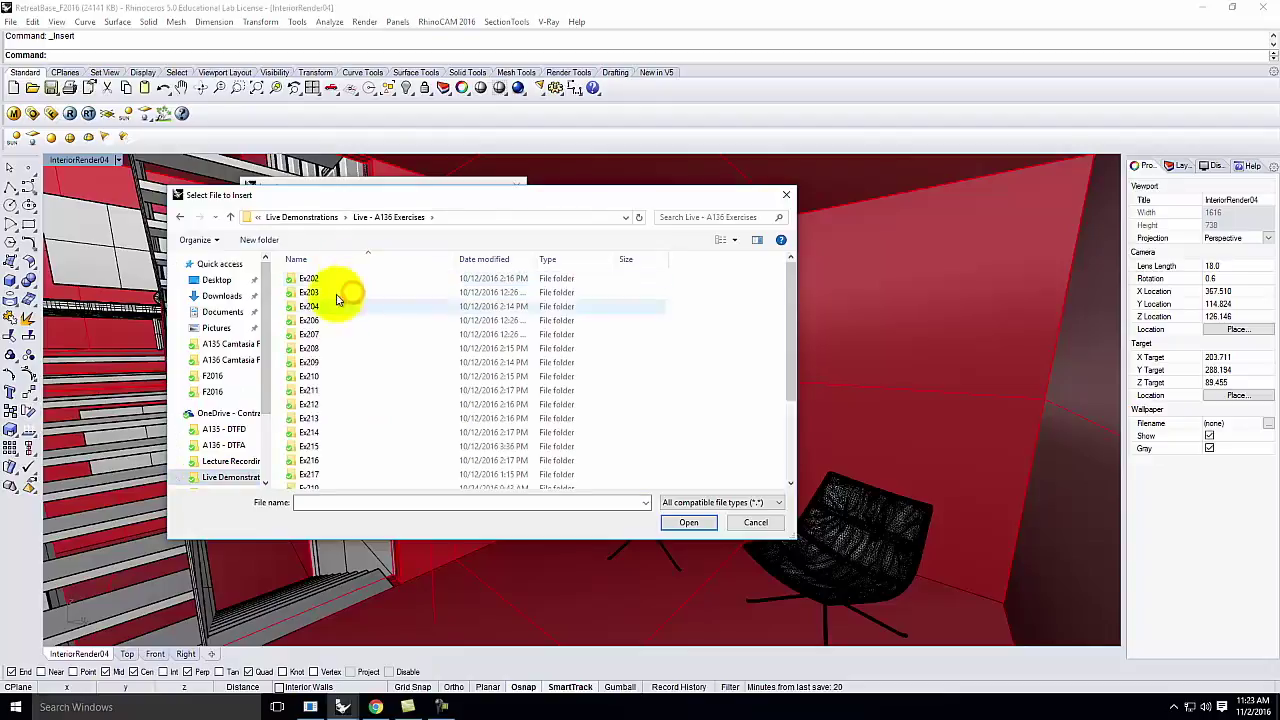
pyautogui.scroll(-3, 333, 484)
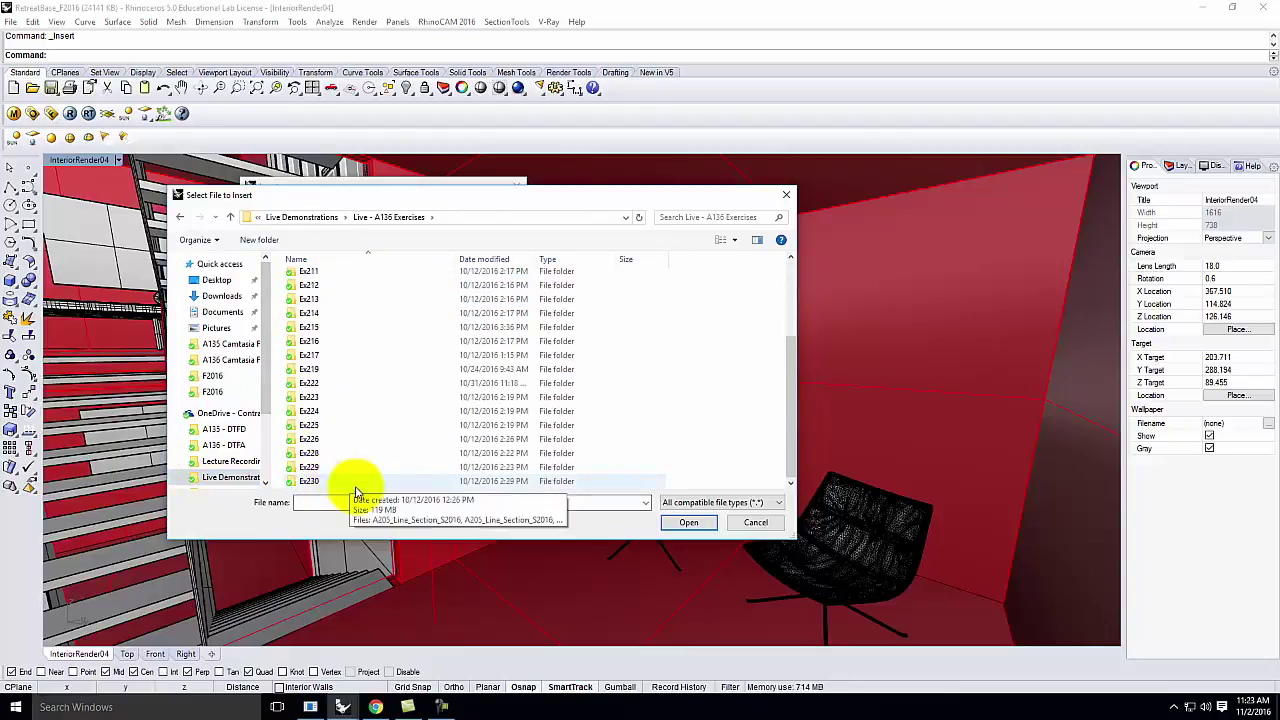
pyautogui.scroll(-1, 326, 416)
pyautogui.doubleClick(329, 383)
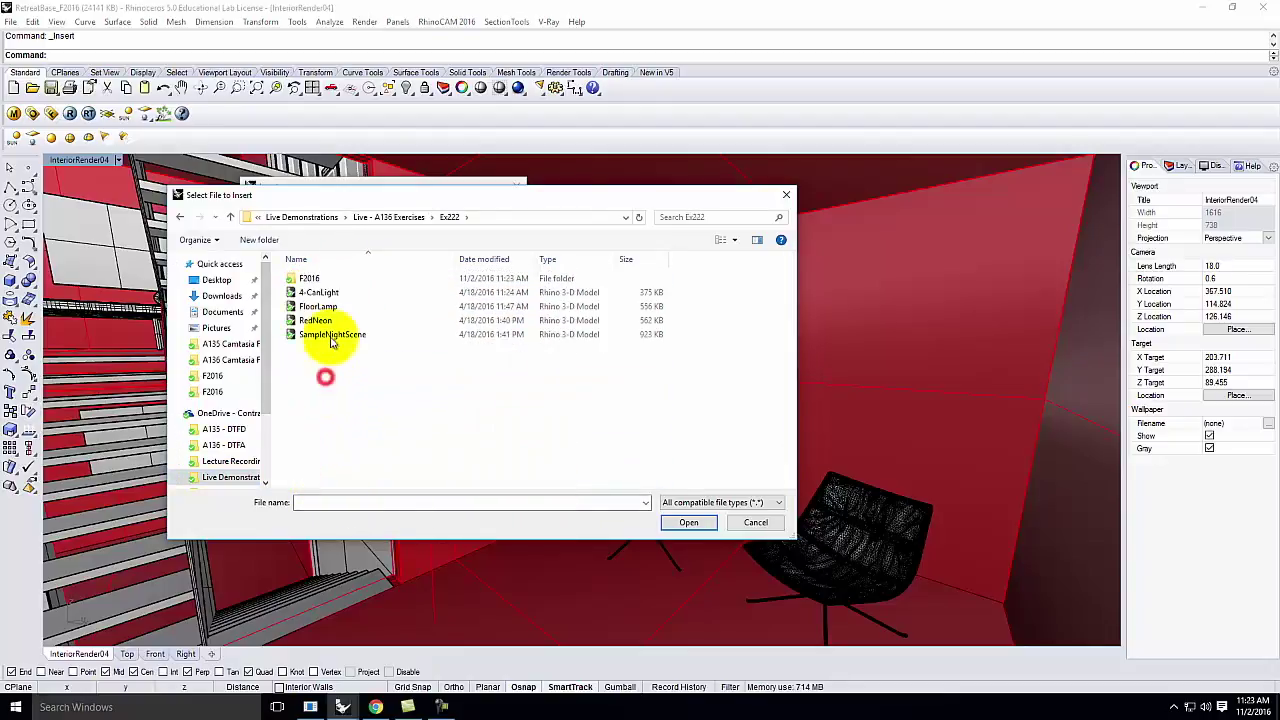
pyautogui.click(326, 293)
pyautogui.doubleClick(310, 278)
pyautogui.click(320, 278)
pyautogui.click(692, 522)
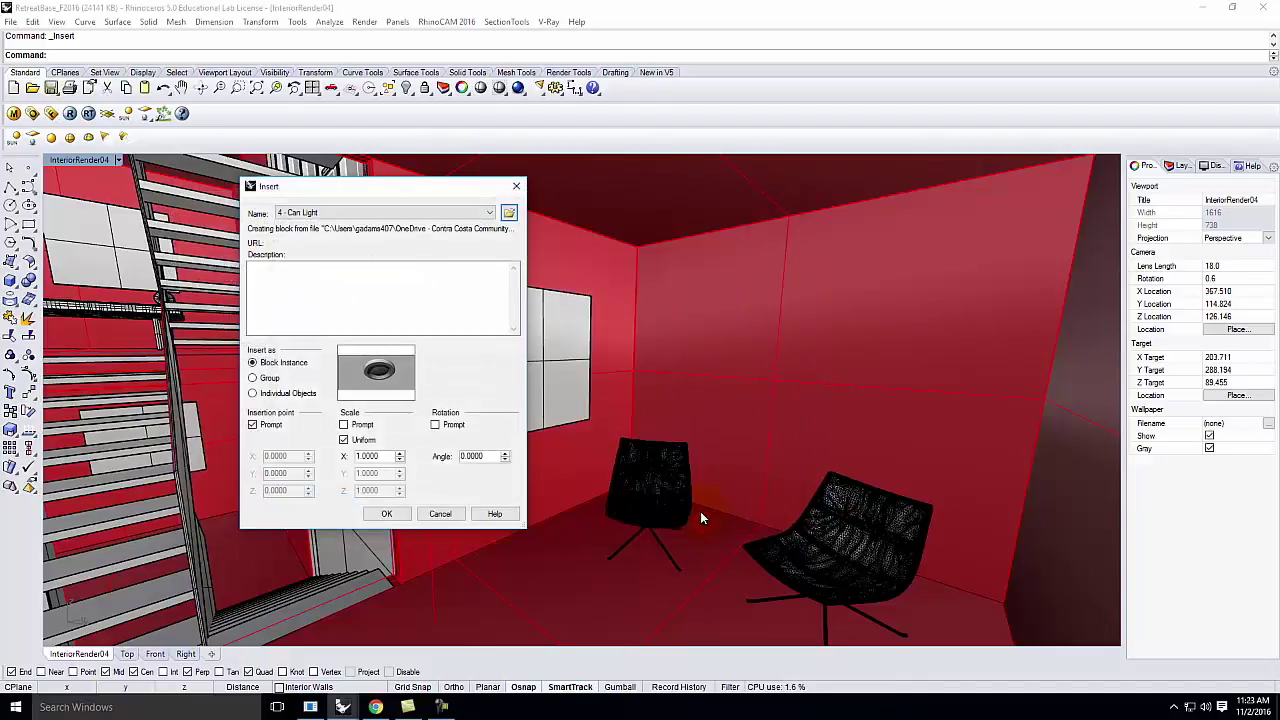
# Step: Insert the can light as a linked block with Reference layer style at the room's ceiling corner beside the window
pyautogui.click(386, 513)
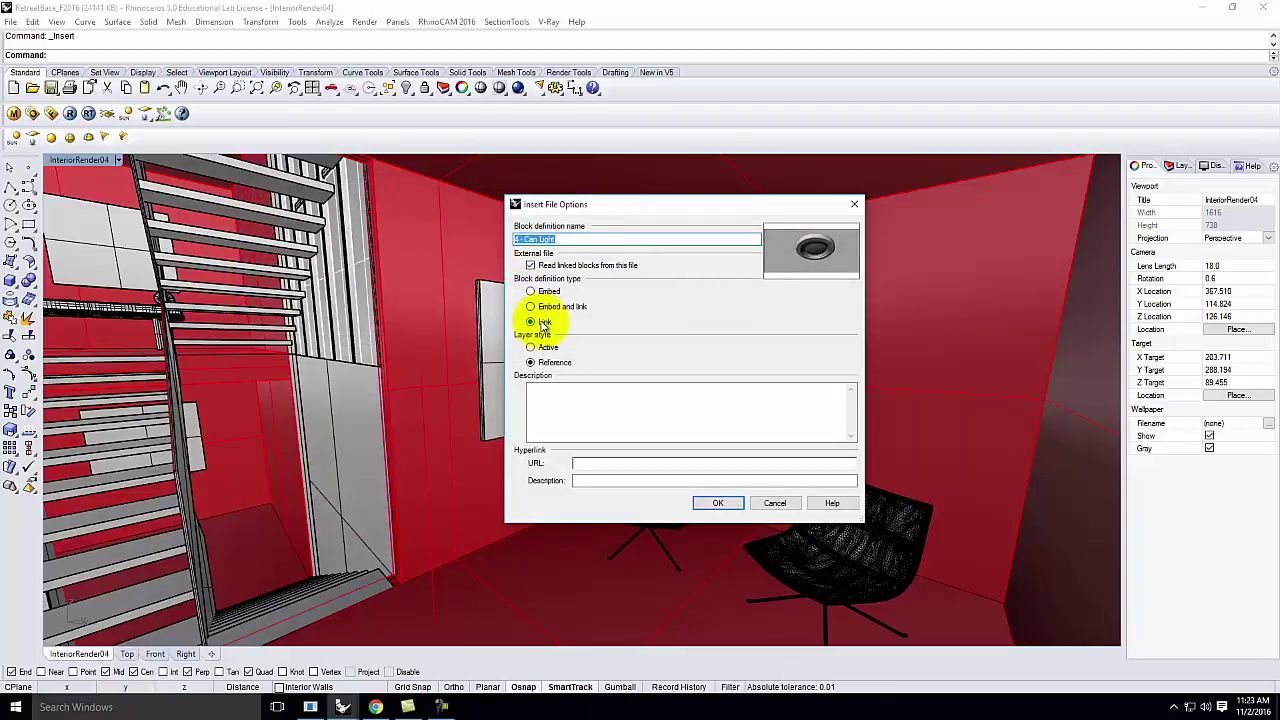
pyautogui.click(718, 504)
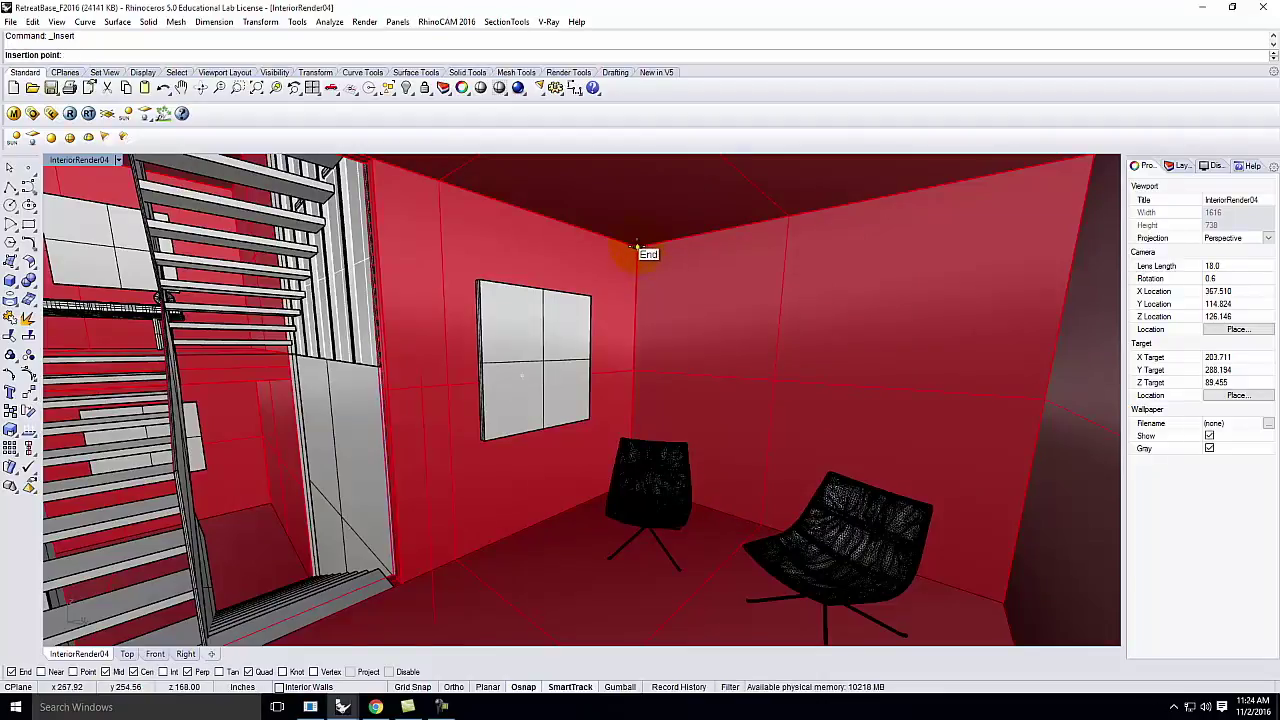
pyautogui.click(636, 246)
pyautogui.scroll(6, 638, 250)
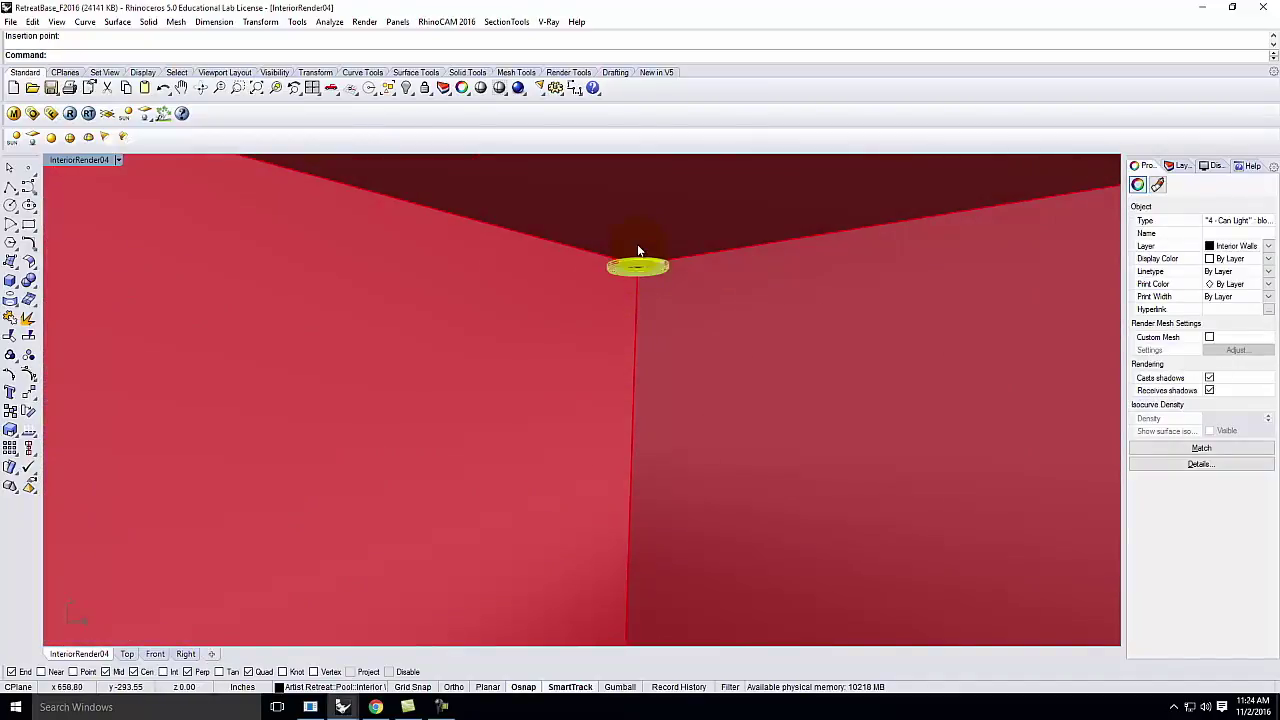
pyautogui.scroll(-2, 619, 288)
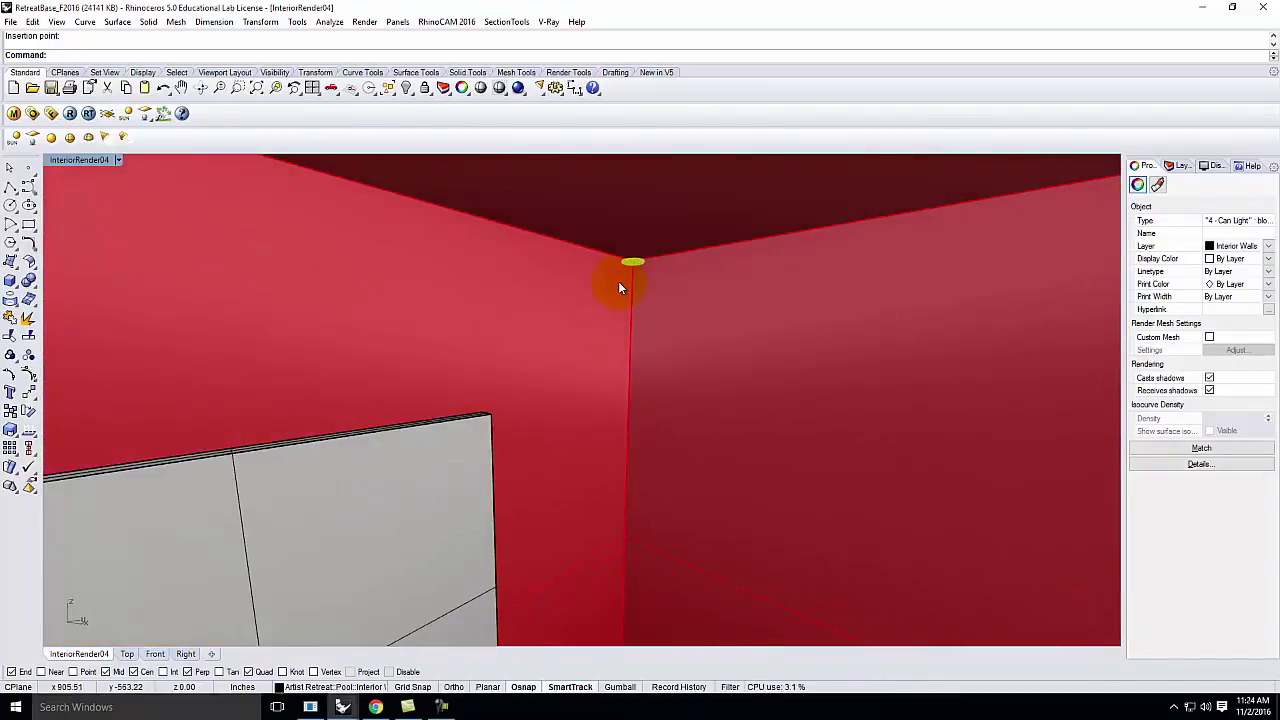
# Step: Move the can light 2' away from the room's upper wall in the Top view
pyautogui.doubleClick(101, 160)
pyautogui.scroll(6, 443, 194)
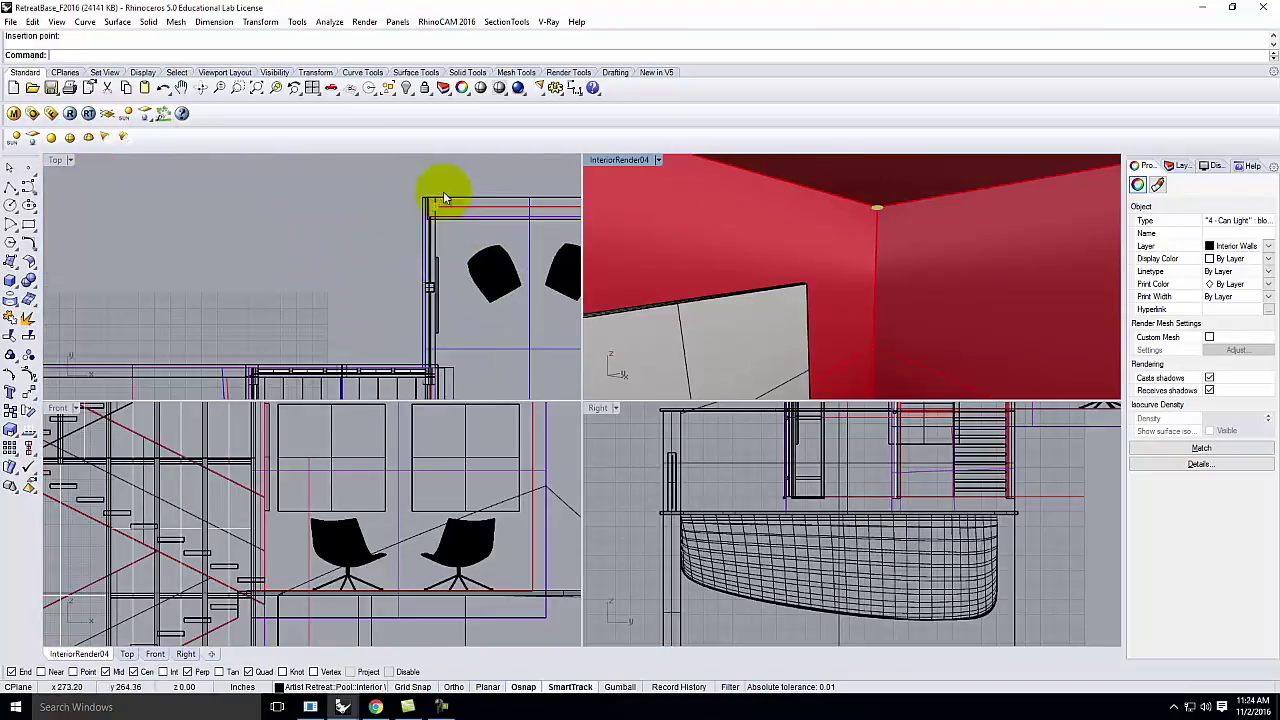
pyautogui.scroll(3, 380, 189)
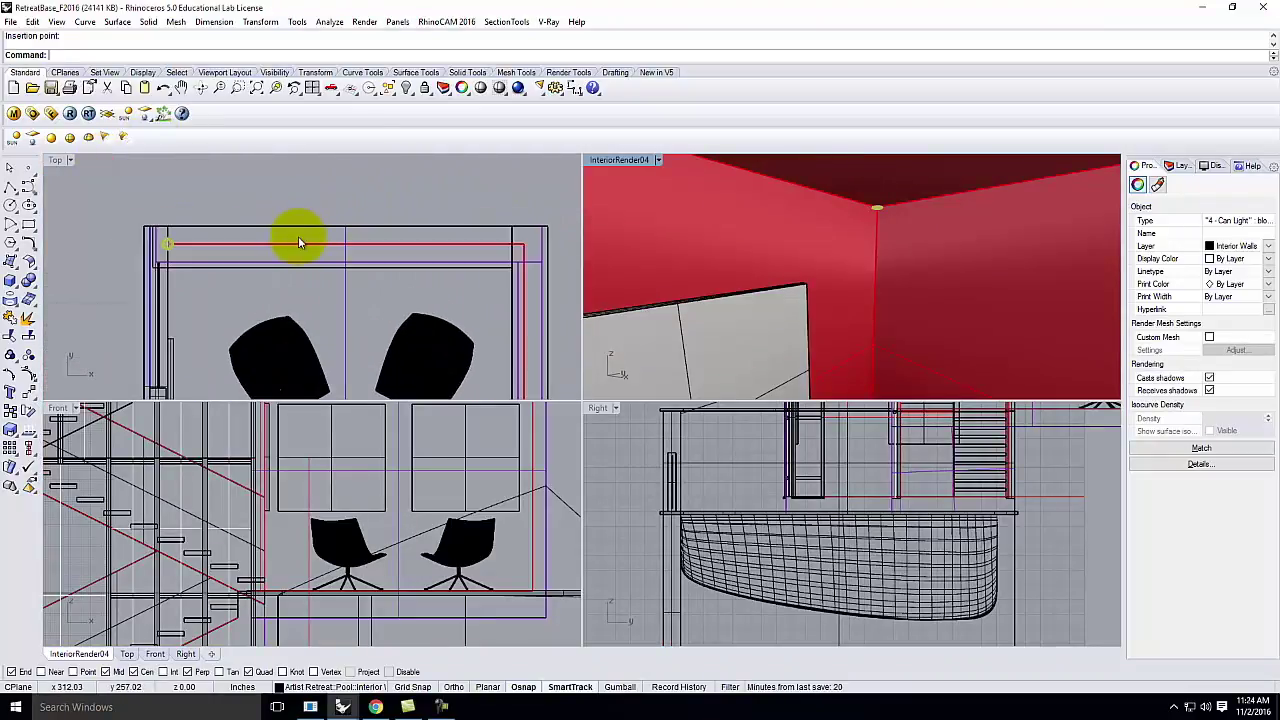
pyautogui.press('Return')
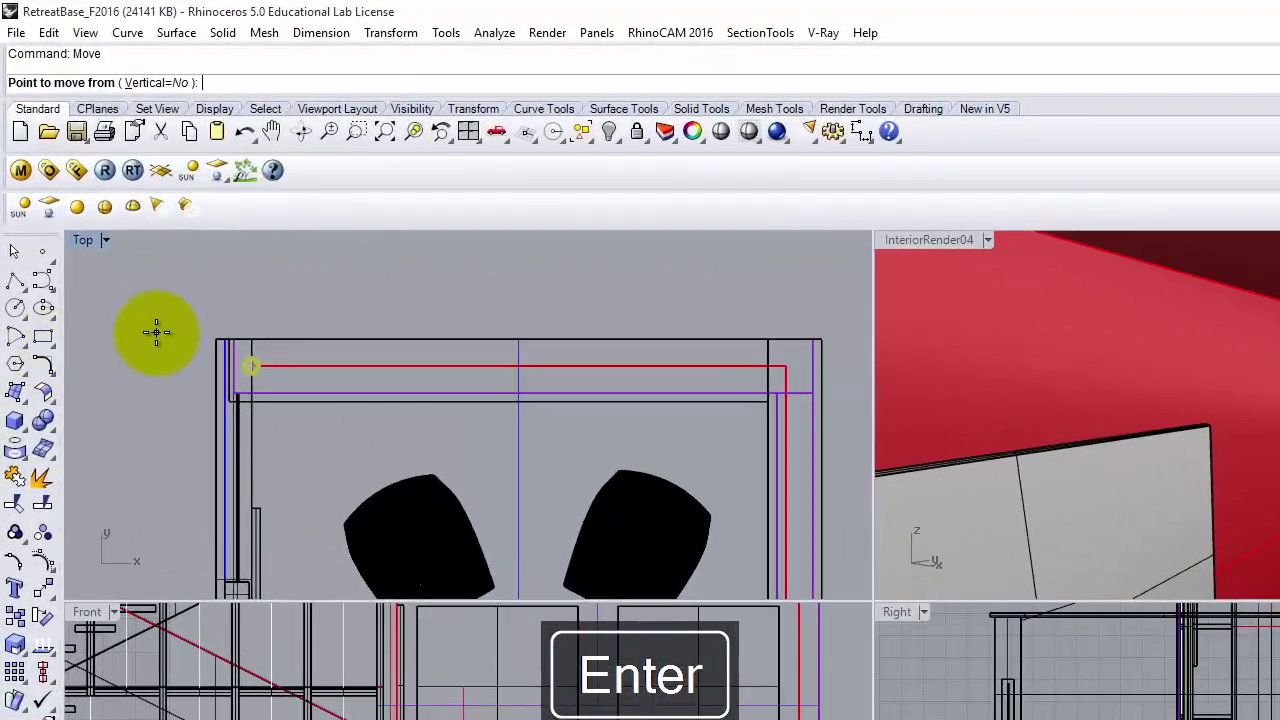
pyautogui.click(155, 331)
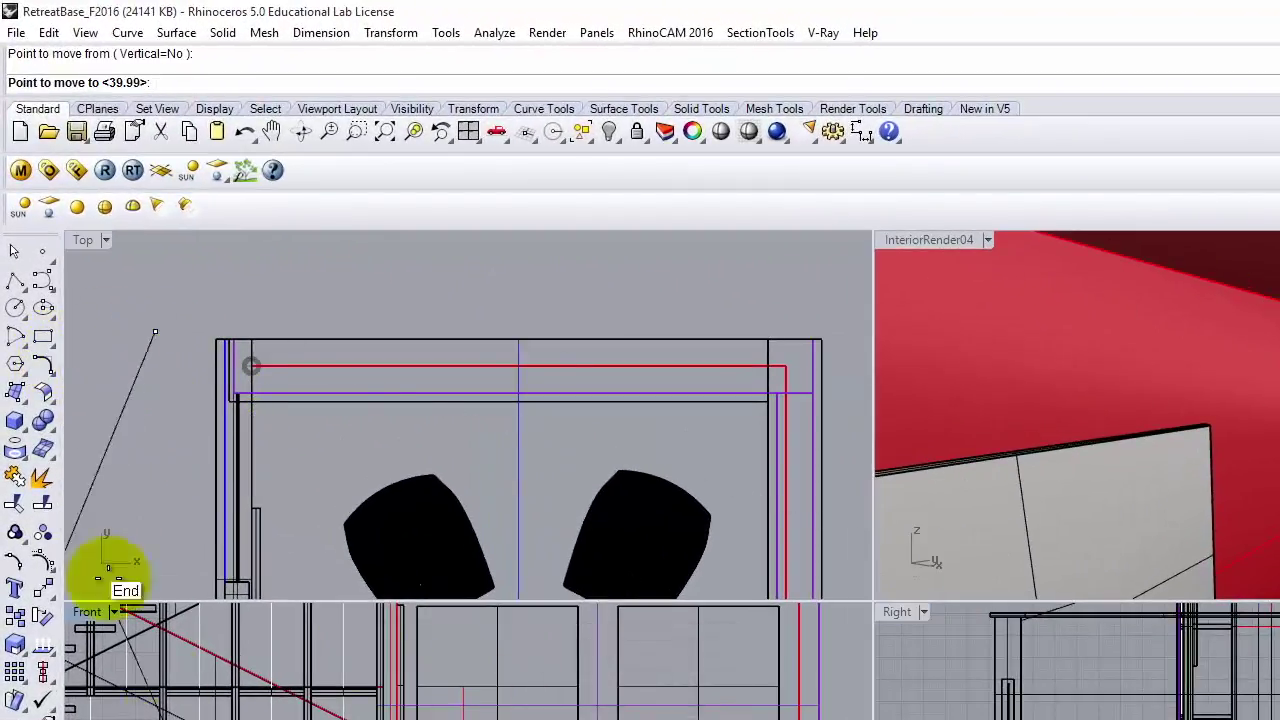
pyautogui.write("2'")
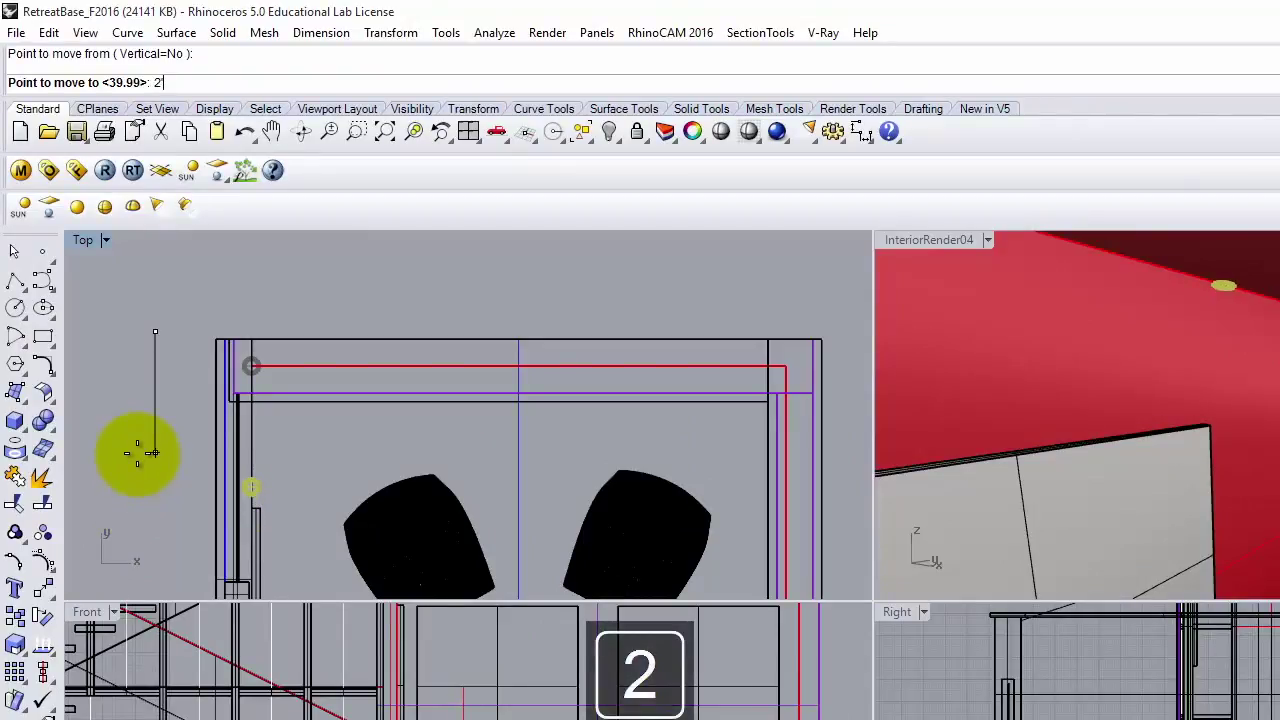
pyautogui.press('Return')
# Step: Move the can light another 2' horizontally in plan, away from the left wall and into the room
pyautogui.rightClick(137, 455)
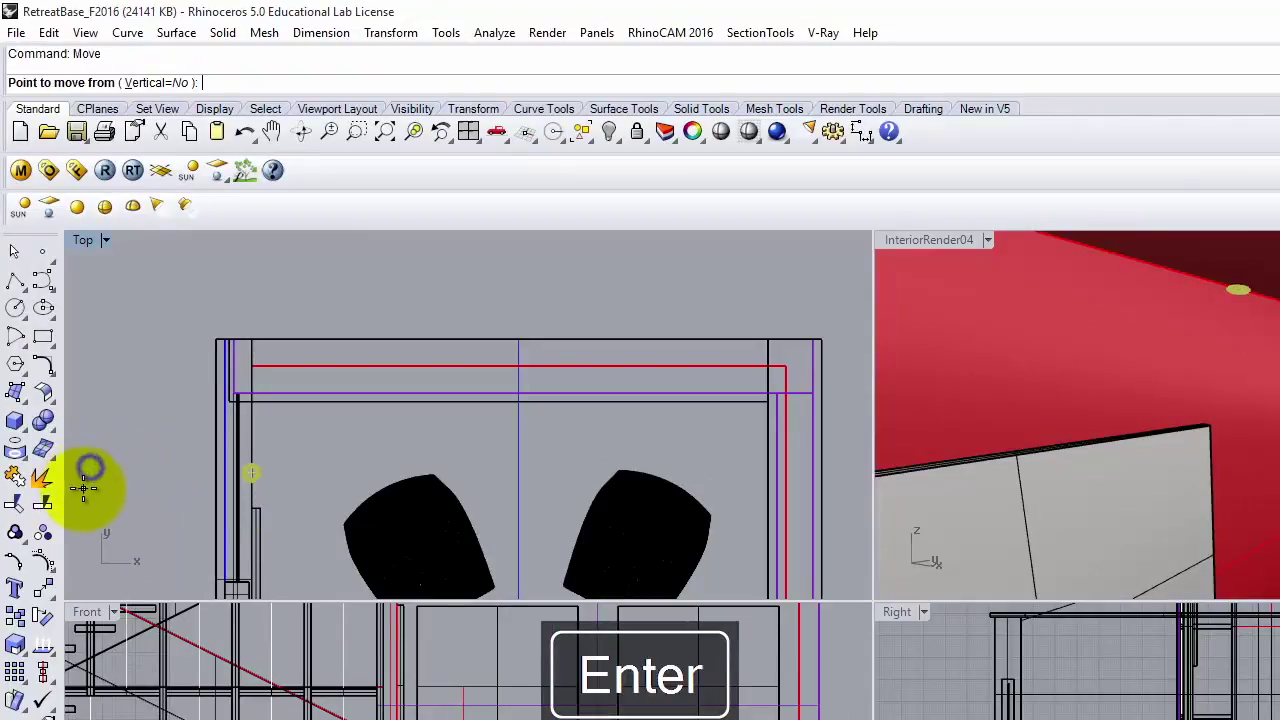
pyautogui.click(86, 484)
pyautogui.write("2'")
pyautogui.press('Return')
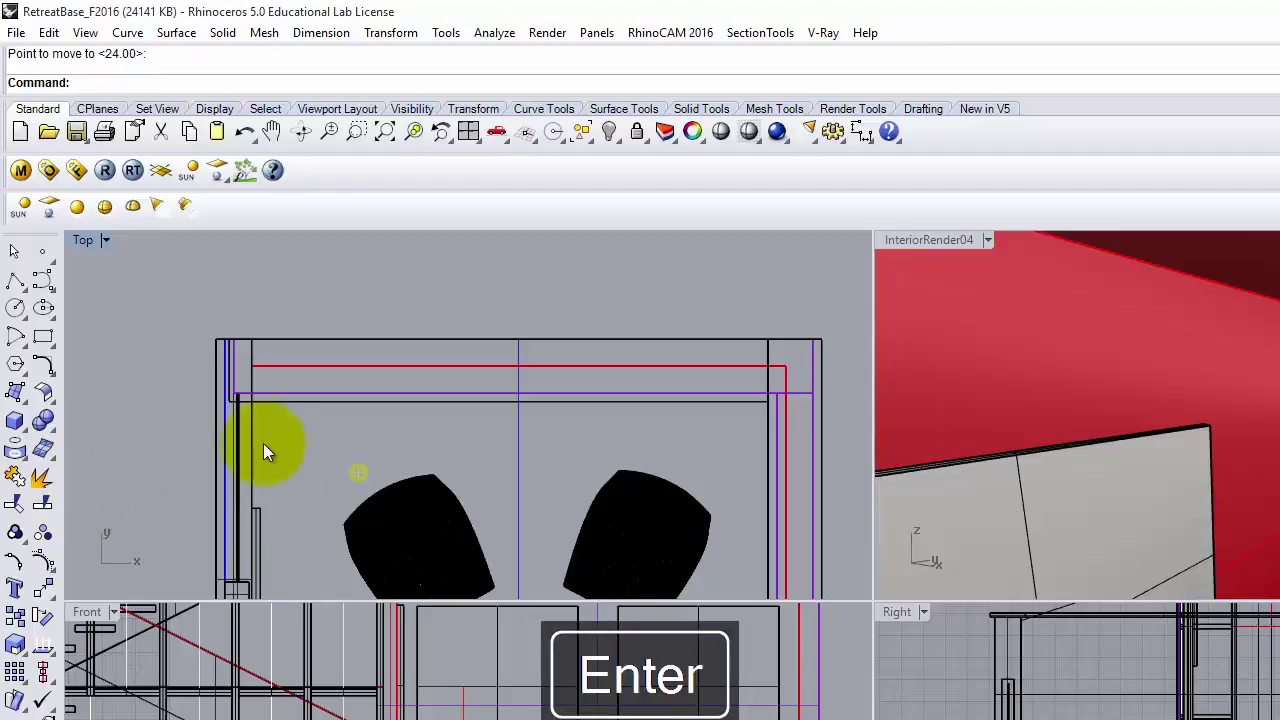
pyautogui.scroll(-2, 169, 376)
pyautogui.scroll(2, 389, 450)
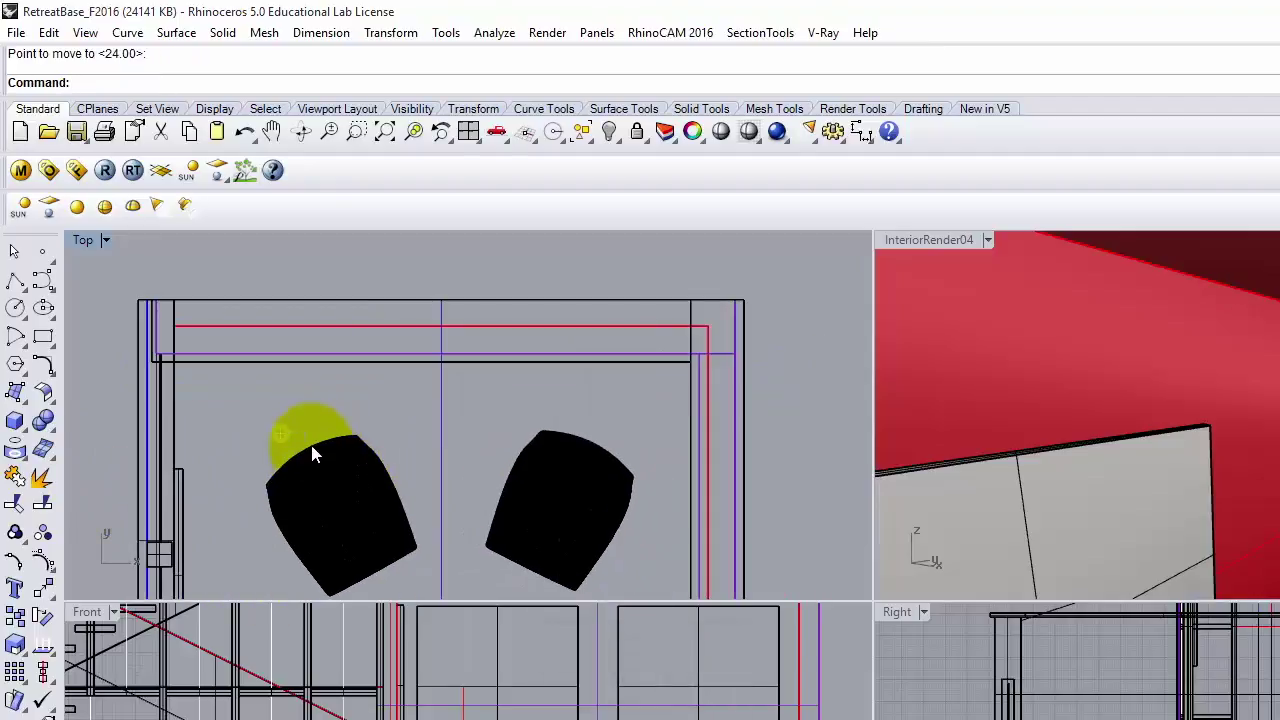
pyautogui.press('Return')
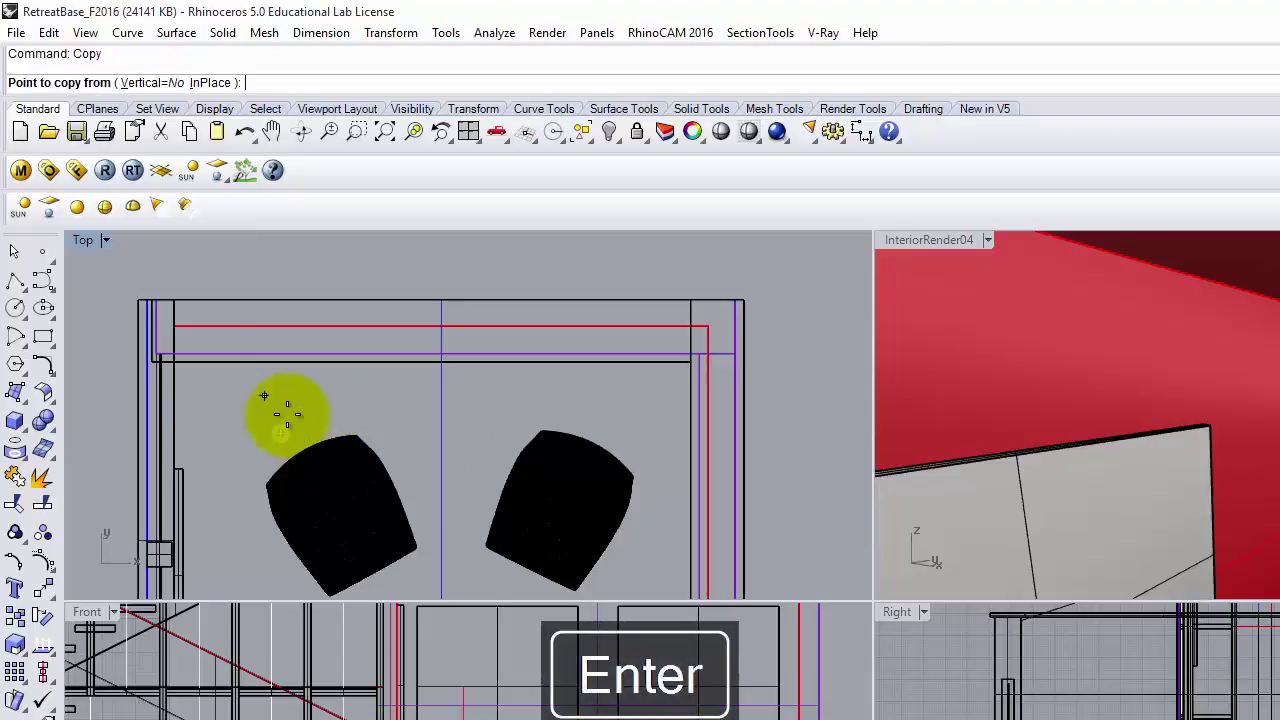
pyautogui.scroll(-3, 260, 355)
pyautogui.scroll(1, 391, 263)
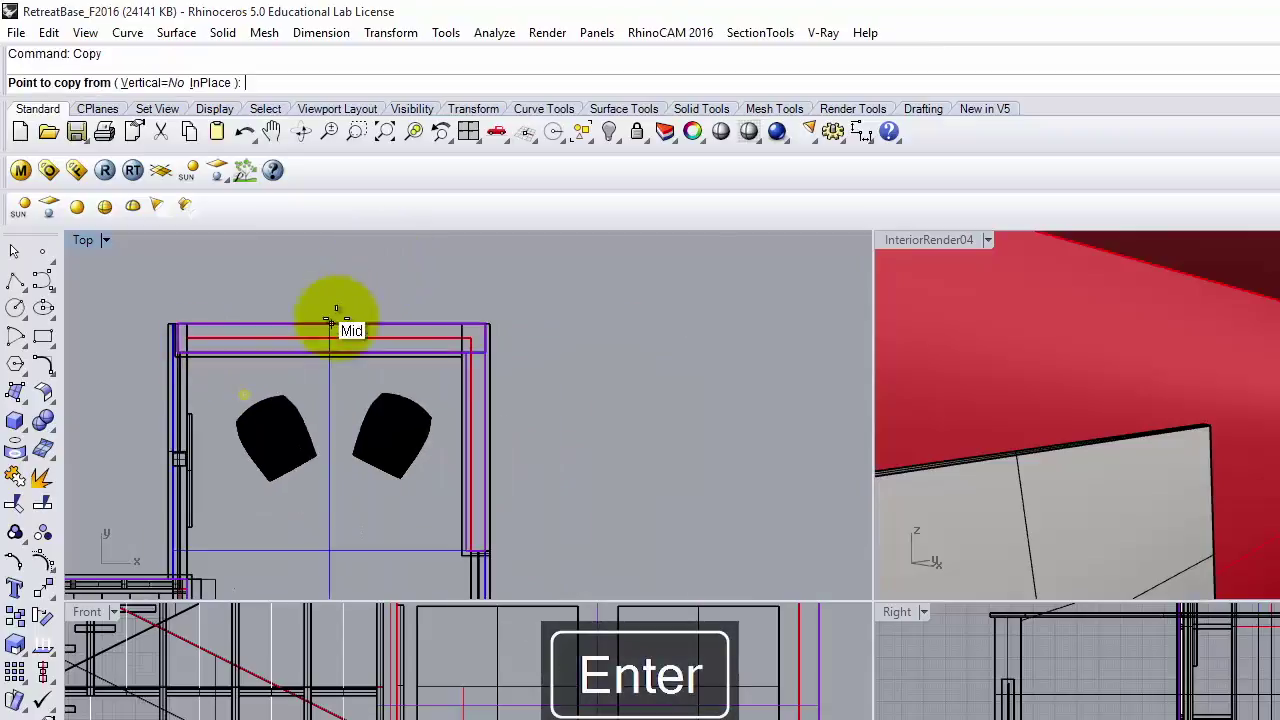
pyautogui.press('Escape')
# Step: Mirror a copy of the can light across the room's vertical centerline in plan, starting from the upper wall's midpoint
pyautogui.write('Mirror')
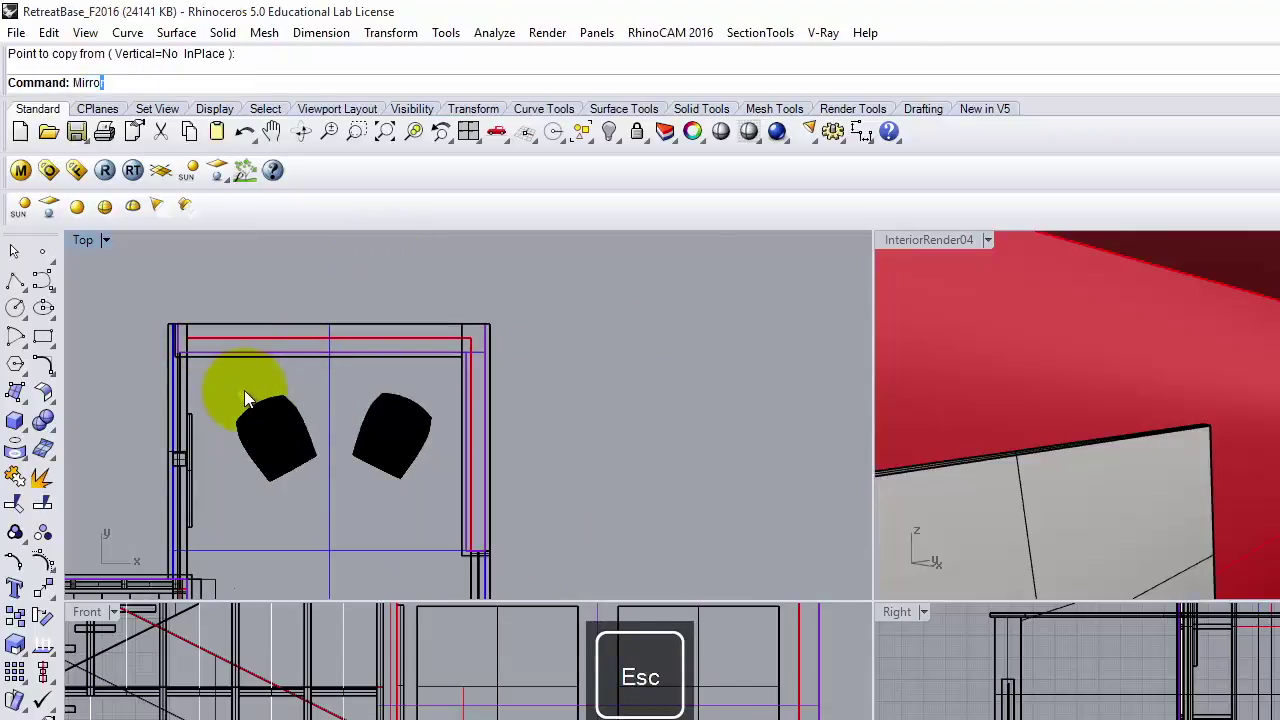
pyautogui.press('Return')
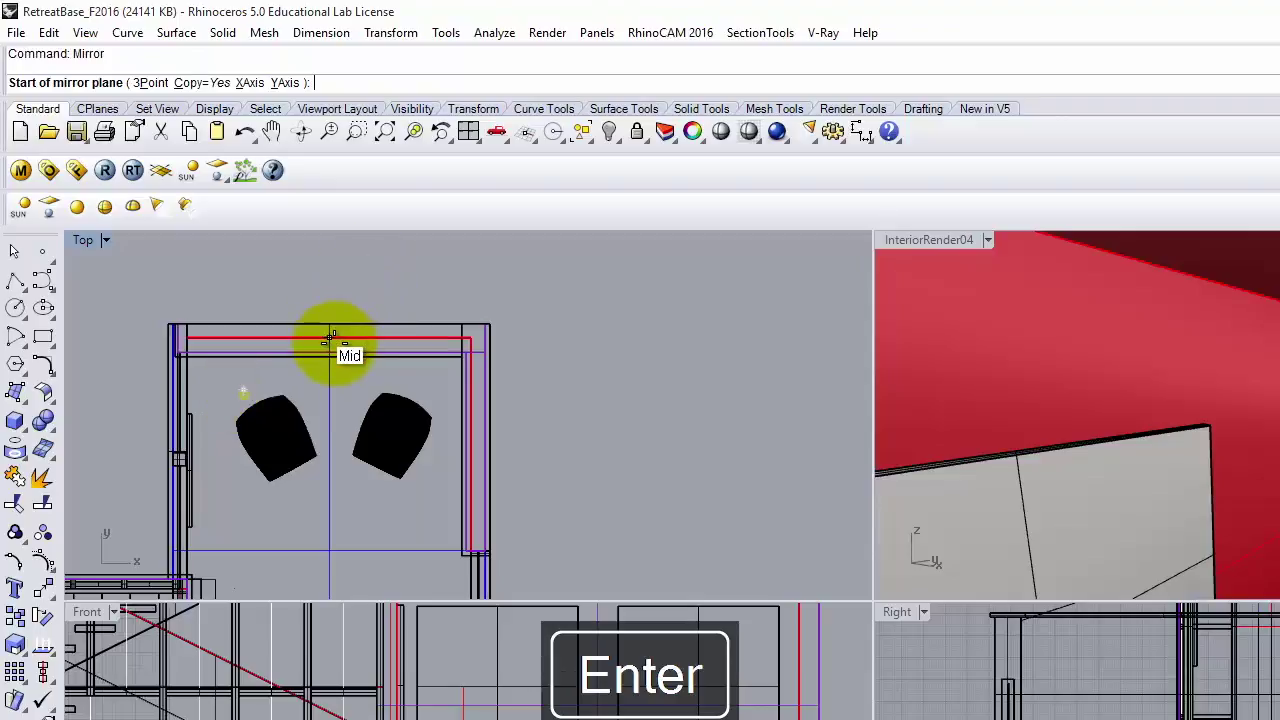
pyautogui.click(330, 340)
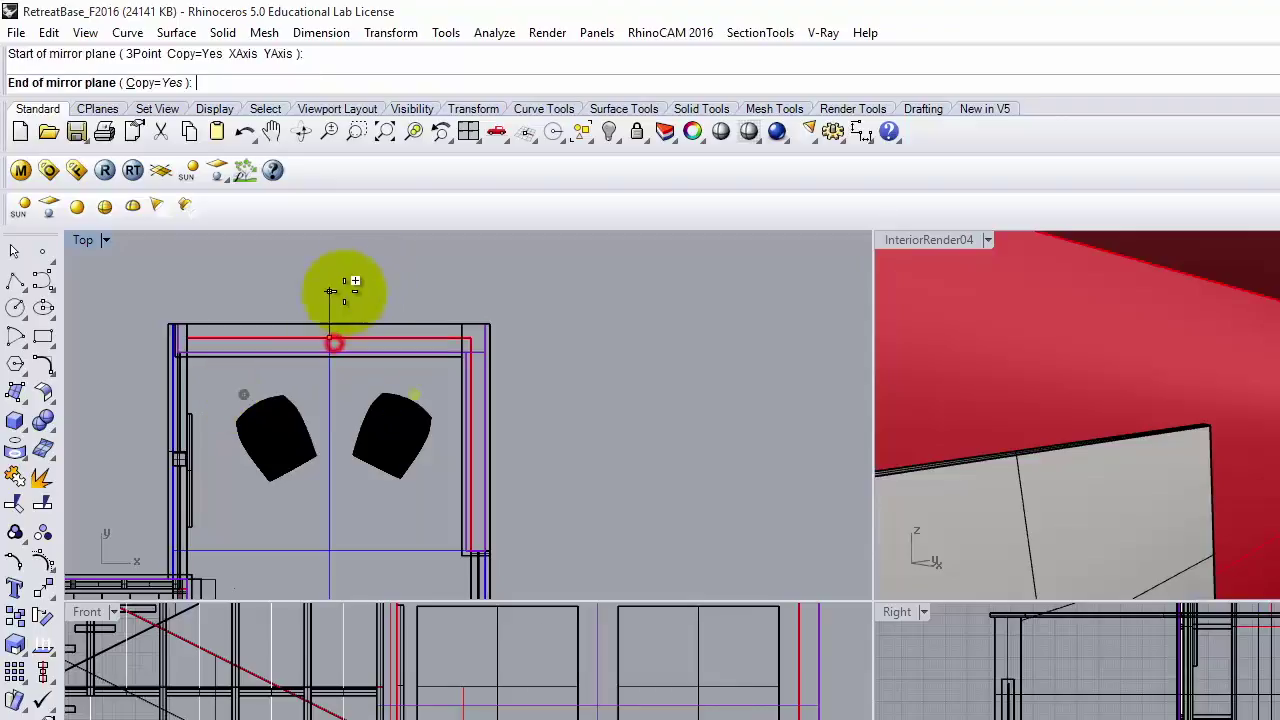
pyautogui.click(341, 279)
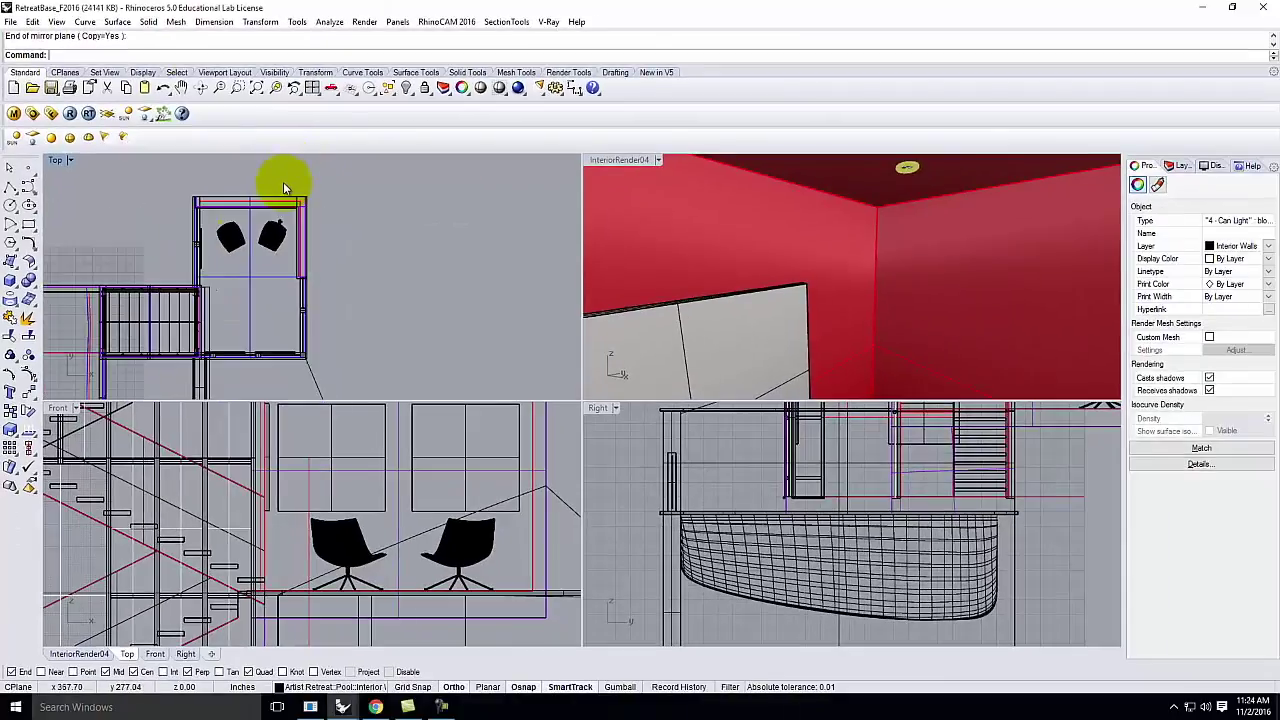
# Step: Select both can lights and mirror copies across the room's horizontal centerline, starting from the right wall's endpoint
pyautogui.scroll(2, 393, 308)
pyautogui.moveTo(600, 276); pyautogui.dragTo(630, 278, button='right')
pyautogui.moveTo(703, 300); pyautogui.dragTo(806, 298, button='right')
pyautogui.keyDown('shift'); pyautogui.click(285, 226); pyautogui.keyUp('shift')
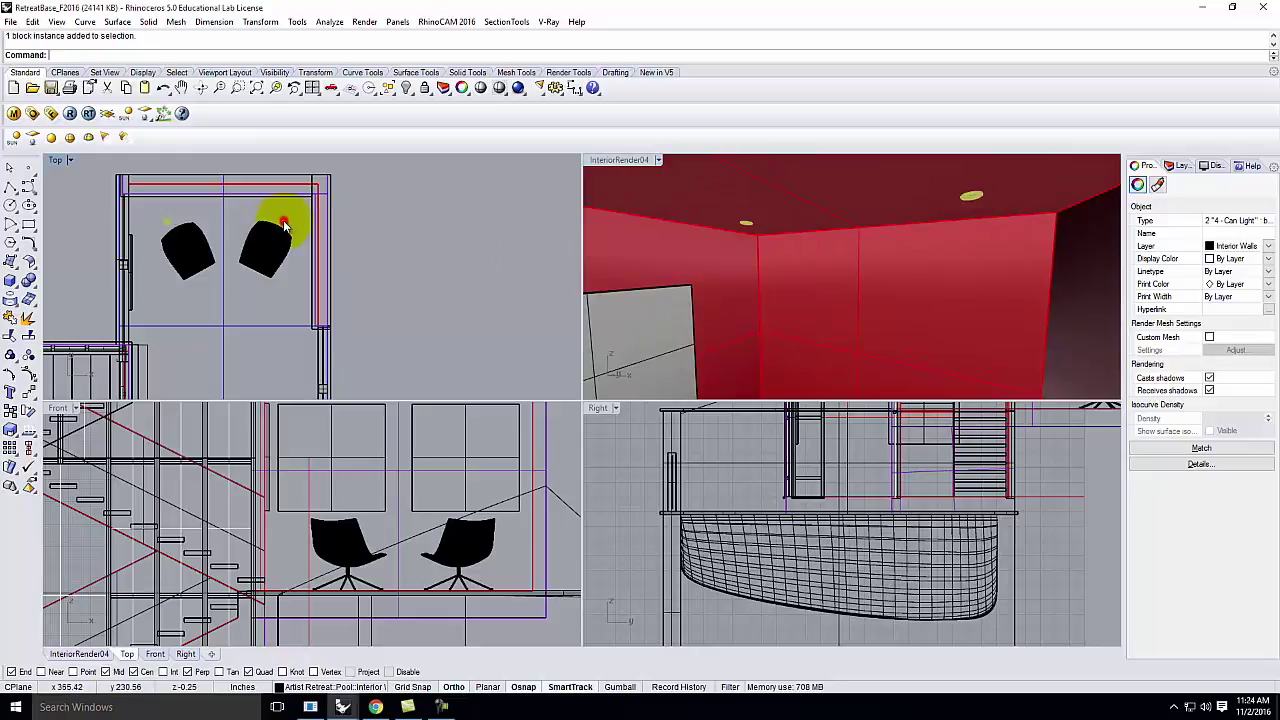
pyautogui.scroll(-3, 290, 225)
pyautogui.press('Return')
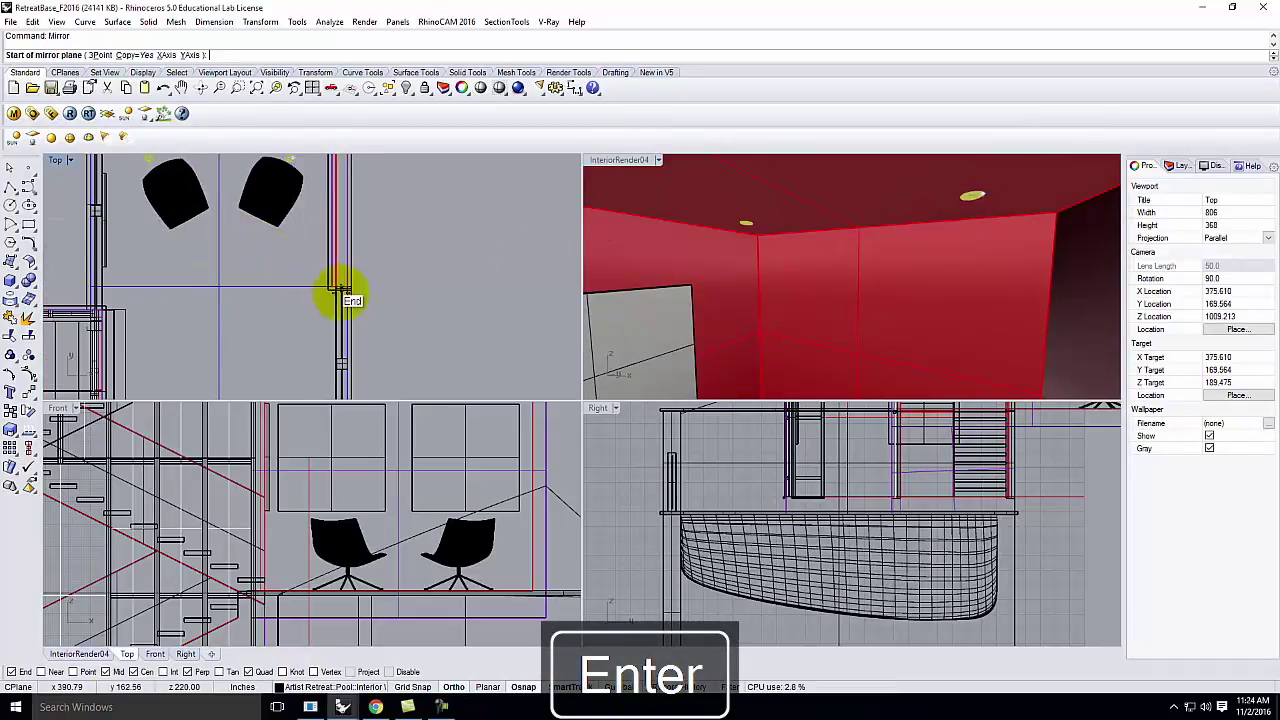
pyautogui.scroll(3, 340, 283)
pyautogui.click(340, 283)
pyautogui.scroll(-3, 337, 277)
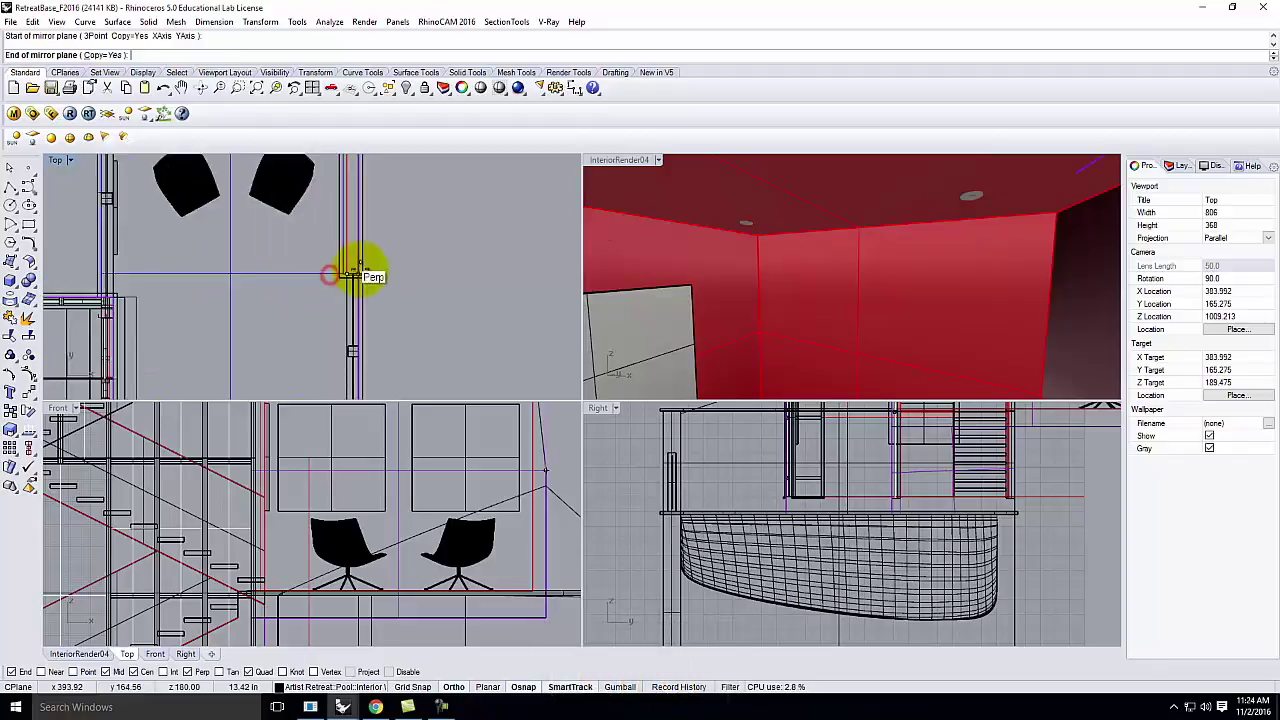
pyautogui.click(240, 258)
# Step: Copy the two lower can lights straight up in plan to form a middle row near the room's horizontal centerline
pyautogui.scroll(-3, 258, 320)
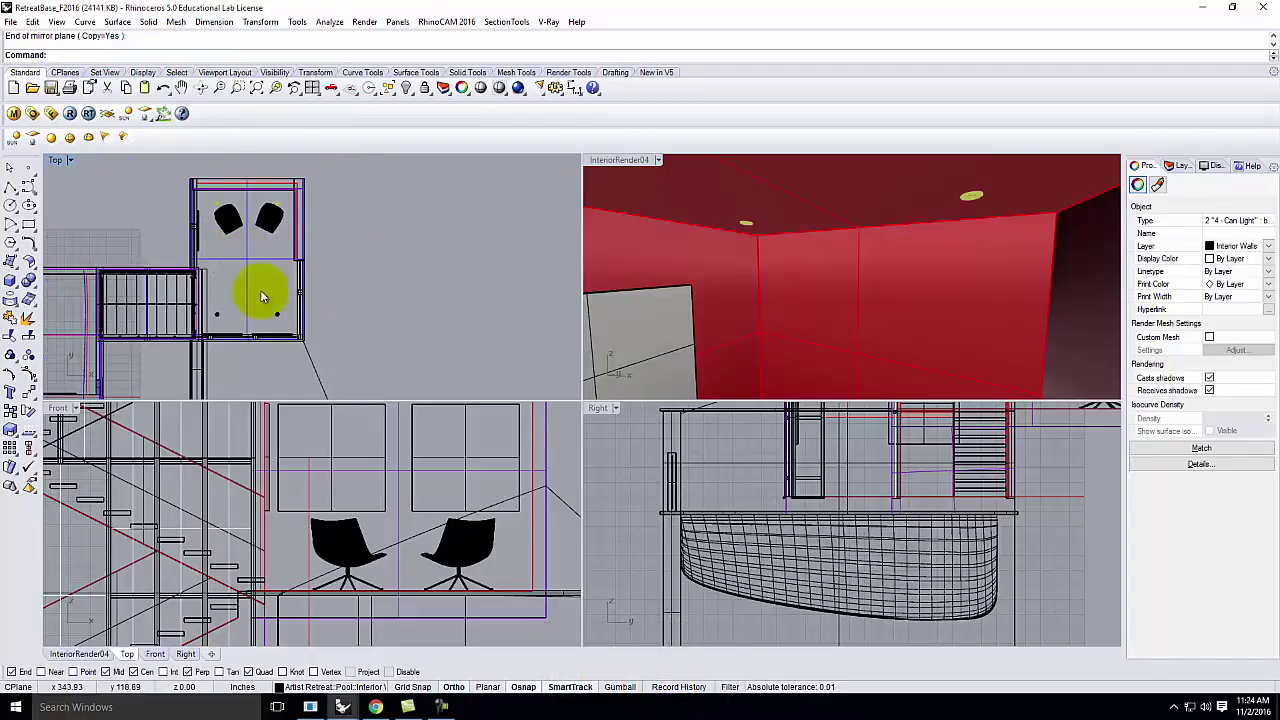
pyautogui.scroll(3, 262, 313)
pyautogui.click(163, 312)
pyautogui.click(303, 313)
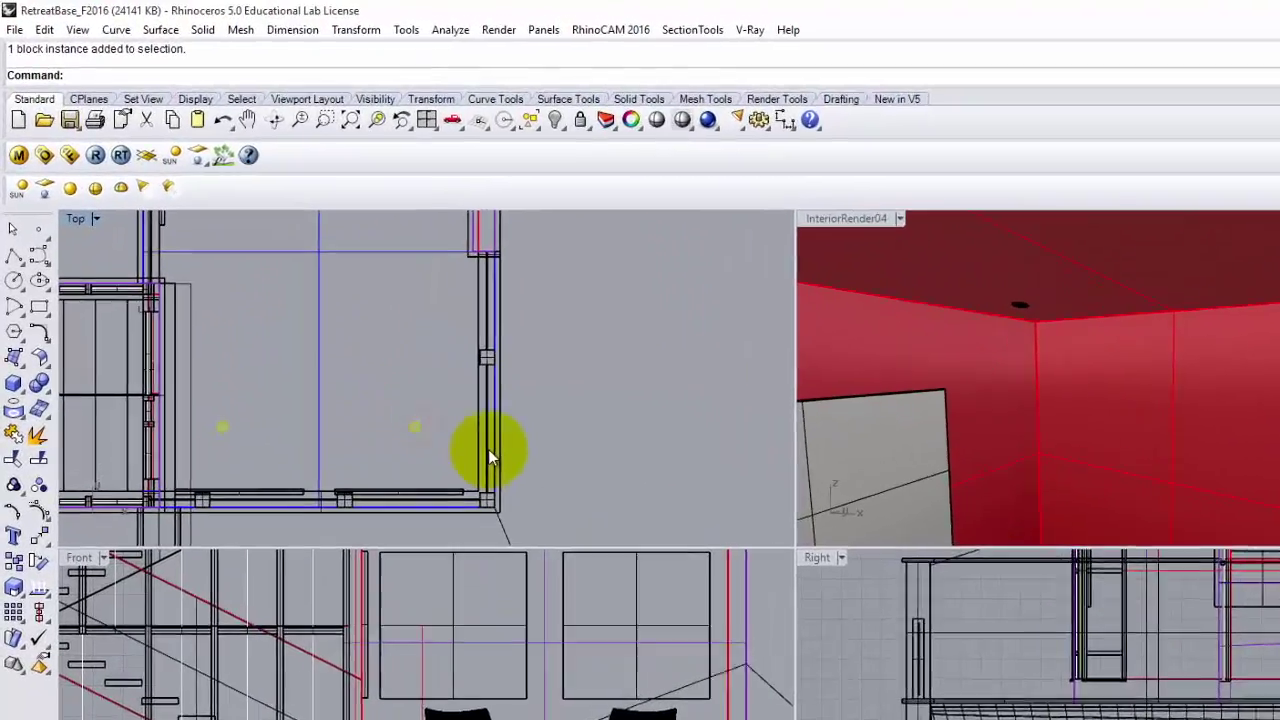
pyautogui.write('Copy')
pyautogui.press('Return')
pyautogui.click(706, 497)
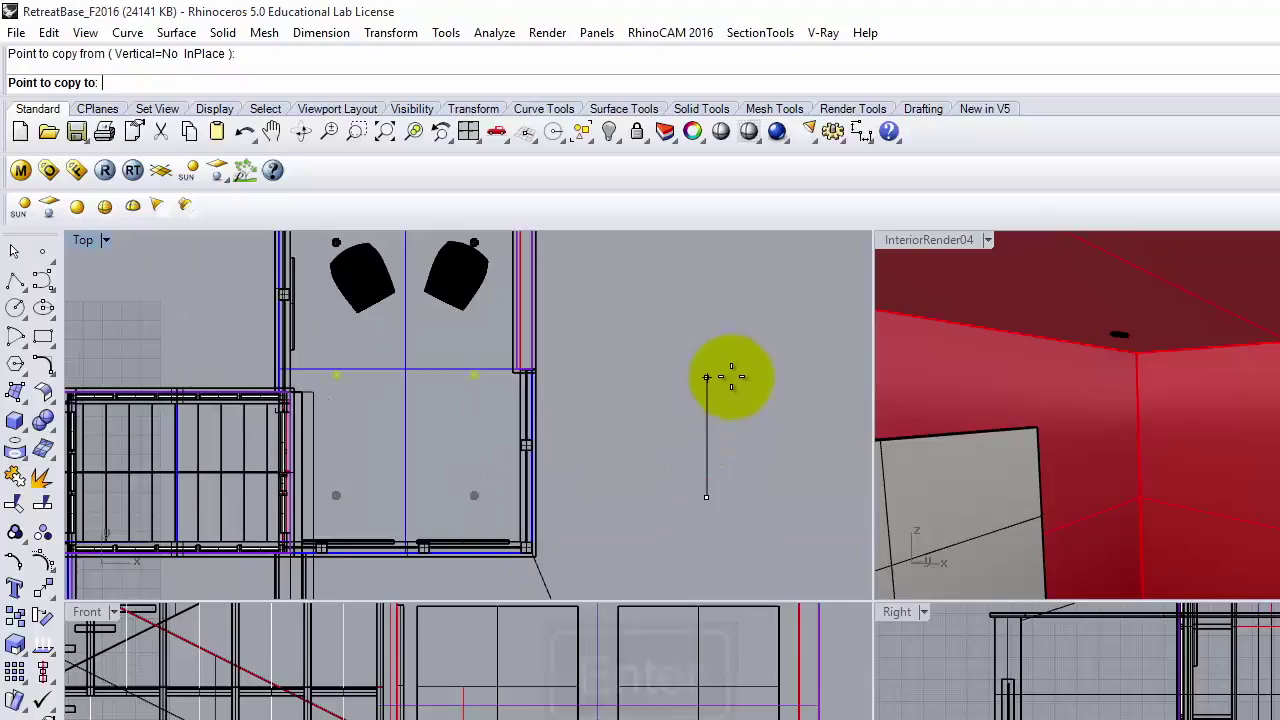
pyautogui.click(731, 375)
pyautogui.press('Escape')
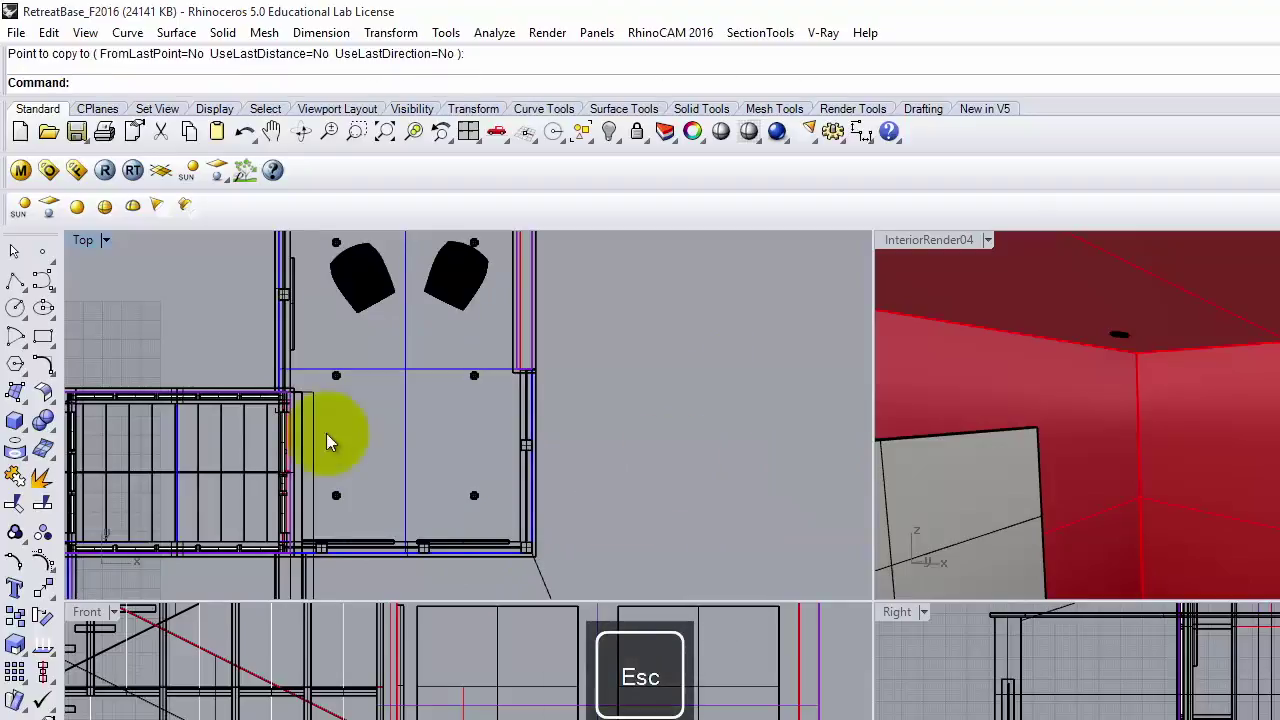
# Step: Save the RetreatBase_F2016 model and switch to the open Master Site F2016 file
pyautogui.scroll(-1, 378, 458)
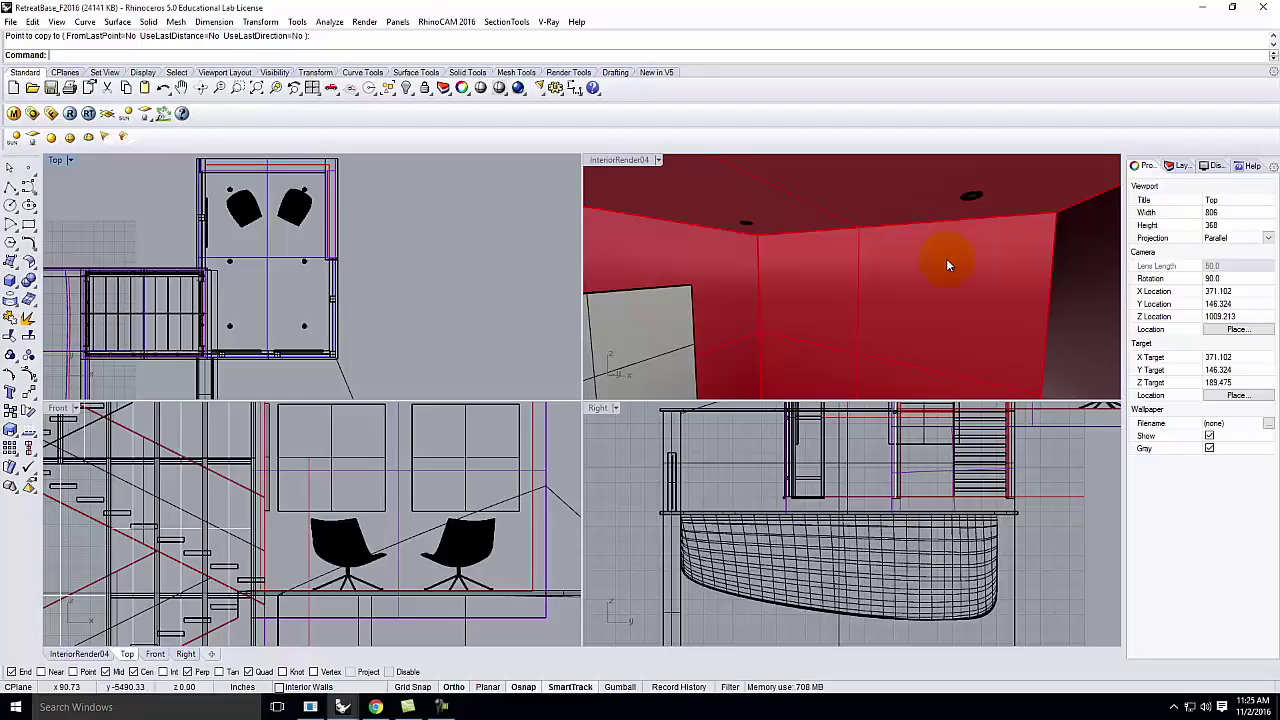
pyautogui.click(11, 21)
pyautogui.click(52, 116)
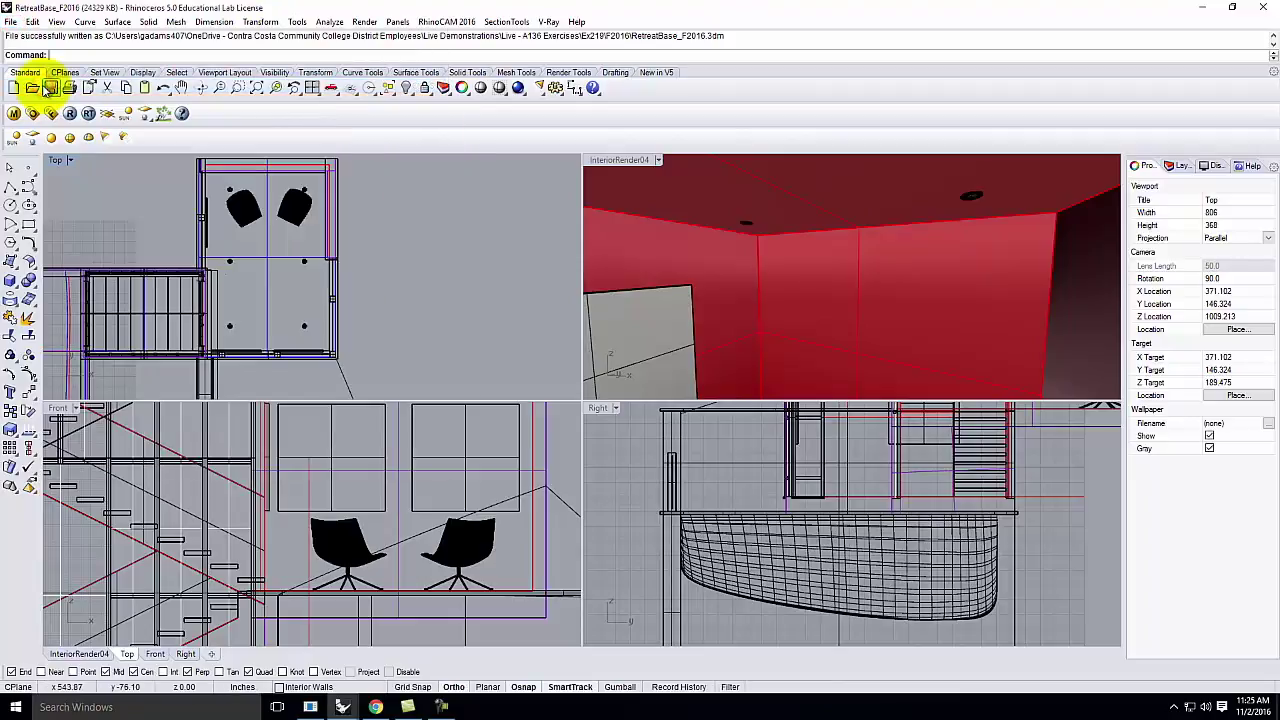
pyautogui.click(341, 707)
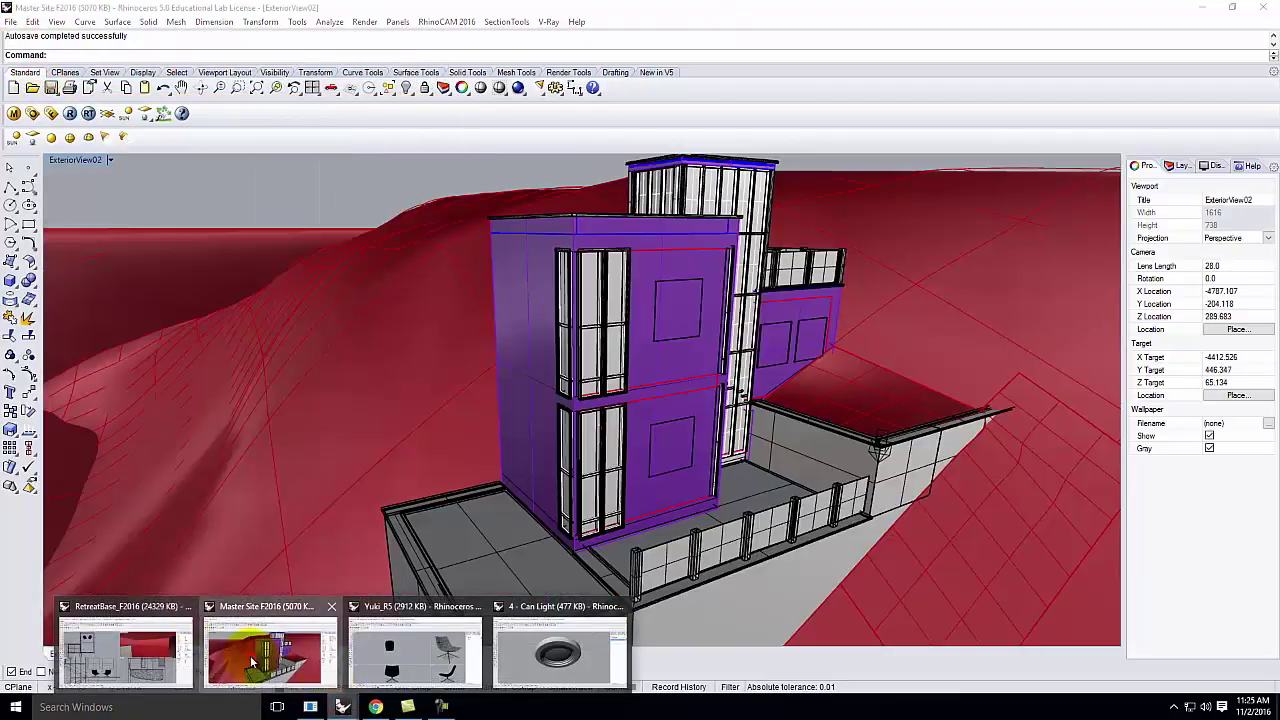
pyautogui.click(253, 661)
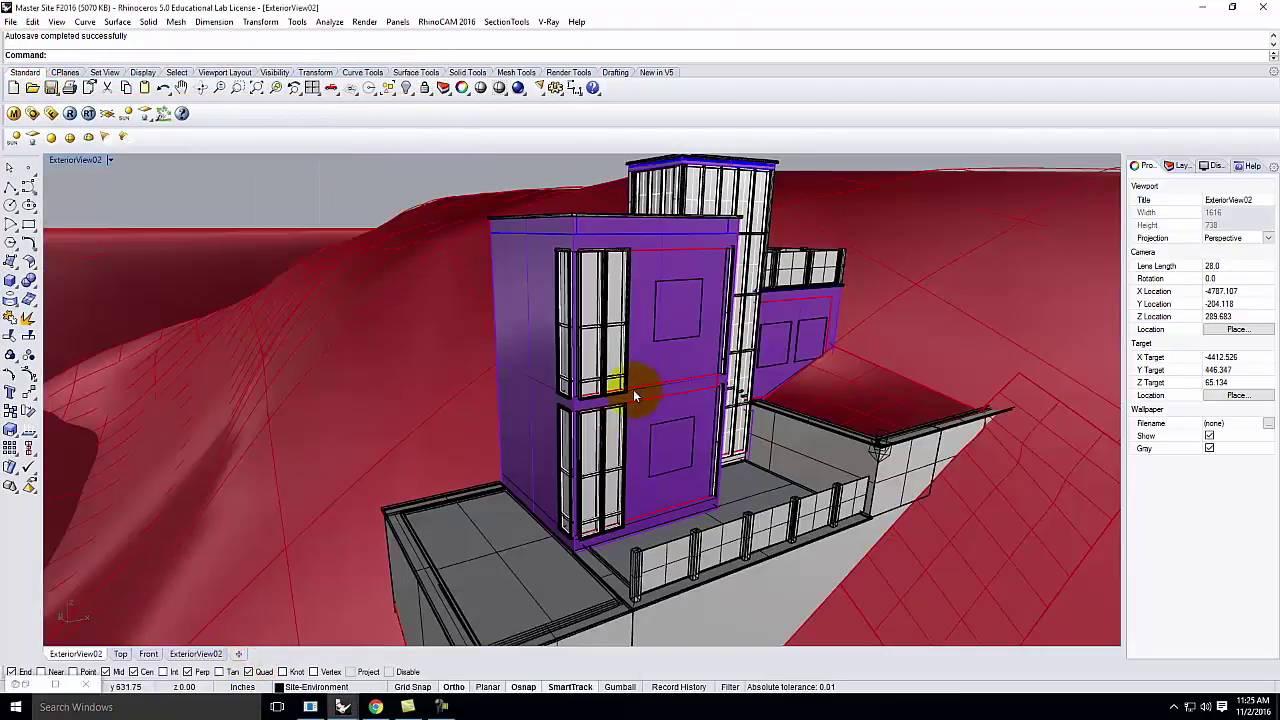
# Step: Update the linked RetreatBase_F2016 block definition in the Block Manager, then close the manager
pyautogui.click(32, 21)
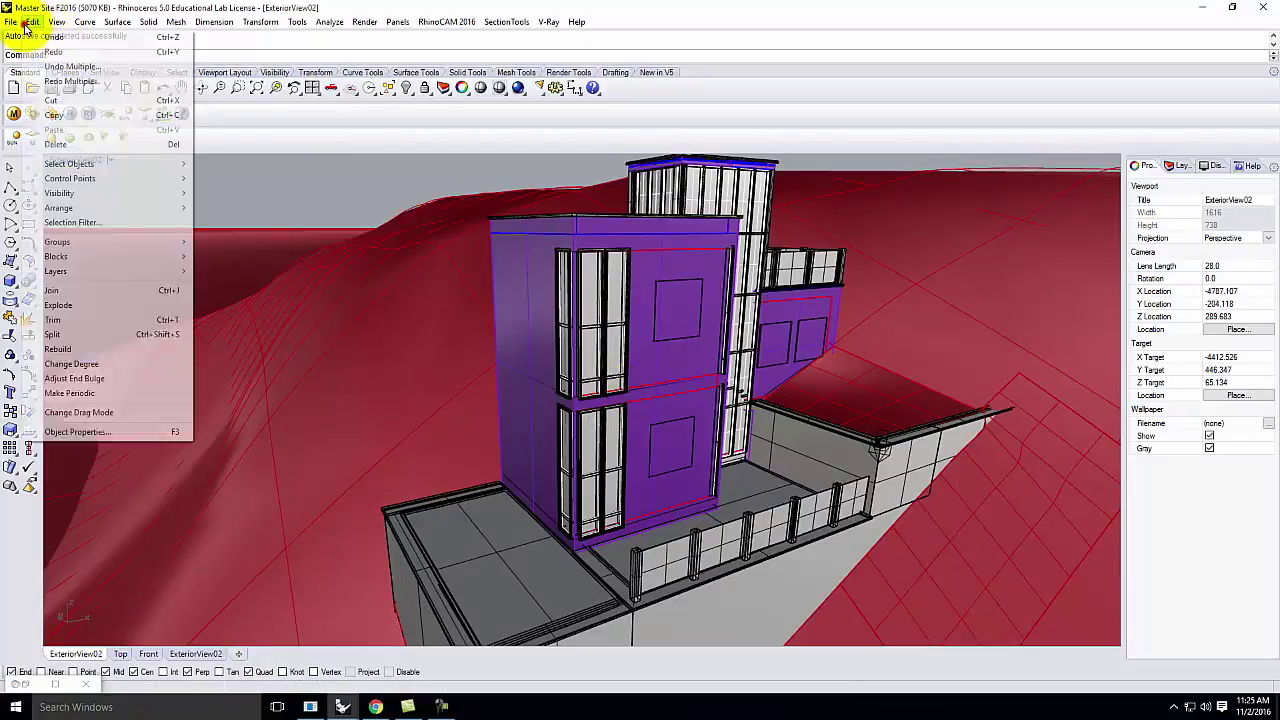
pyautogui.moveTo(76, 262)
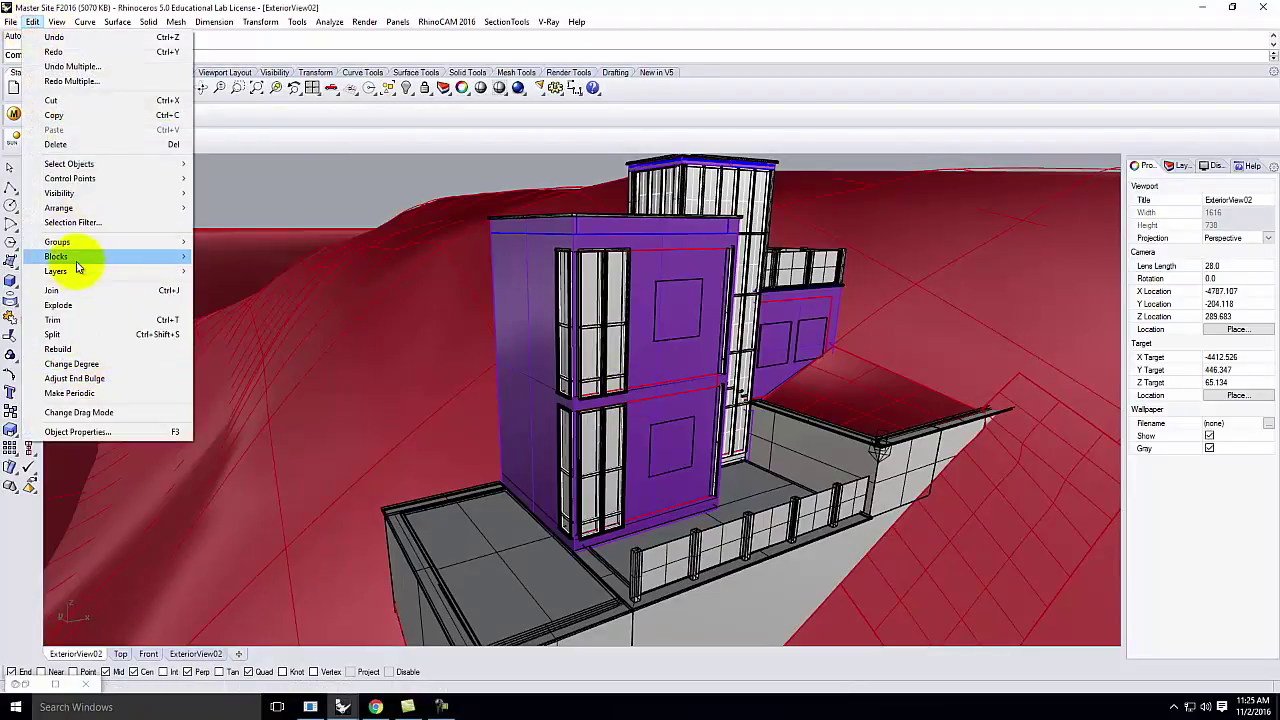
pyautogui.click(276, 324)
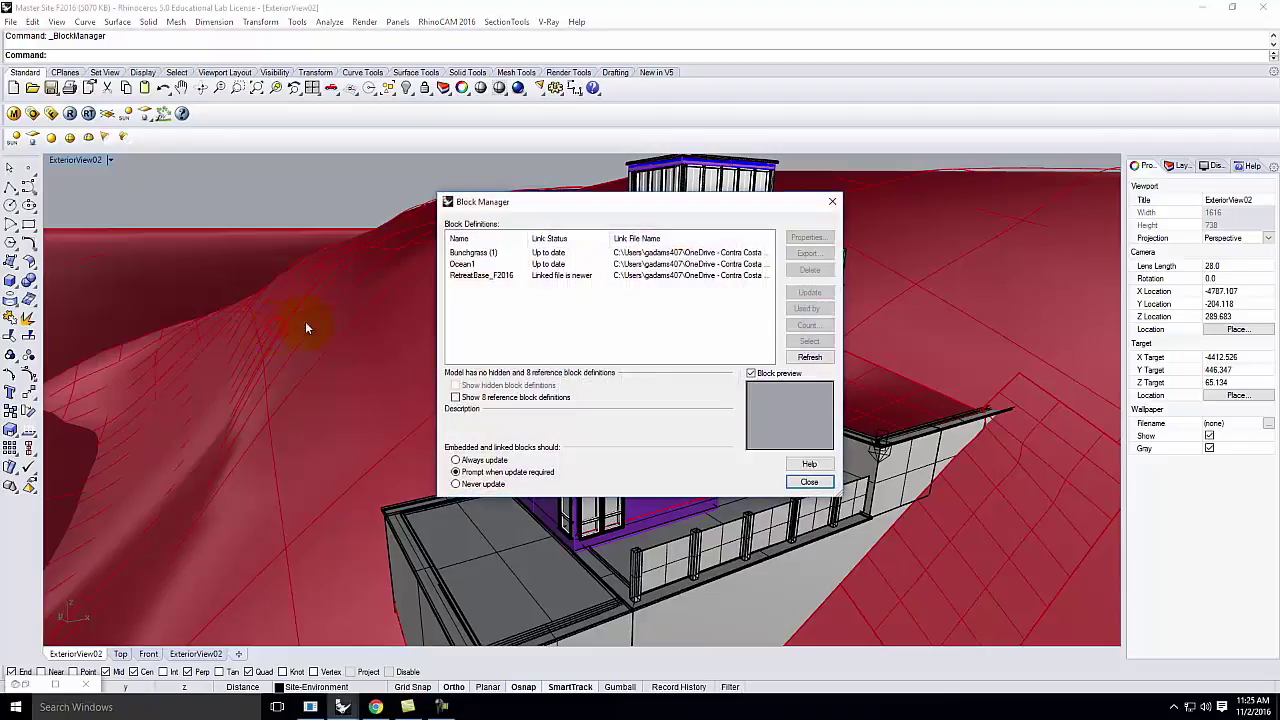
pyautogui.click(562, 280)
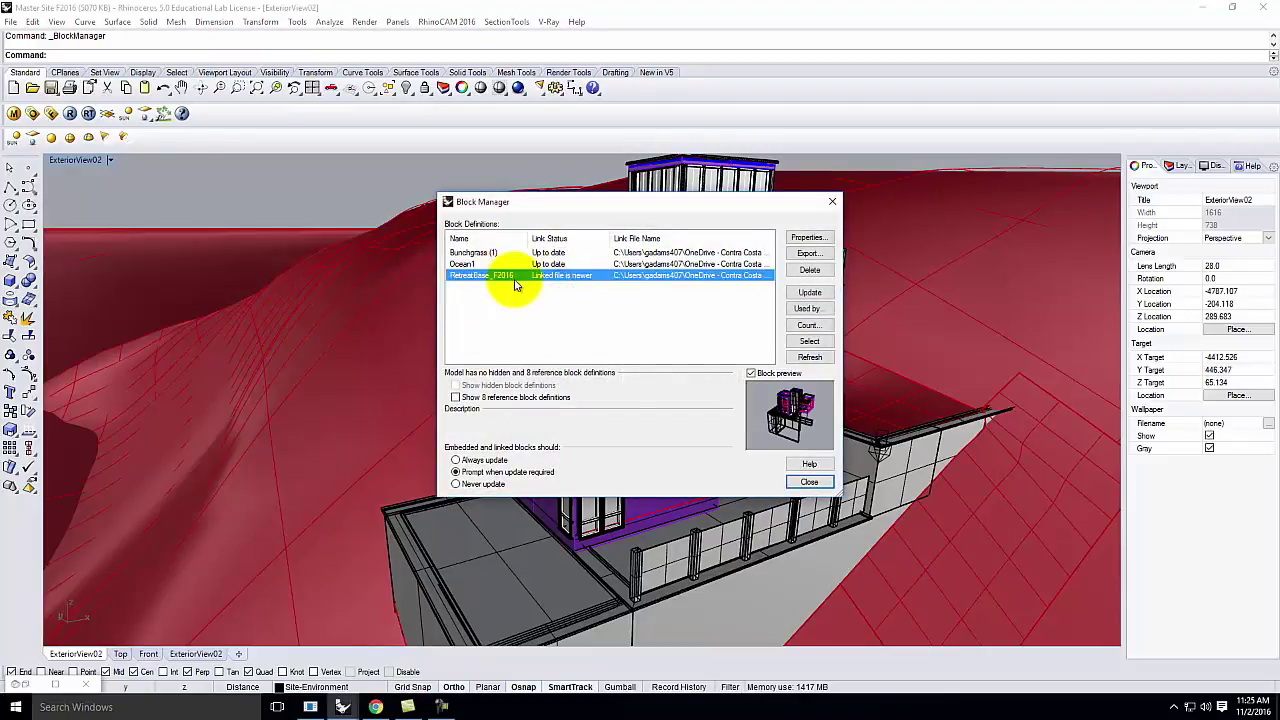
pyautogui.click(812, 293)
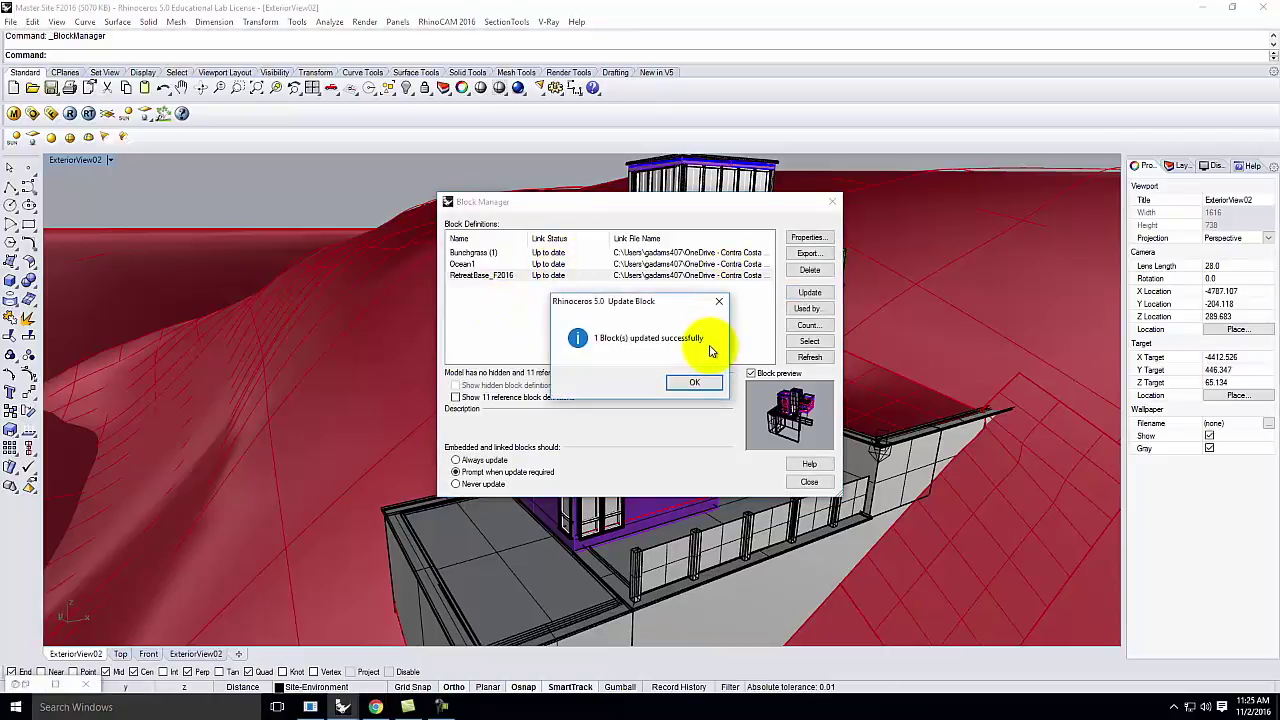
pyautogui.click(681, 379)
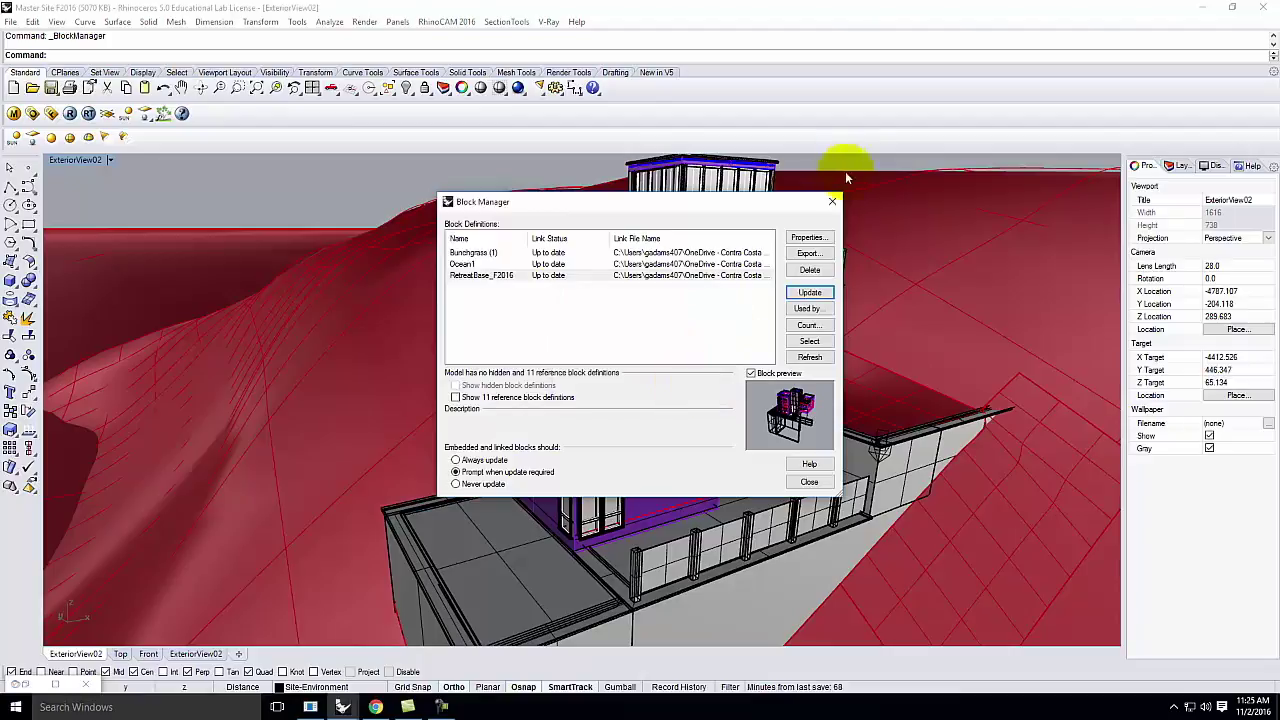
pyautogui.click(832, 203)
# Step: Display ExteriorView02 in Wireframe mode and bring the can lights inside the retreat room into close view
pyautogui.scroll(3, 806, 325)
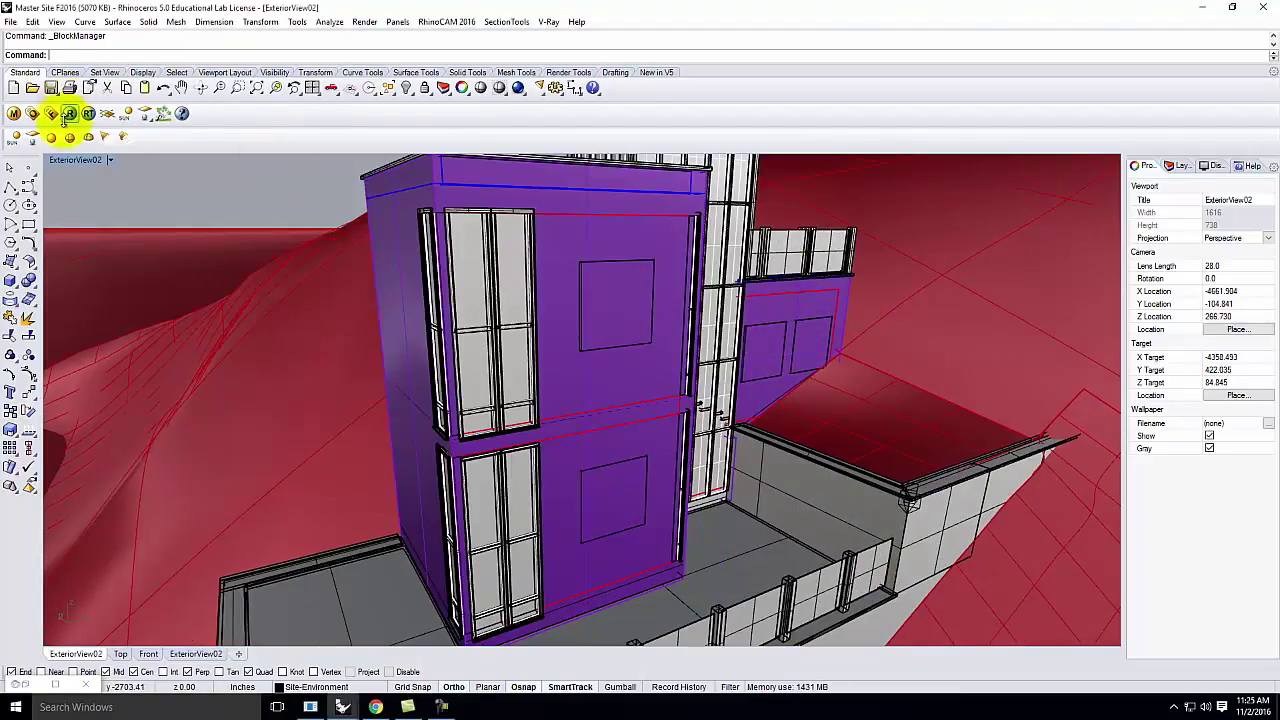
pyautogui.click(111, 160)
pyautogui.click(100, 194)
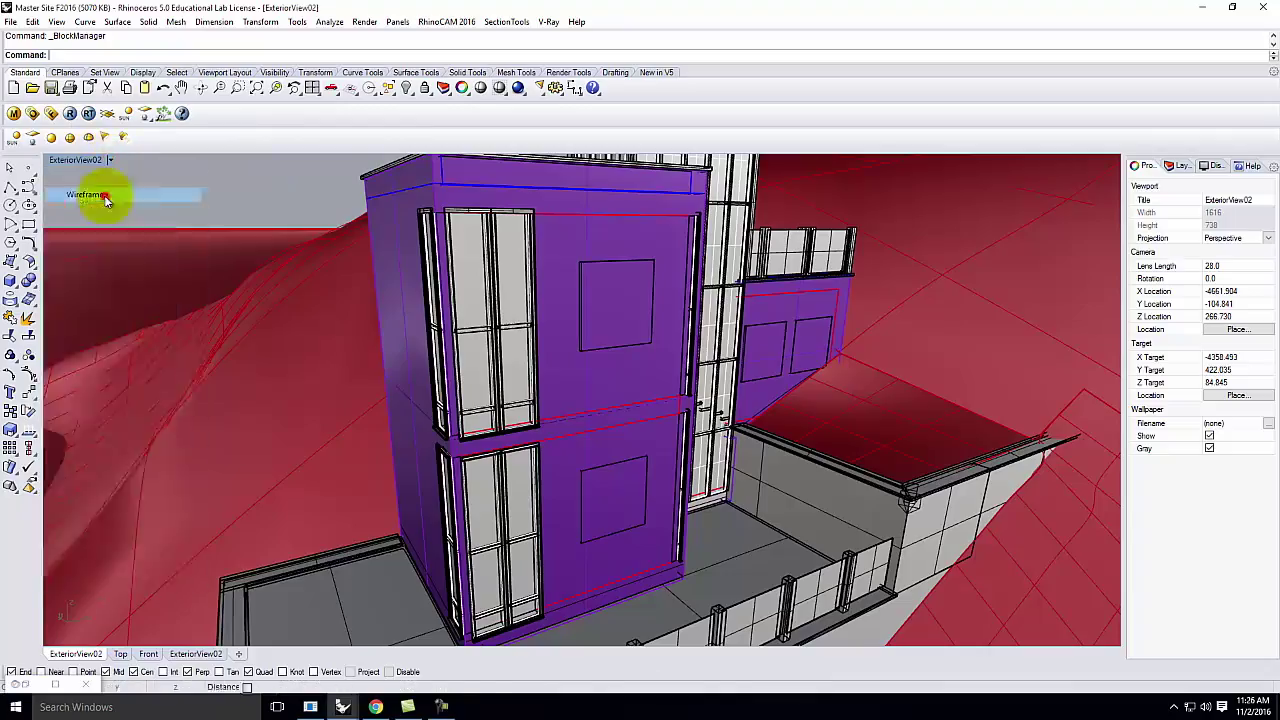
pyautogui.moveTo(920, 333); pyautogui.dragTo(680, 277, button='right')
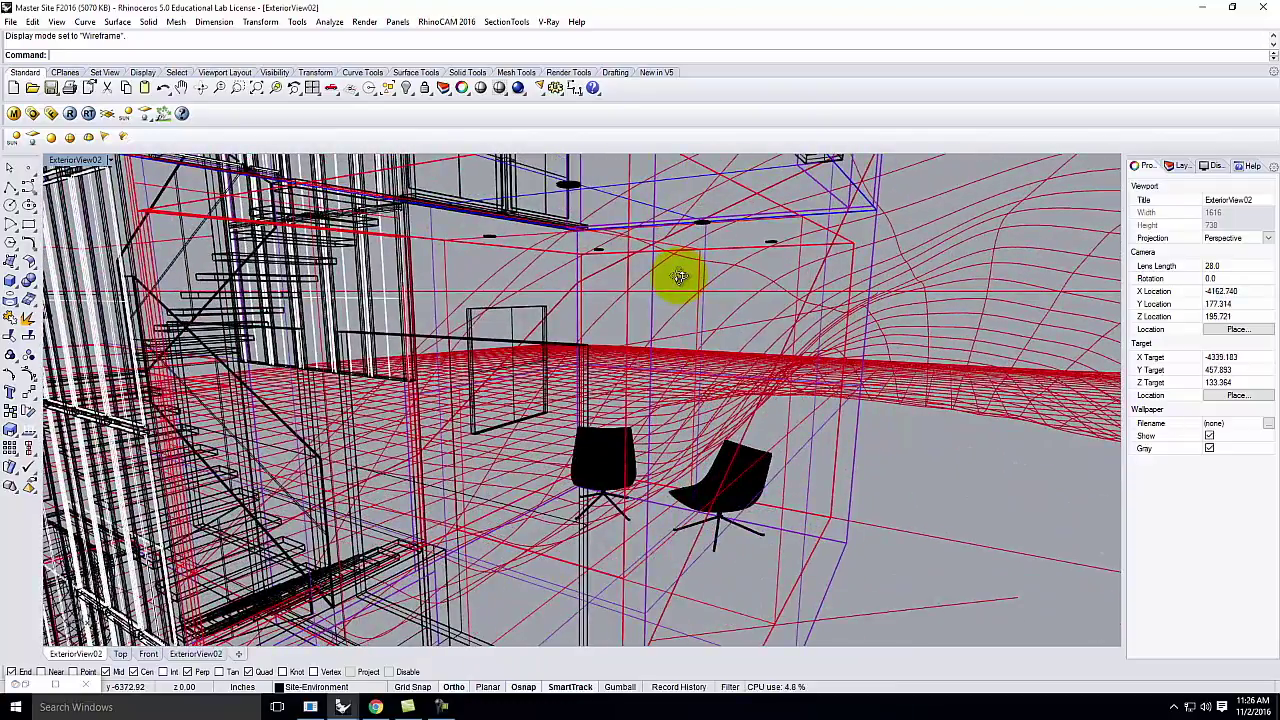
pyautogui.scroll(6, 776, 238)
pyautogui.moveTo(817, 294); pyautogui.dragTo(806, 288, button='right')
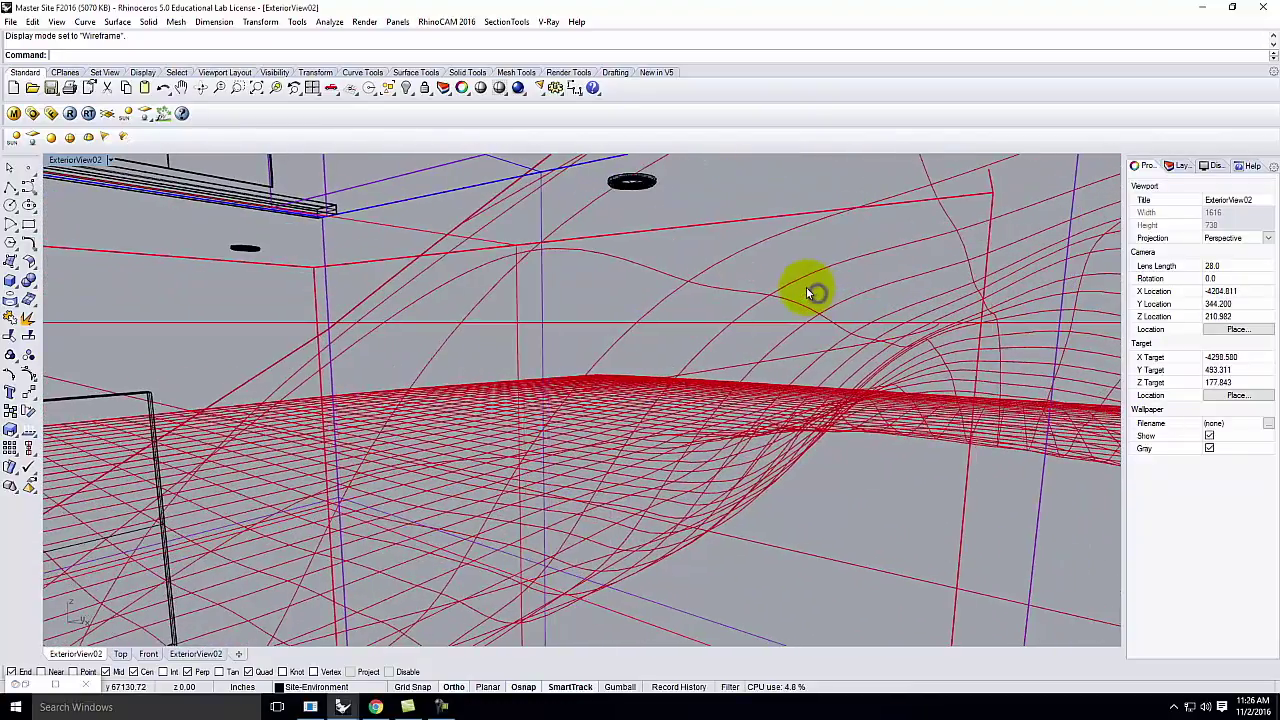
# Step: Create a new top-level layer named Lights
pyautogui.click(1178, 167)
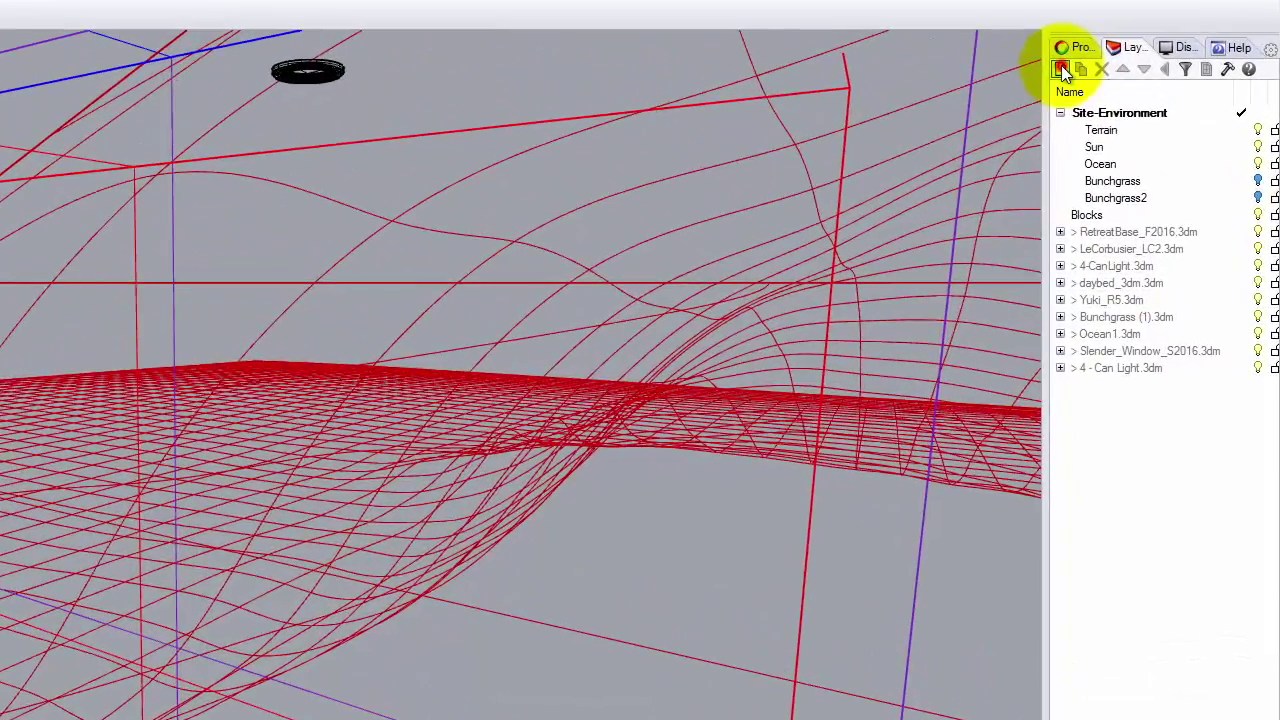
pyautogui.click(1110, 144)
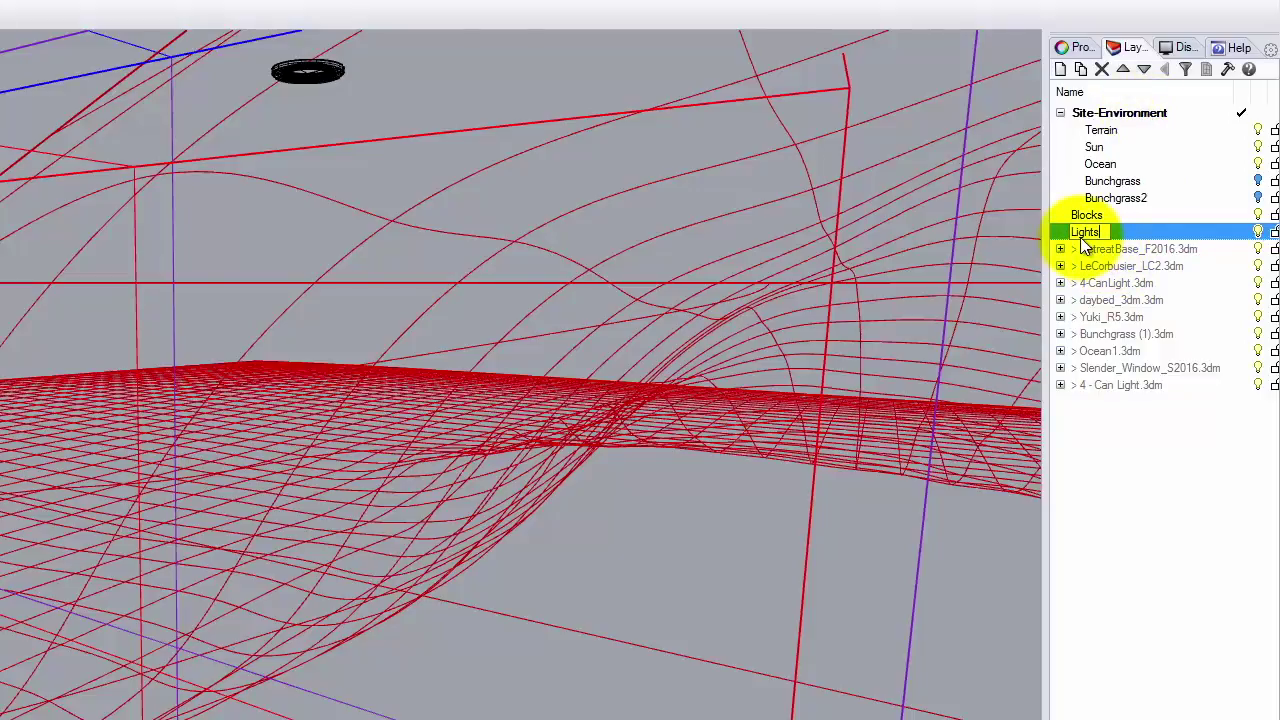
pyautogui.click(1172, 509)
# Step: Add a sublayer named Kit-CanLights under Lights and make it the current layer
pyautogui.click(1091, 232)
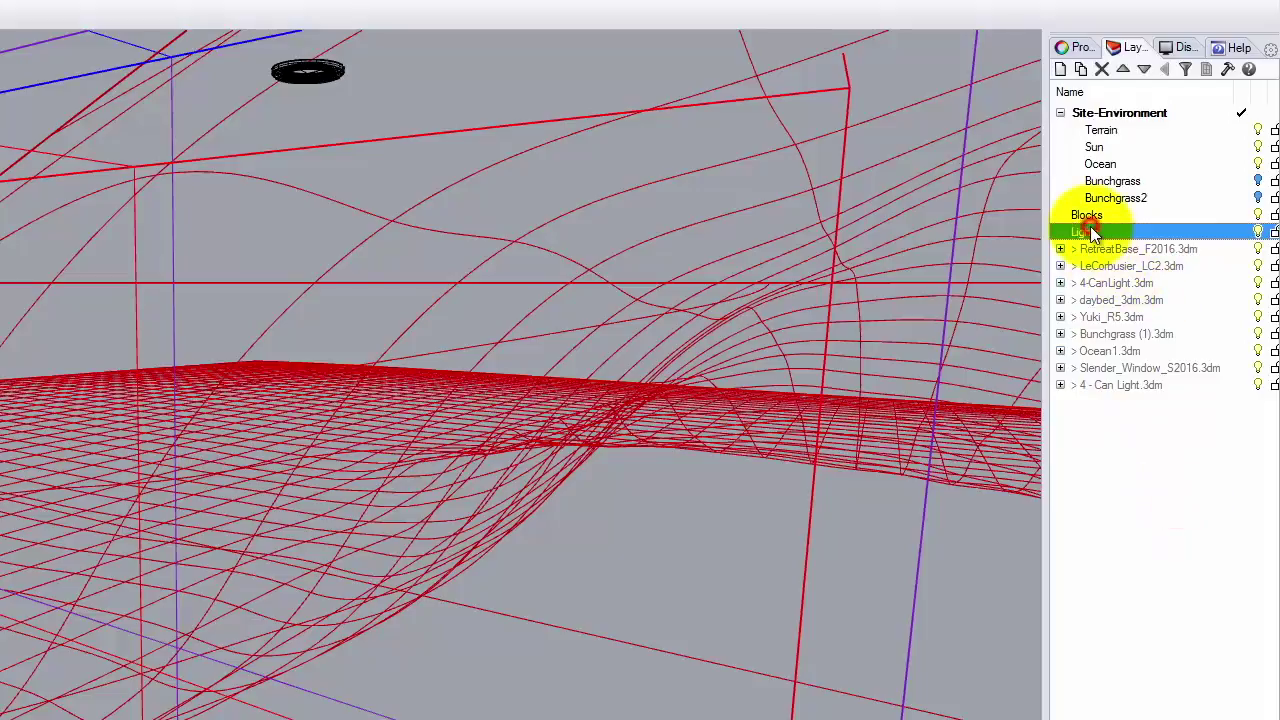
pyautogui.click(1082, 69)
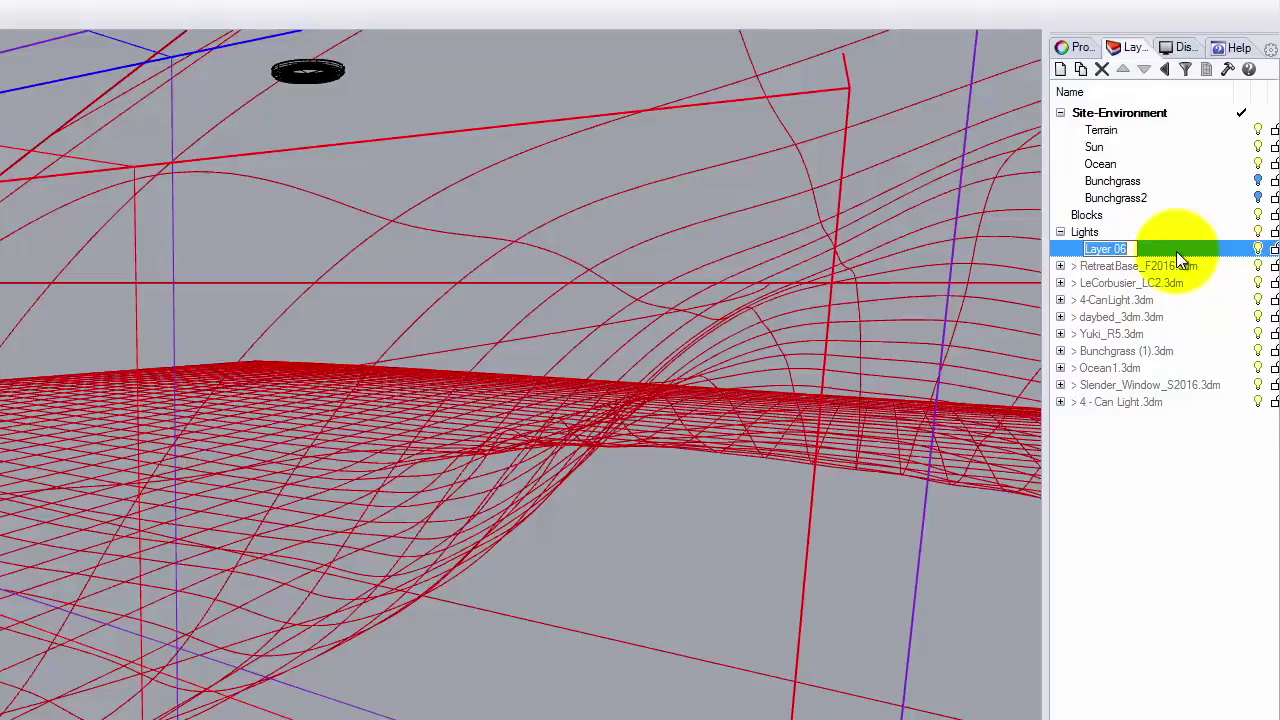
pyautogui.write('Kit-CanLights')
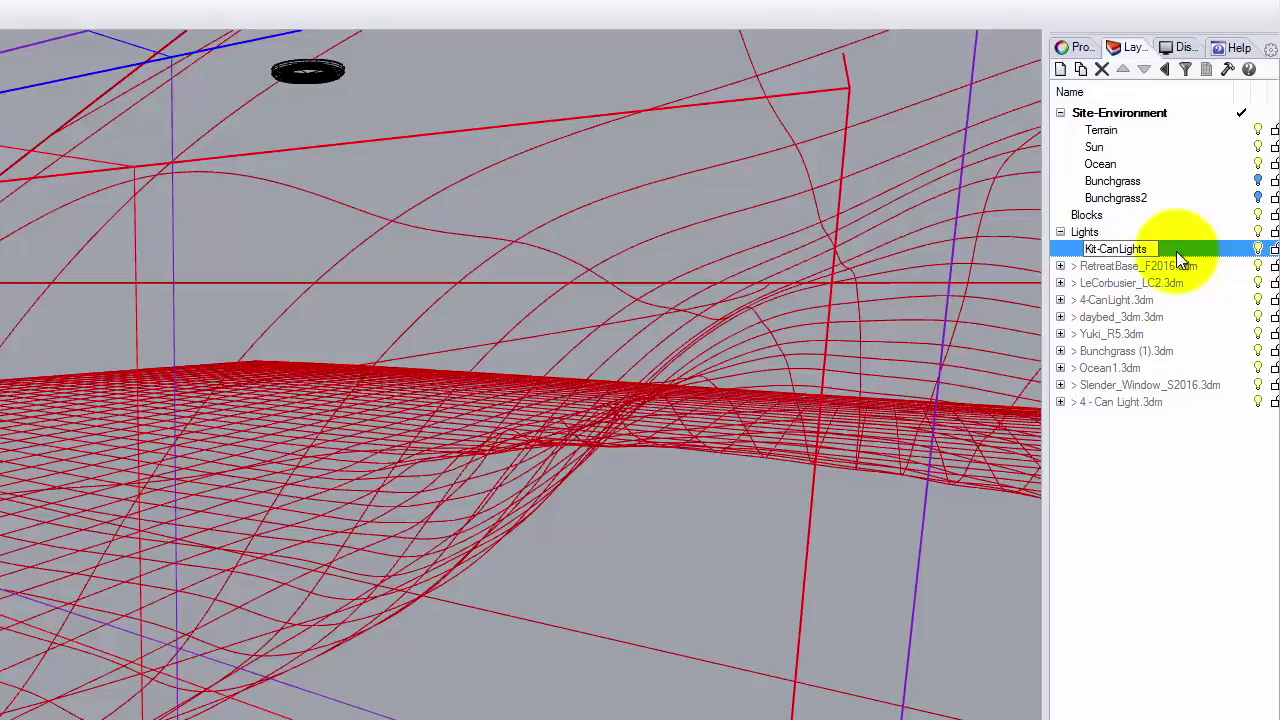
pyautogui.doubleClick(1180, 247)
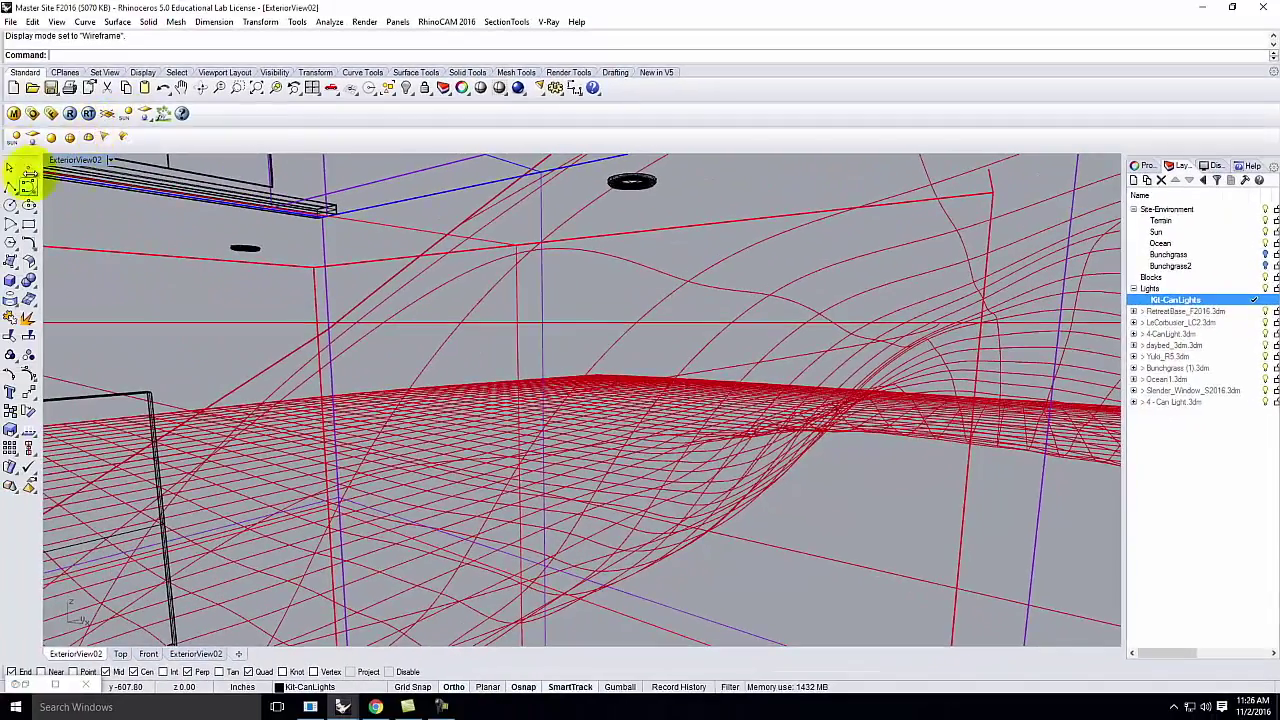
# Step: Start a spotlight with its cone base centered on the can light and a base diameter of 2'
pyautogui.click(107, 138)
pyautogui.scroll(3, 240, 252)
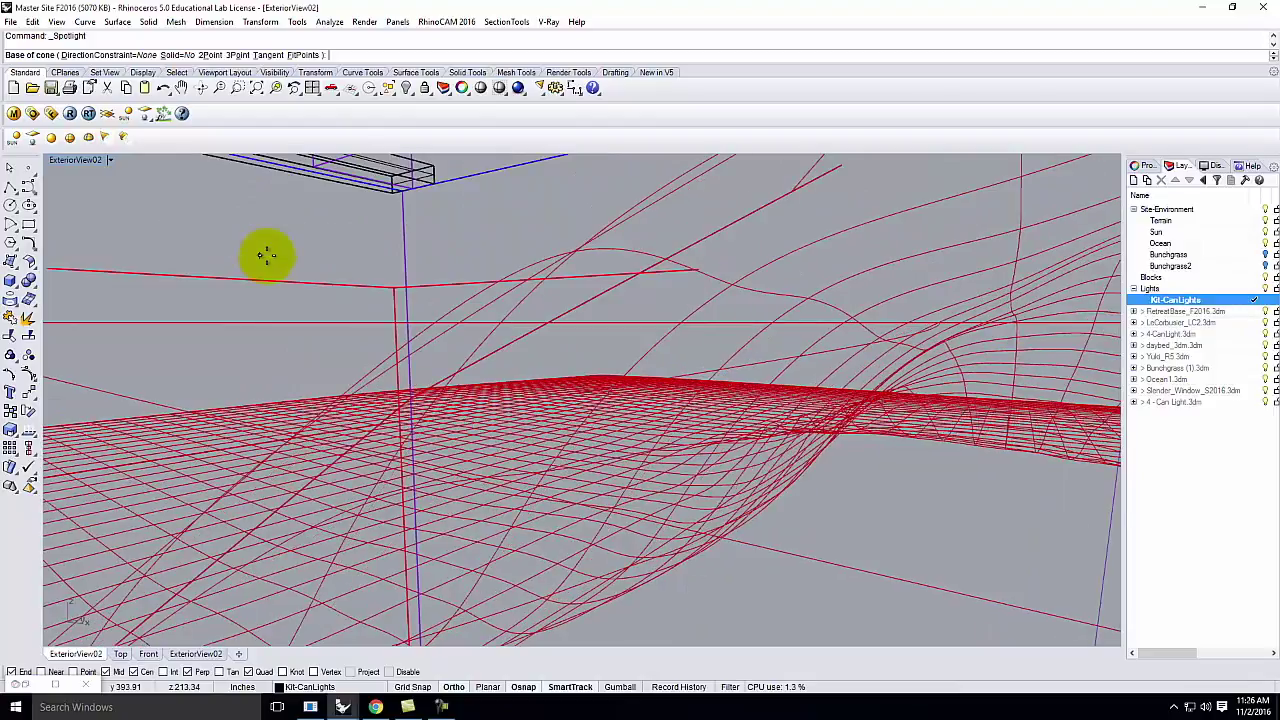
pyautogui.scroll(2, 290, 292)
pyautogui.scroll(3, 290, 287)
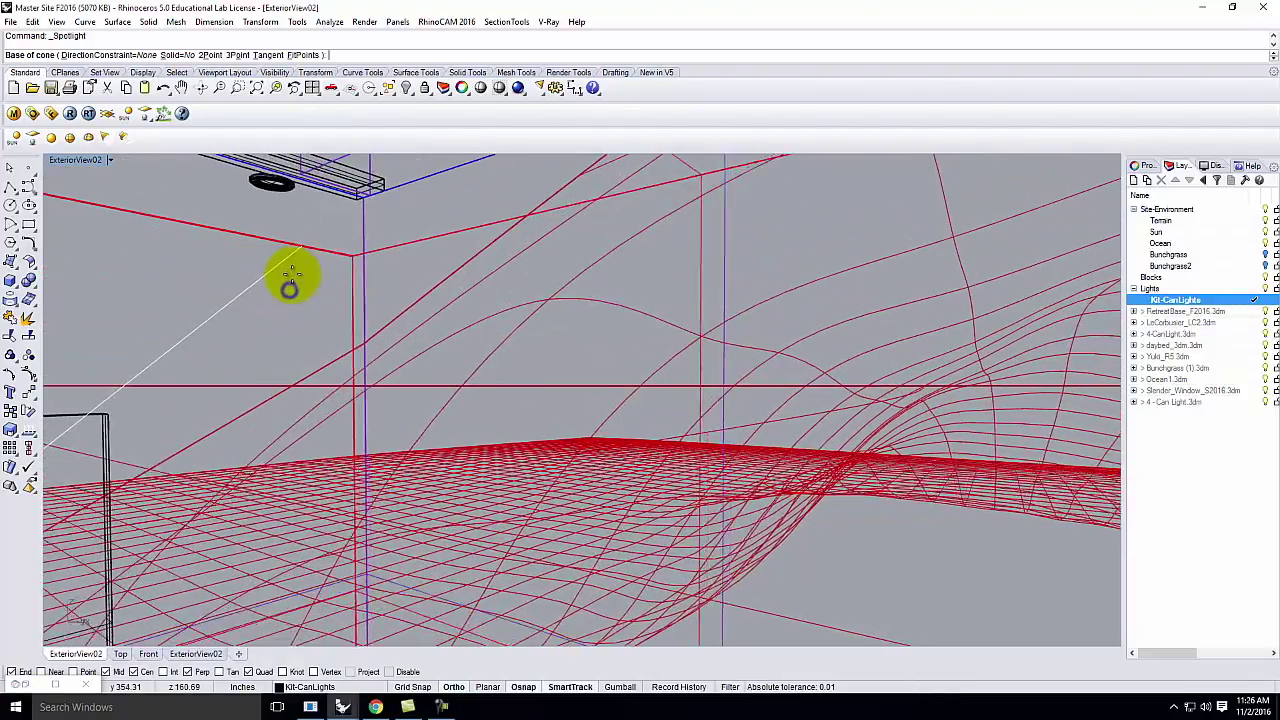
pyautogui.scroll(1, 290, 285)
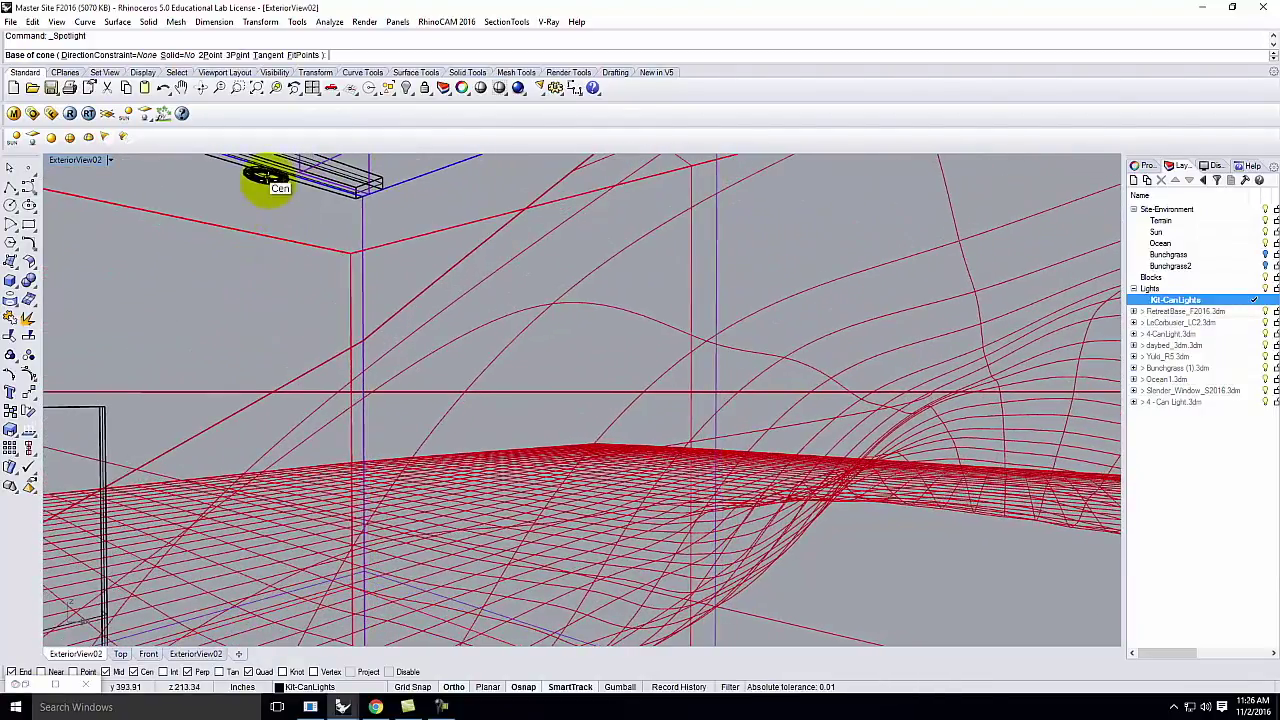
pyautogui.click(264, 180)
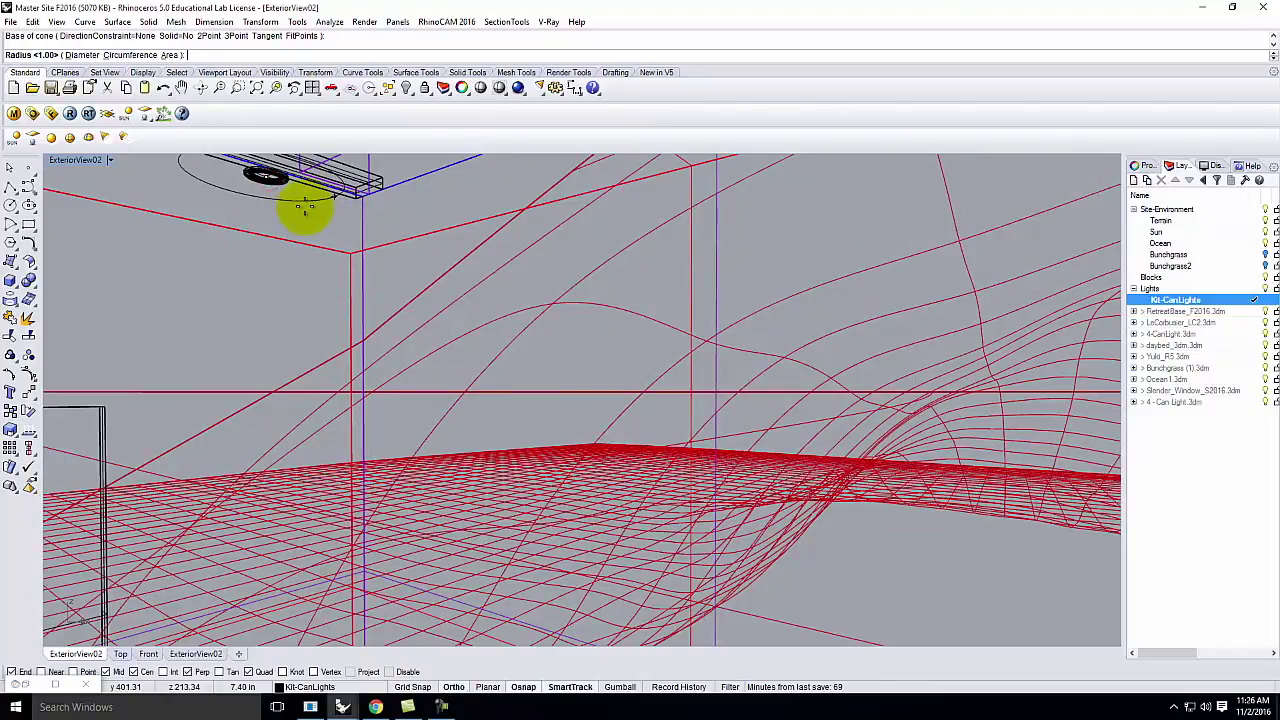
pyautogui.write('d')
pyautogui.press('Return')
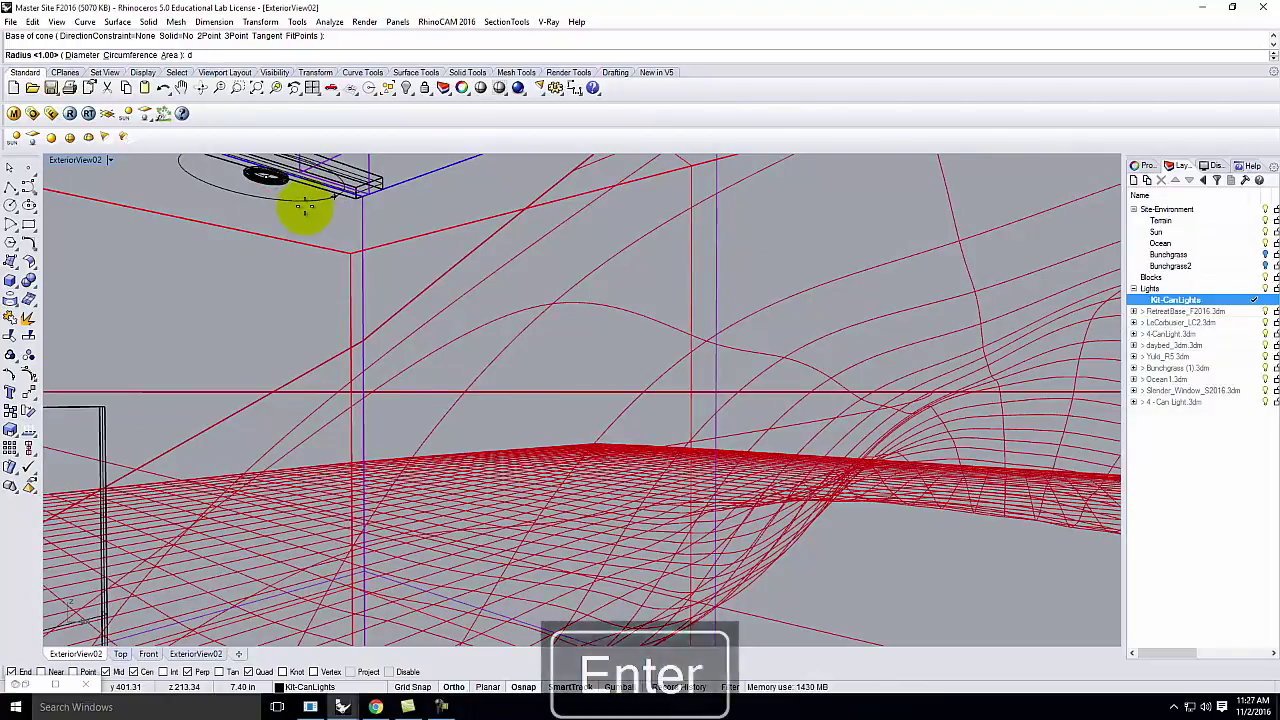
pyautogui.write('2')
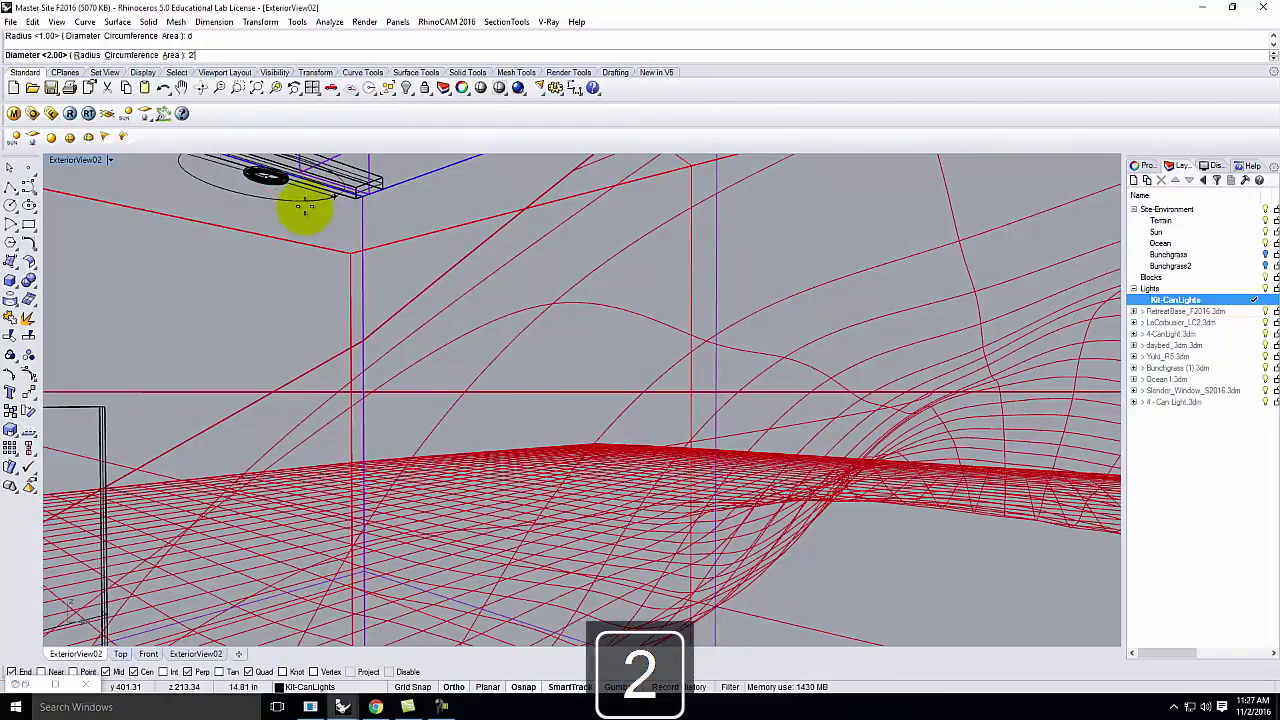
pyautogui.press('Return')
# Step: Finish the spotlight with a 1' cone length, placing its apex vertically above the base in the front view
pyautogui.doubleClick(75, 160)
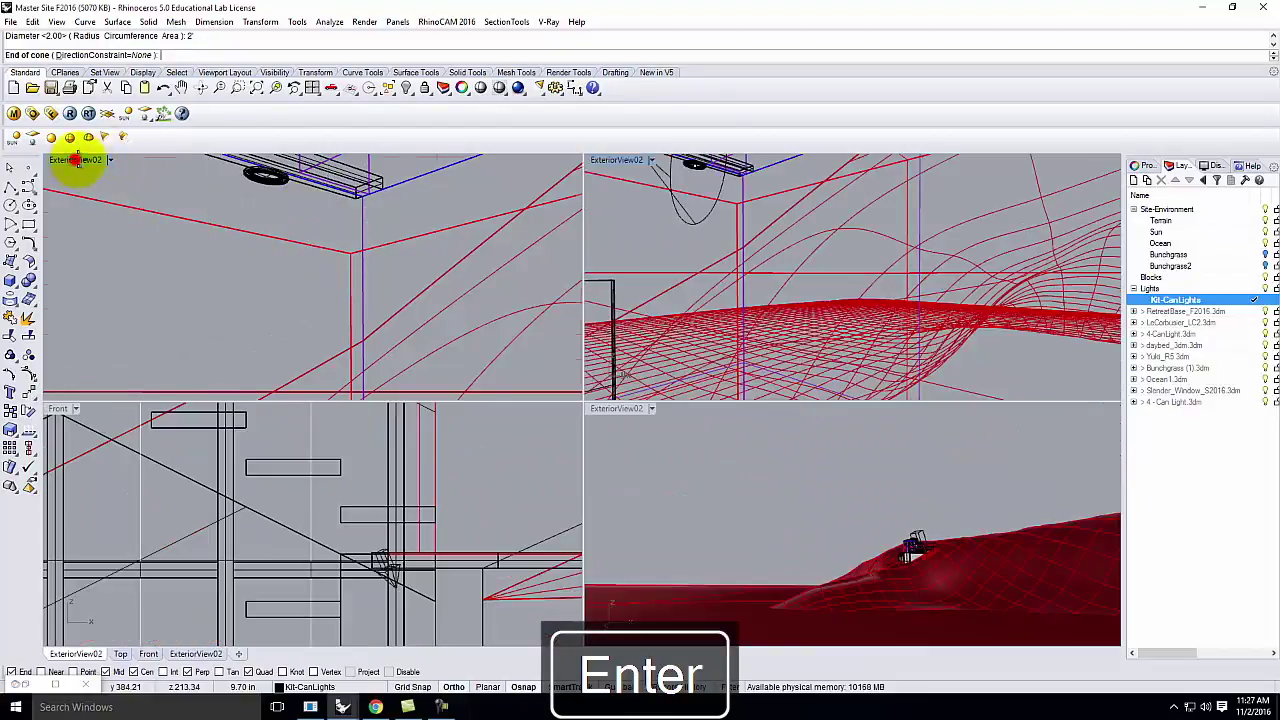
pyautogui.scroll(-5, 277, 475)
pyautogui.scroll(4, 286, 471)
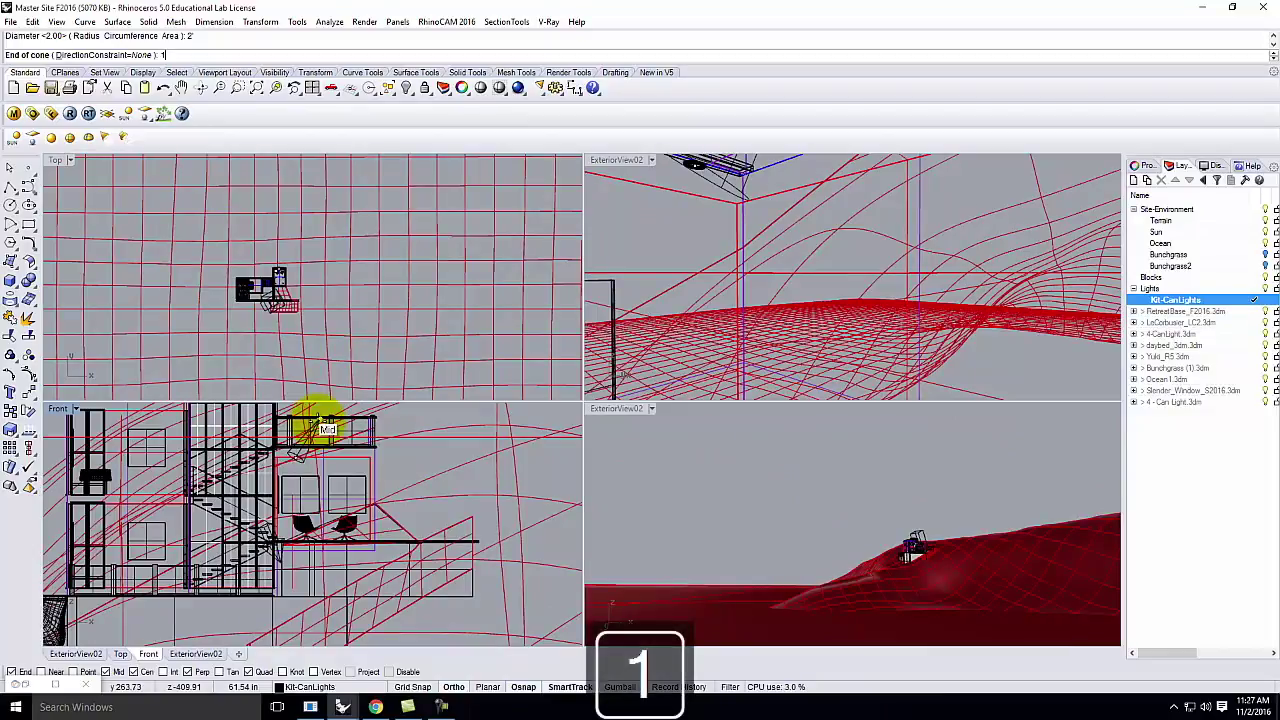
pyautogui.press('Return')
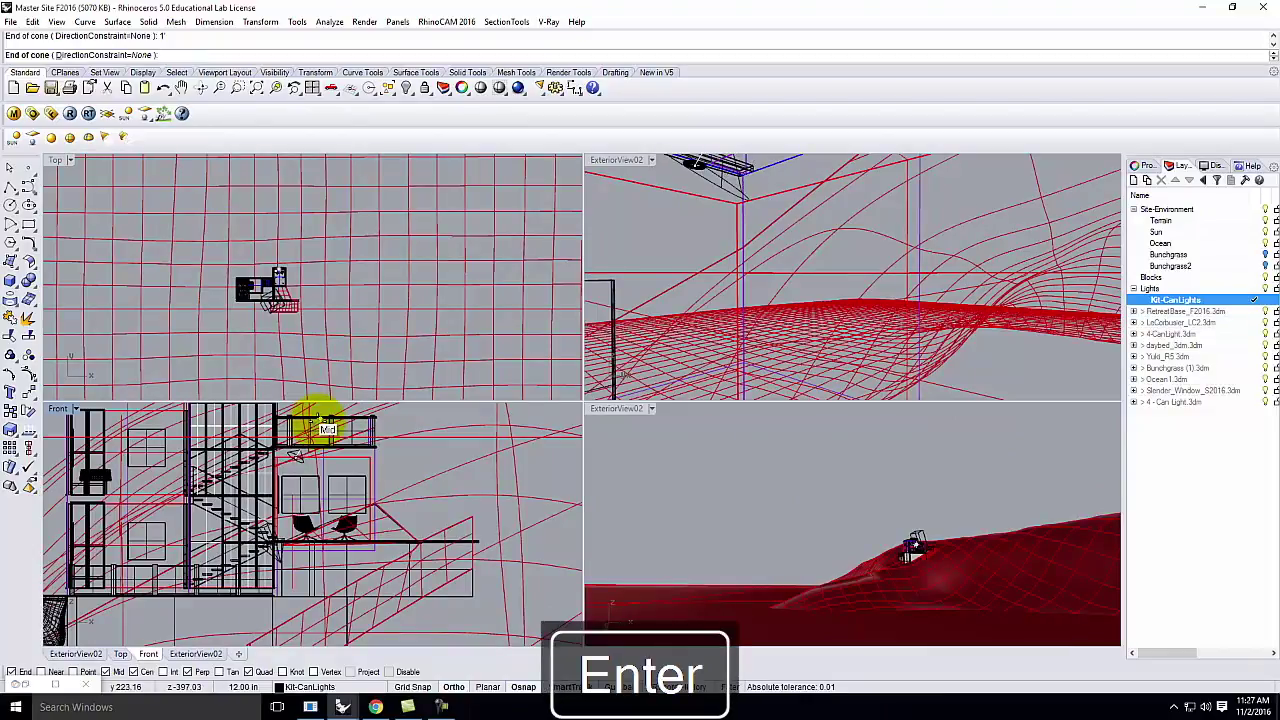
pyautogui.scroll(-3, 300, 470)
pyautogui.scroll(3, 300, 440)
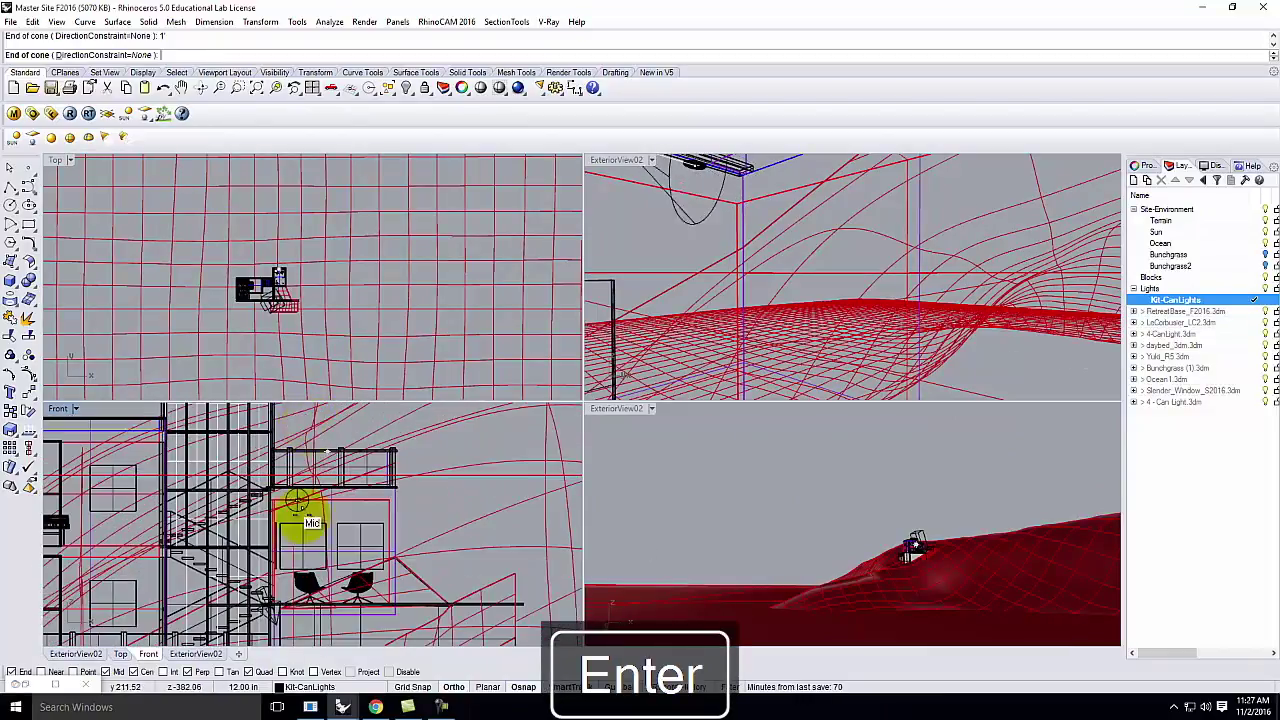
pyautogui.scroll(-3, 300, 520)
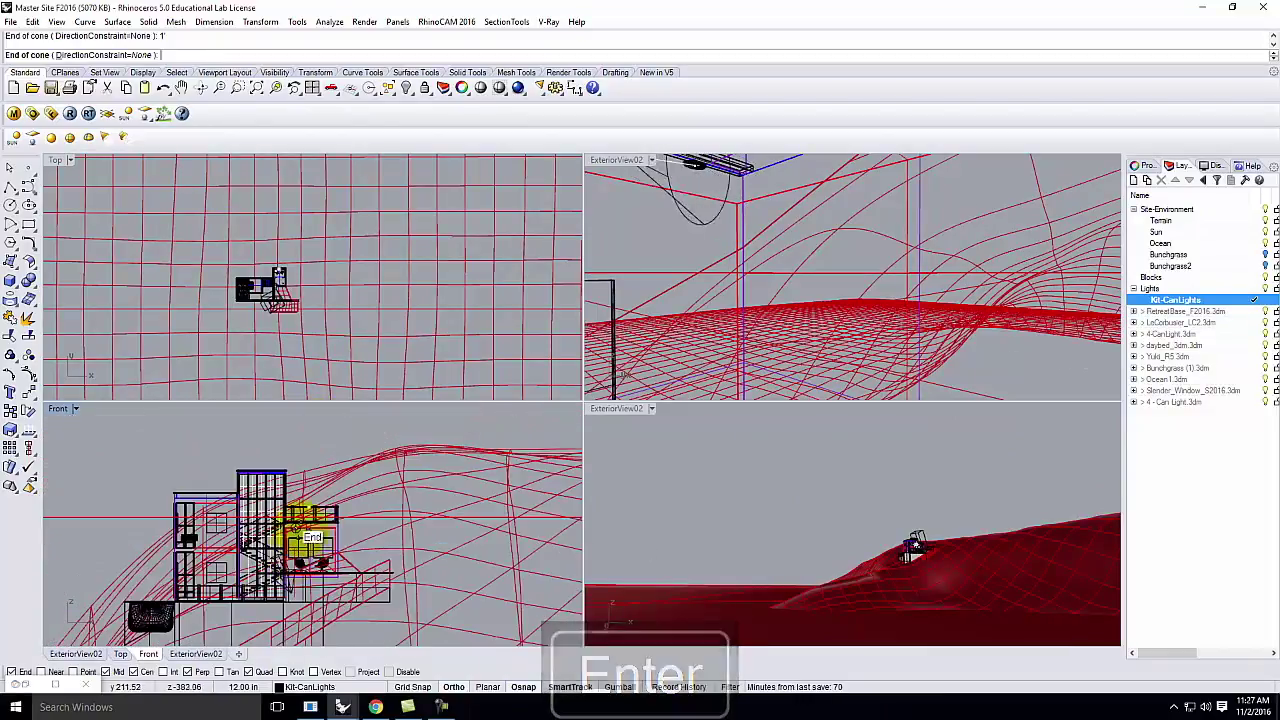
pyautogui.click(255, 420)
# Step: Move the spotlight straight down in the front view until its apex sits just below the can light, then maximize the perspective ExteriorView02
pyautogui.scroll(5, 290, 500)
pyautogui.click(306, 498)
pyautogui.press('Return')
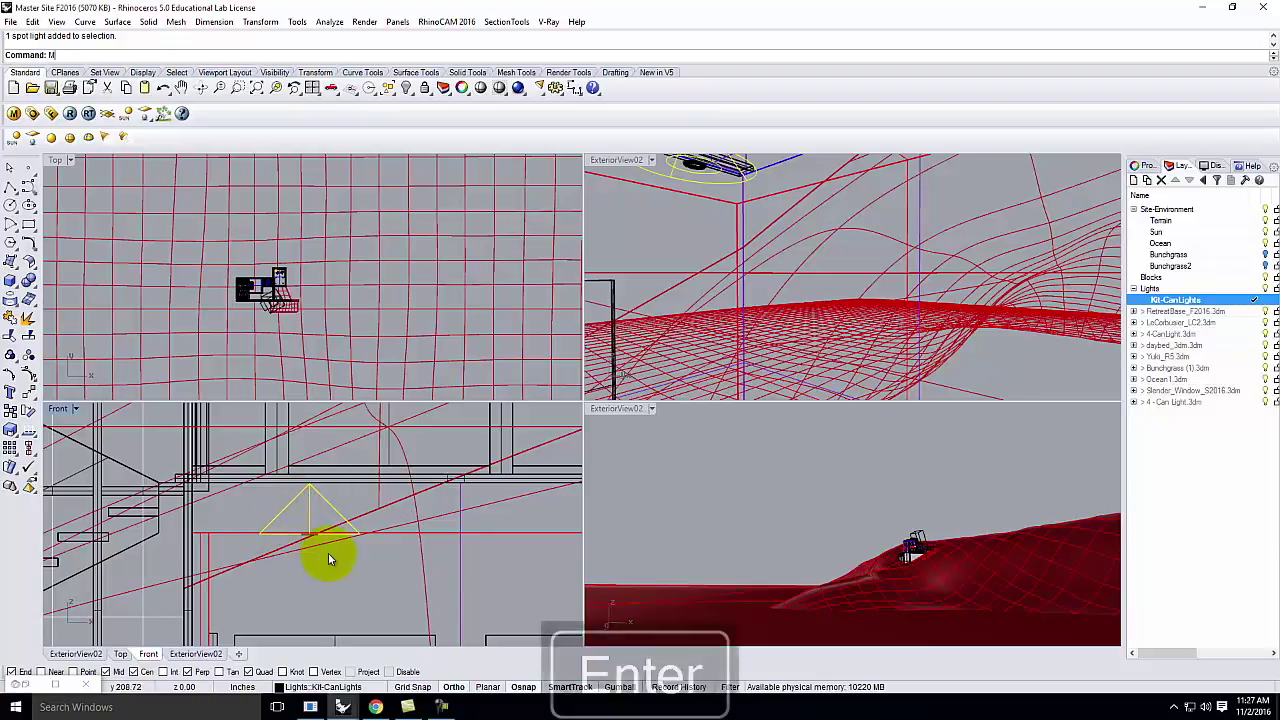
pyautogui.click(527, 511)
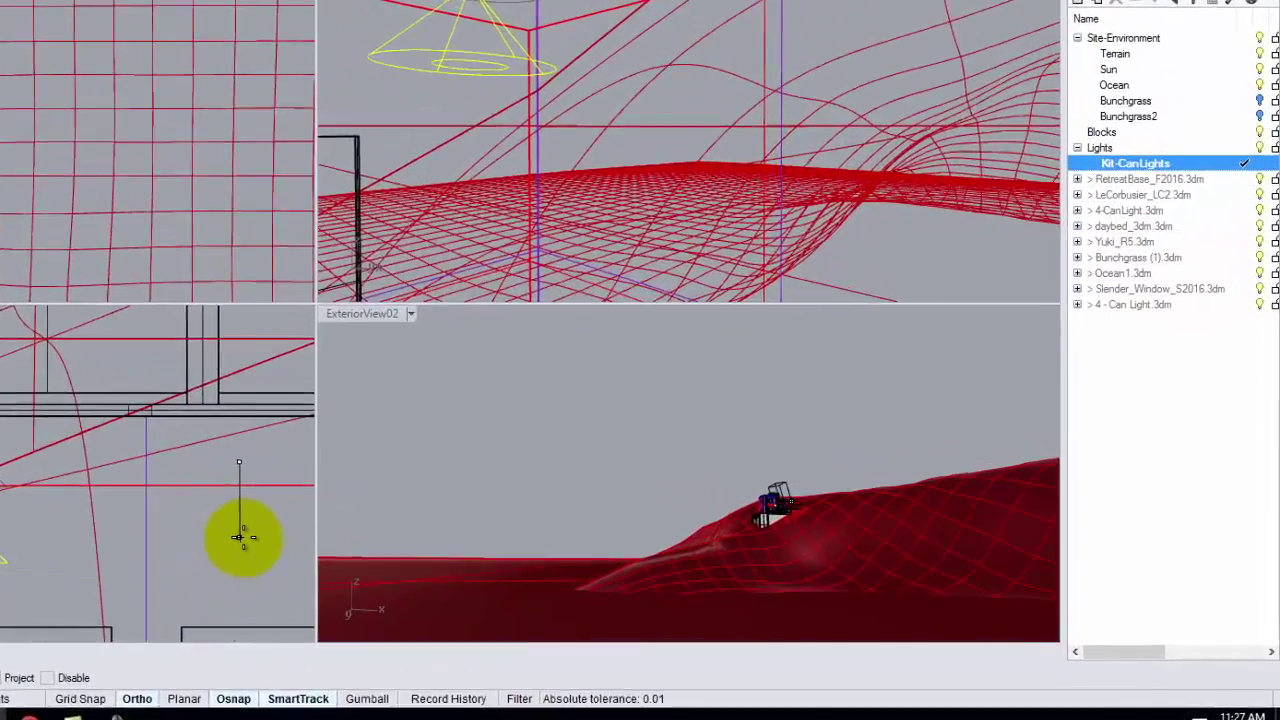
pyautogui.click(441, 561)
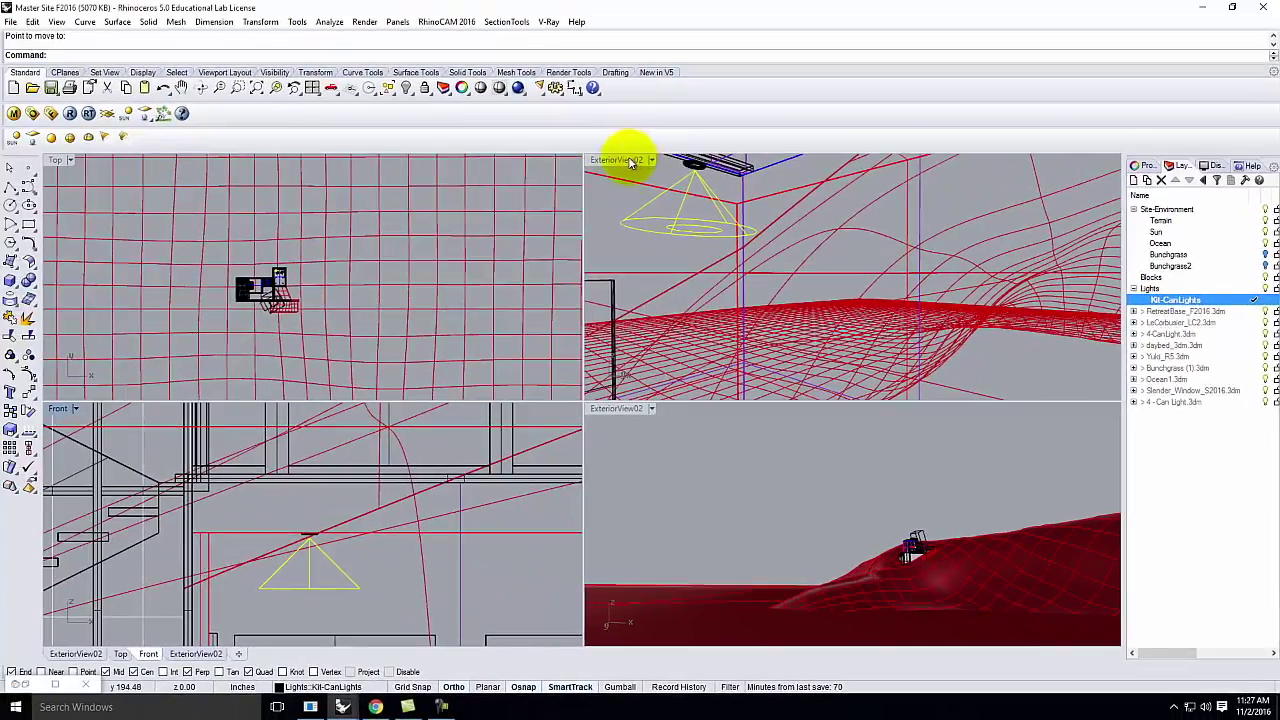
pyautogui.click(628, 163)
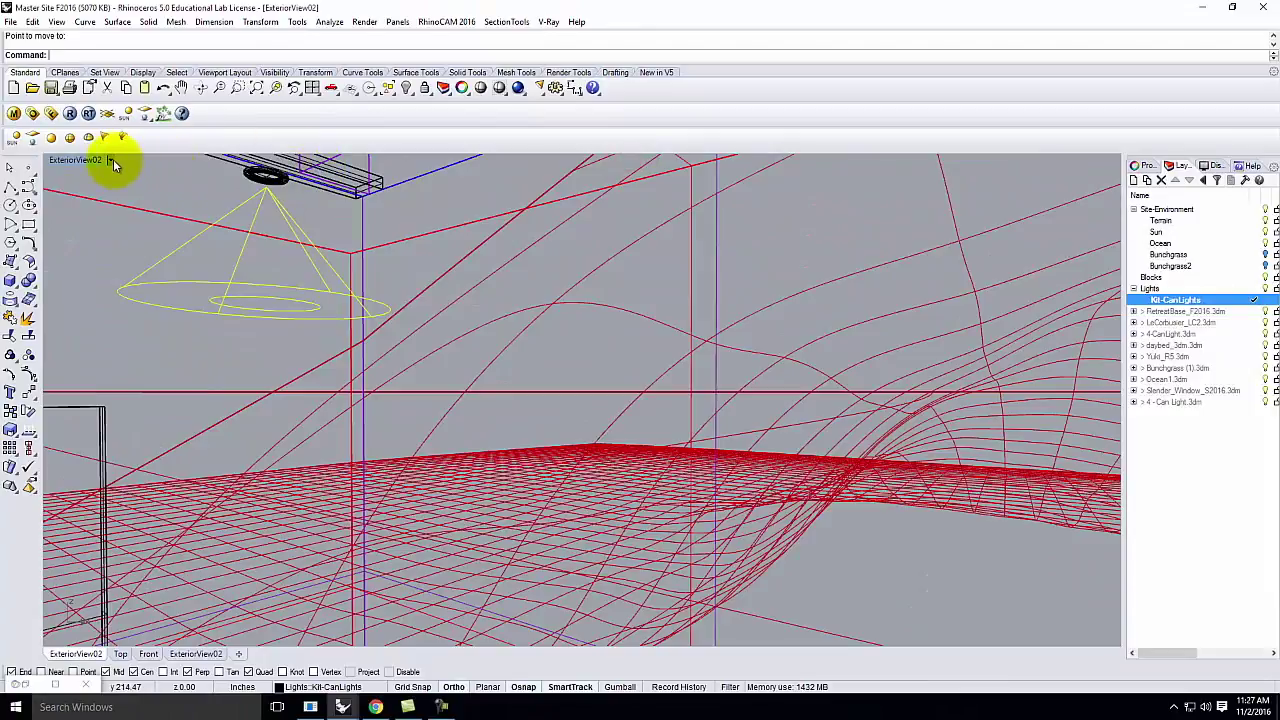
# Step: Switch the ExteriorView02 viewport to Shaded display and orbit toward the chairs inside the room
pyautogui.click(113, 160)
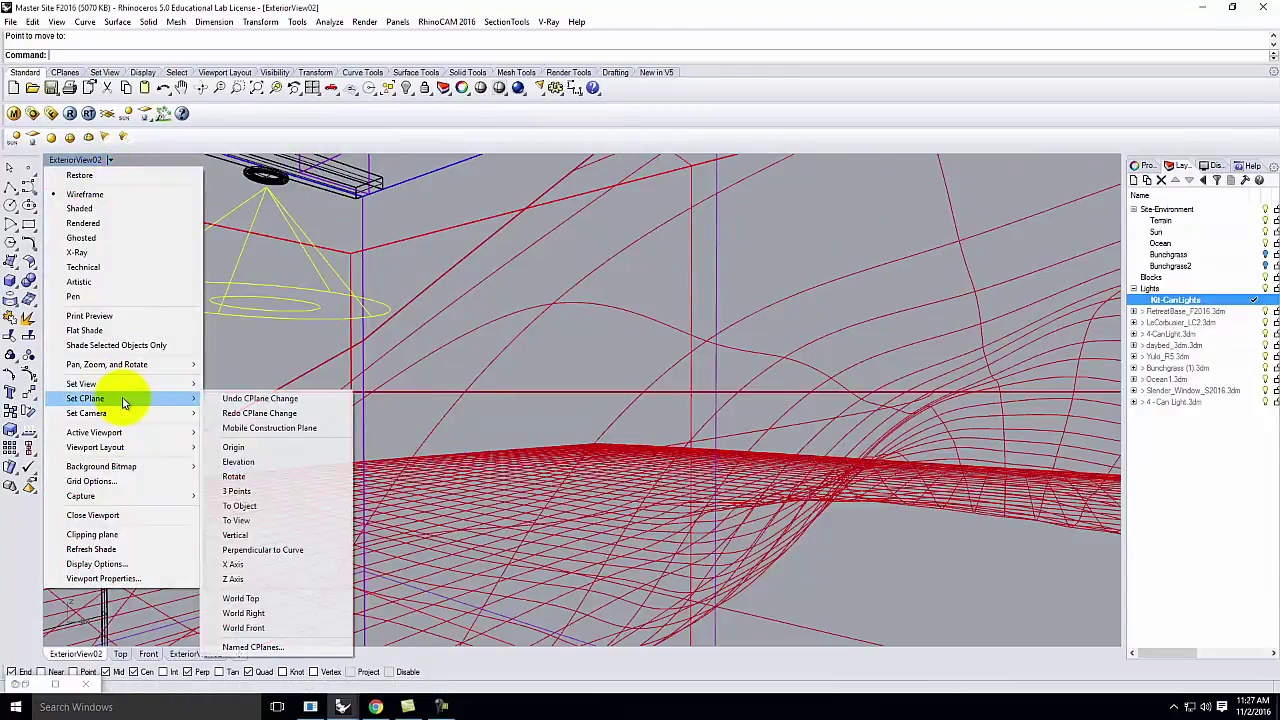
pyautogui.click(82, 208)
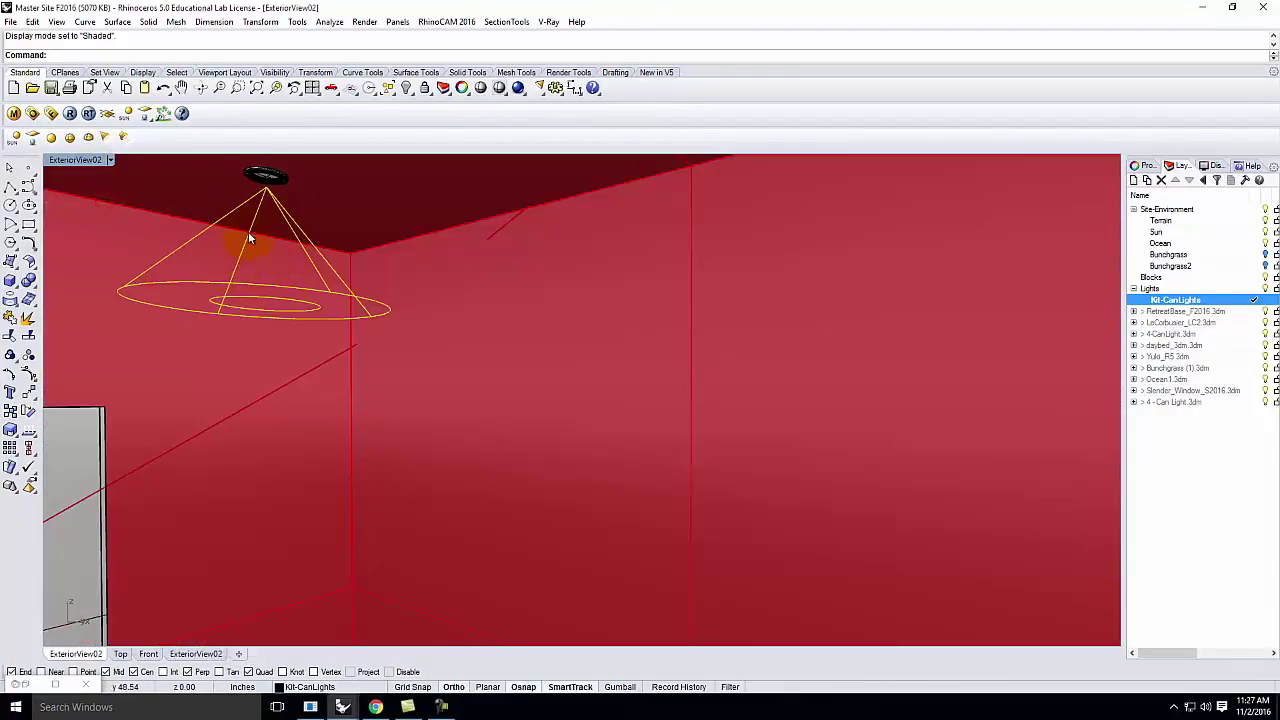
pyautogui.moveTo(432, 320); pyautogui.dragTo(417, 436, button='right')
pyautogui.press('Escape')
# Step: Set the ExteriorView02 camera lens length to 18 and frame the two chairs and the can lights above them
pyautogui.click(1148, 167)
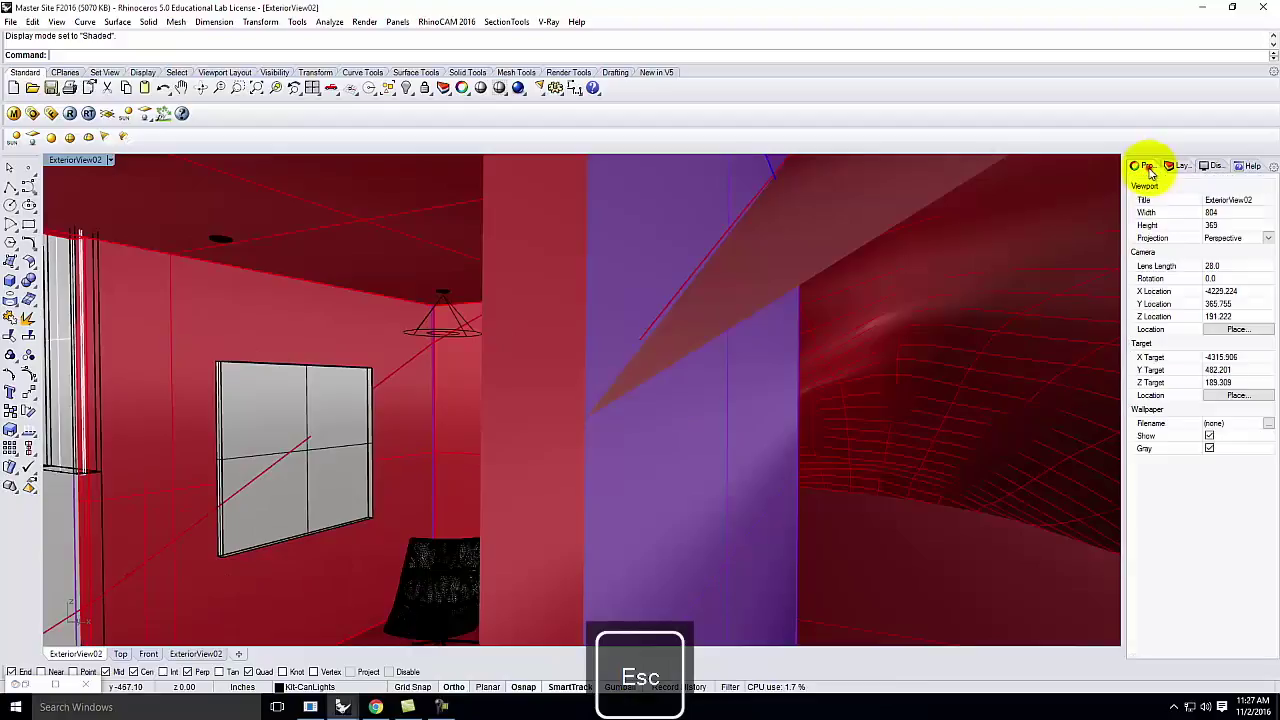
pyautogui.click(1228, 268)
pyautogui.write('18')
pyautogui.press('Tab')
pyautogui.moveTo(531, 349); pyautogui.dragTo(312, 414, button='right')
pyautogui.scroll(3, 577, 457)
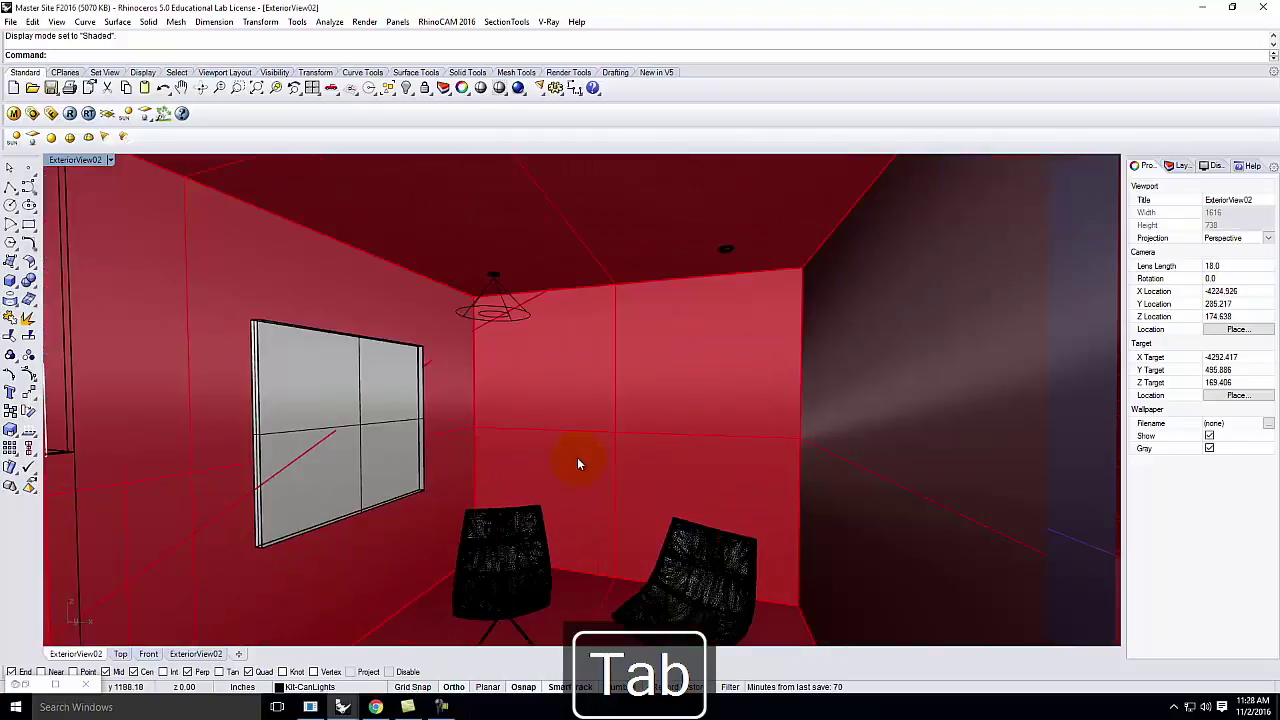
# Step: Select the spotlight under the can light and set its color to a warm RGB 255, 214, 170
pyautogui.click(505, 312)
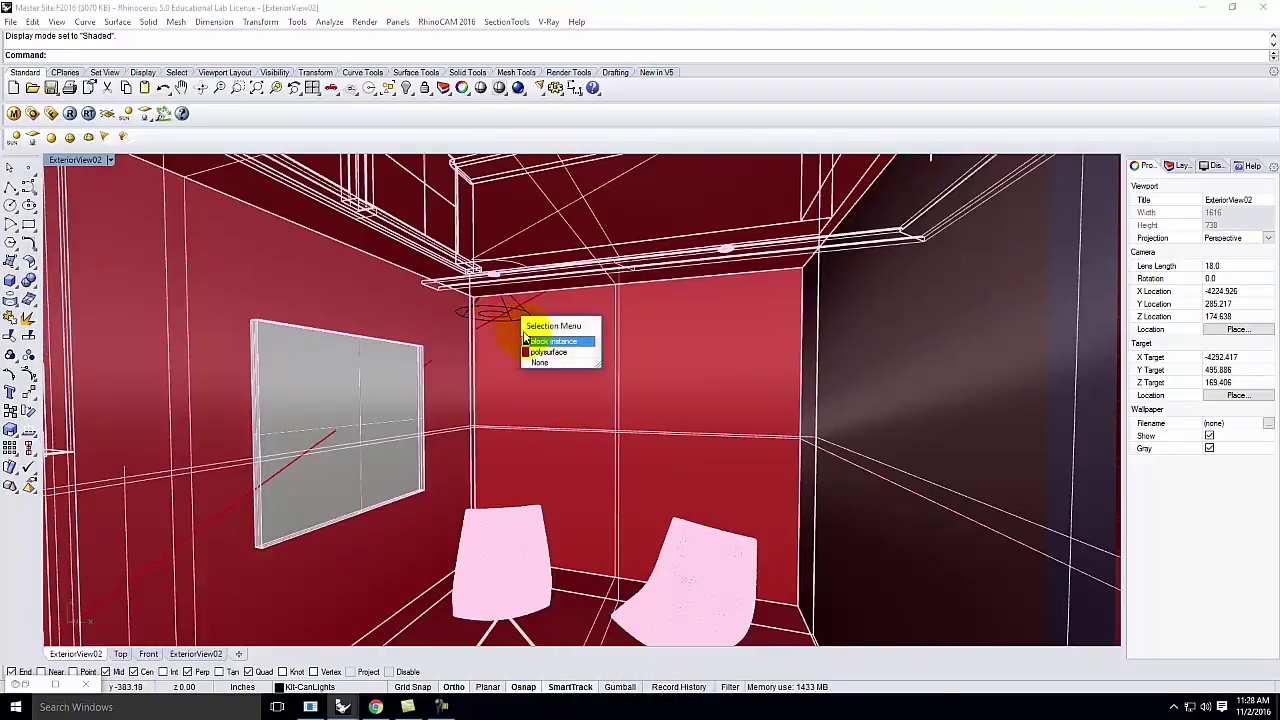
pyautogui.press('Escape')
pyautogui.click(494, 308)
pyautogui.click(556, 346)
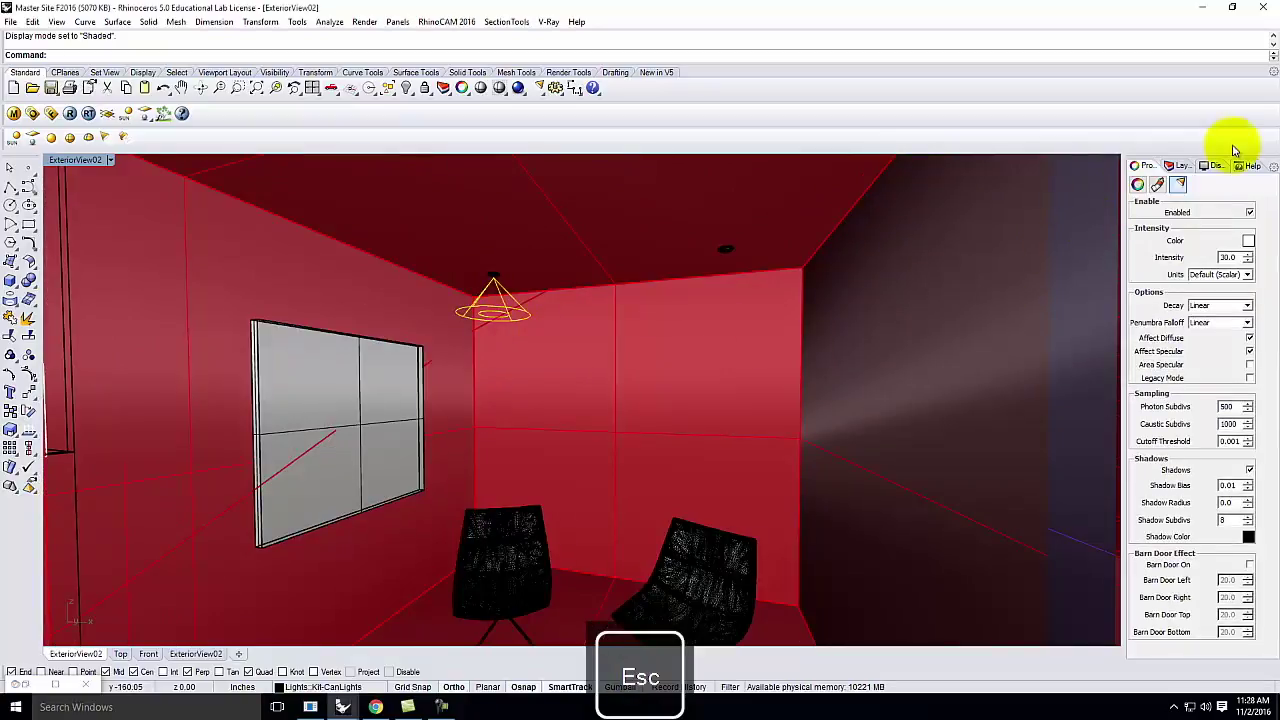
pyautogui.click(1248, 243)
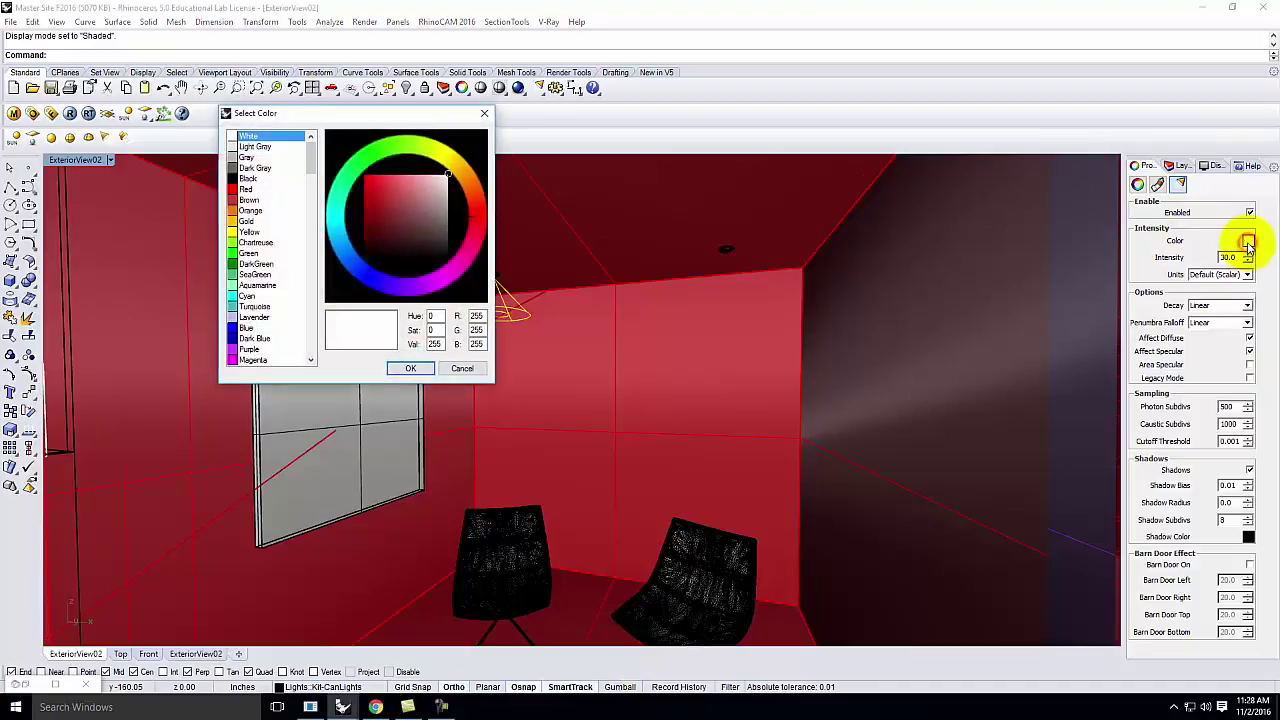
pyautogui.write('214')
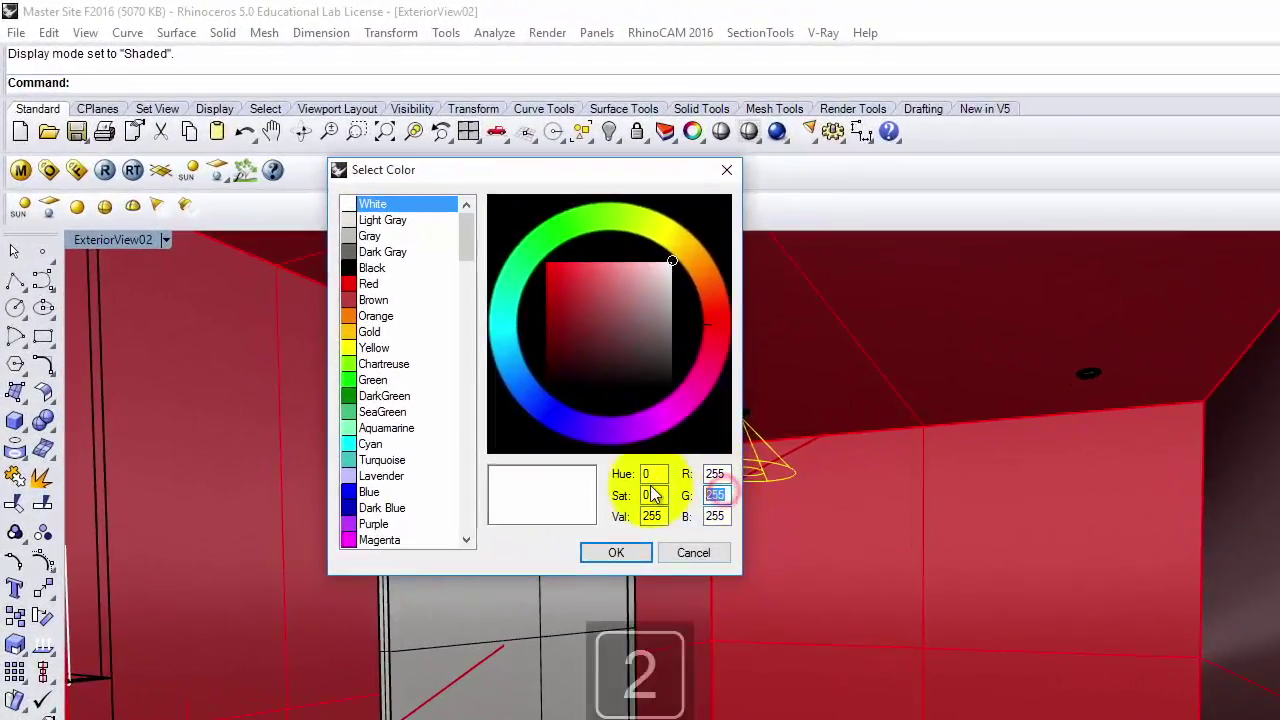
pyautogui.press('Tab')
pyautogui.write('170')
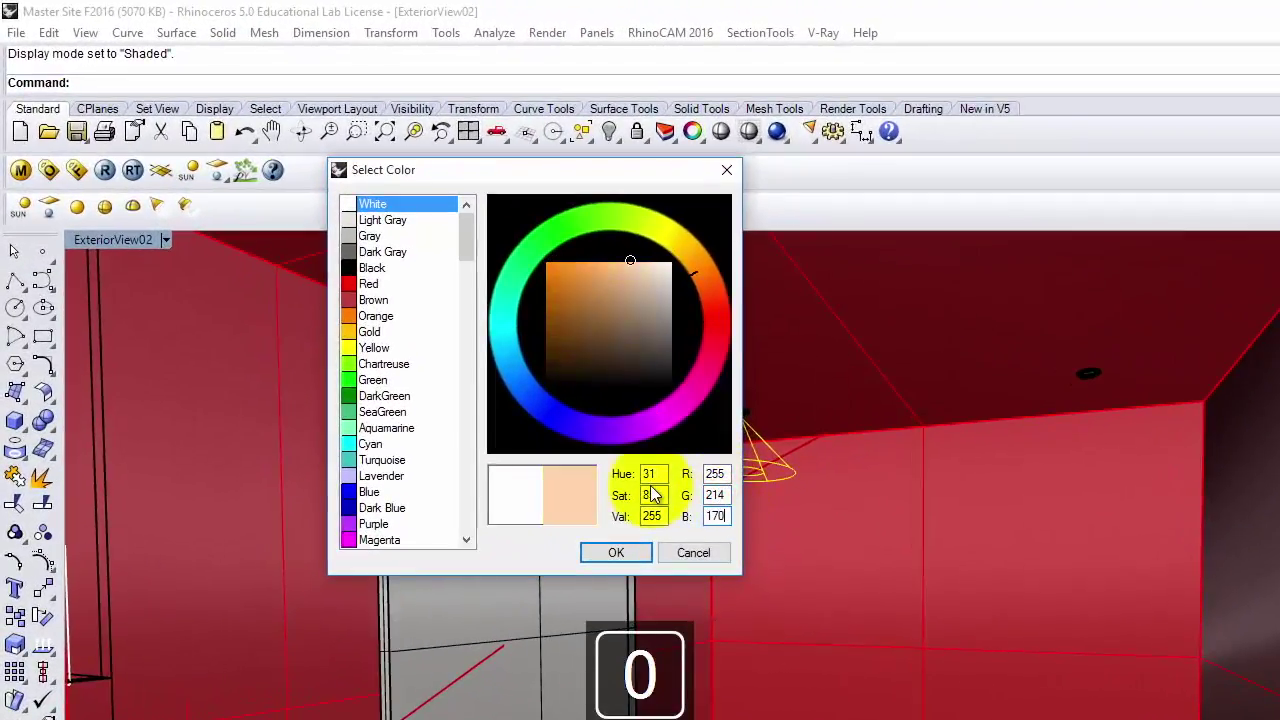
pyautogui.click(615, 553)
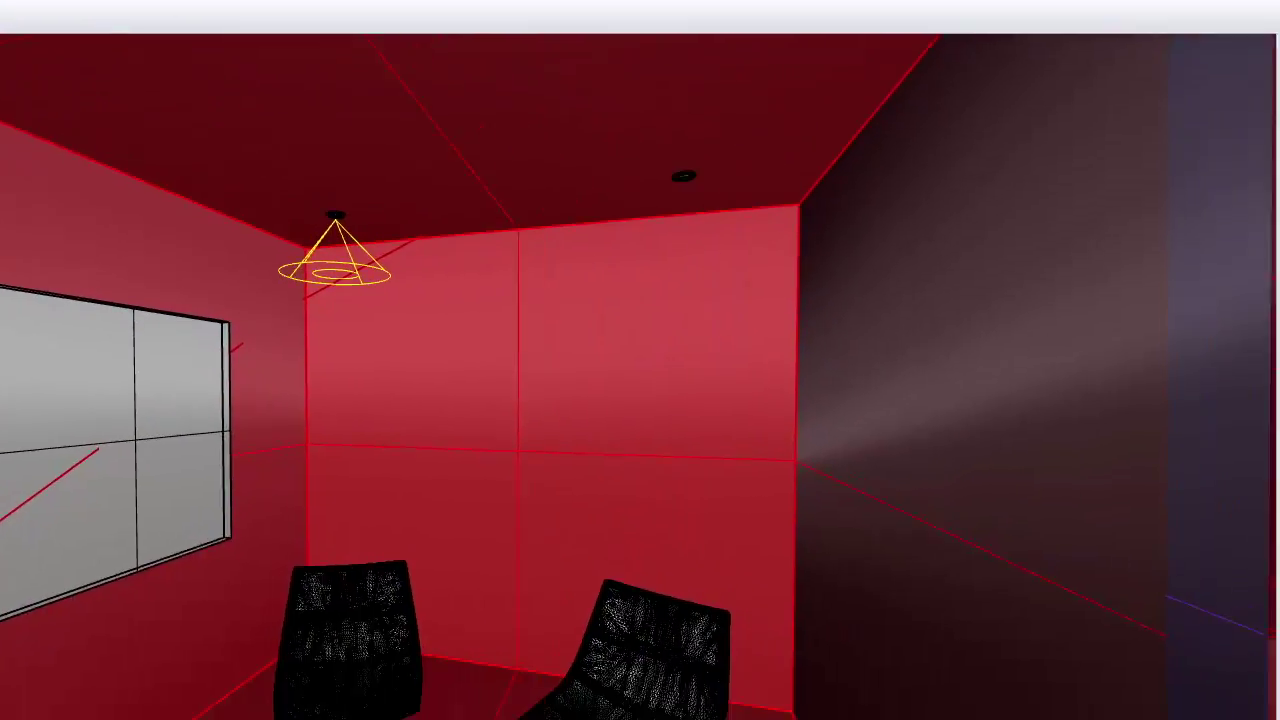
# Step: Set the spotlight's units to Radiant power, its intensity to 60 and its decay to Inverse Square
pyautogui.click(1230, 101)
pyautogui.click(1188, 161)
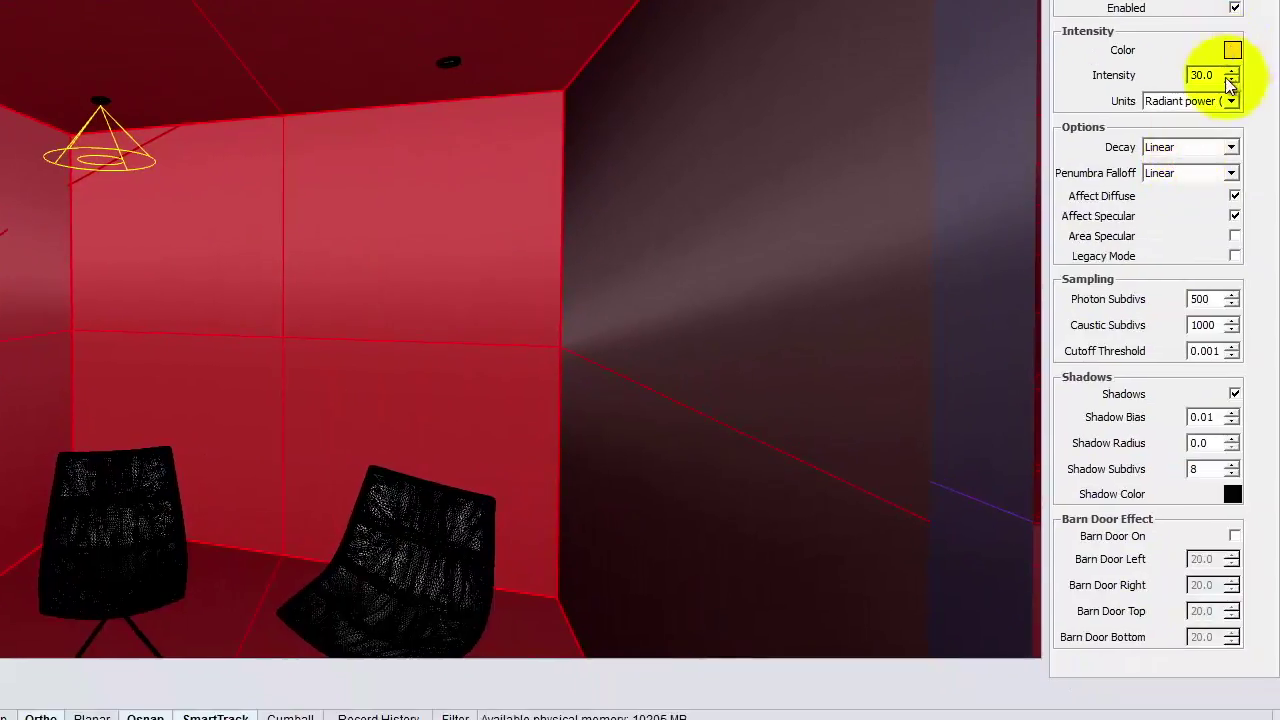
pyautogui.moveTo(1222, 74); pyautogui.dragTo(1176, 74)
pyautogui.write('60')
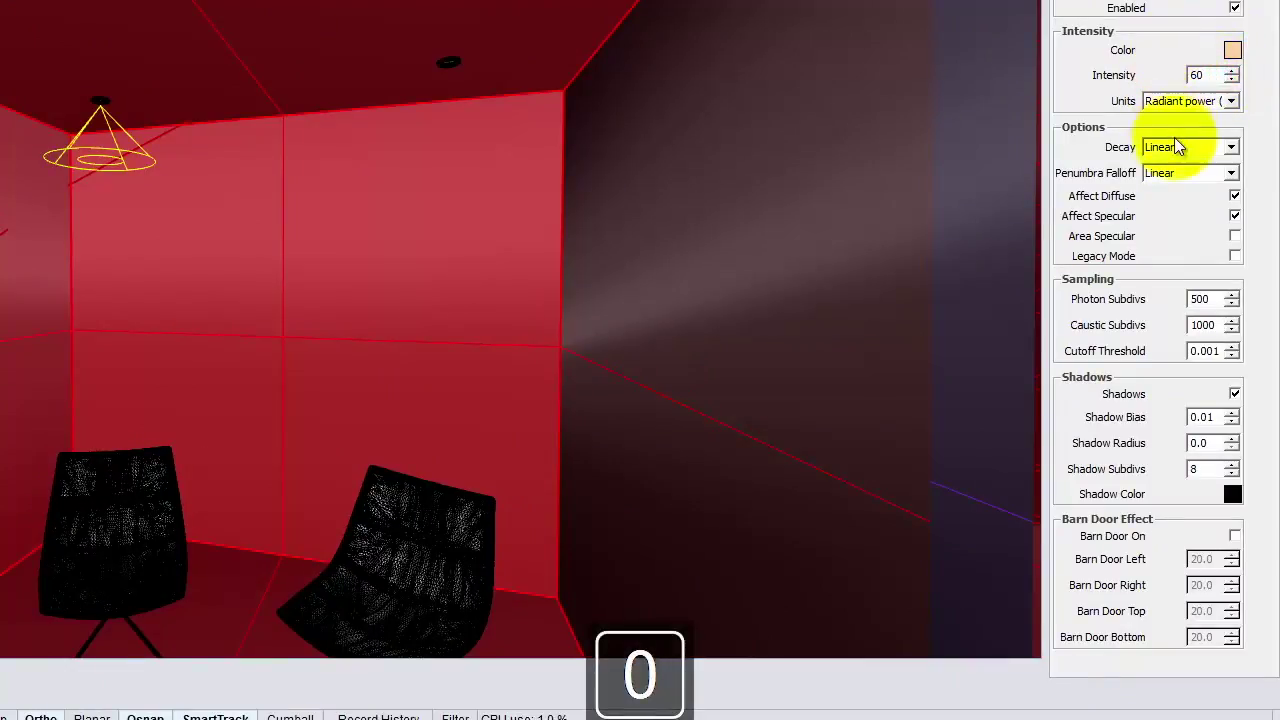
pyautogui.click(1190, 148)
pyautogui.click(1196, 192)
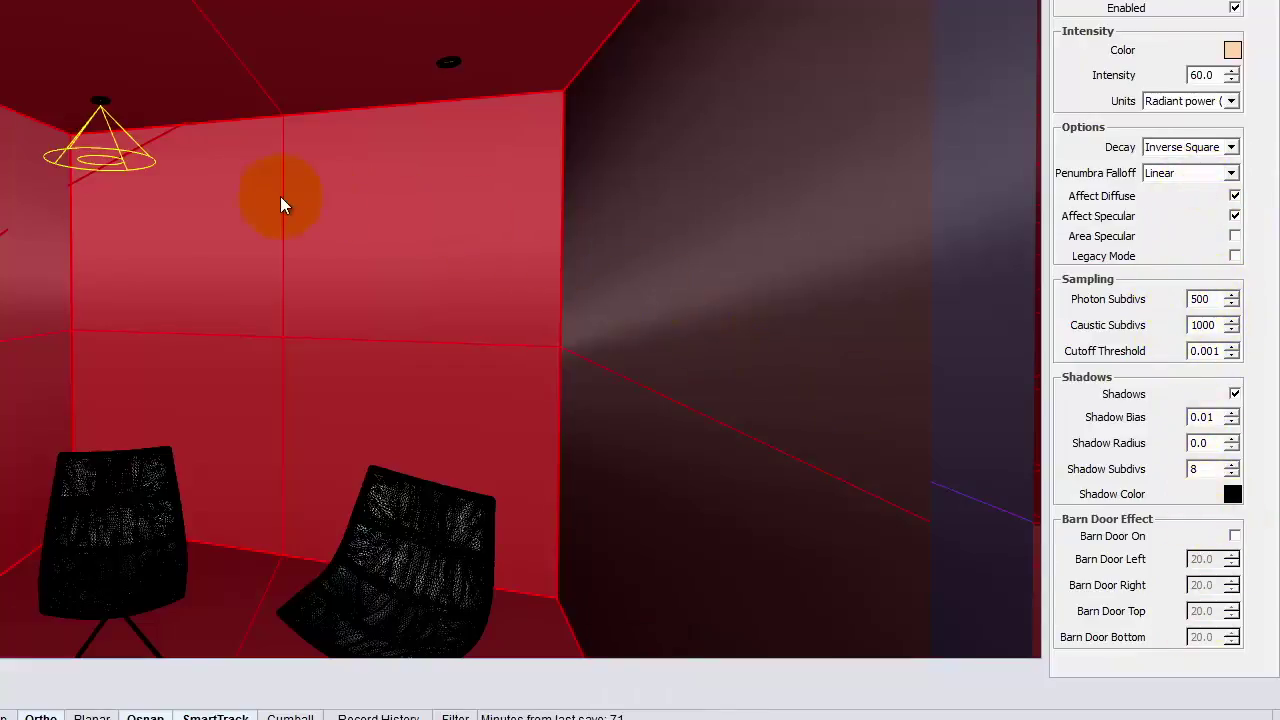
pyautogui.click(347, 204)
pyautogui.press('Escape')
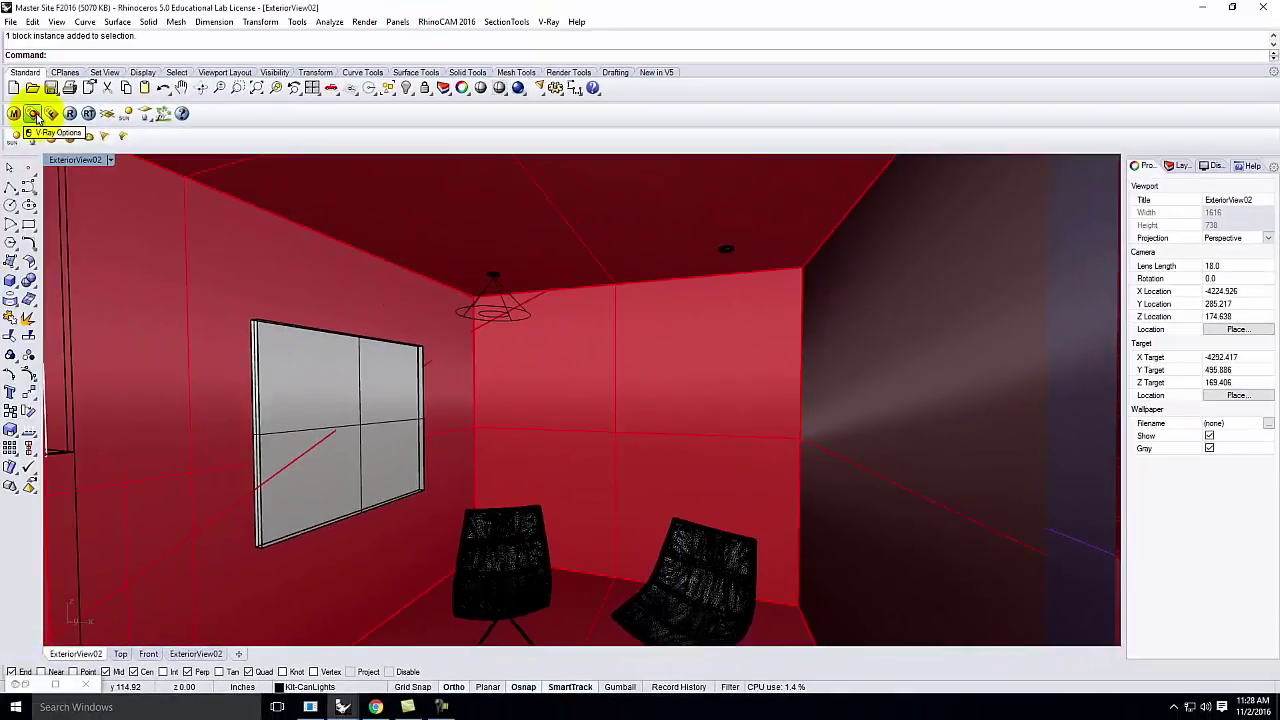
# Step: Set the V-Ray render output width to 400 pixels, keeping the aspect ratio locked
pyautogui.click(32, 113)
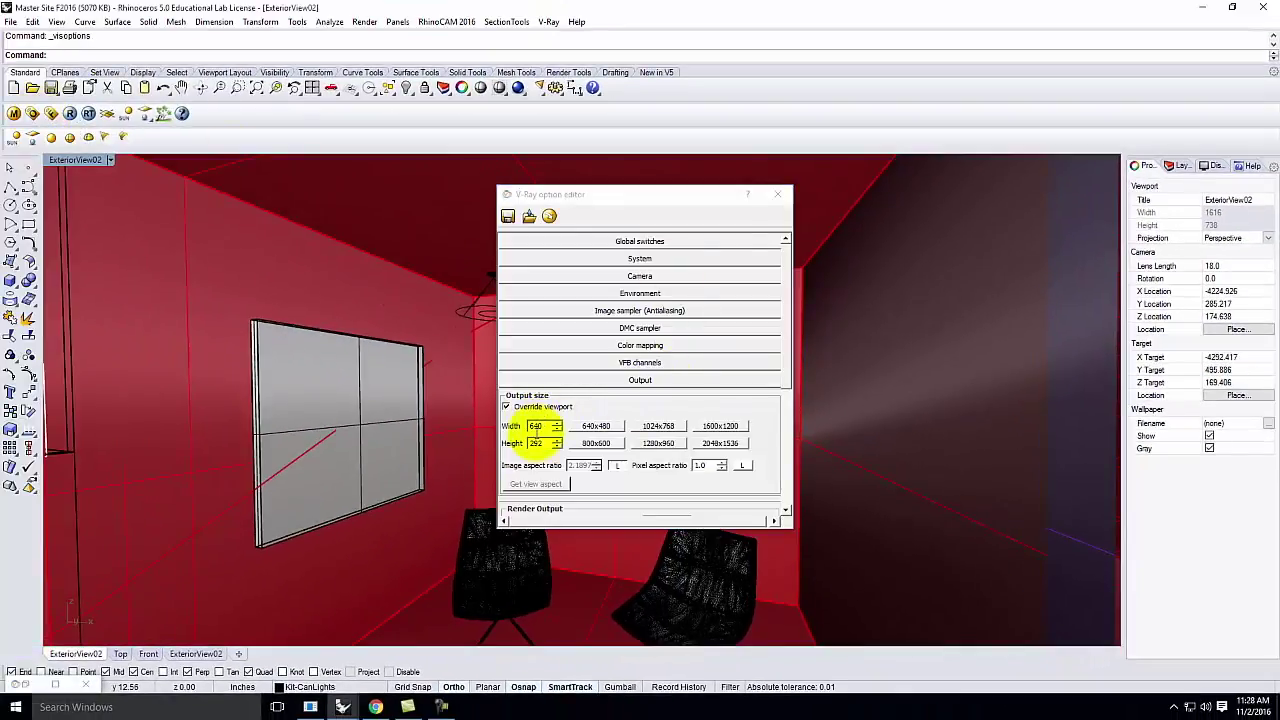
pyautogui.click(546, 426)
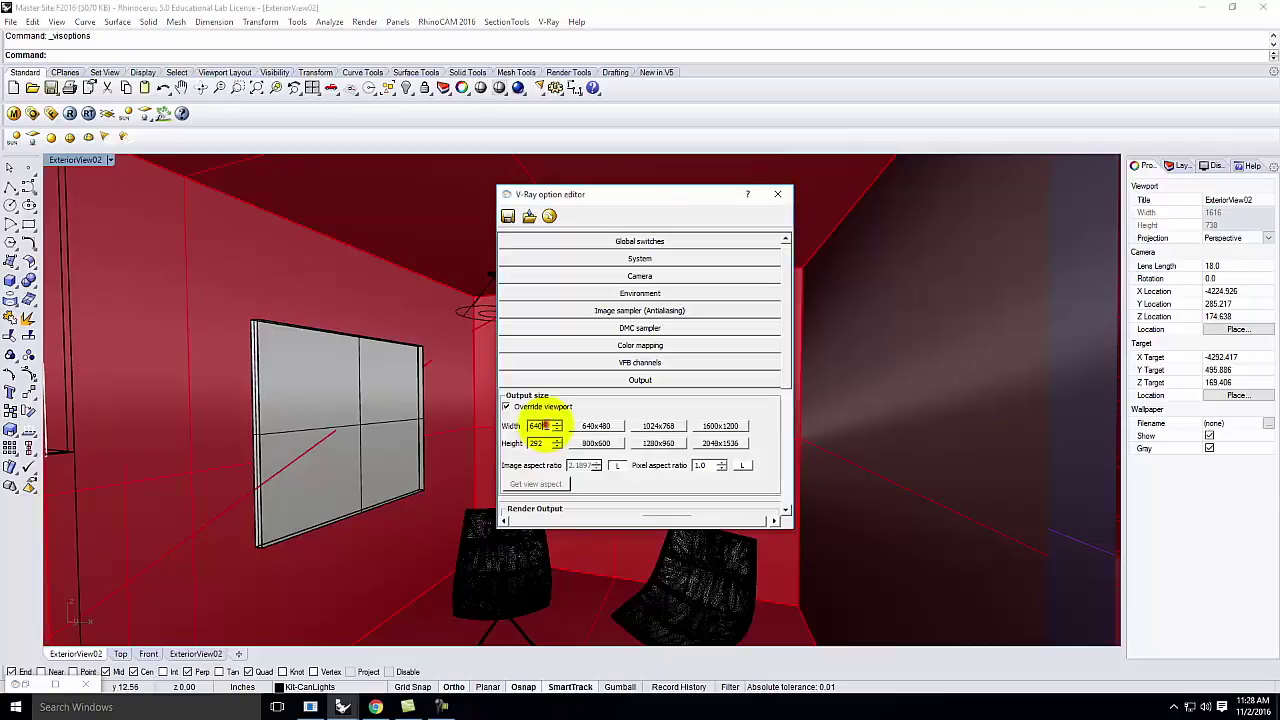
pyautogui.moveTo(548, 426); pyautogui.dragTo(495, 415)
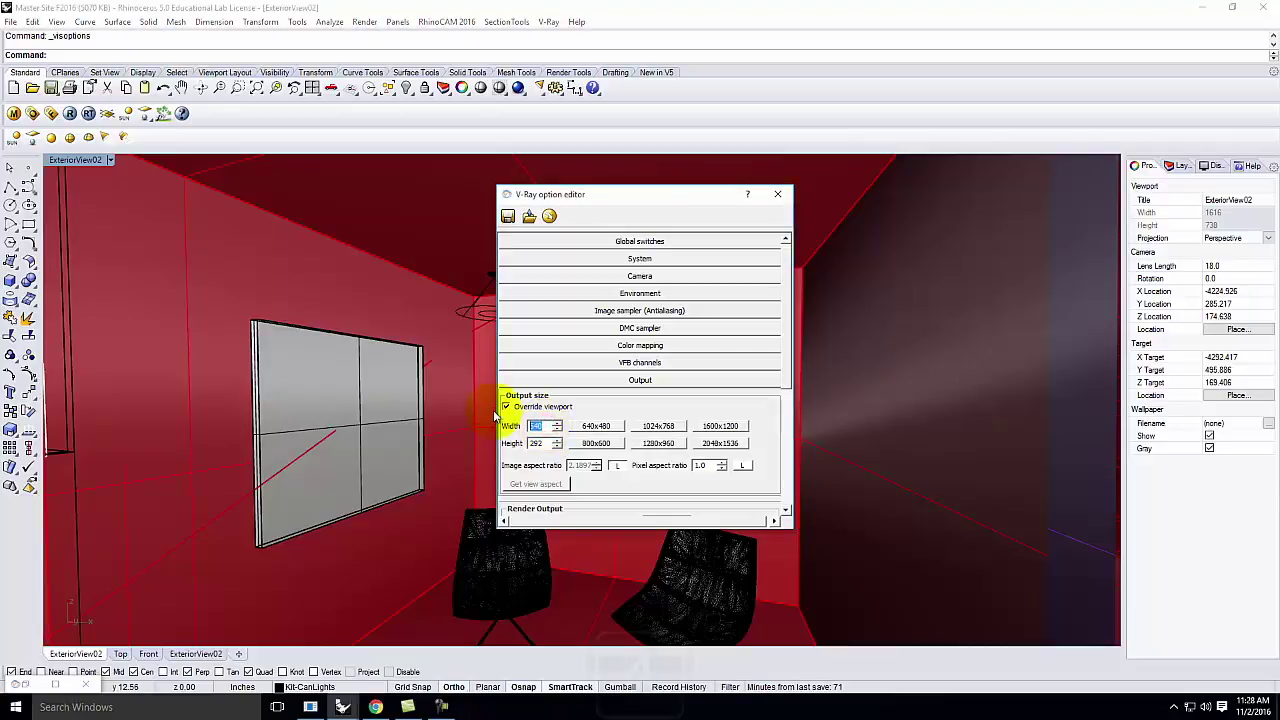
pyautogui.write('400')
pyautogui.press('Tab')
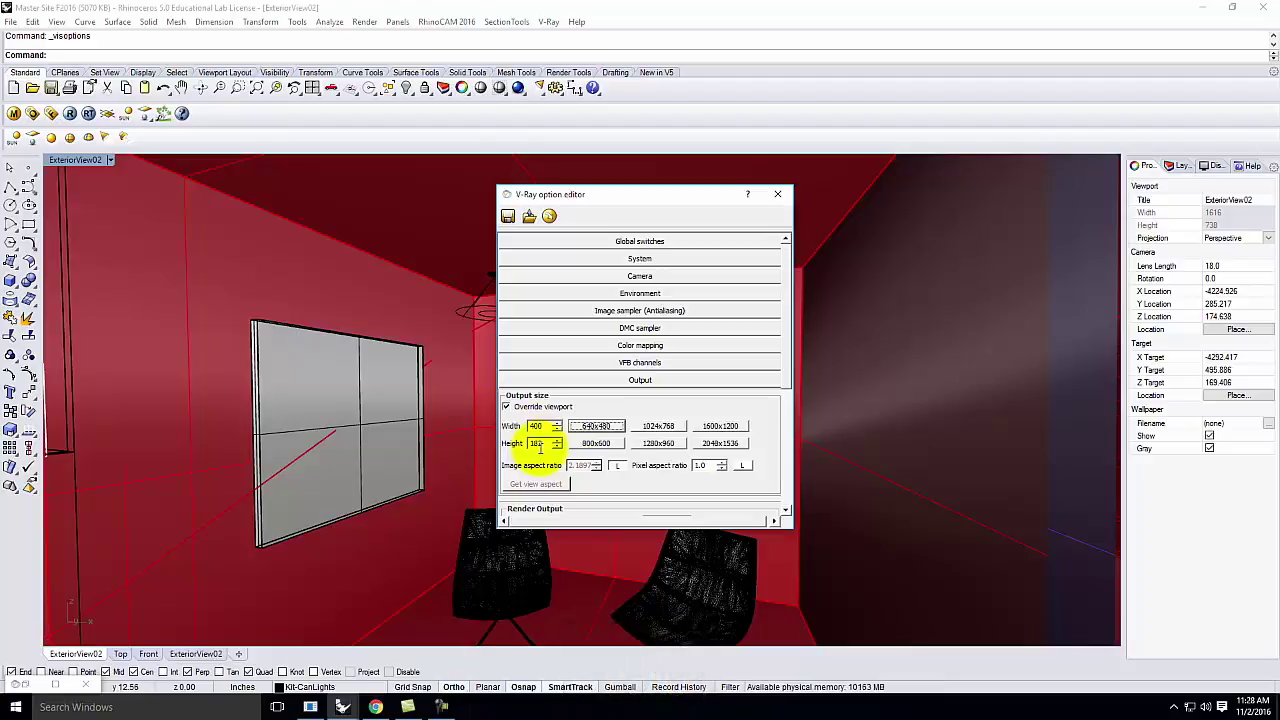
pyautogui.click(777, 194)
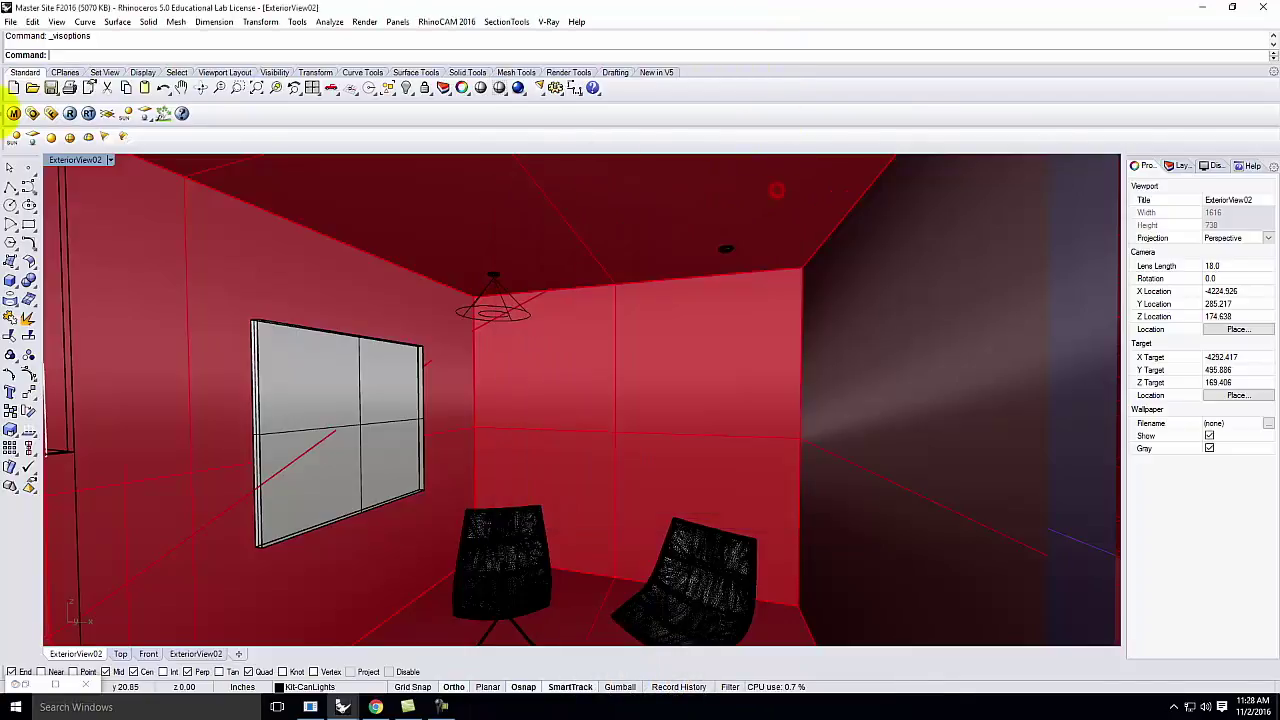
# Step: Run a V-Ray test render of the interior and examine the spotlight's effect in a reduced frame buffer window
pyautogui.click(70, 114)
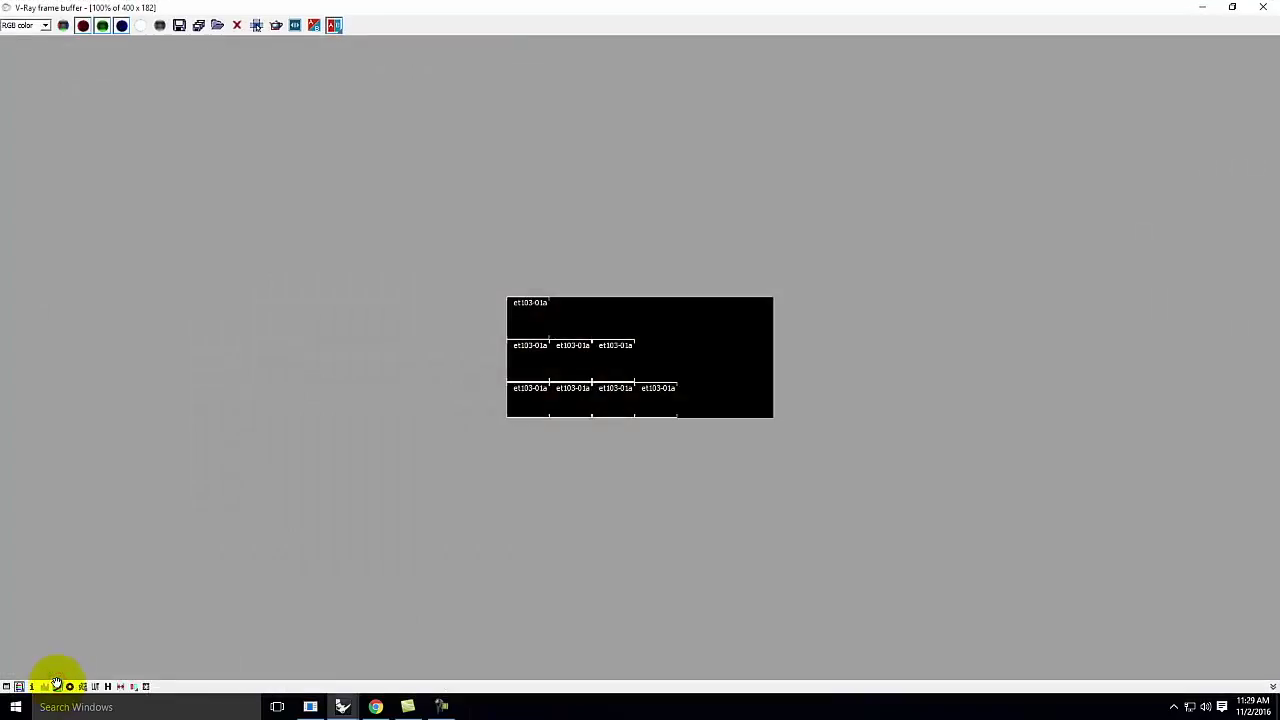
pyautogui.click(1232, 7)
pyautogui.moveTo(837, 446); pyautogui.dragTo(847, 552)
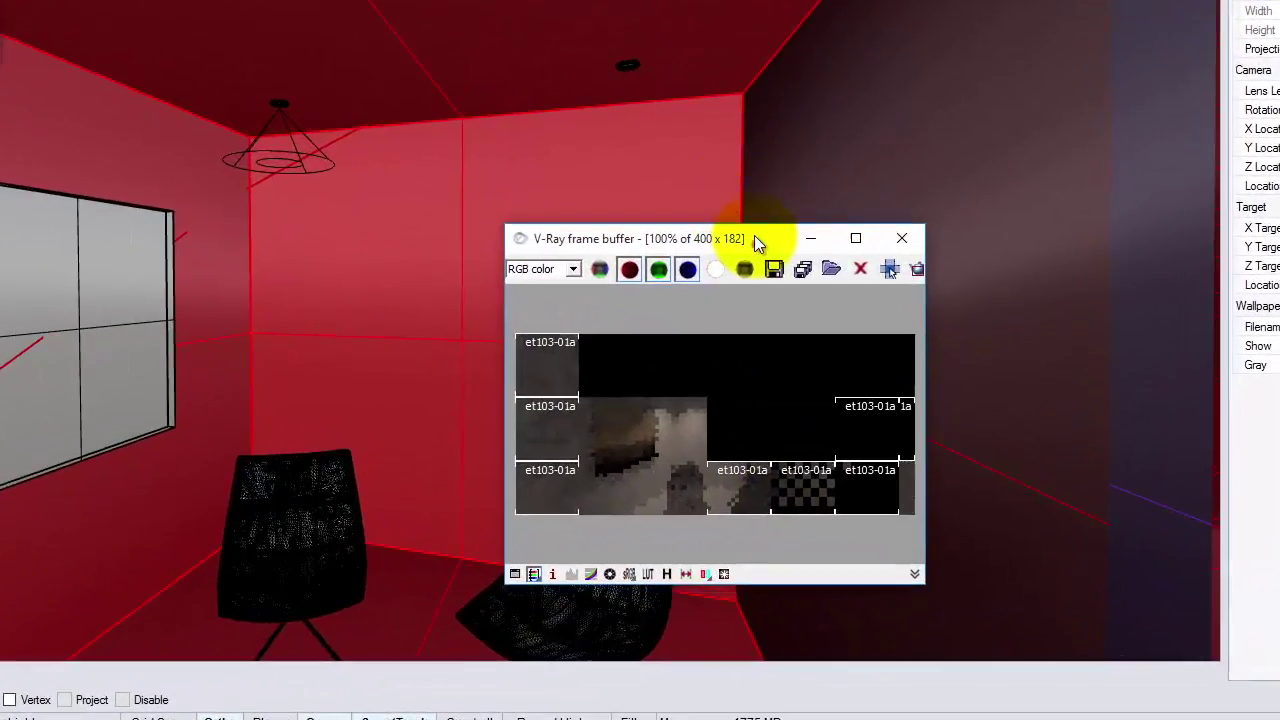
pyautogui.moveTo(813, 370); pyautogui.dragTo(753, 270)
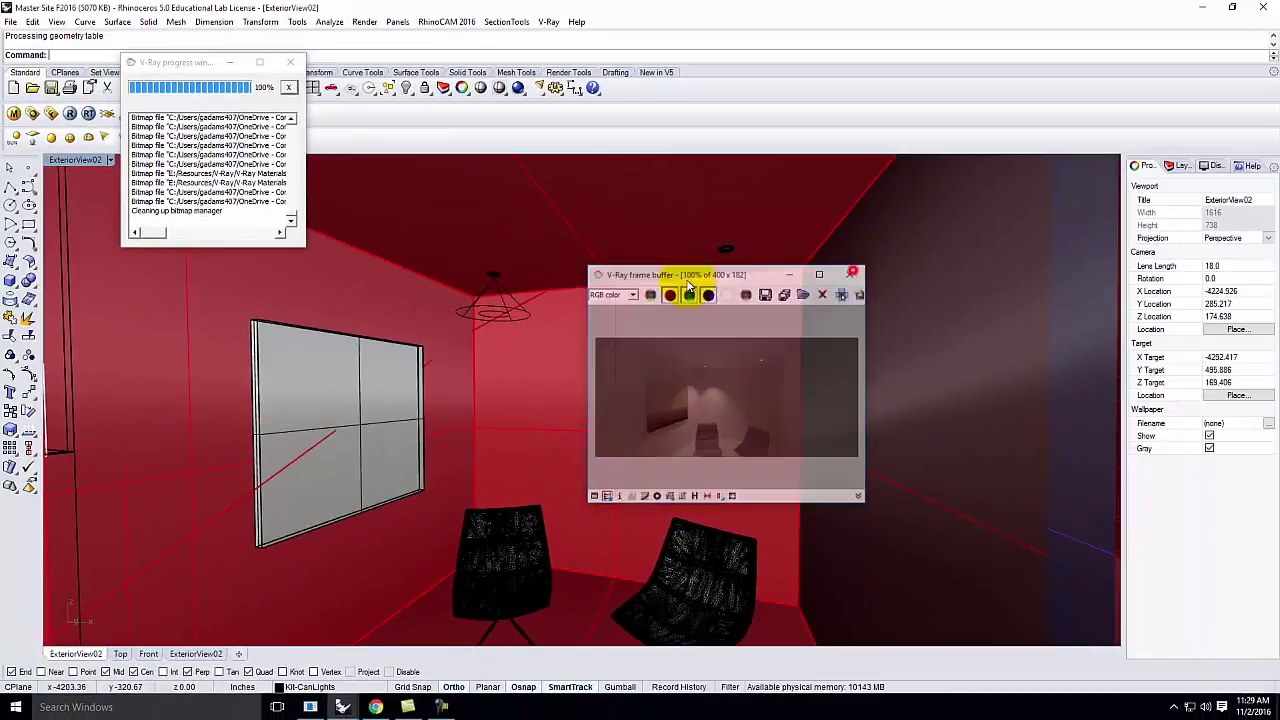
# Step: Mirror a copy of the spotlight across the ceiling's center line onto the neighboring can light
pyautogui.click(505, 308)
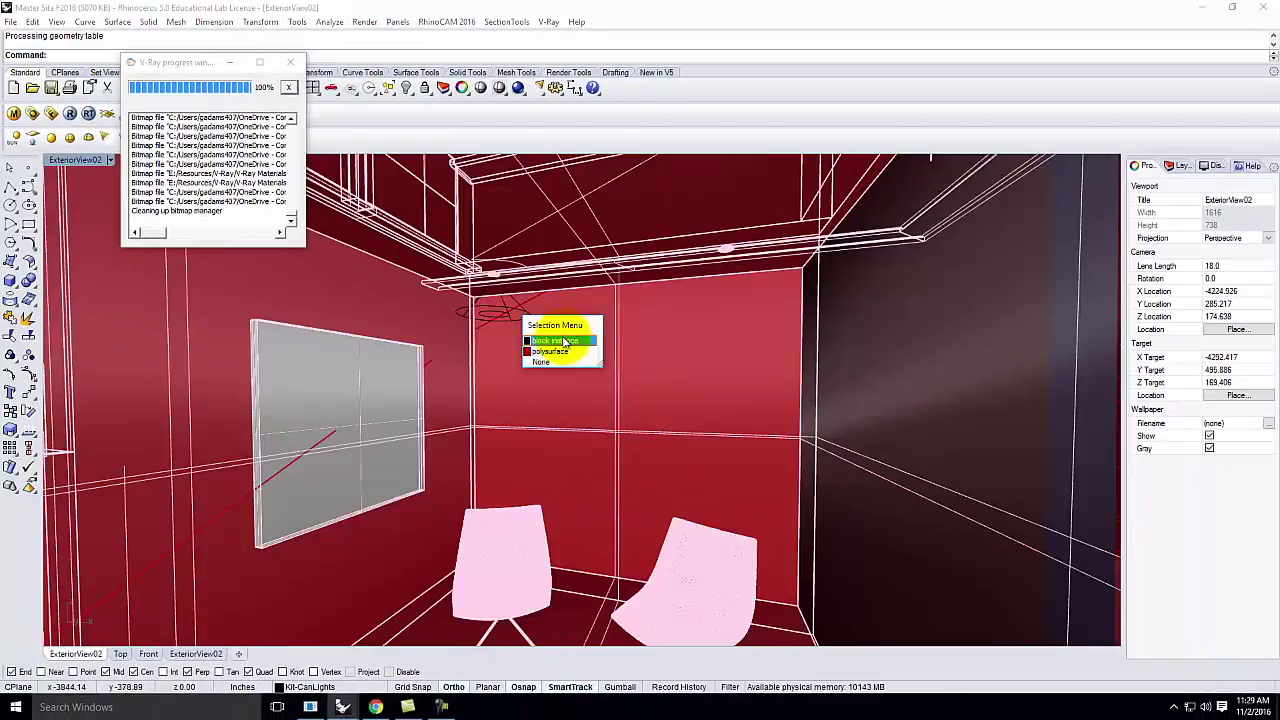
pyautogui.click(502, 311)
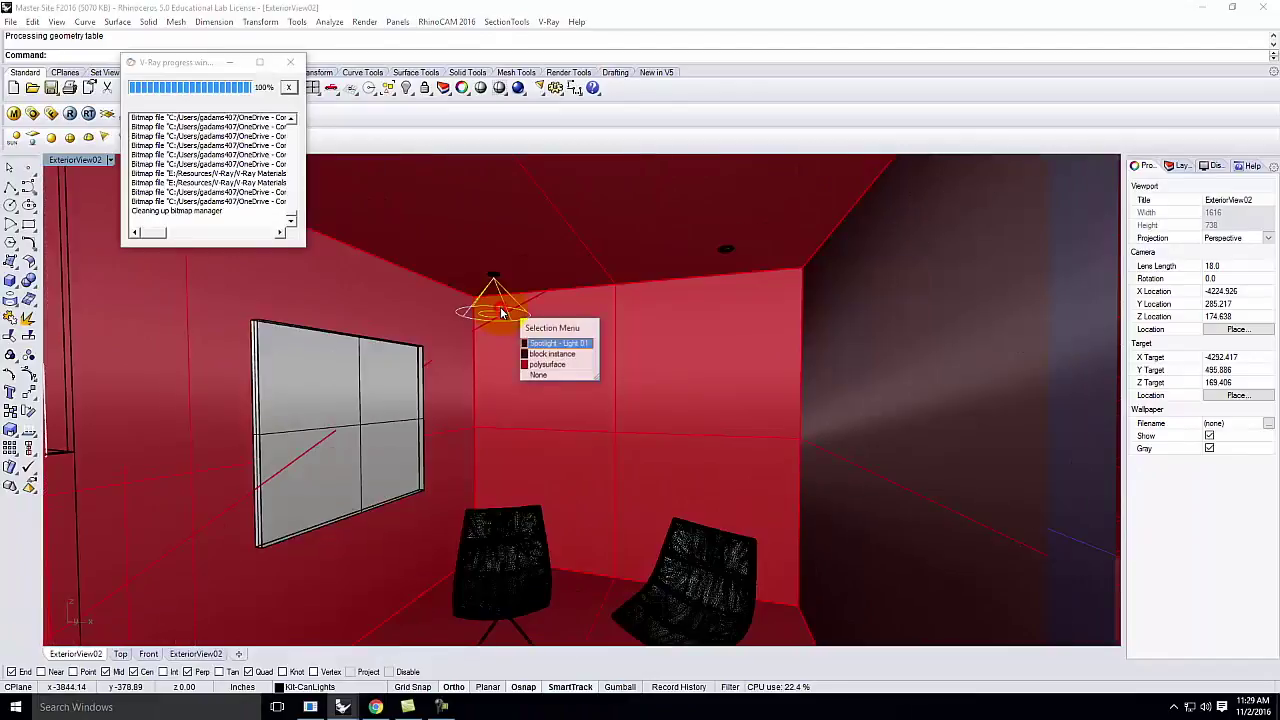
pyautogui.click(563, 344)
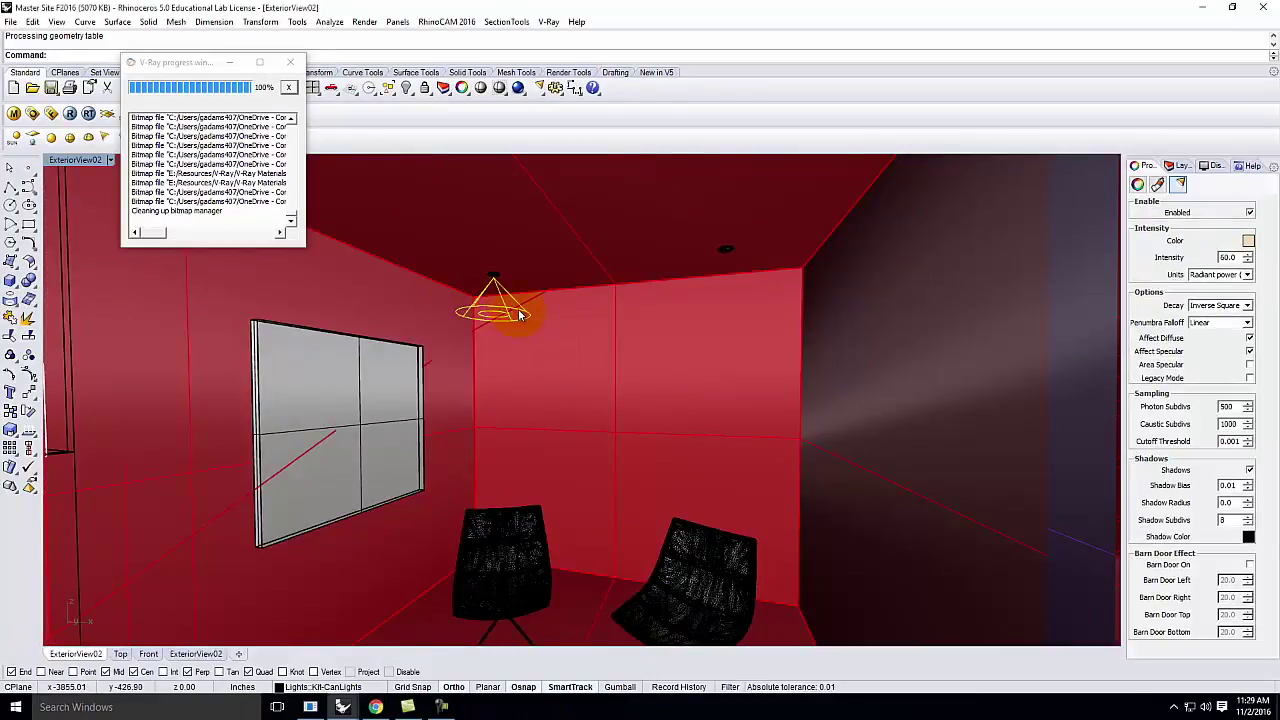
pyautogui.press('Return')
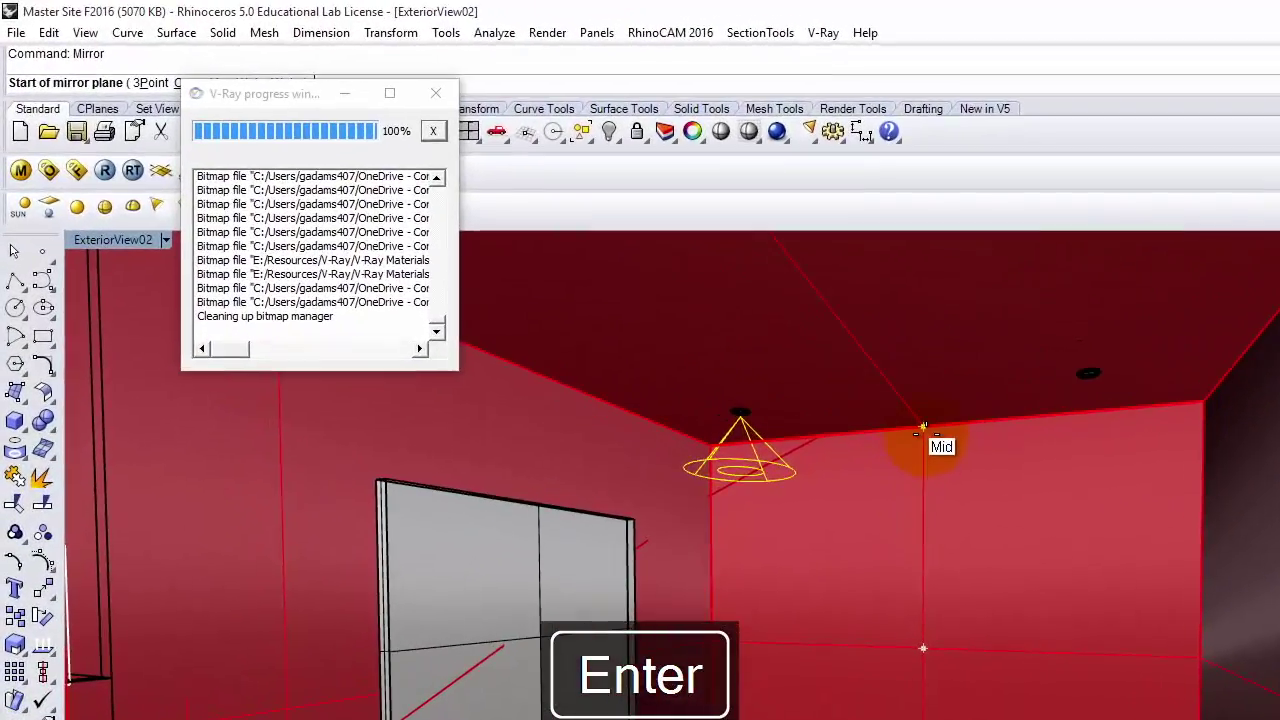
pyautogui.click(923, 428)
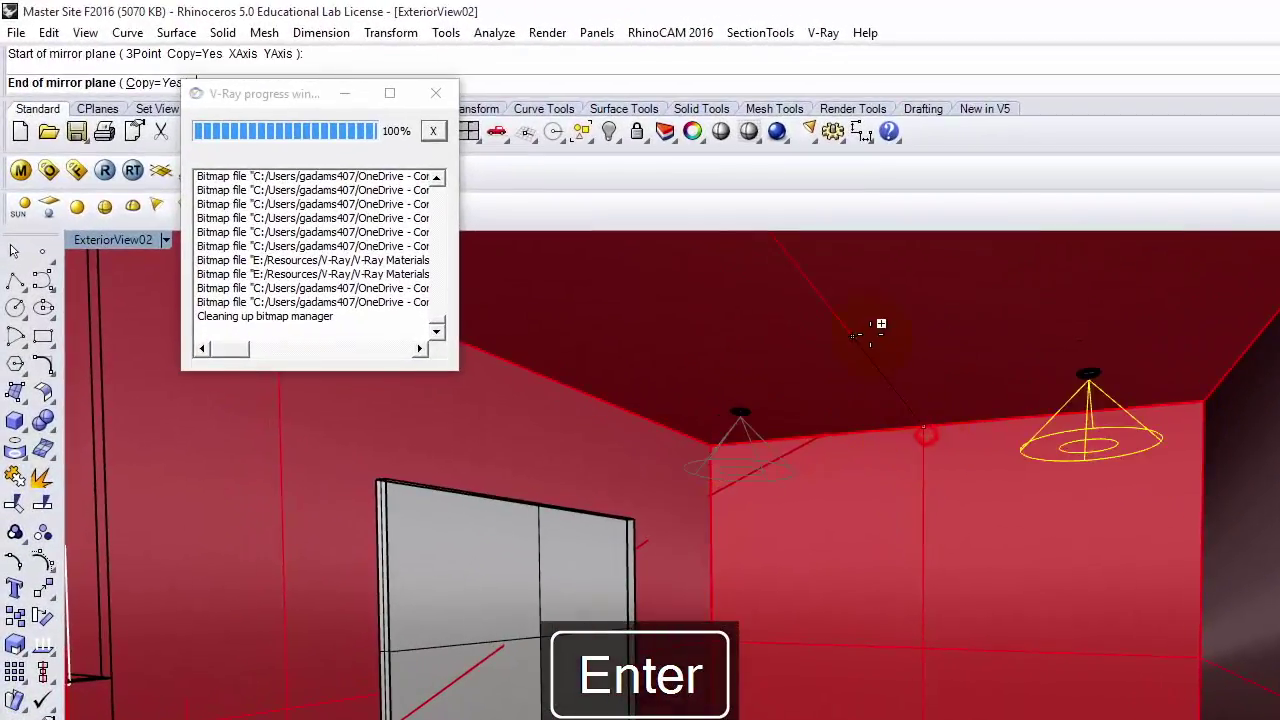
pyautogui.click(857, 328)
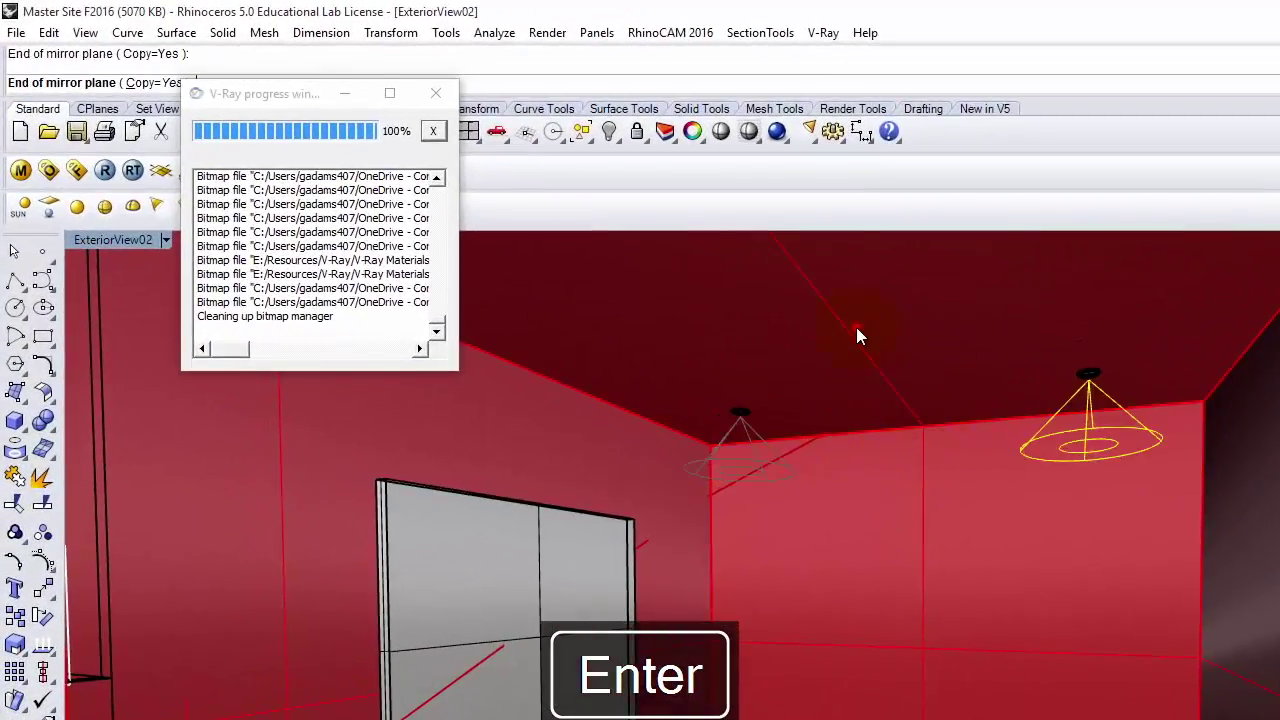
# Step: Select both spotlights and mirror copies across the middle row of can lights in the top view, onto the far pair
pyautogui.click(1033, 450)
pyautogui.click(1089, 498)
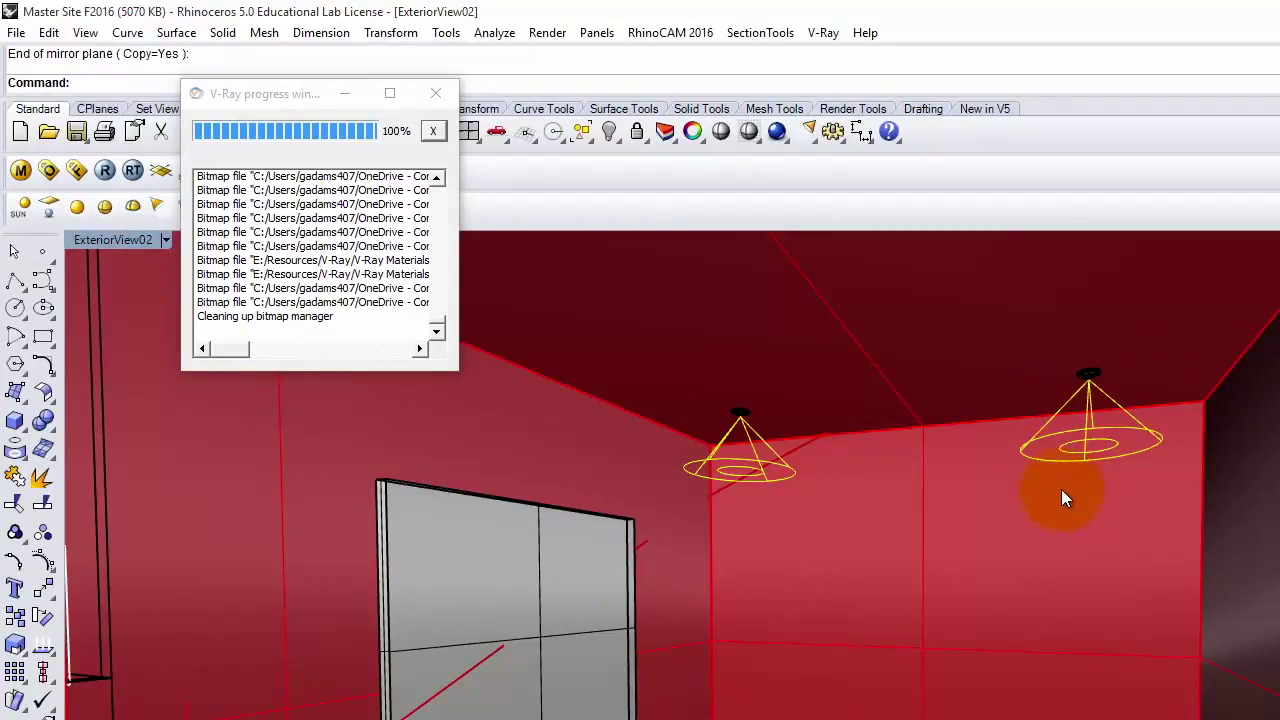
pyautogui.doubleClick(89, 237)
pyautogui.scroll(6, 440, 456)
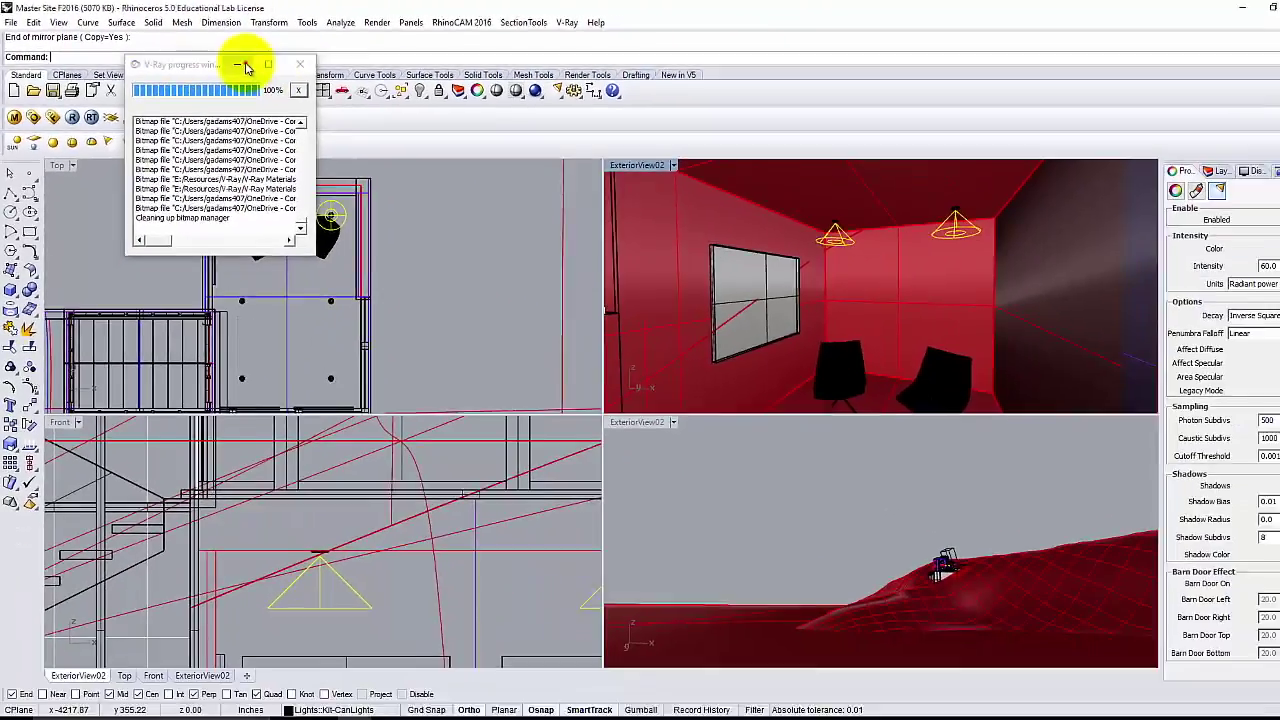
pyautogui.click(344, 93)
pyautogui.press('Return')
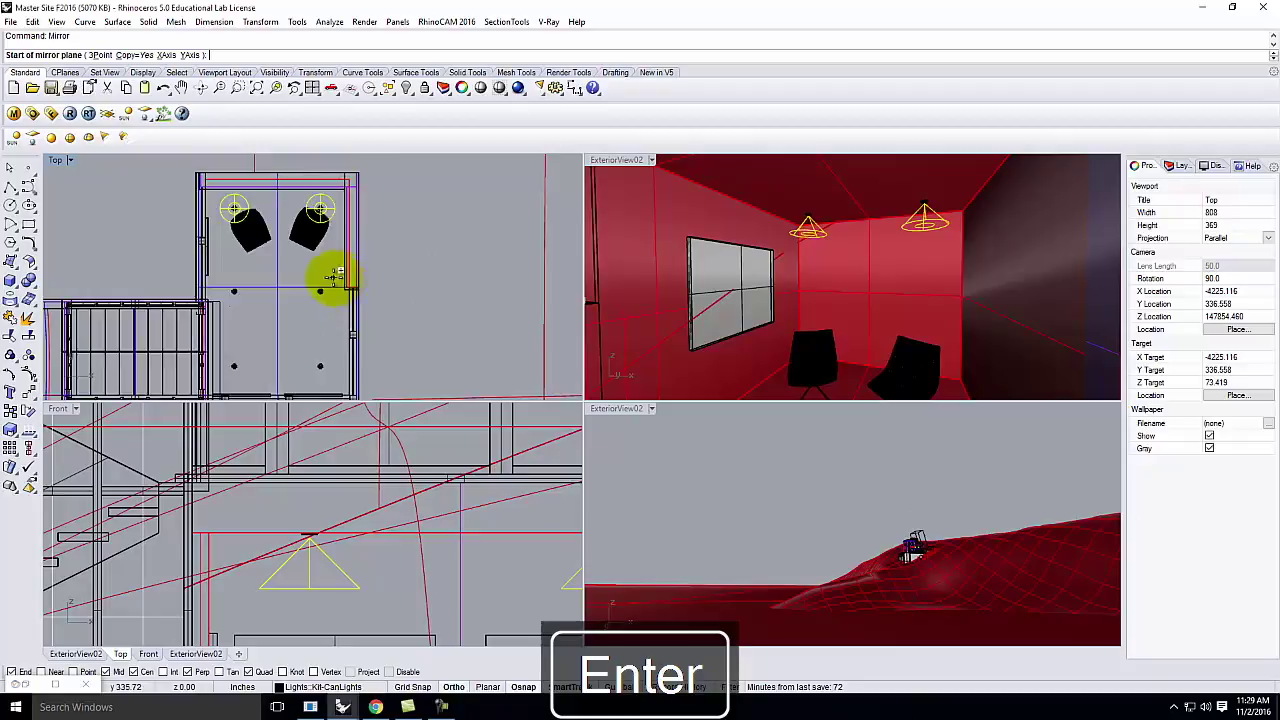
pyautogui.scroll(4, 337, 275)
pyautogui.click(380, 294)
pyautogui.scroll(-4, 380, 294)
pyautogui.click(468, 300)
pyautogui.scroll(-2, 470, 266)
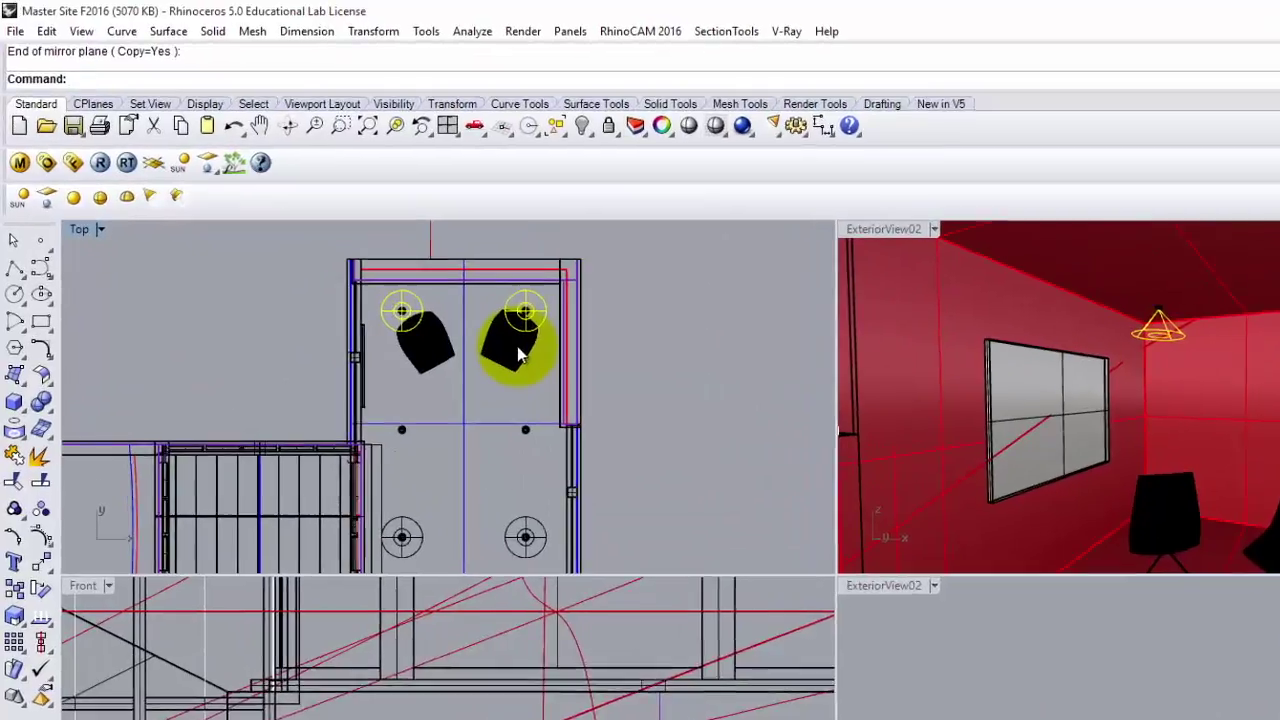
# Step: Copy the two selected spotlights straight down in the top view onto the middle row of can lights
pyautogui.write('Copy')
pyautogui.press('Return')
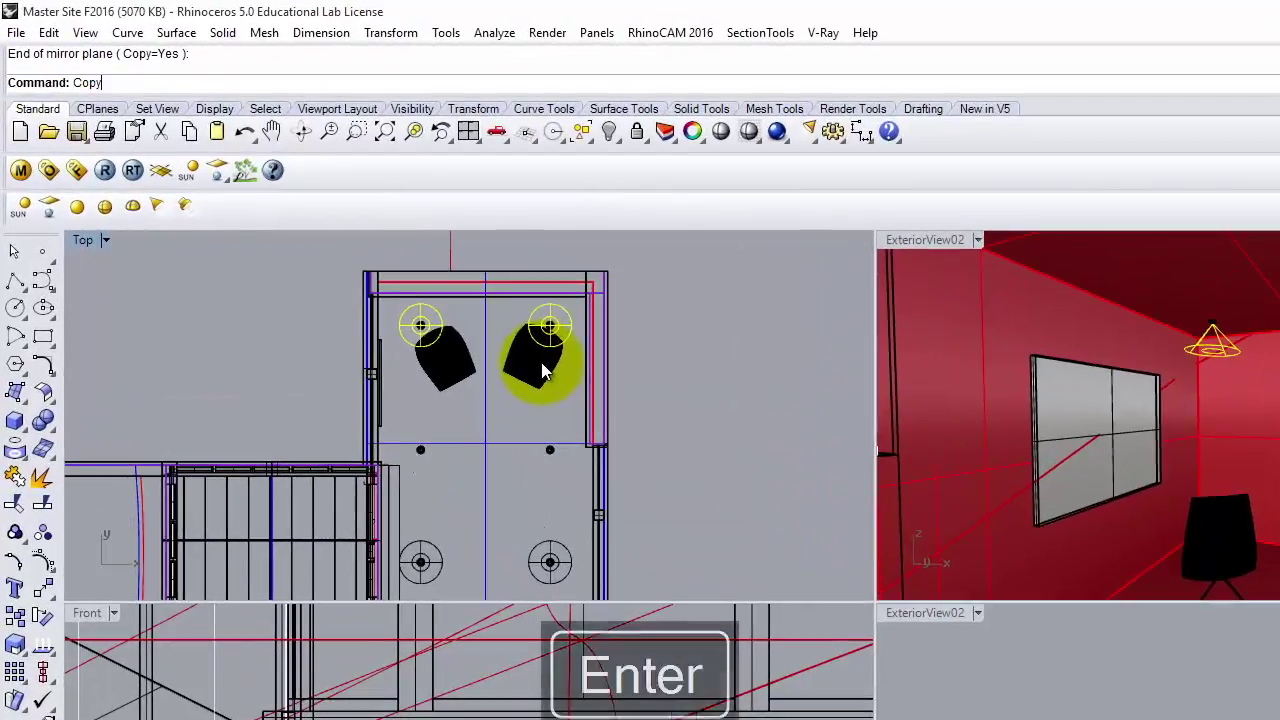
pyautogui.click(736, 303)
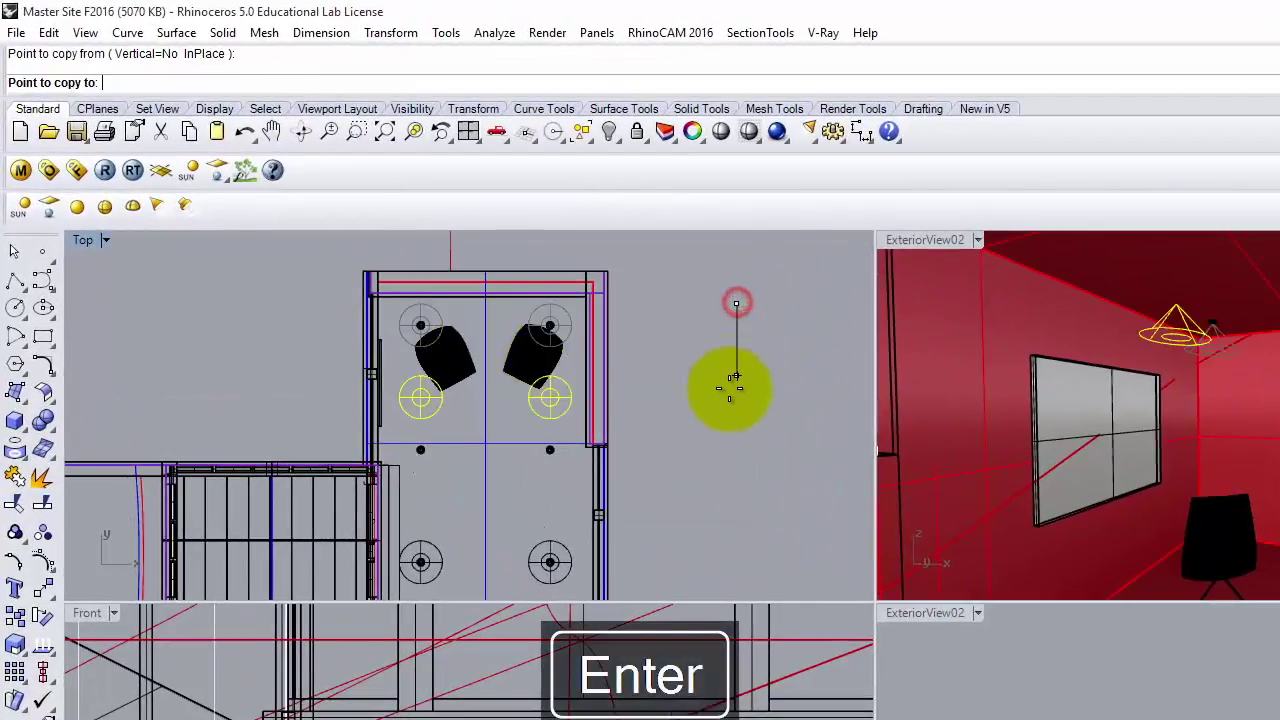
pyautogui.click(733, 428)
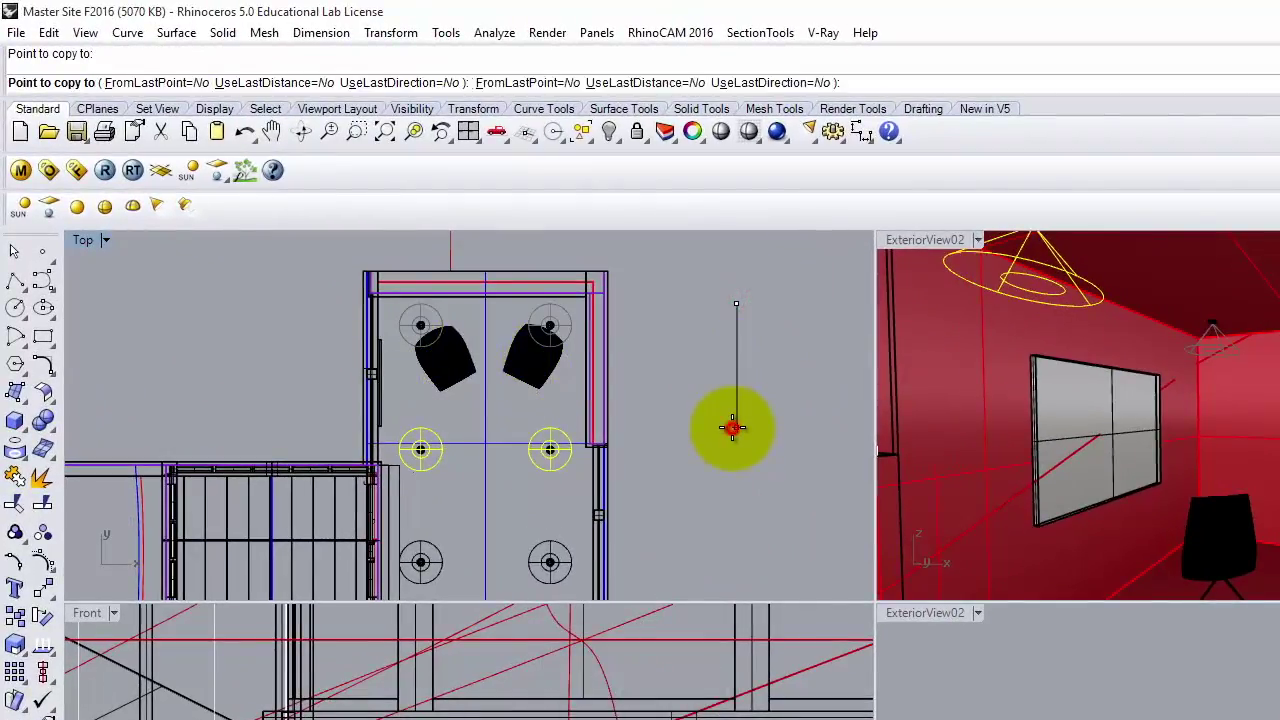
# Step: End the copying of the spotlights and run a V-Ray test render of the maximized interior view to examine the lighting
pyautogui.press('Escape')
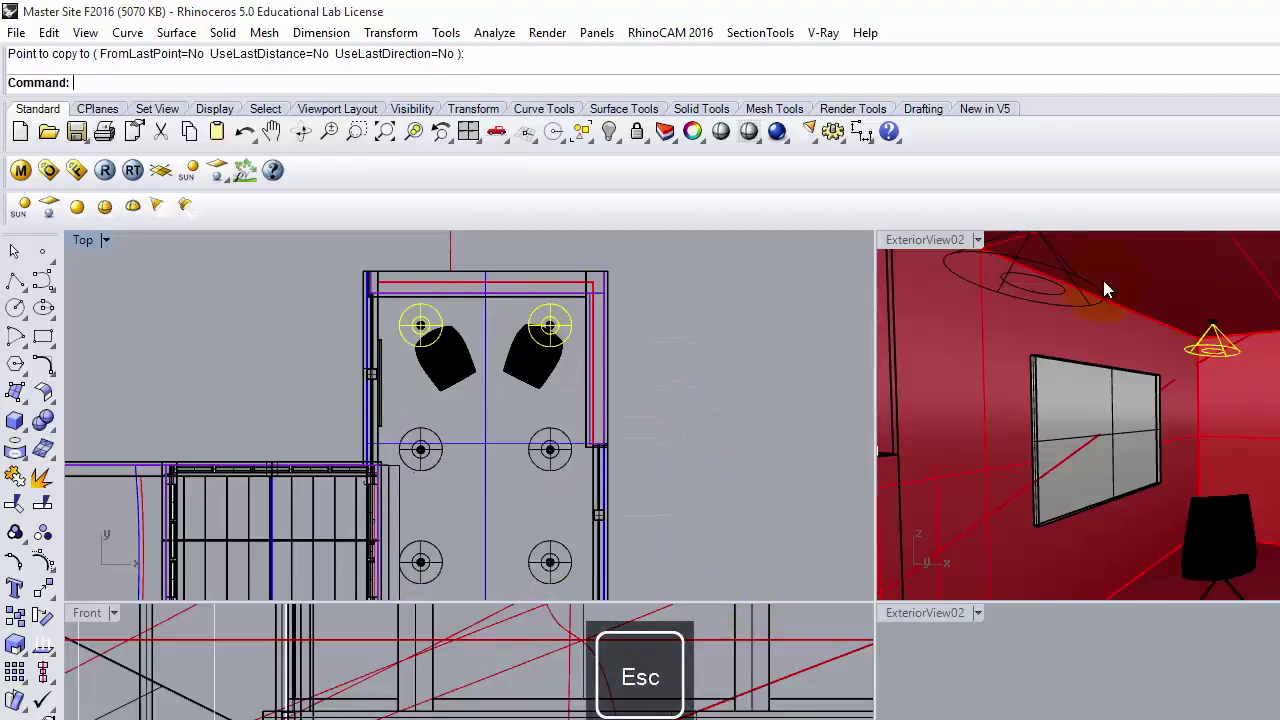
pyautogui.doubleClick(931, 240)
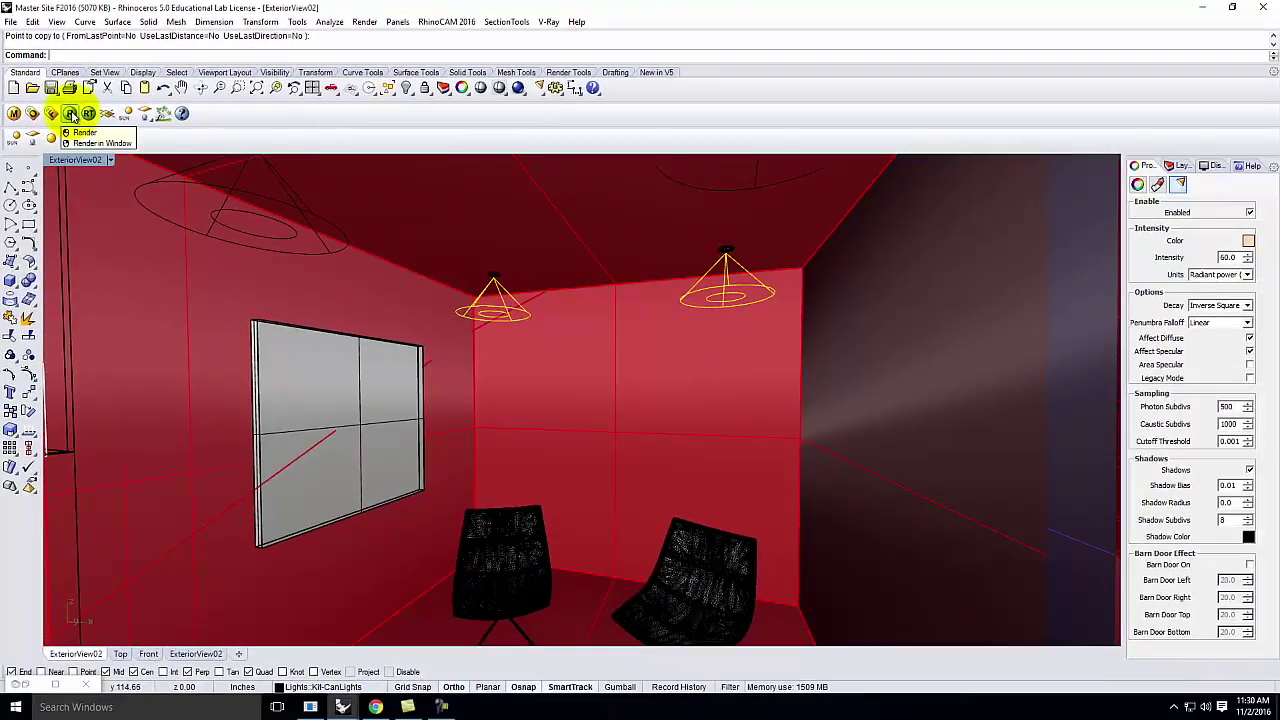
pyautogui.click(70, 114)
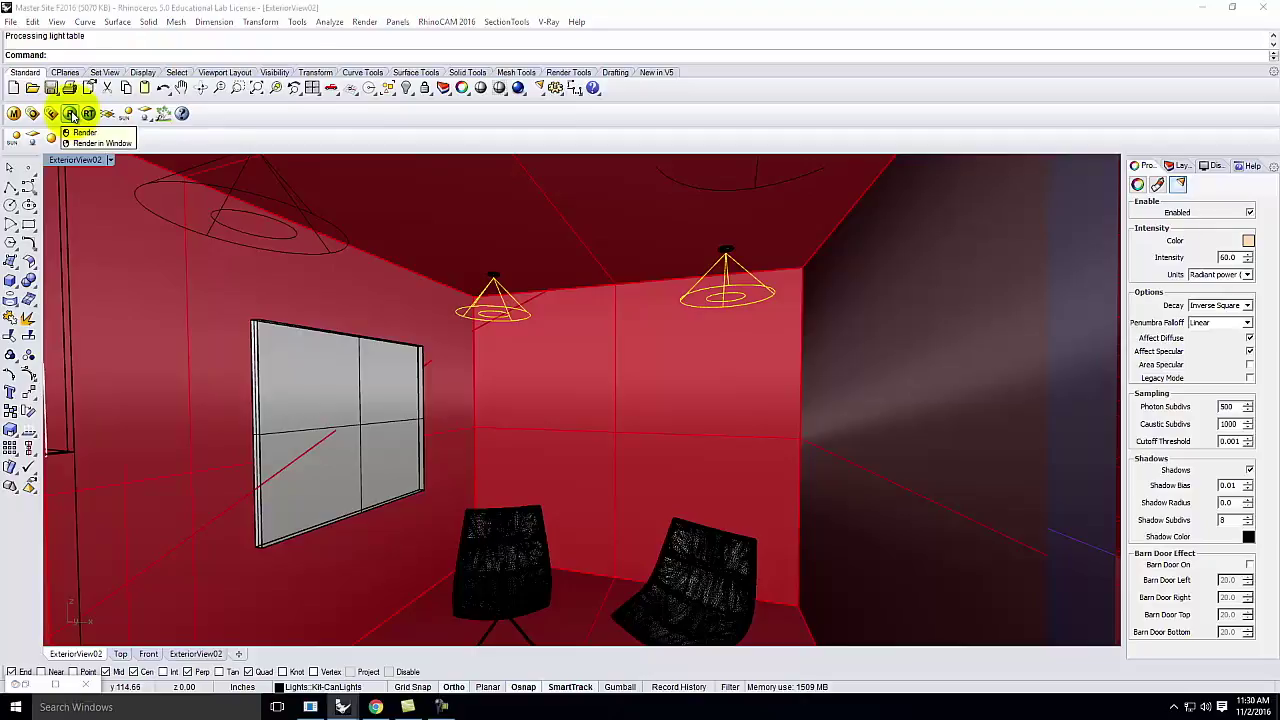
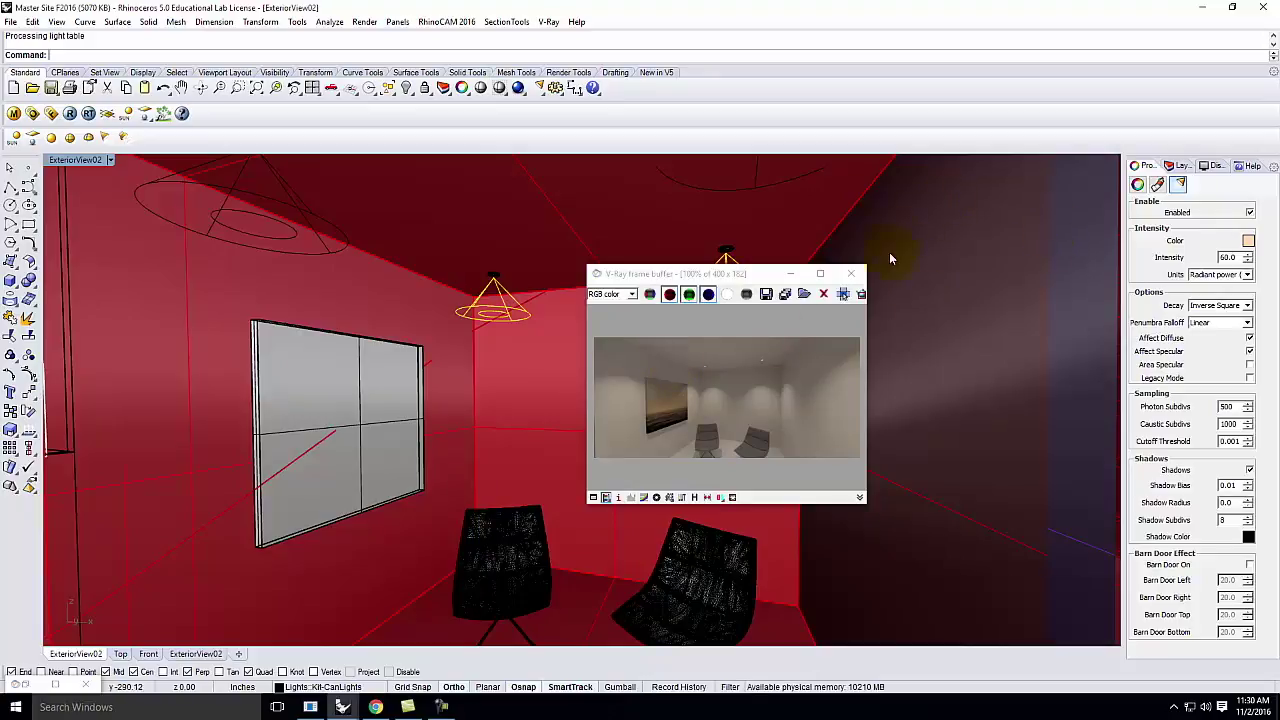
pyautogui.click(851, 273)
# Step: Turn the interior perspective toward the room's glazed corner, return to the four-viewport layout and show the perspective's camera
pyautogui.scroll(-5, 731, 332)
pyautogui.moveTo(808, 349); pyautogui.dragTo(429, 443, button='right')
pyautogui.click(110, 160)
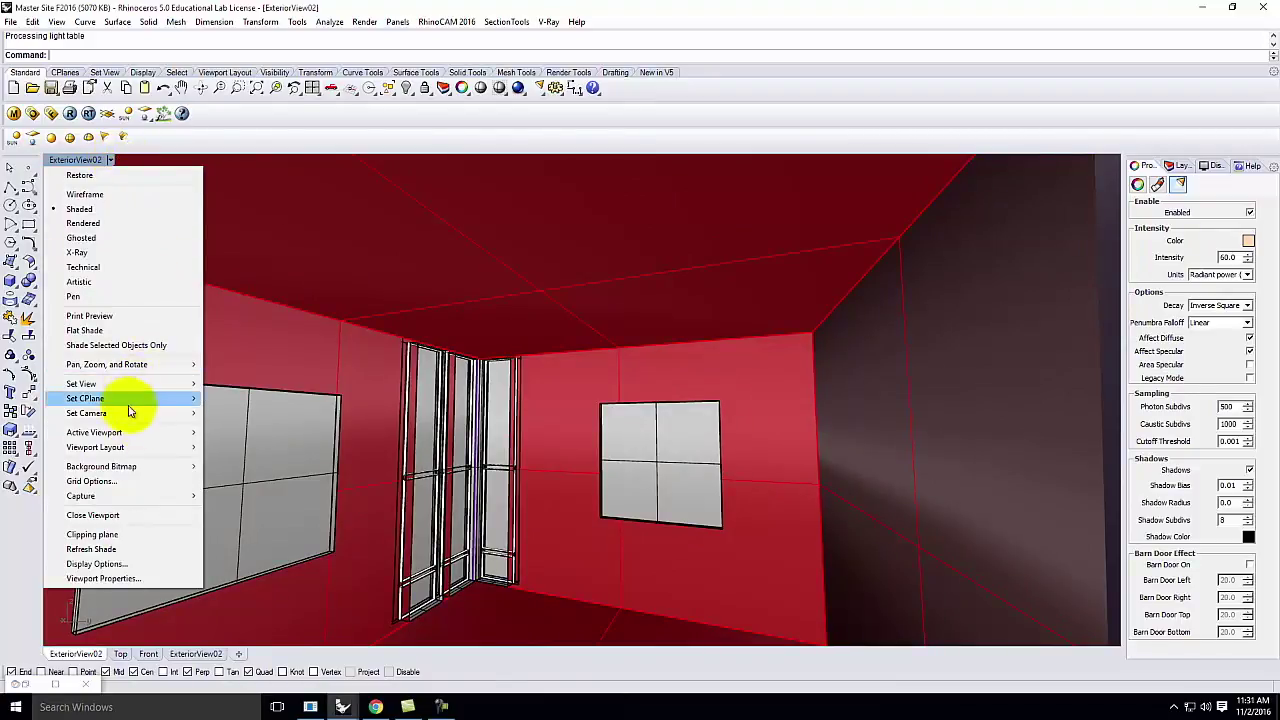
pyautogui.click(72, 160)
pyautogui.doubleClick(72, 160)
pyautogui.click(654, 167)
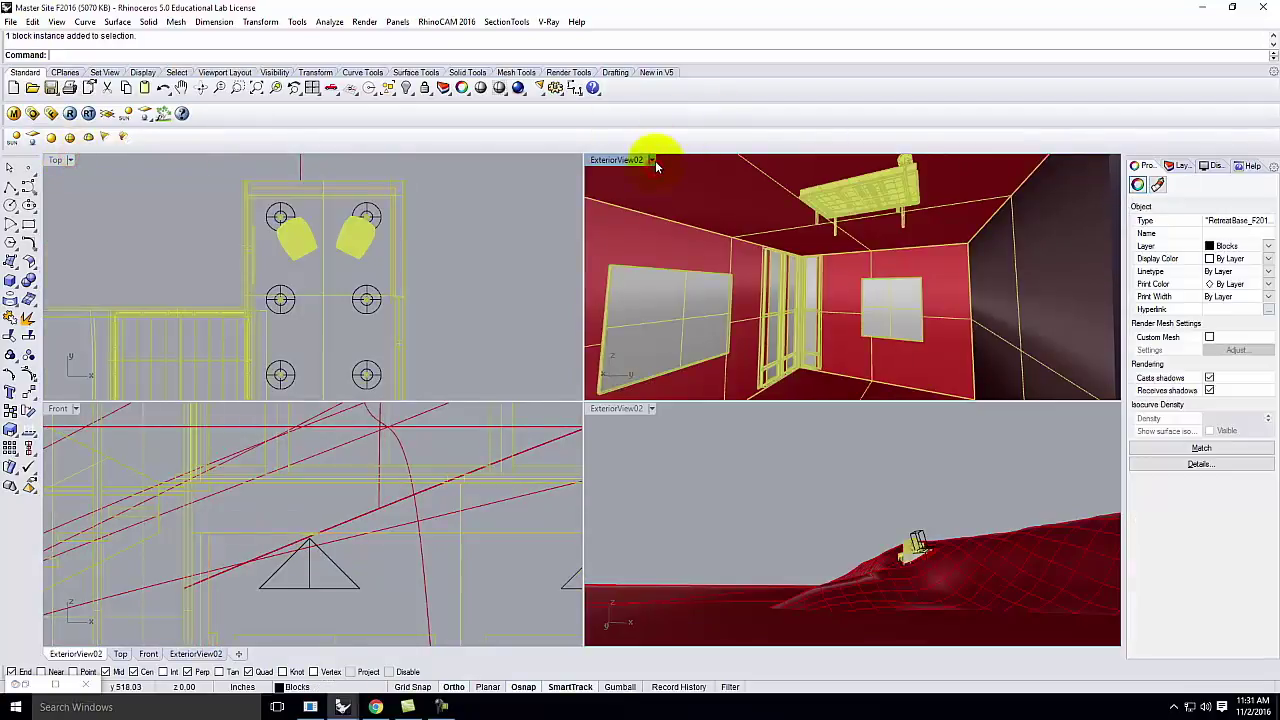
pyautogui.click(654, 160)
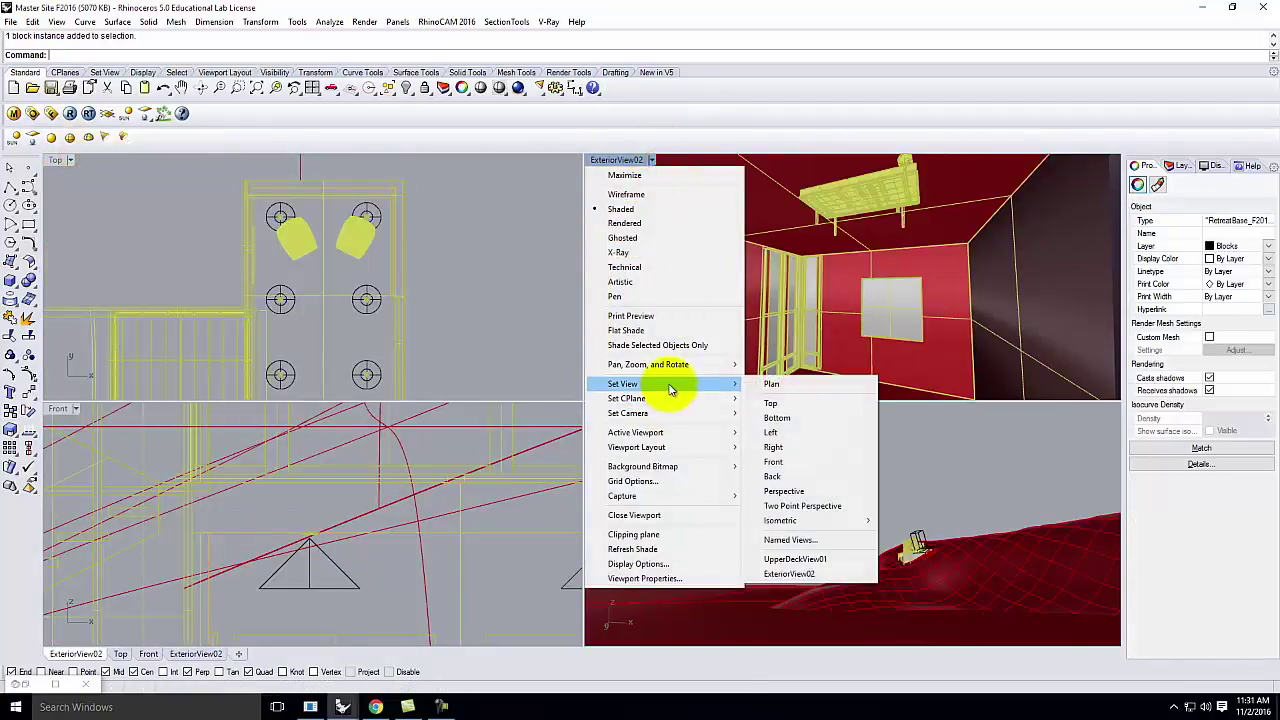
pyautogui.moveTo(672, 414)
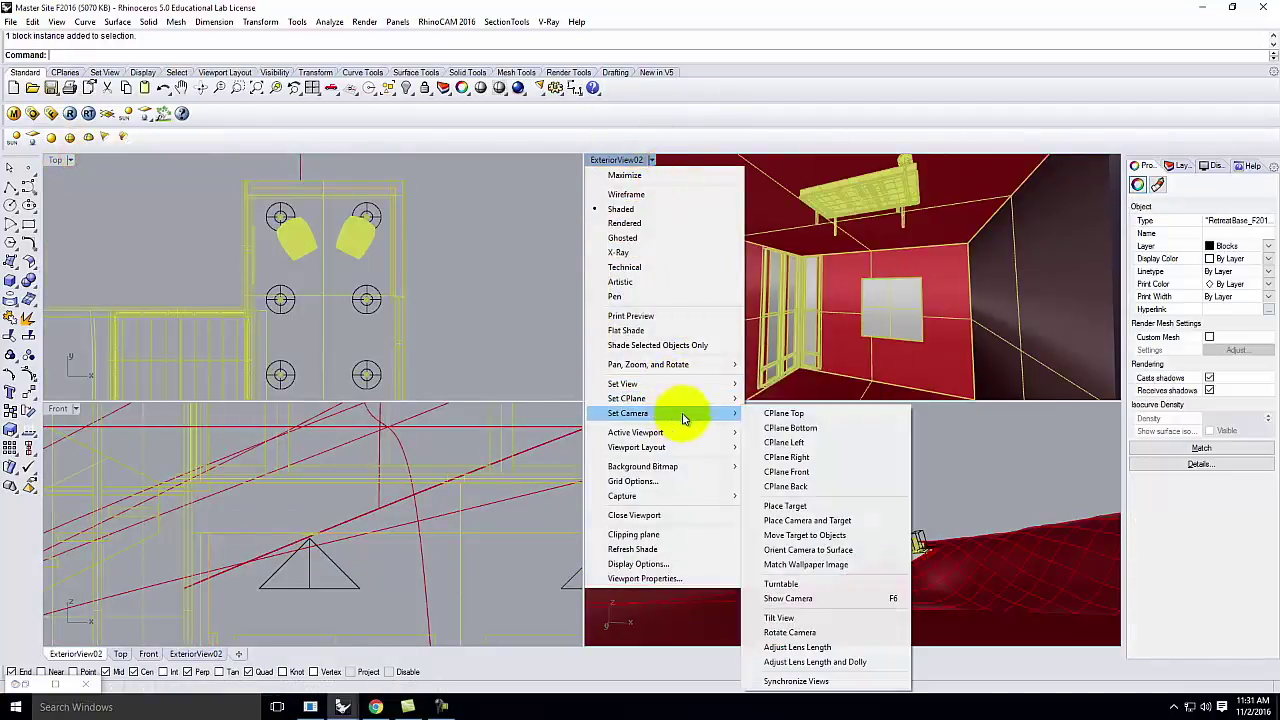
pyautogui.click(833, 600)
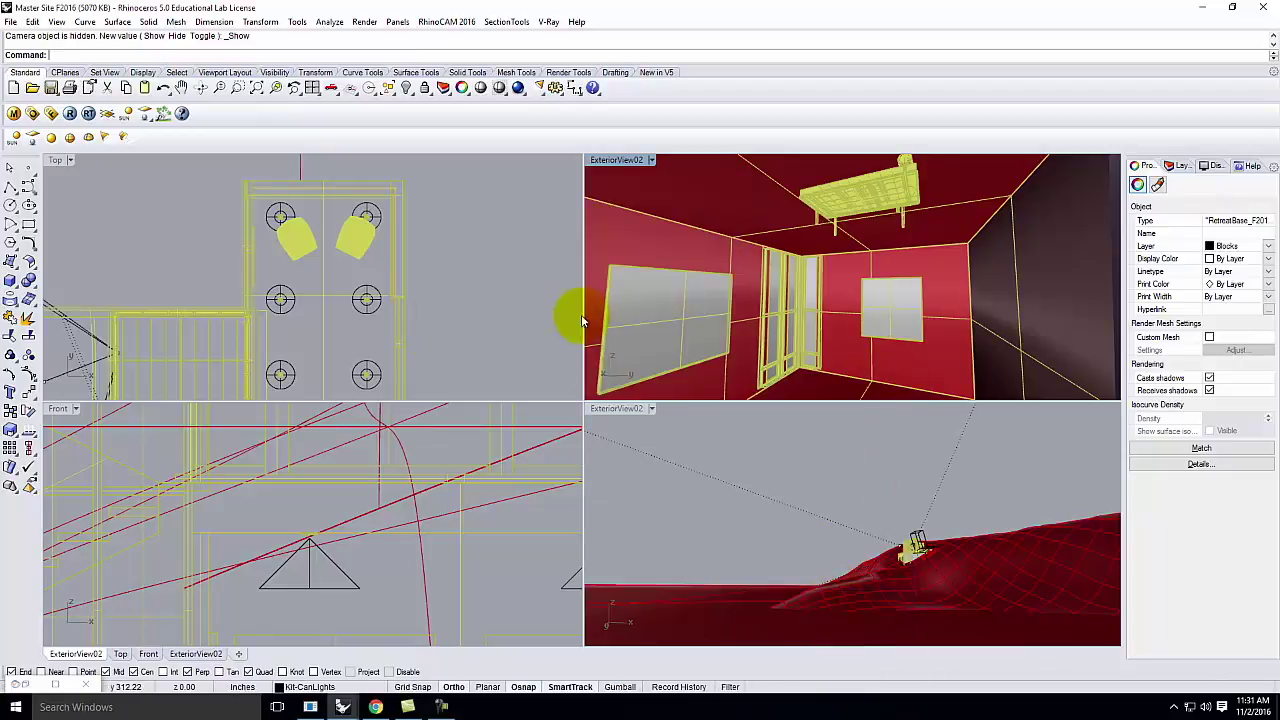
# Step: Move the camera point in the top view, by about 9 and 26 in, into the room's corner beside the stair
pyautogui.click(510, 310)
pyautogui.scroll(-2, 551, 255)
pyautogui.scroll(3, 297, 320)
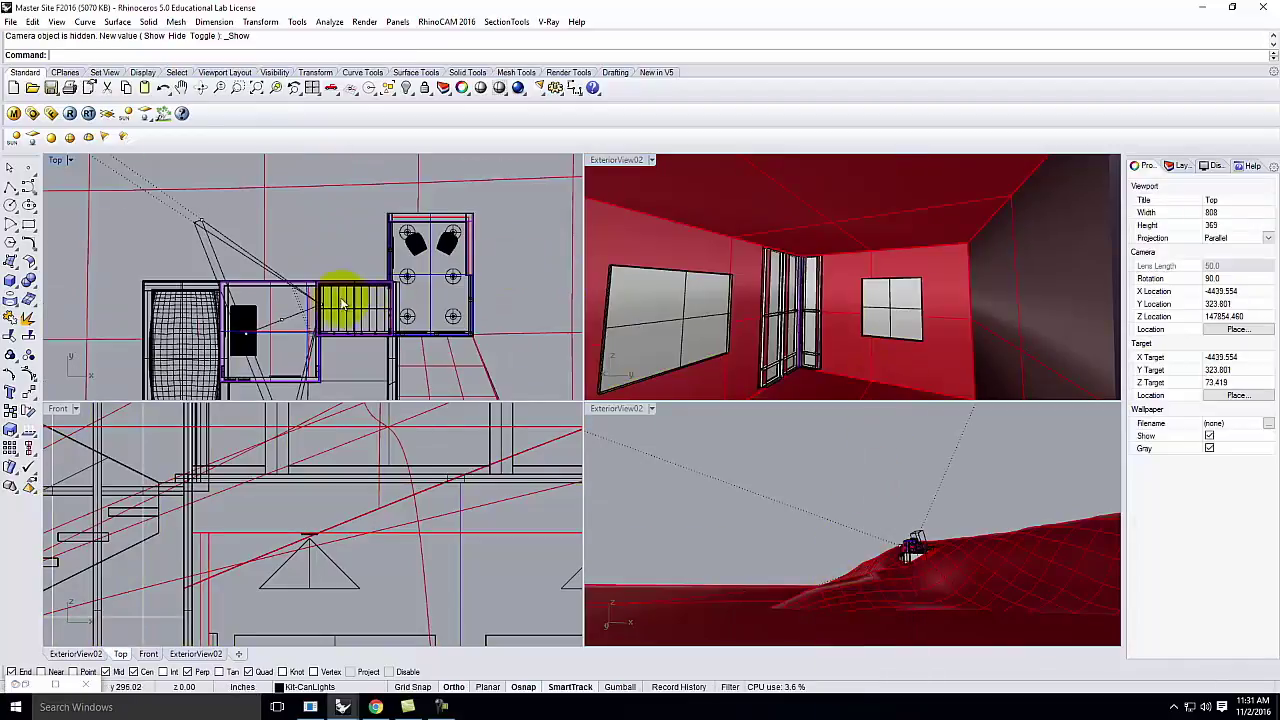
pyautogui.scroll(3, 366, 312)
pyautogui.click(359, 305)
pyautogui.press('Return')
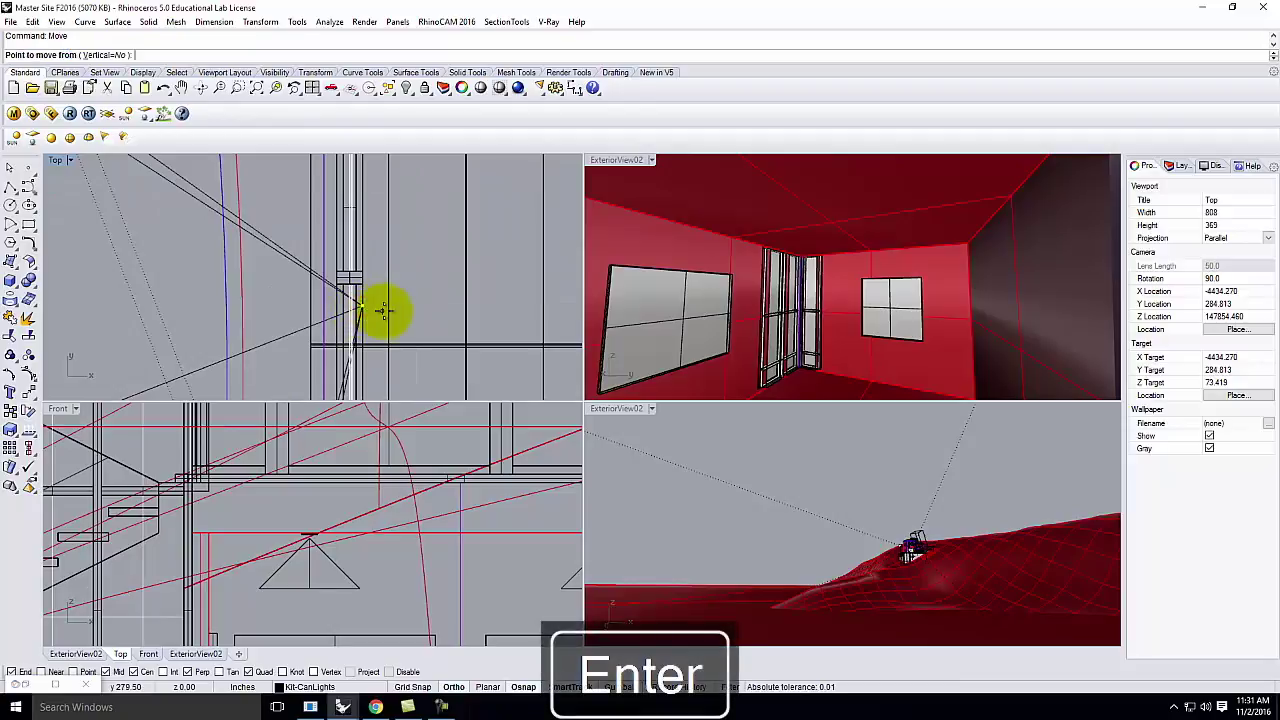
pyautogui.click(425, 188)
pyautogui.click(400, 182)
pyautogui.press('Return')
pyautogui.click(276, 330)
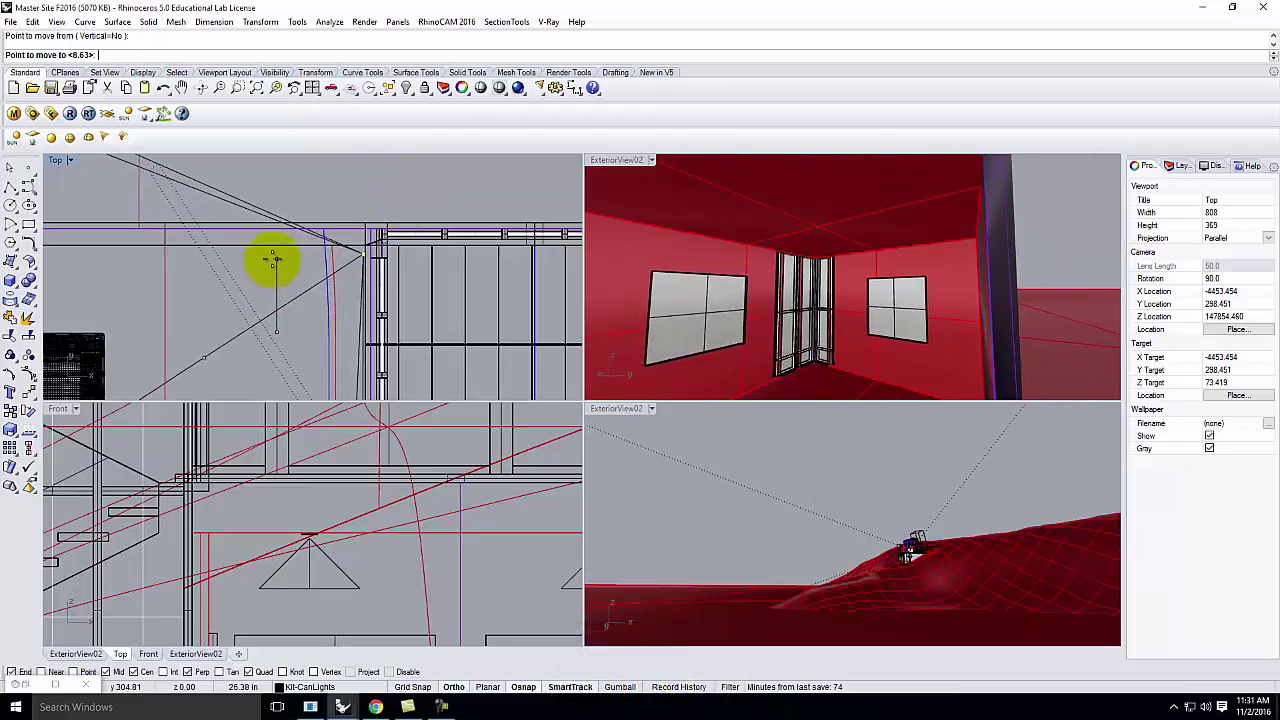
pyautogui.click(284, 270)
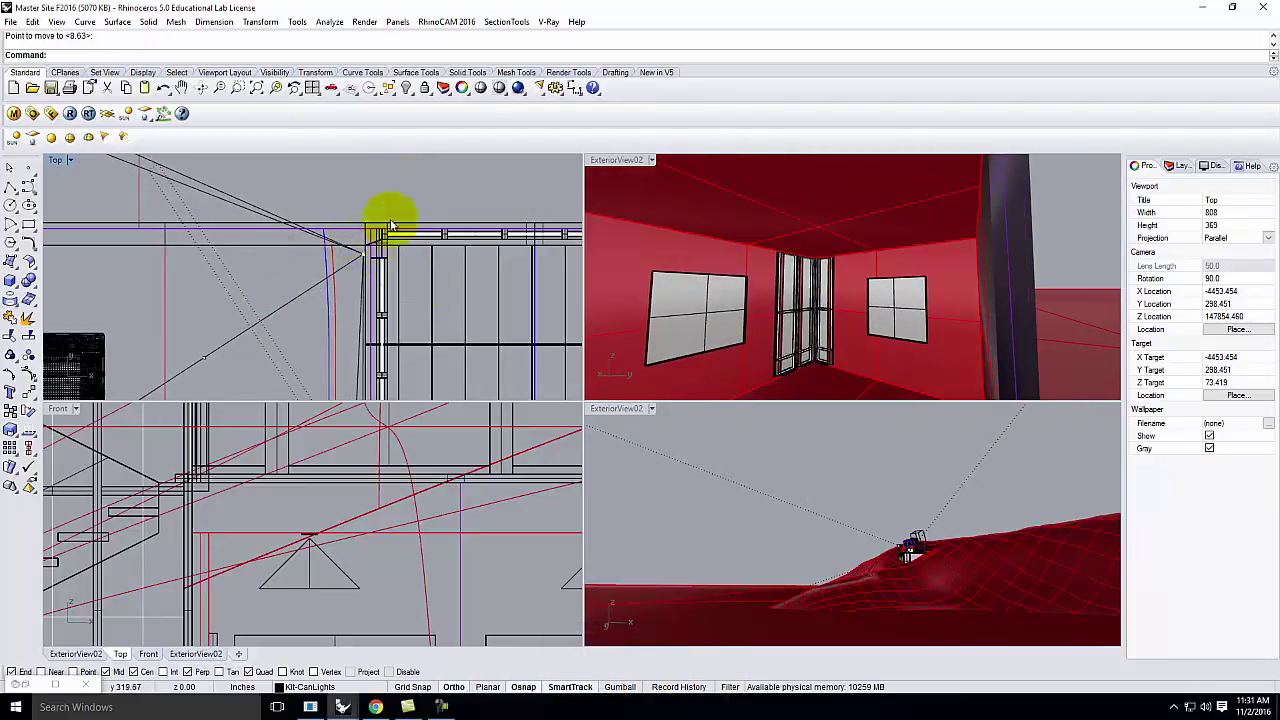
# Step: Lower the camera point about 73 in in the front view, down to floor level
pyautogui.scroll(-9, 390, 225)
pyautogui.scroll(4, 374, 243)
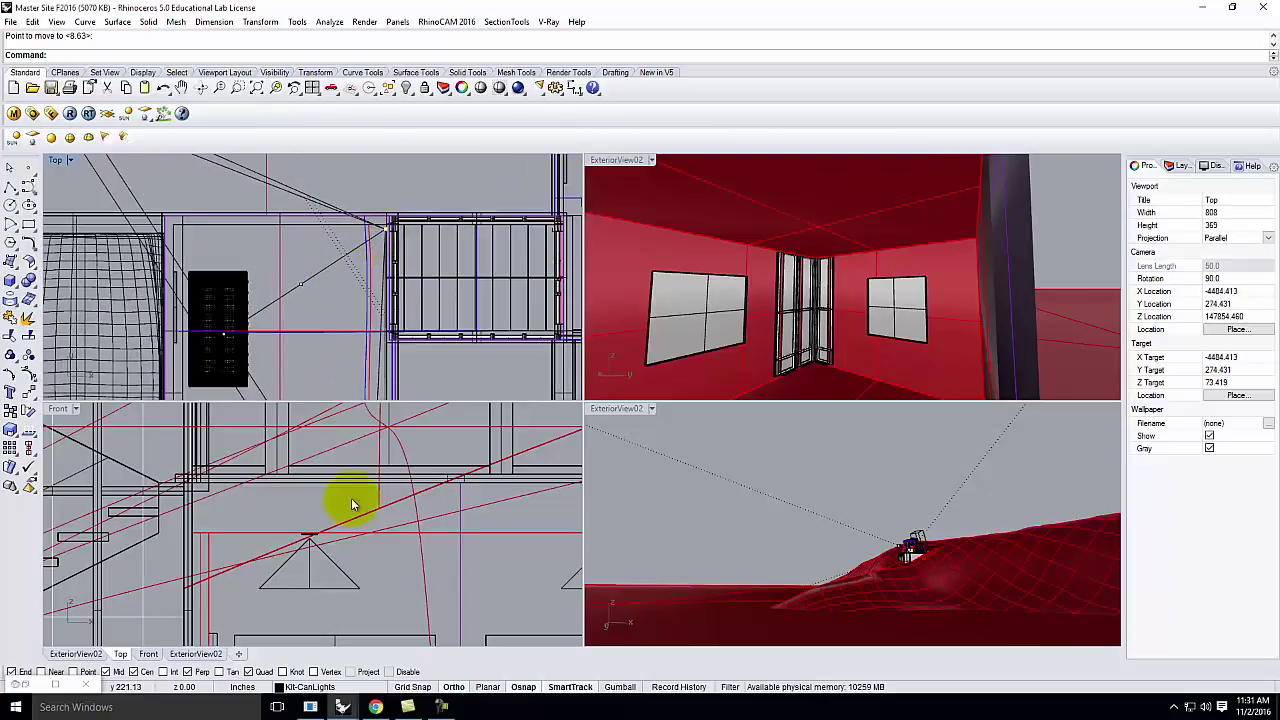
pyautogui.scroll(-6, 351, 503)
pyautogui.scroll(4, 340, 545)
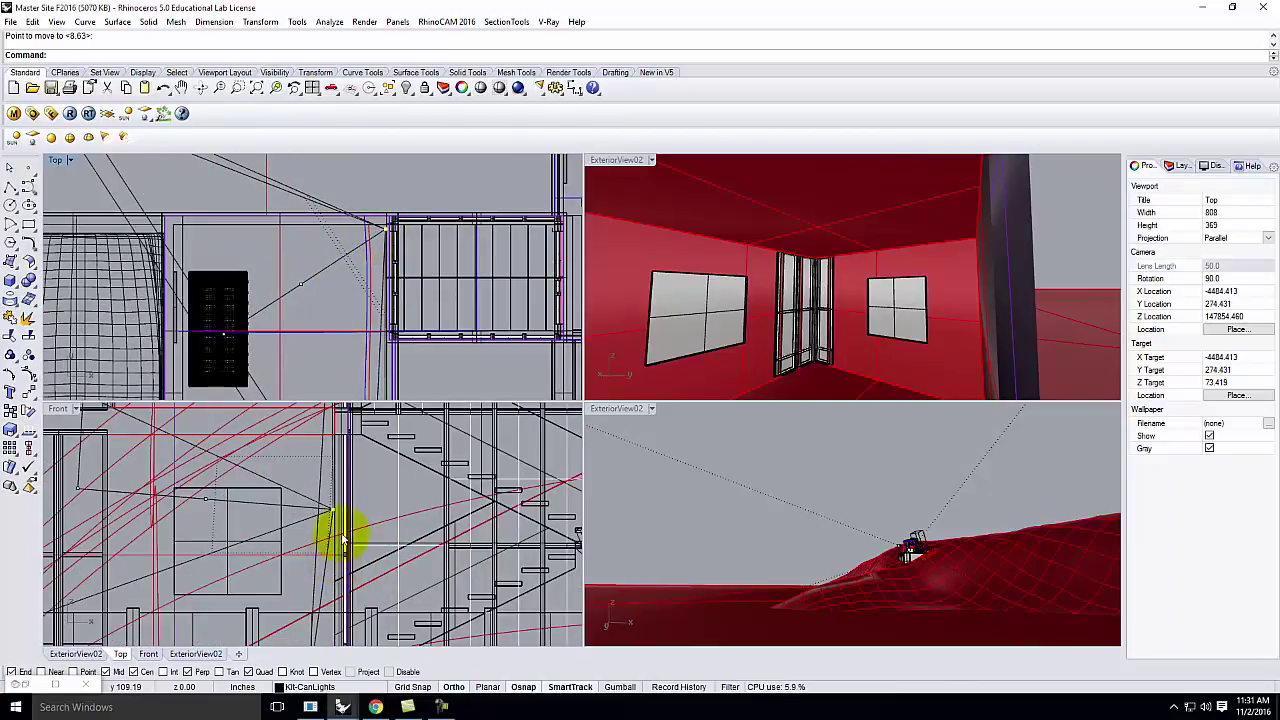
pyautogui.press('Return')
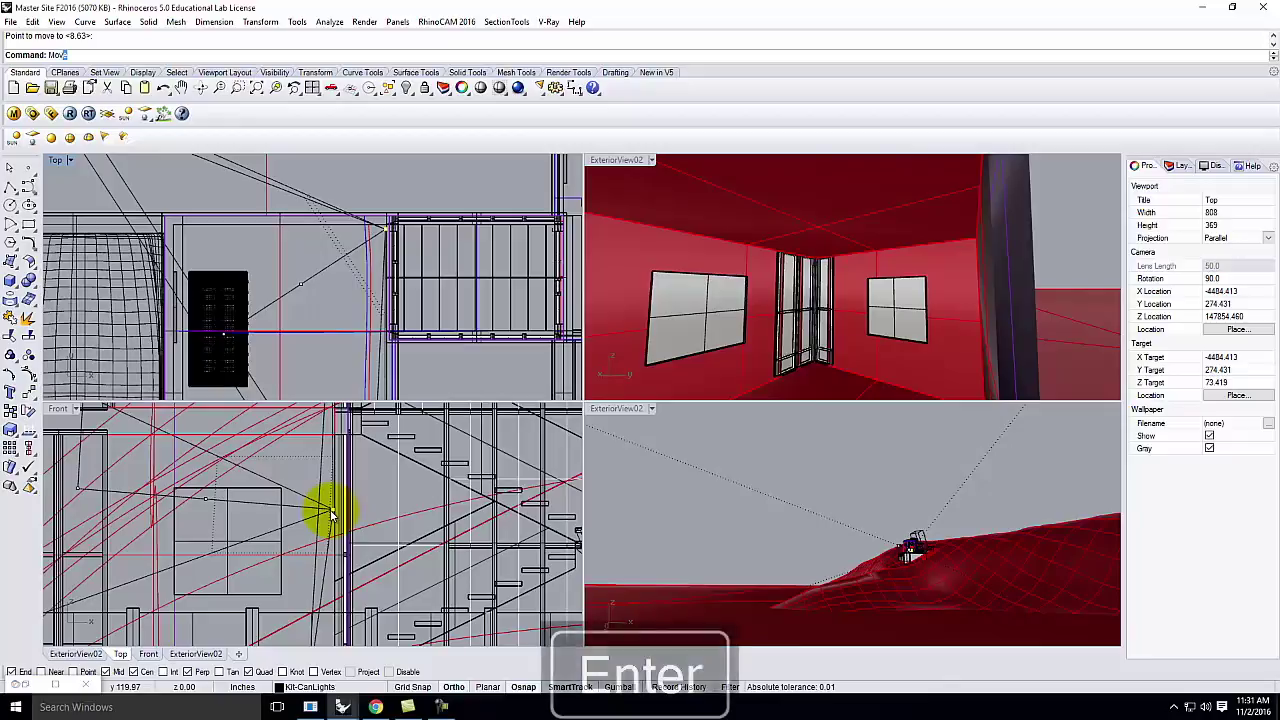
pyautogui.scroll(5, 280, 500)
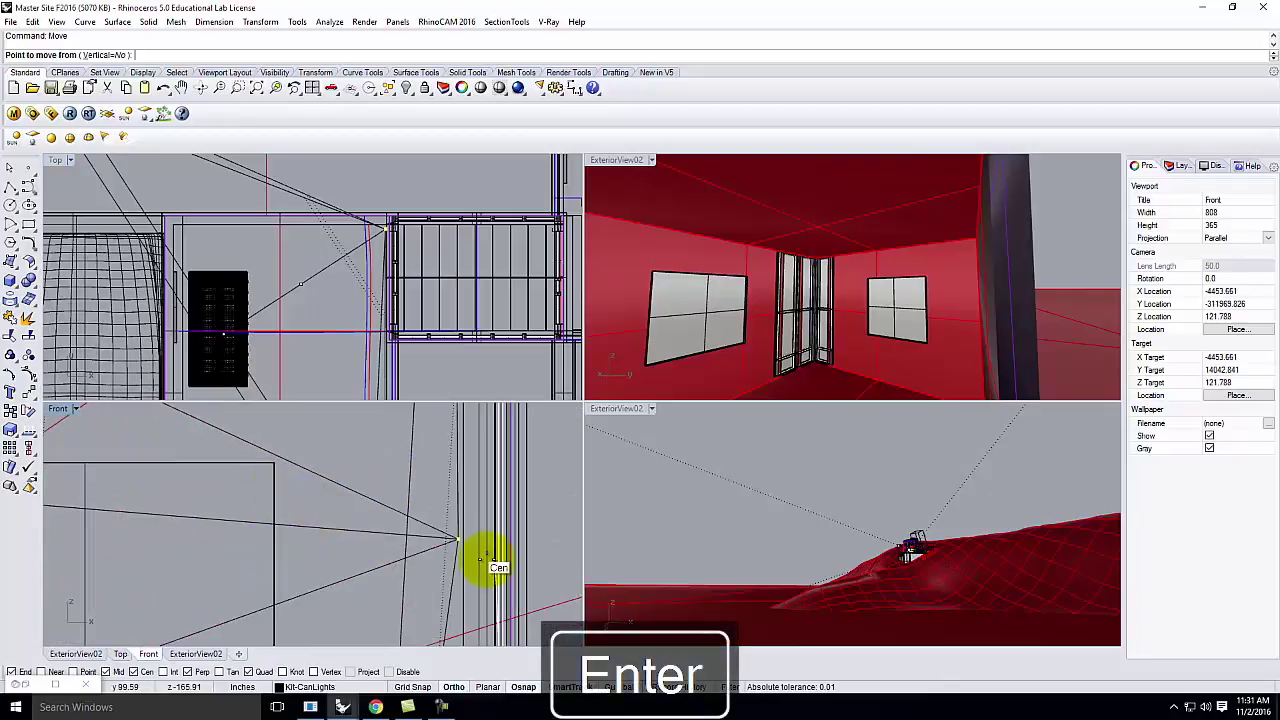
pyautogui.click(447, 538)
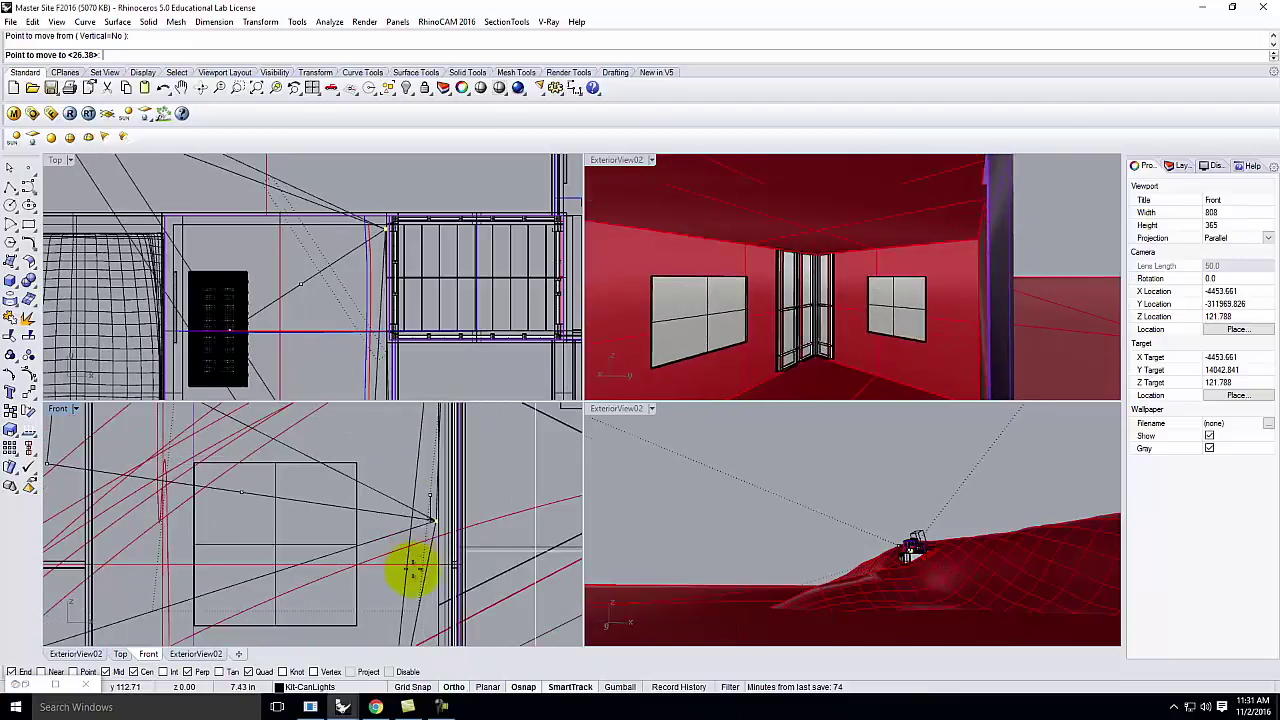
pyautogui.scroll(-3, 410, 520)
pyautogui.scroll(2, 410, 580)
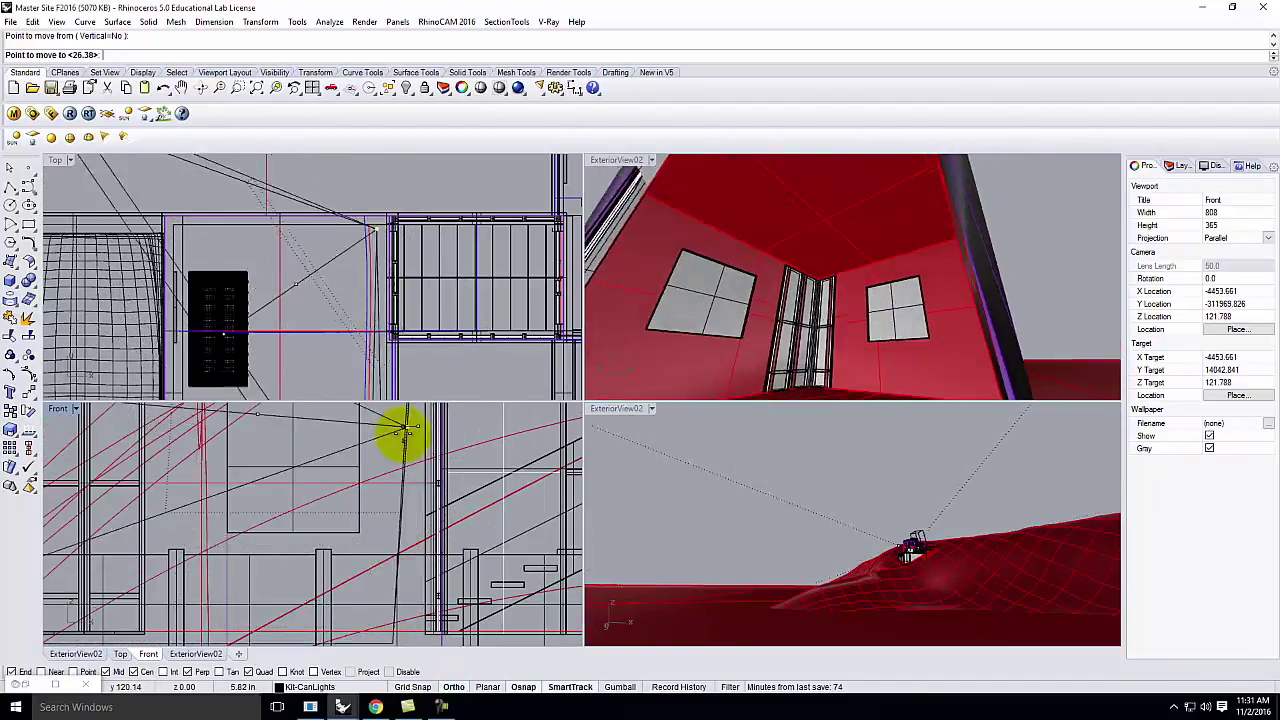
pyautogui.scroll(-4, 406, 441)
pyautogui.scroll(4, 415, 590)
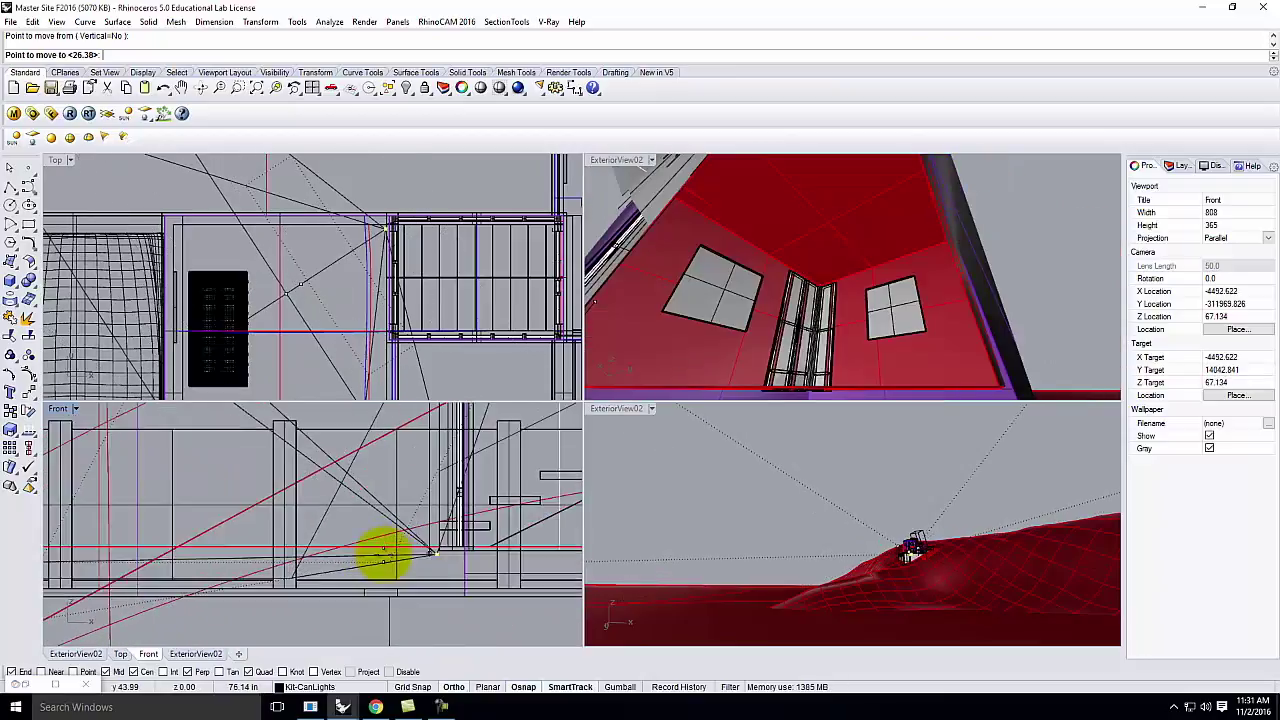
pyautogui.scroll(2, 400, 562)
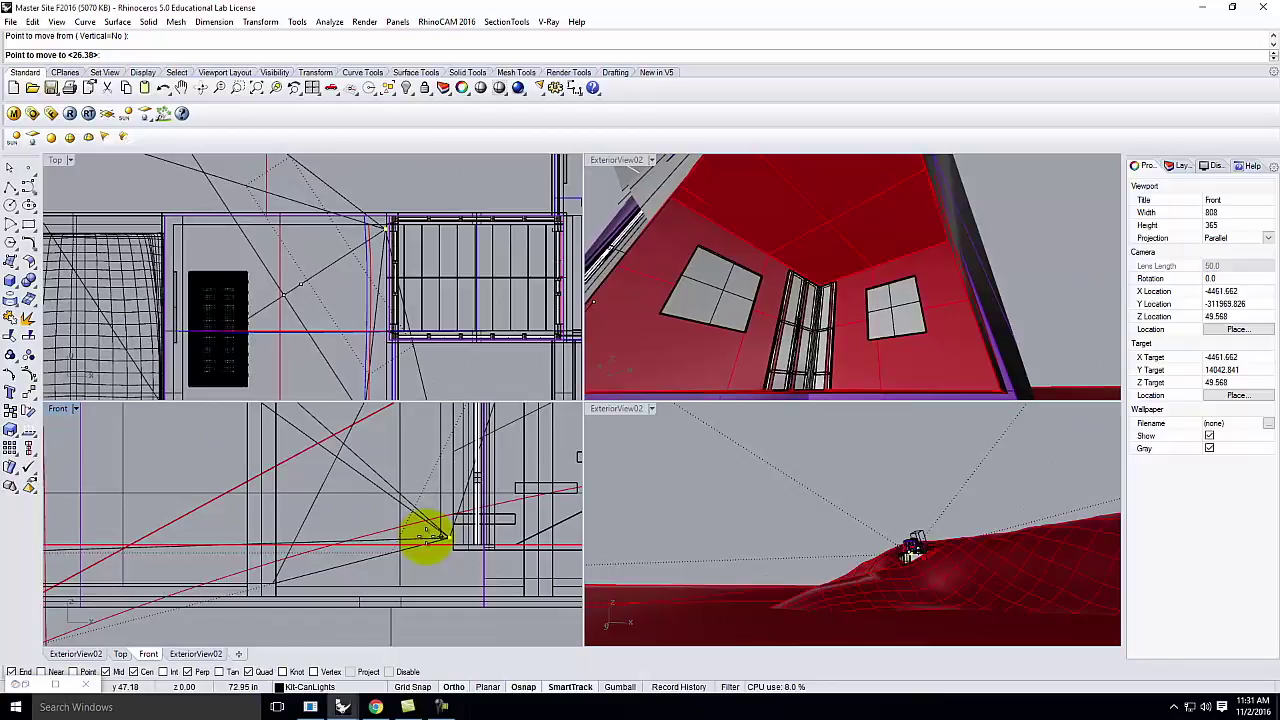
pyautogui.click(427, 537)
# Step: Move the camera point 5'6" straight up from floor level in the front view
pyautogui.press('Return')
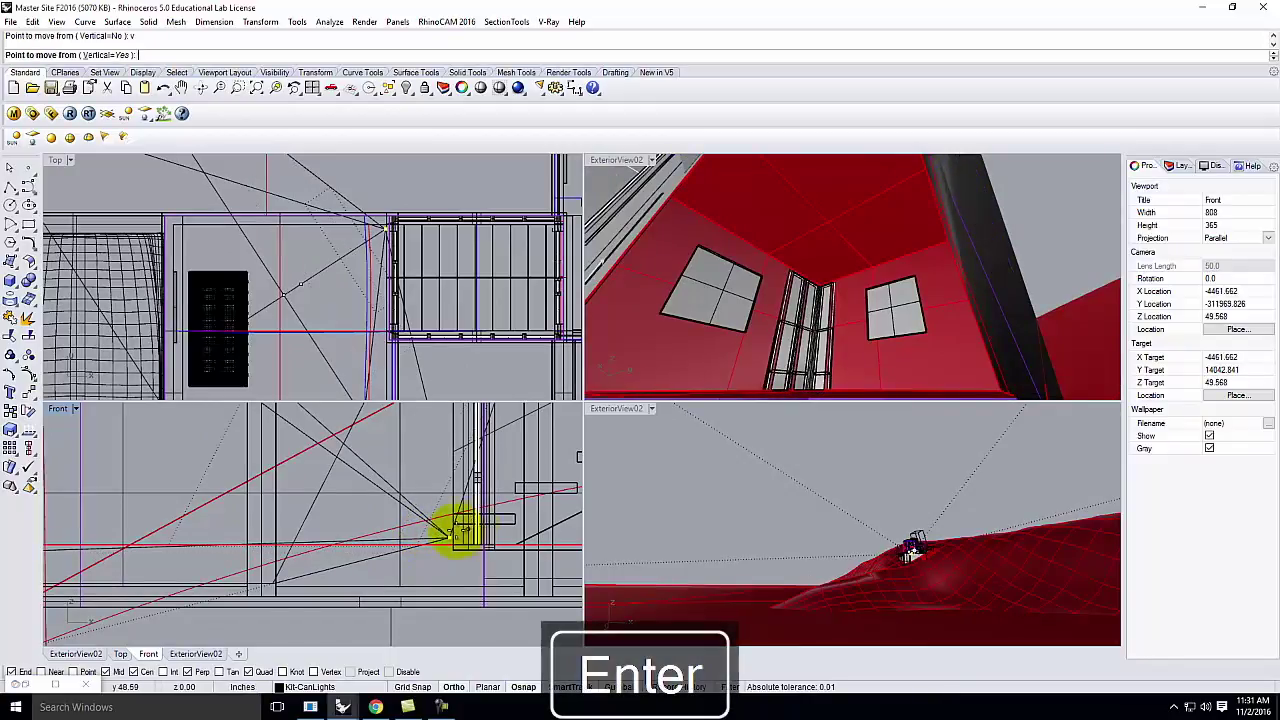
pyautogui.press('Escape')
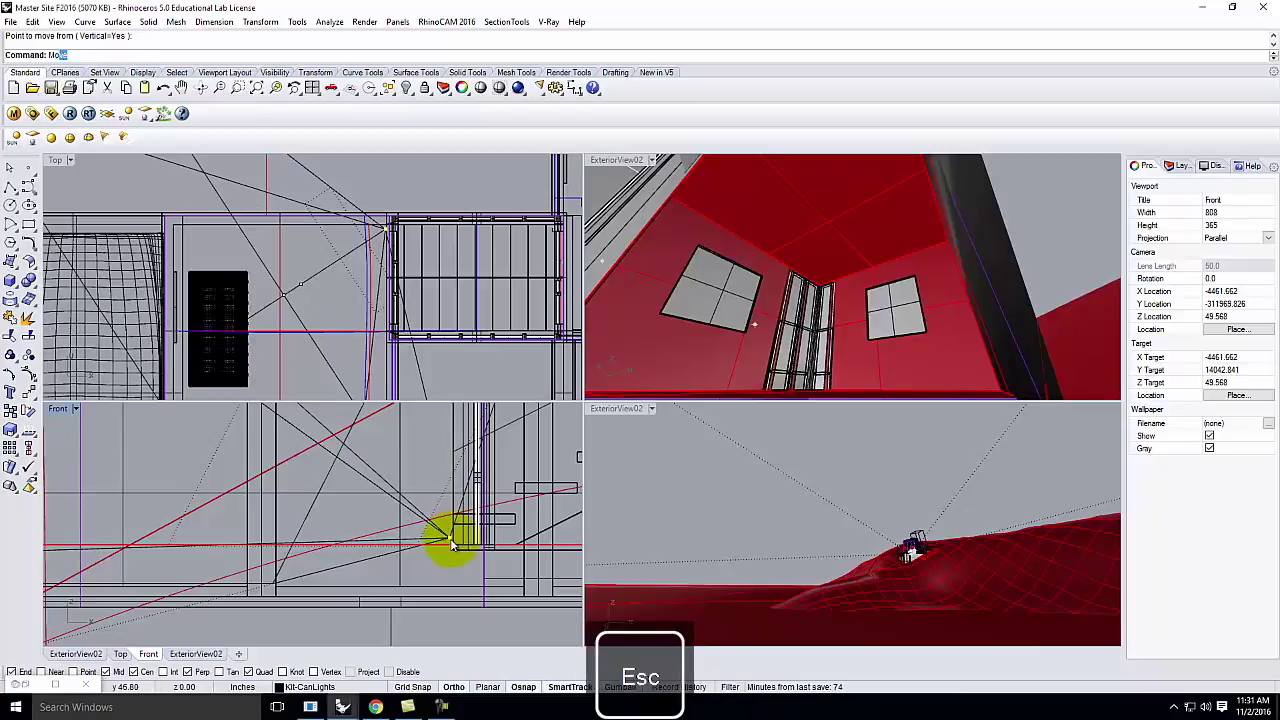
pyautogui.write('Mo')
pyautogui.press('Return')
pyautogui.scroll(2, 450, 535)
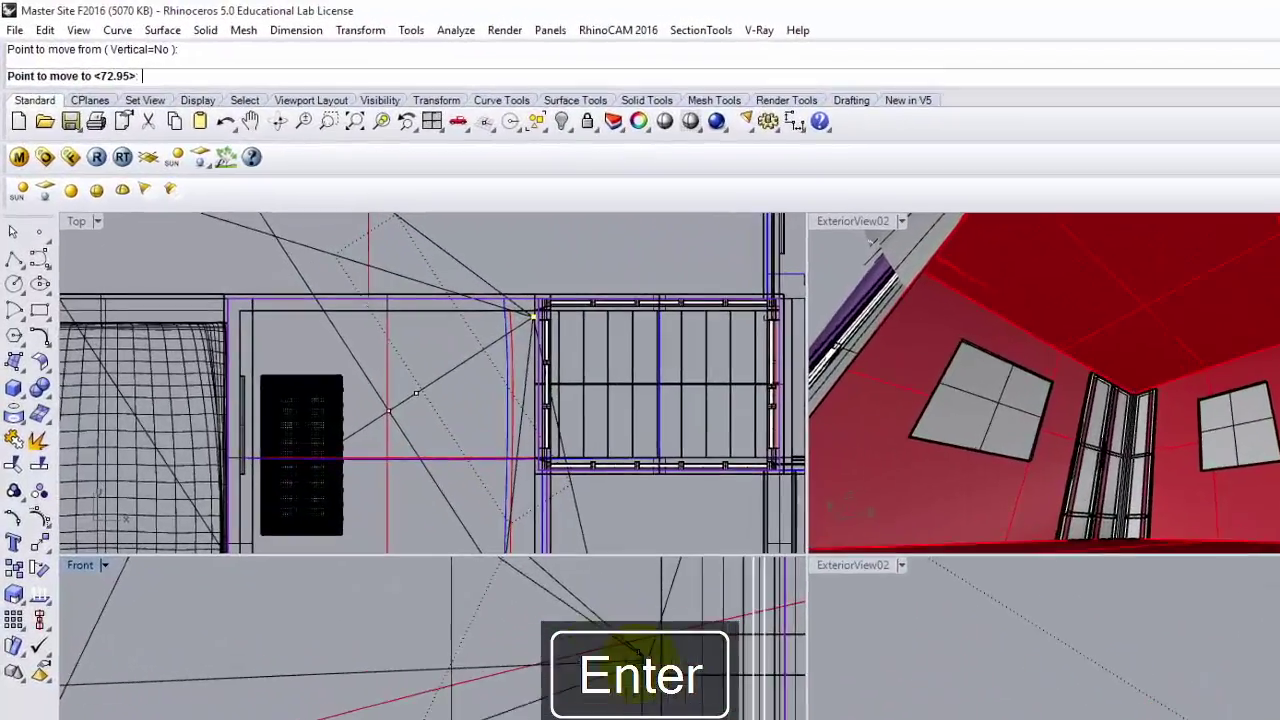
pyautogui.write("5'6")
pyautogui.press('Return')
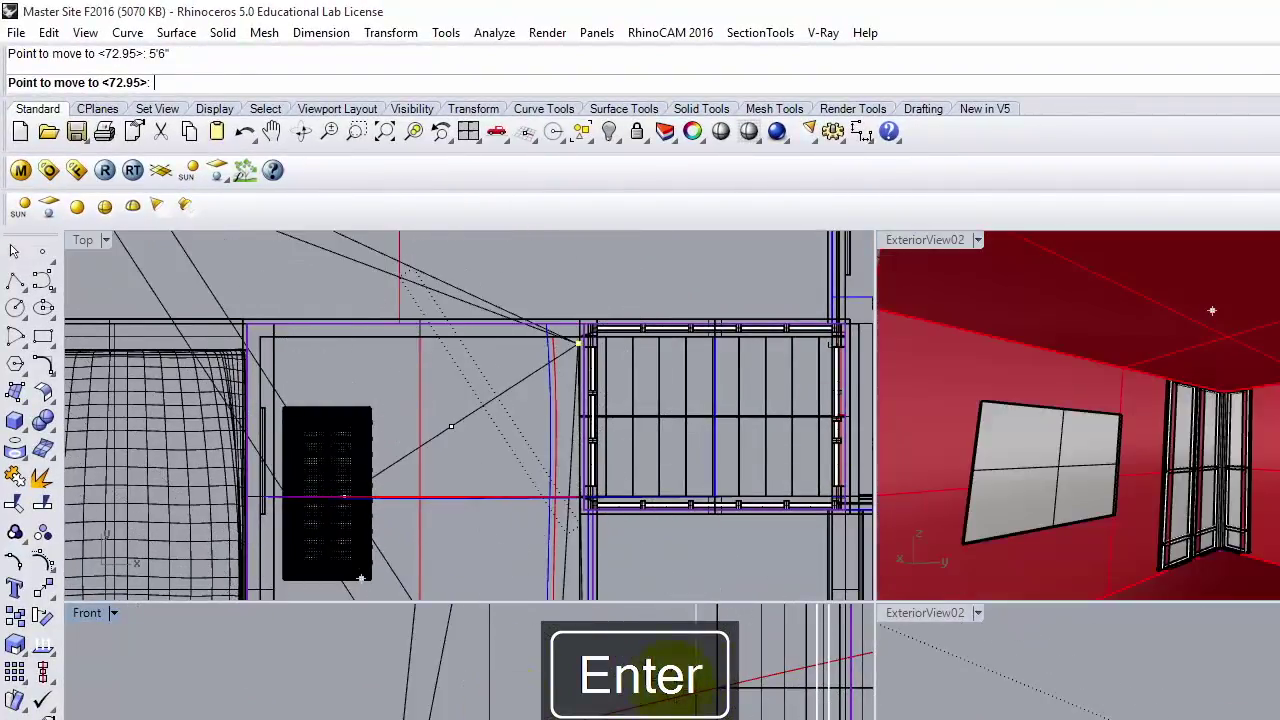
pyautogui.click(665, 668)
# Step: Maximize the ExteriorView02 interior perspective and adjust its viewing direction toward the ceiling and glazed corner
pyautogui.click(985, 472)
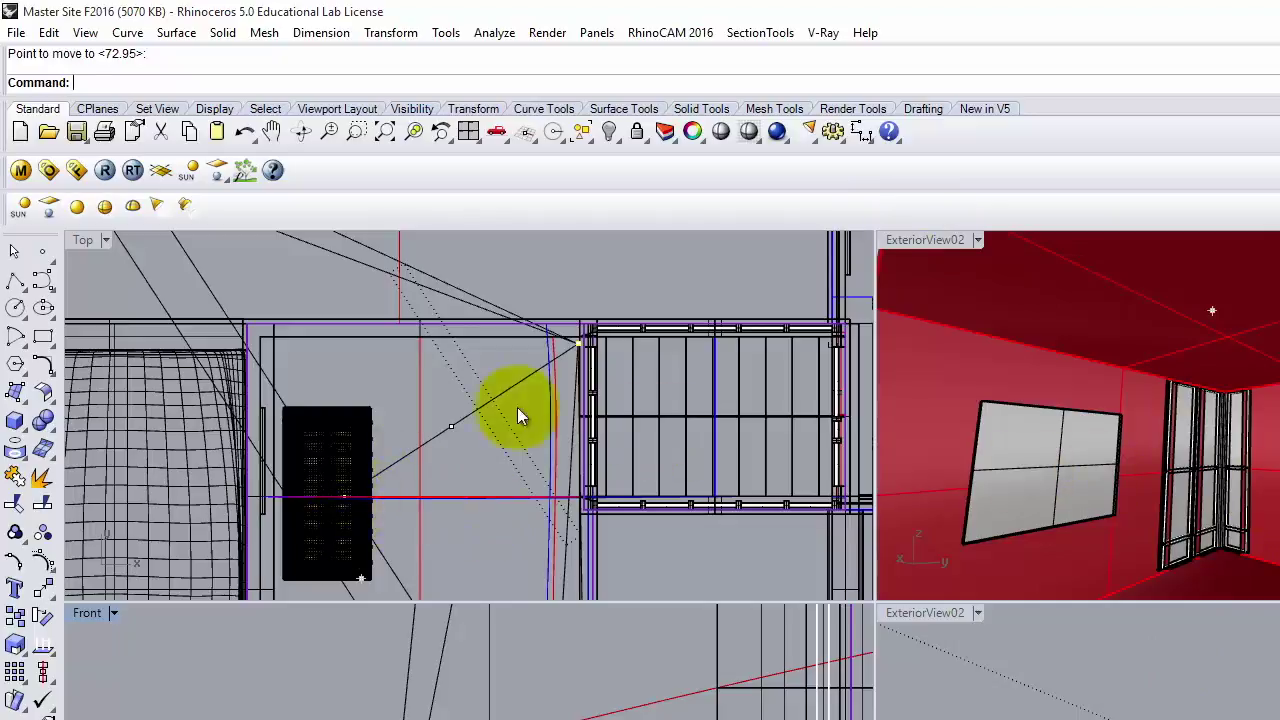
pyautogui.doubleClick(948, 240)
pyautogui.moveTo(655, 591); pyautogui.dragTo(682, 589, button='right')
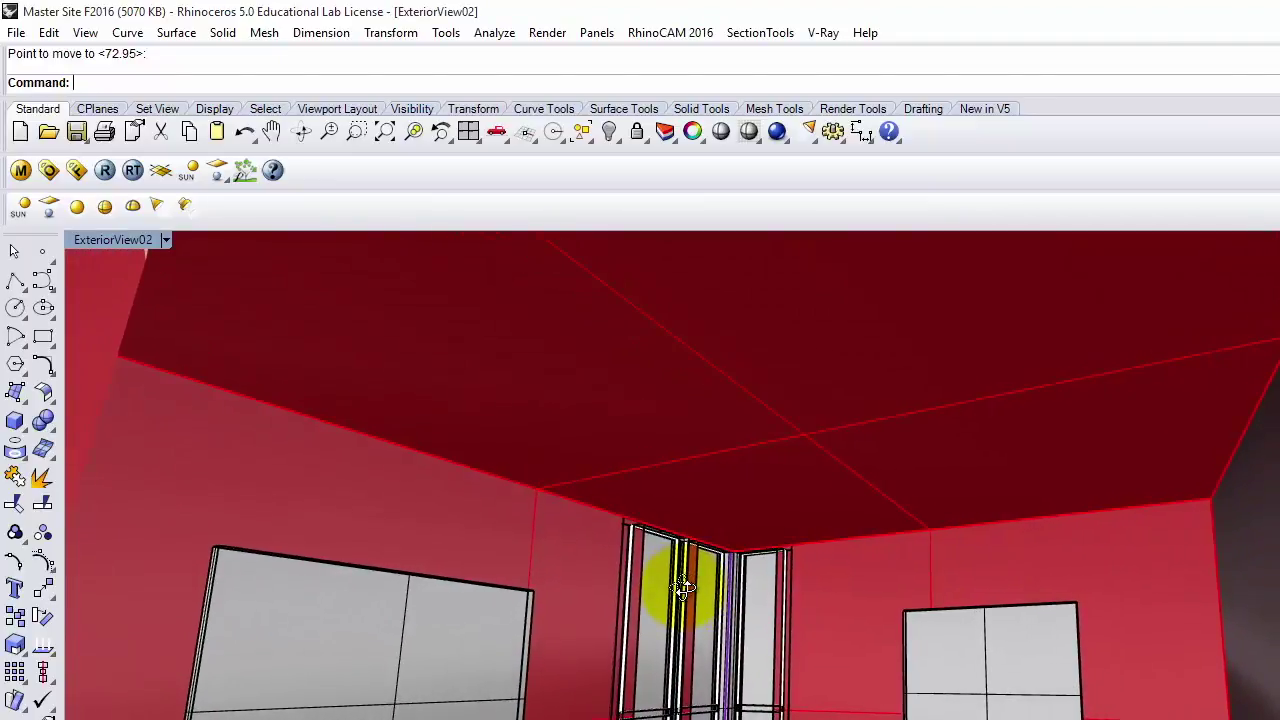
pyautogui.moveTo(682, 589); pyautogui.dragTo(682, 589, button='right')
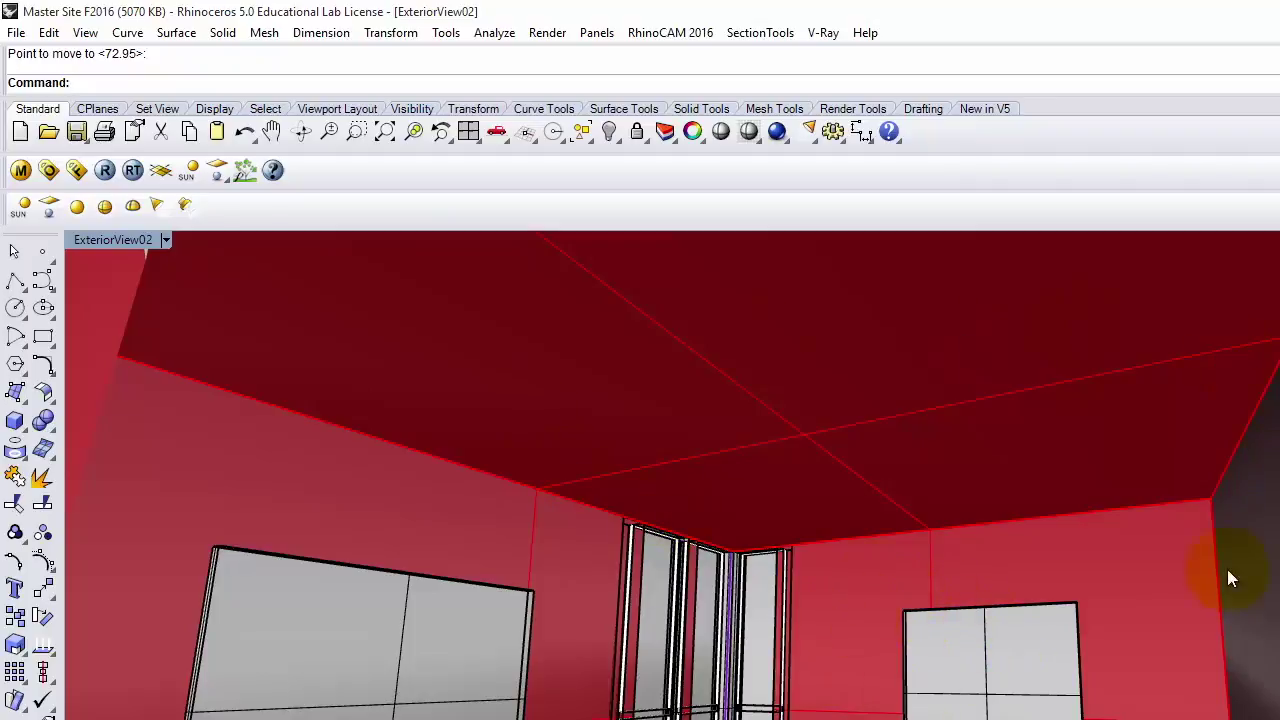
pyautogui.click(16, 33)
pyautogui.moveTo(52, 34)
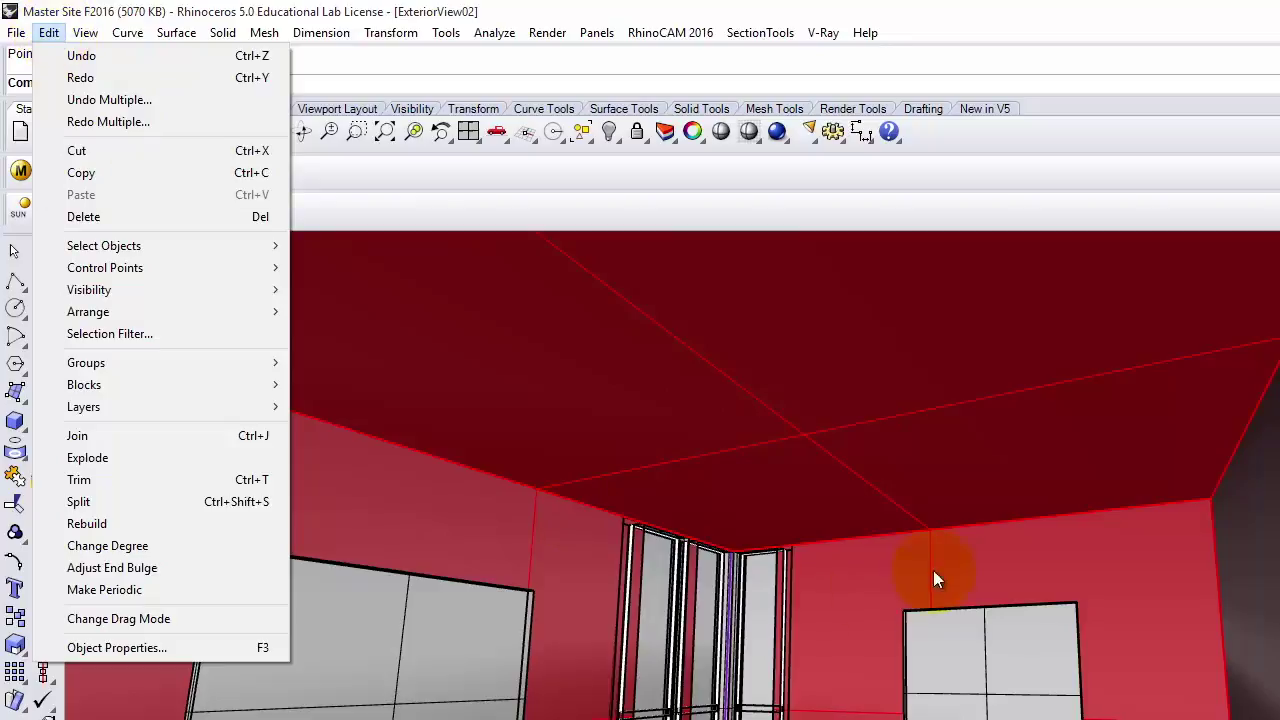
pyautogui.press('Escape')
pyautogui.click(49, 33)
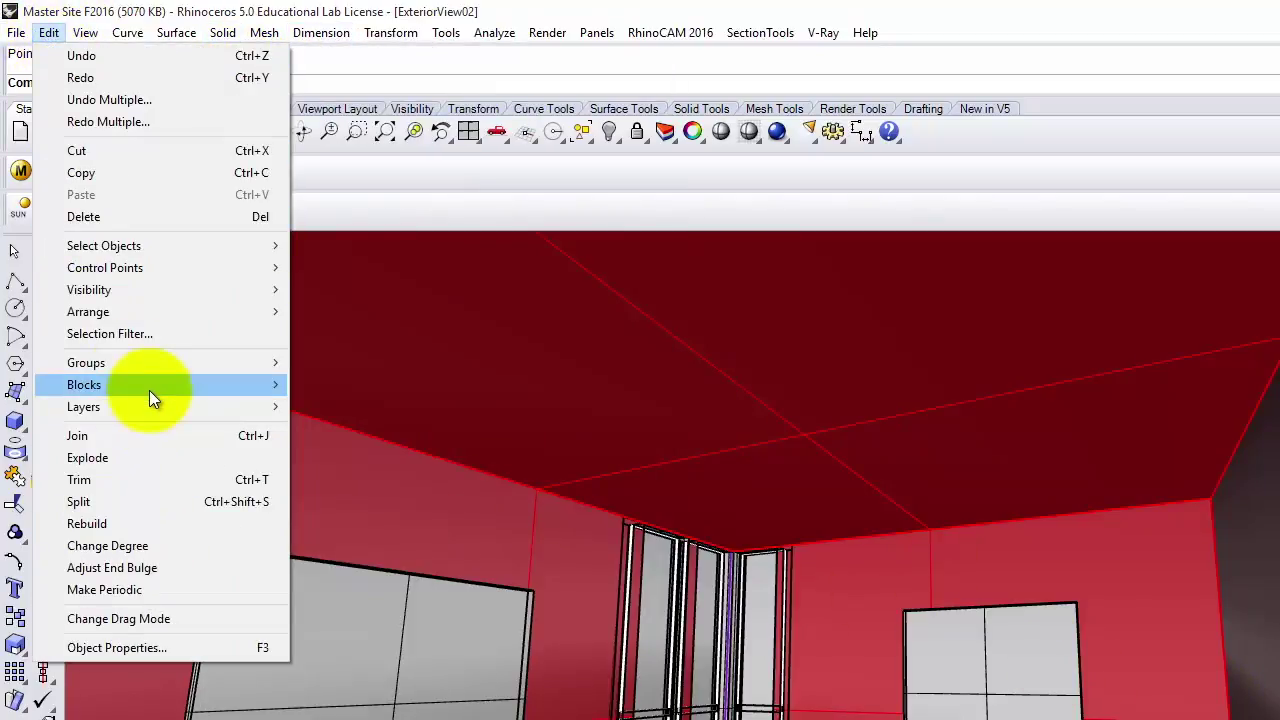
pyautogui.moveTo(149, 388)
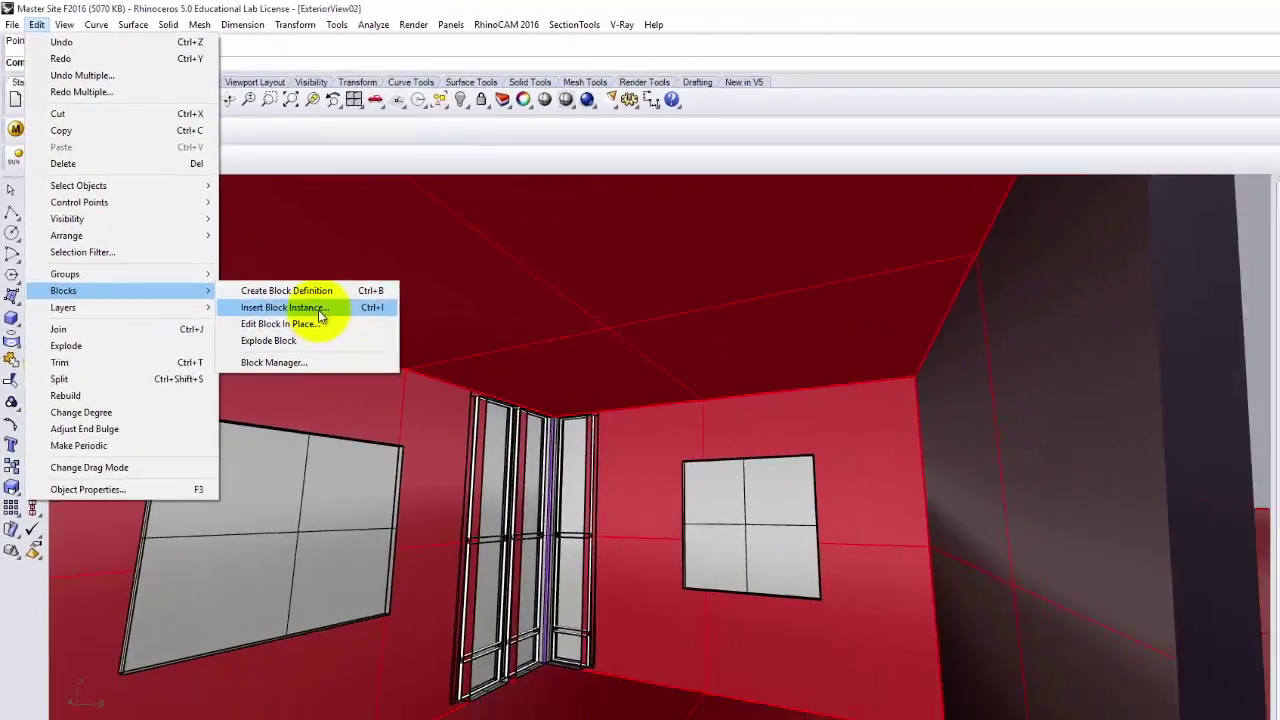
pyautogui.click(340, 370)
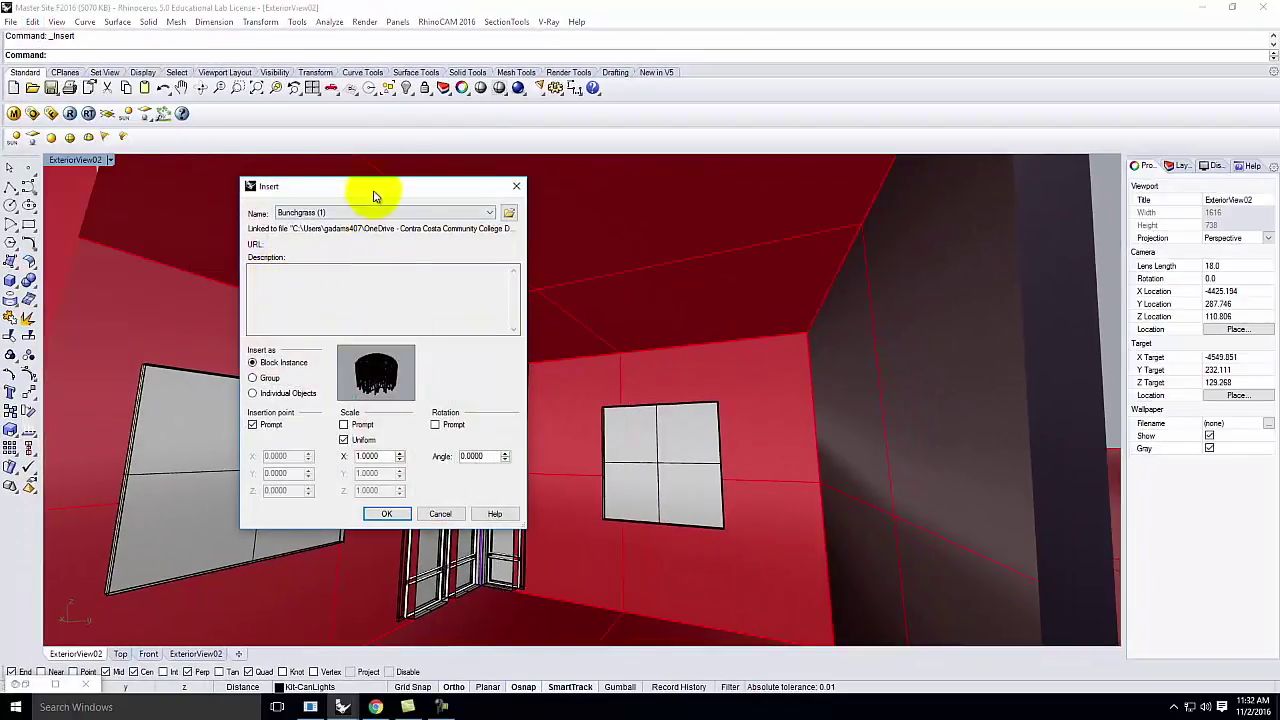
pyautogui.click(511, 211)
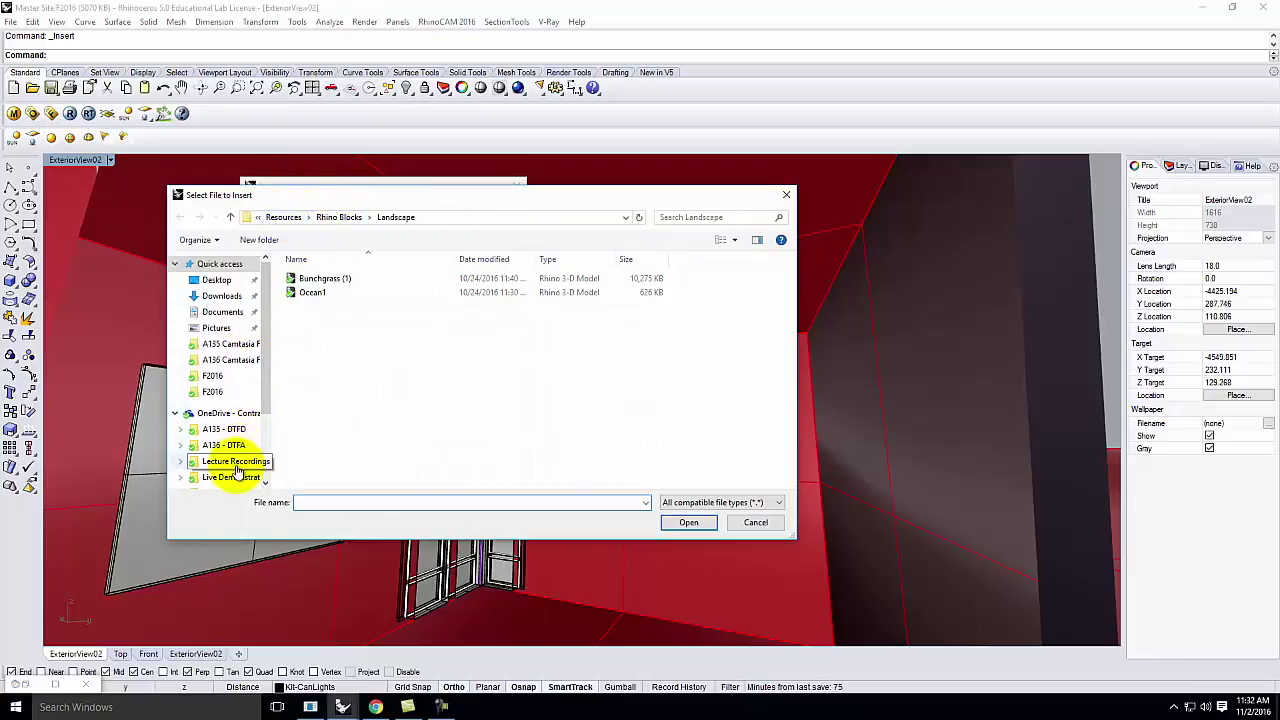
pyautogui.moveTo(272, 343); pyautogui.dragTo(271, 386)
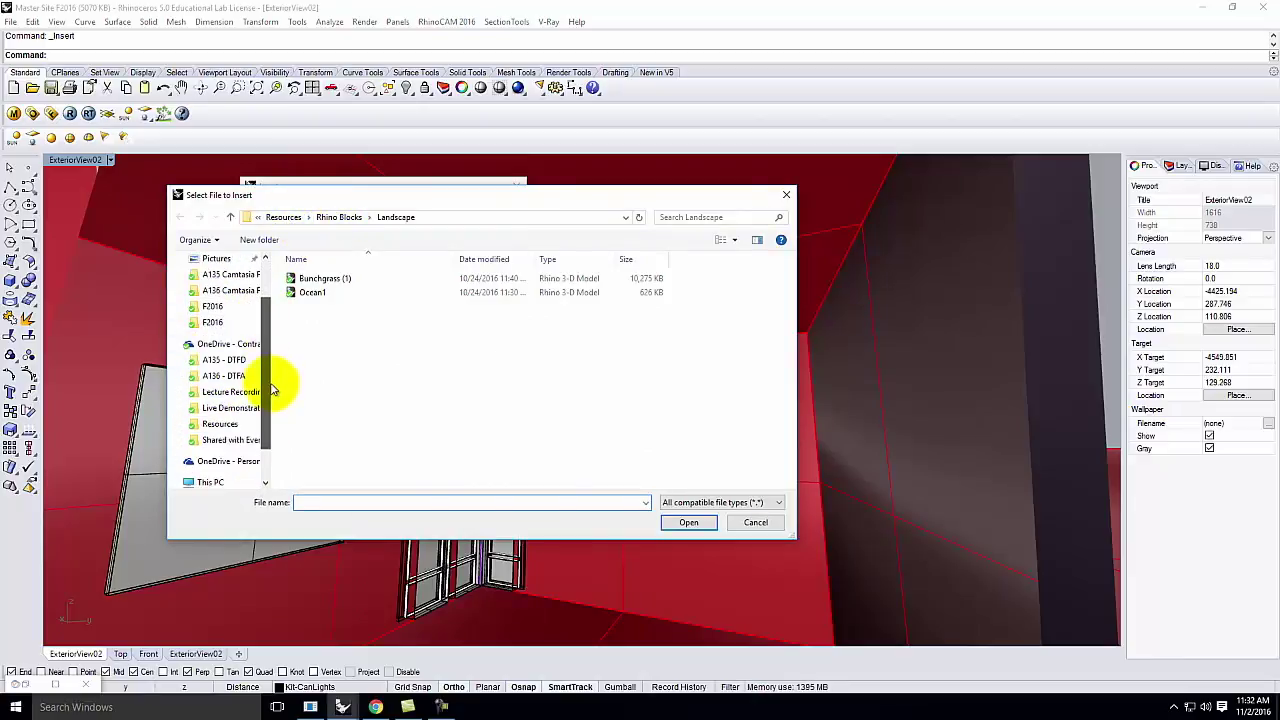
pyautogui.click(755, 522)
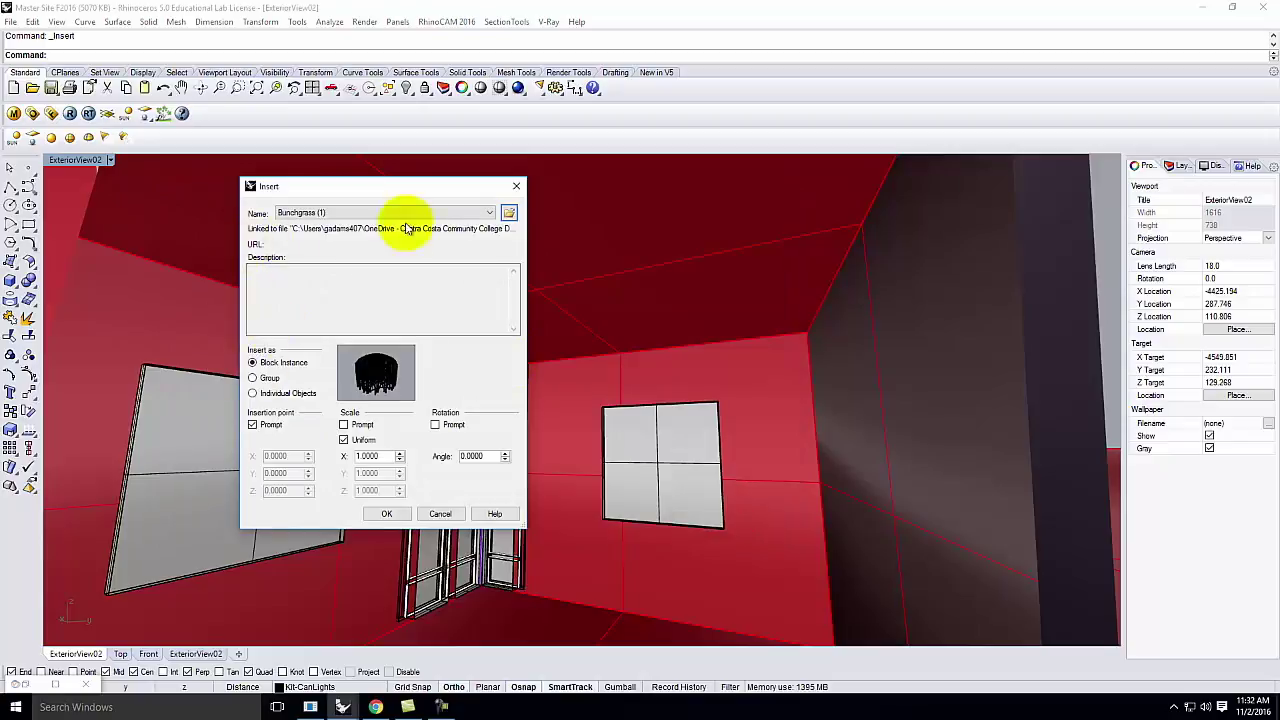
pyautogui.click(516, 186)
# Step: Save the site file and store the current interior viewport as a named view called InteriorRender02
pyautogui.click(9, 21)
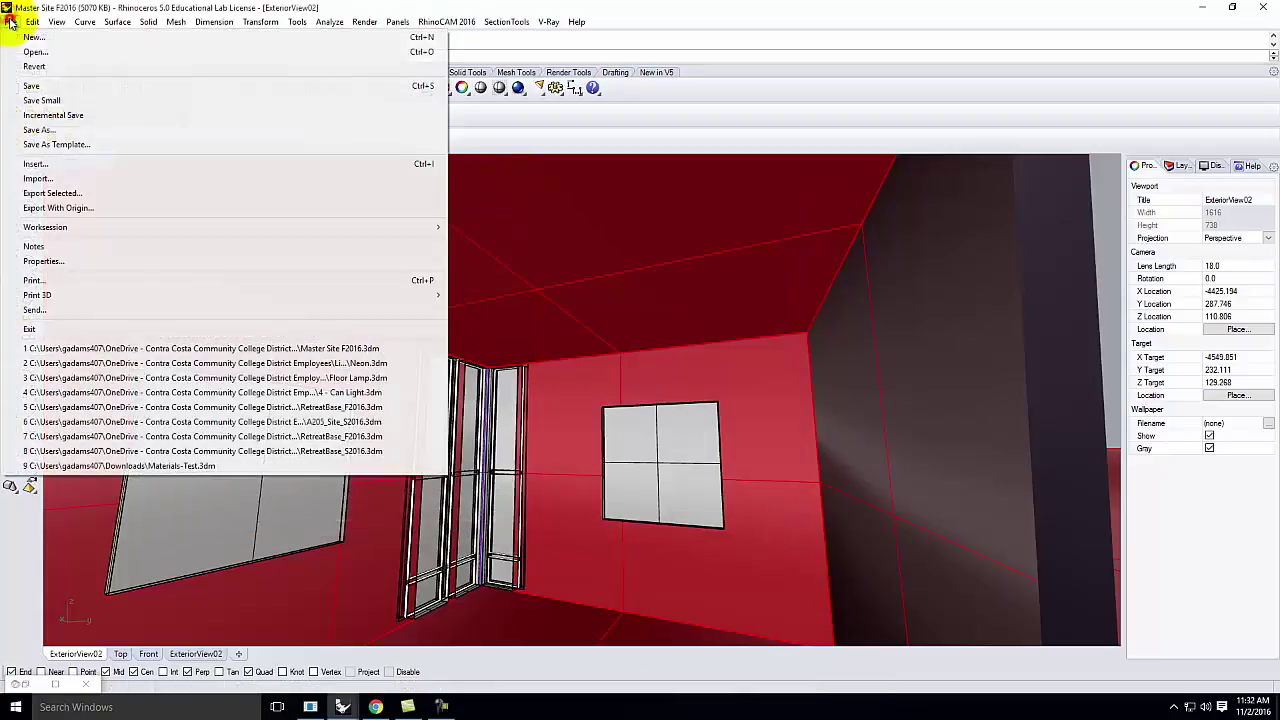
pyautogui.click(34, 97)
pyautogui.click(112, 160)
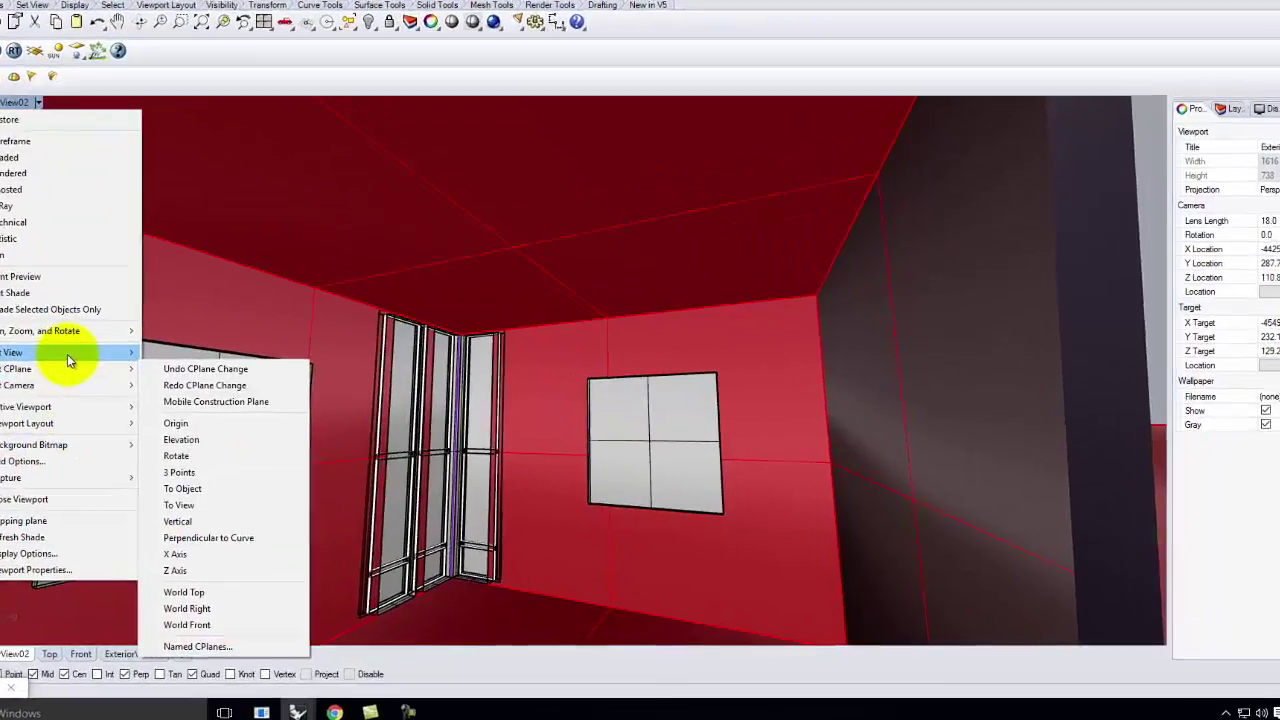
pyautogui.moveTo(100, 384)
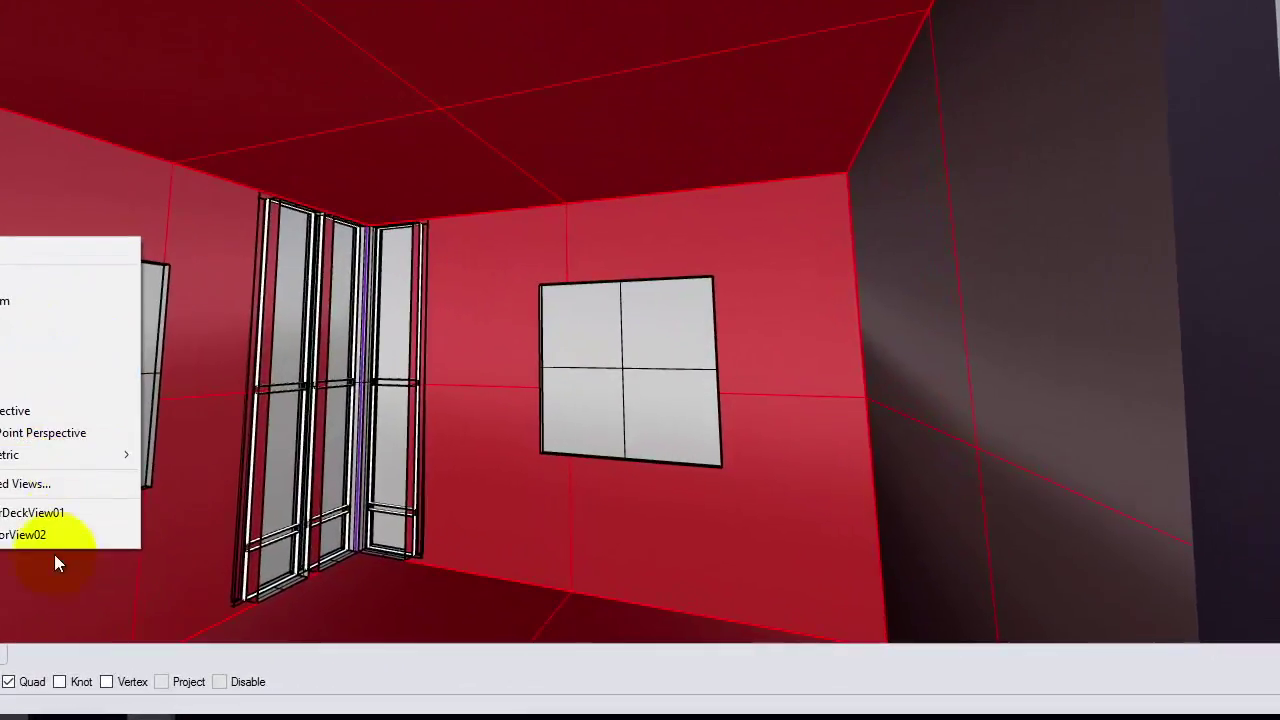
pyautogui.click(62, 483)
pyautogui.click(51, 106)
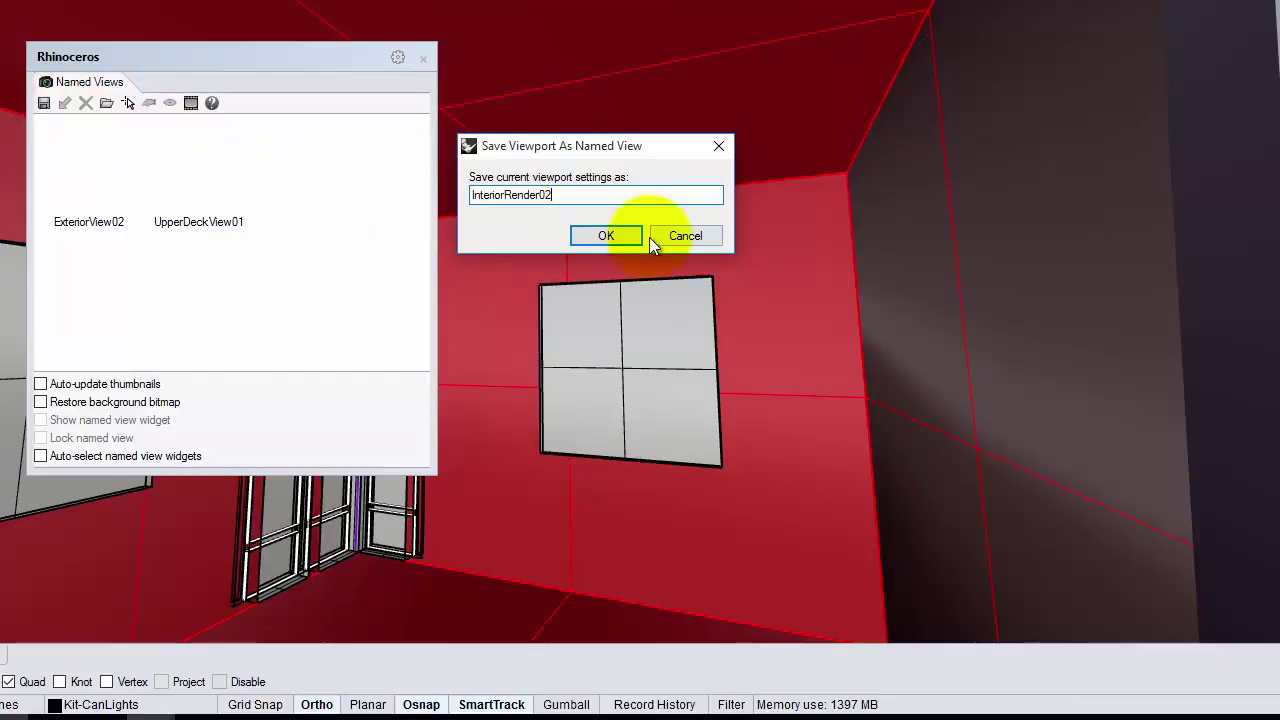
pyautogui.click(619, 237)
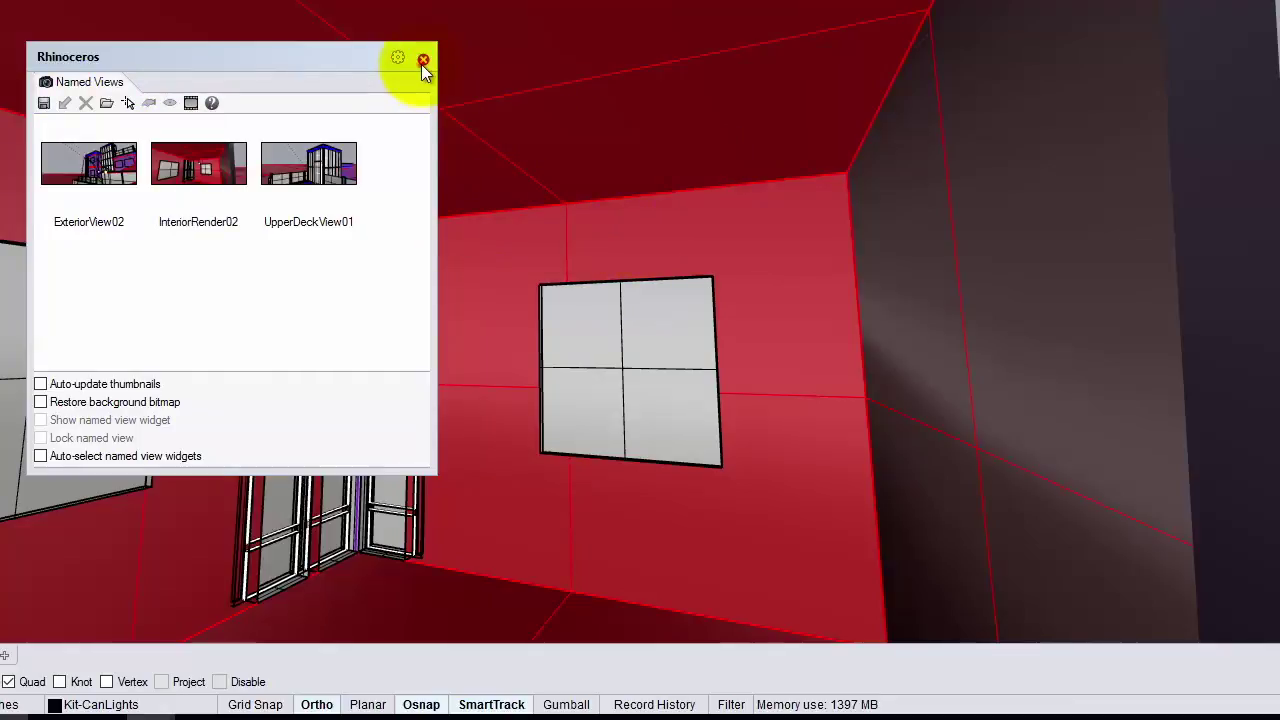
pyautogui.click(421, 64)
# Step: Switch to the RetreatBase_F2016 model and maximize its InteriorRender04 view, reframed to show the glazed corner and both windows
pyautogui.moveTo(148, 718)
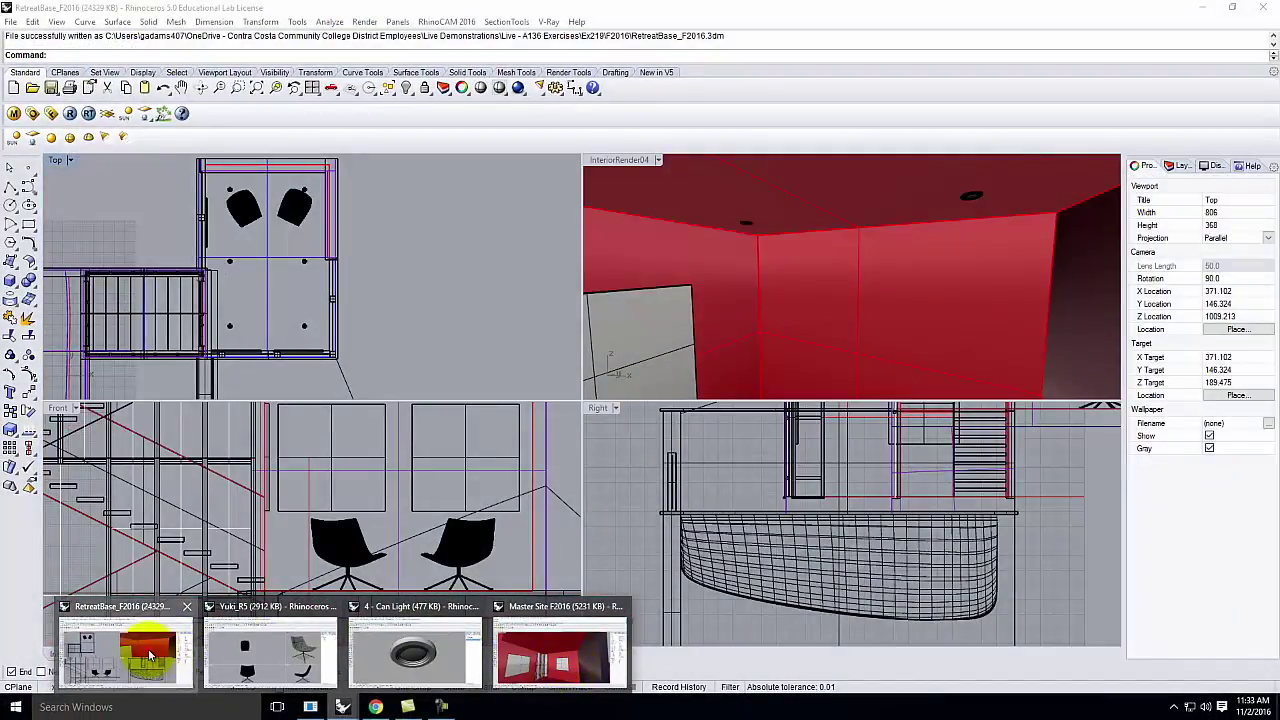
pyautogui.click(148, 650)
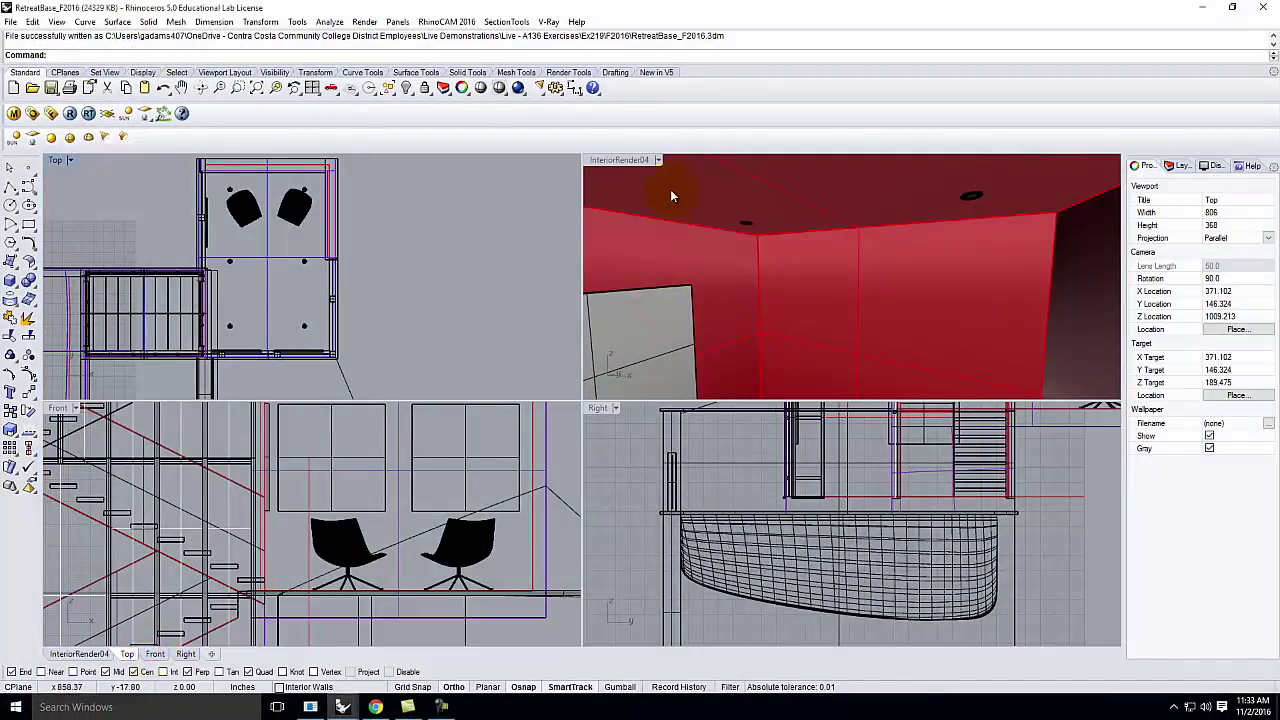
pyautogui.doubleClick(628, 160)
pyautogui.scroll(-8, 486, 460)
pyautogui.moveTo(505, 504); pyautogui.dragTo(420, 600, button='right')
pyautogui.scroll(10, 476, 612)
pyautogui.moveTo(533, 567); pyautogui.dragTo(503, 475, button='right')
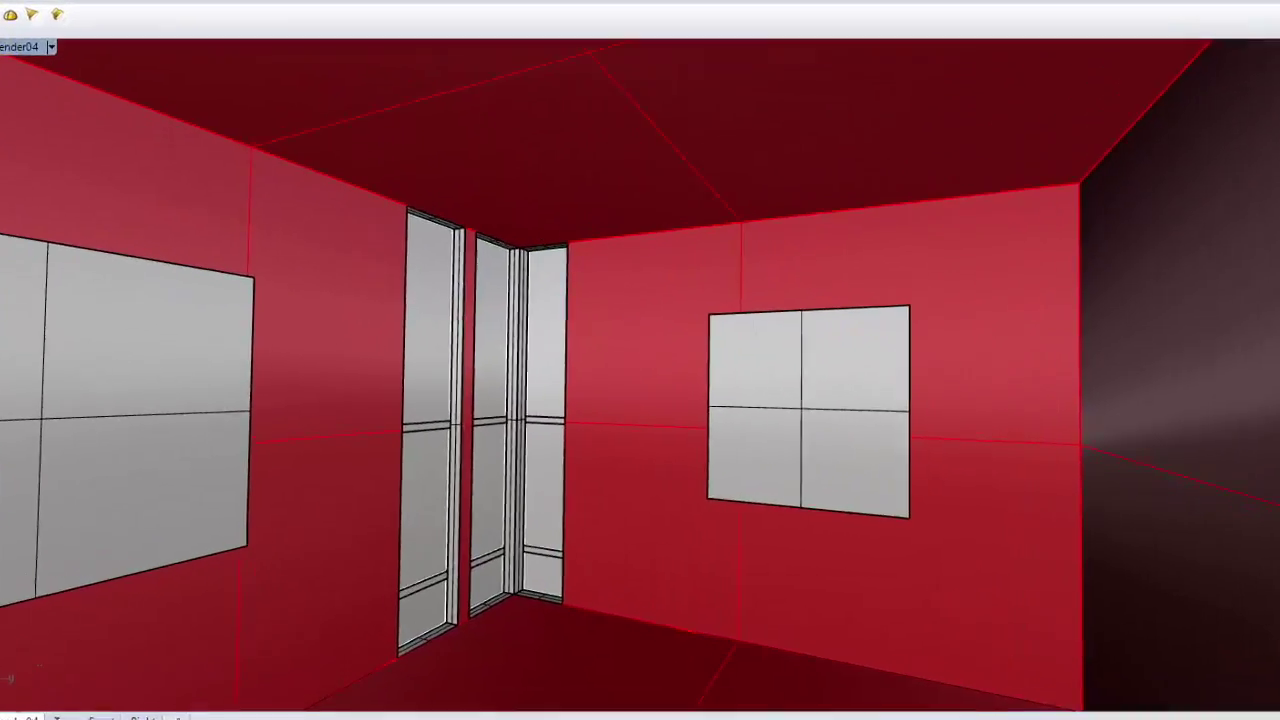
# Step: Insert the Floor Lamp file as a linked block with reference layer style, placed on the floor beside the glazed corner
pyautogui.click(105, 162)
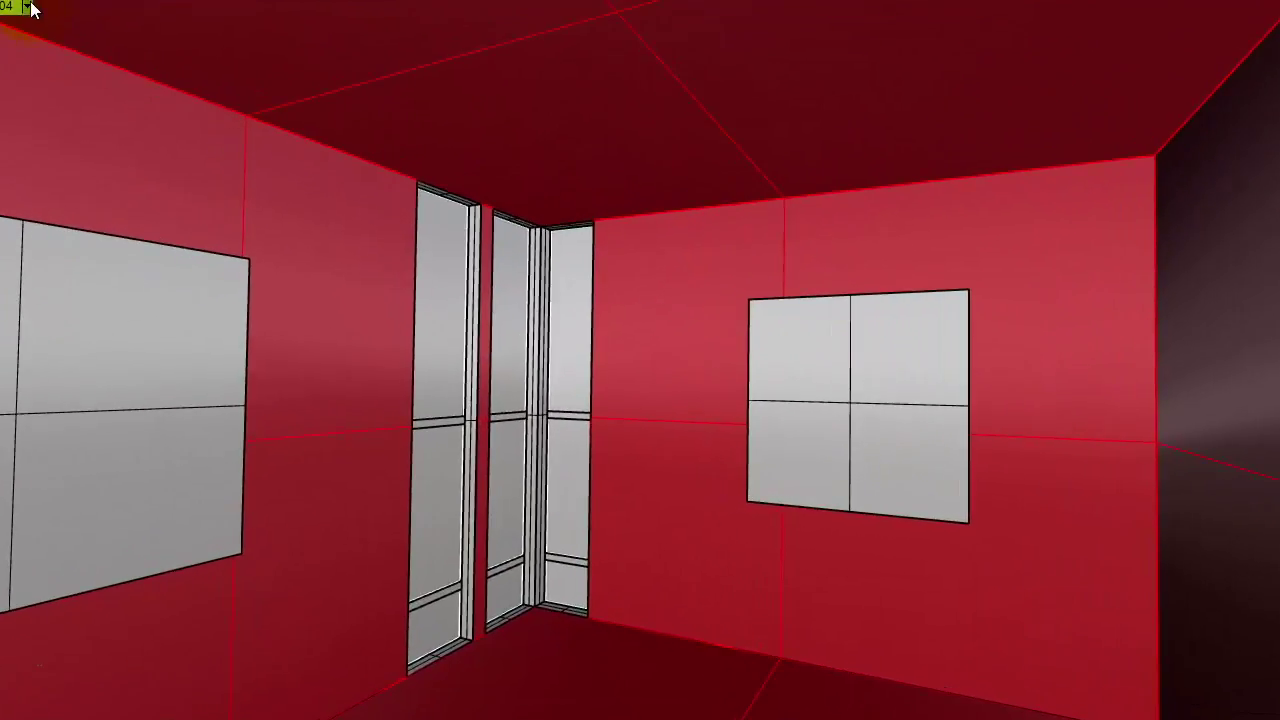
pyautogui.click(32, 9)
pyautogui.moveTo(17, 420)
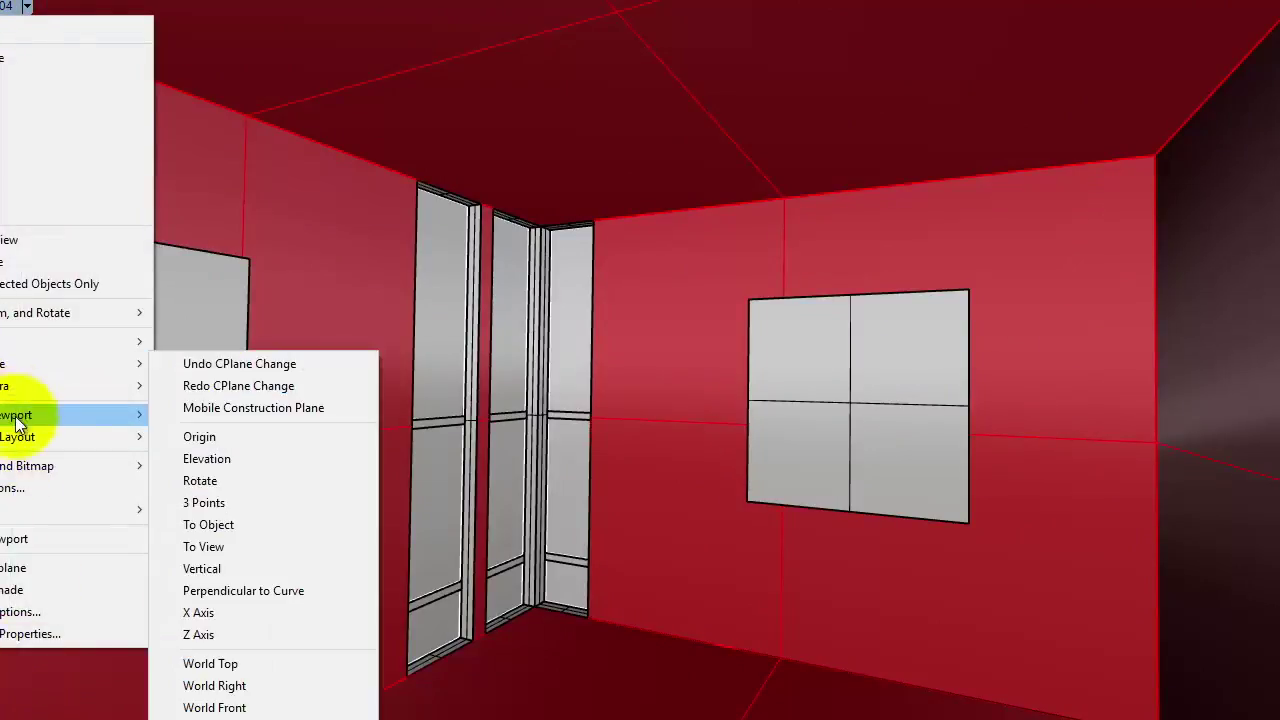
pyautogui.click(0, 0)
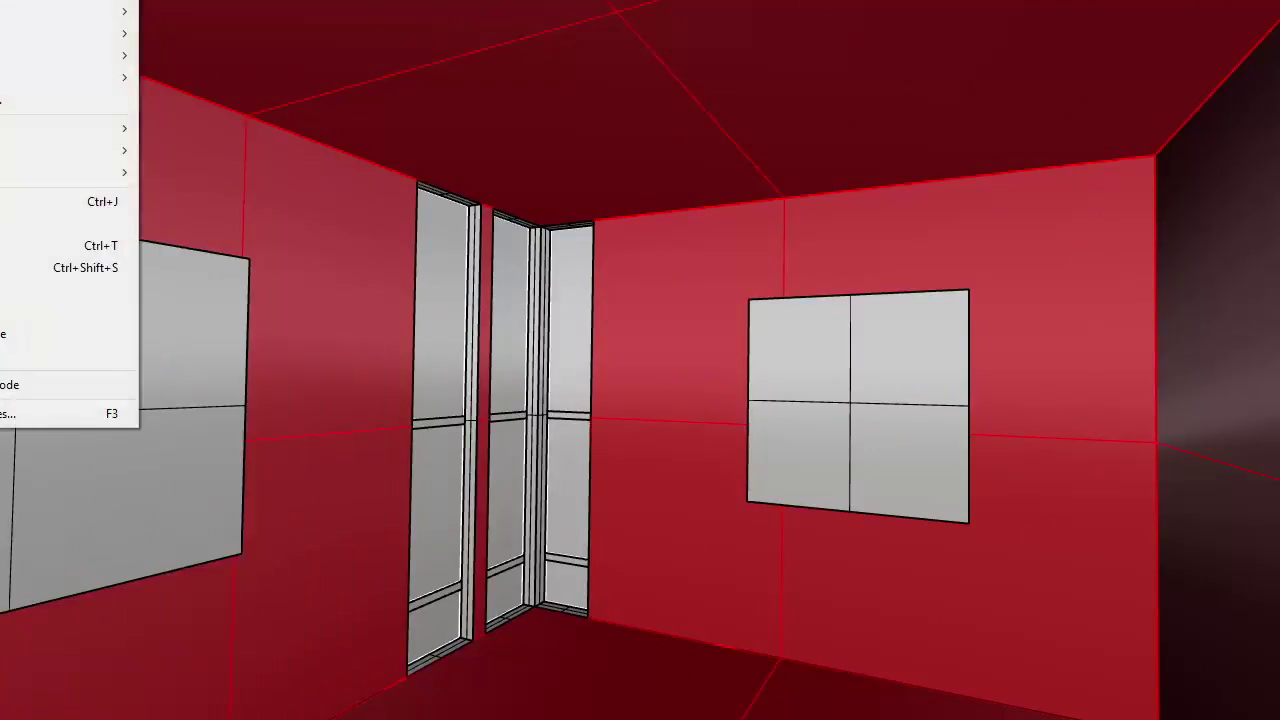
pyautogui.moveTo(5, 150)
pyautogui.click(214, 172)
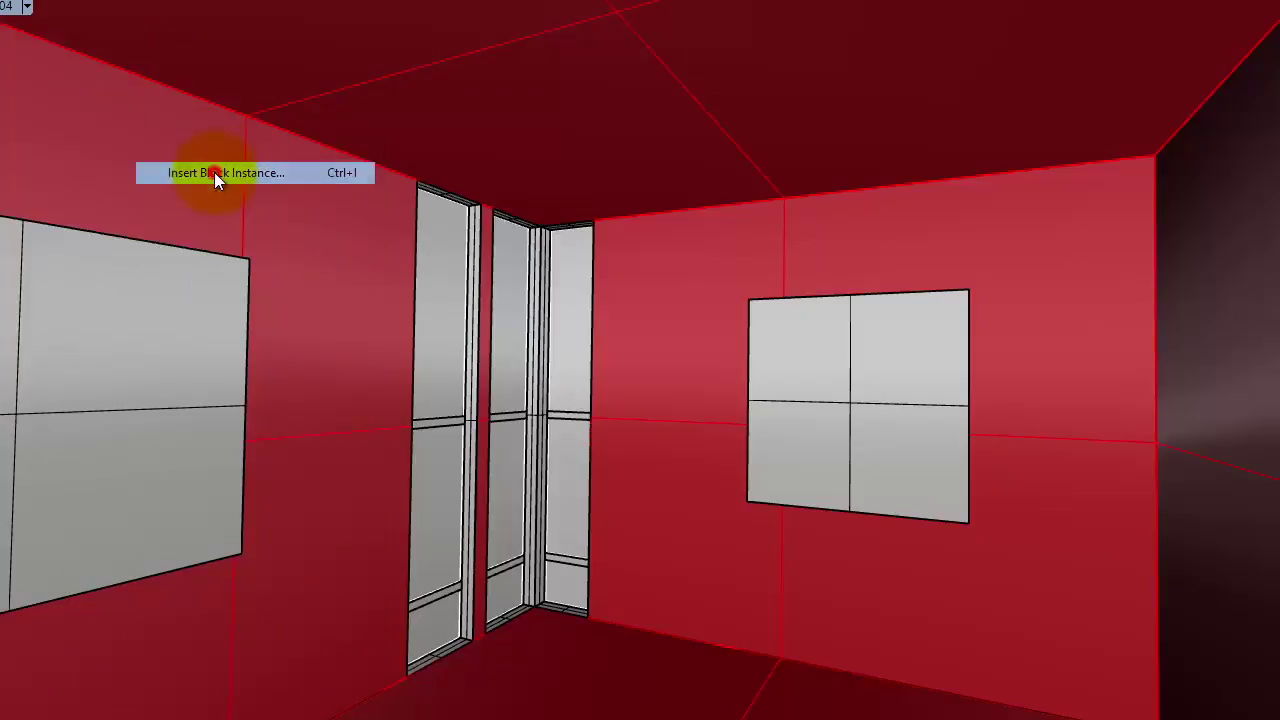
pyautogui.click(615, 87)
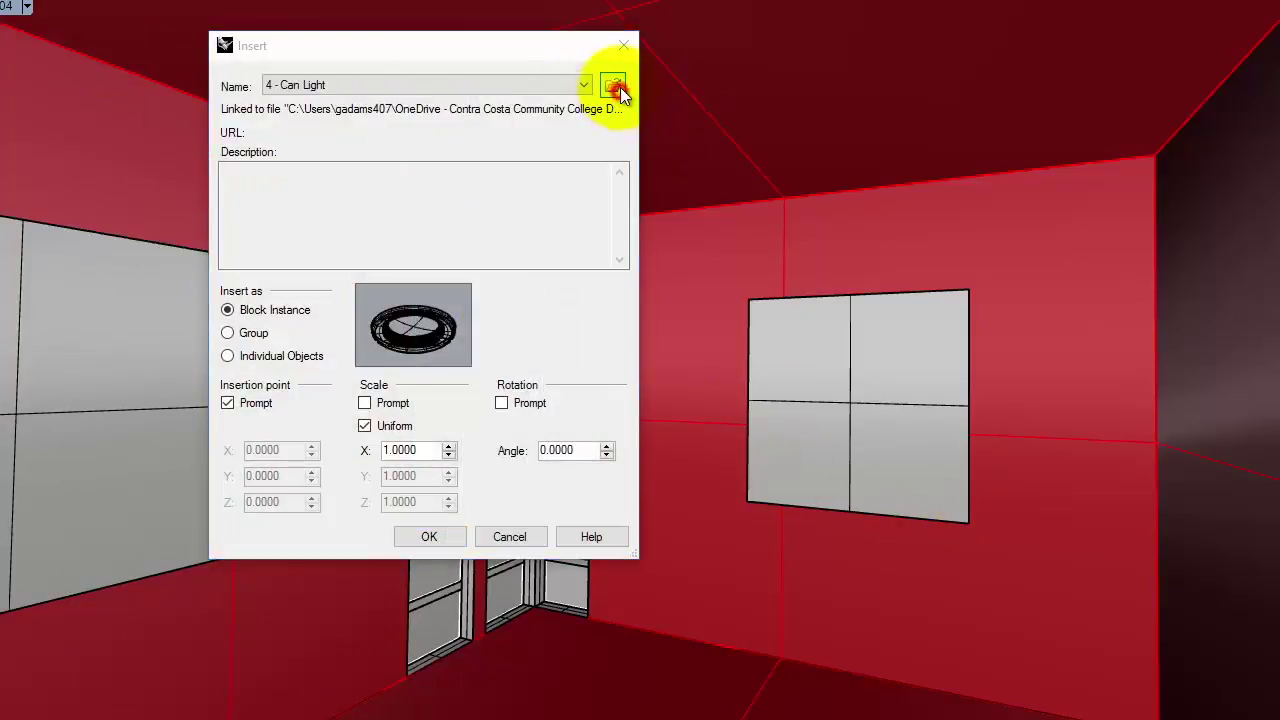
pyautogui.click(331, 208)
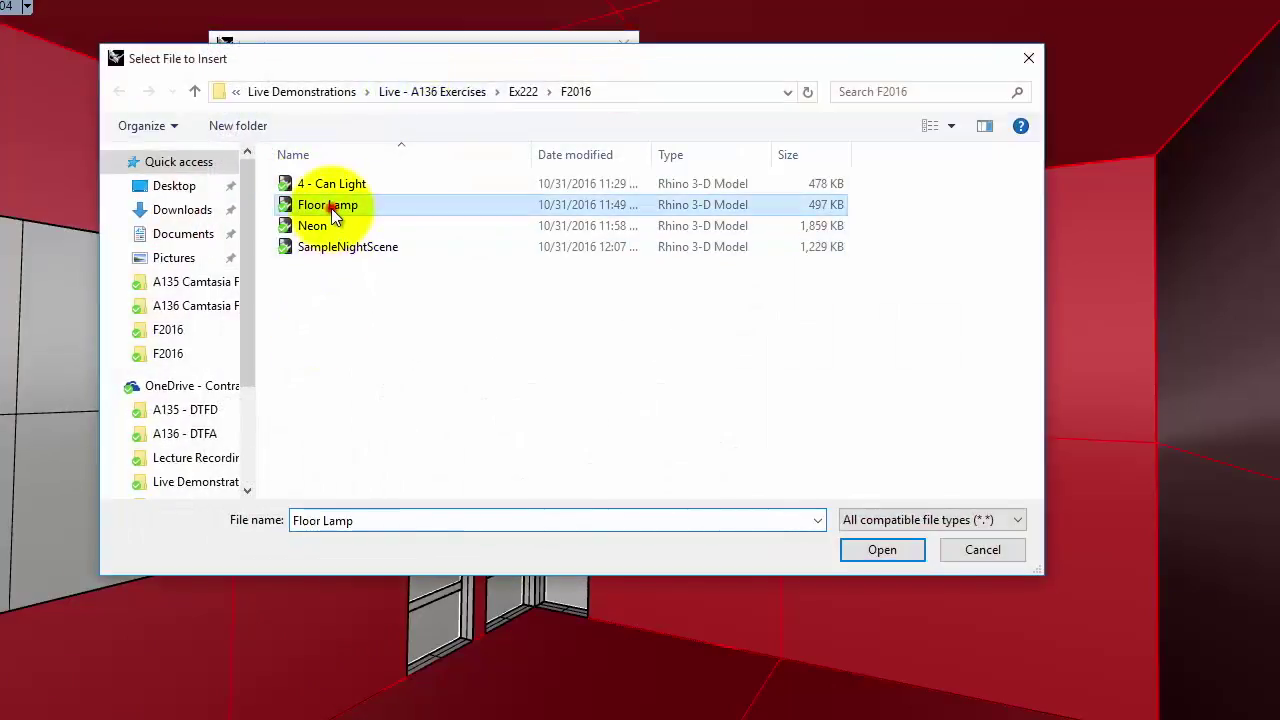
pyautogui.click(906, 550)
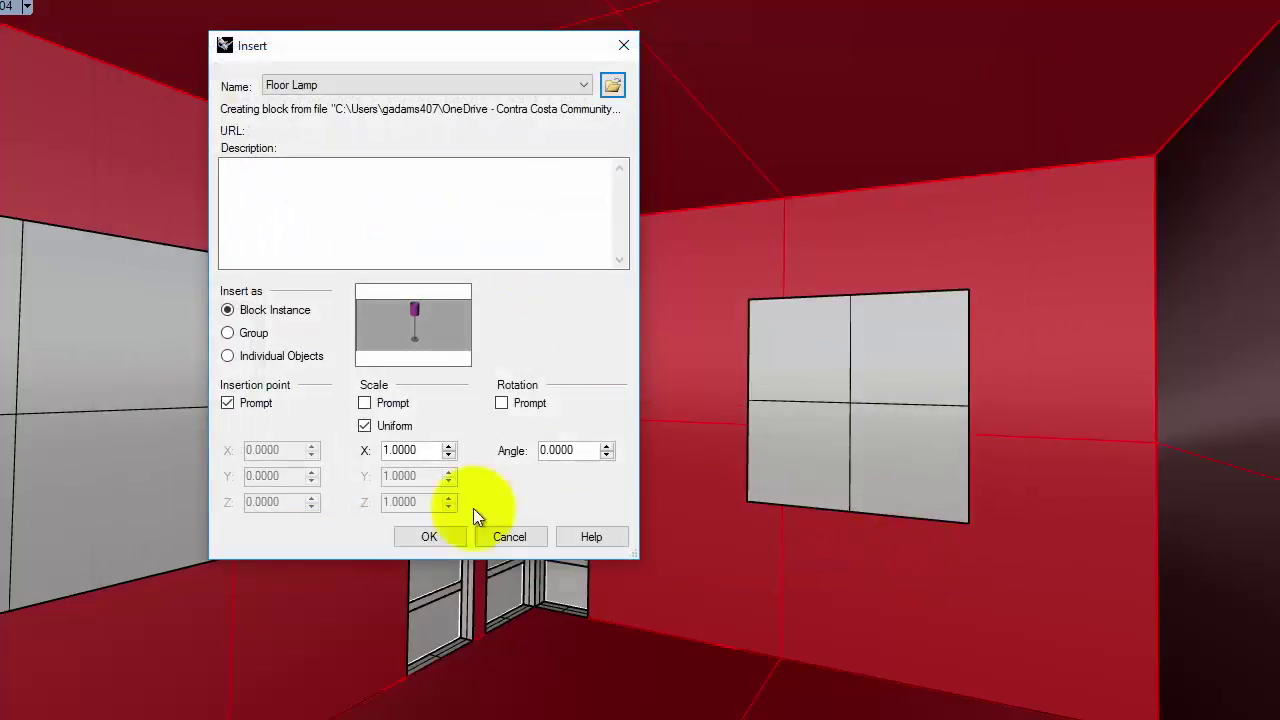
pyautogui.click(432, 537)
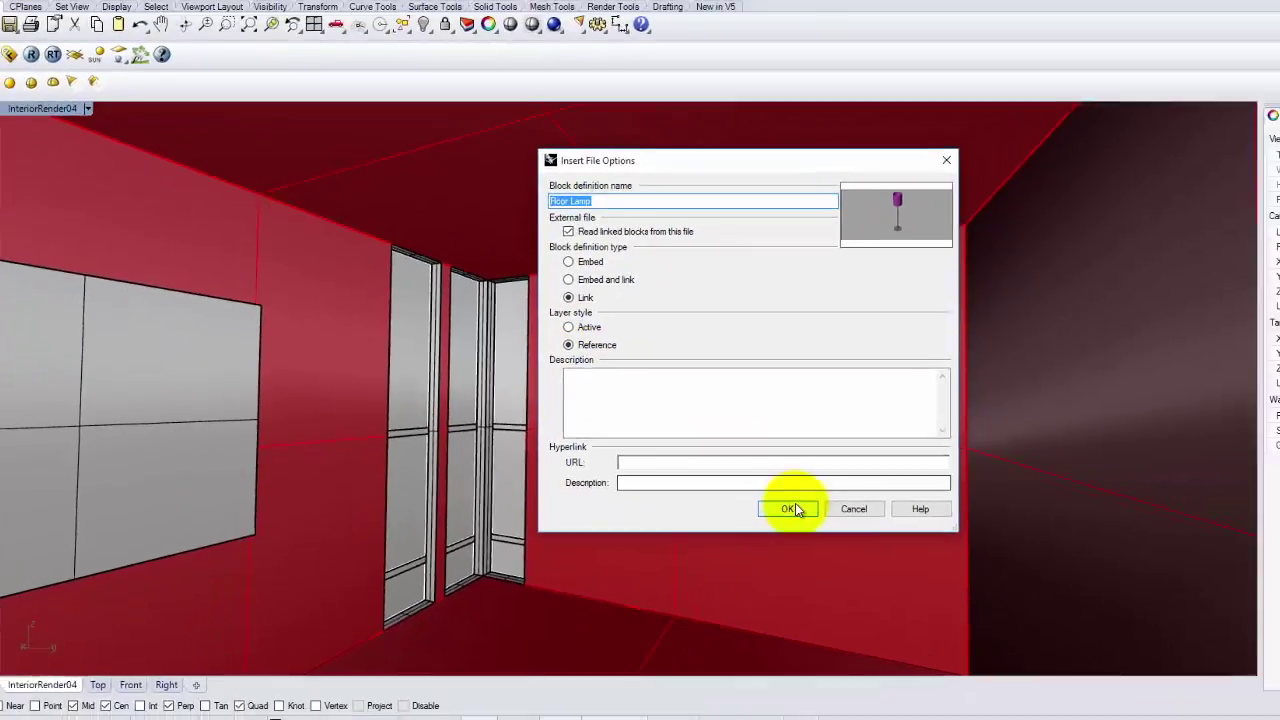
pyautogui.click(790, 509)
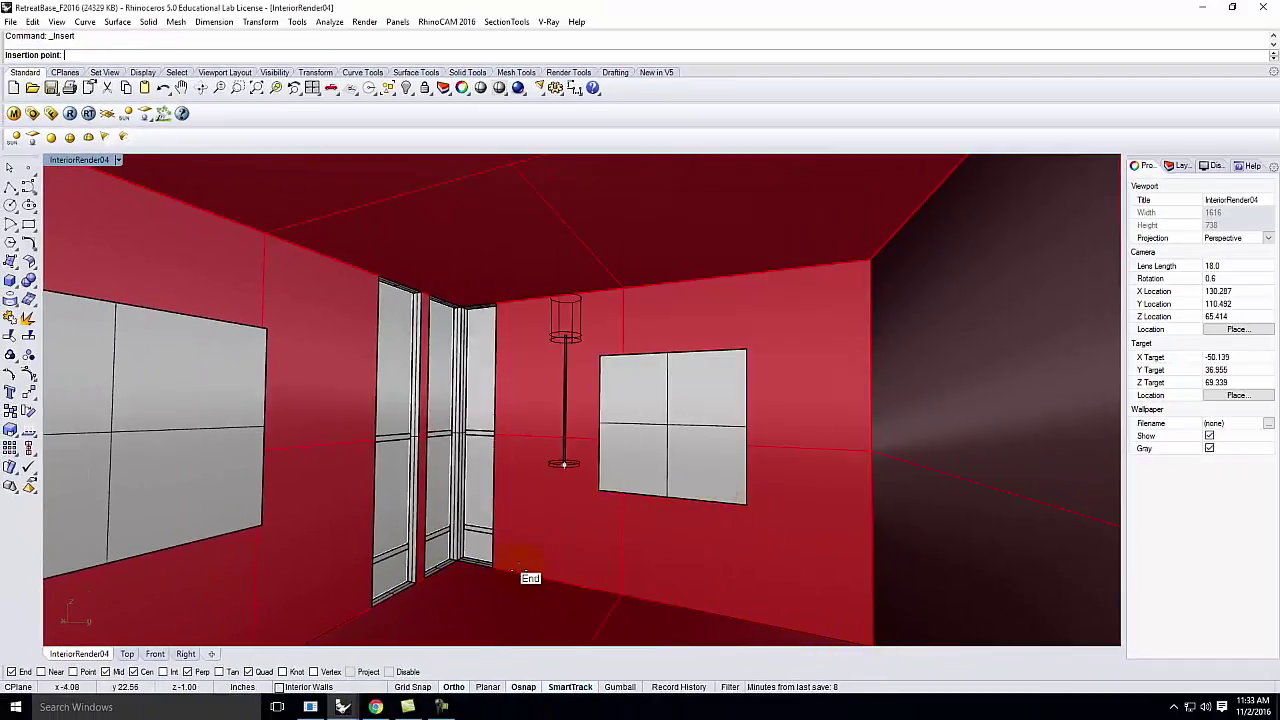
pyautogui.click(490, 569)
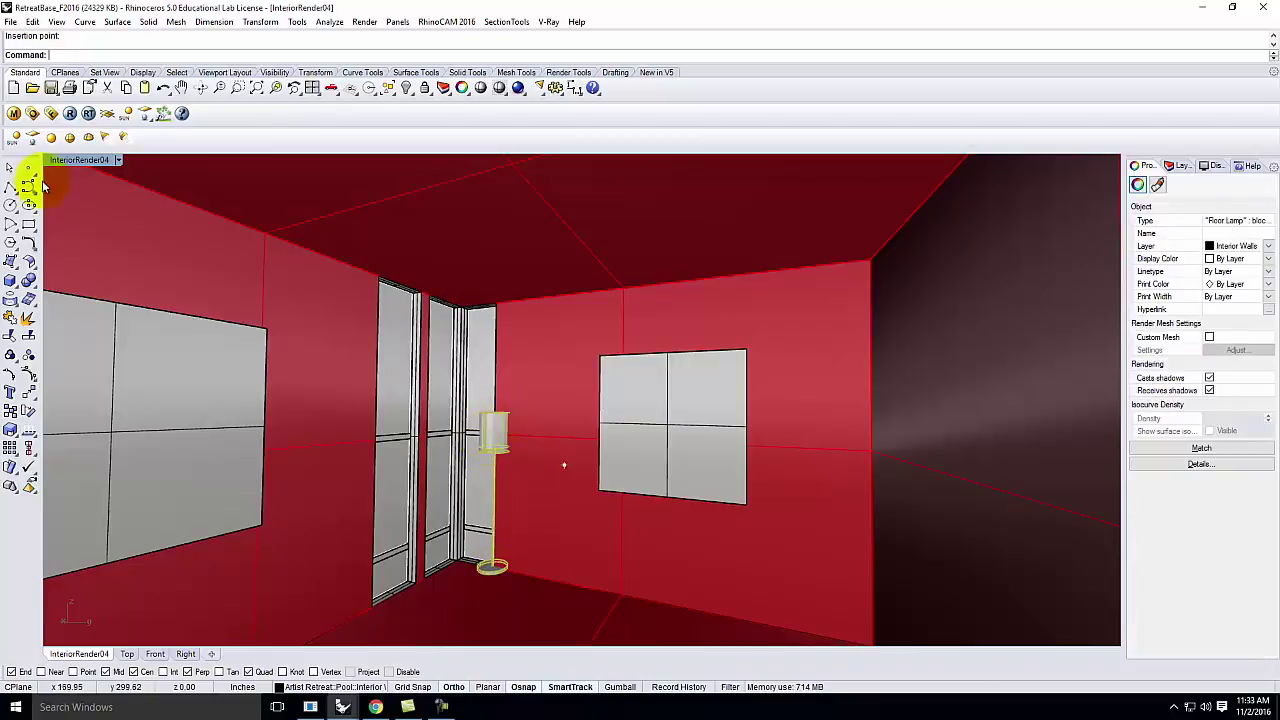
# Step: Restore the four-viewport layout and move the floor lamp about 15 in in the top view, into the room from the glazed corner
pyautogui.doubleClick(68, 159)
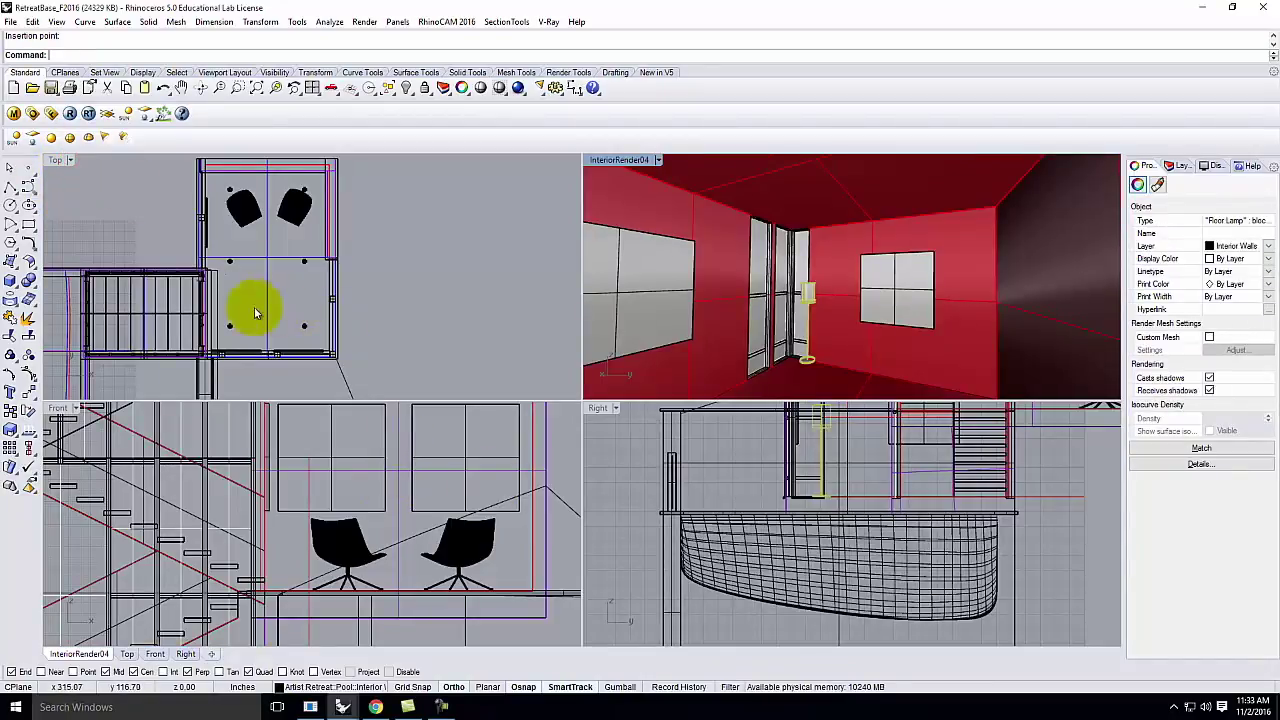
pyautogui.scroll(-3, 350, 306)
pyautogui.scroll(14, 284, 294)
pyautogui.write('Mo')
pyautogui.press('Return')
pyautogui.scroll(-2, 215, 364)
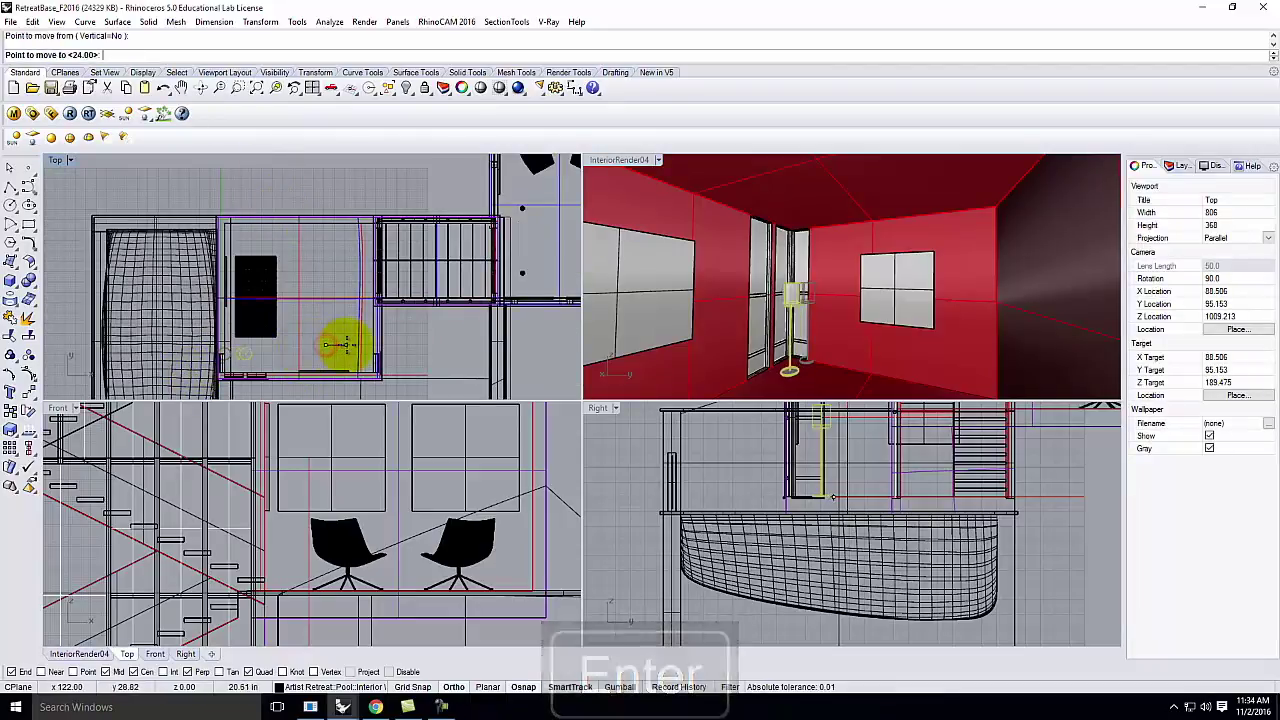
pyautogui.click(268, 355)
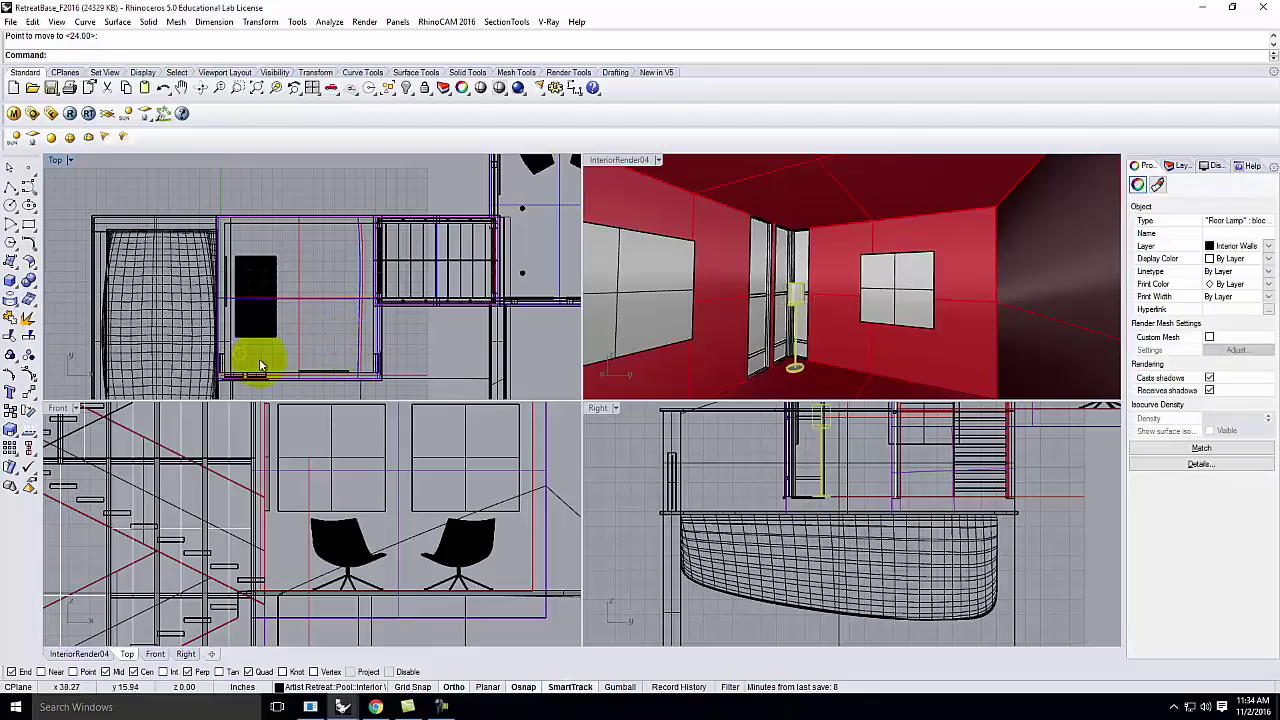
# Step: Move the floor lamp about 106 in across the room in the top view, to the opposite end of the daybed
pyautogui.press('Return')
pyautogui.click(328, 348)
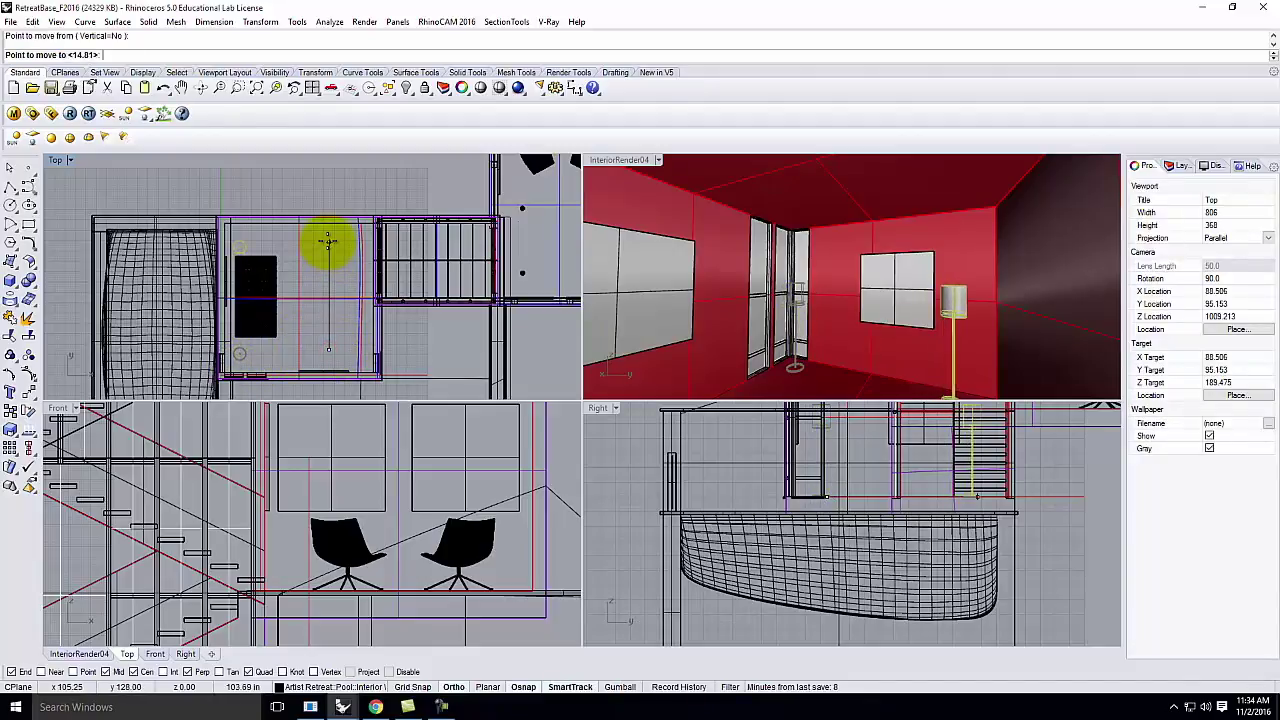
pyautogui.click(328, 244)
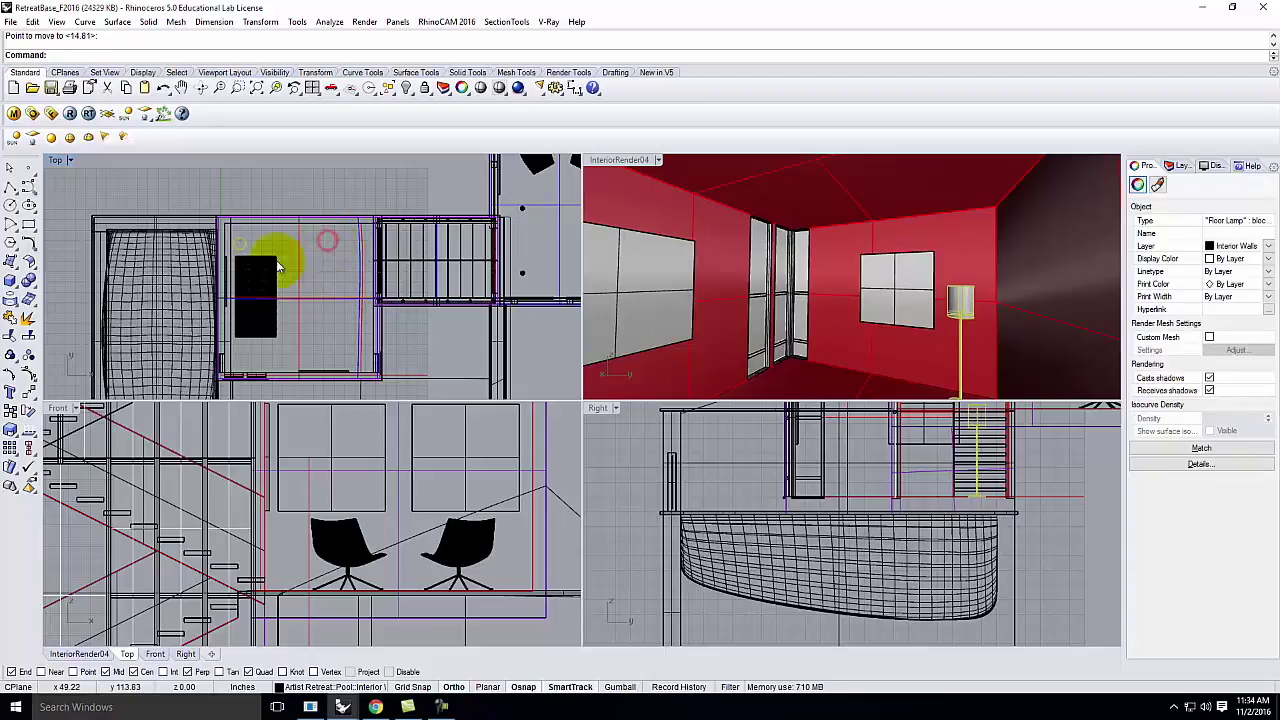
# Step: Nudge the floor lamp about 5.5 in toward the pool-side wall in the top view and deselect it
pyautogui.scroll(3, 241, 247)
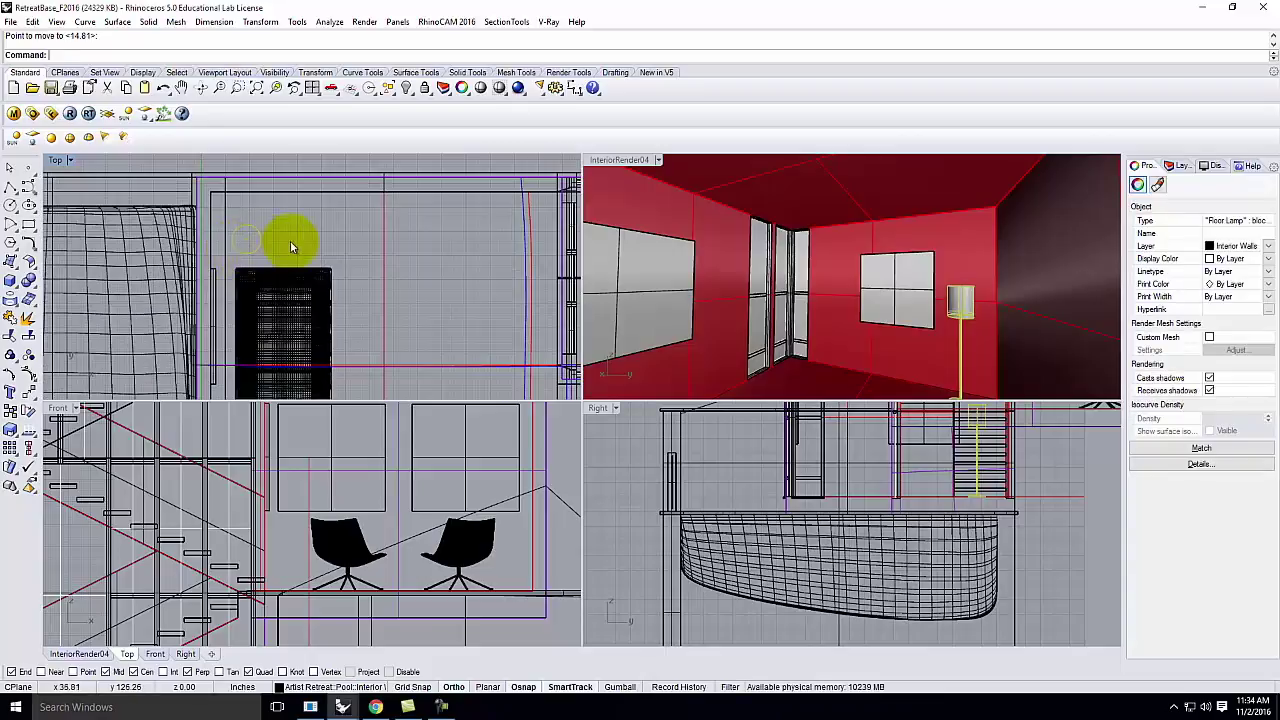
pyautogui.press('Return')
pyautogui.click(324, 234)
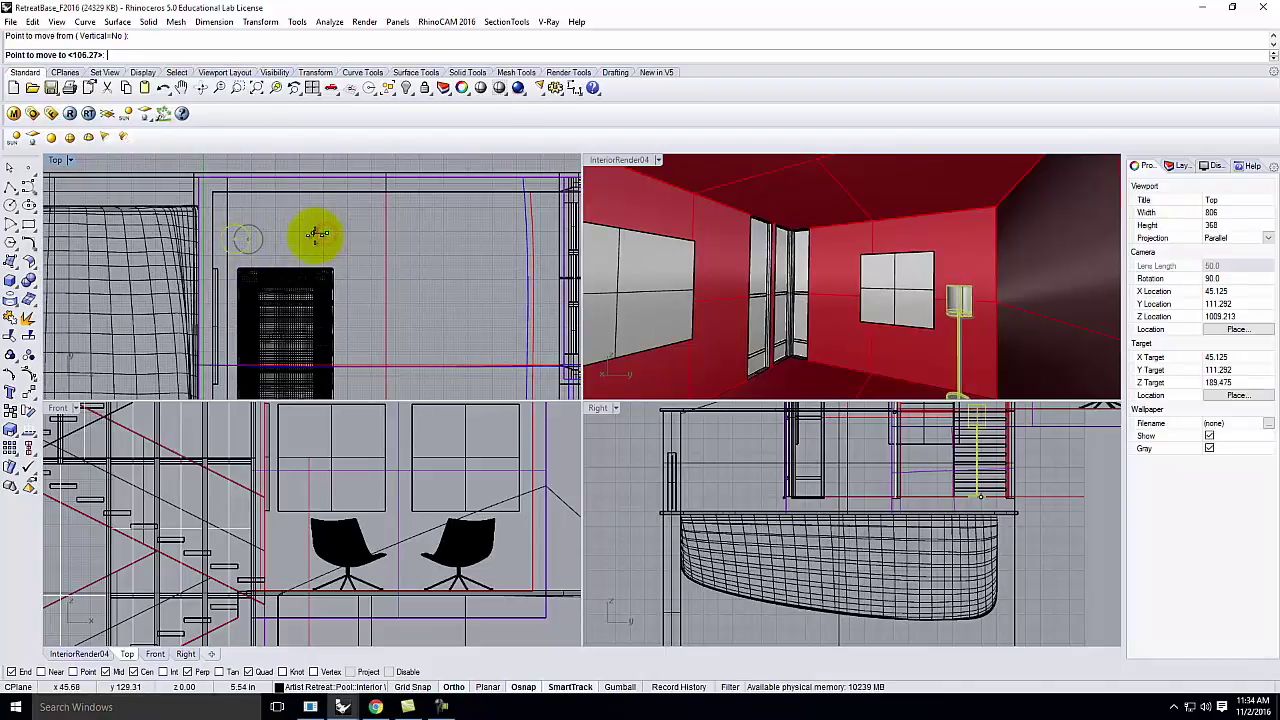
pyautogui.press('Escape')
pyautogui.press('Escape')
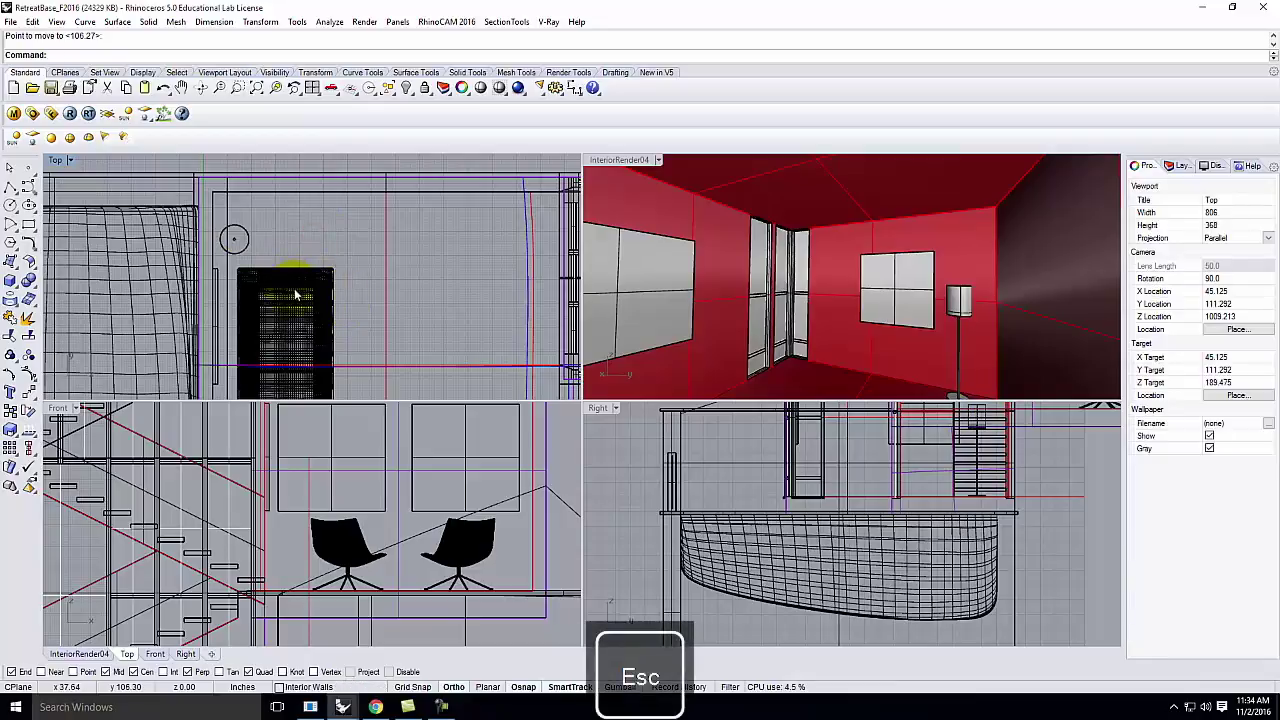
# Step: Copy the upper-floor daybed straight down in the front view, into the lower room with the floor lamp
pyautogui.click(296, 290)
pyautogui.scroll(-5, 414, 275)
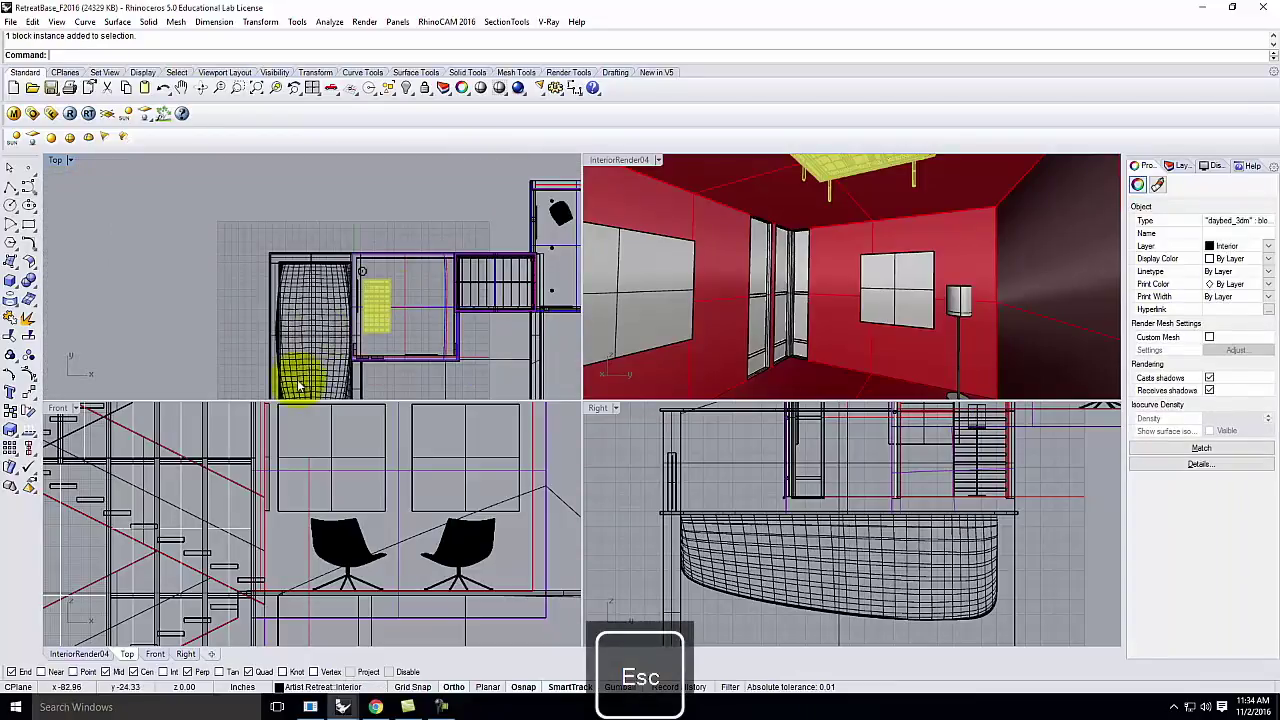
pyautogui.scroll(-1, 320, 497)
pyautogui.scroll(-4, 320, 497)
pyautogui.scroll(3, 137, 511)
pyautogui.press('Return')
pyautogui.click(104, 470)
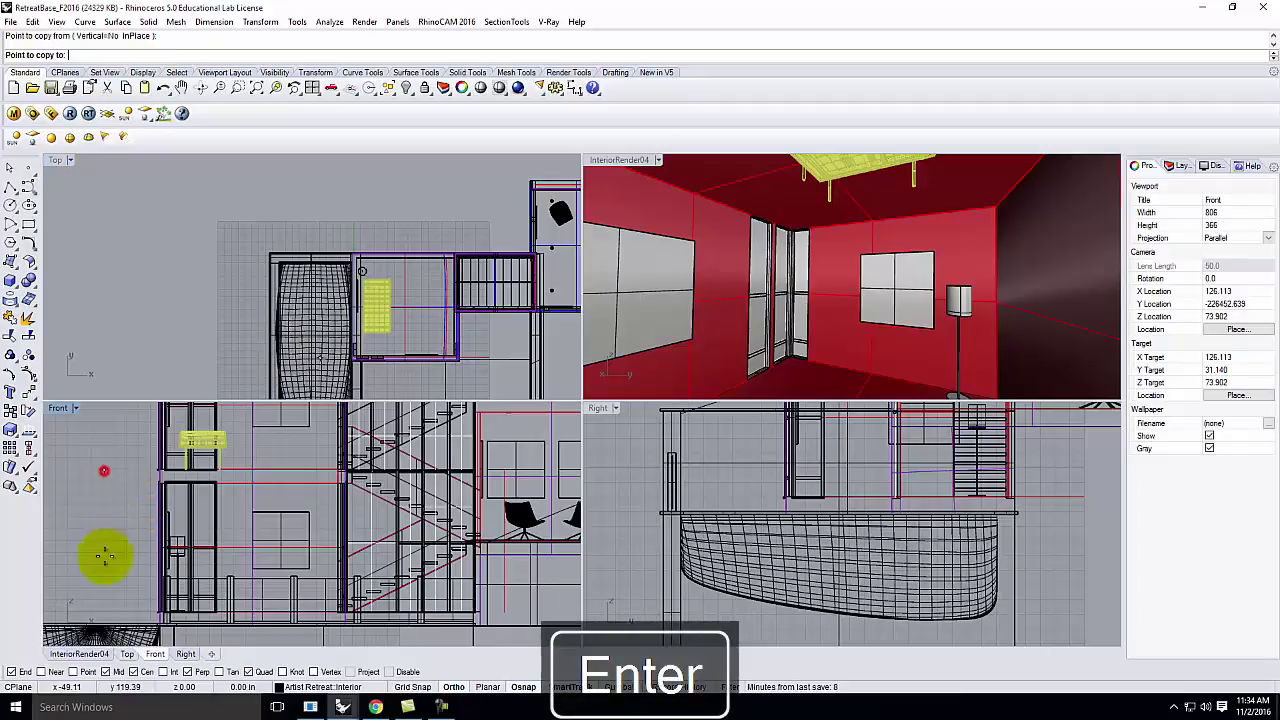
pyautogui.scroll(4, 106, 605)
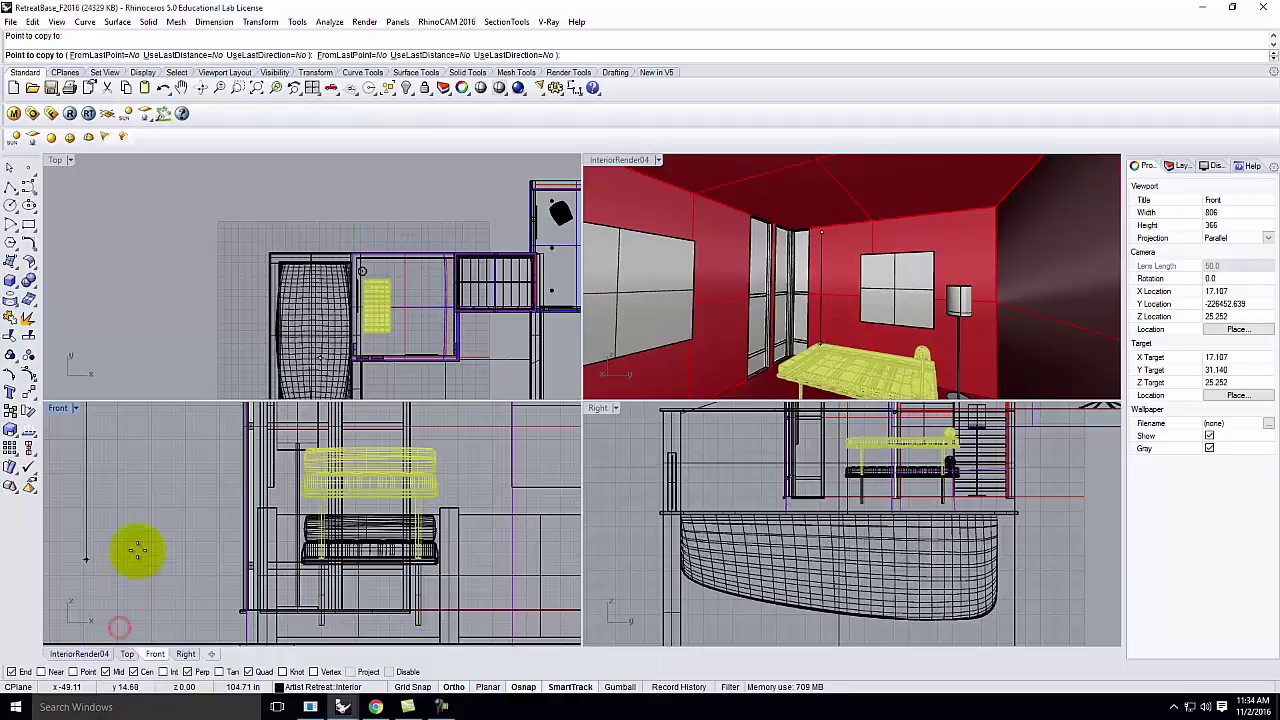
pyautogui.press('Escape')
# Step: Raise the lower daybed copy in the front view until its legs rest on the floor, and deselect it
pyautogui.click(386, 540)
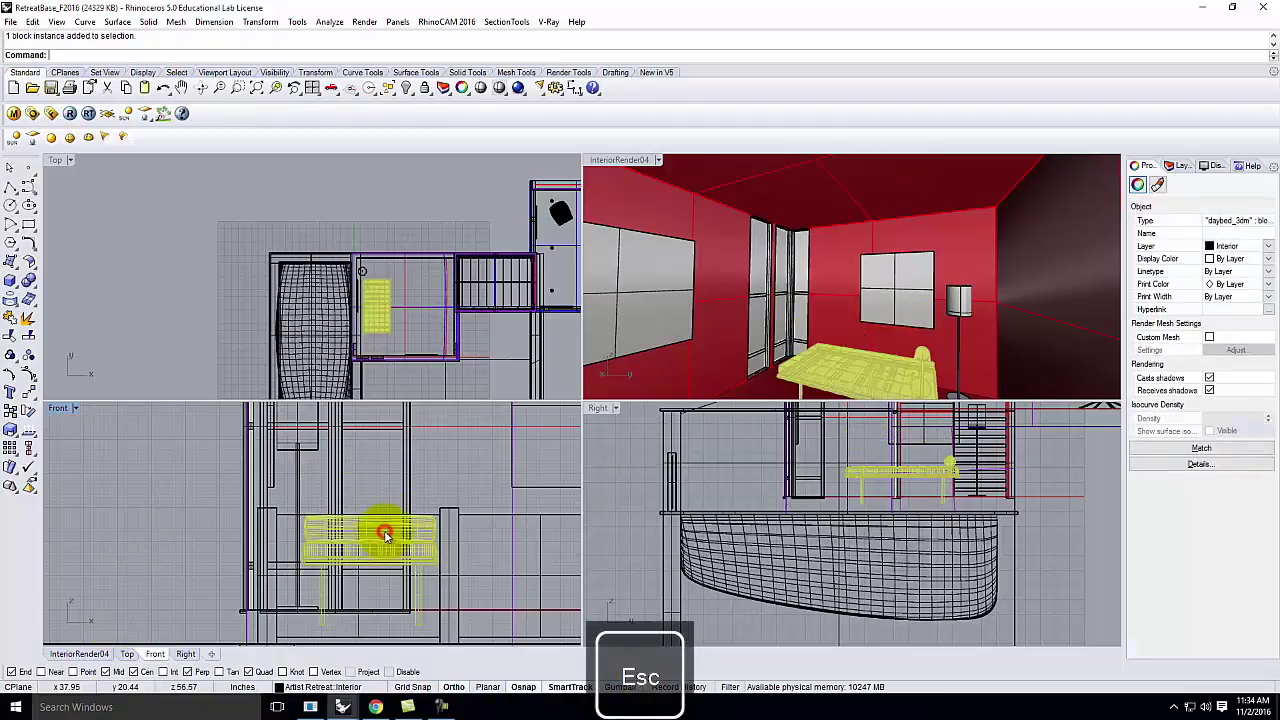
pyautogui.write('move')
pyautogui.press('Return')
pyautogui.click(144, 521)
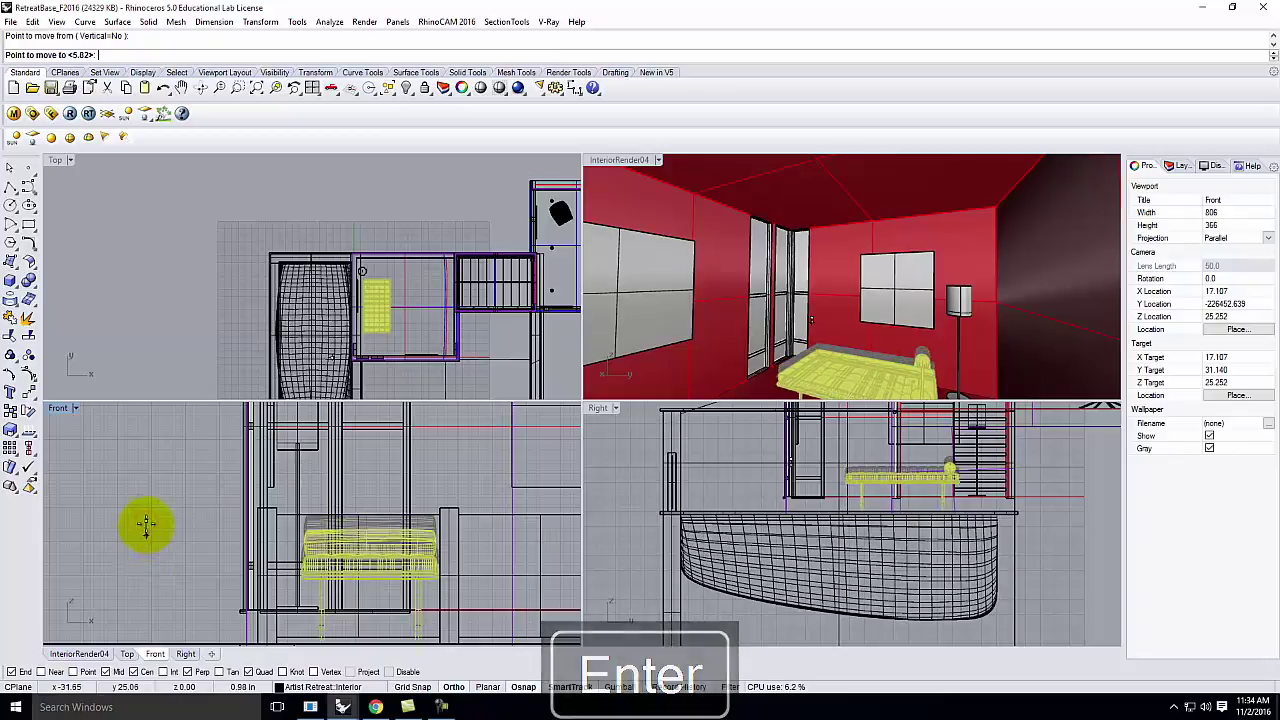
pyautogui.click(146, 508)
pyautogui.click(357, 510)
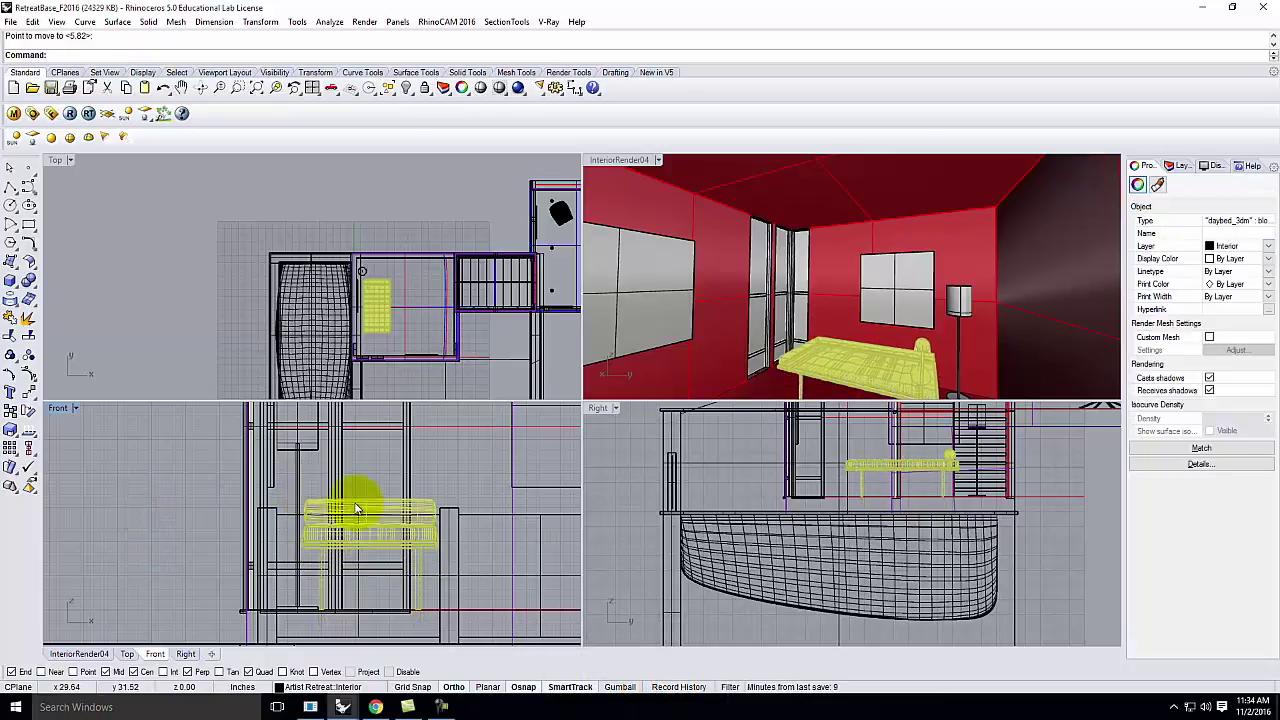
pyautogui.rightClick(458, 473)
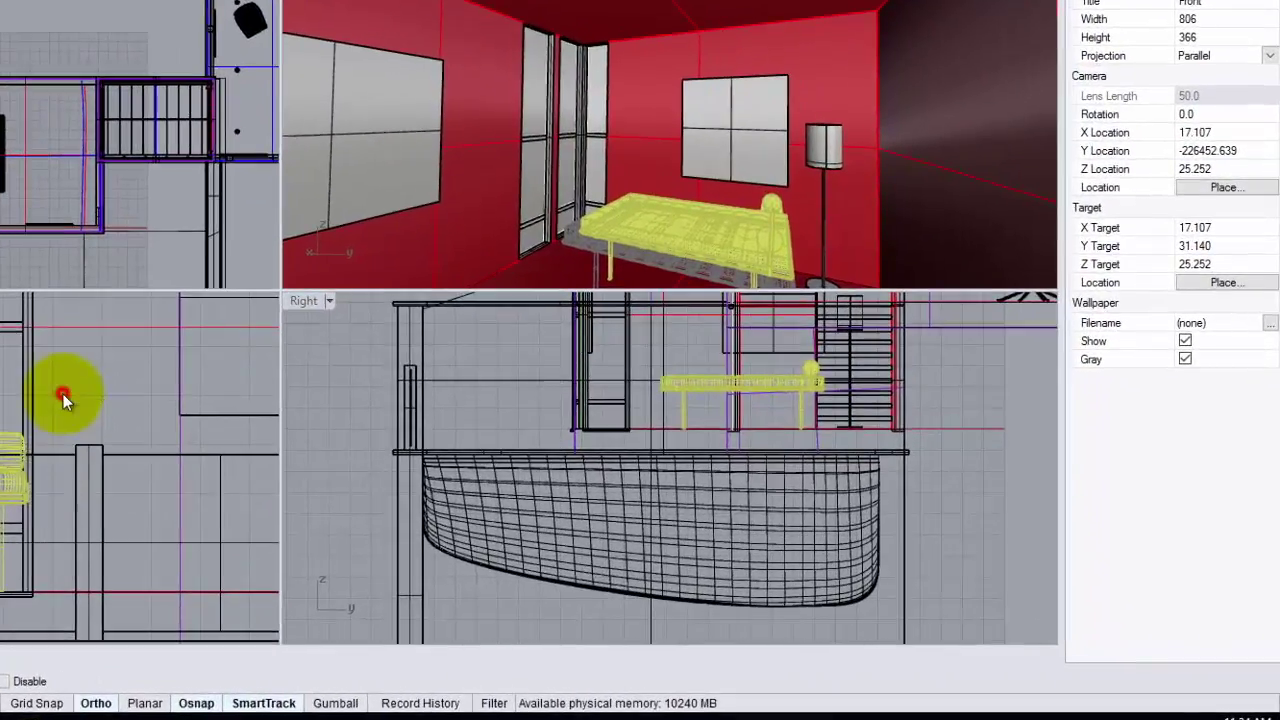
pyautogui.click(63, 394)
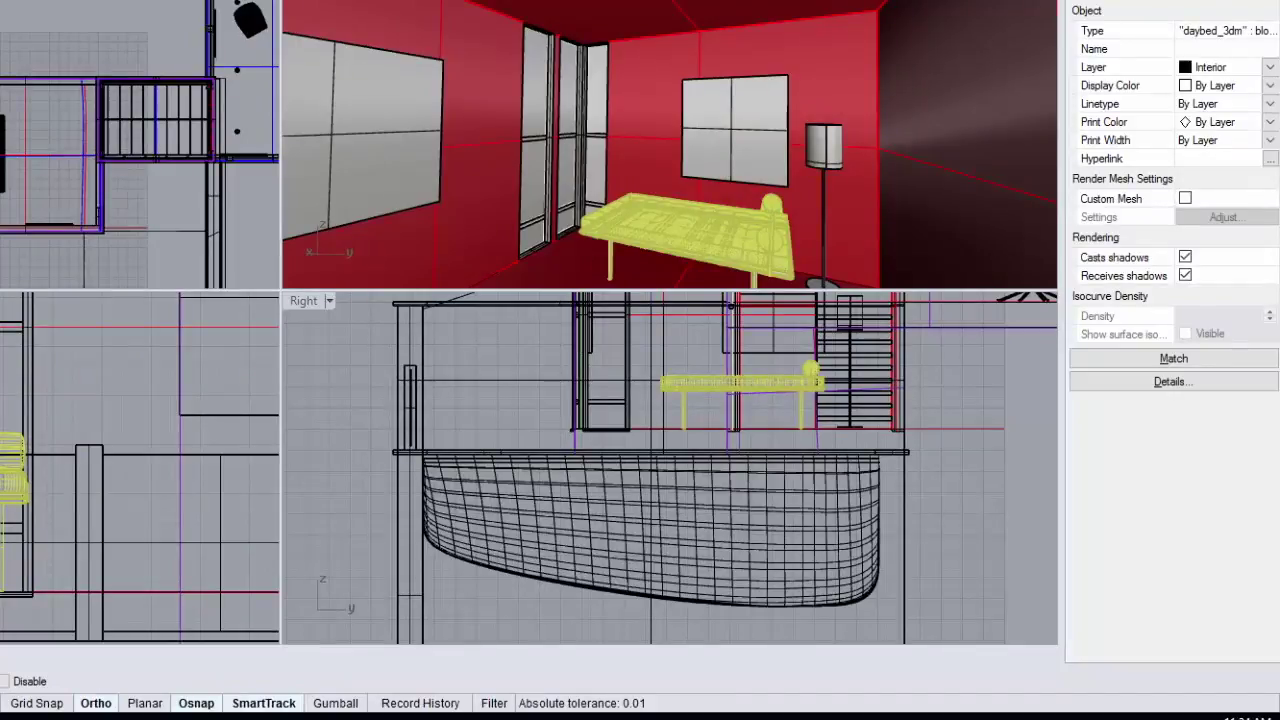
pyautogui.click(45, 38)
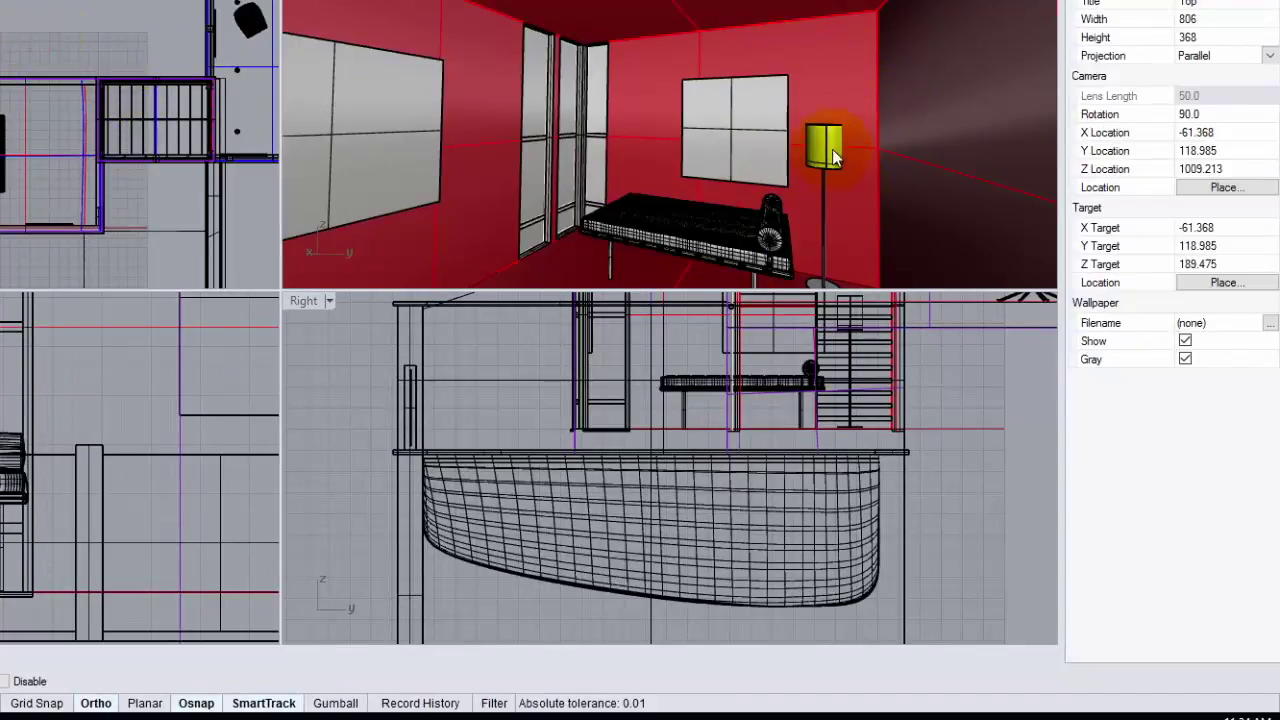
# Step: Place a V-Ray point light at the centre of the floor lamp shade's upper rim, working in the maximized interior view
pyautogui.moveTo(828, 139); pyautogui.dragTo(842, 163, button='right')
pyautogui.scroll(10, 834, 172)
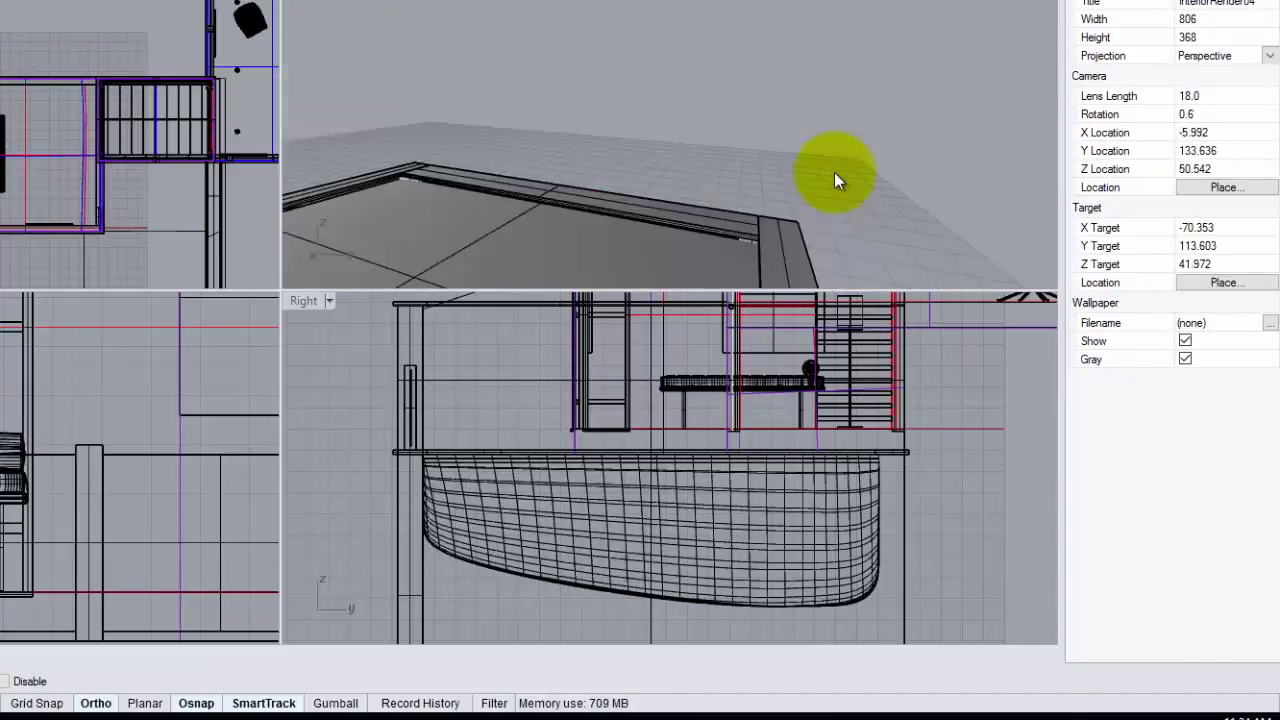
pyautogui.scroll(-6, 834, 172)
pyautogui.moveTo(880, 142); pyautogui.dragTo(815, 147, button='right')
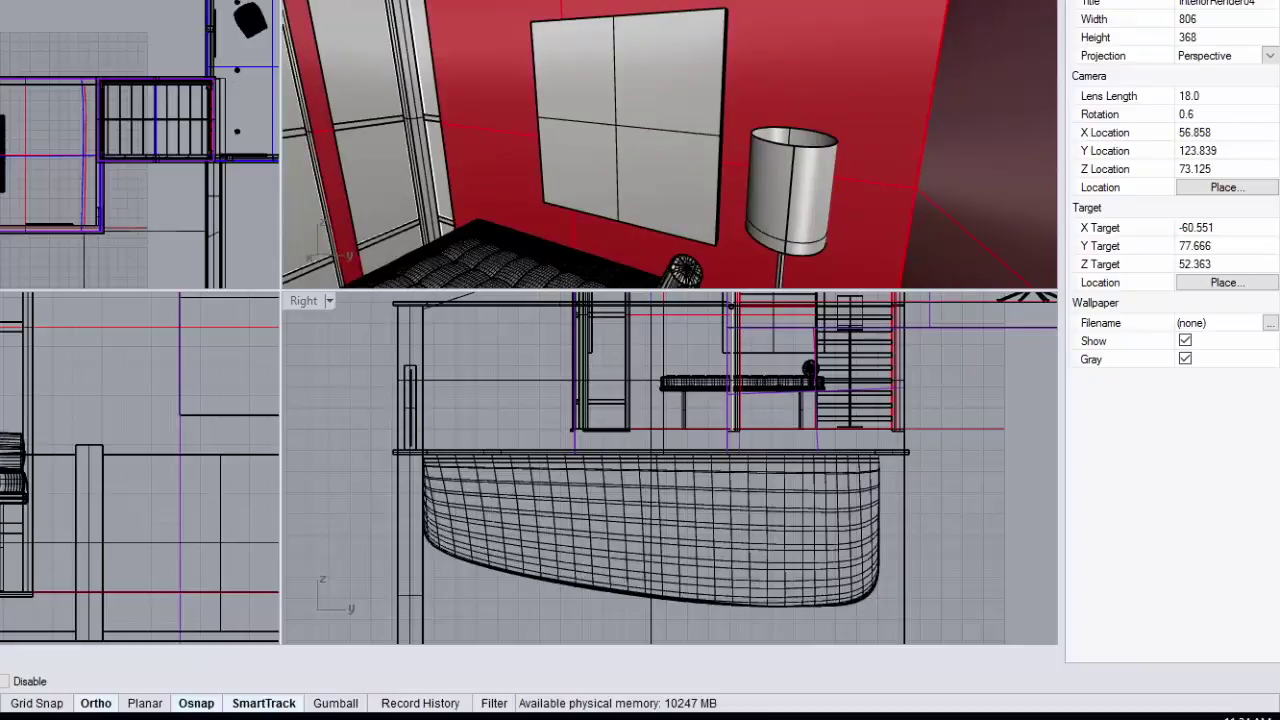
pyautogui.hotkey('ctrl', 'm')
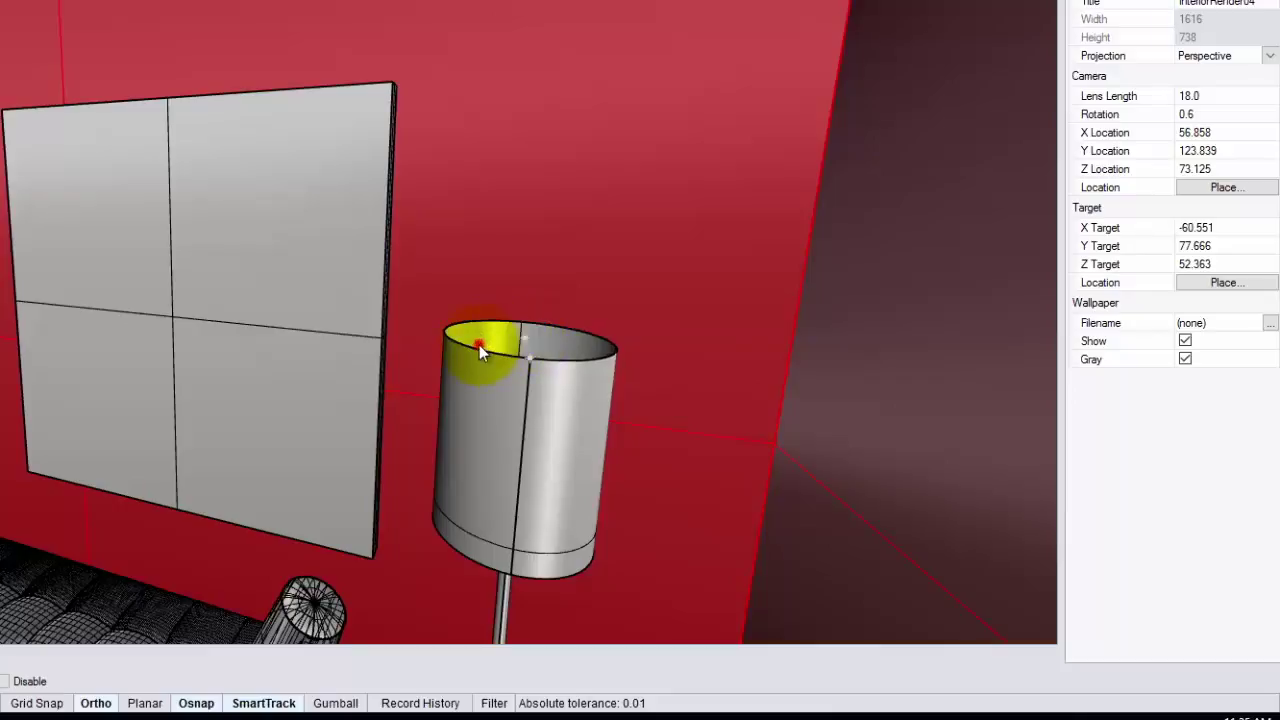
pyautogui.click(534, 342)
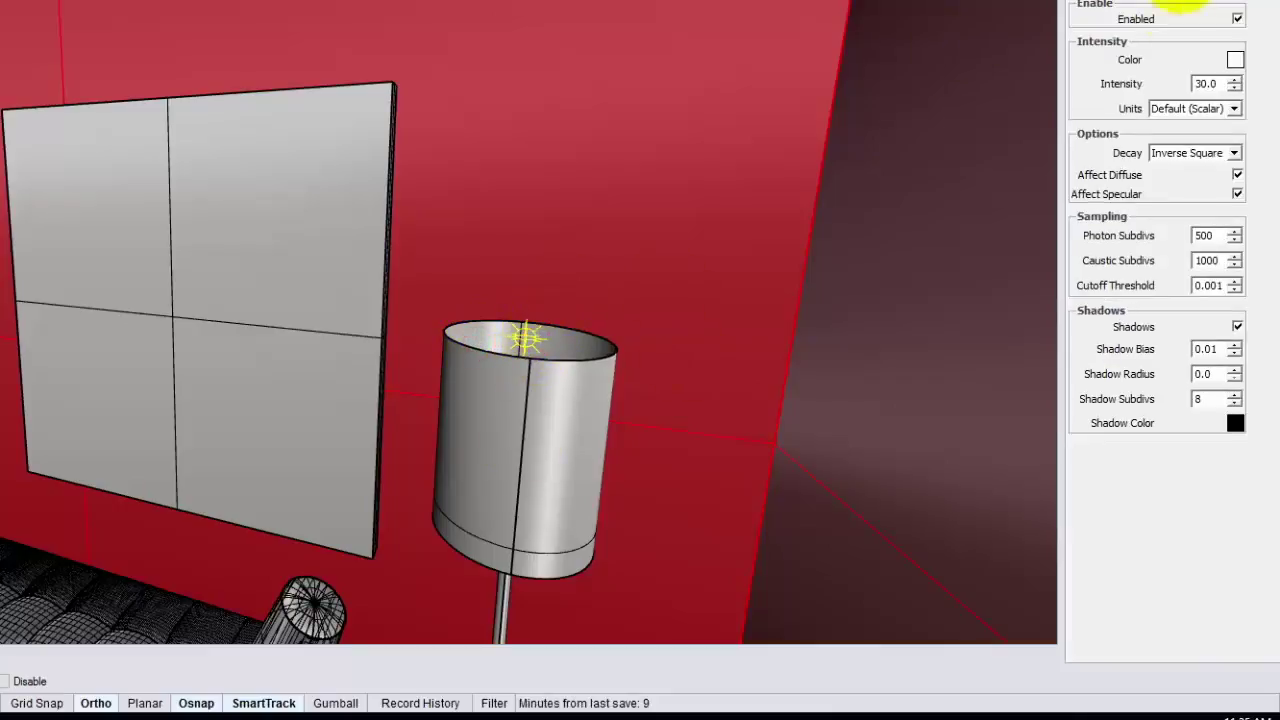
# Step: Set the lamp light's color to a warm tone of RGB 255, 214, 170
pyautogui.click(576, 106)
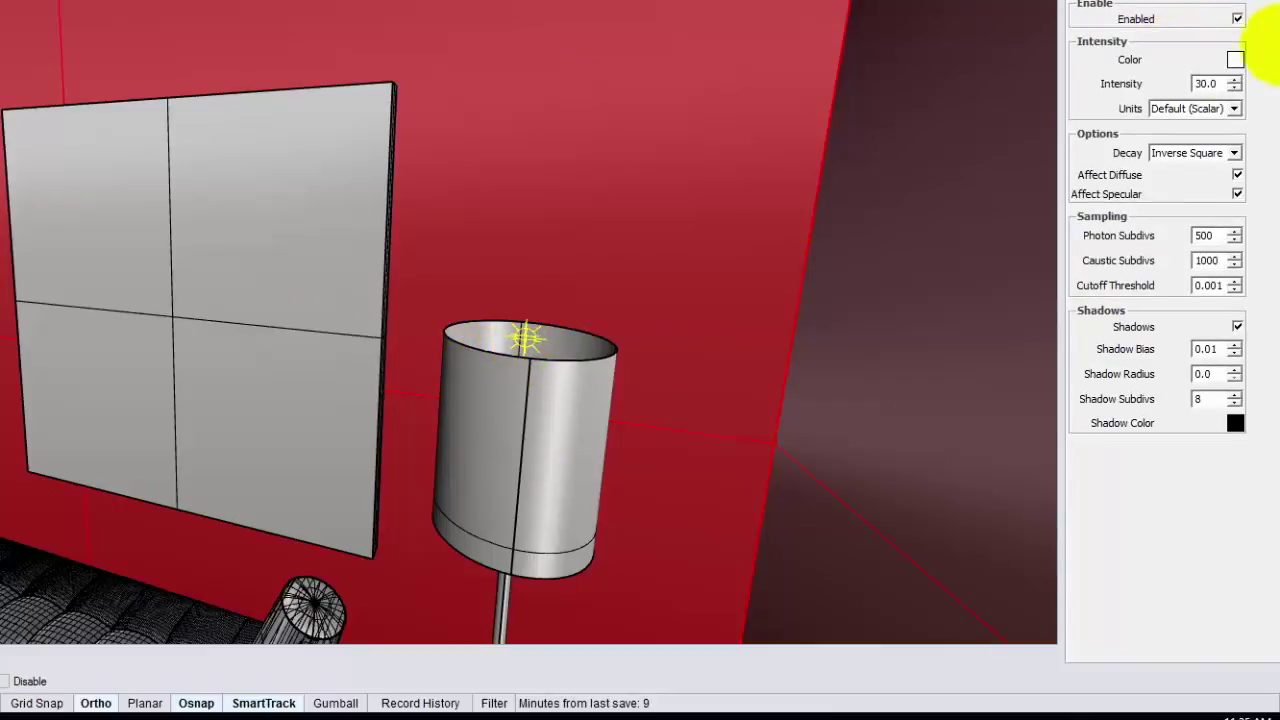
pyautogui.click(1236, 60)
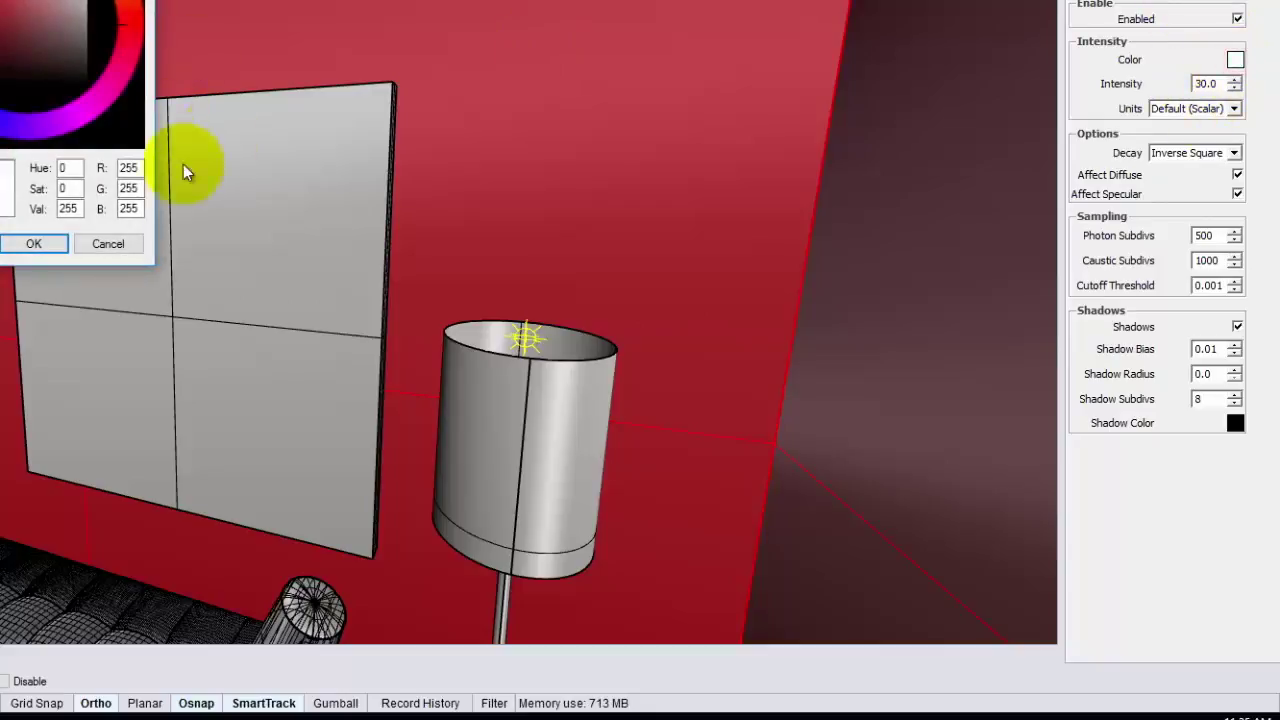
pyautogui.doubleClick(129, 187)
pyautogui.write('214')
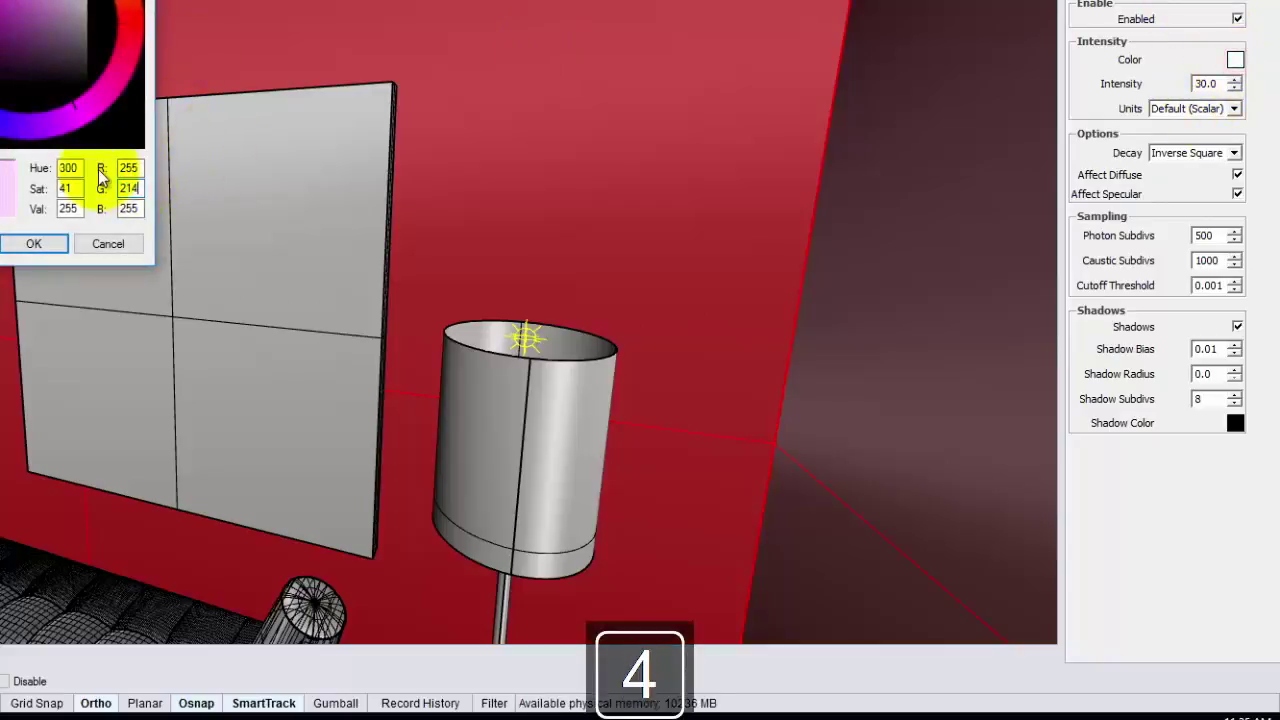
pyautogui.press('Tab')
pyautogui.write('170')
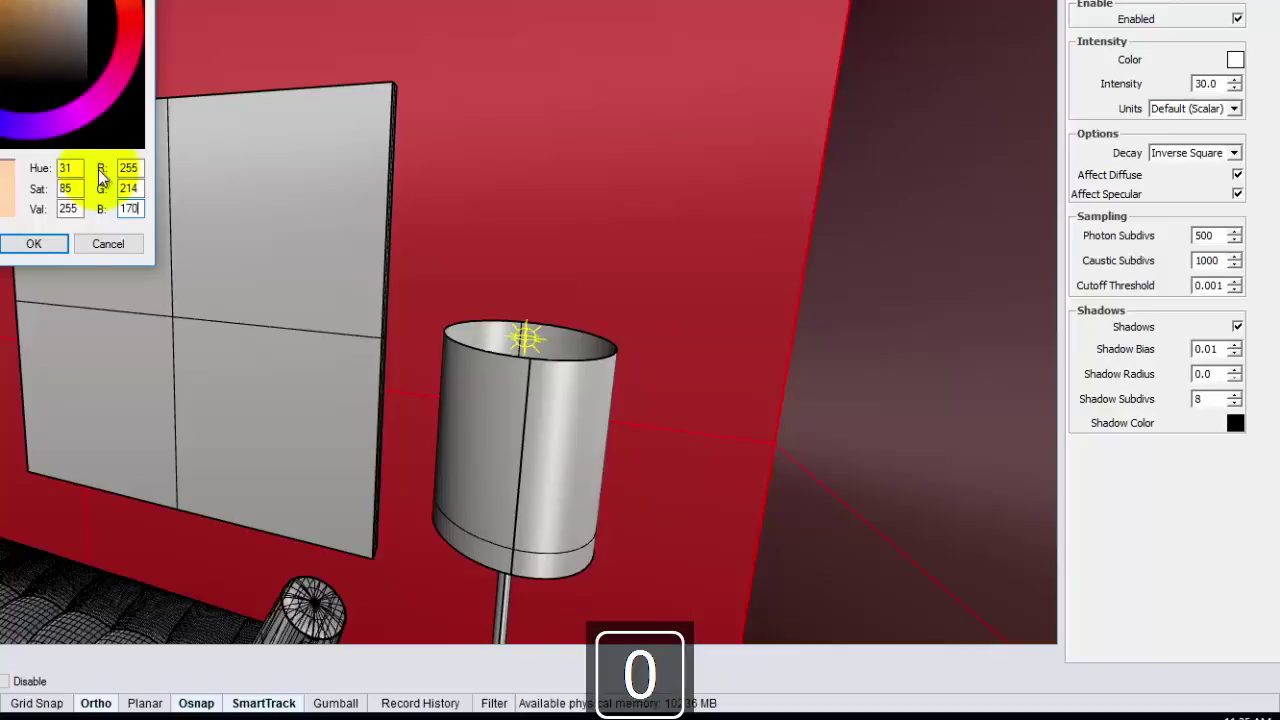
pyautogui.click(49, 247)
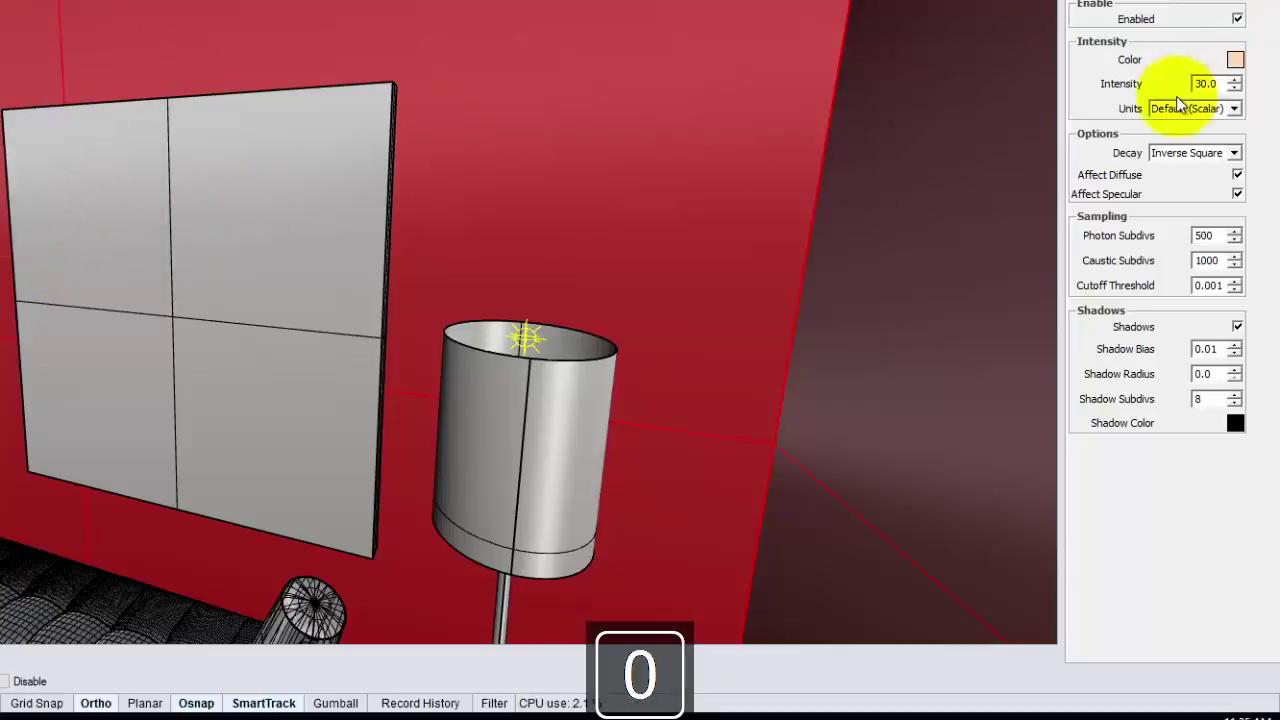
# Step: Switch the lamp light's intensity units to Radiant power and set its intensity to 60
pyautogui.click(1224, 108)
pyautogui.click(1218, 166)
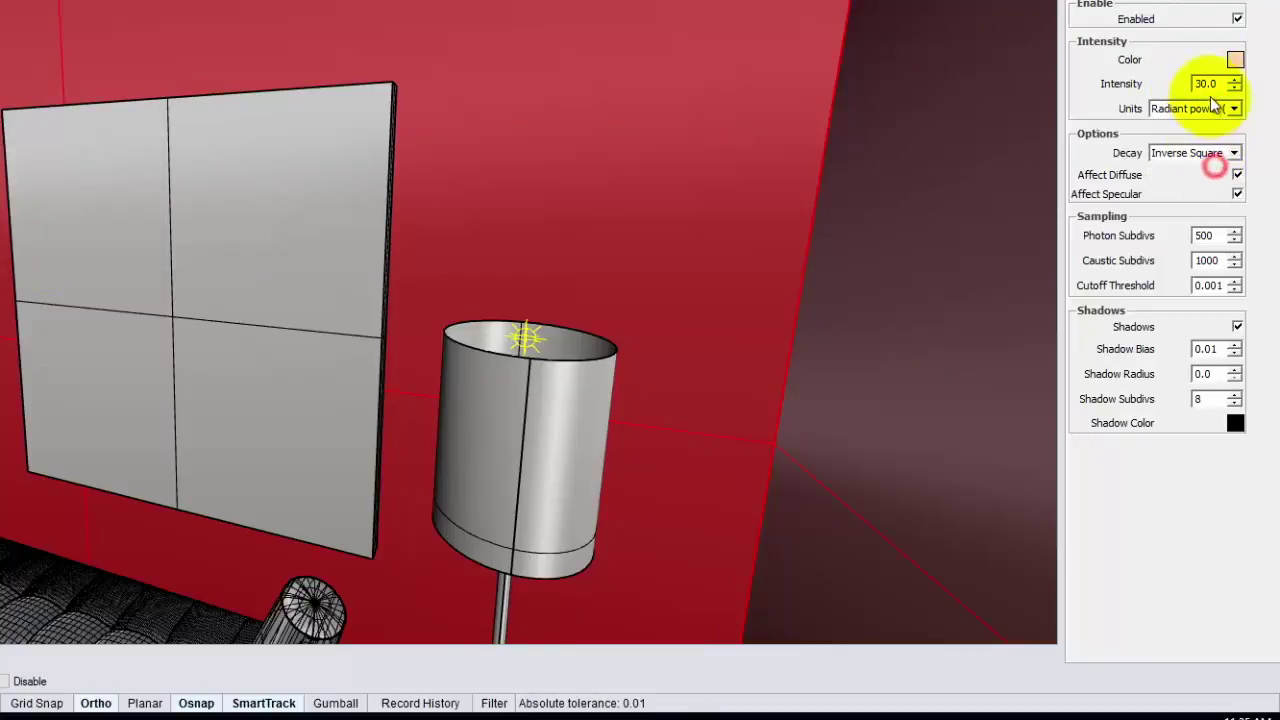
pyautogui.doubleClick(1208, 84)
pyautogui.write('60')
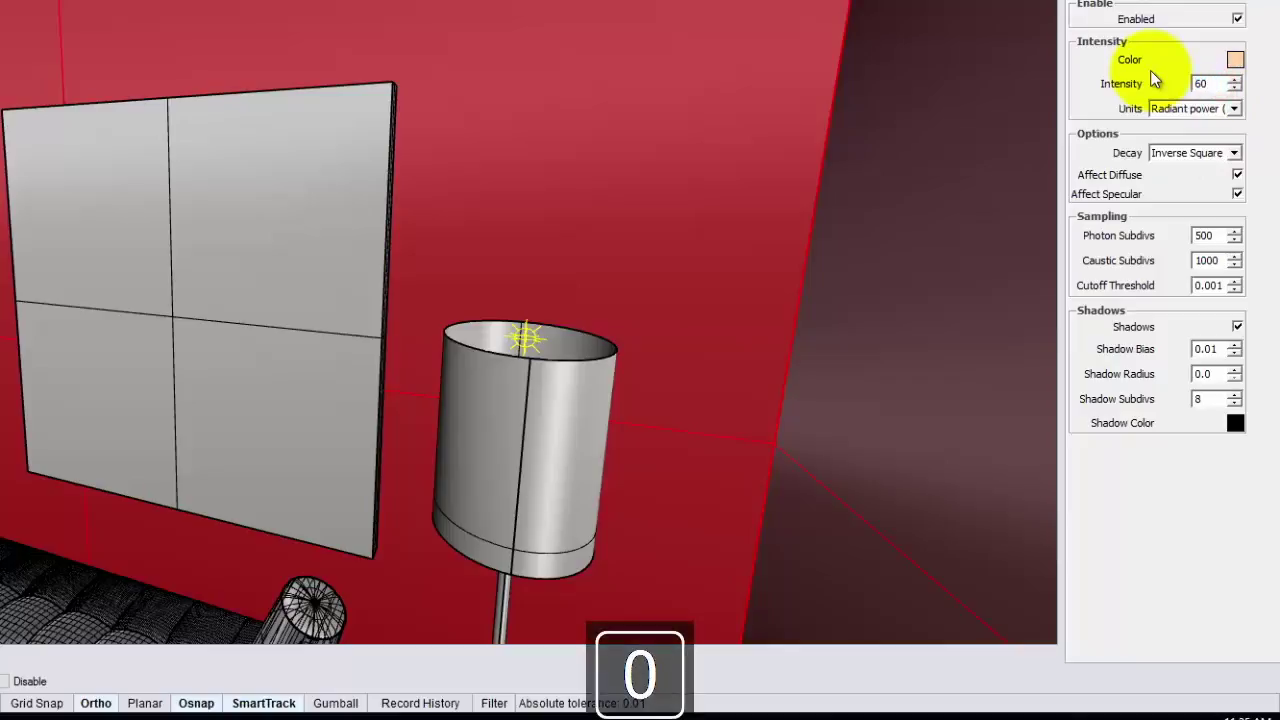
pyautogui.press('Tab')
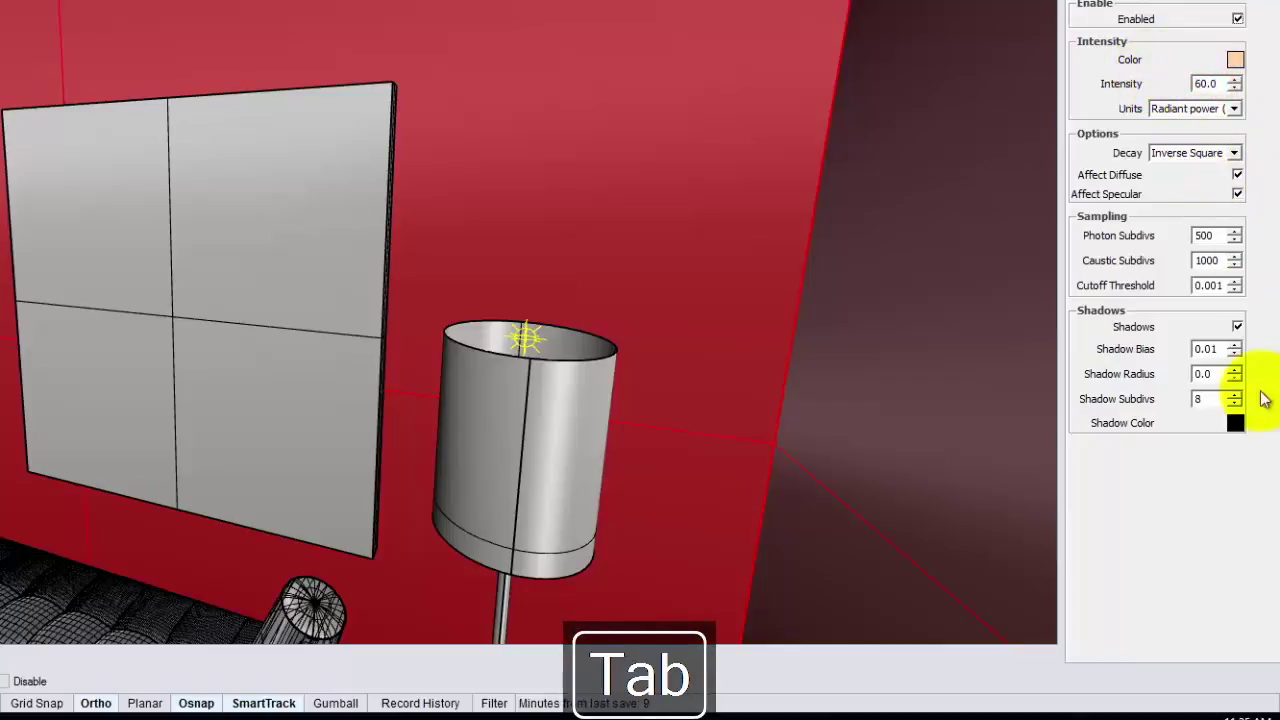
# Step: Move the point light vertically by -8 in, down inside the lampshade
pyautogui.click(530, 452)
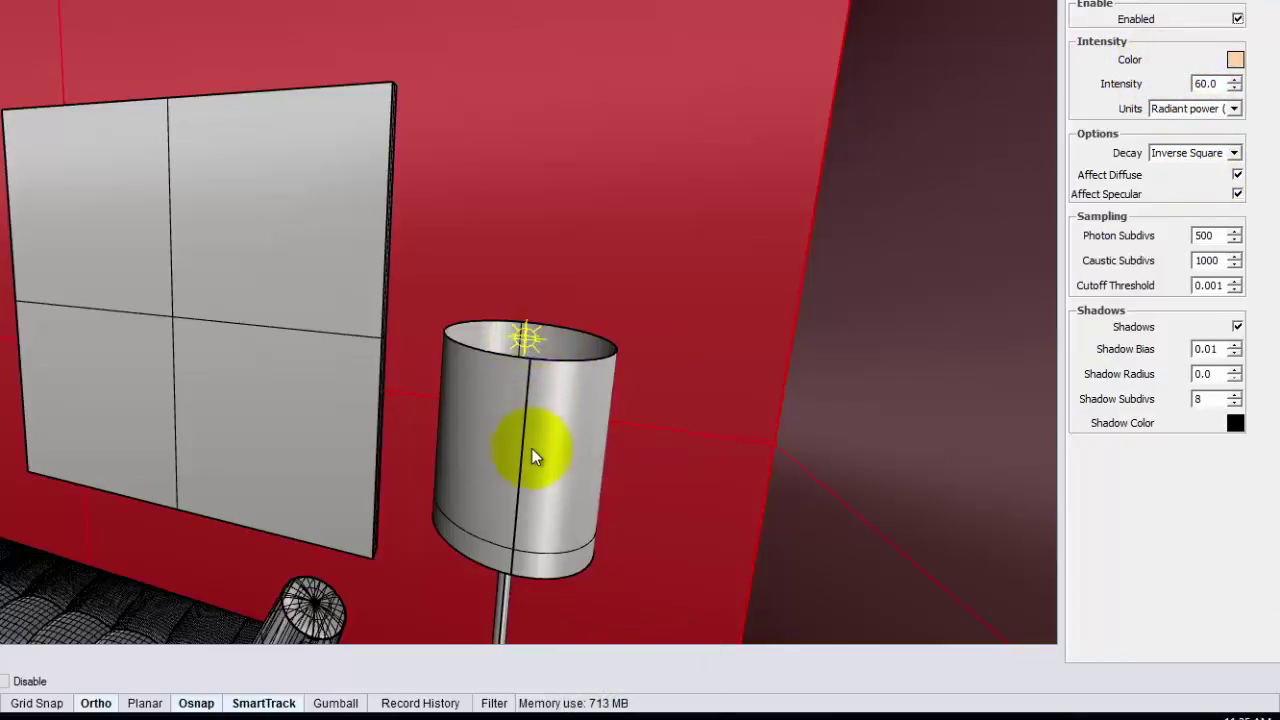
pyautogui.press('o')
pyautogui.press('Return')
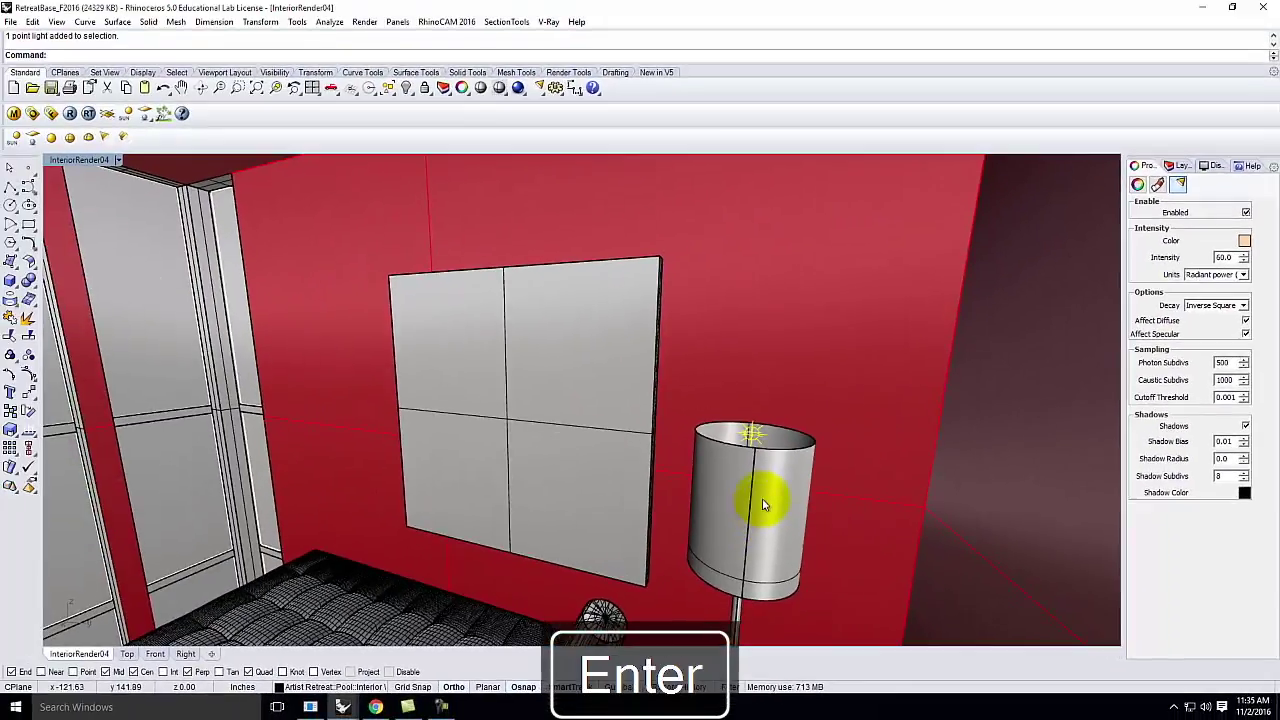
pyautogui.click(55, 55)
pyautogui.write('Move')
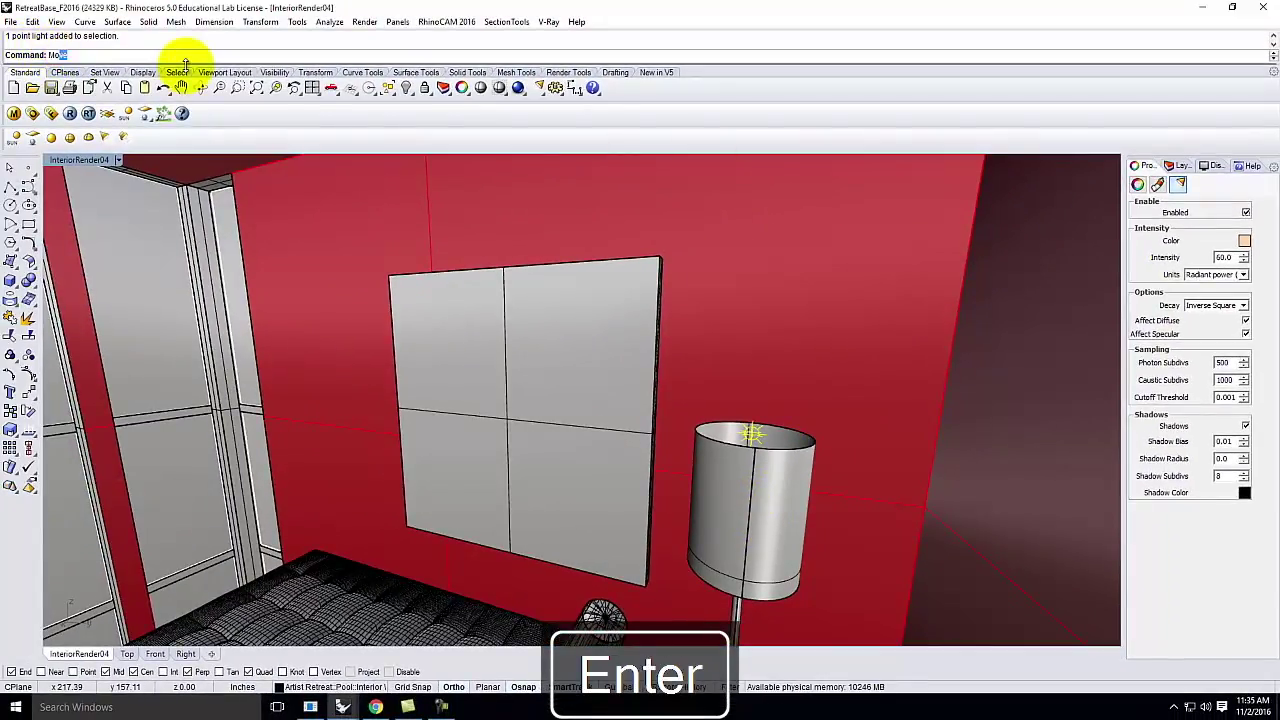
pyautogui.press('Return')
pyautogui.write('v')
pyautogui.press('Return')
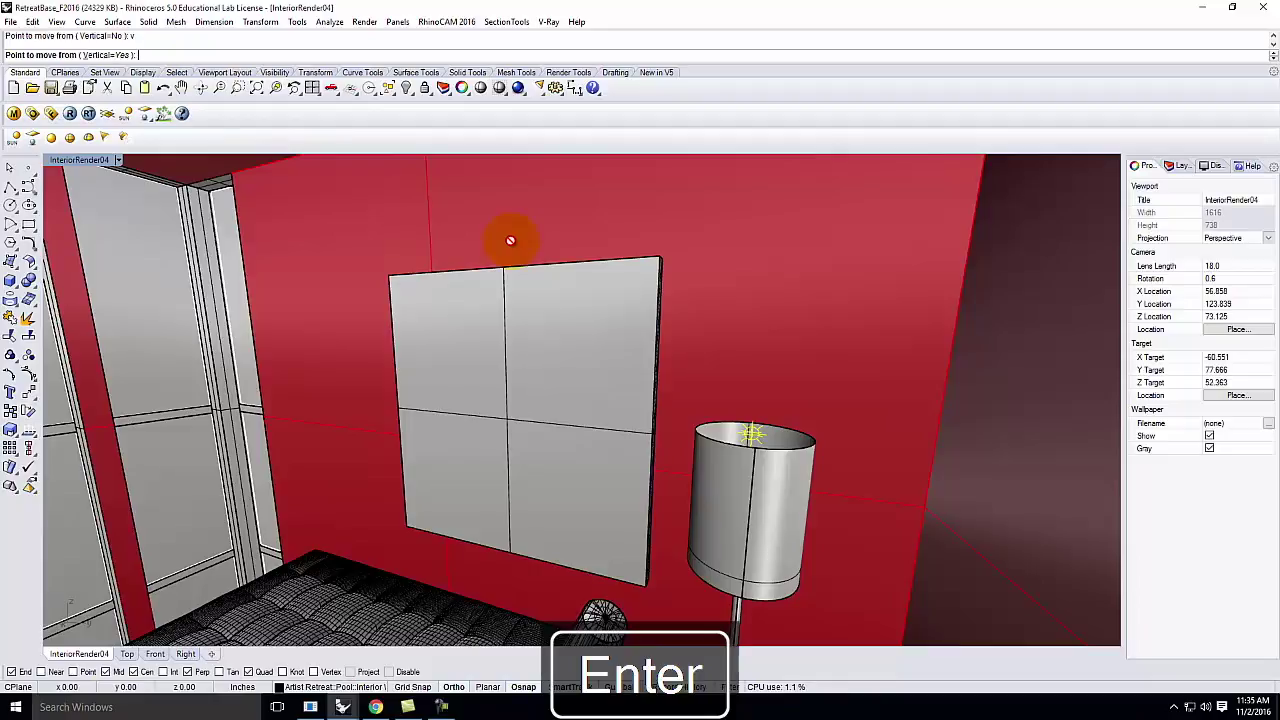
pyautogui.click(724, 446)
pyautogui.write('-8')
pyautogui.press('Return')
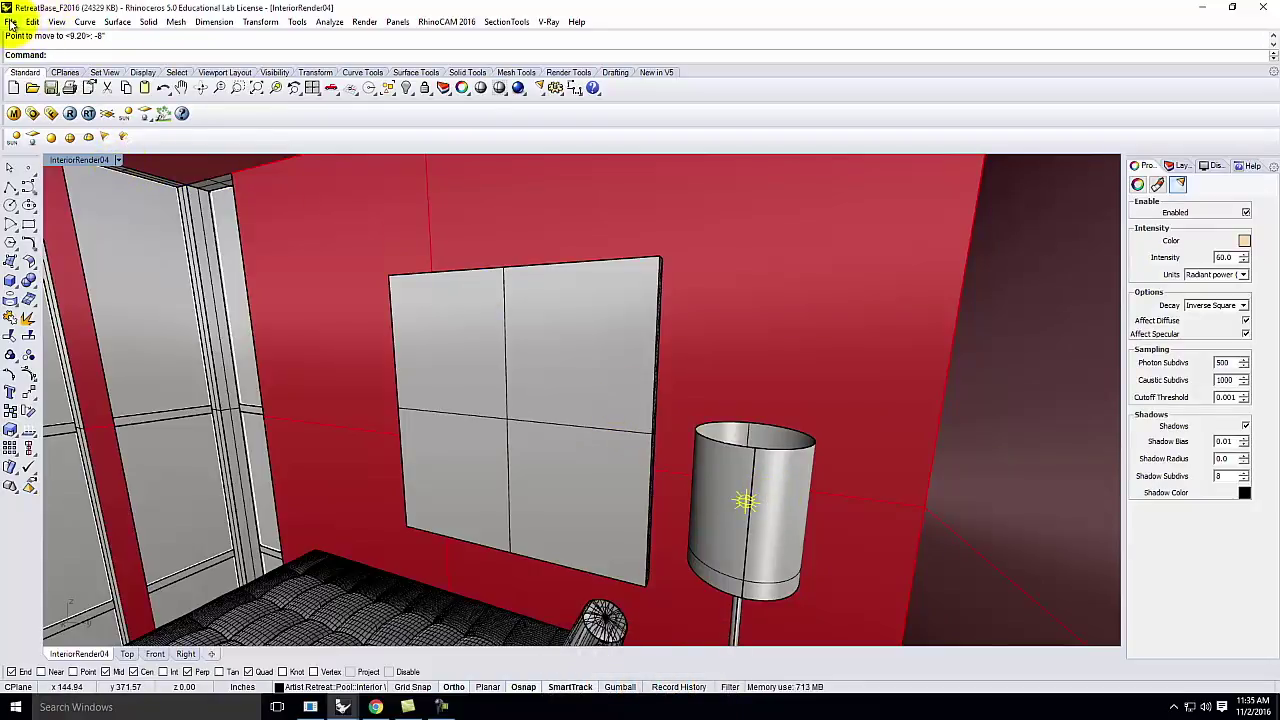
# Step: Delete the selected point light inside the floor lamp shade and save the RetreatBase_F2016 model
pyautogui.press('Delete')
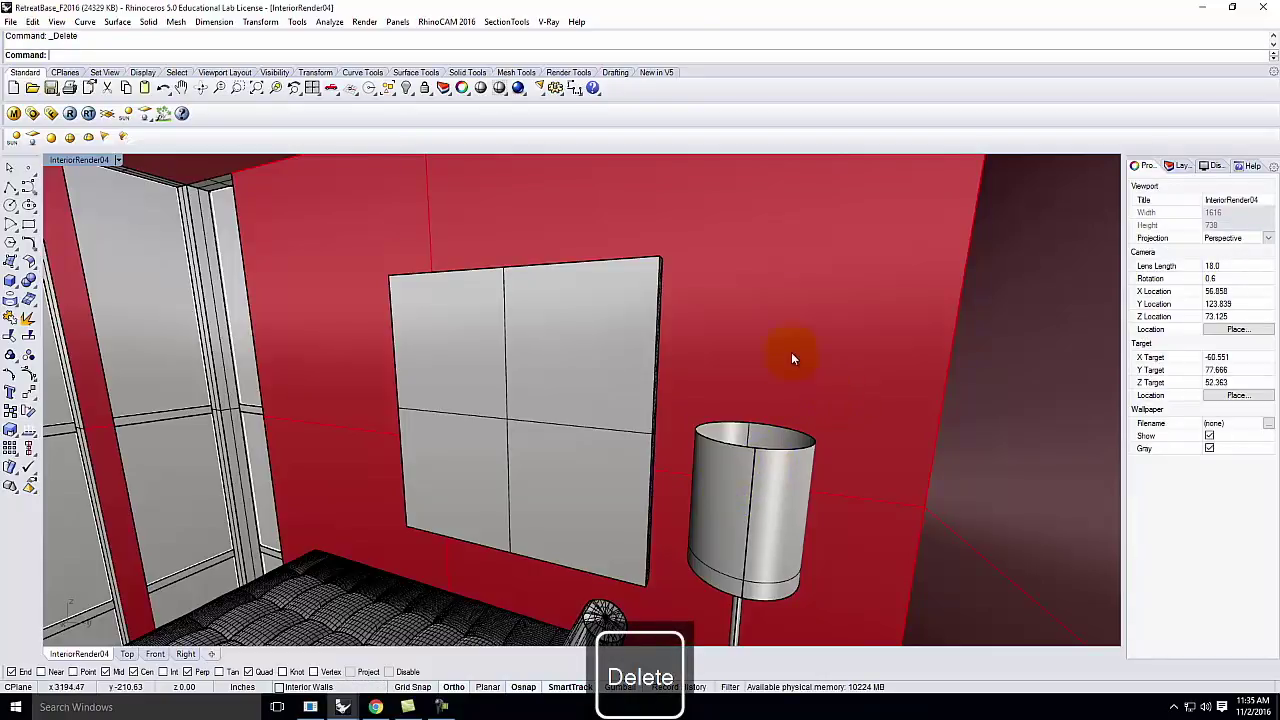
pyautogui.click(10, 21)
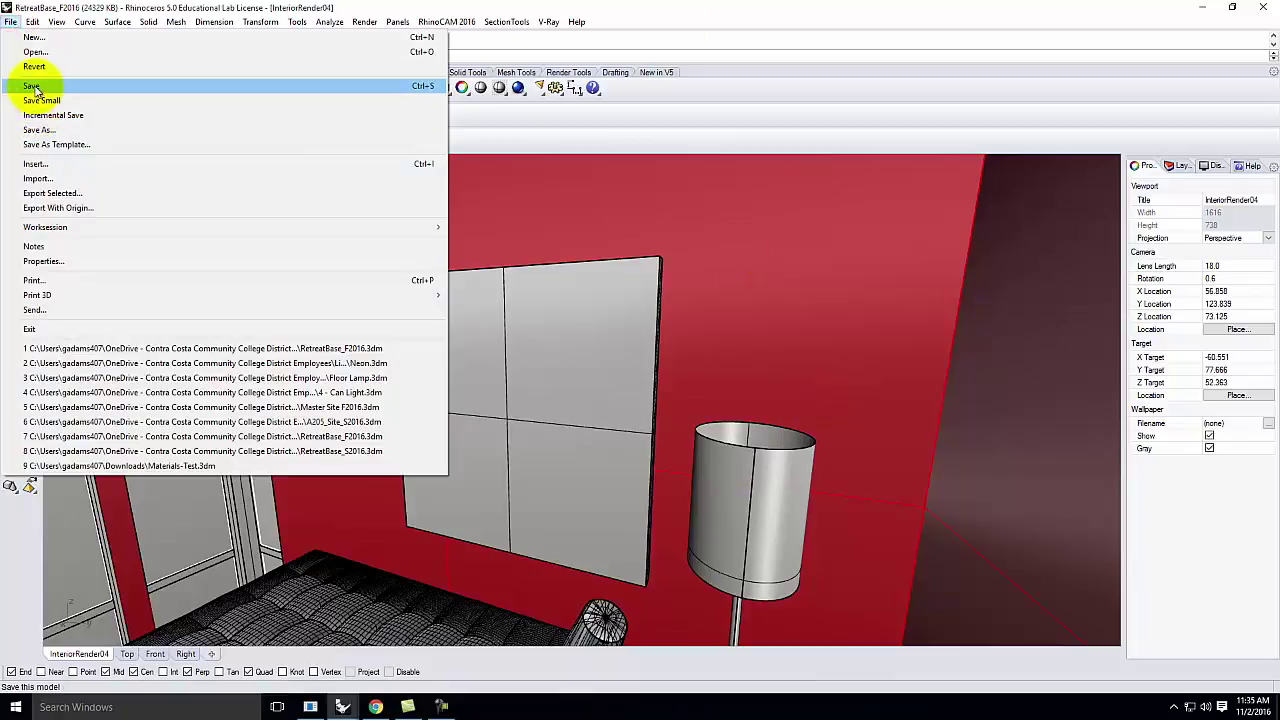
pyautogui.click(32, 86)
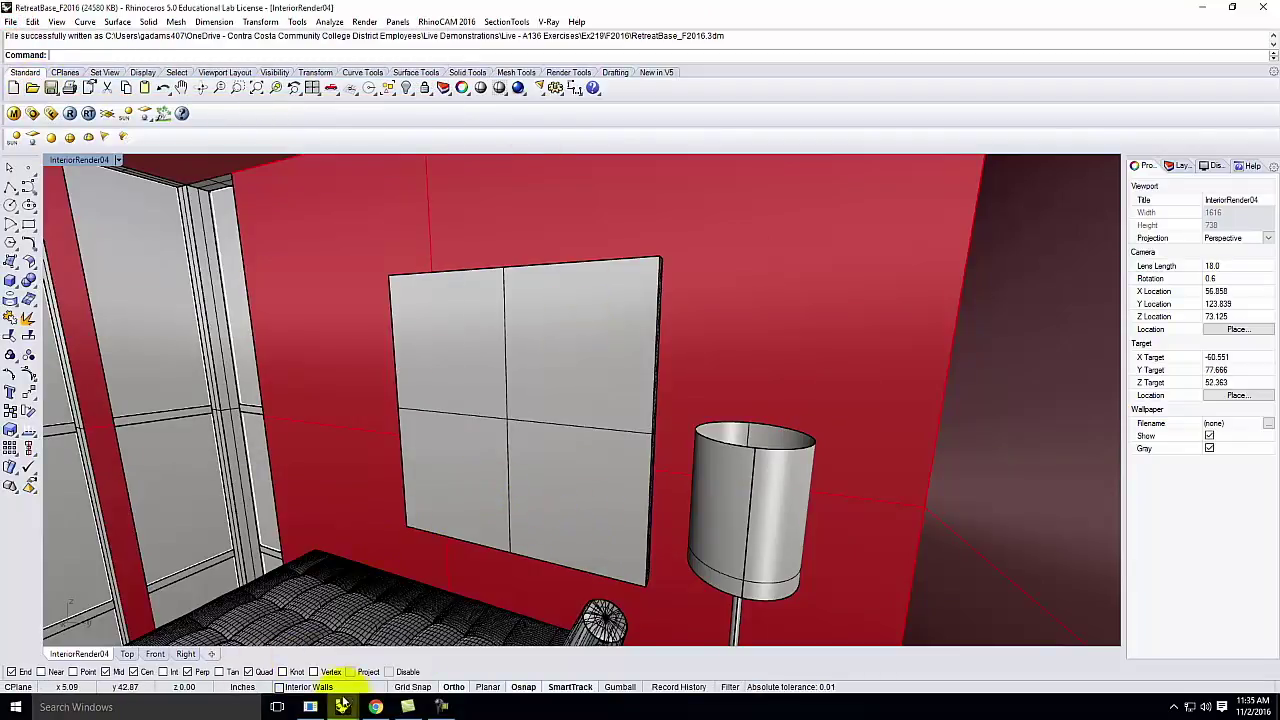
# Step: Switch to the Master Site F2016 model and update its linked RetreatBase_F2016 block definition
pyautogui.click(343, 706)
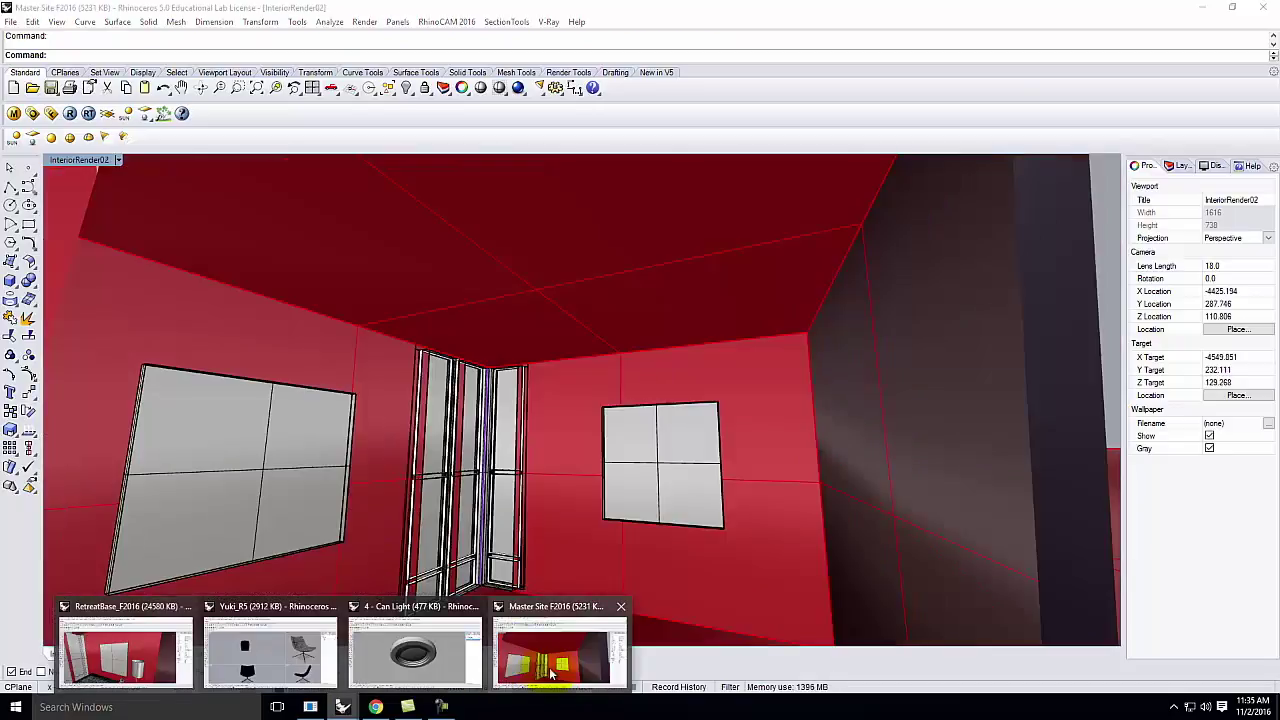
pyautogui.click(549, 676)
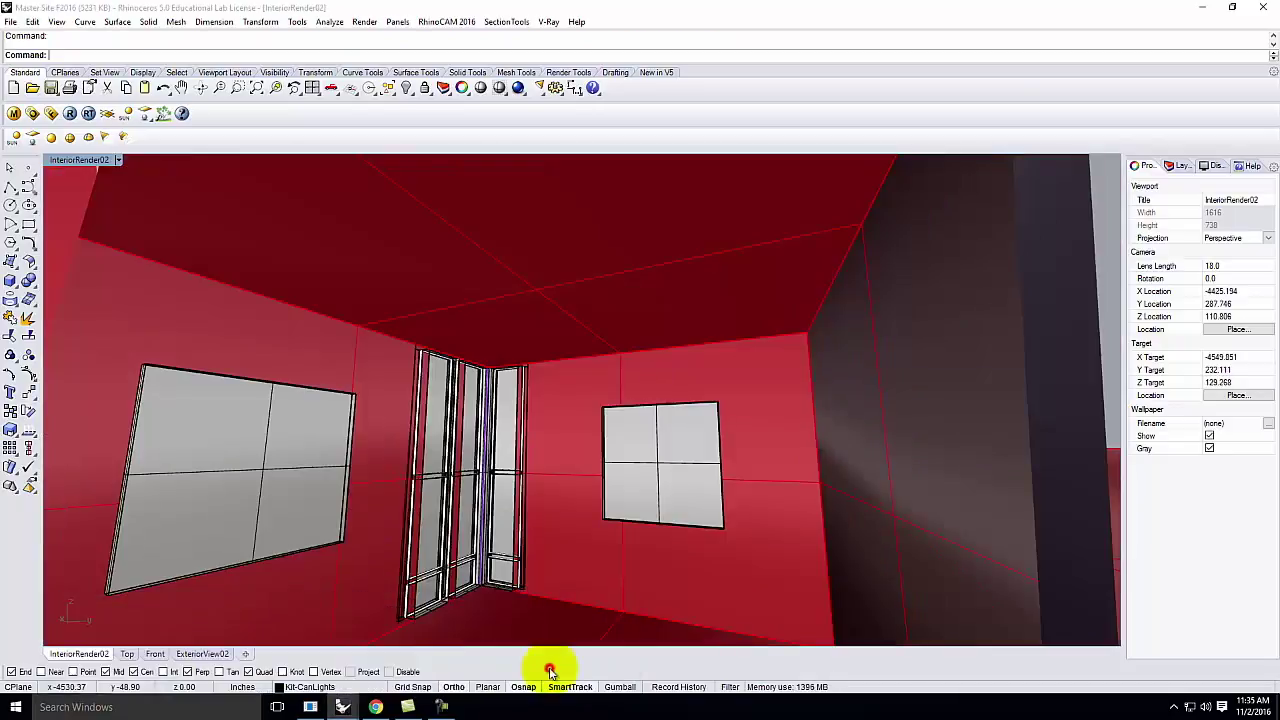
pyautogui.click(30, 22)
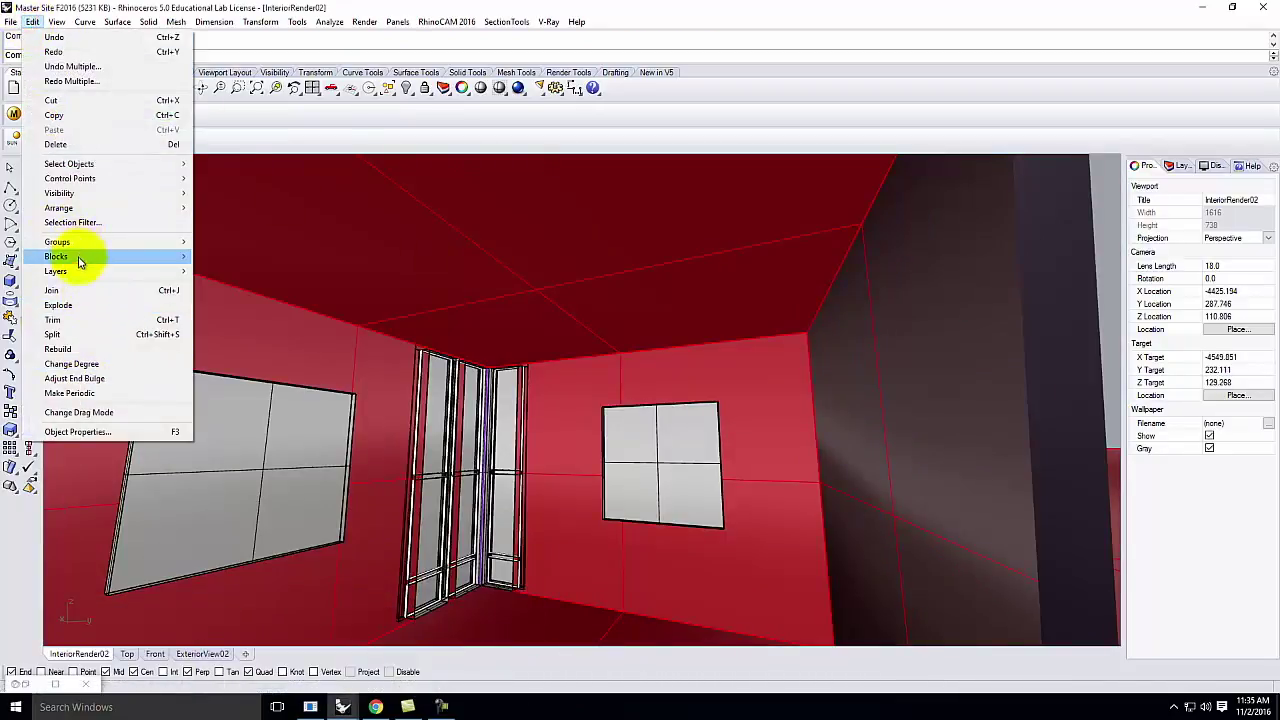
pyautogui.moveTo(85, 258)
pyautogui.click(238, 321)
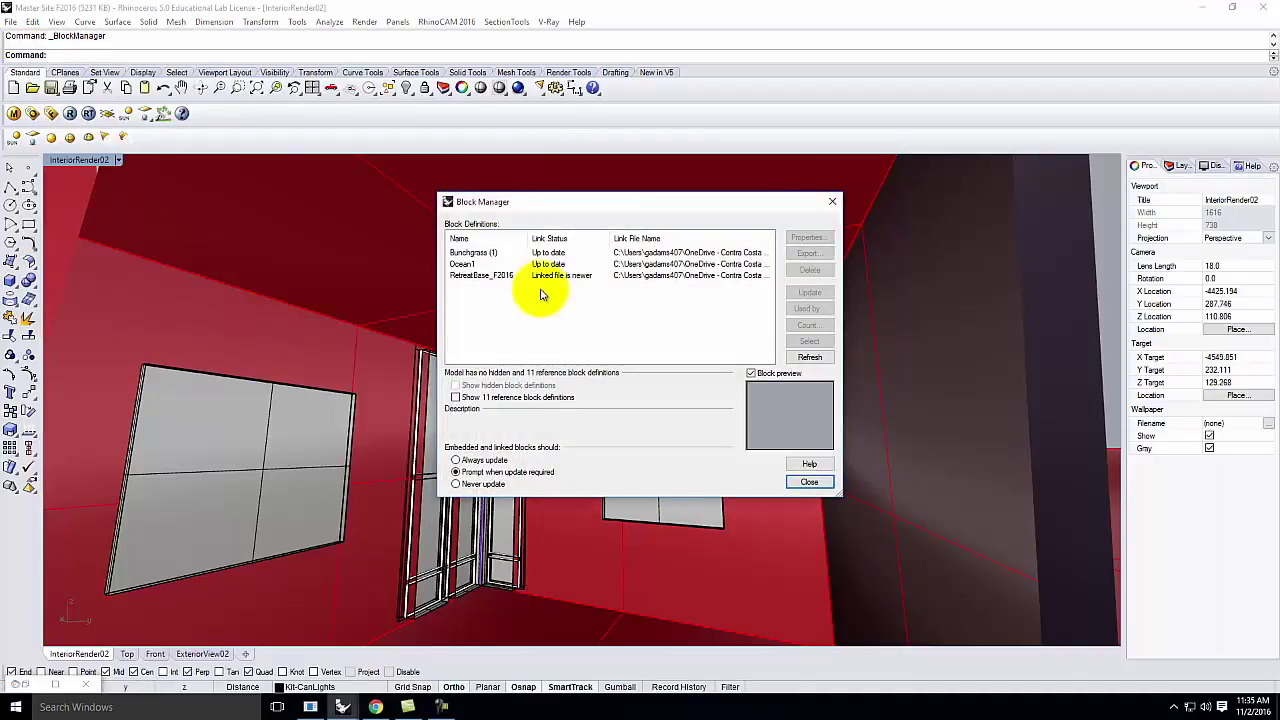
pyautogui.click(545, 275)
pyautogui.click(815, 292)
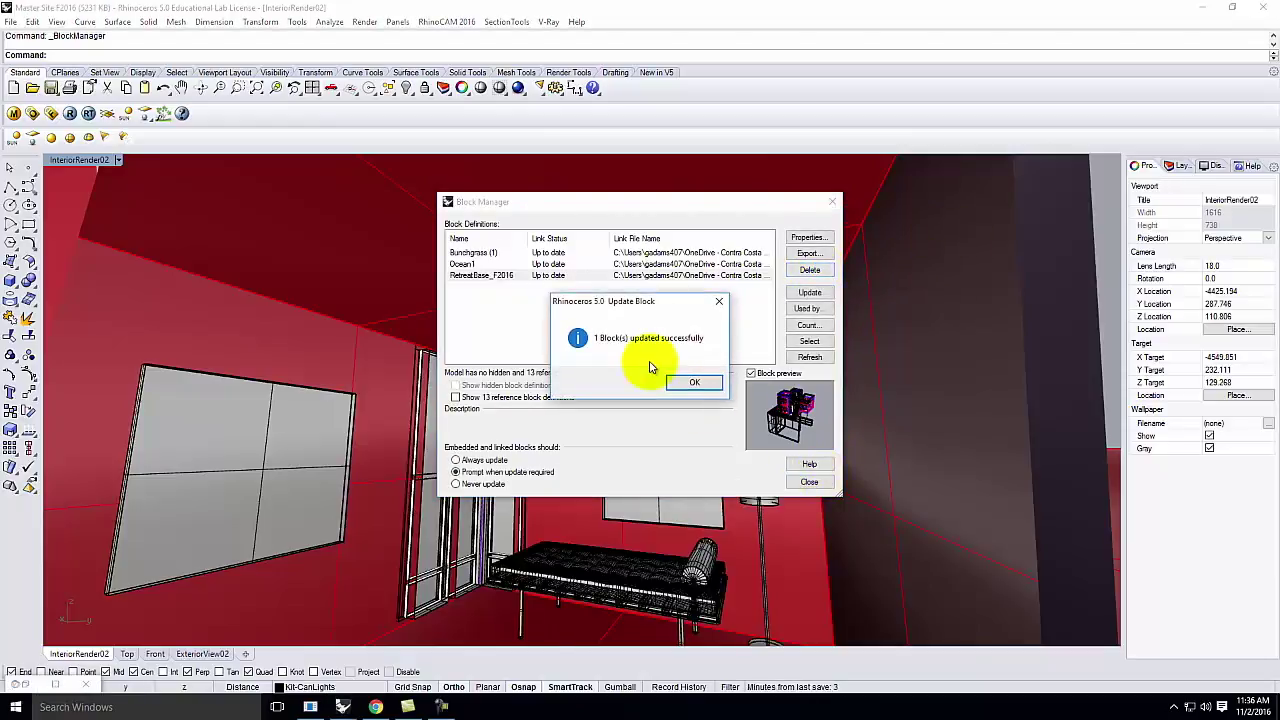
pyautogui.click(695, 386)
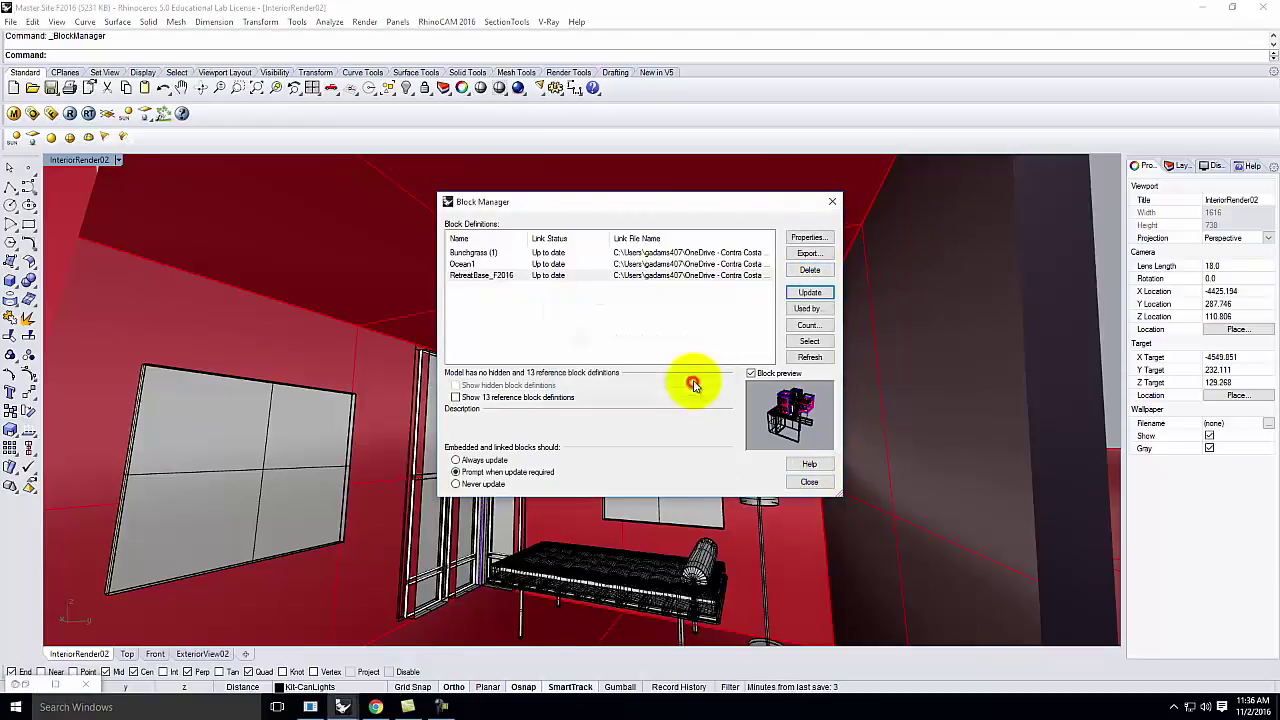
pyautogui.click(809, 481)
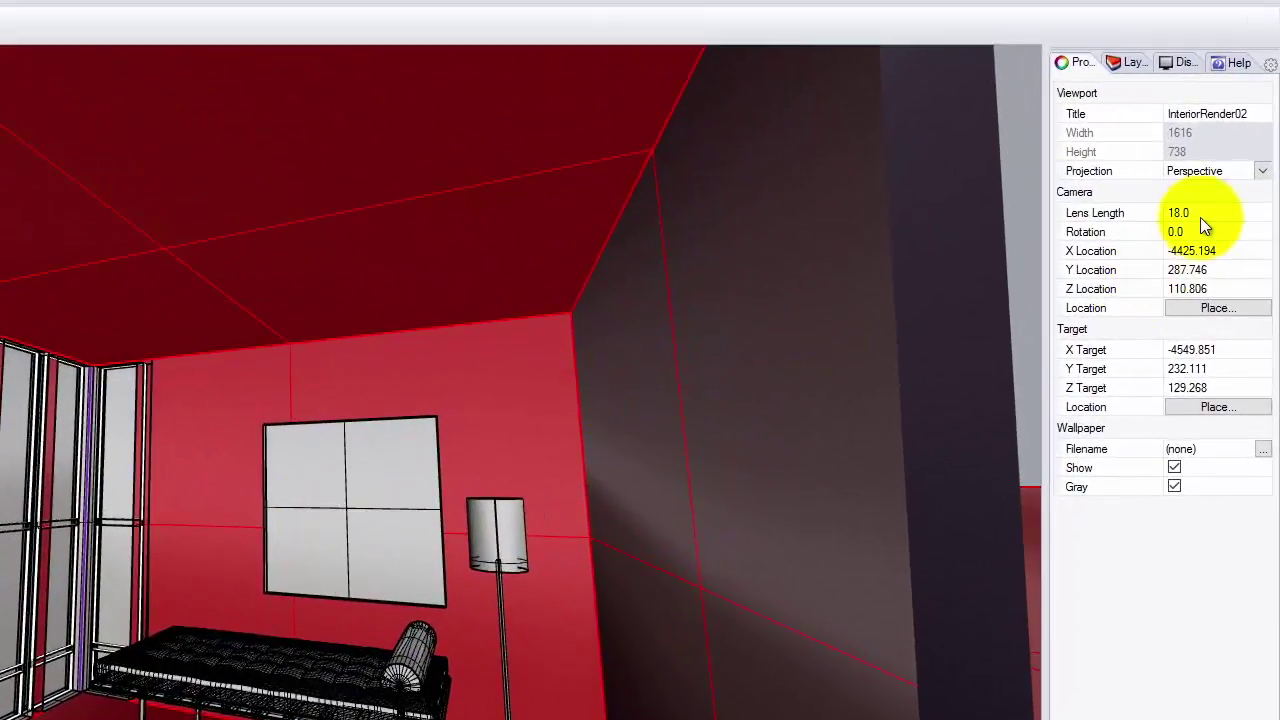
# Step: Add a sublayer named Liv-Lamp under the Lights layer and make it the current layer
pyautogui.click(1118, 64)
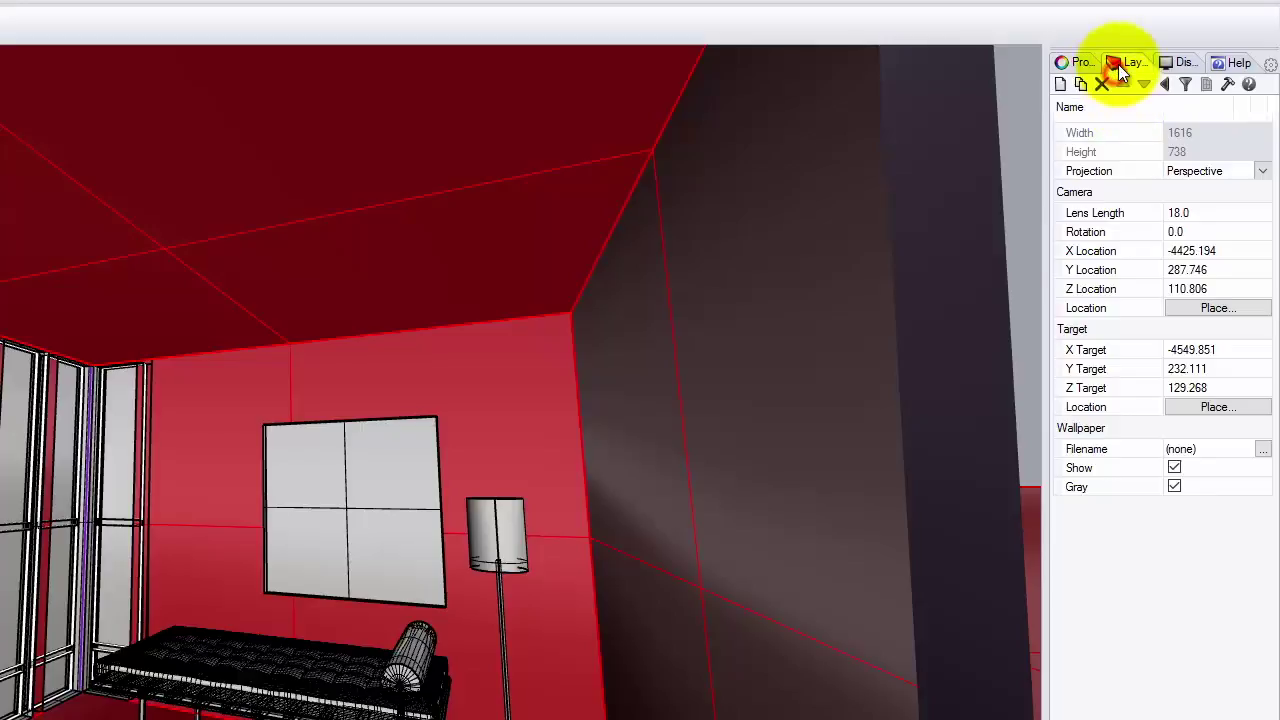
pyautogui.click(1085, 247)
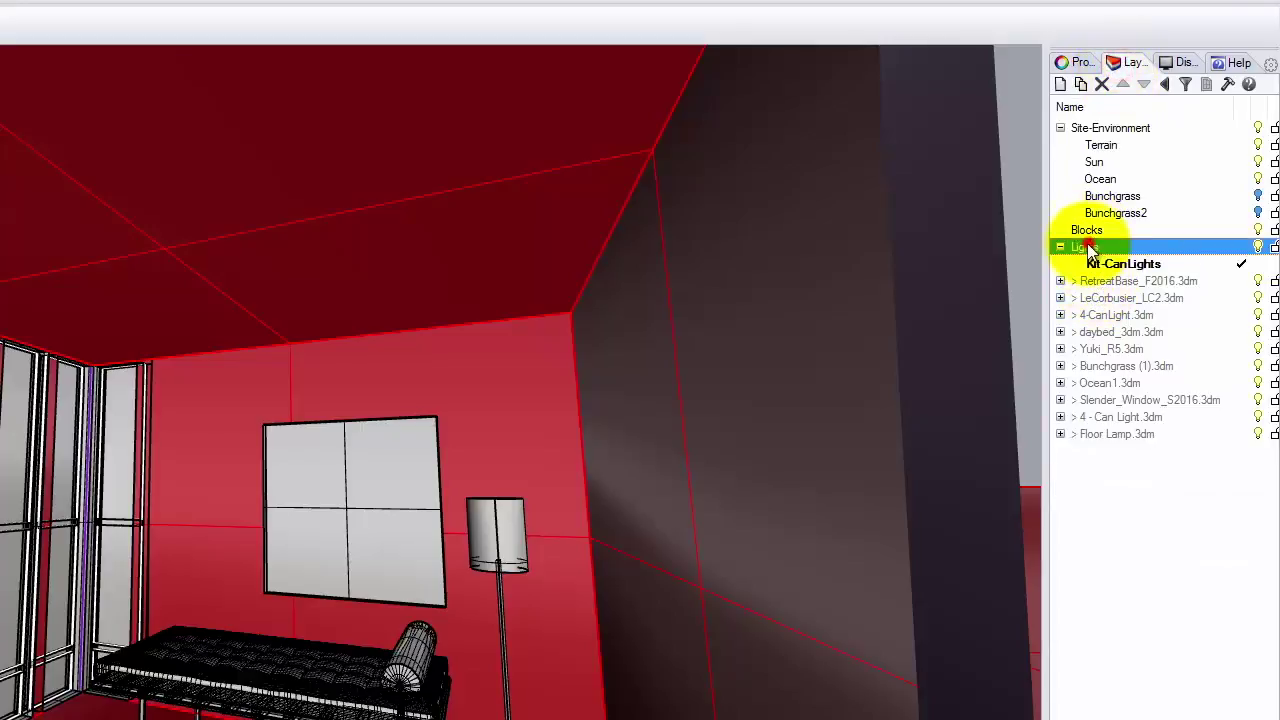
pyautogui.click(1080, 84)
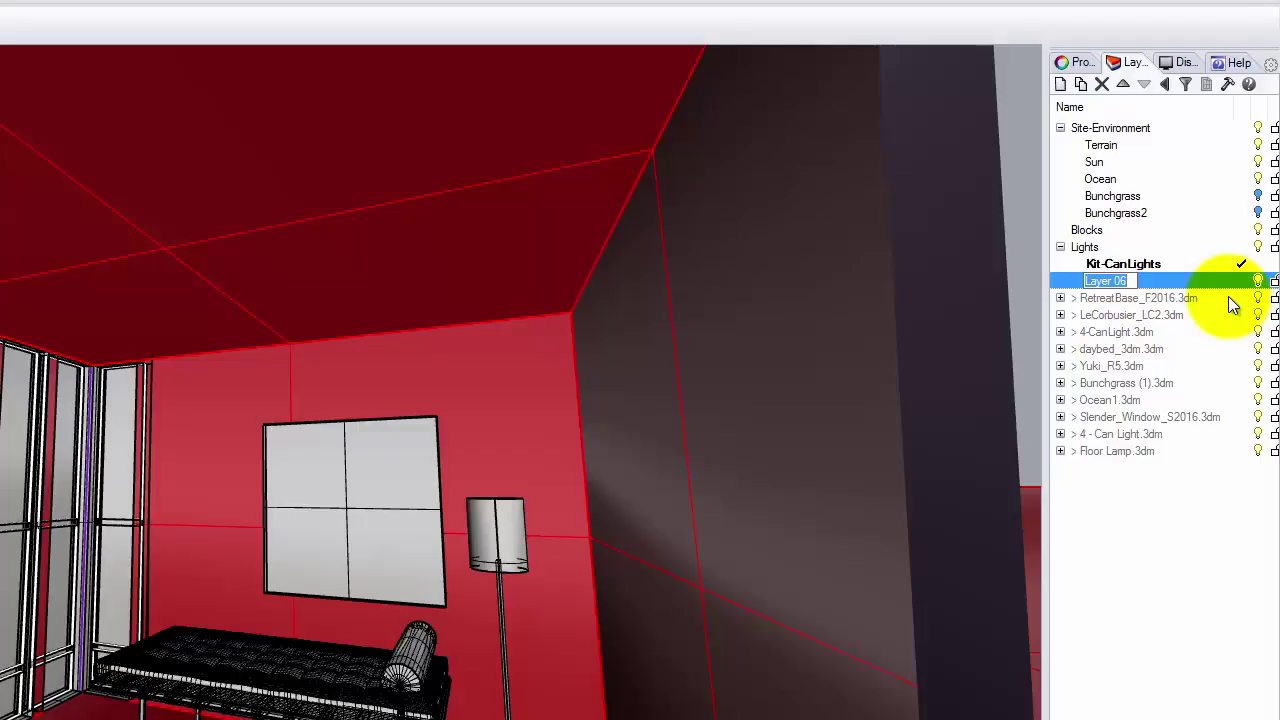
pyautogui.write('Liv-Lamp')
pyautogui.press('Return')
pyautogui.click(1215, 281)
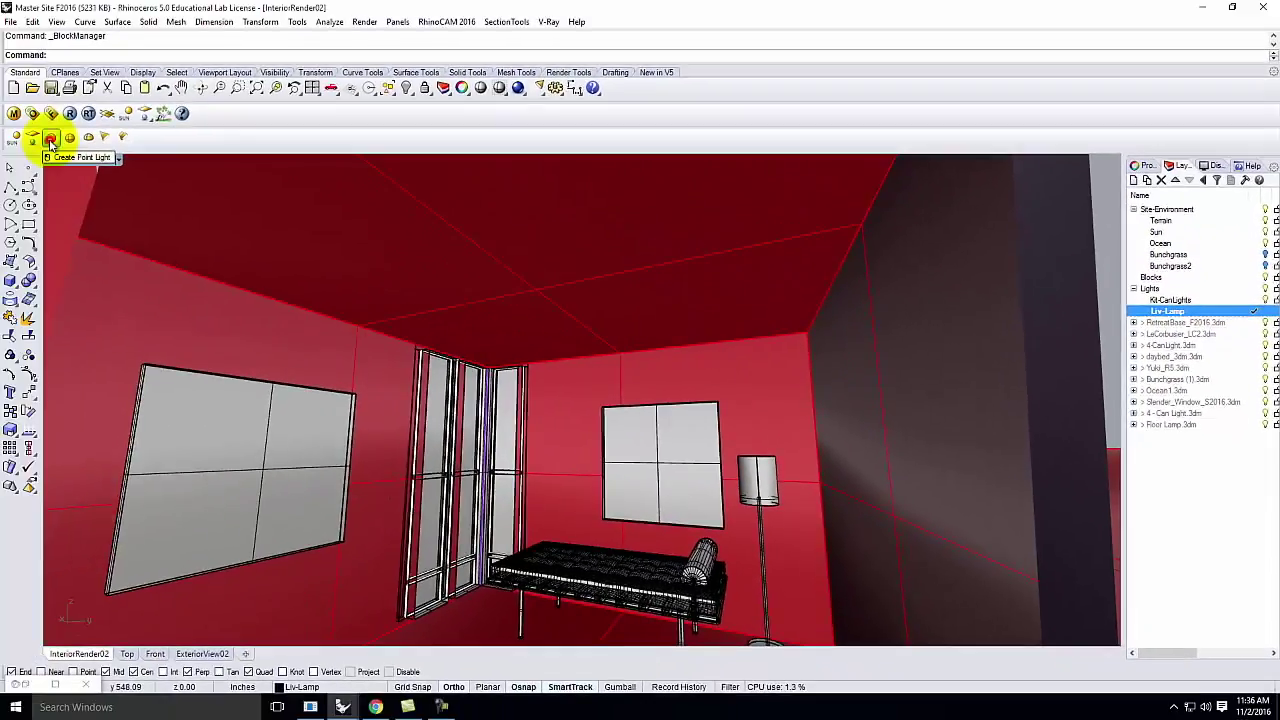
# Step: Place a V-Ray point light at the center of the floor lamp shade's top rim
pyautogui.click(50, 140)
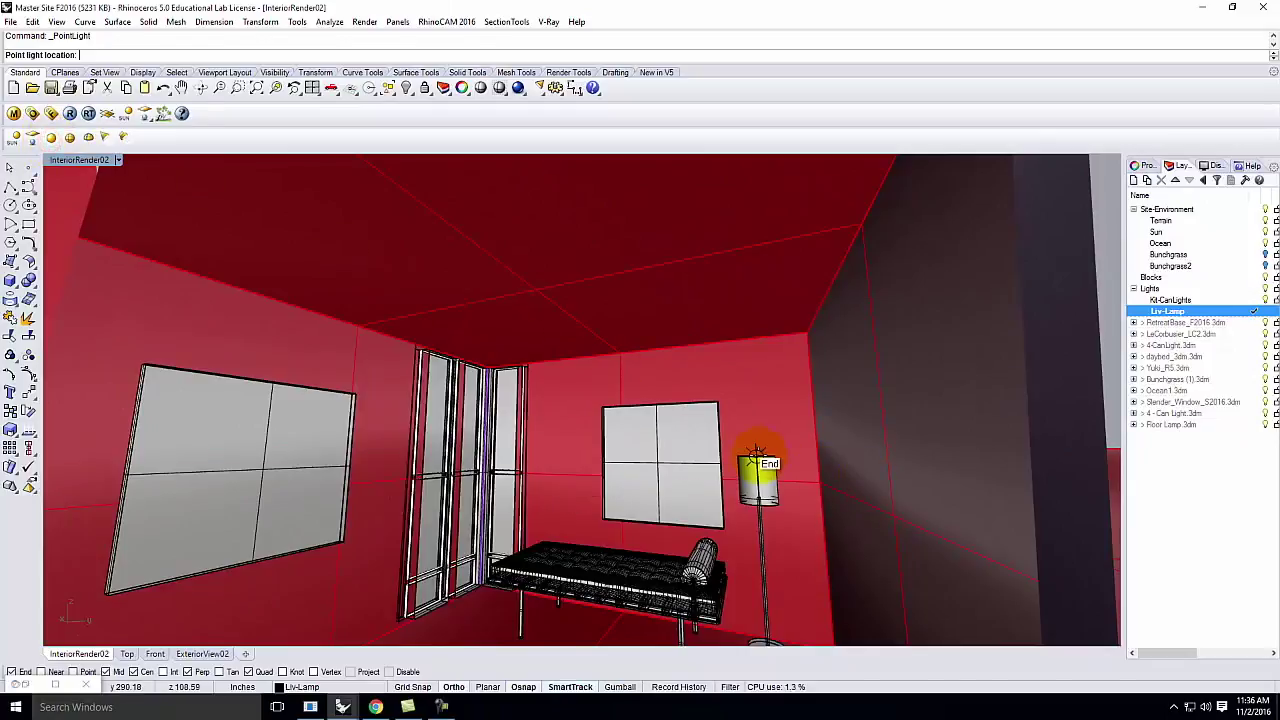
pyautogui.scroll(2, 762, 458)
pyautogui.scroll(3, 762, 452)
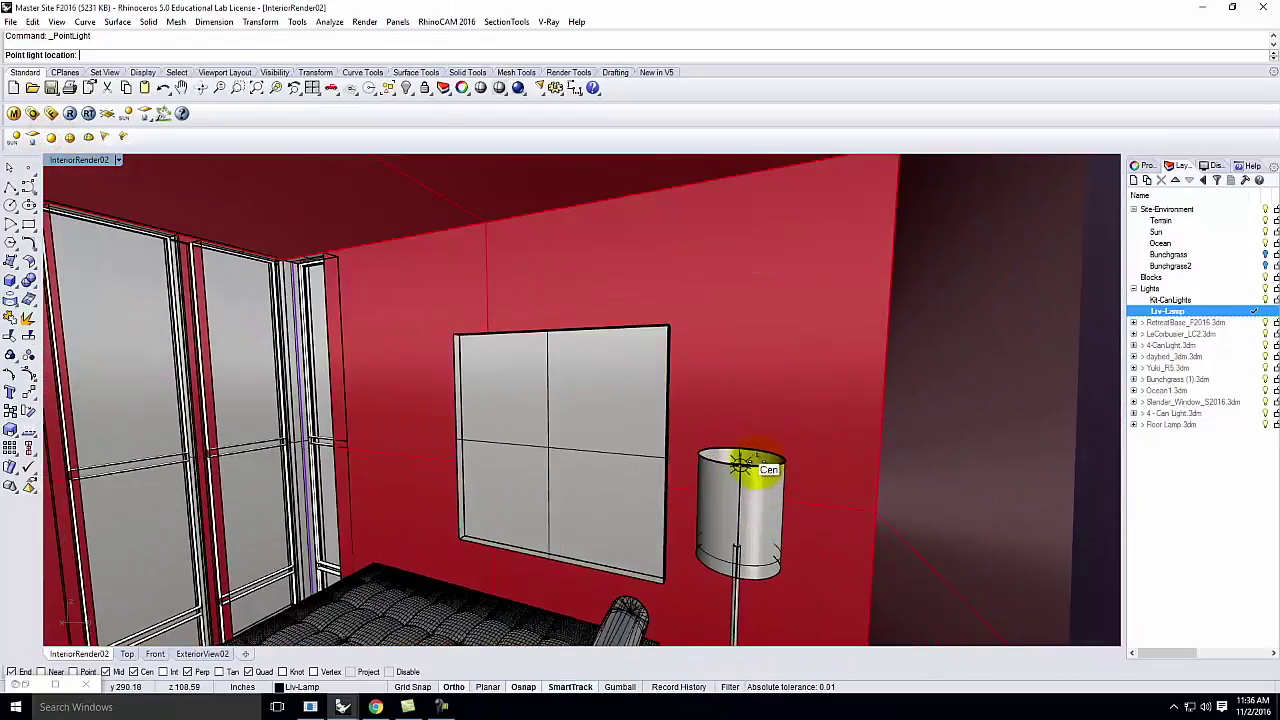
pyautogui.click(750, 472)
# Step: Set the new point light's color to RGB 255, 214, 170
pyautogui.click(746, 466)
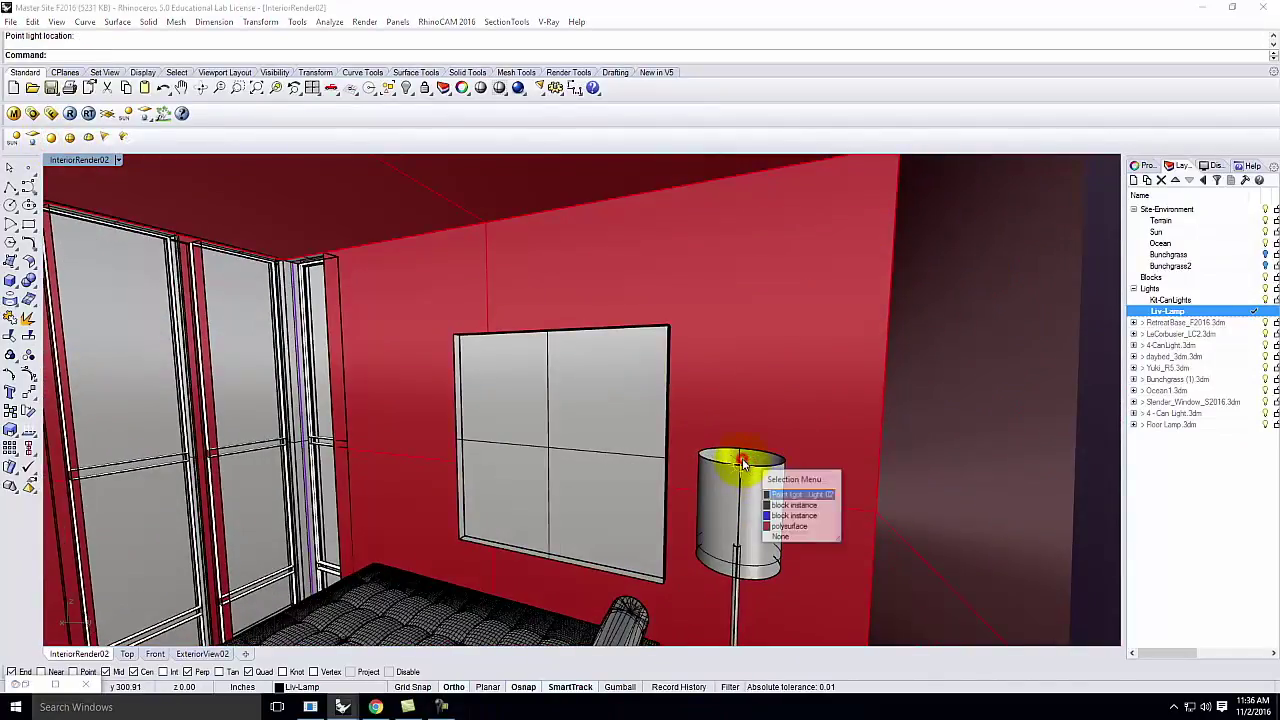
pyautogui.click(792, 495)
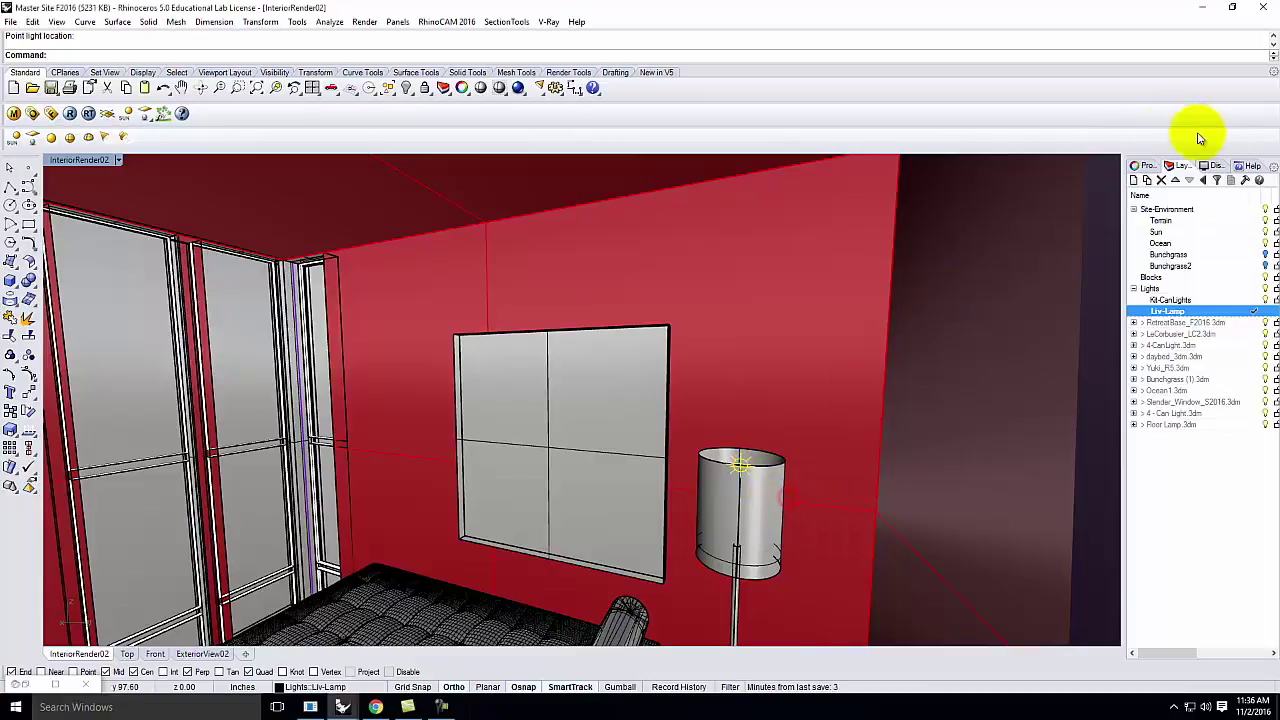
pyautogui.click(1141, 166)
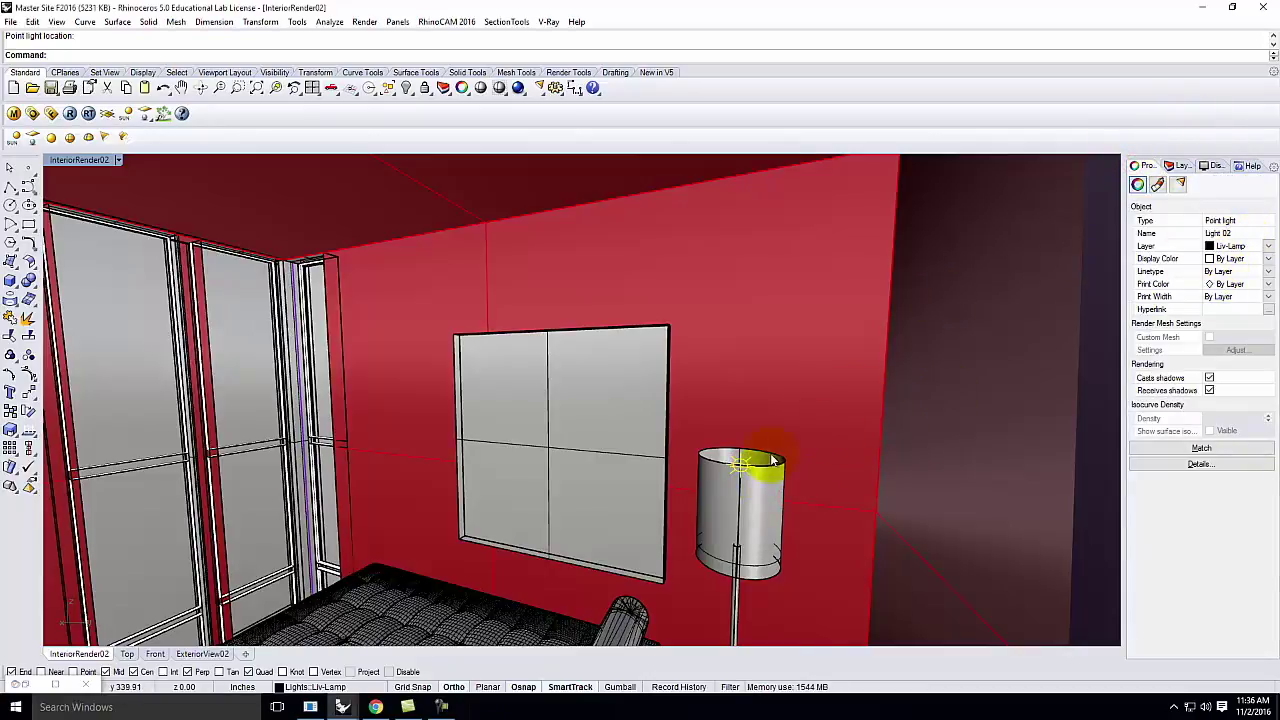
pyautogui.click(1178, 185)
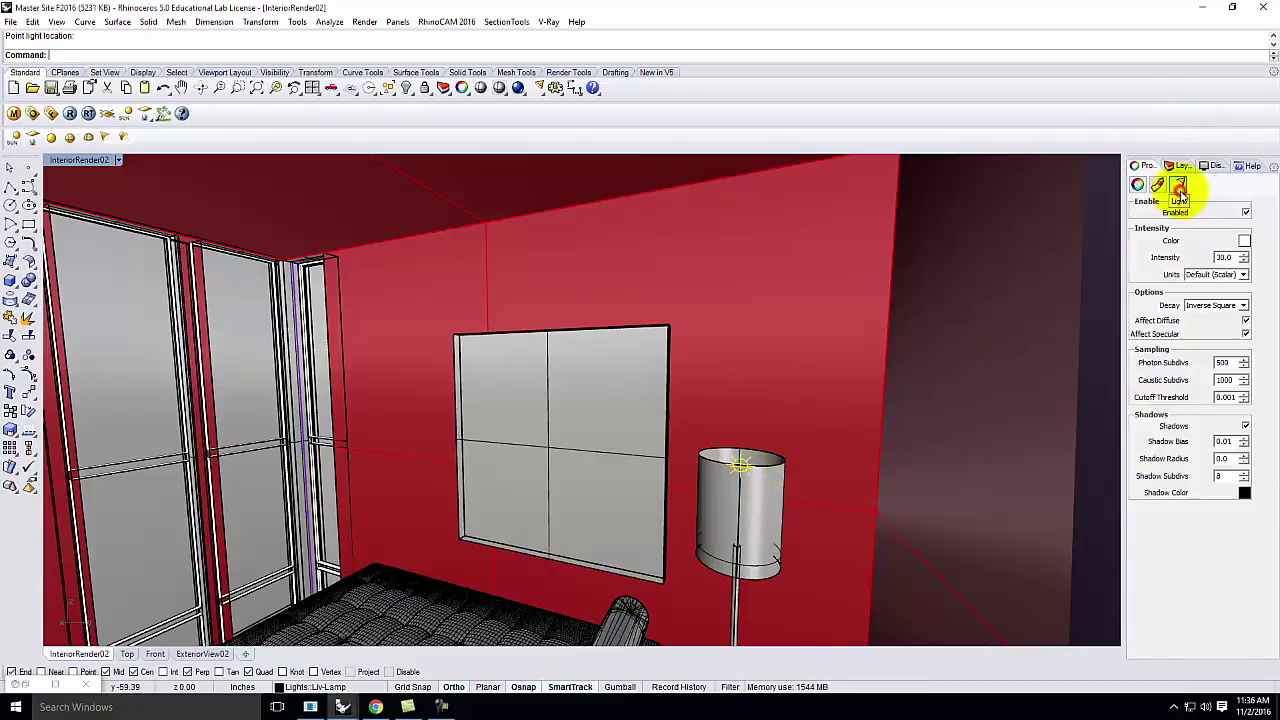
pyautogui.click(1243, 243)
pyautogui.doubleClick(482, 330)
pyautogui.write('214')
pyautogui.press('Tab')
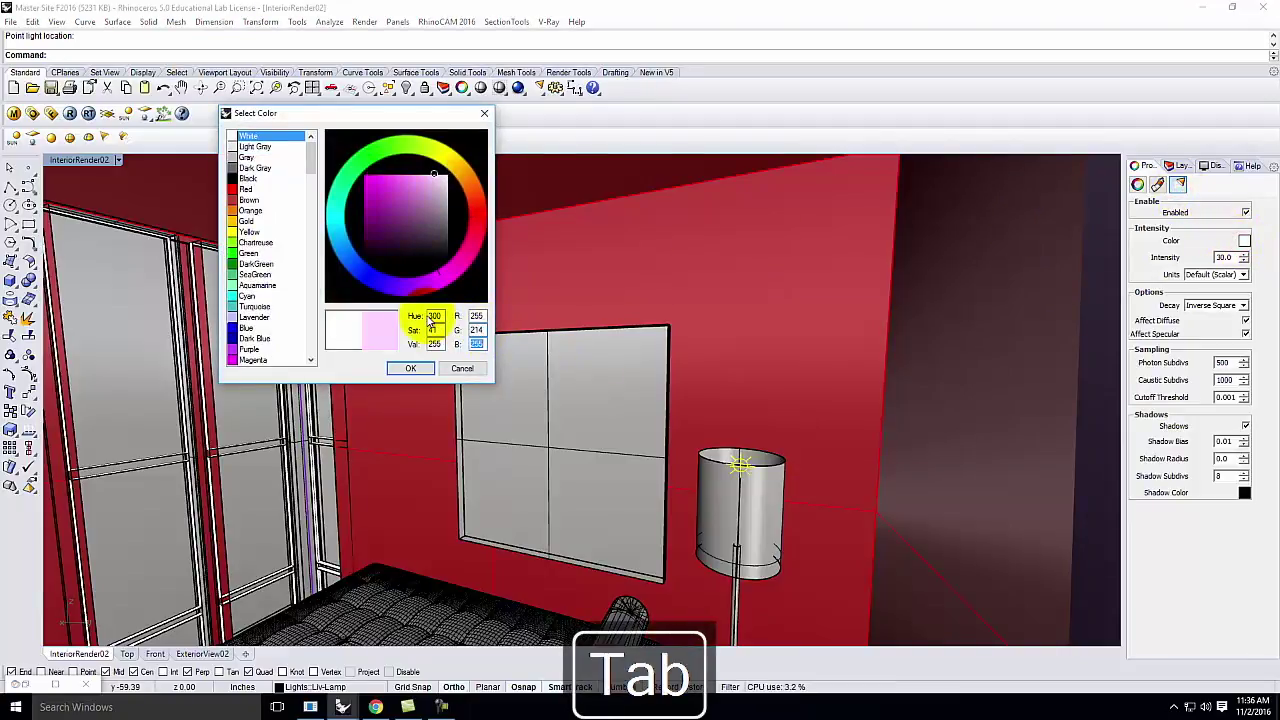
pyautogui.write('170')
pyautogui.click(410, 368)
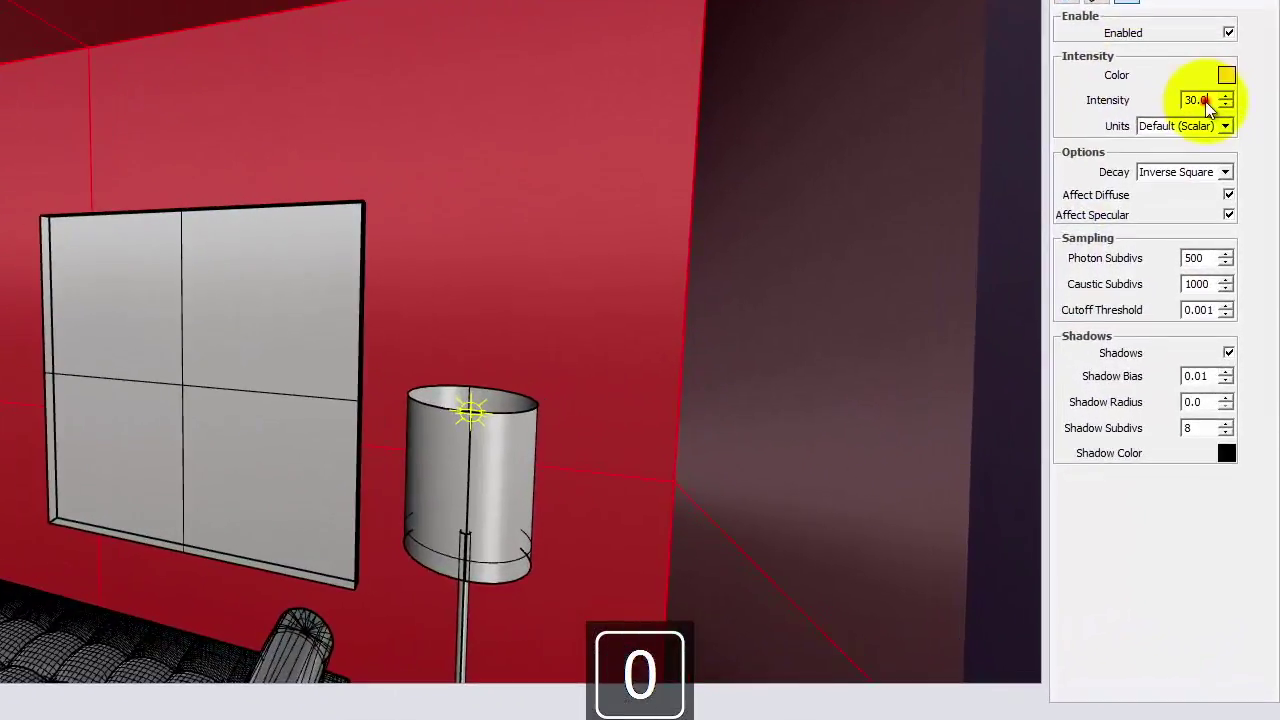
# Step: Set the point light's intensity to 60 and its units to Radiant power (W)
pyautogui.doubleClick(1203, 142)
pyautogui.write('60')
pyautogui.click(1222, 127)
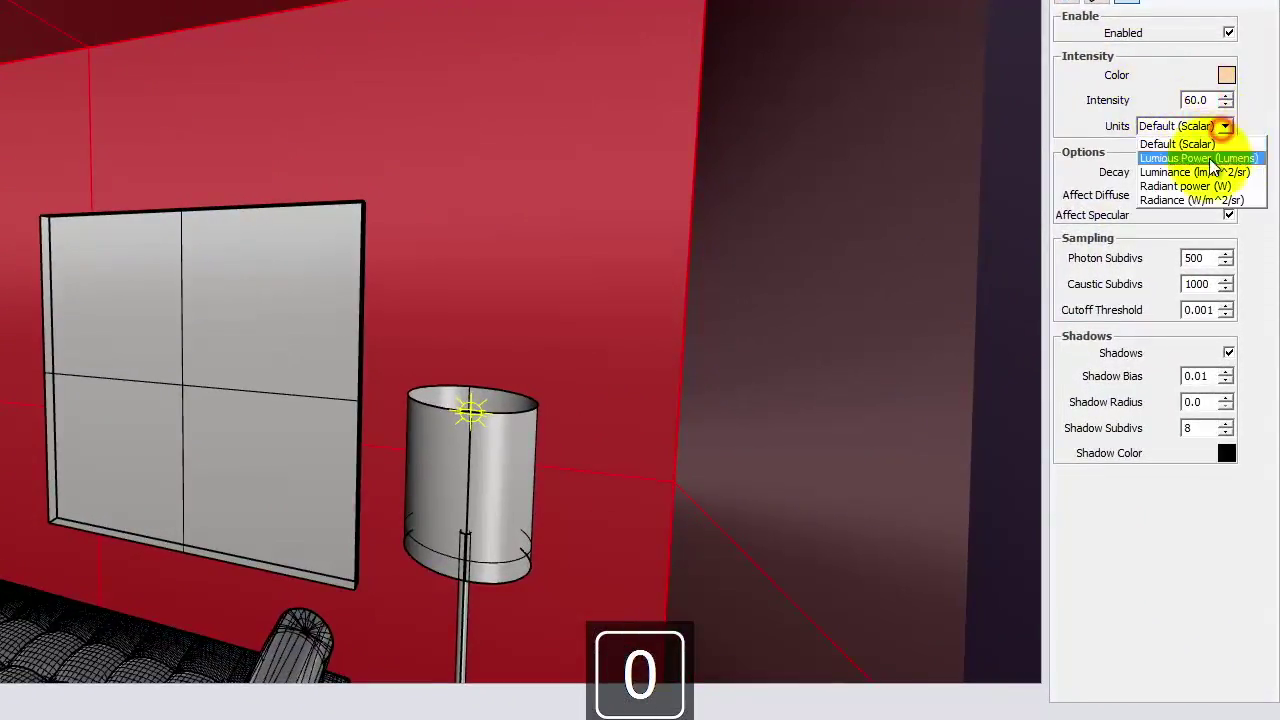
pyautogui.click(1203, 189)
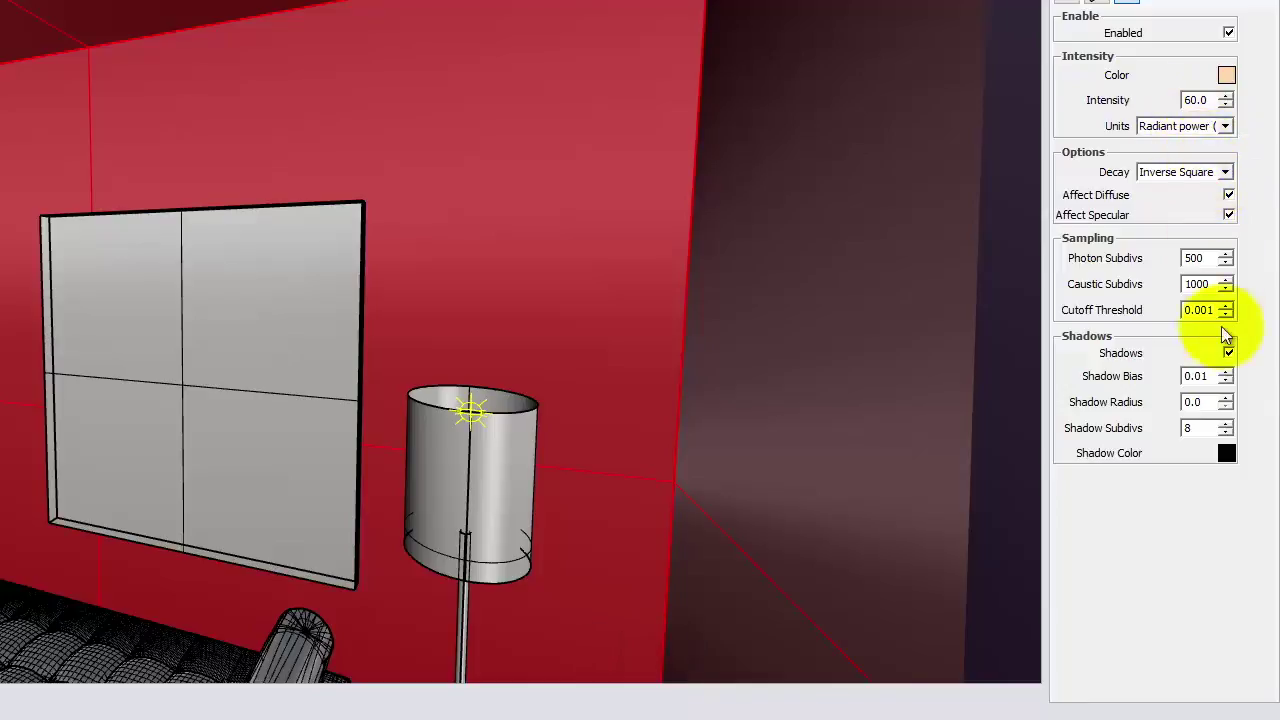
# Step: Move the point light vertically by -8 inches from the shade's top center into the lamp shade, then deselect it
pyautogui.click(467, 413)
pyautogui.press('m')
pyautogui.press('o')
pyautogui.press('Return')
pyautogui.click(466, 410)
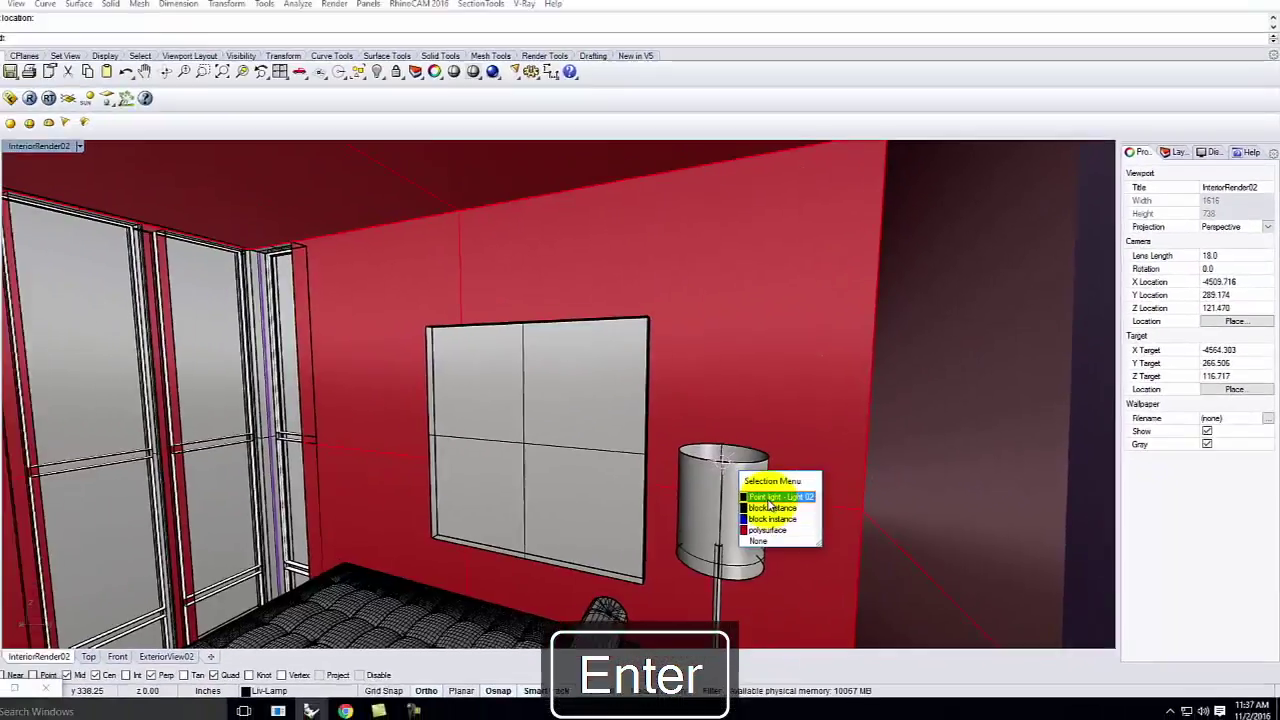
pyautogui.click(538, 460)
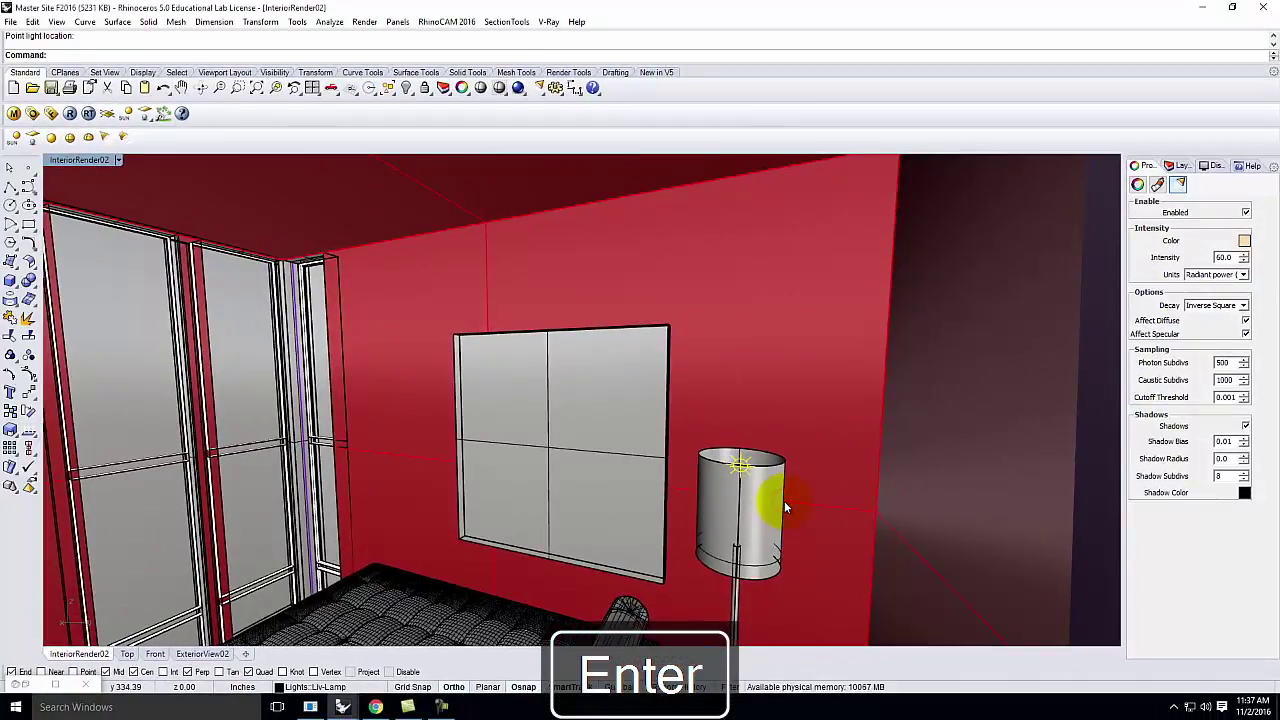
pyautogui.press('Return')
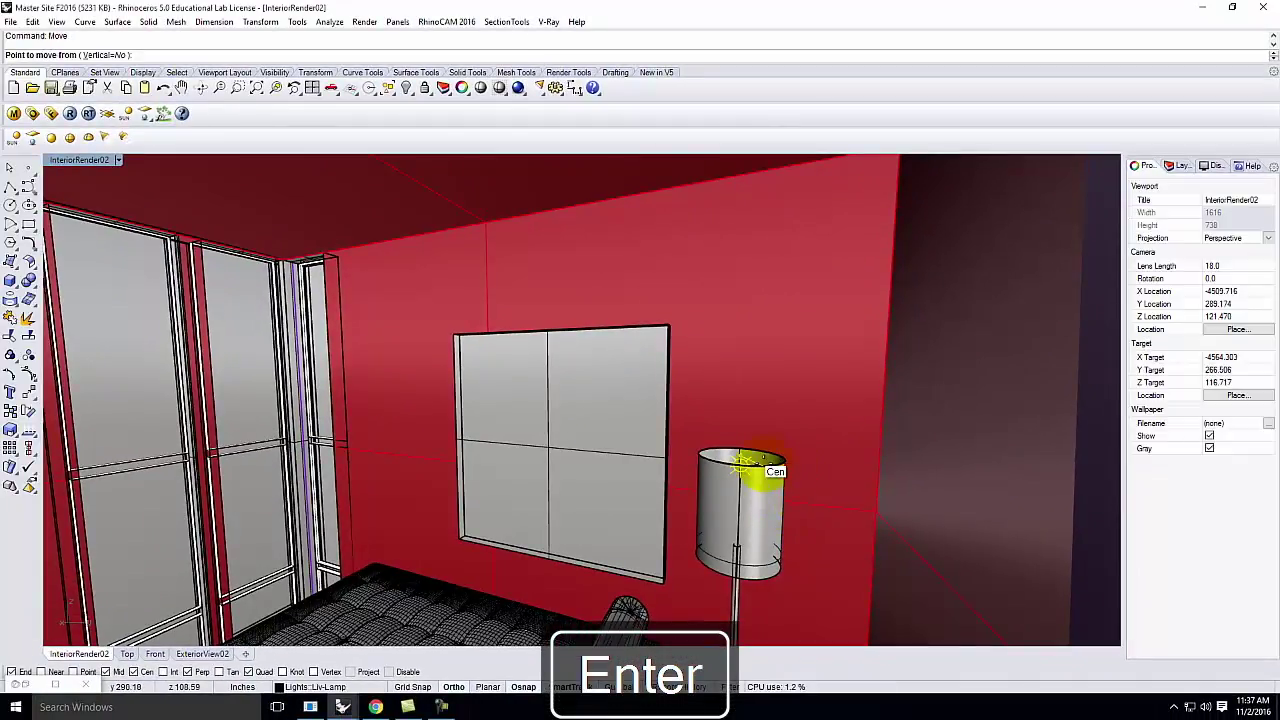
pyautogui.write('v')
pyautogui.press('Return')
pyautogui.click(742, 462)
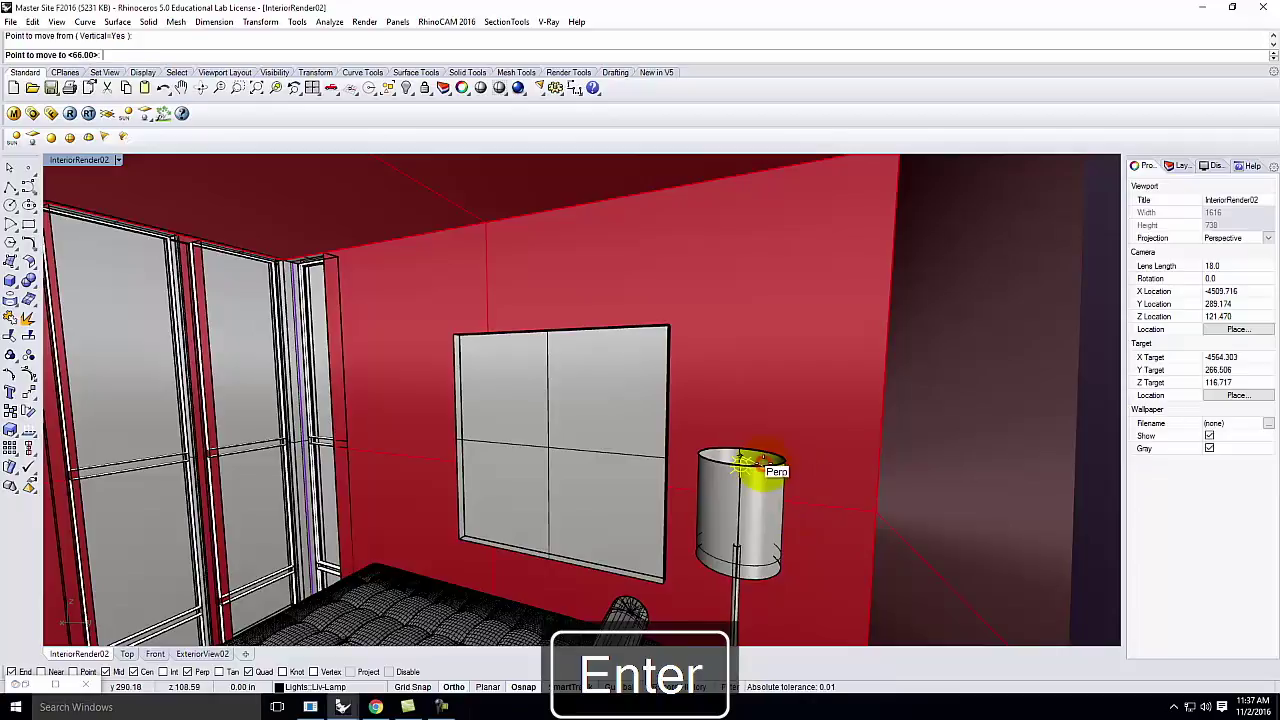
pyautogui.write('-8')
pyautogui.press('Return')
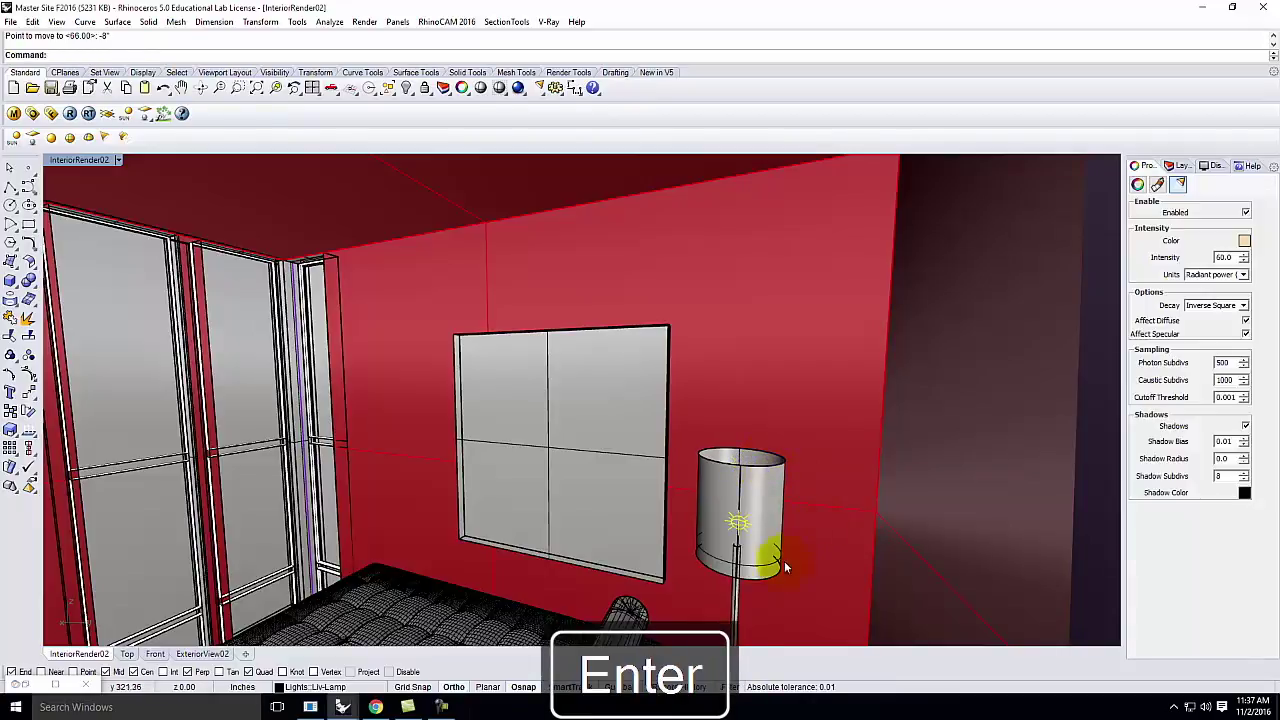
pyautogui.press('Escape')
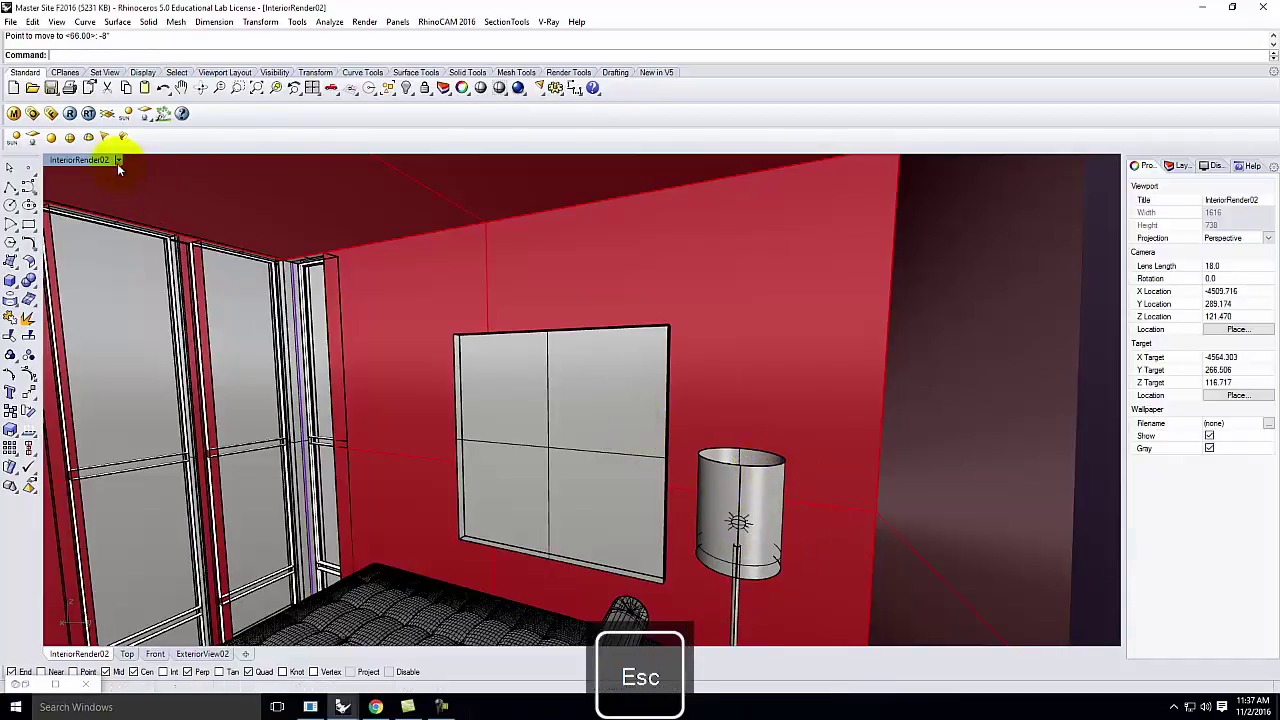
# Step: Restore the saved InteriorRender02 named view in the viewport
pyautogui.click(117, 161)
pyautogui.moveTo(120, 384)
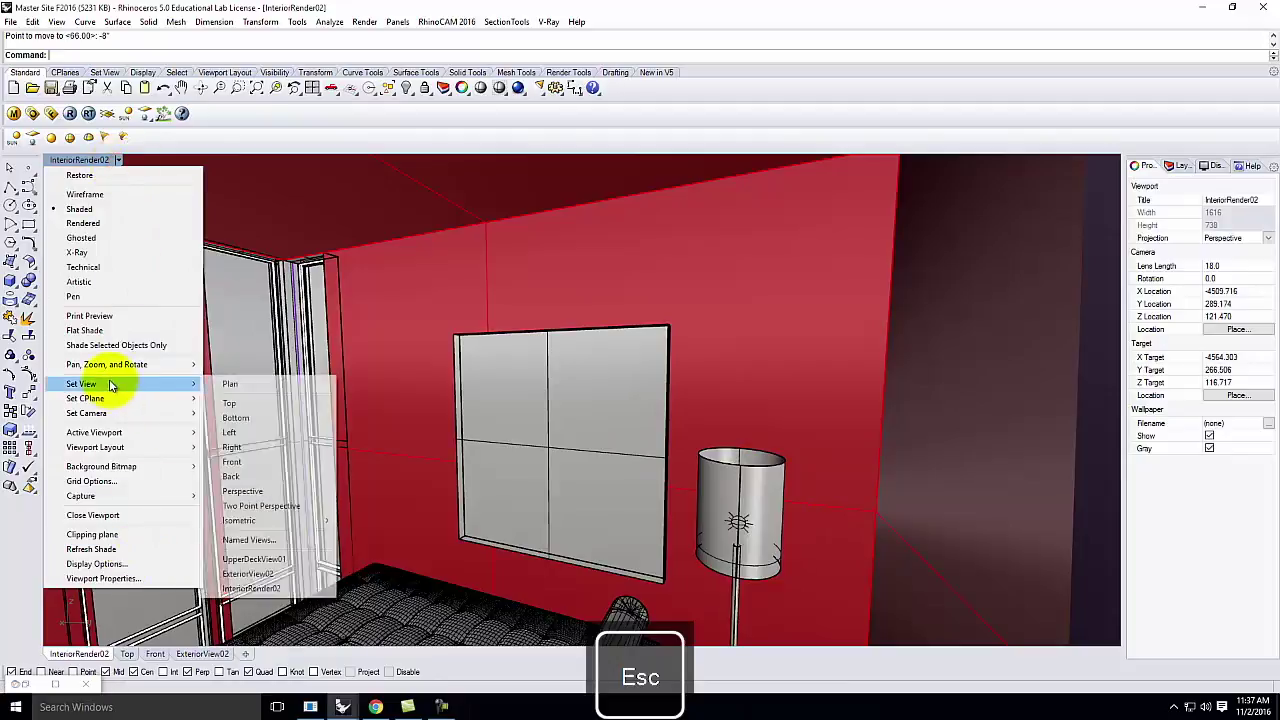
pyautogui.click(262, 588)
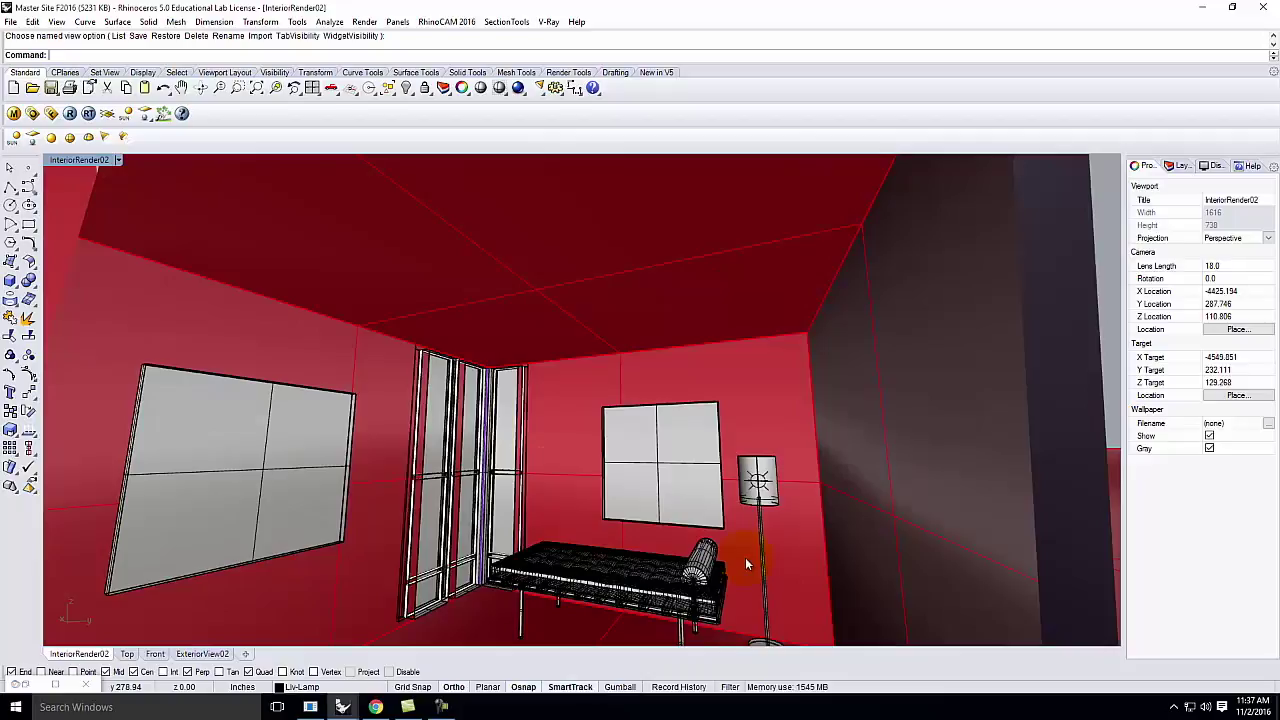
# Step: Check the output size in the V-Ray options and render the InteriorRender02 view
pyautogui.click(32, 113)
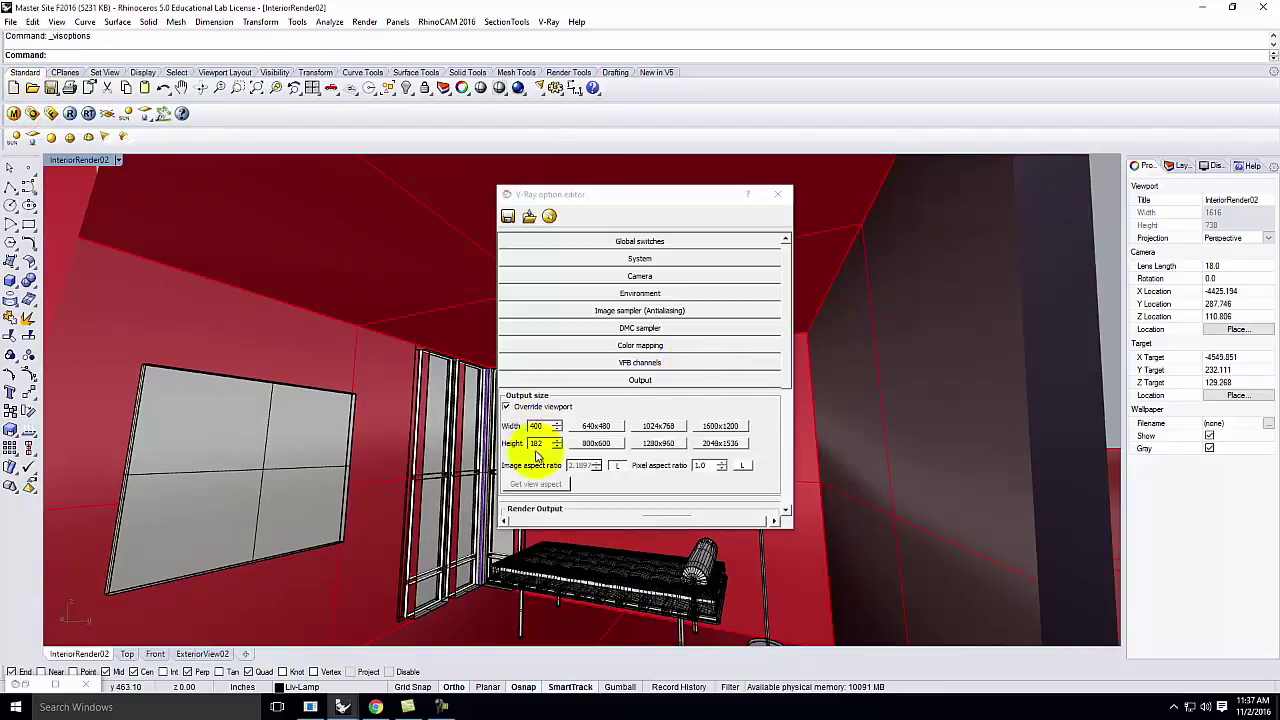
pyautogui.click(777, 194)
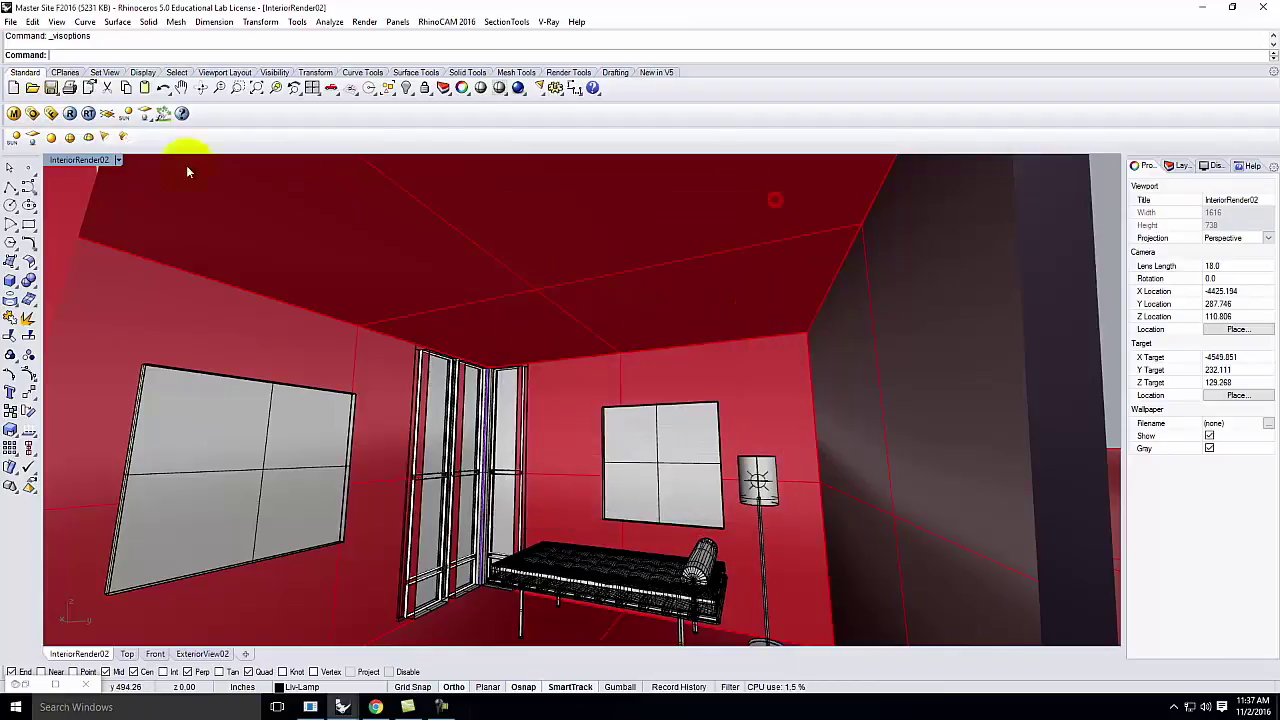
pyautogui.click(69, 113)
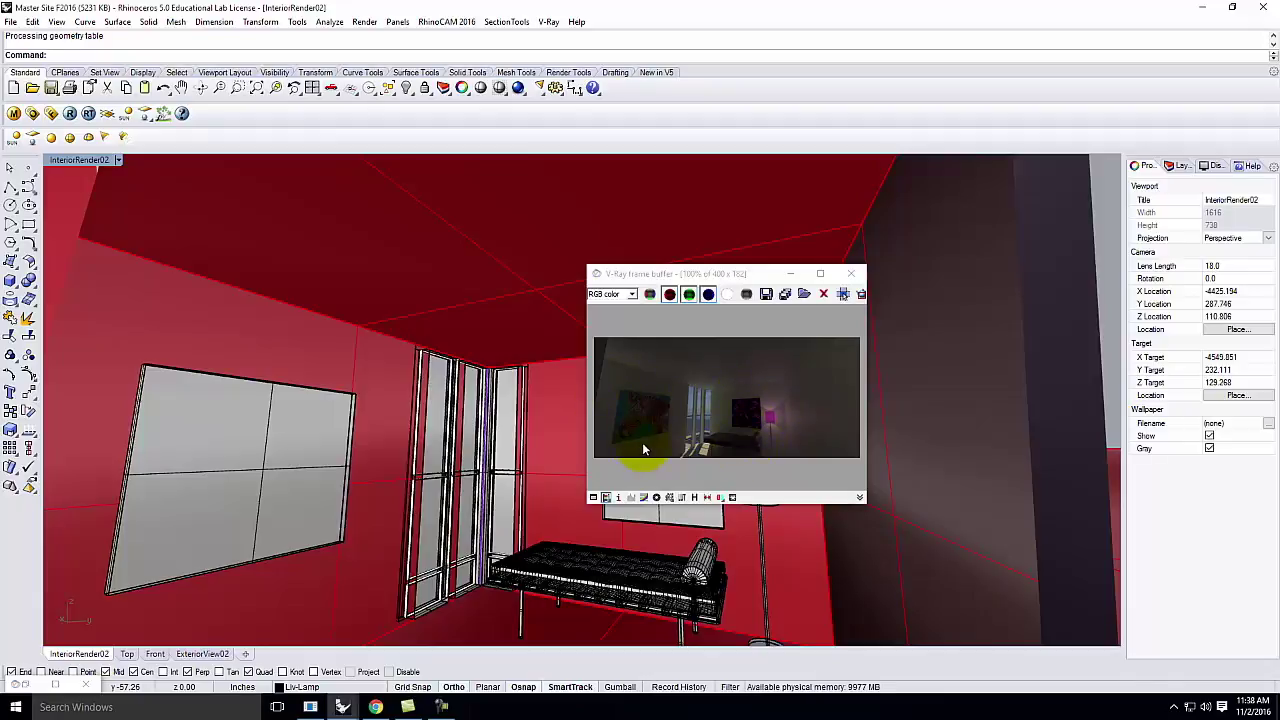
# Step: Close the finished render's frame buffer and switch to the RetreatBase_F2016 model
pyautogui.click(851, 273)
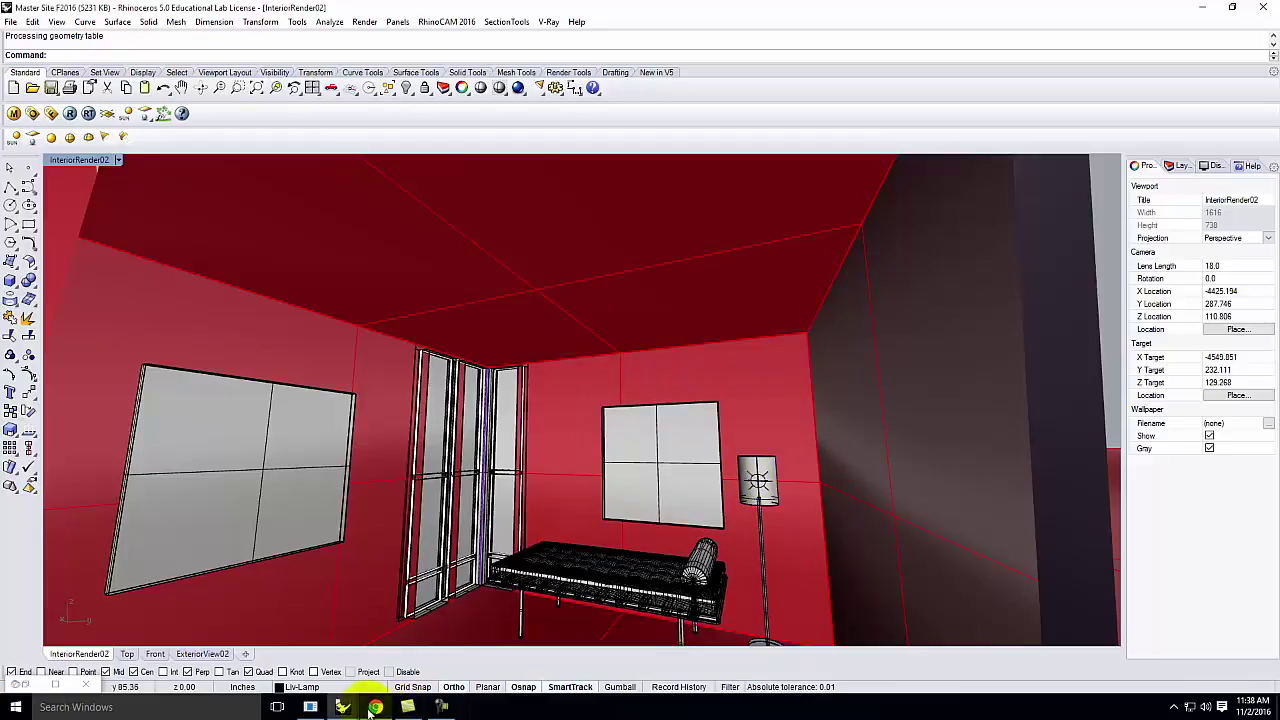
pyautogui.moveTo(344, 708)
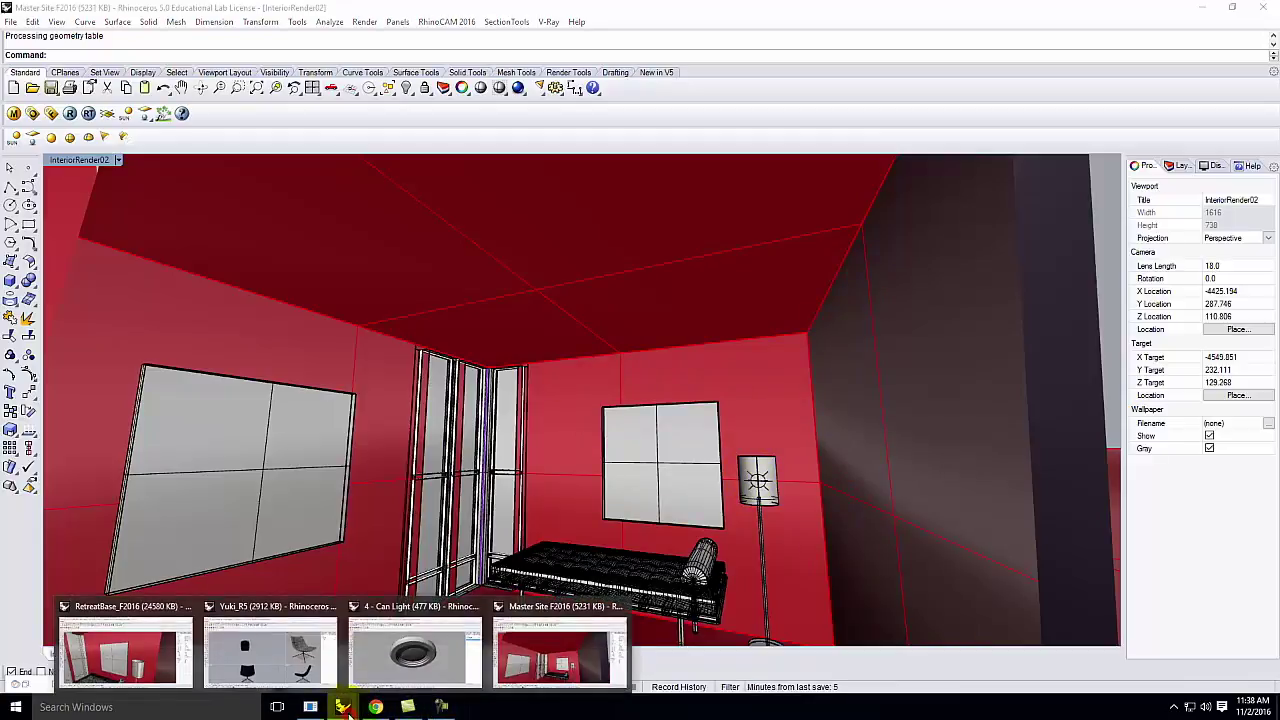
pyautogui.click(126, 662)
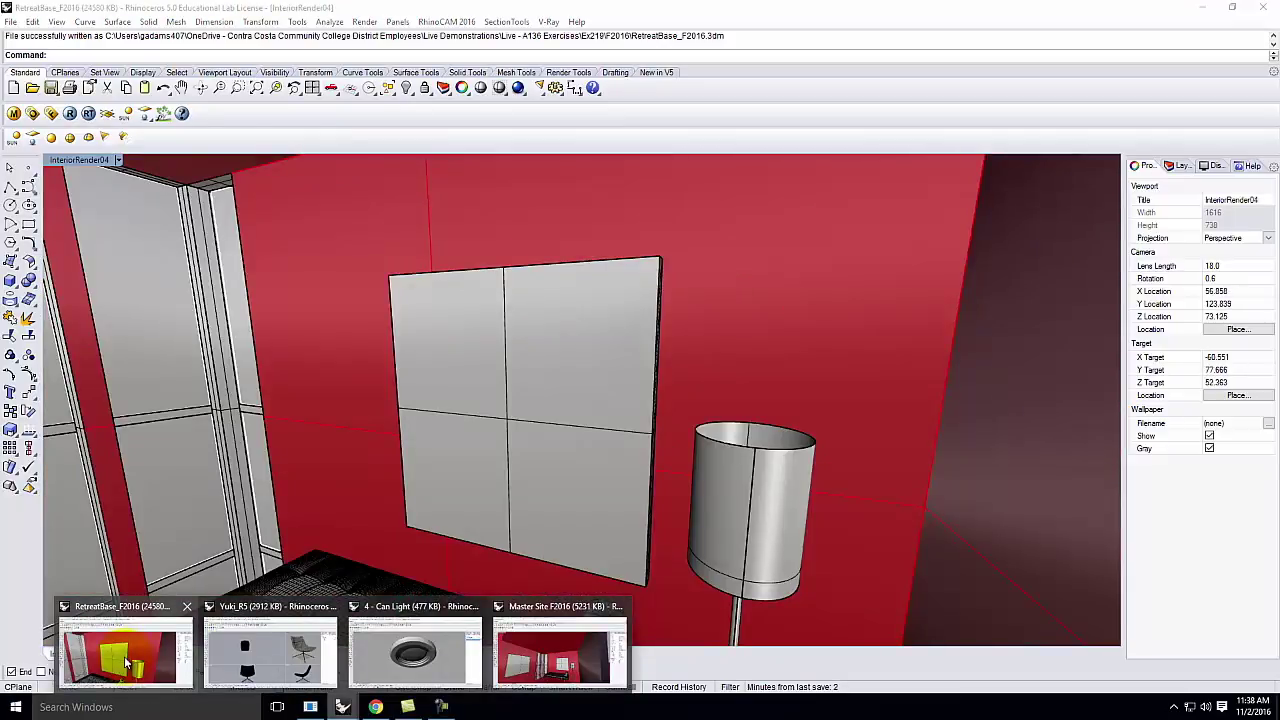
pyautogui.click(126, 662)
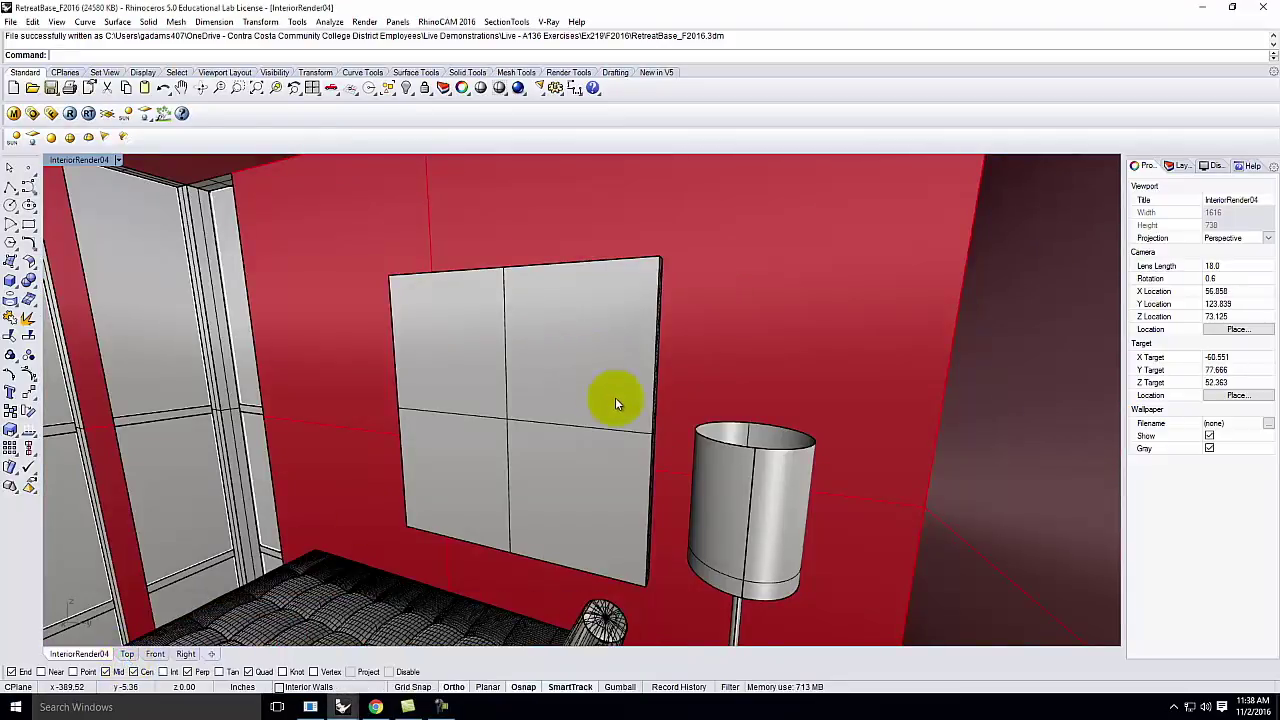
# Step: Copy a 4 - Can Light block from the kitchen ceiling corner to the living room ceiling corner beside the tall windows
pyautogui.scroll(-10, 615, 397)
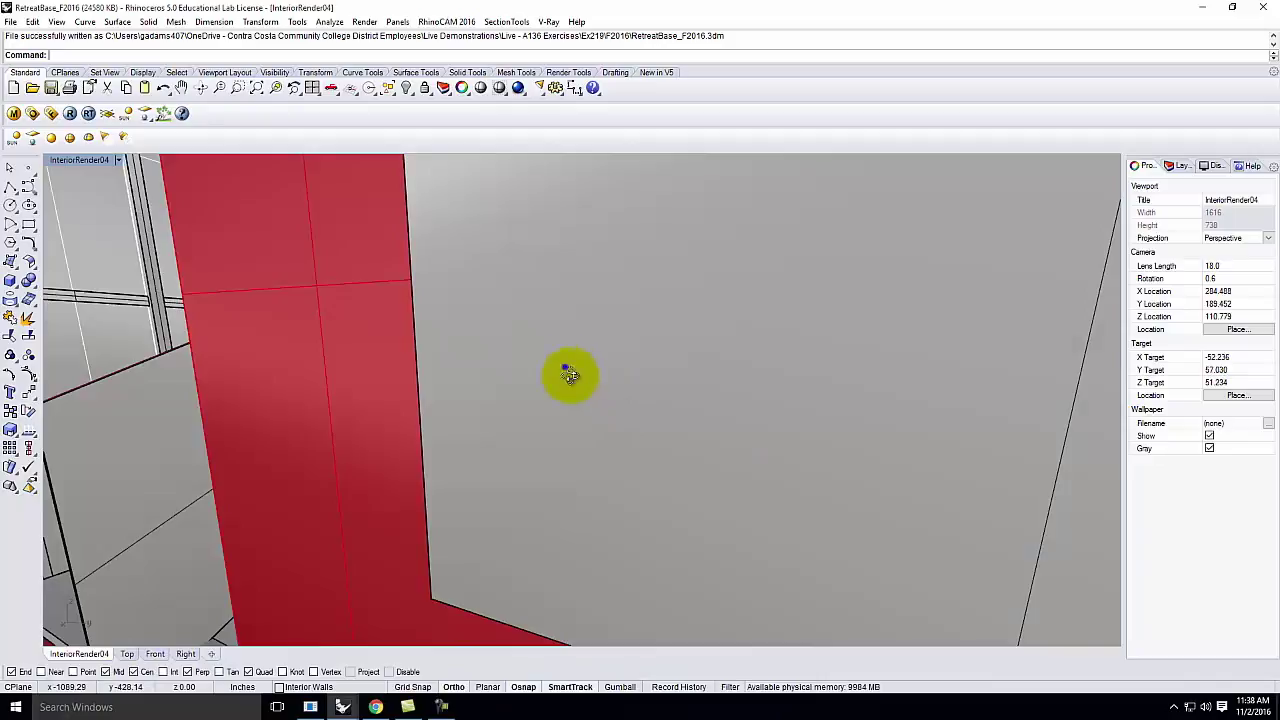
pyautogui.moveTo(565, 367); pyautogui.dragTo(597, 396, button='right')
pyautogui.scroll(-8, 597, 397)
pyautogui.scroll(7, 693, 418)
pyautogui.scroll(-4, 729, 412)
pyautogui.scroll(5, 745, 417)
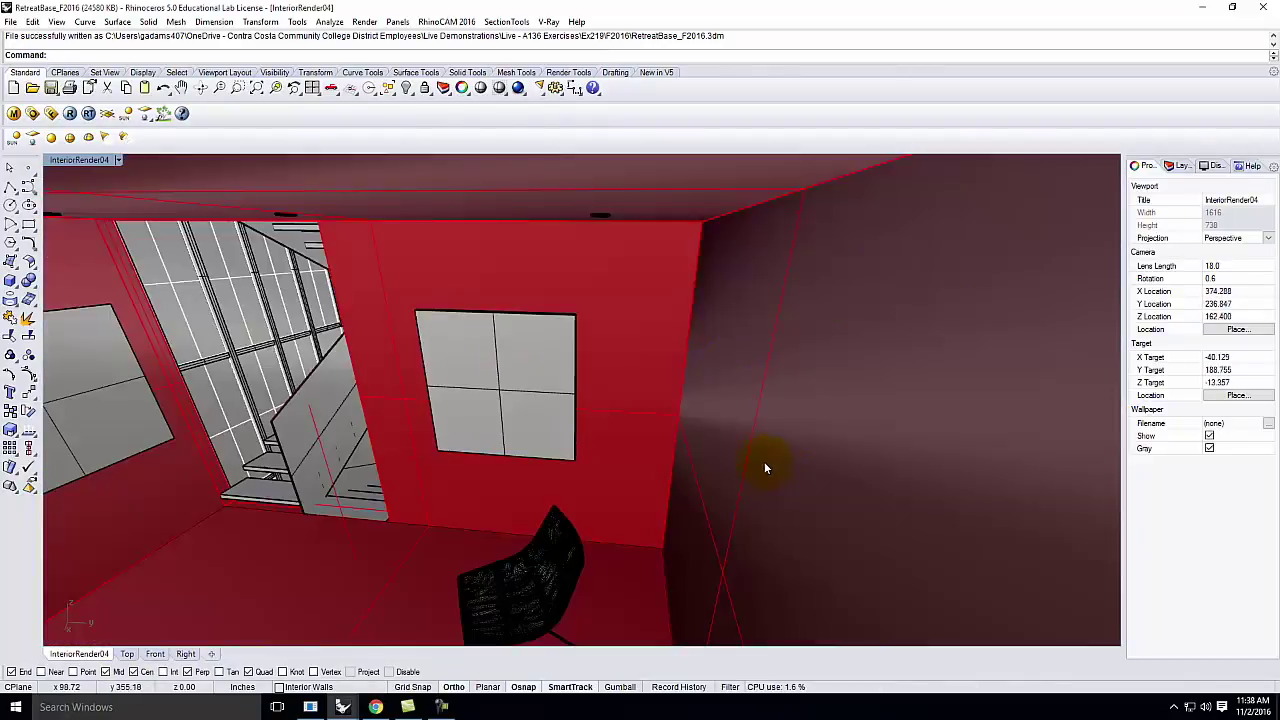
pyautogui.click(597, 218)
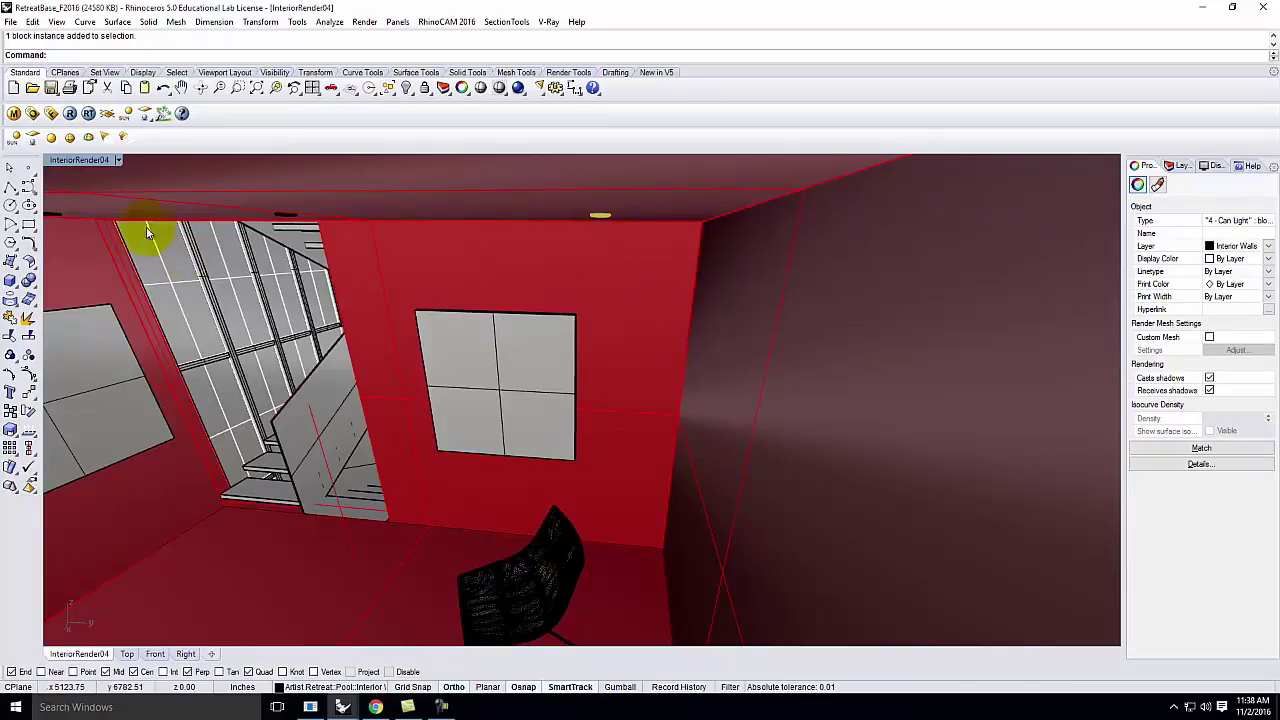
pyautogui.scroll(-6, 499, 322)
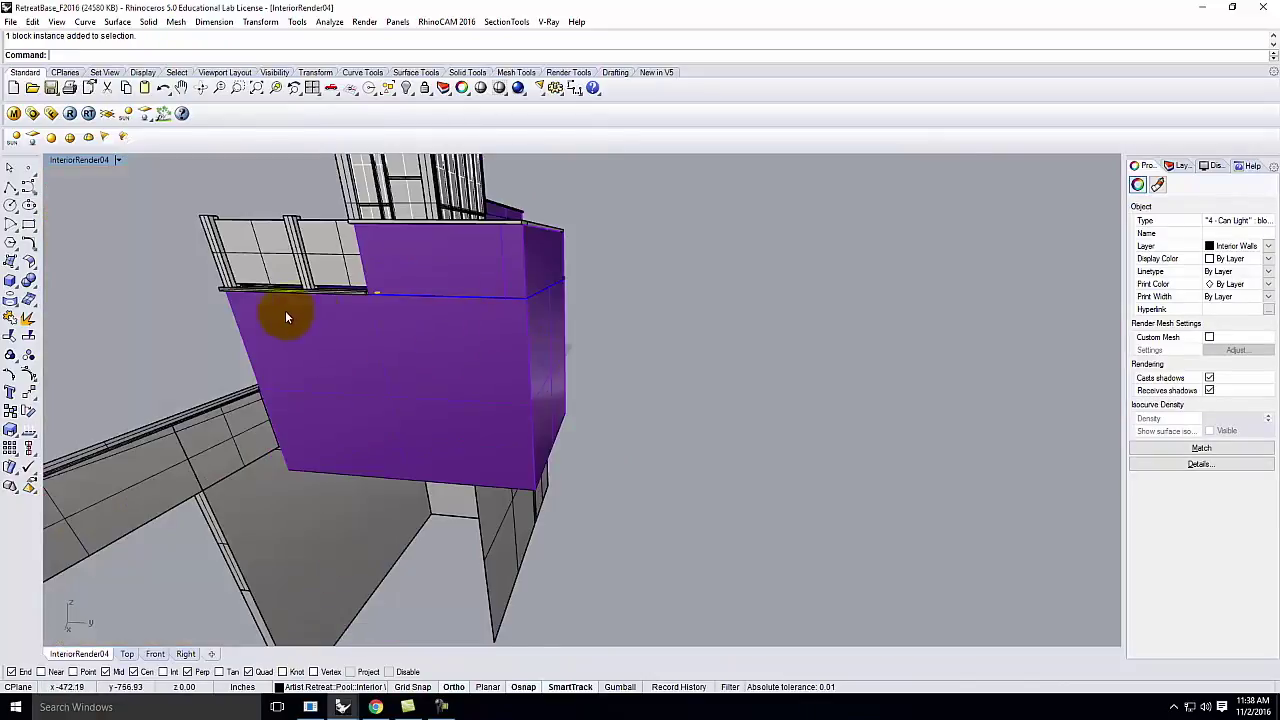
pyautogui.scroll(5, 289, 308)
pyautogui.moveTo(292, 300); pyautogui.dragTo(376, 391, button='right')
pyautogui.scroll(-3, 320, 302)
pyautogui.write('copy')
pyautogui.press('Return')
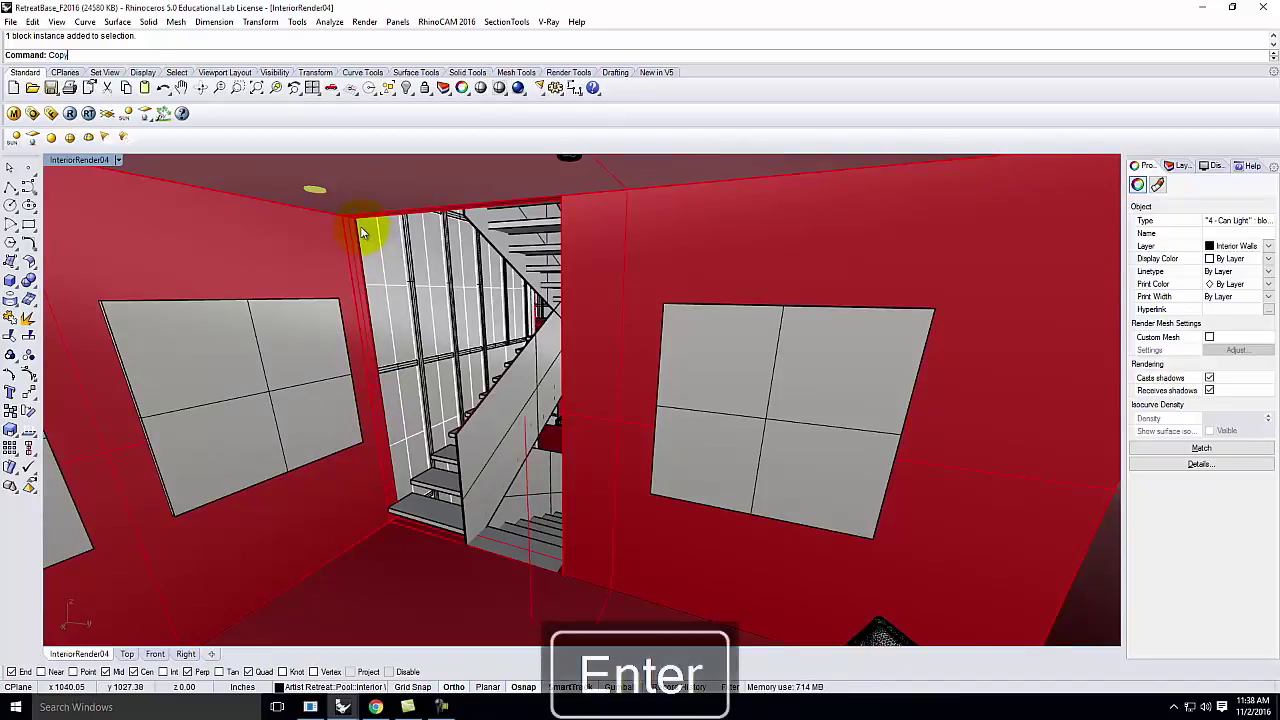
pyautogui.click(340, 215)
pyautogui.scroll(-6, 263, 343)
pyautogui.scroll(6, 380, 366)
pyautogui.scroll(5, 267, 350)
pyautogui.scroll(4, 491, 286)
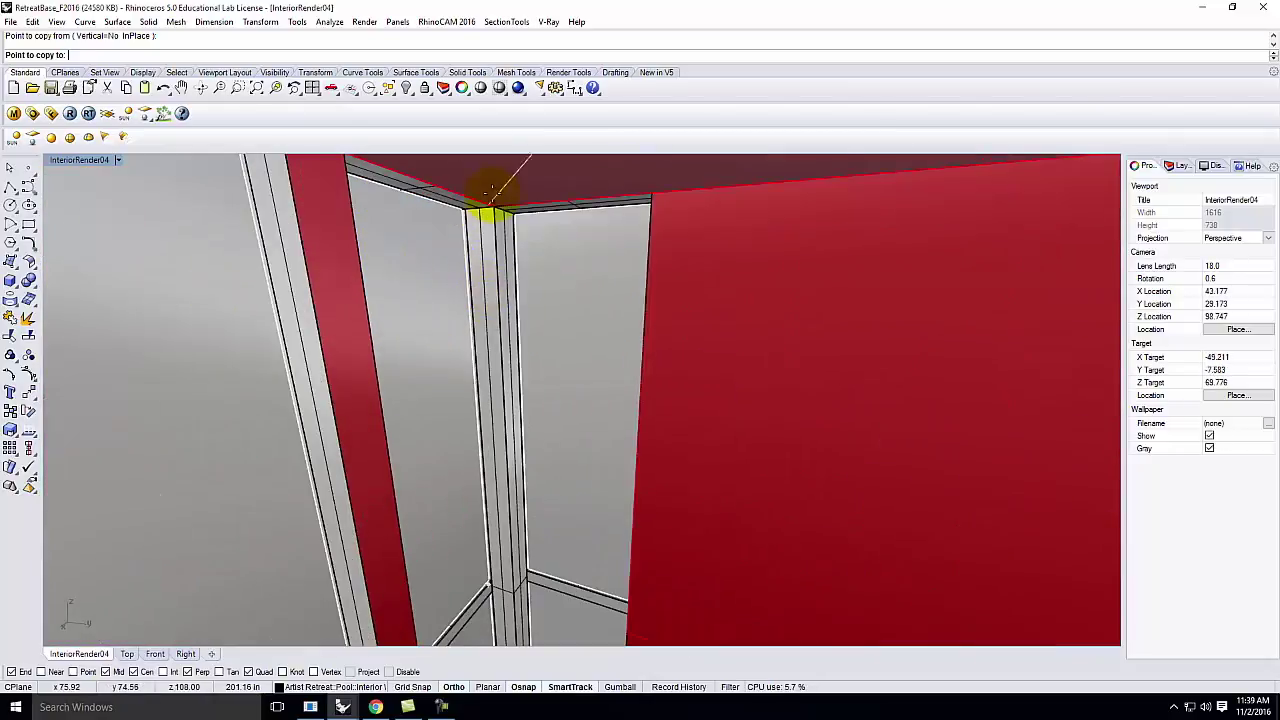
pyautogui.scroll(-3, 420, 286)
pyautogui.press('Escape')
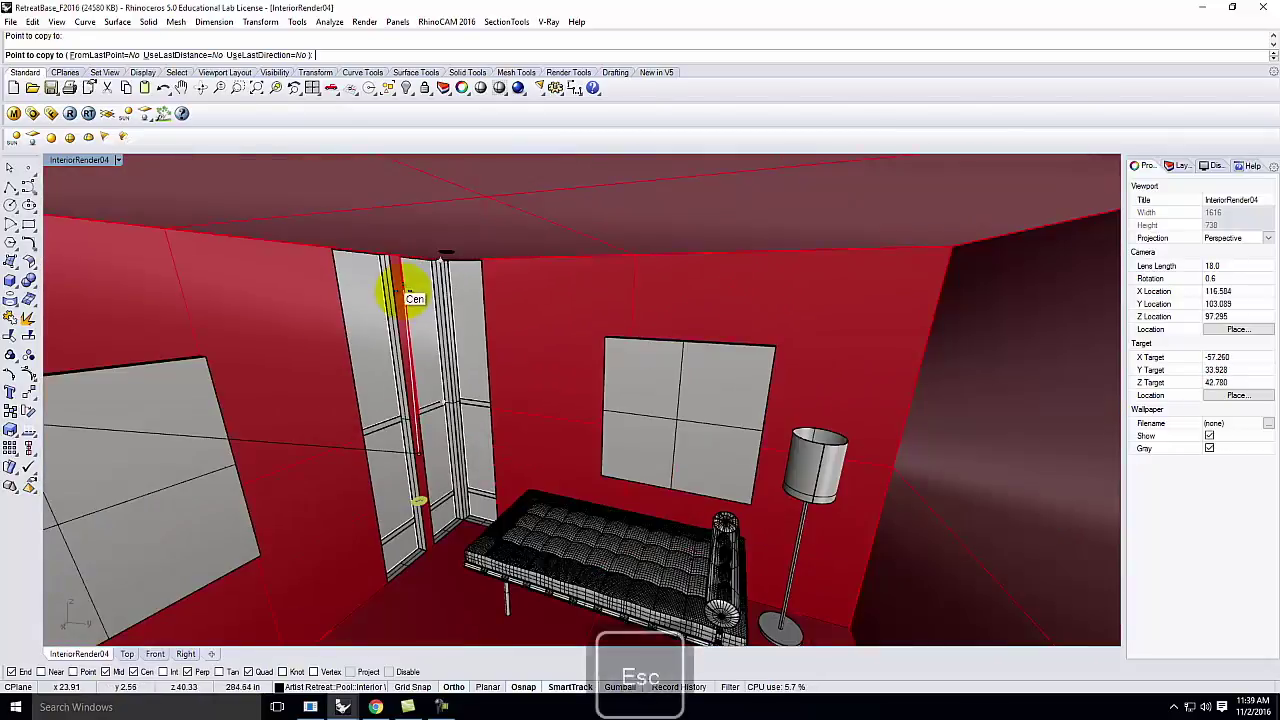
# Step: Mirror the copied can light across the living room's horizontal centerline in the Top view, keeping the original
pyautogui.click(450, 255)
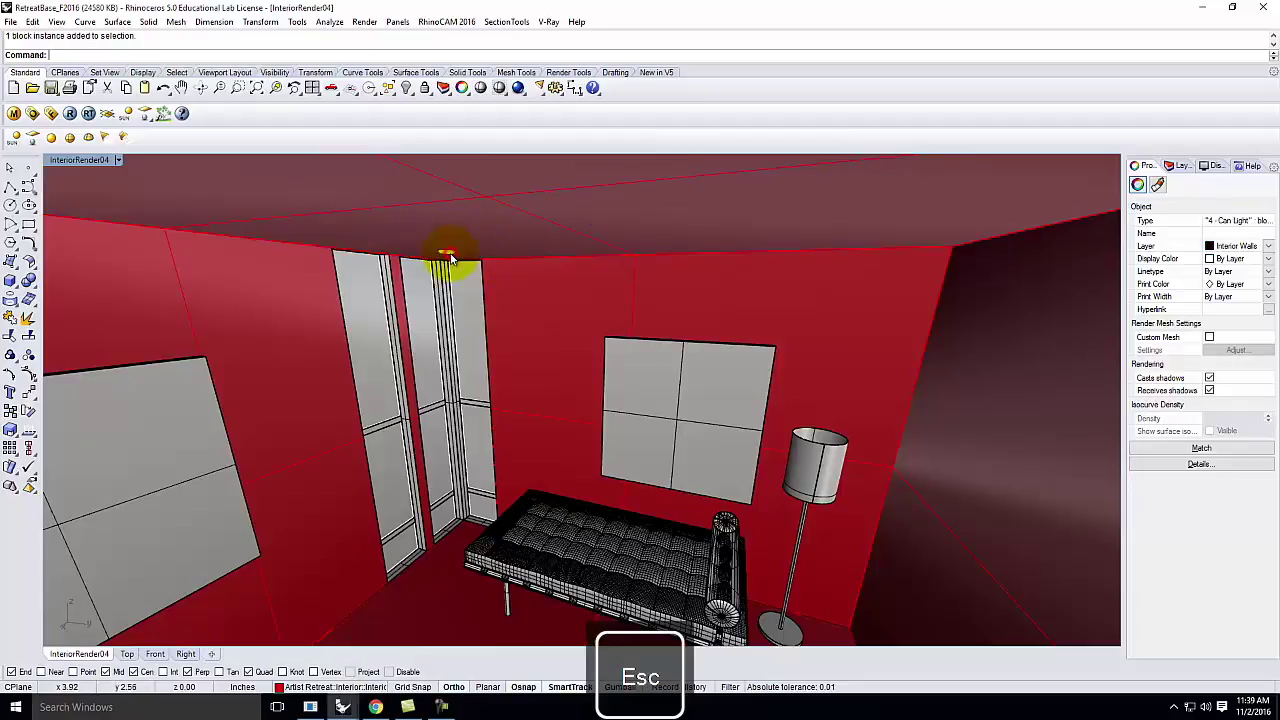
pyautogui.doubleClick(71, 159)
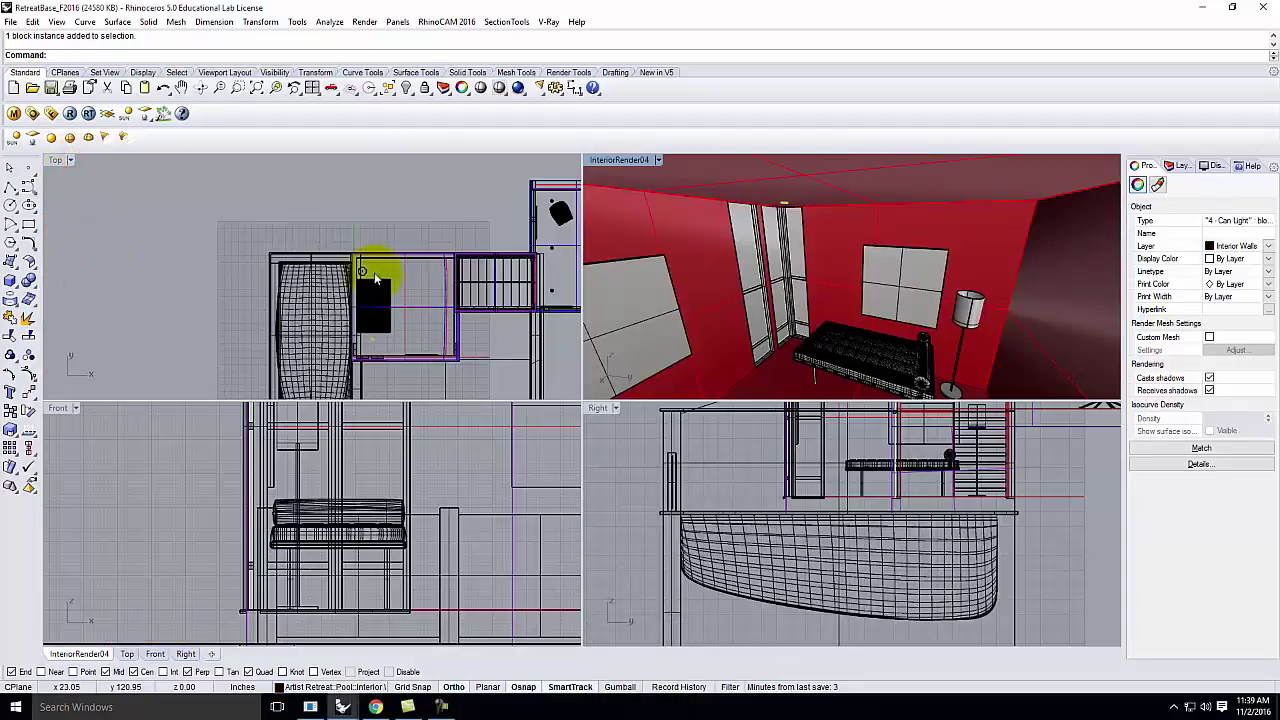
pyautogui.scroll(3, 375, 345)
pyautogui.press('Return')
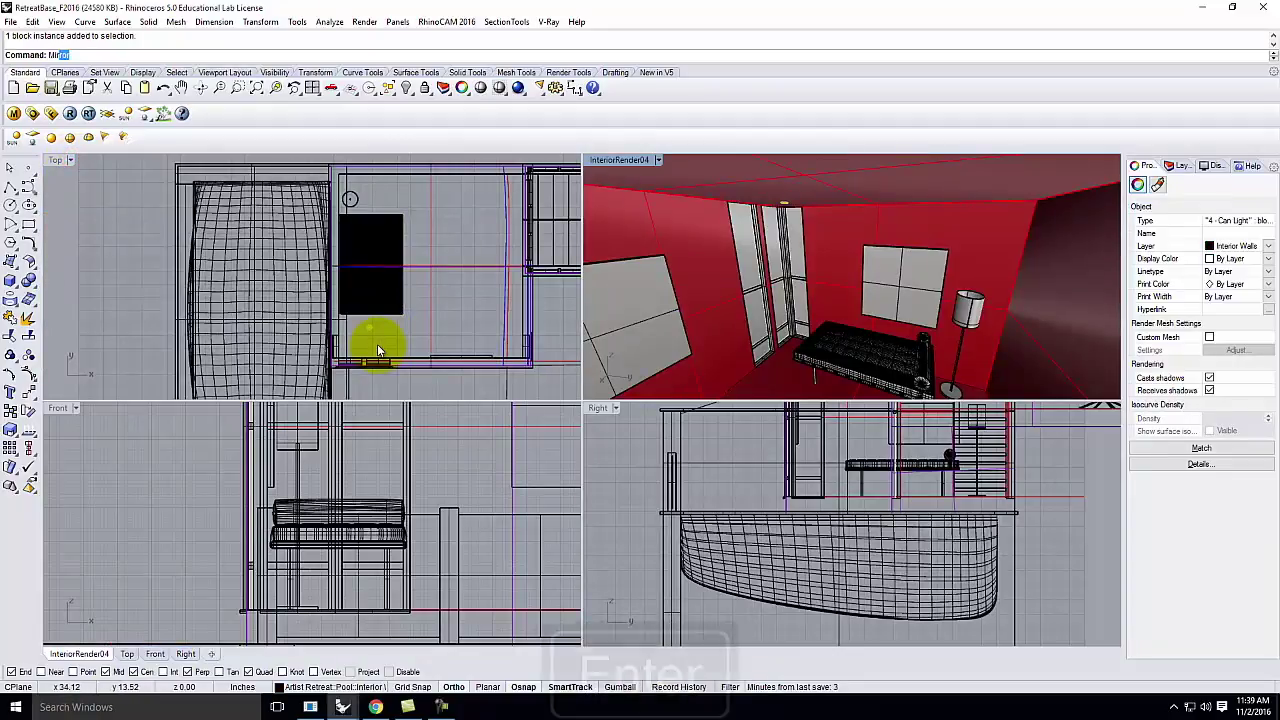
pyautogui.scroll(2, 326, 263)
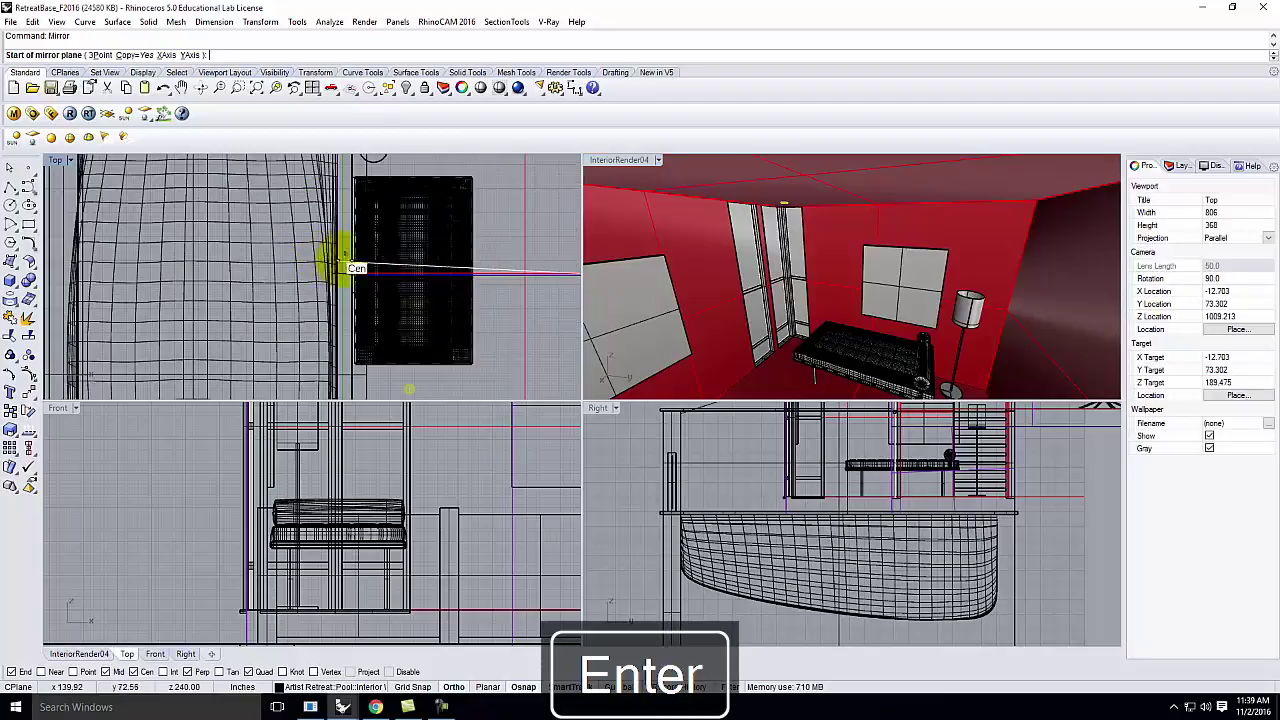
pyautogui.scroll(2, 350, 278)
pyautogui.click(346, 273)
pyautogui.scroll(-2, 310, 280)
pyautogui.scroll(-2, 322, 285)
pyautogui.click(497, 295)
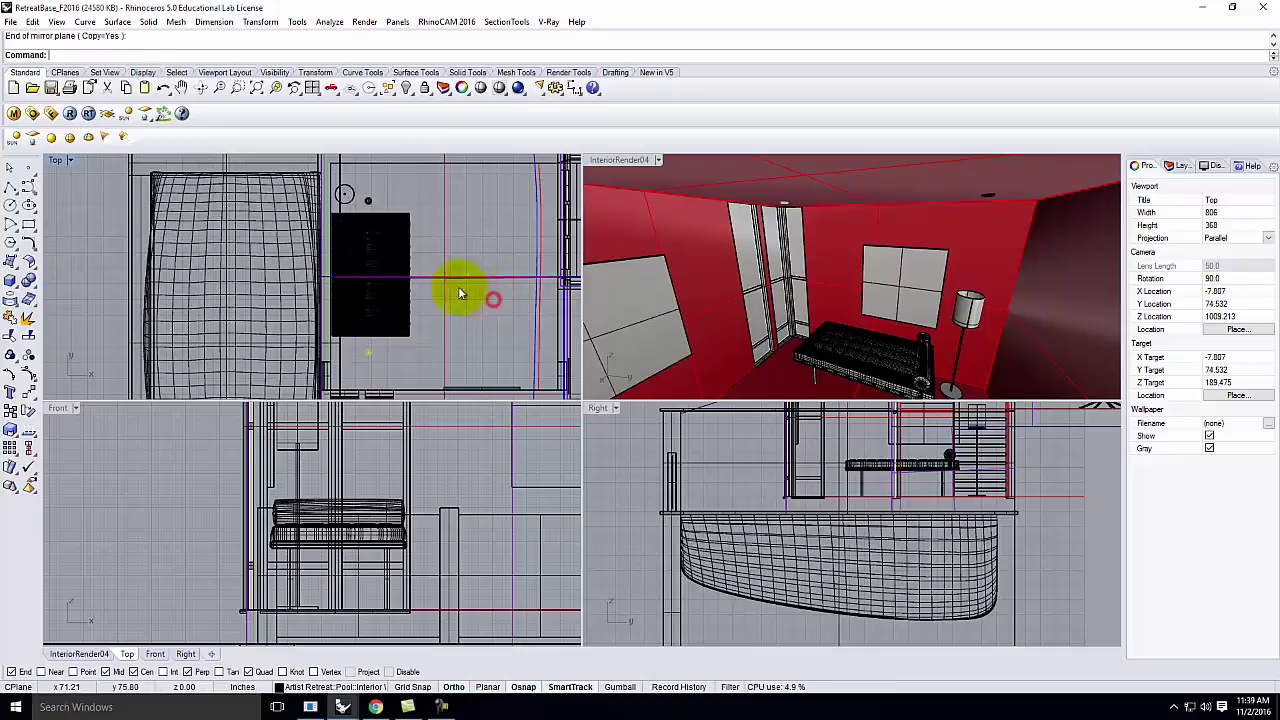
# Step: Mirror the living room's can light pair across the room's vertical centerline in the Top view, then clear the selection
pyautogui.press('Return')
pyautogui.click(446, 160)
pyautogui.click(453, 208)
pyautogui.scroll(-2, 330, 305)
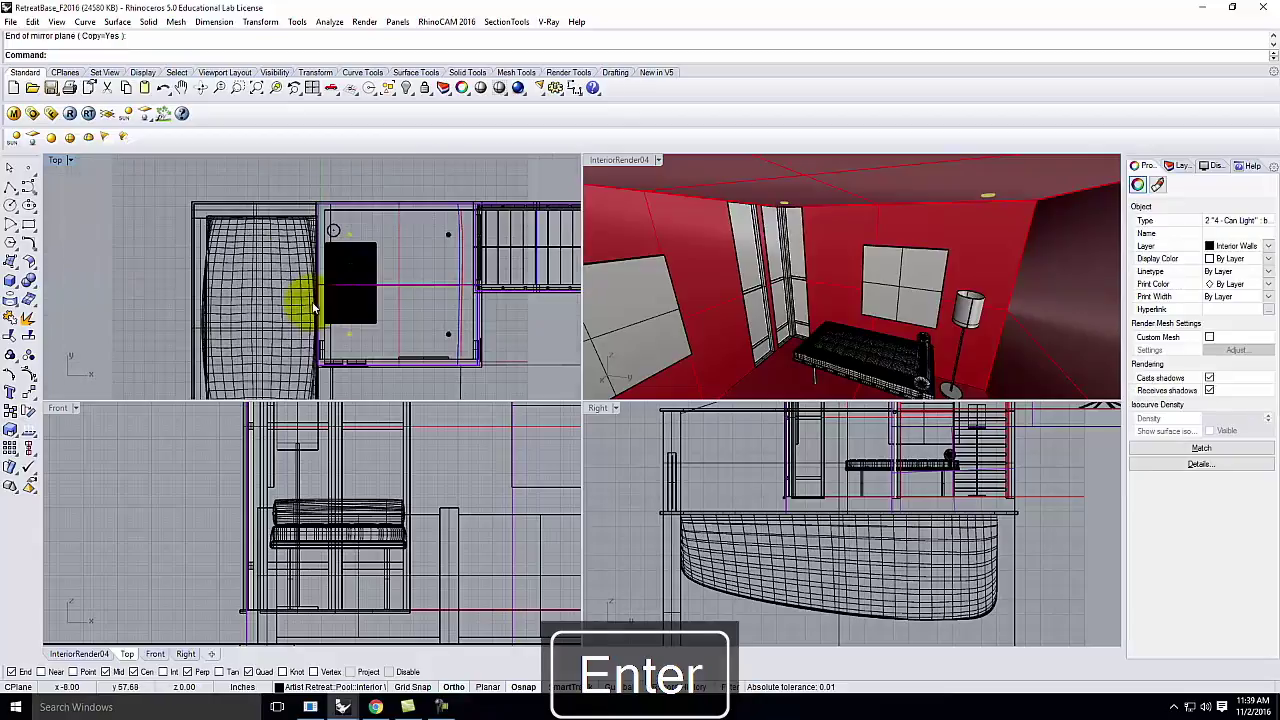
pyautogui.press('Escape')
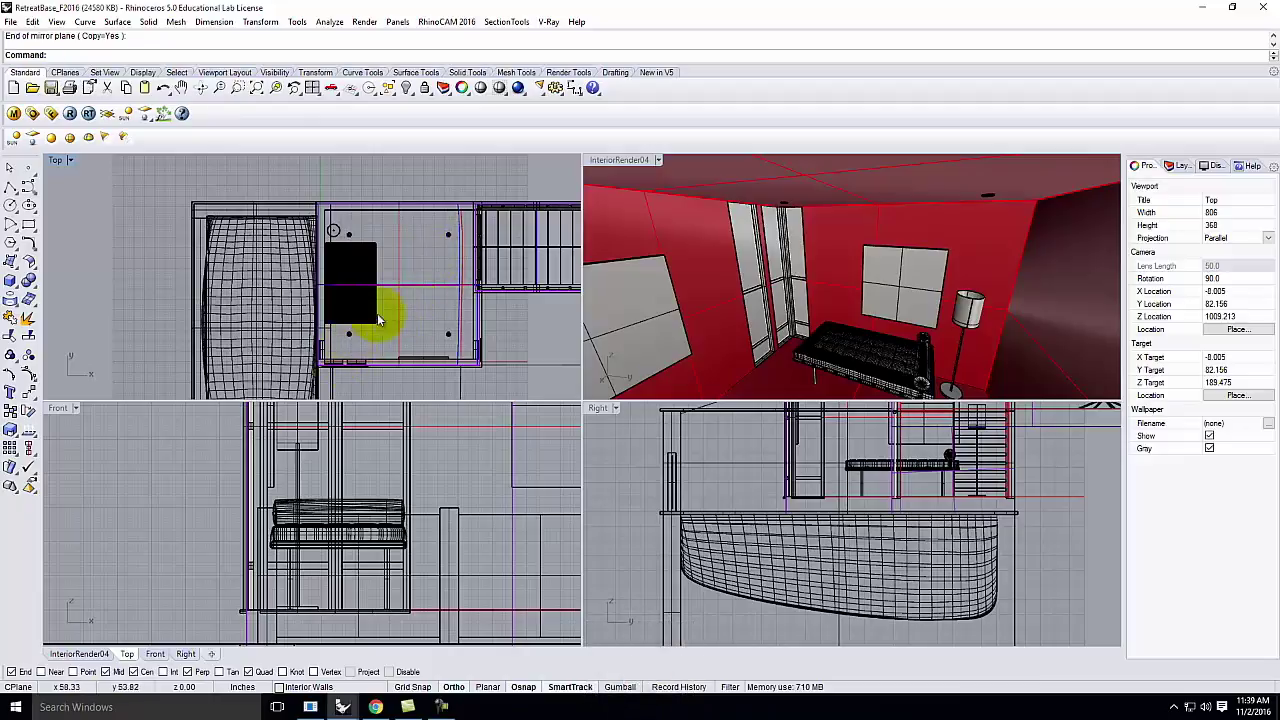
# Step: Save the RetreatBase_F2016 file and switch to the Master Site F2016 model
pyautogui.click(10, 24)
pyautogui.click(32, 85)
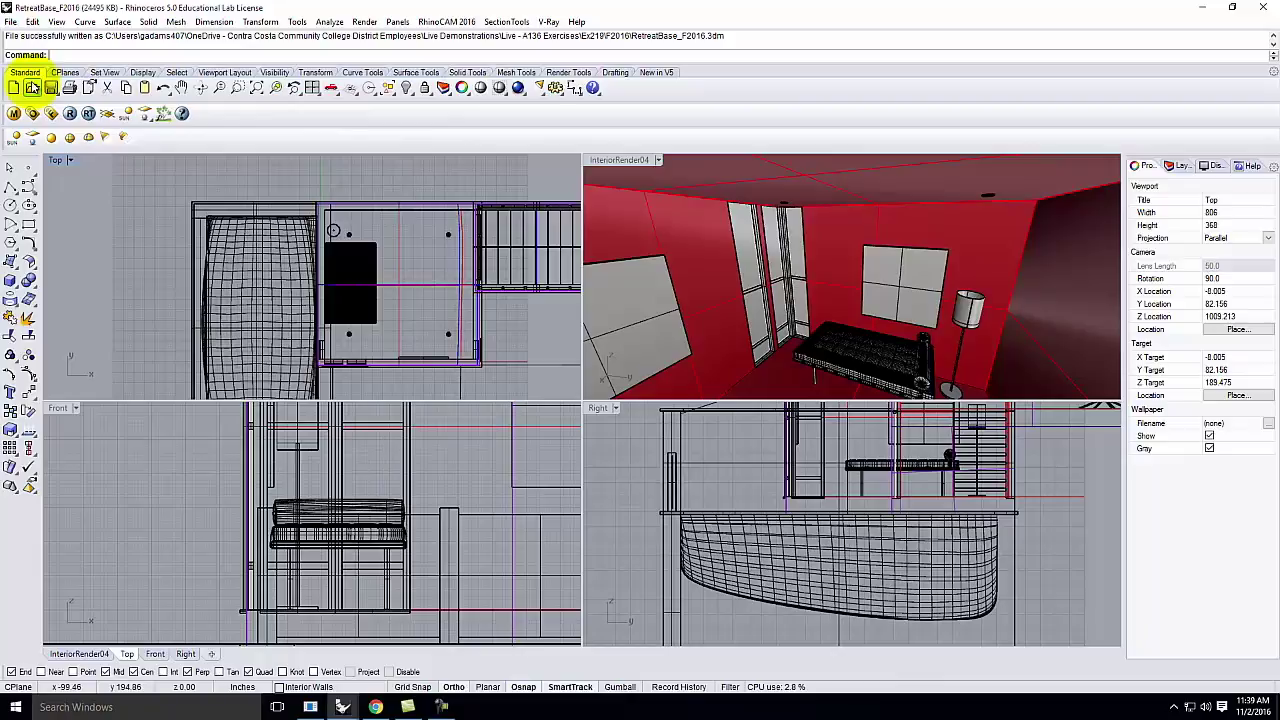
pyautogui.moveTo(342, 707)
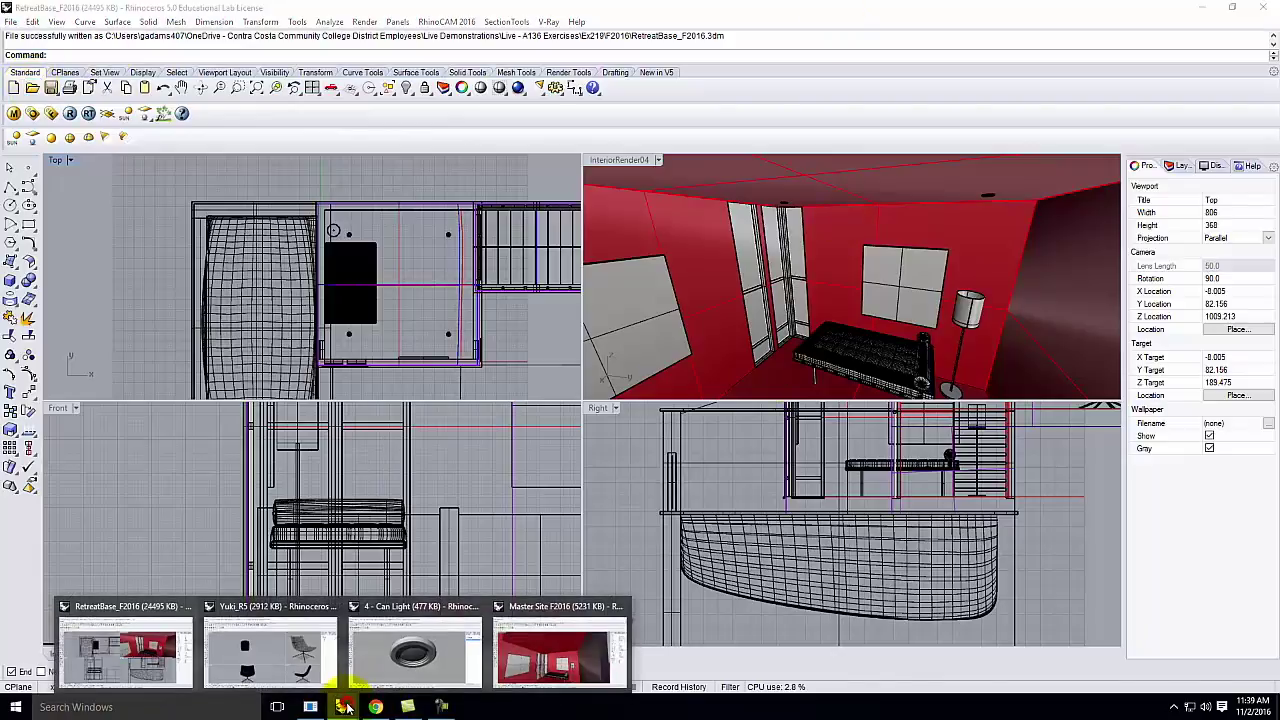
pyautogui.click(540, 655)
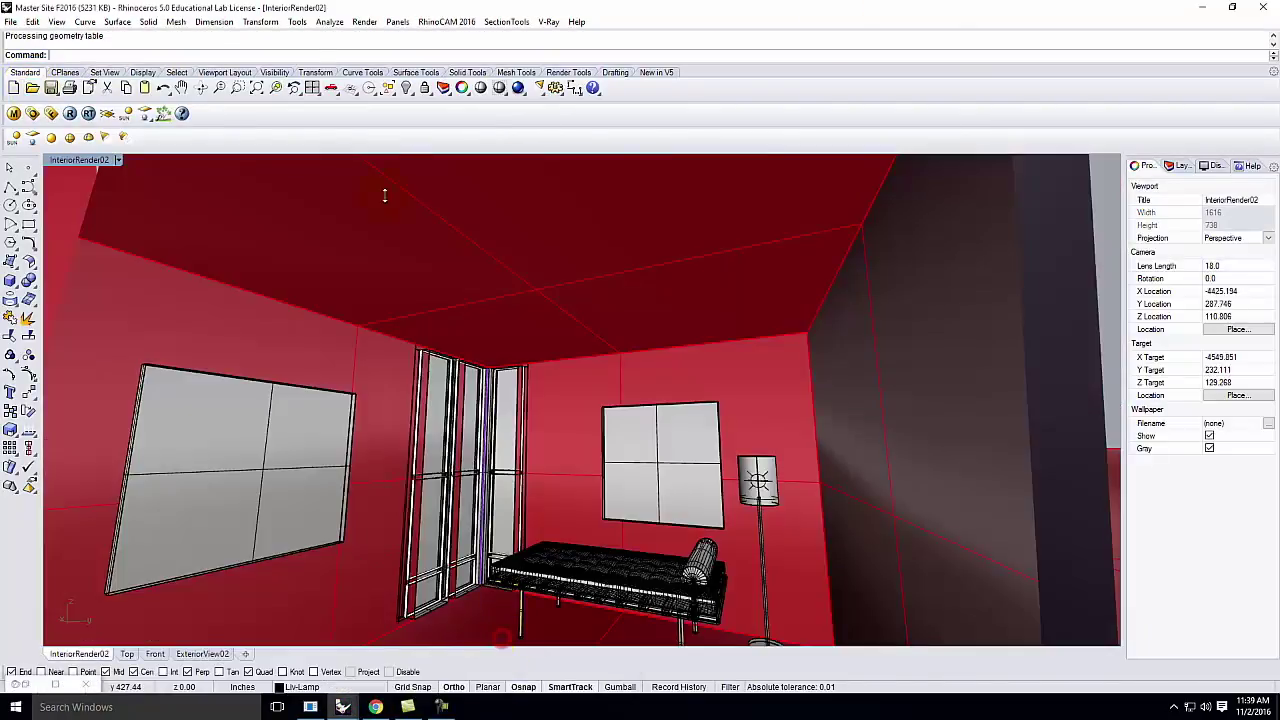
# Step: Update the linked RetreatBase_F2016 block definition in the Block Manager and close the manager
pyautogui.click(30, 21)
pyautogui.moveTo(94, 271)
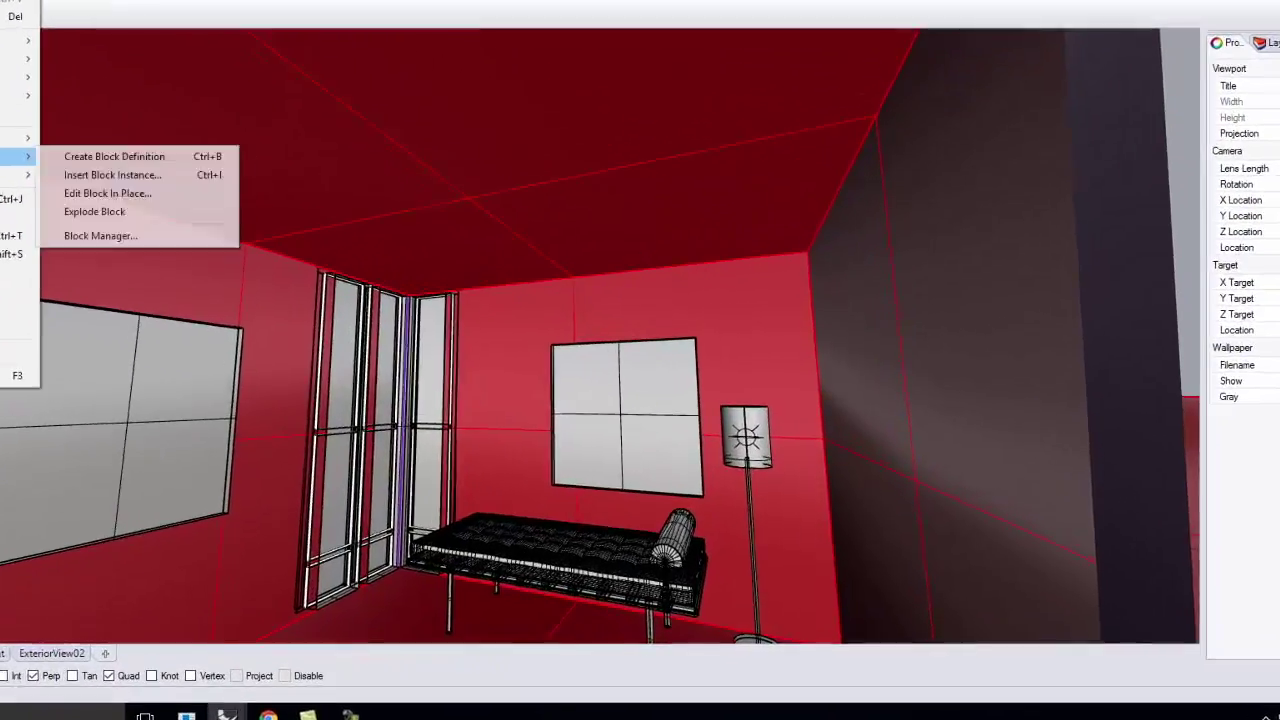
pyautogui.click(100, 235)
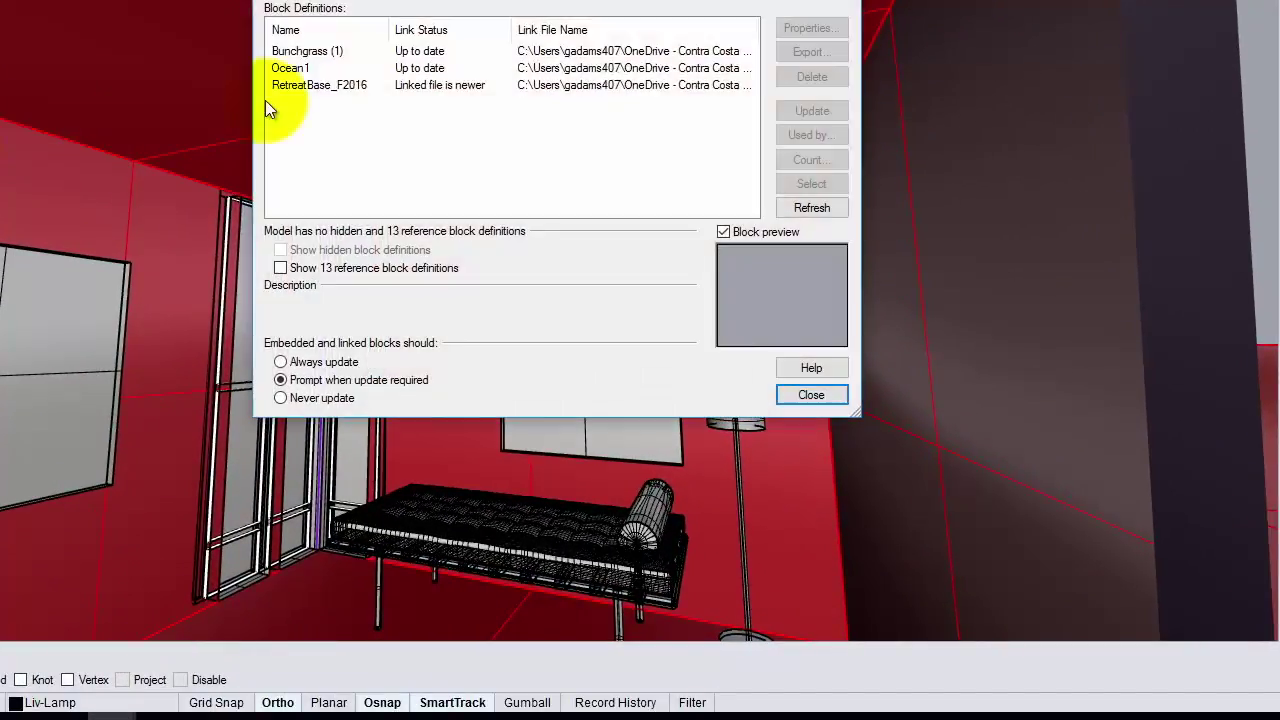
pyautogui.click(426, 183)
pyautogui.click(822, 116)
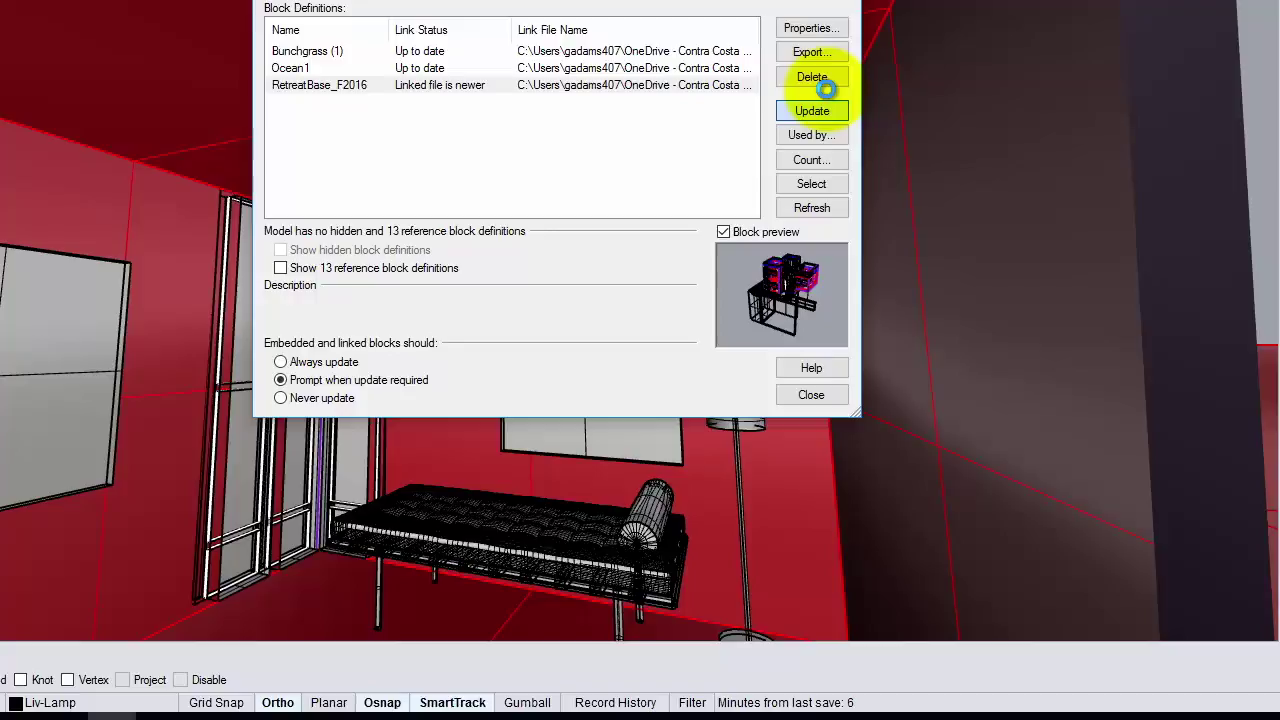
pyautogui.click(826, 104)
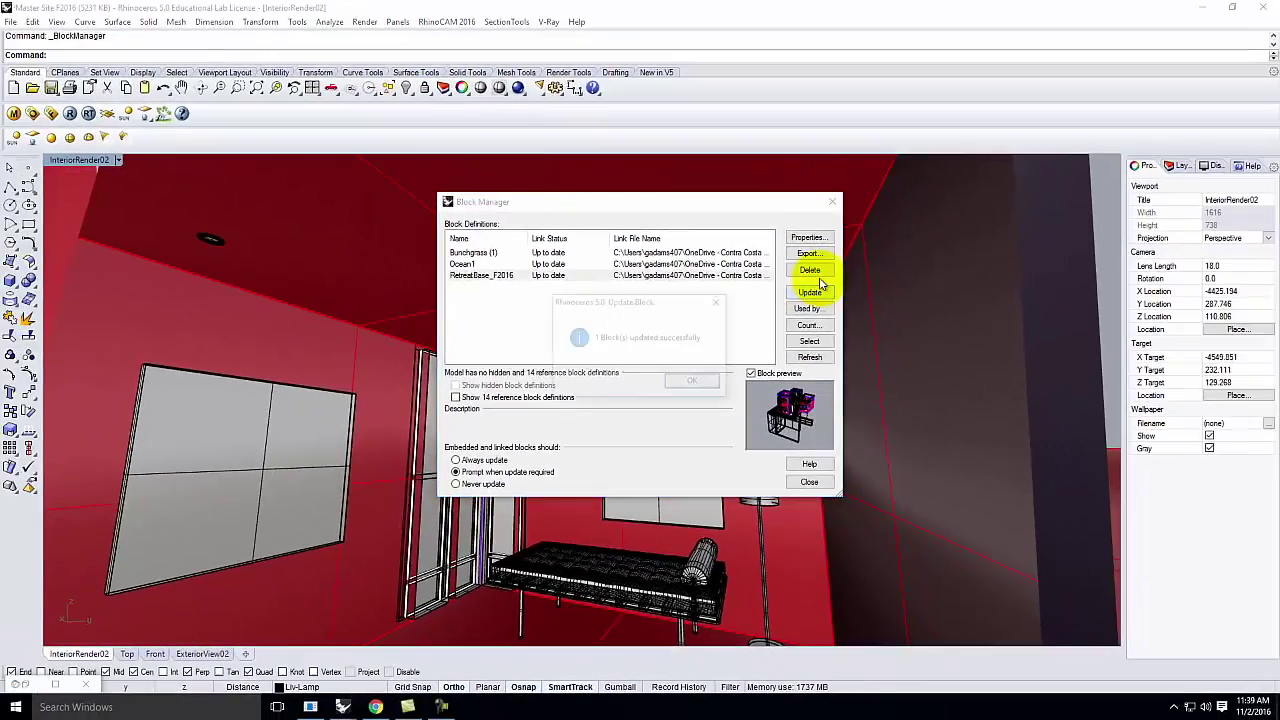
pyautogui.click(695, 383)
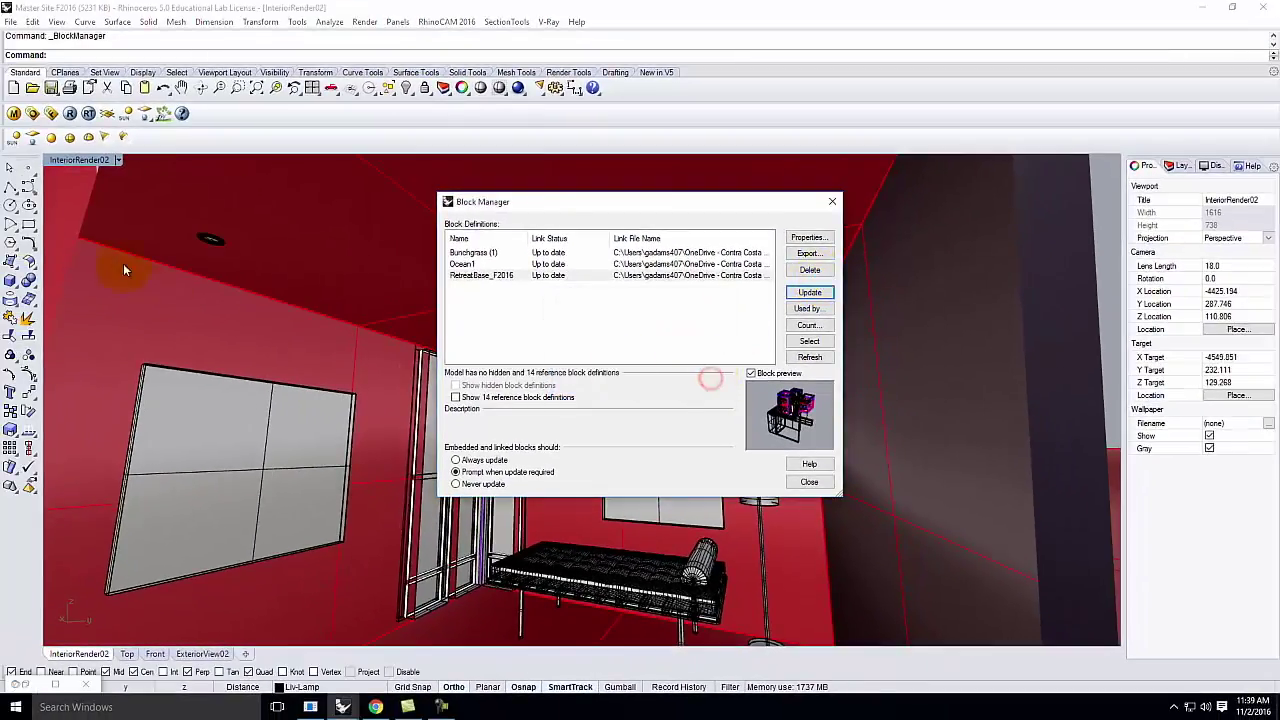
pyautogui.click(829, 203)
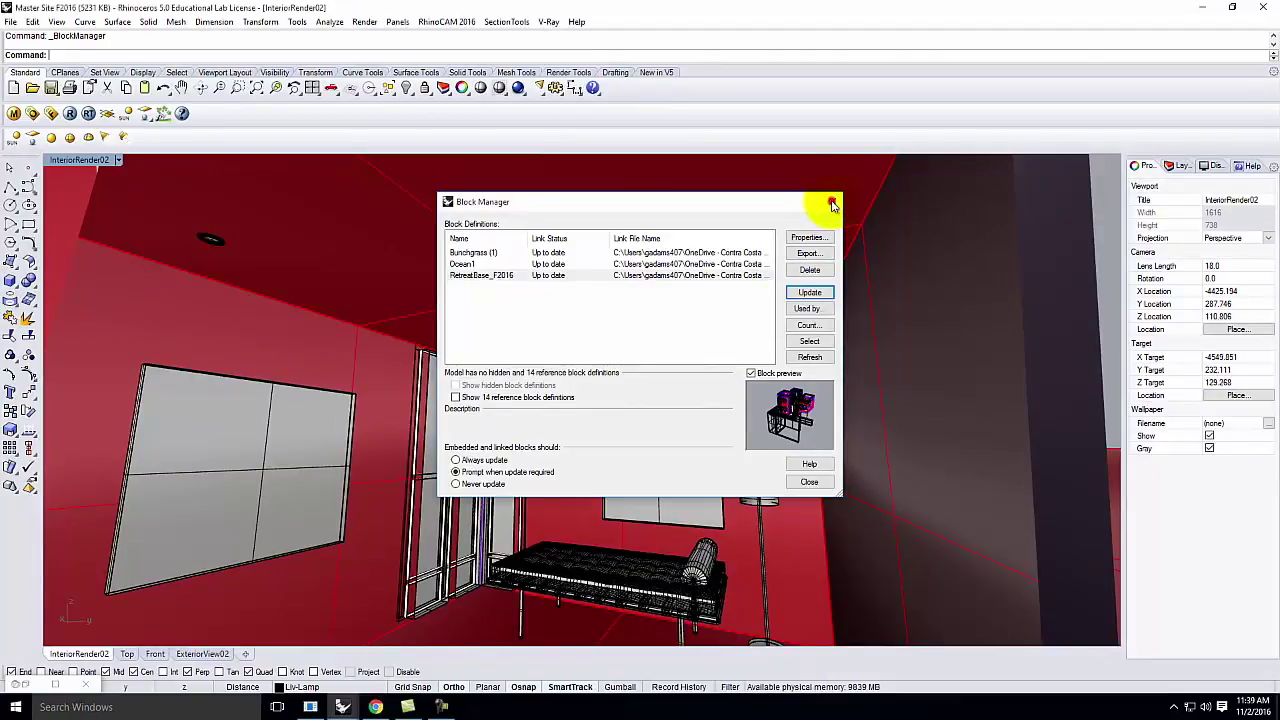
pyautogui.scroll(-10, 664, 297)
pyautogui.moveTo(664, 298); pyautogui.dragTo(870, 363, button='right')
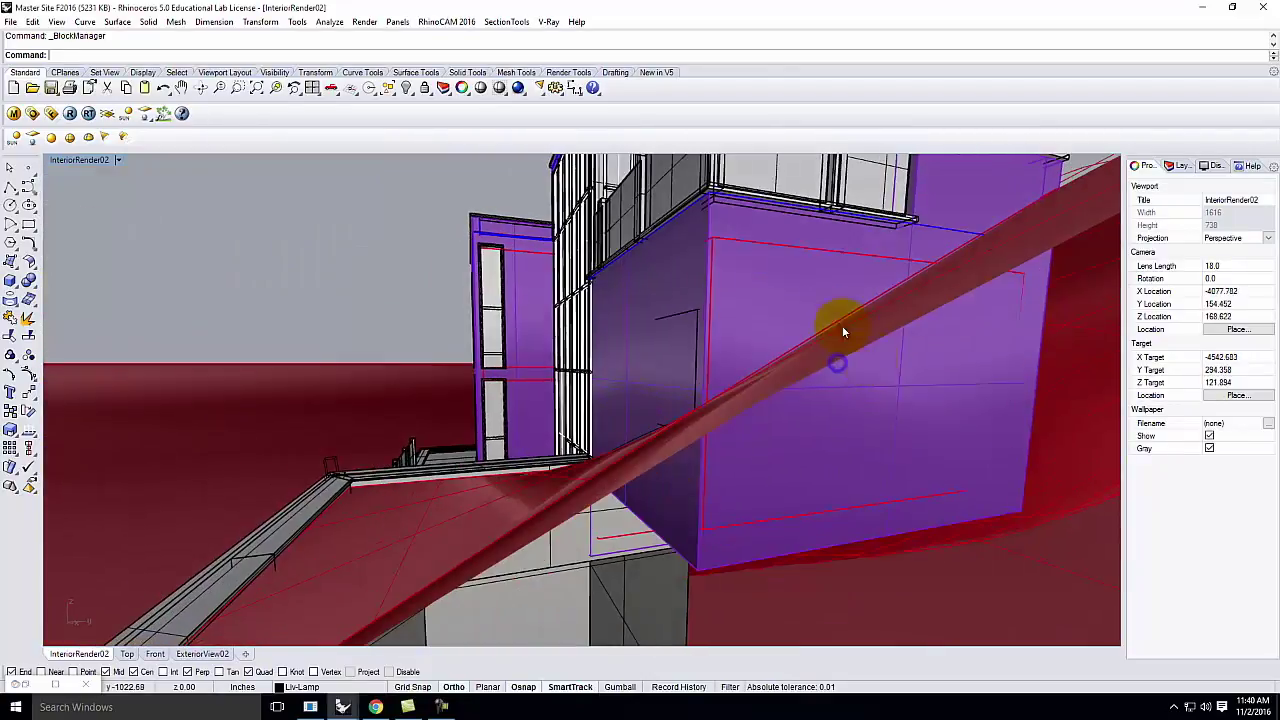
pyautogui.scroll(3, 822, 257)
pyautogui.click(826, 442)
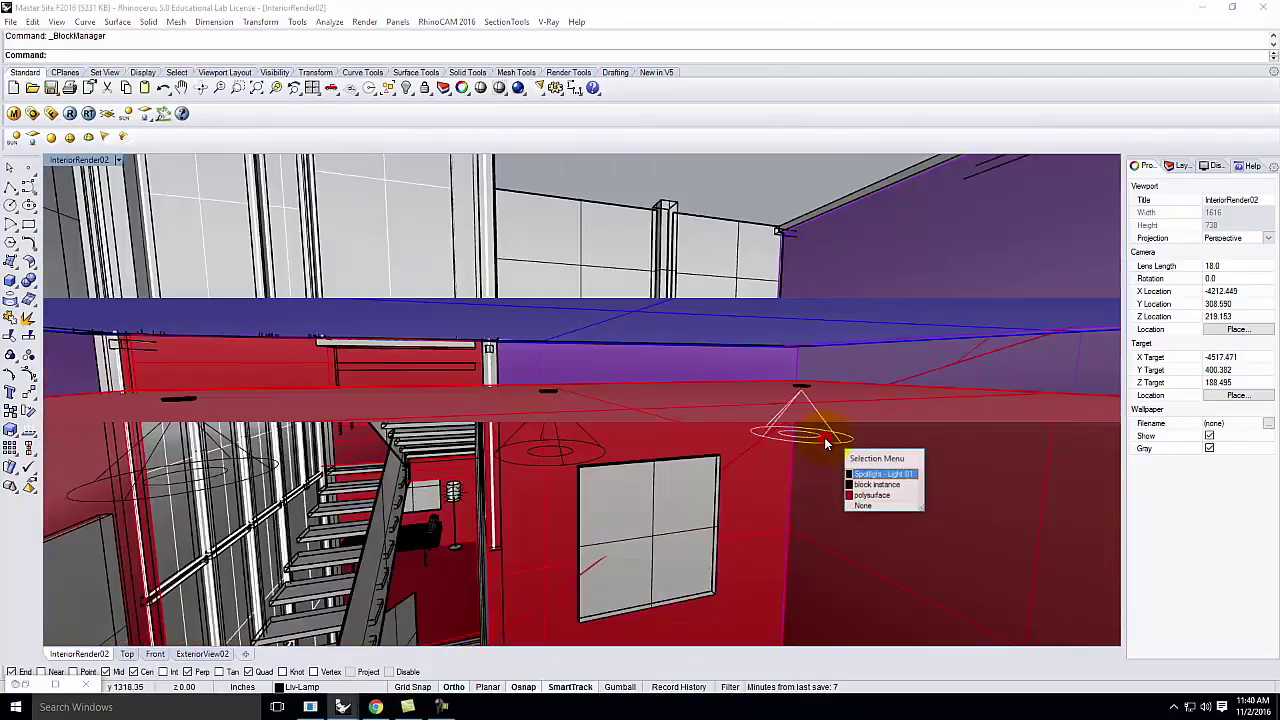
pyautogui.click(868, 472)
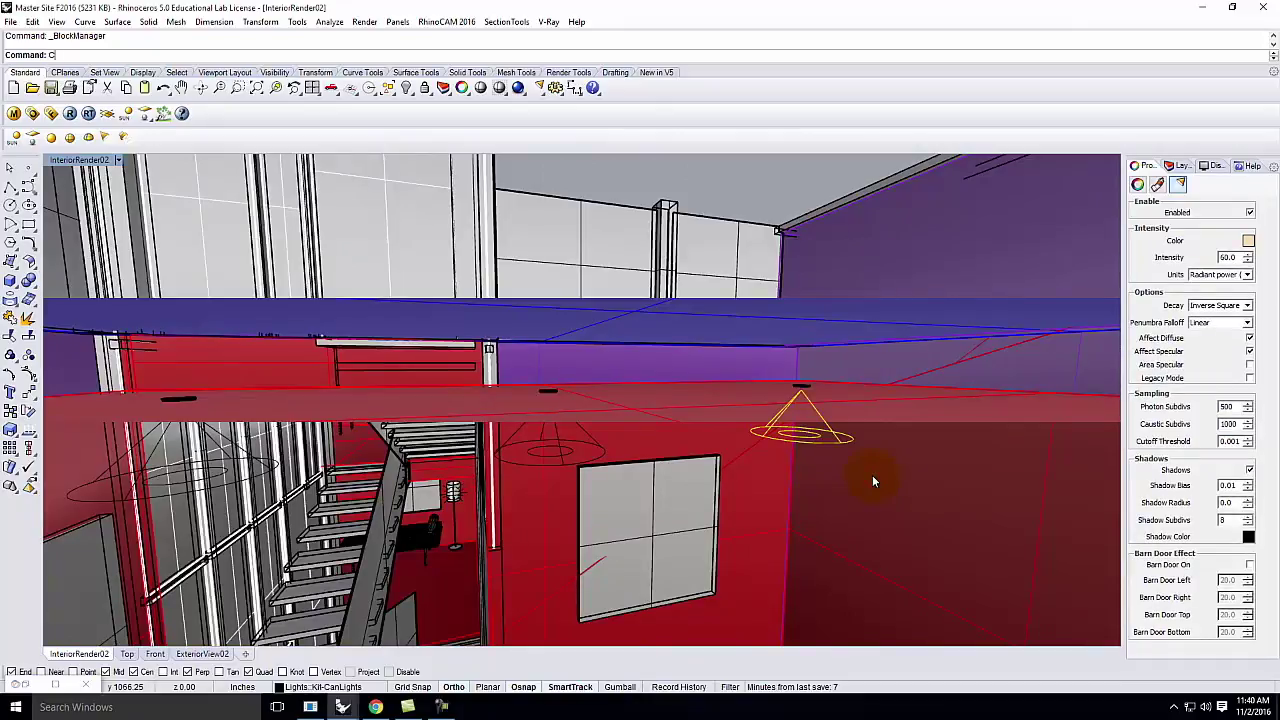
pyautogui.write('Copy')
pyautogui.press('Return')
pyautogui.press('Escape')
pyautogui.press('Escape')
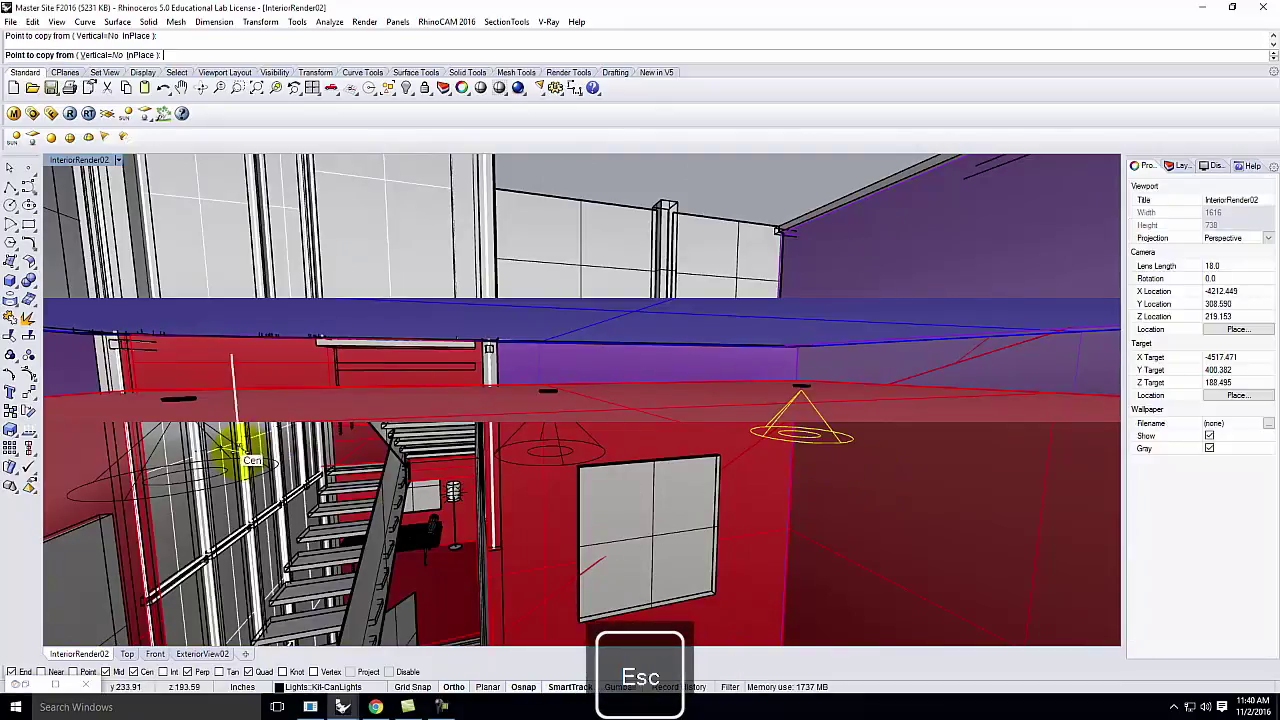
# Step: Copy the kitchen can light's spotlight to the living room can light in the window corner beside the daybed
pyautogui.click(230, 465)
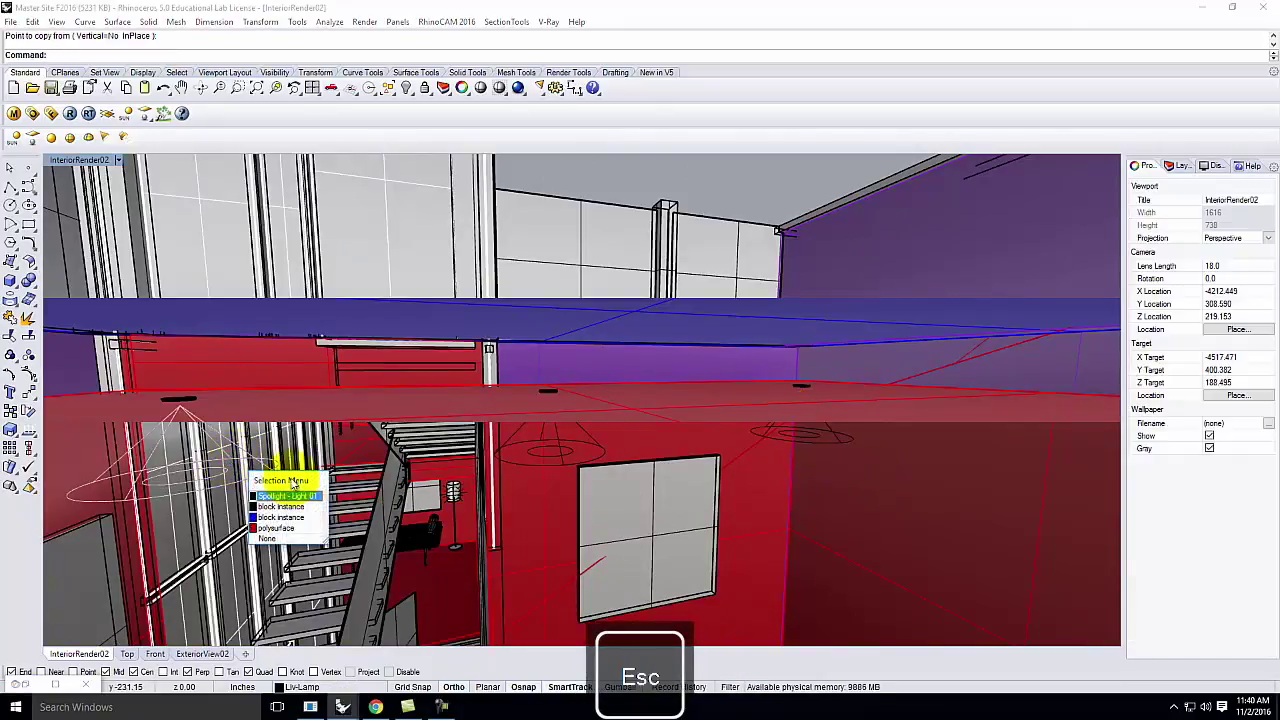
pyautogui.click(285, 497)
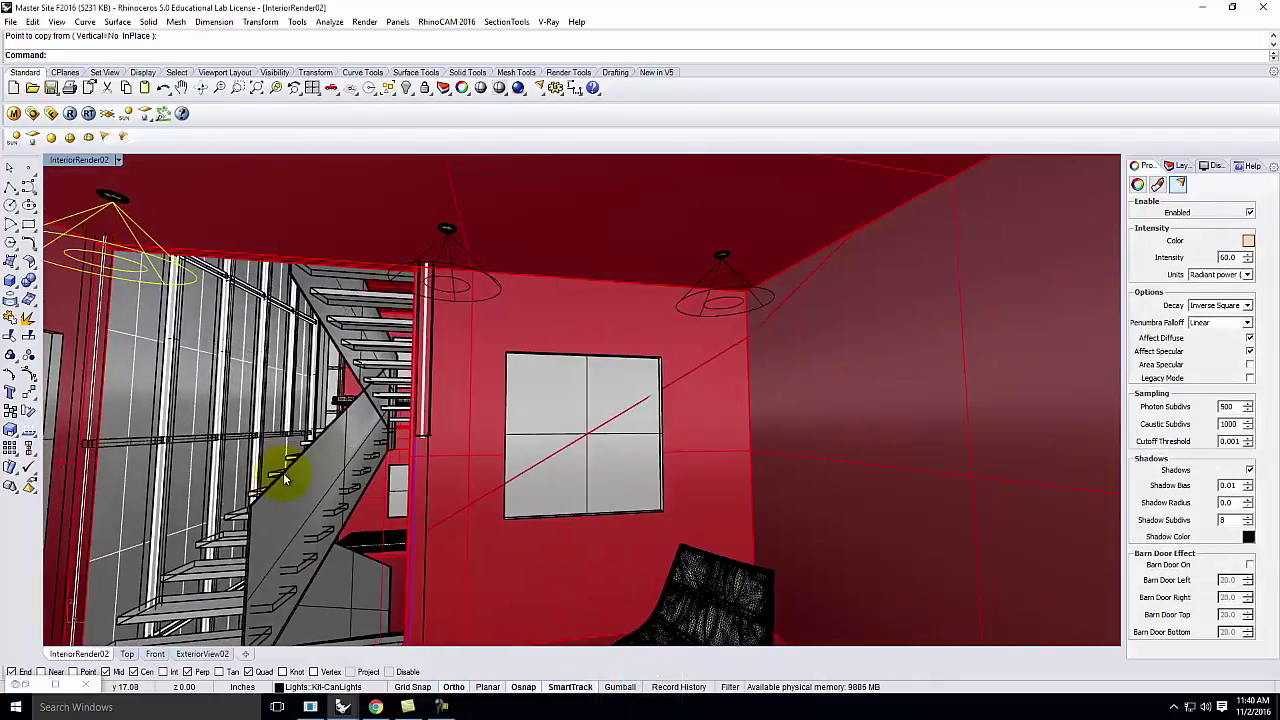
pyautogui.write('C')
pyautogui.press('Return')
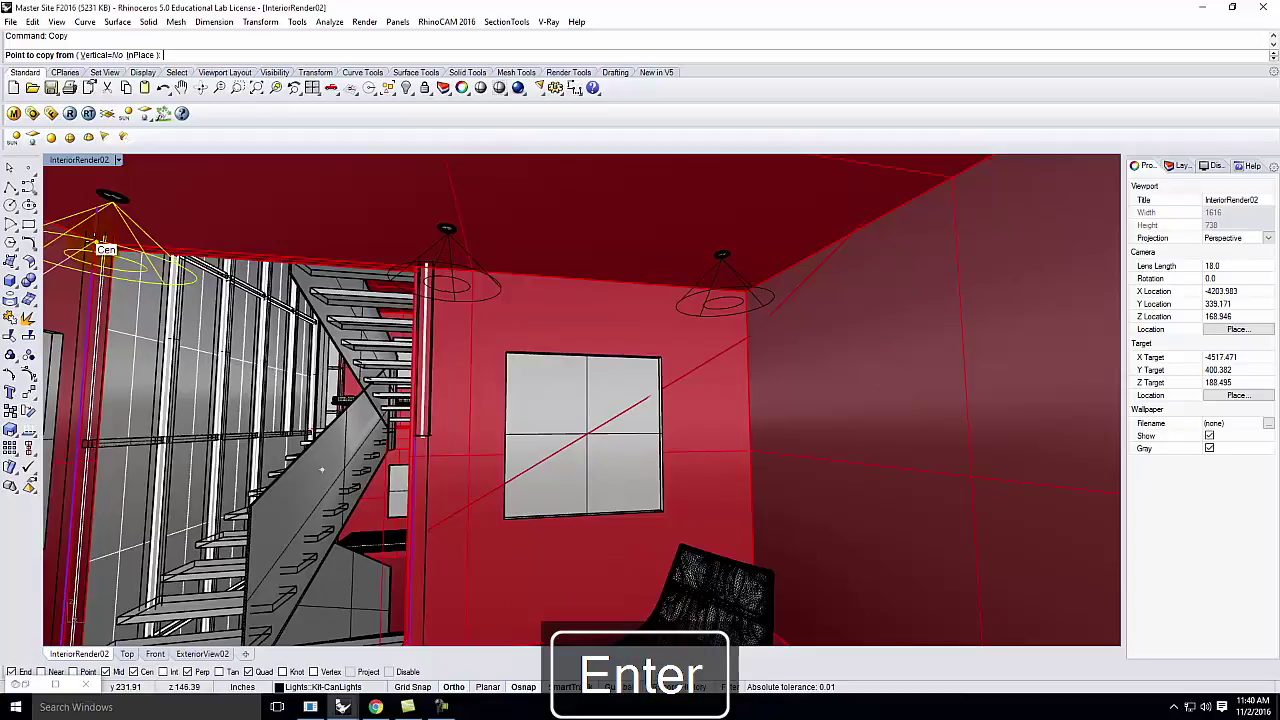
pyautogui.scroll(3, 97, 242)
pyautogui.scroll(-3, 97, 242)
pyautogui.moveTo(268, 326); pyautogui.dragTo(240, 338, button='right')
pyautogui.click(232, 323)
pyautogui.moveTo(240, 340); pyautogui.dragTo(285, 390, button='right')
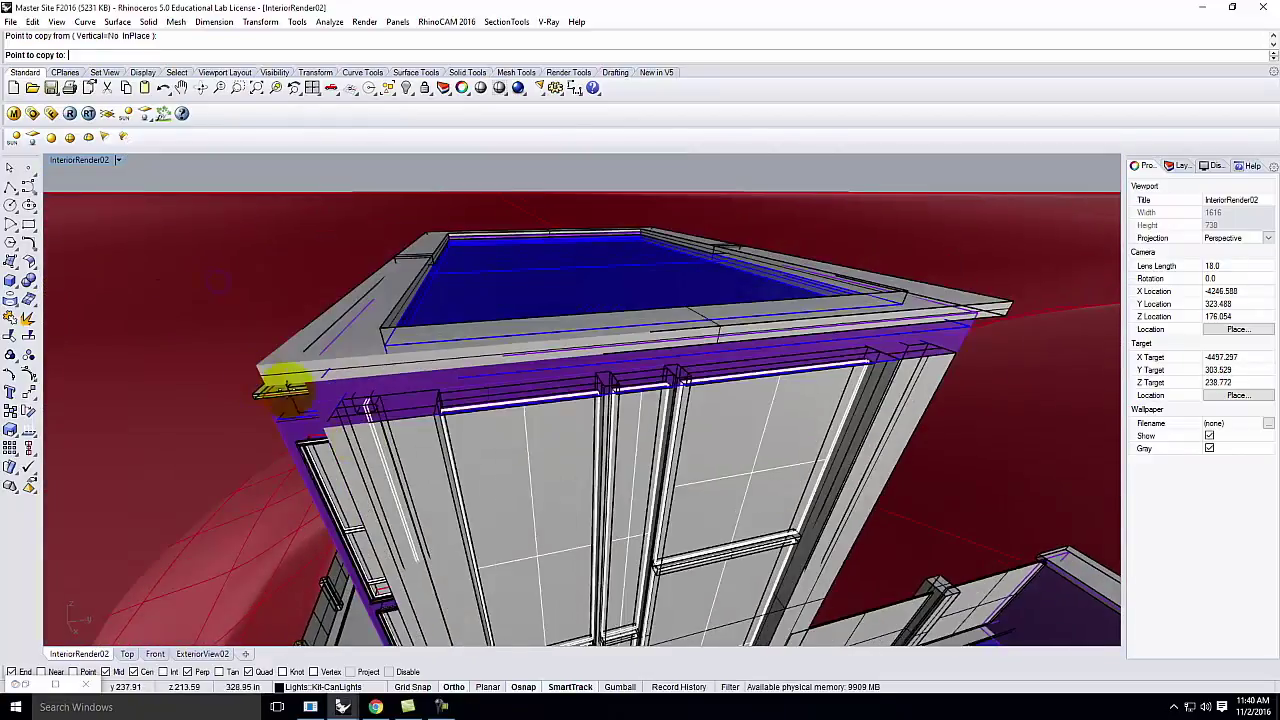
pyautogui.scroll(8, 471, 511)
pyautogui.moveTo(574, 512); pyautogui.dragTo(433, 506, button='right')
pyautogui.scroll(12, 595, 188)
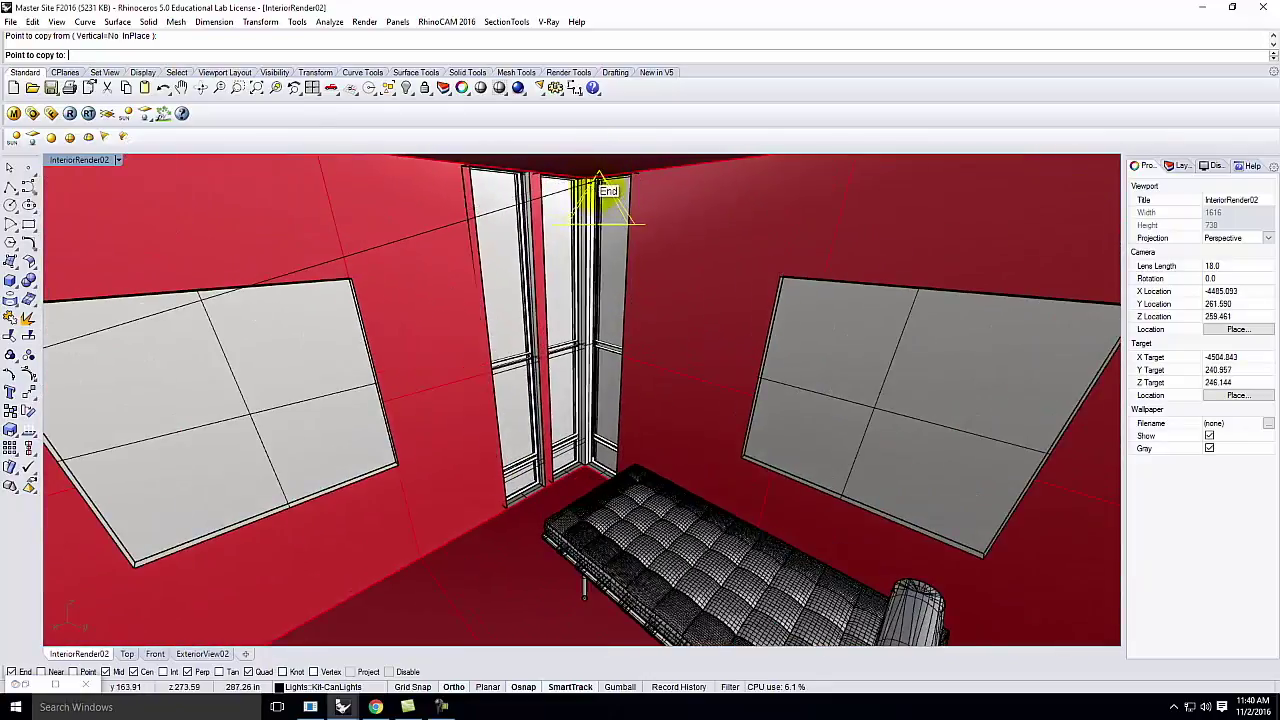
pyautogui.scroll(6, 595, 187)
pyautogui.moveTo(594, 186); pyautogui.dragTo(594, 213, button='right')
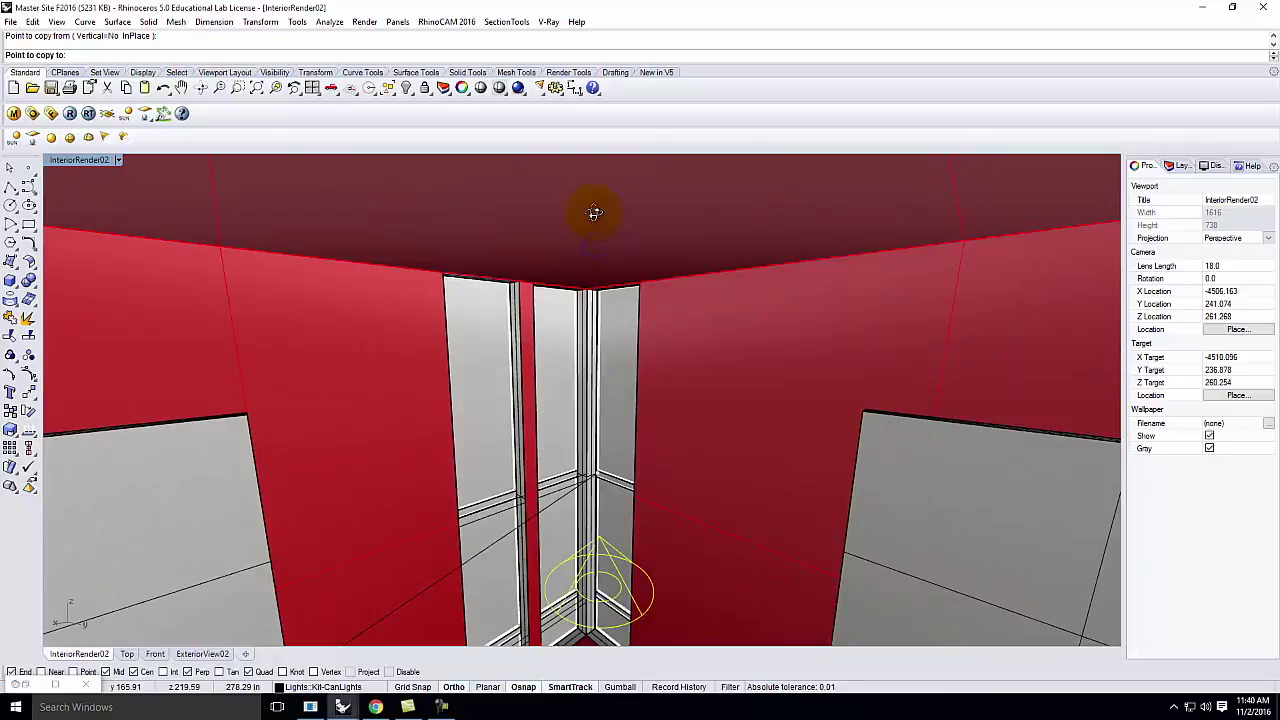
pyautogui.scroll(-10, 584, 283)
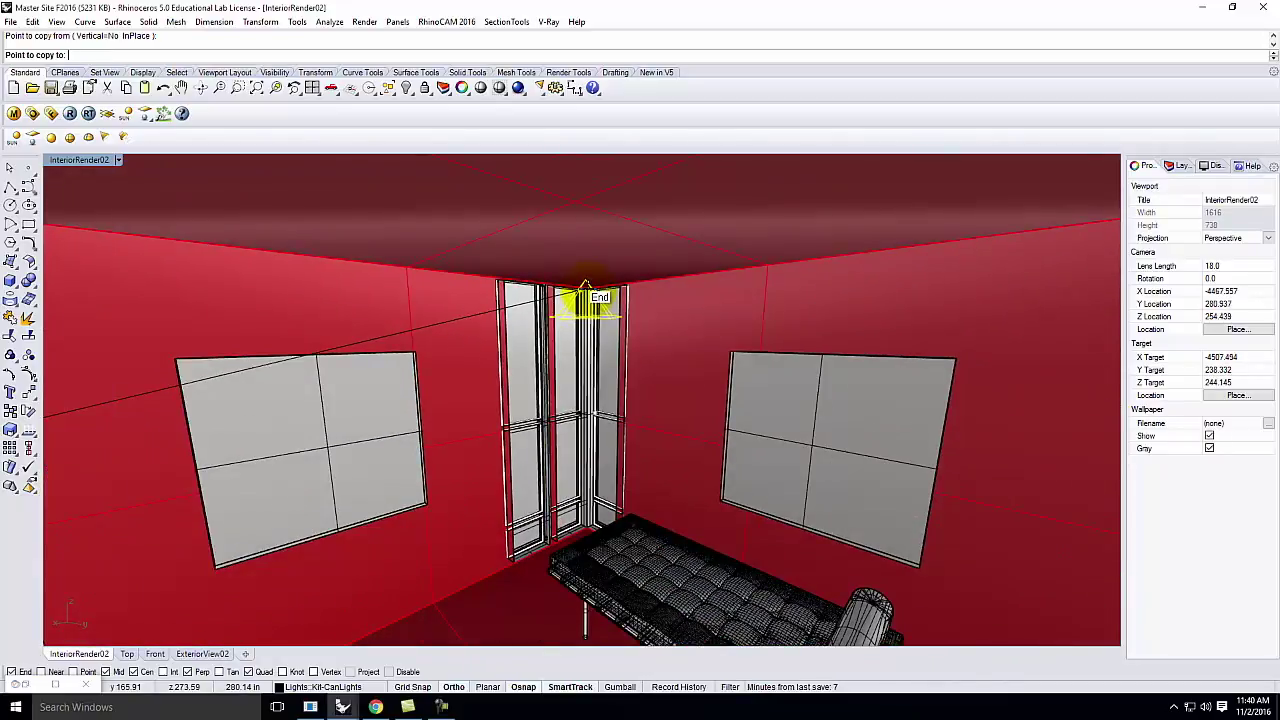
pyautogui.scroll(-6, 586, 287)
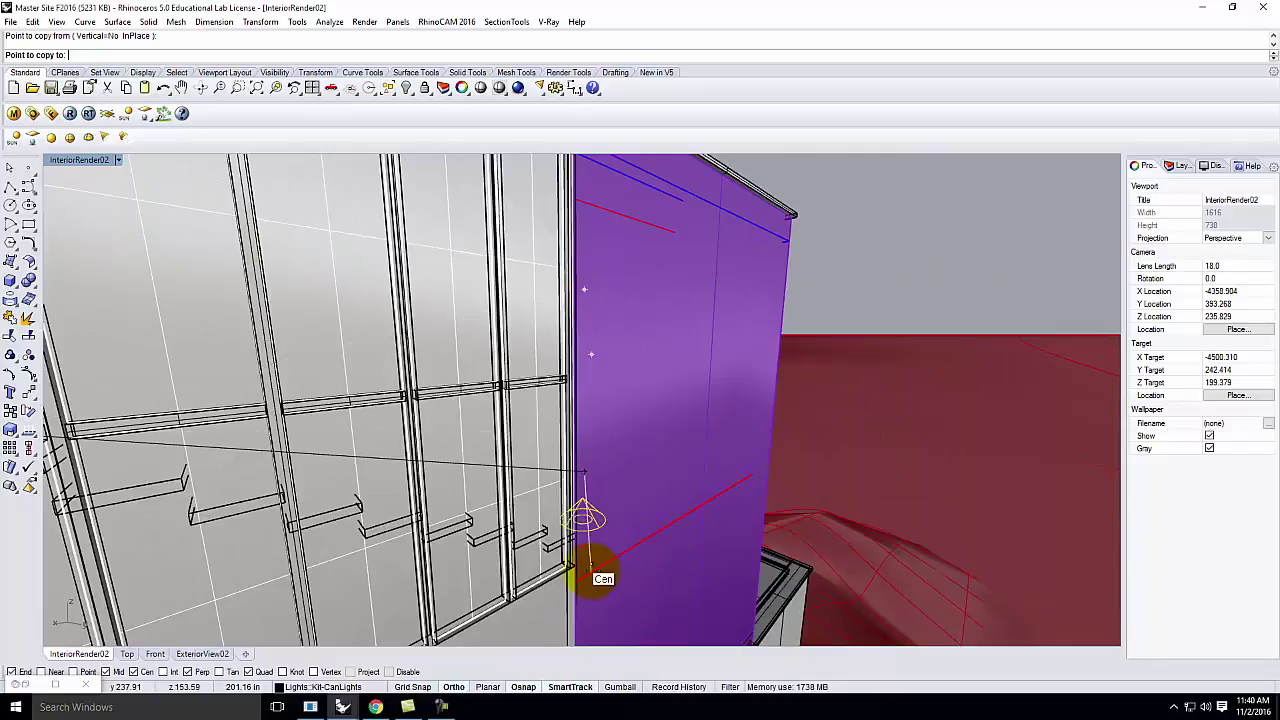
pyautogui.scroll(-3, 601, 573)
pyautogui.scroll(10, 603, 578)
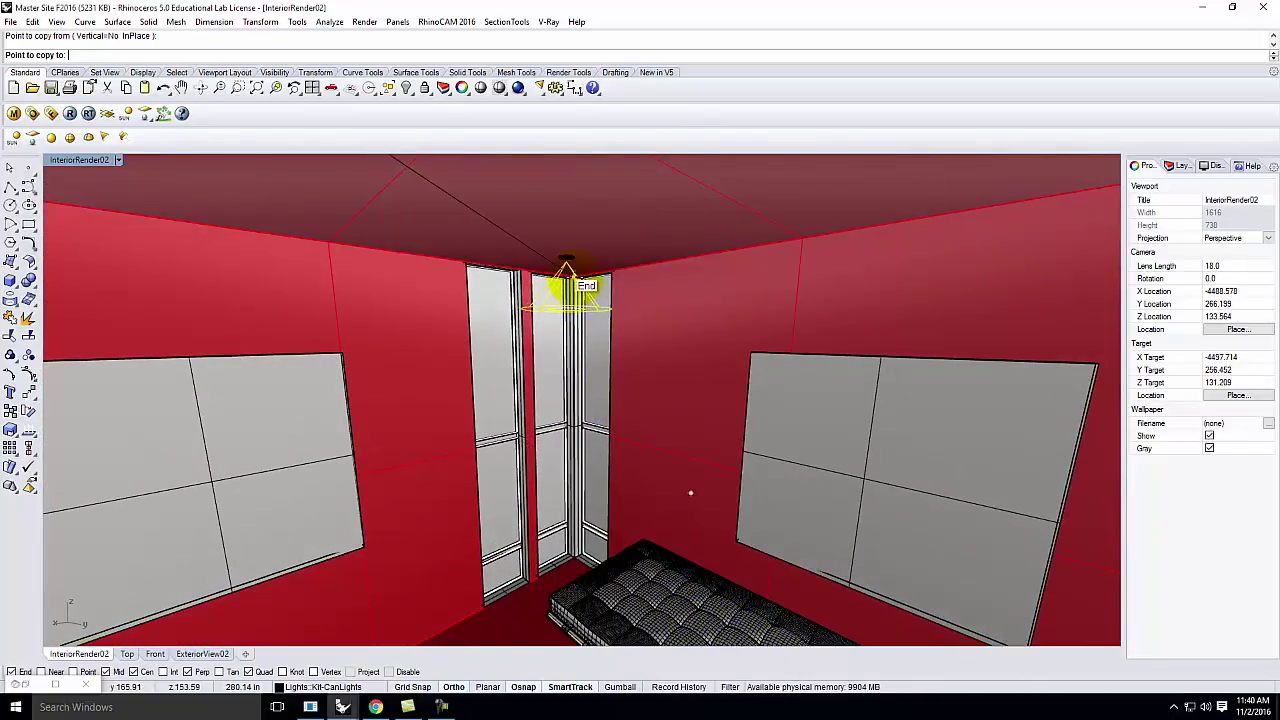
pyautogui.press('Escape')
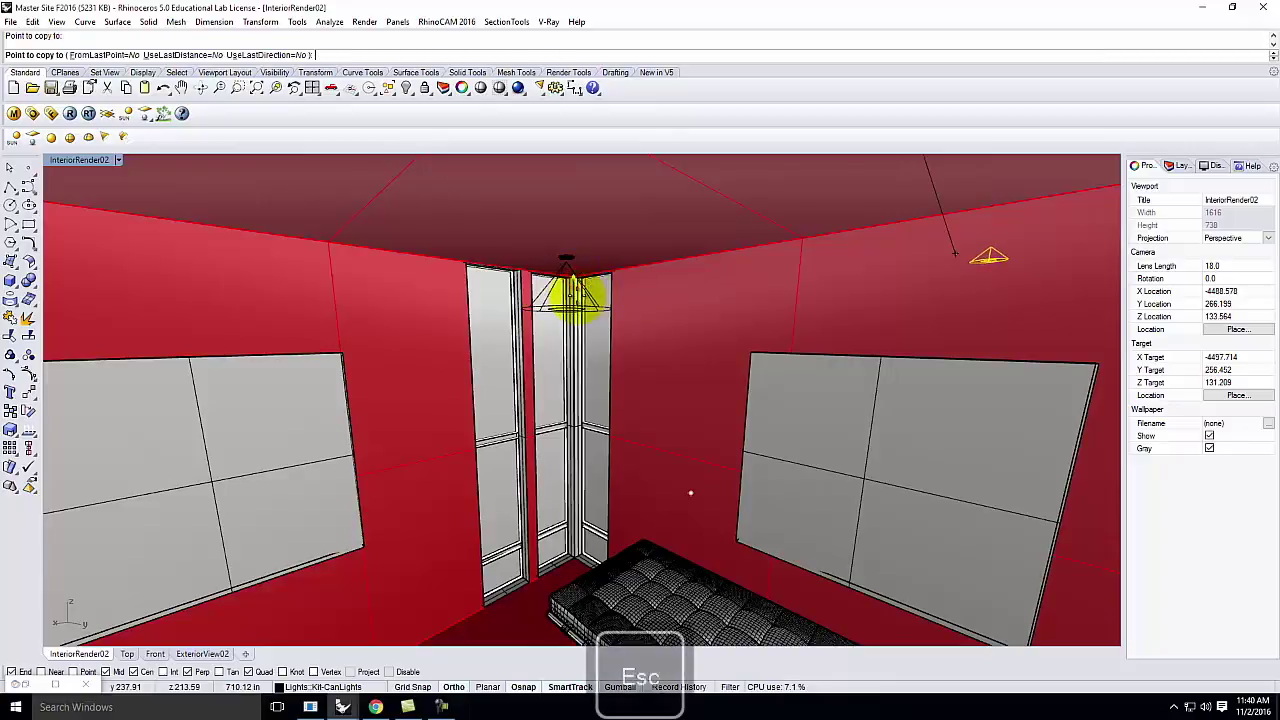
pyautogui.click(562, 259)
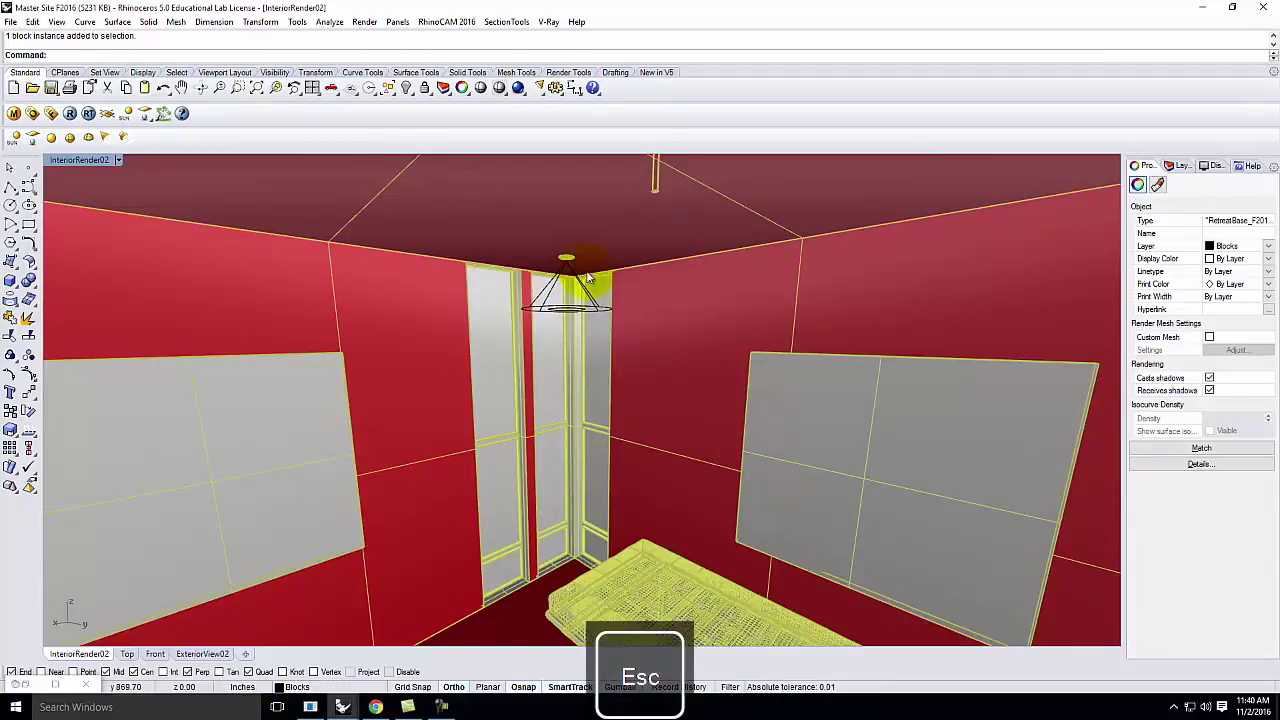
pyautogui.moveTo(594, 392); pyautogui.dragTo(597, 386, button='right')
pyautogui.write('z')
pyautogui.press('Return')
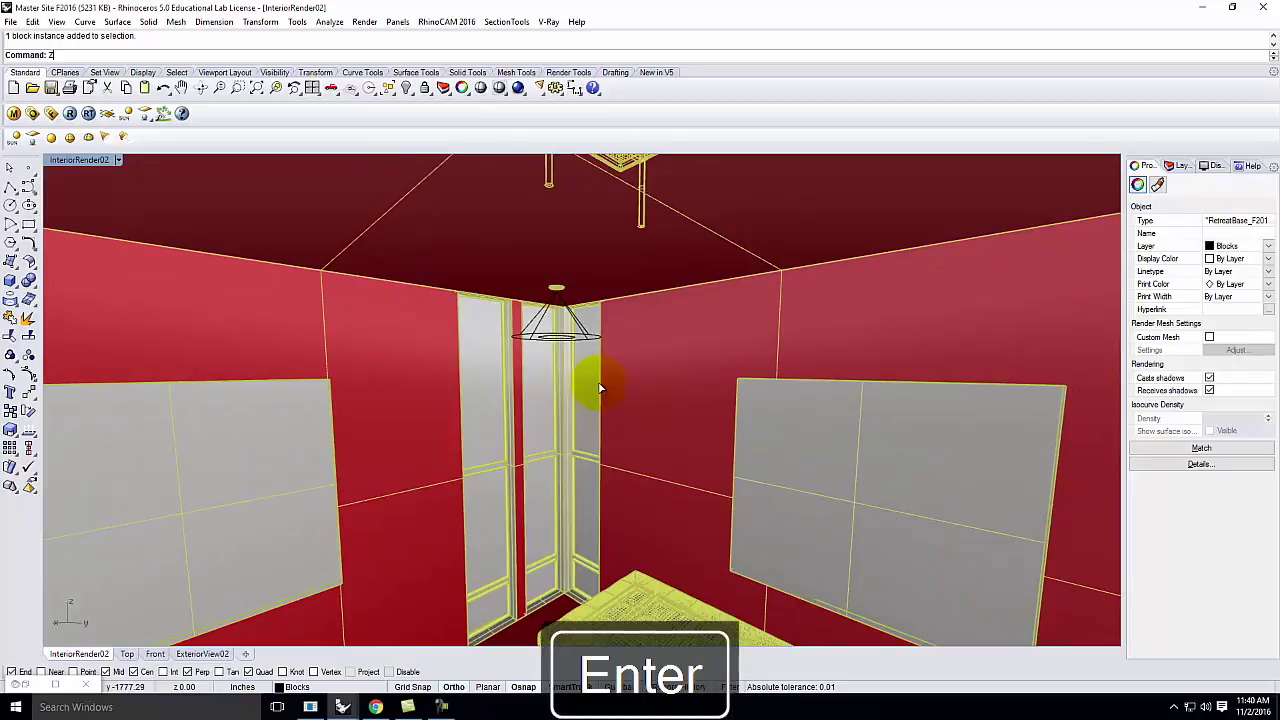
pyautogui.write('s')
pyautogui.press('Return')
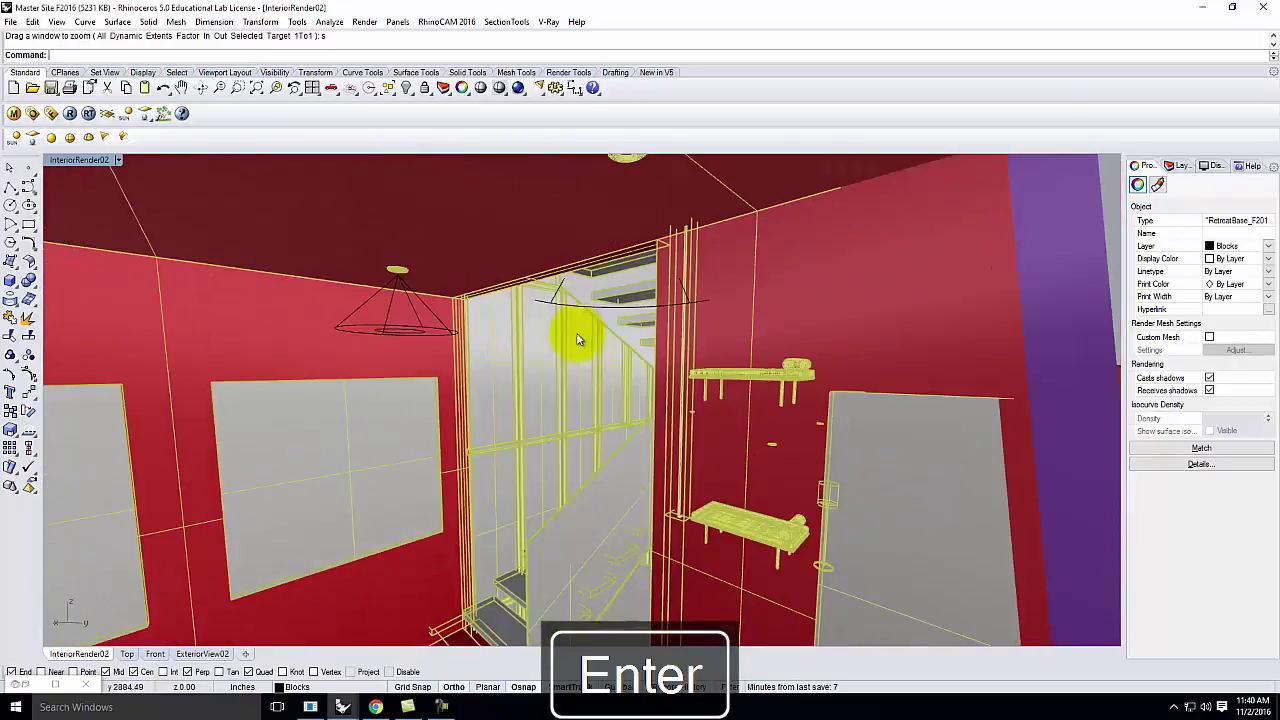
pyautogui.press('Escape')
# Step: Mirror the living room's copied spotlight across the room's horizontal centerline in the Top view, keeping the original
pyautogui.moveTo(607, 412); pyautogui.dragTo(747, 417, button='right')
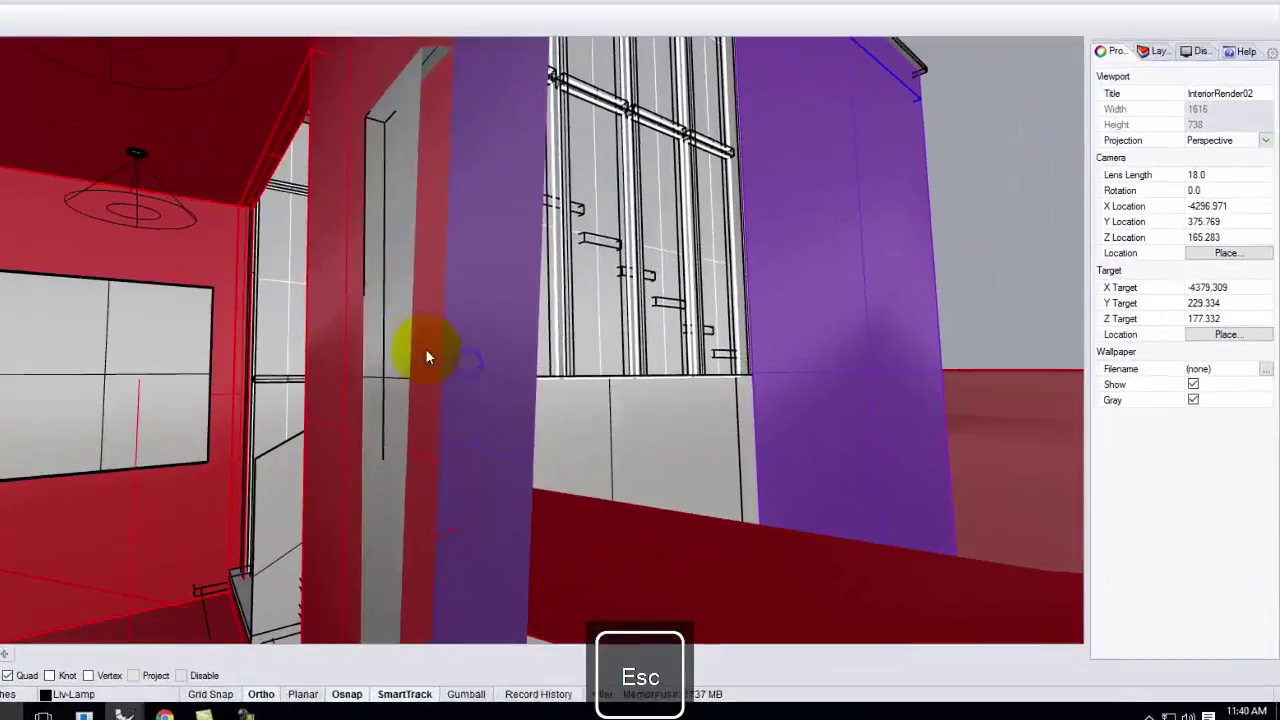
pyautogui.moveTo(575, 447); pyautogui.dragTo(587, 557, button='right')
pyautogui.moveTo(818, 590); pyautogui.dragTo(808, 560, button='right')
pyautogui.click(808, 557)
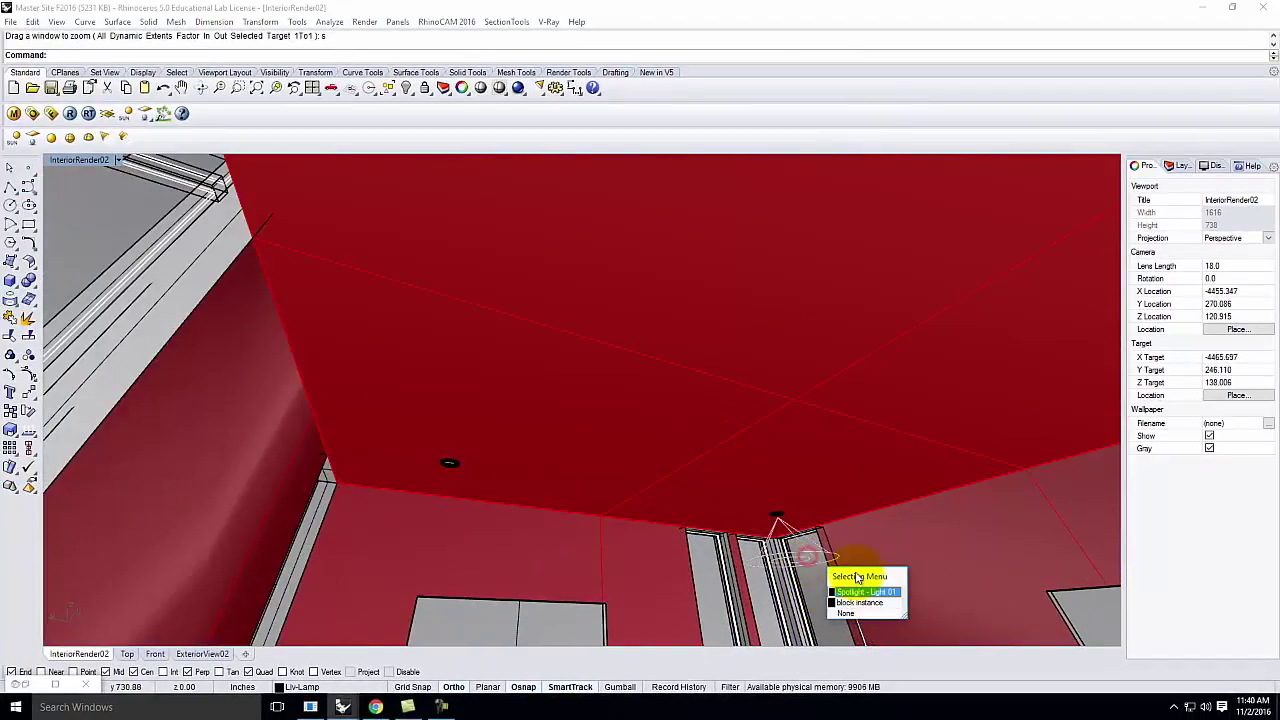
pyautogui.click(866, 593)
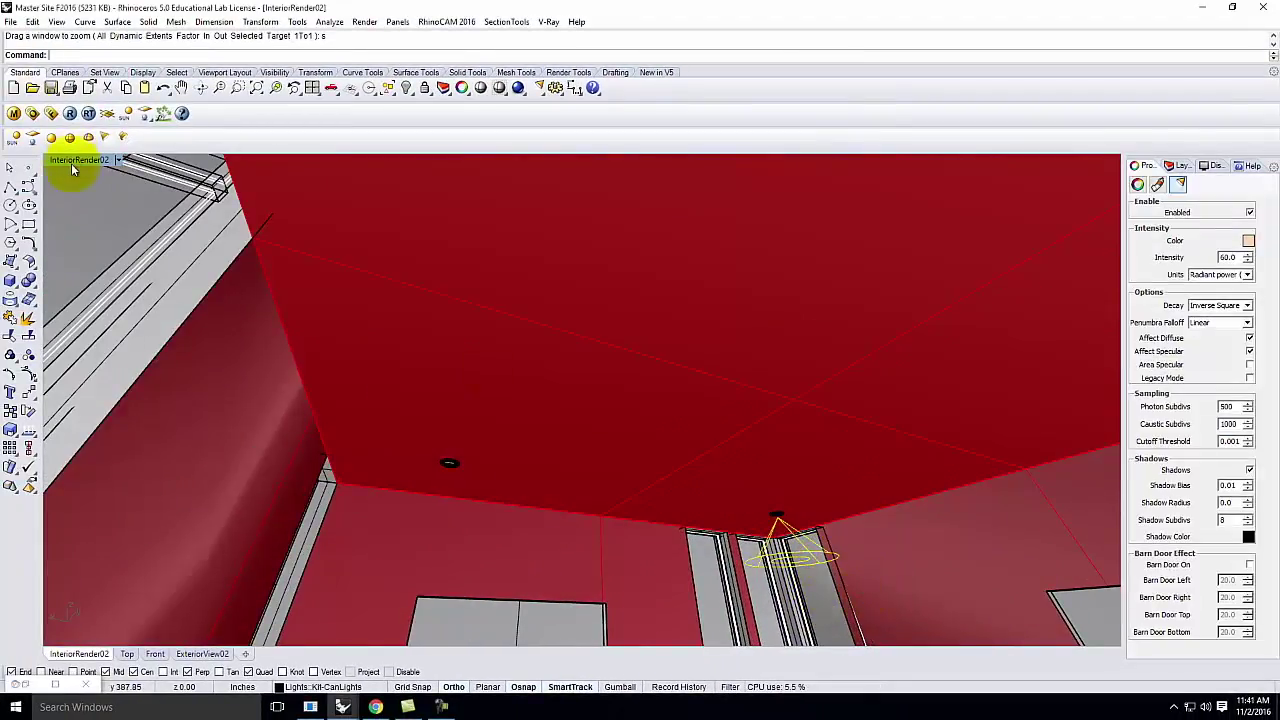
pyautogui.doubleClick(77, 162)
pyautogui.scroll(-6, 236, 234)
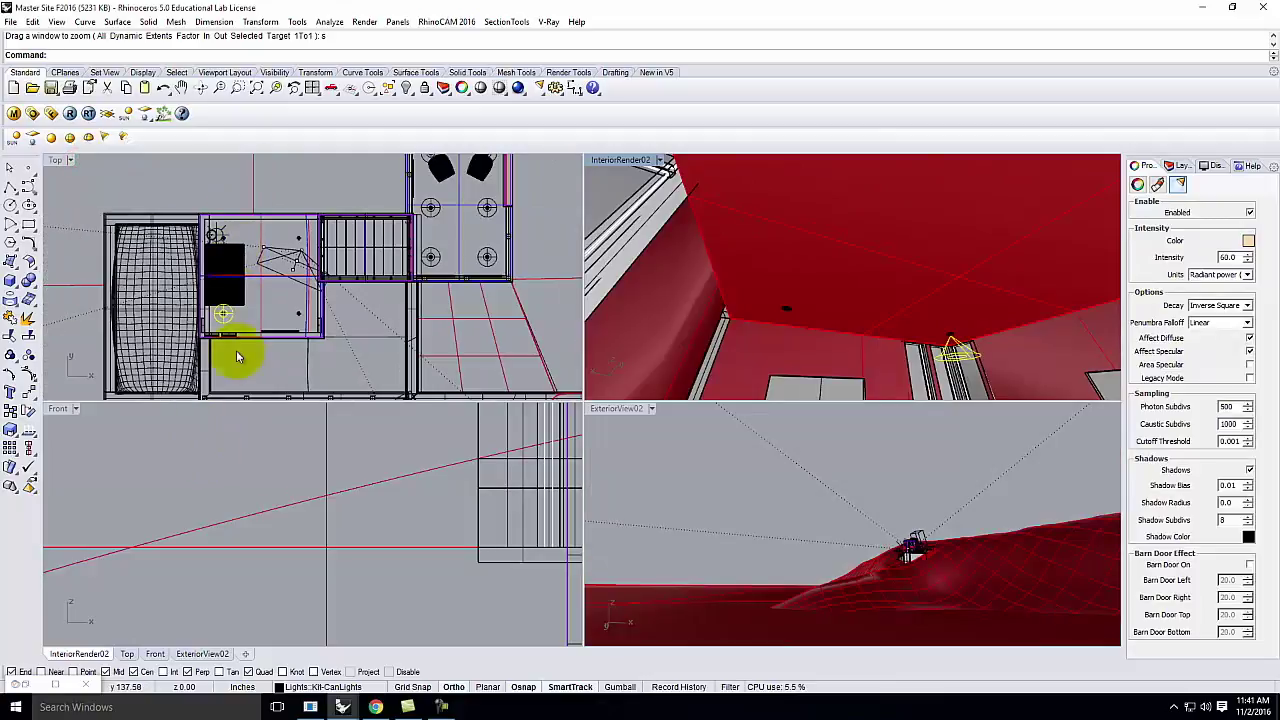
pyautogui.scroll(6, 240, 355)
pyautogui.scroll(-4, 290, 368)
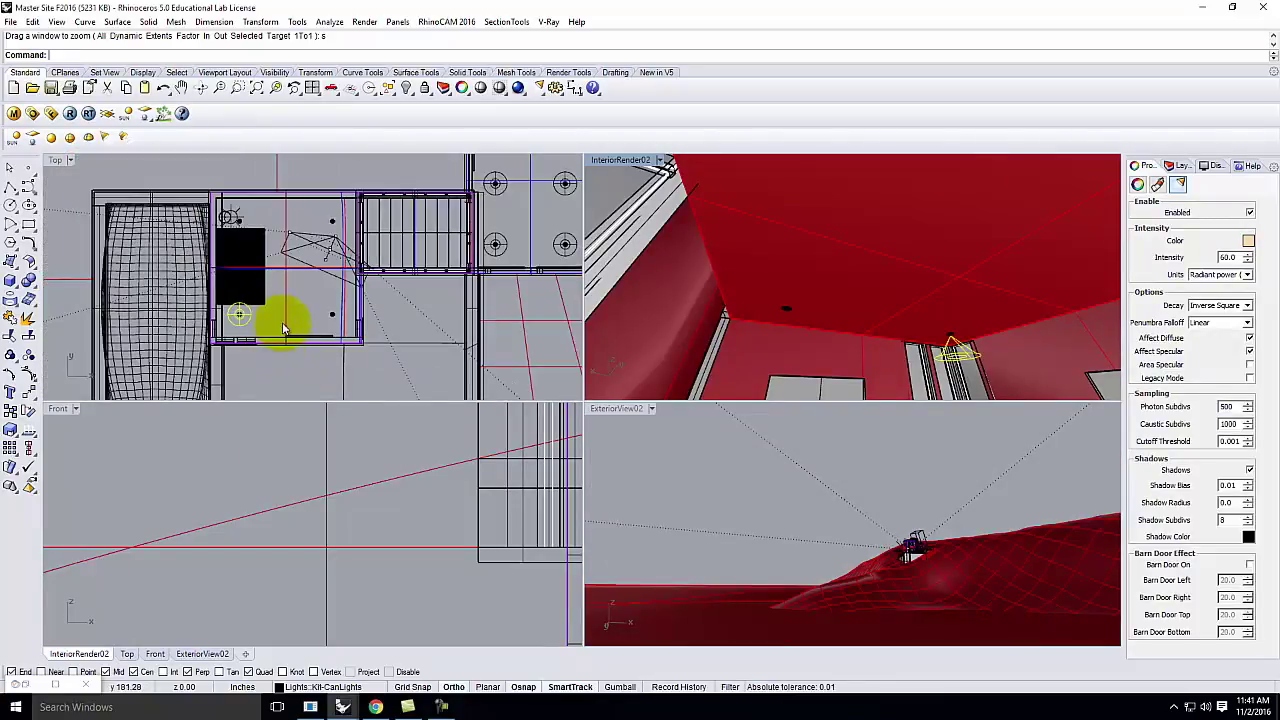
pyautogui.write('mirror')
pyautogui.press('Return')
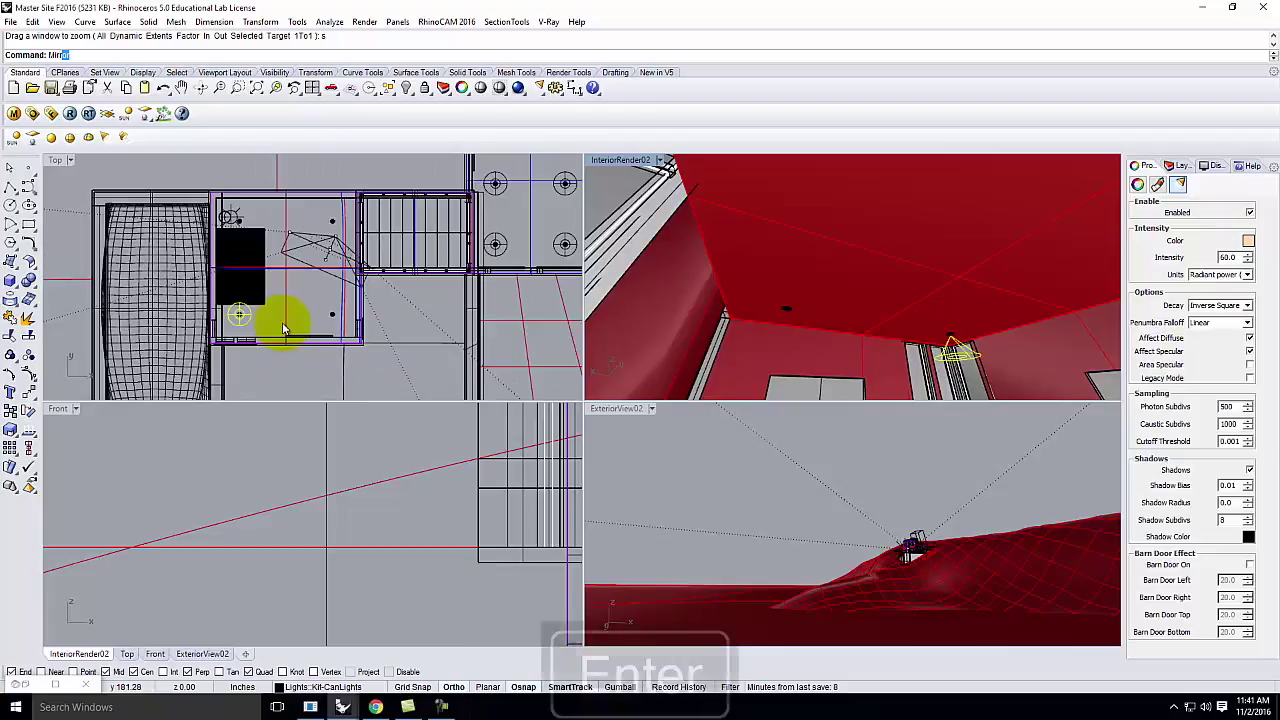
pyautogui.scroll(1, 243, 222)
pyautogui.scroll(3, 238, 242)
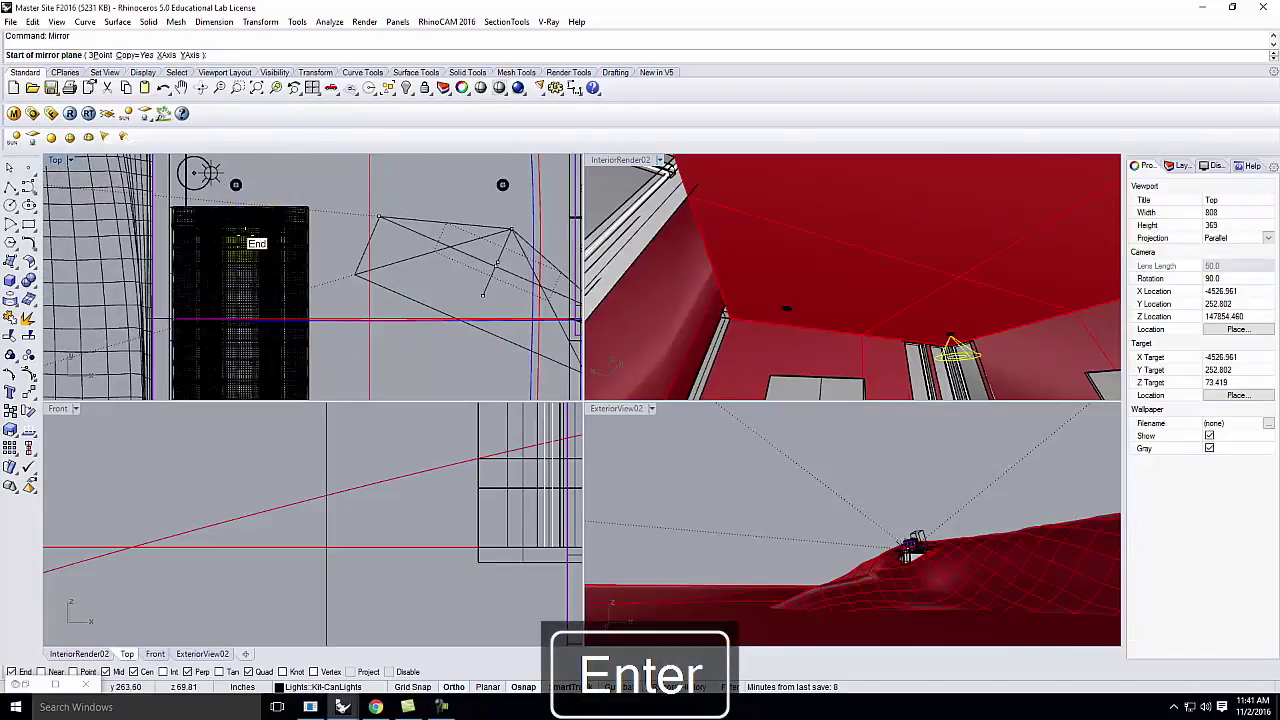
pyautogui.click(158, 320)
pyautogui.scroll(-1, 170, 320)
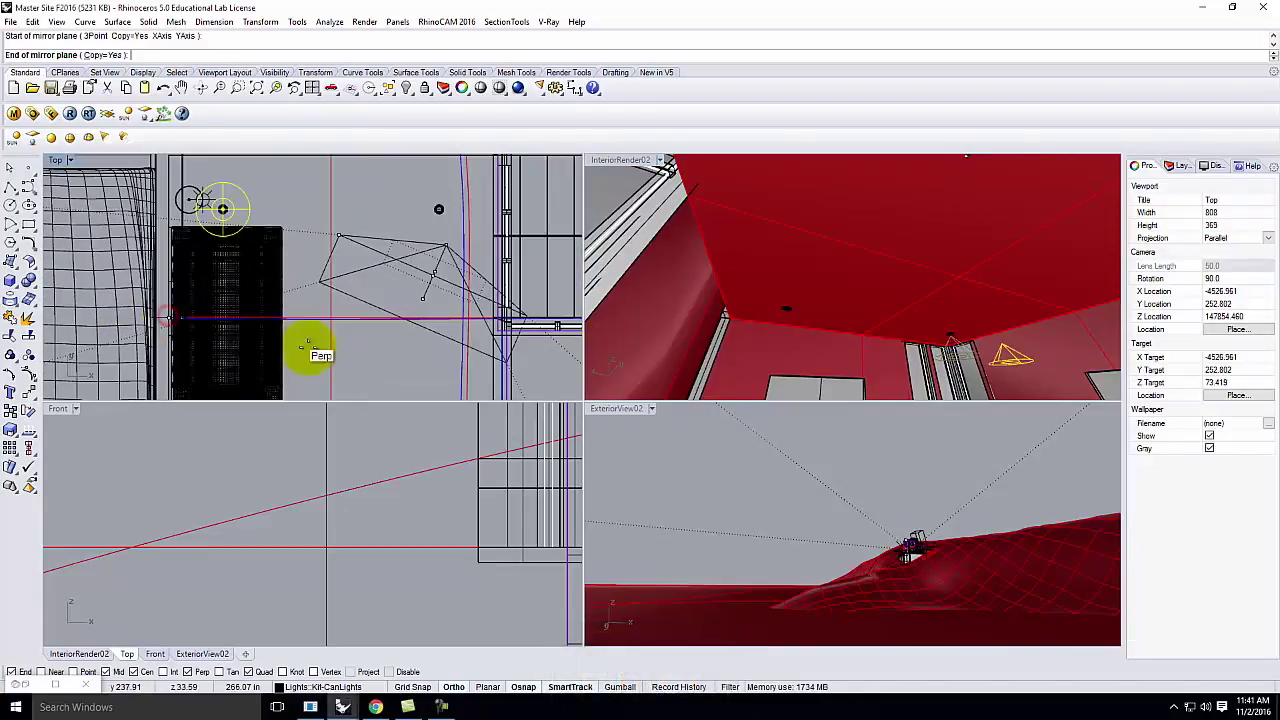
pyautogui.click(346, 343)
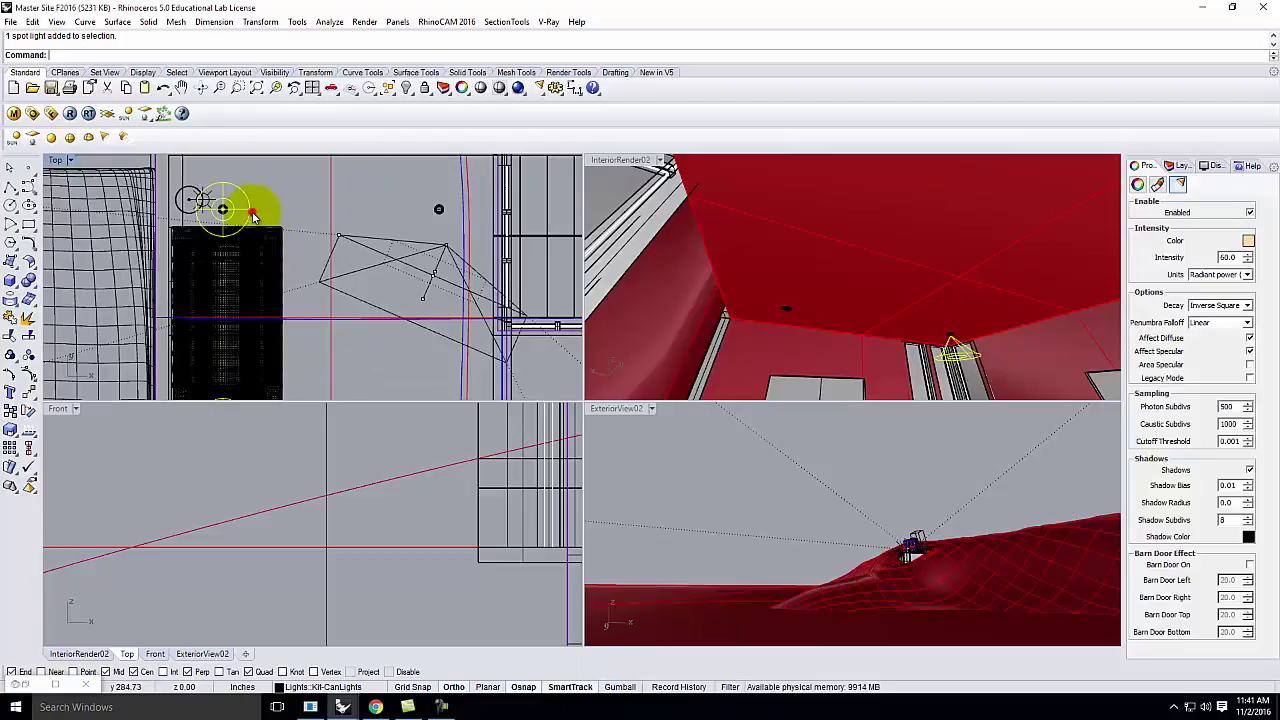
# Step: Mirror the living room's spotlight pair across the room's vertical centerline in the Top view, keeping the originals
pyautogui.press('Return')
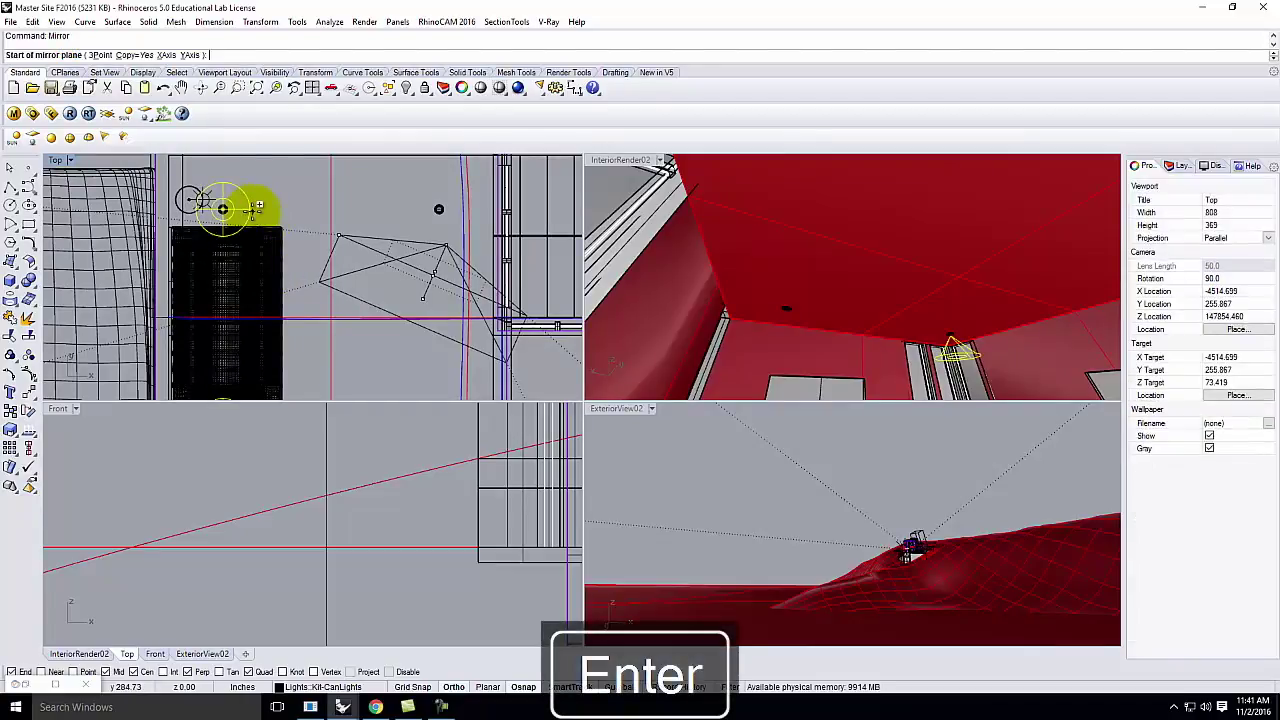
pyautogui.scroll(-1, 316, 183)
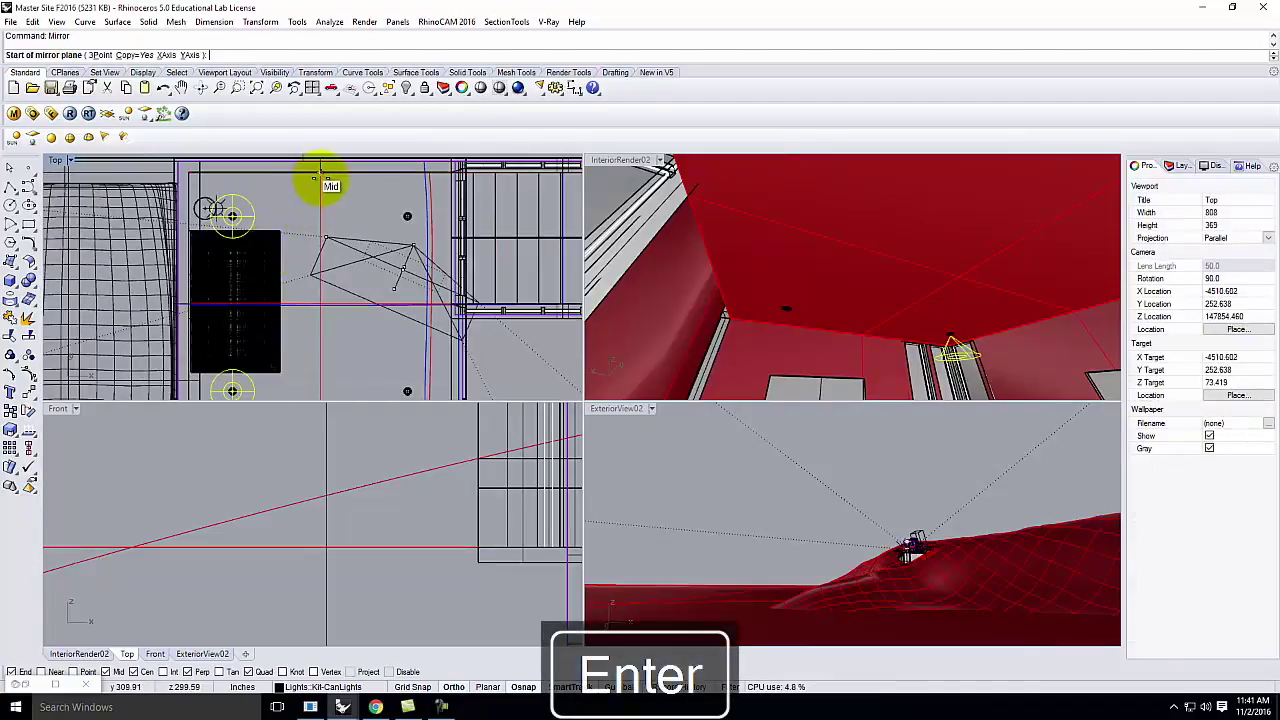
pyautogui.click(318, 182)
pyautogui.click(360, 337)
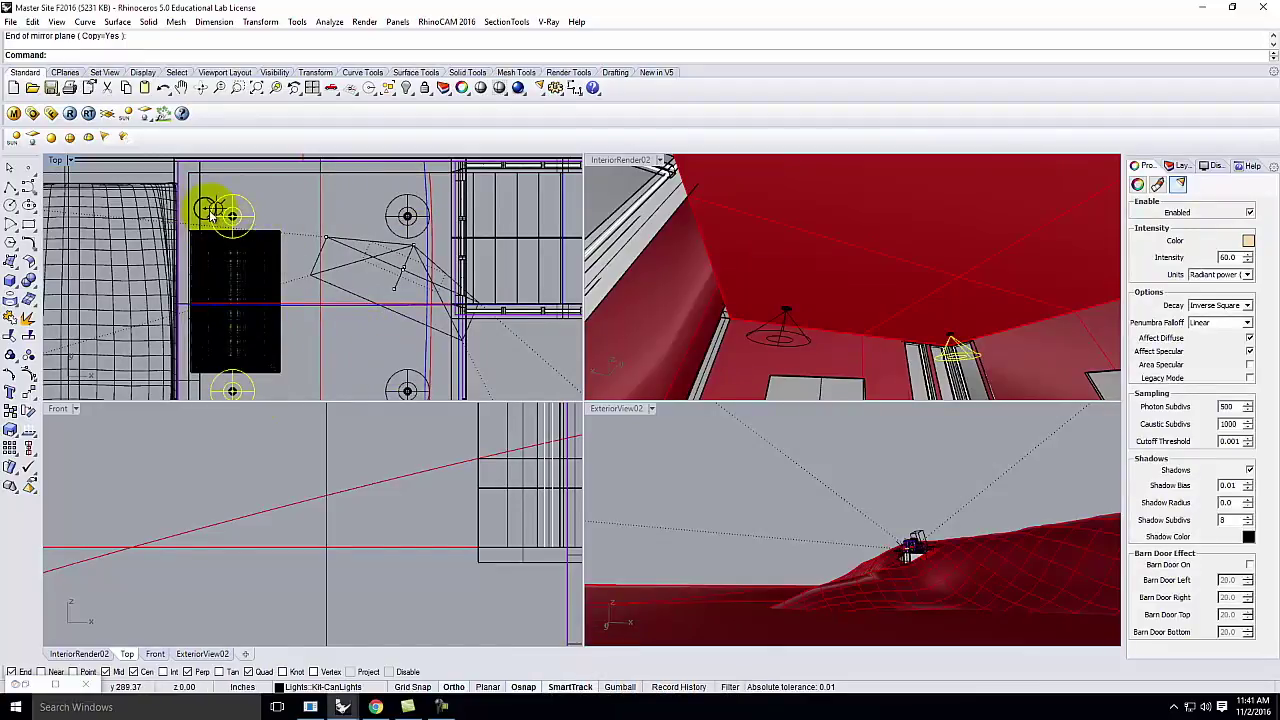
# Step: Move the living room's point light 8 inches in the Top view onto the center of the floor lamp, then clear the selection
pyautogui.scroll(4, 211, 207)
pyautogui.click(245, 210)
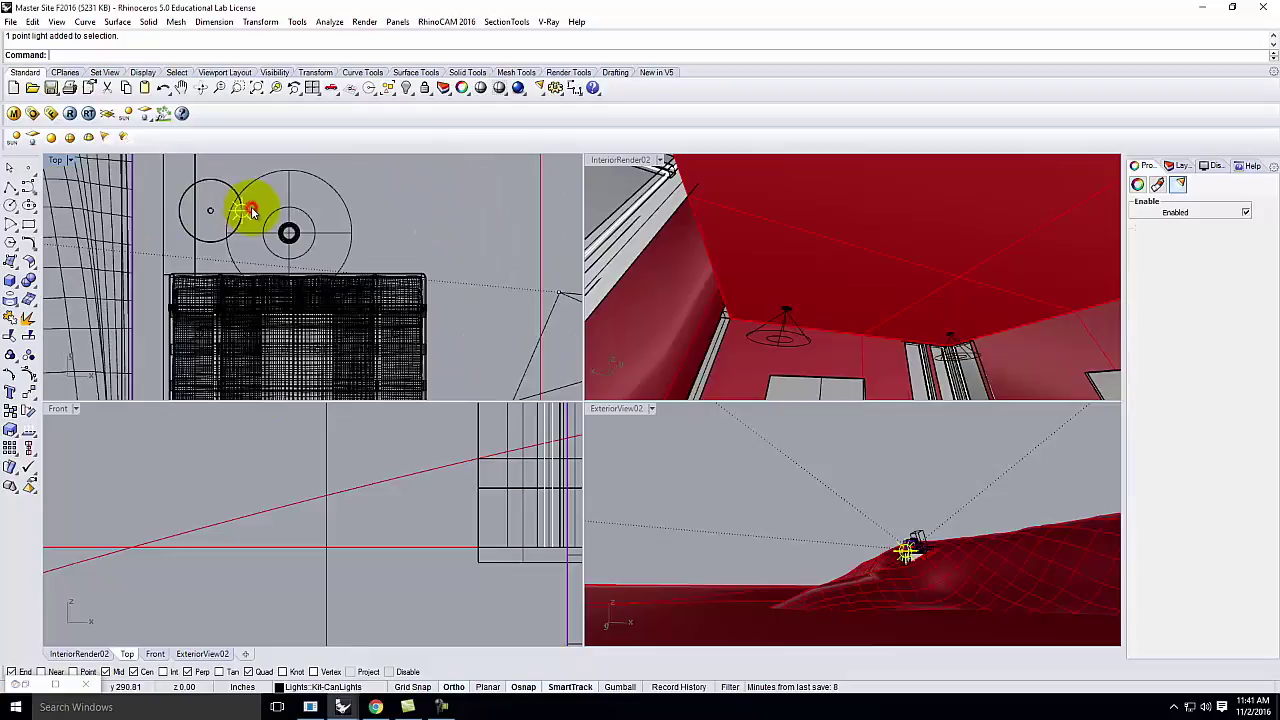
pyautogui.write('m')
pyautogui.press('Return')
pyautogui.click(324, 230)
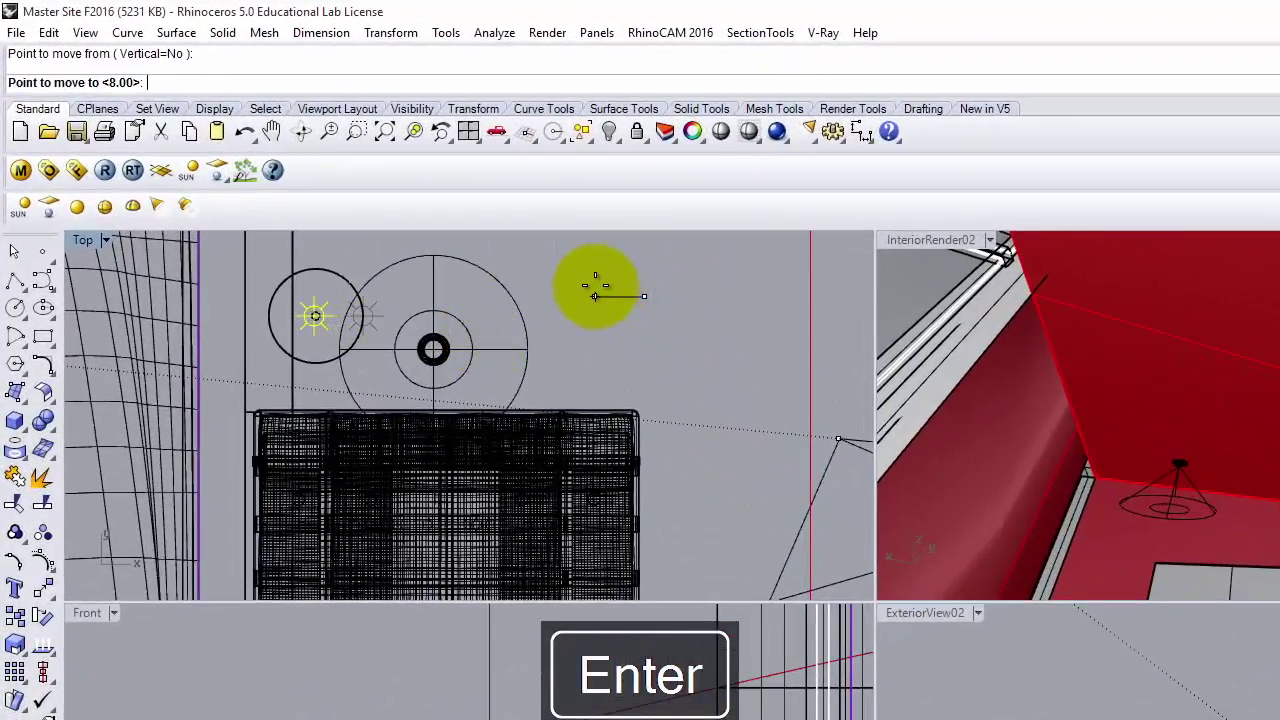
pyautogui.press('Escape')
pyautogui.press('Escape')
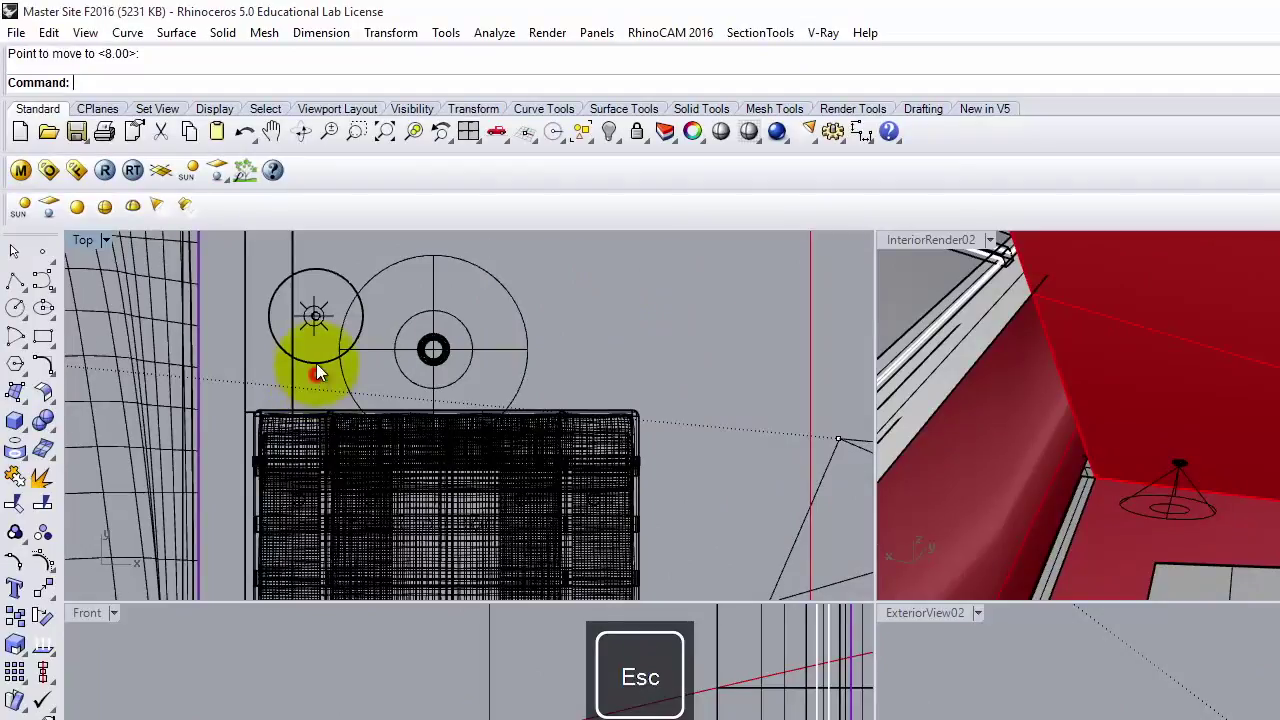
pyautogui.click(369, 345)
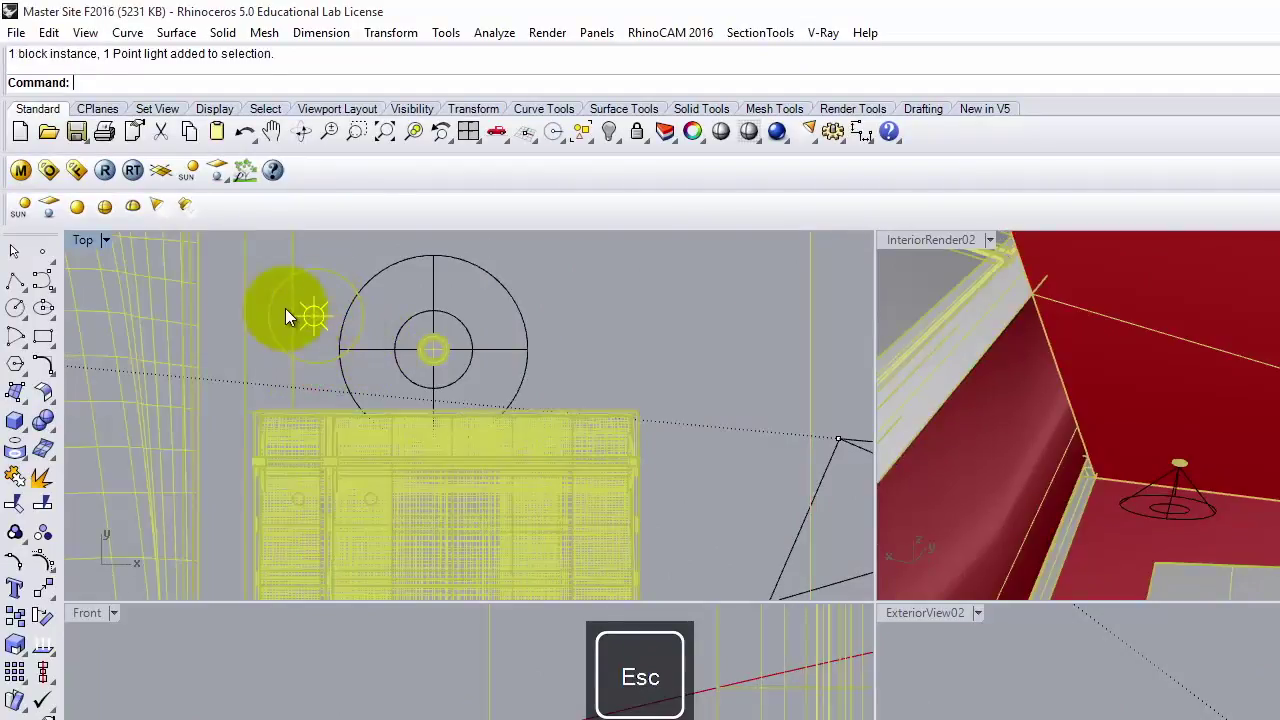
pyautogui.press('Escape')
# Step: Save the Master Site F2016 model
pyautogui.scroll(-3, 303, 363)
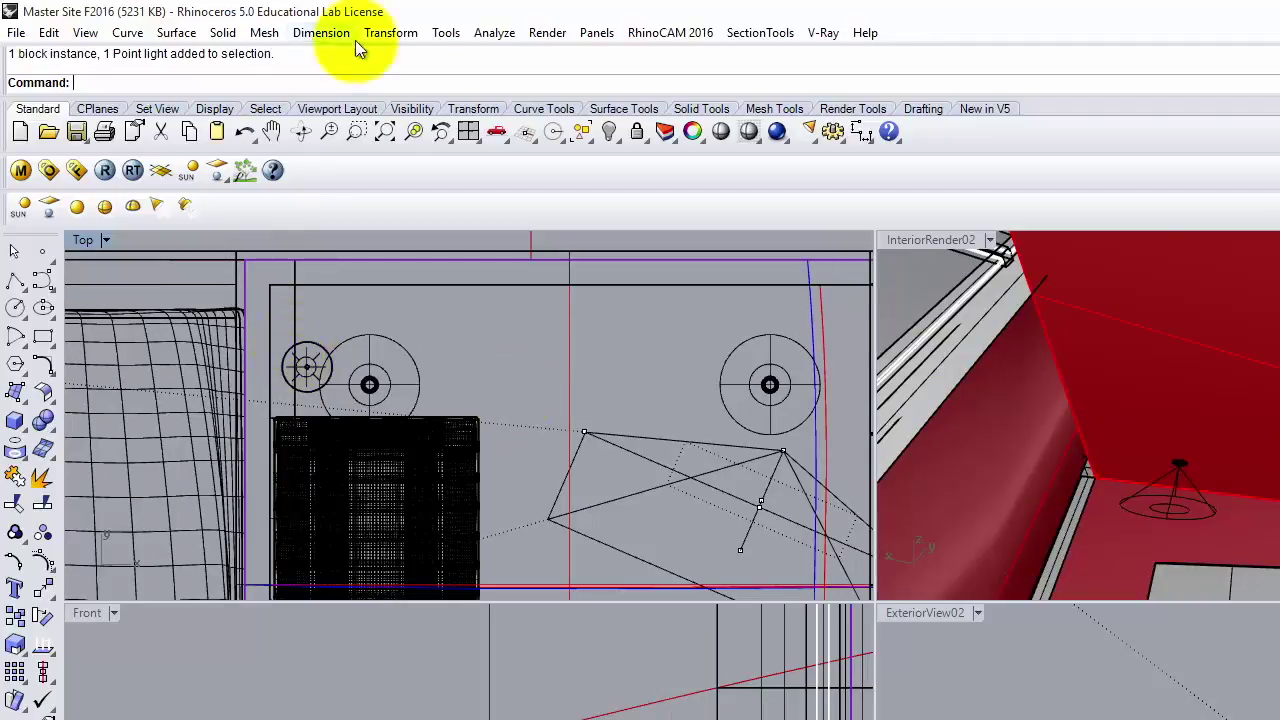
pyautogui.click(16, 32)
pyautogui.click(47, 129)
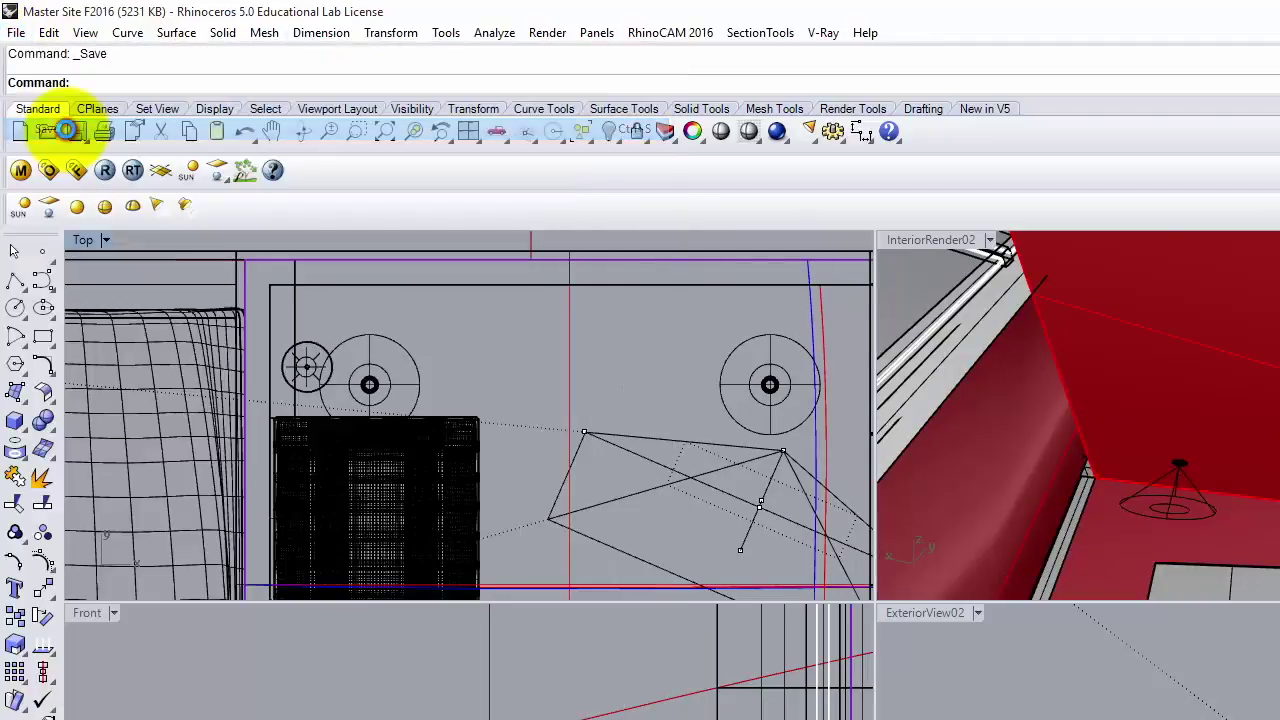
# Step: Restore the saved interior camera view in a maximized InteriorRender02 viewport and render it with V-Ray
pyautogui.click(990, 241)
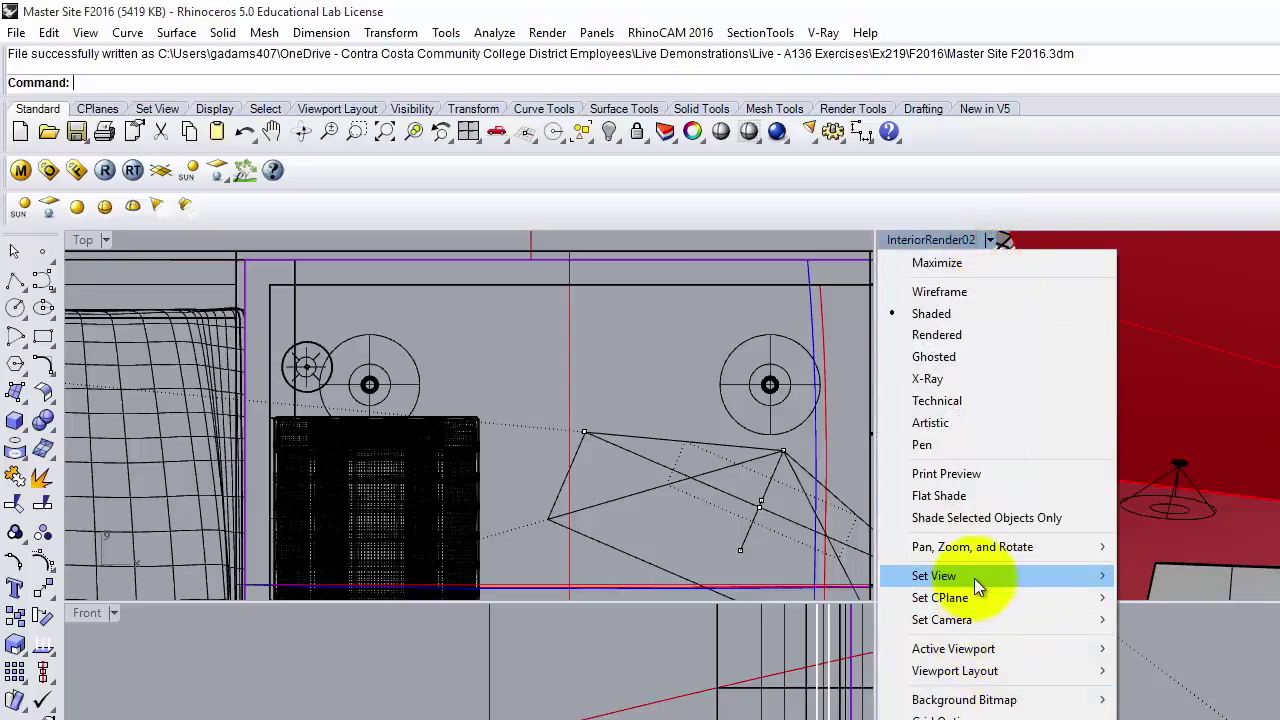
pyautogui.moveTo(974, 577)
pyautogui.click(1180, 718)
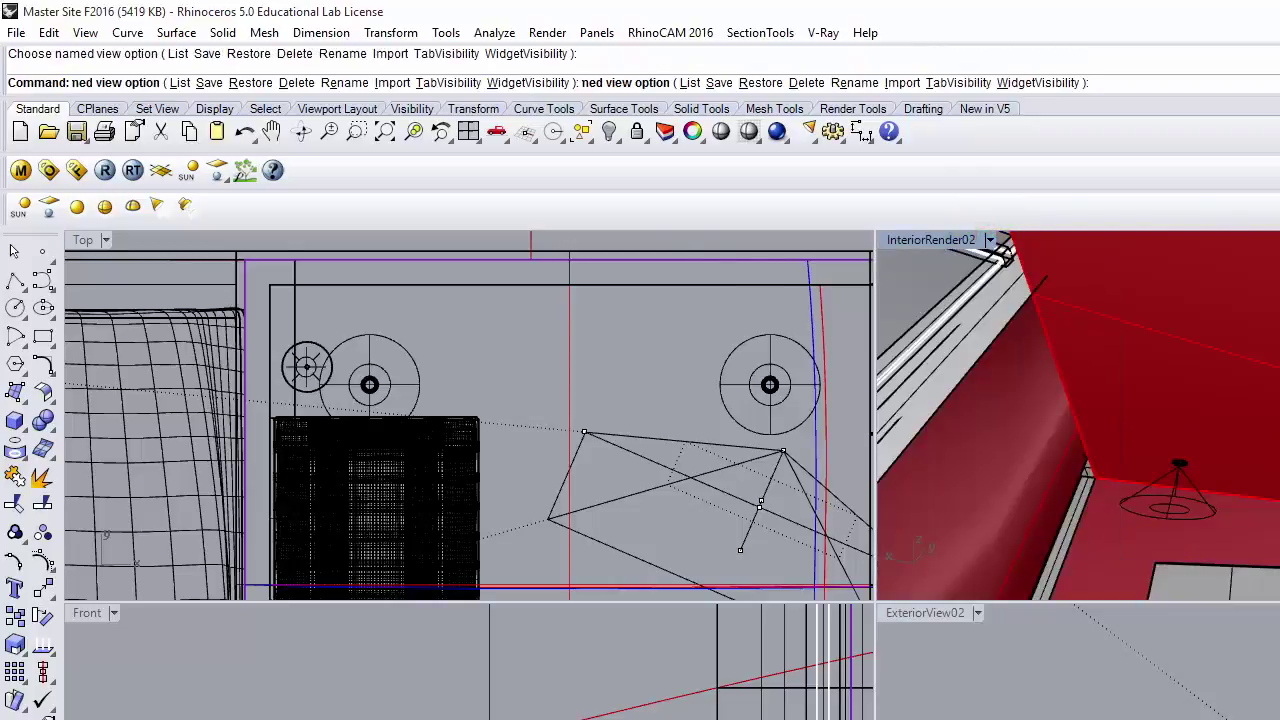
pyautogui.doubleClick(963, 240)
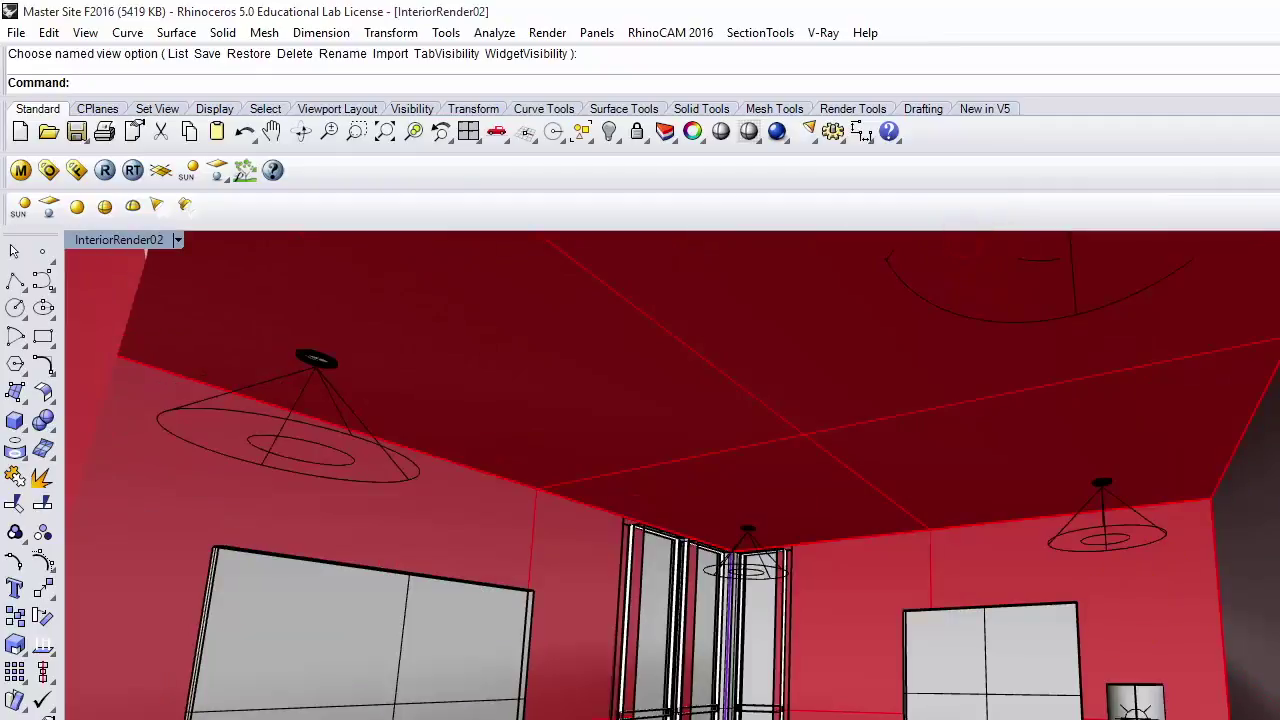
pyautogui.click(105, 171)
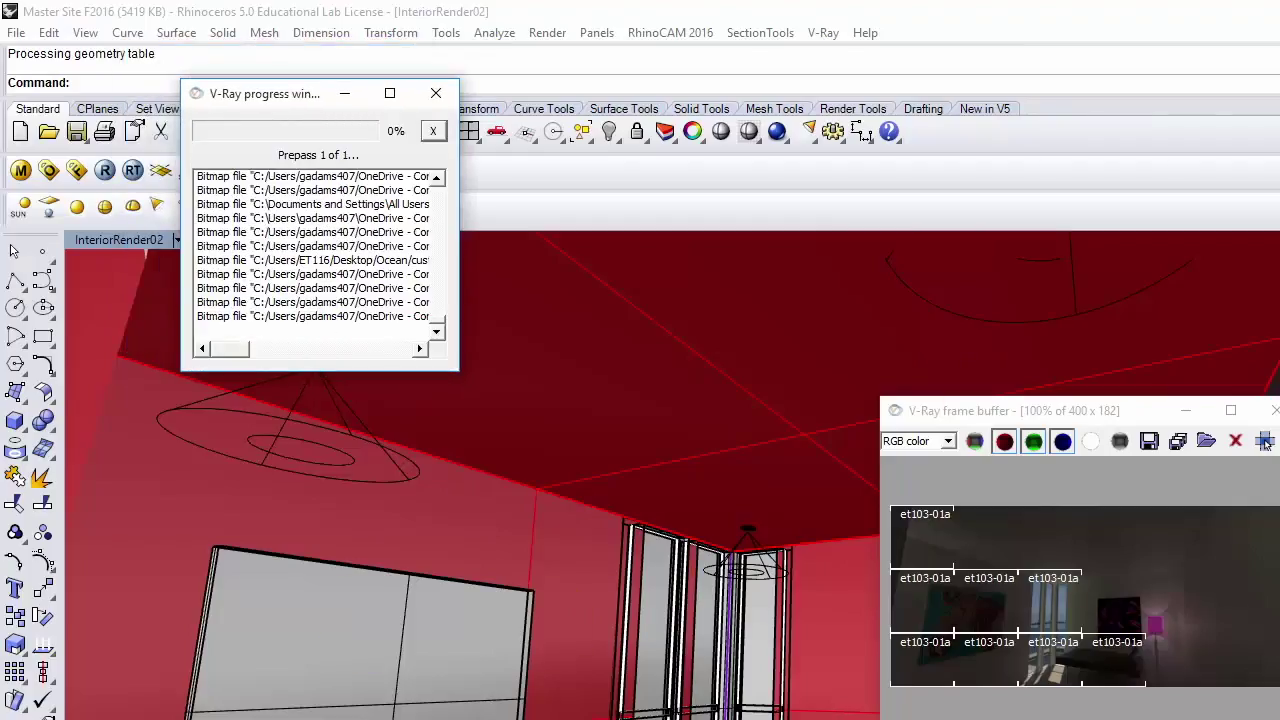
# Step: Switch to the RetreatBase_F2016 model and maximize its InteriorRender04 viewport
pyautogui.moveTo(291, 90); pyautogui.dragTo(352, 82)
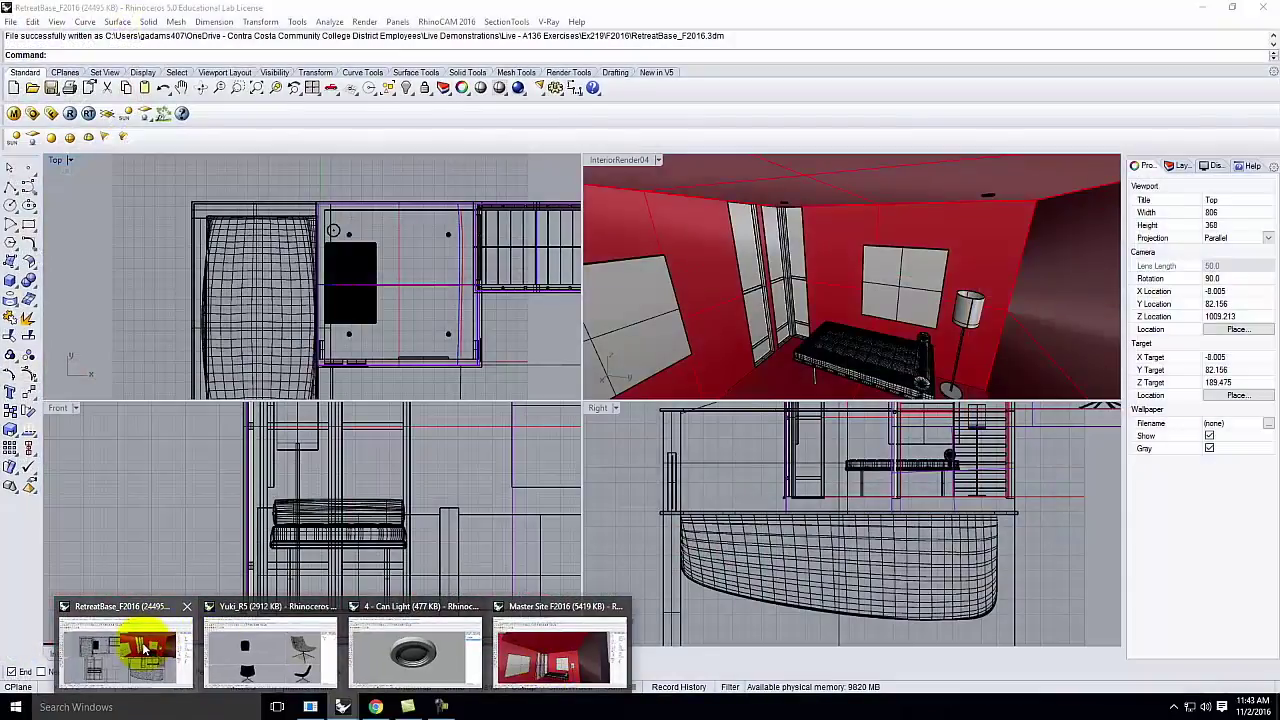
pyautogui.click(145, 650)
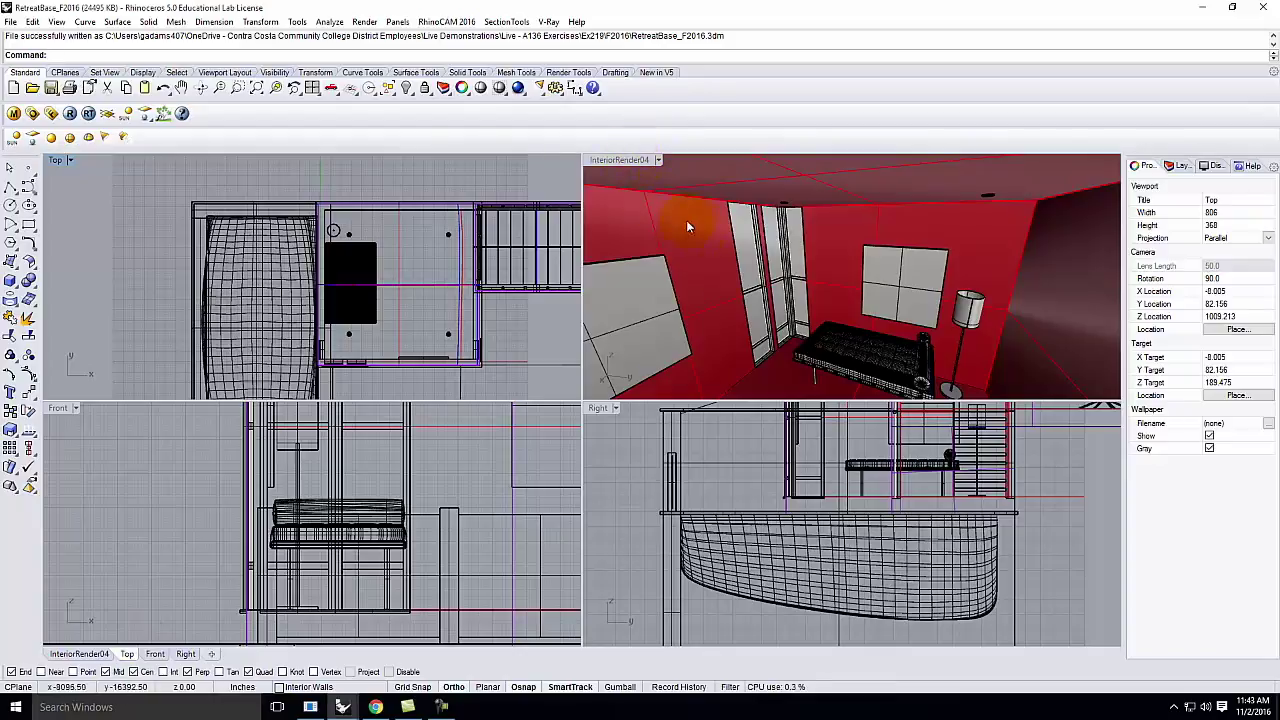
pyautogui.doubleClick(616, 160)
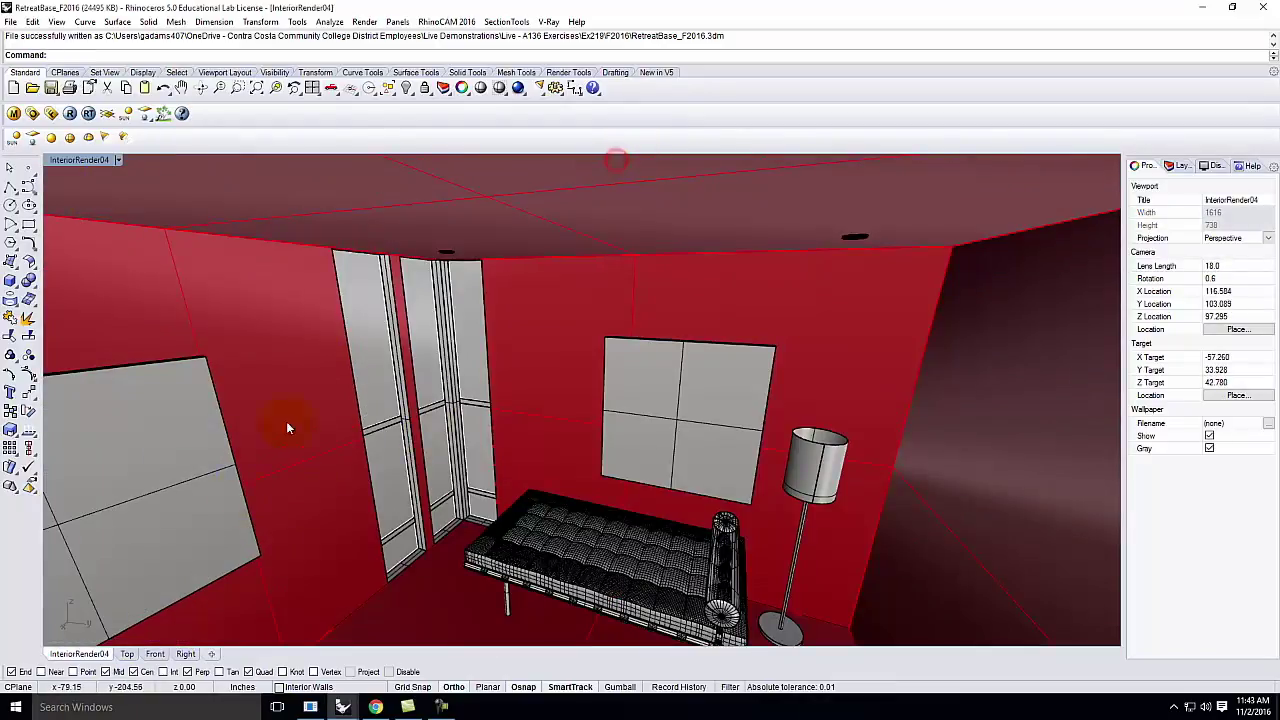
# Step: Delete the square artwork panel hanging on the wall above the daybed
pyautogui.click(714, 380)
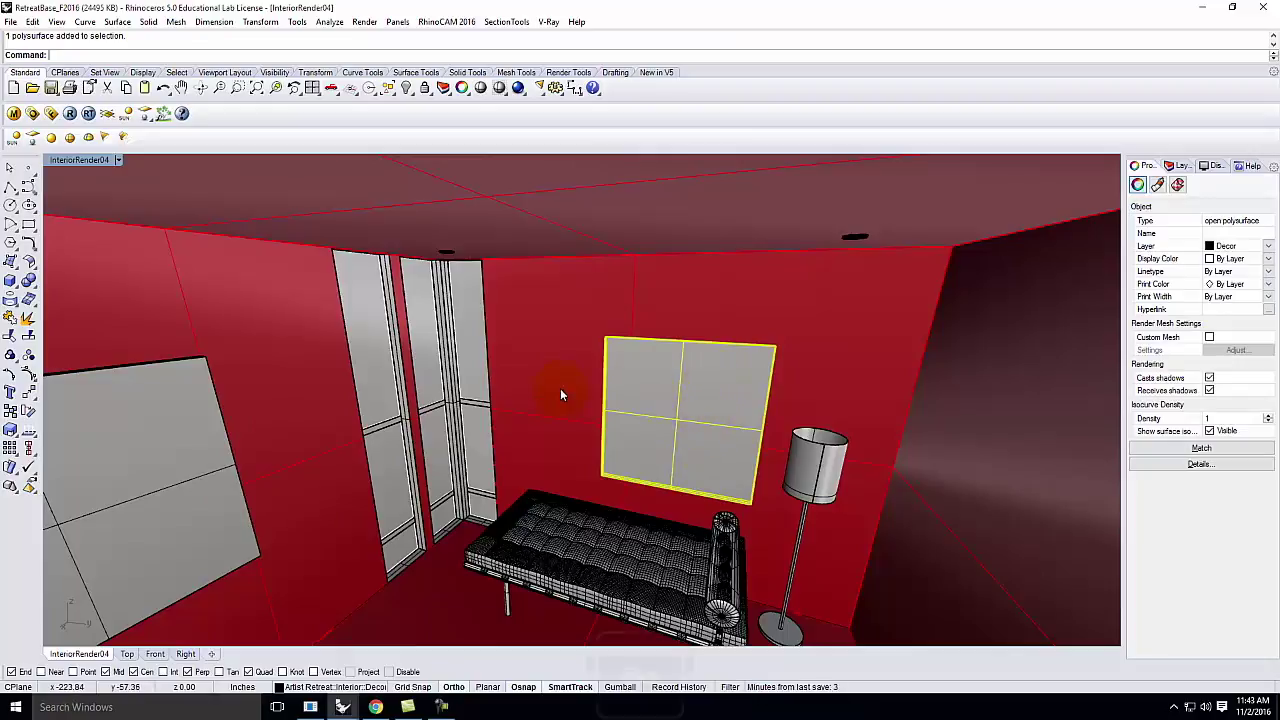
pyautogui.press('Escape')
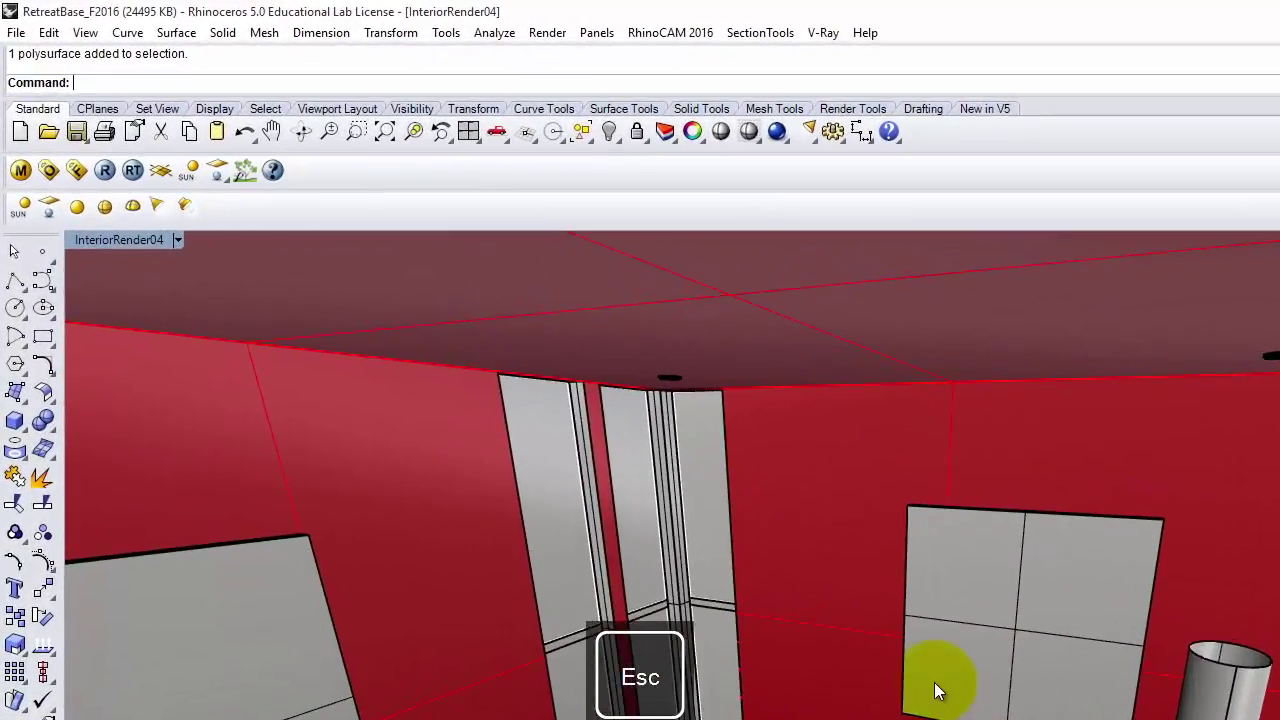
pyautogui.write('a')
pyautogui.press('Escape')
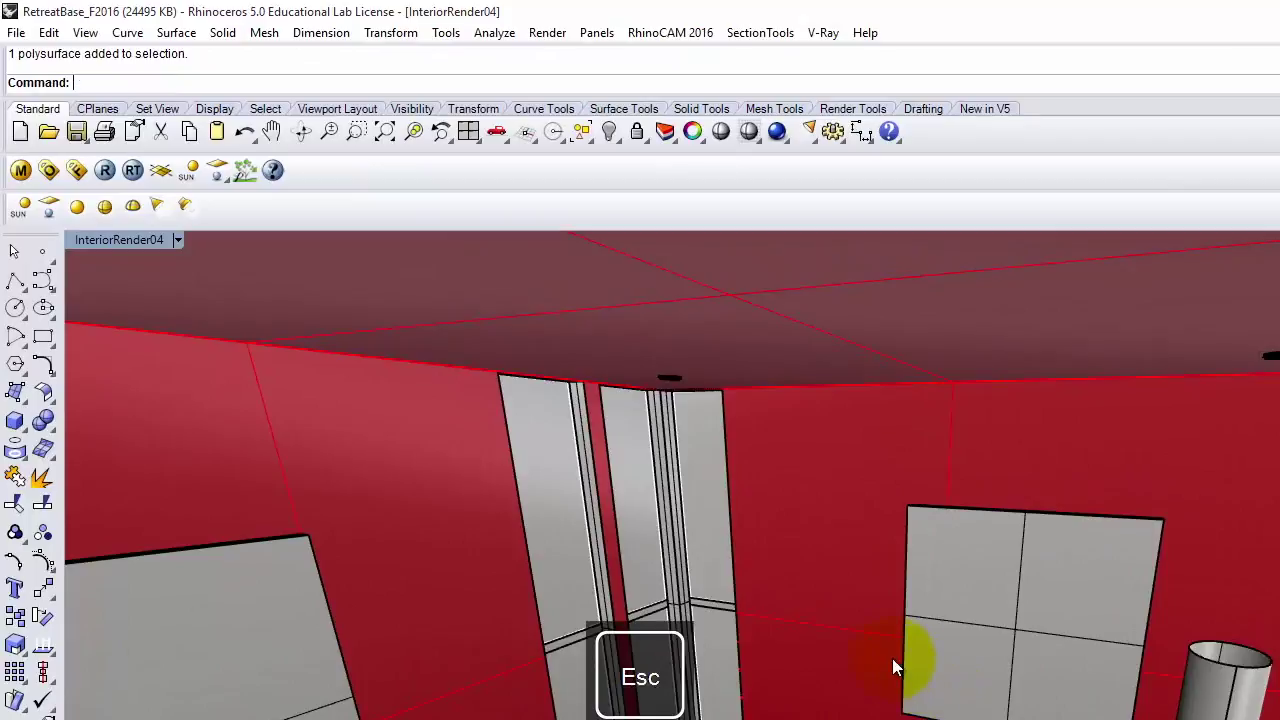
pyautogui.click(994, 568)
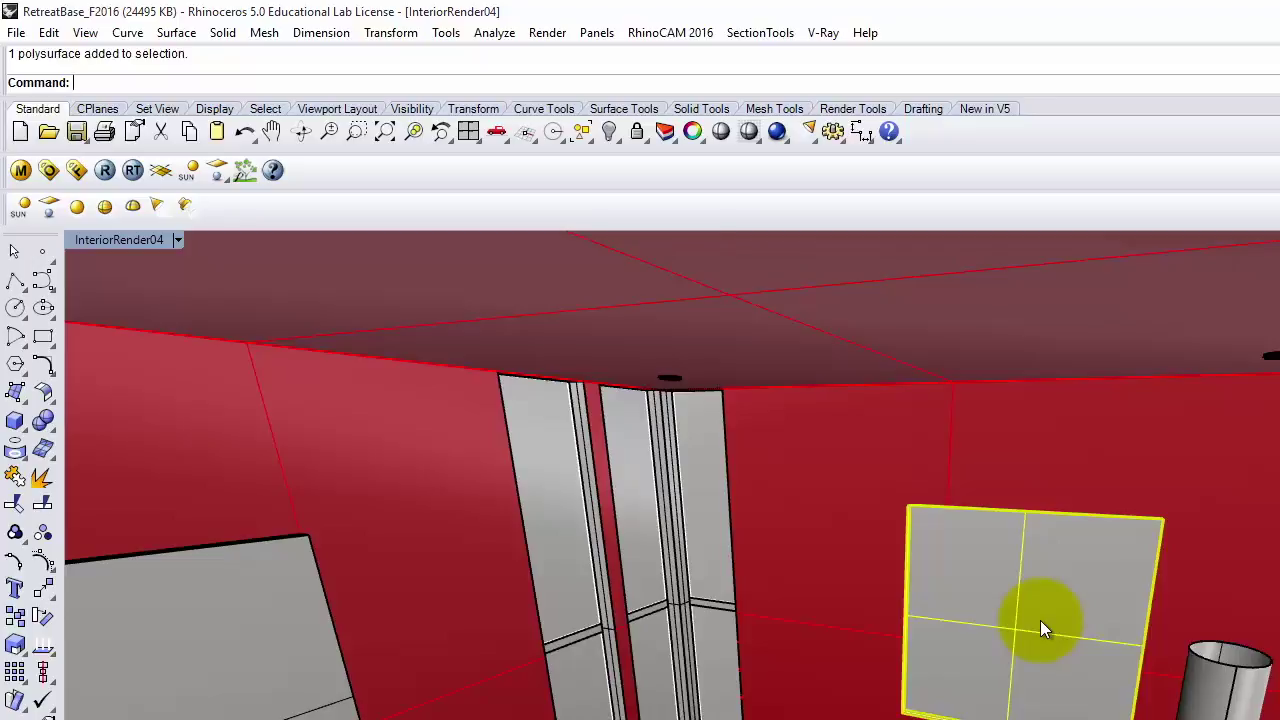
pyautogui.press('Escape')
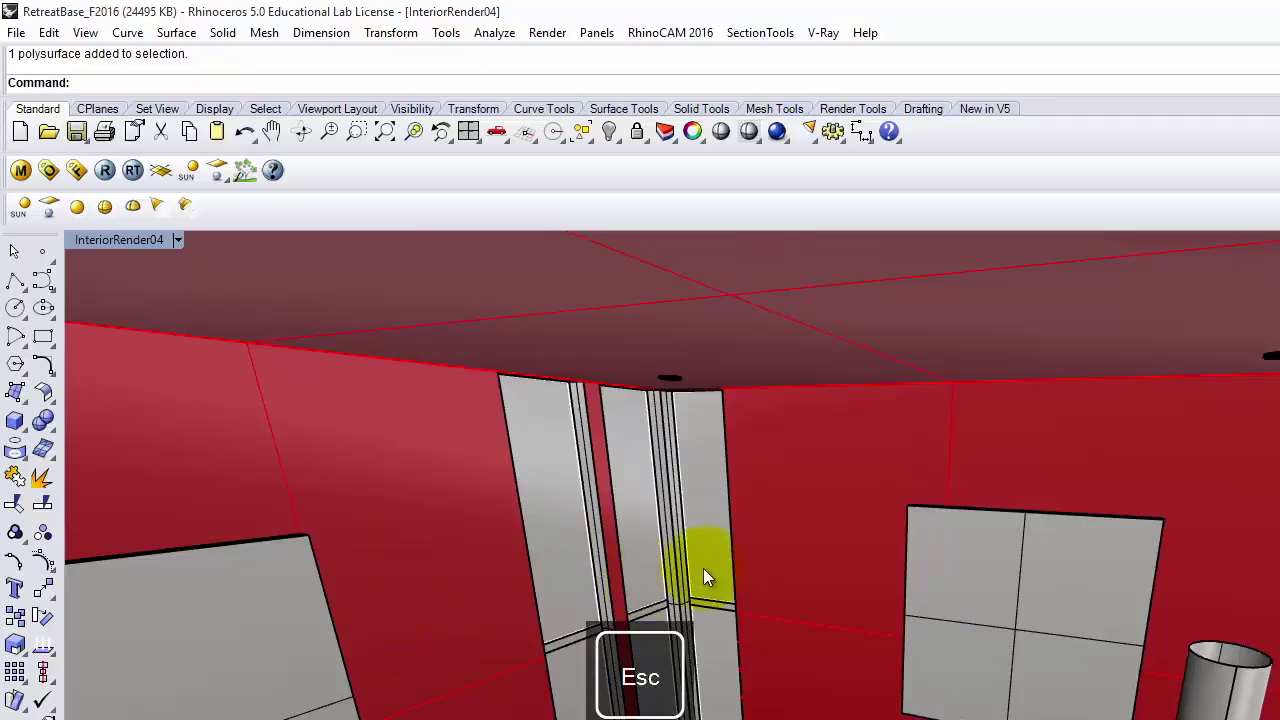
pyautogui.click(1065, 612)
pyautogui.press('Delete')
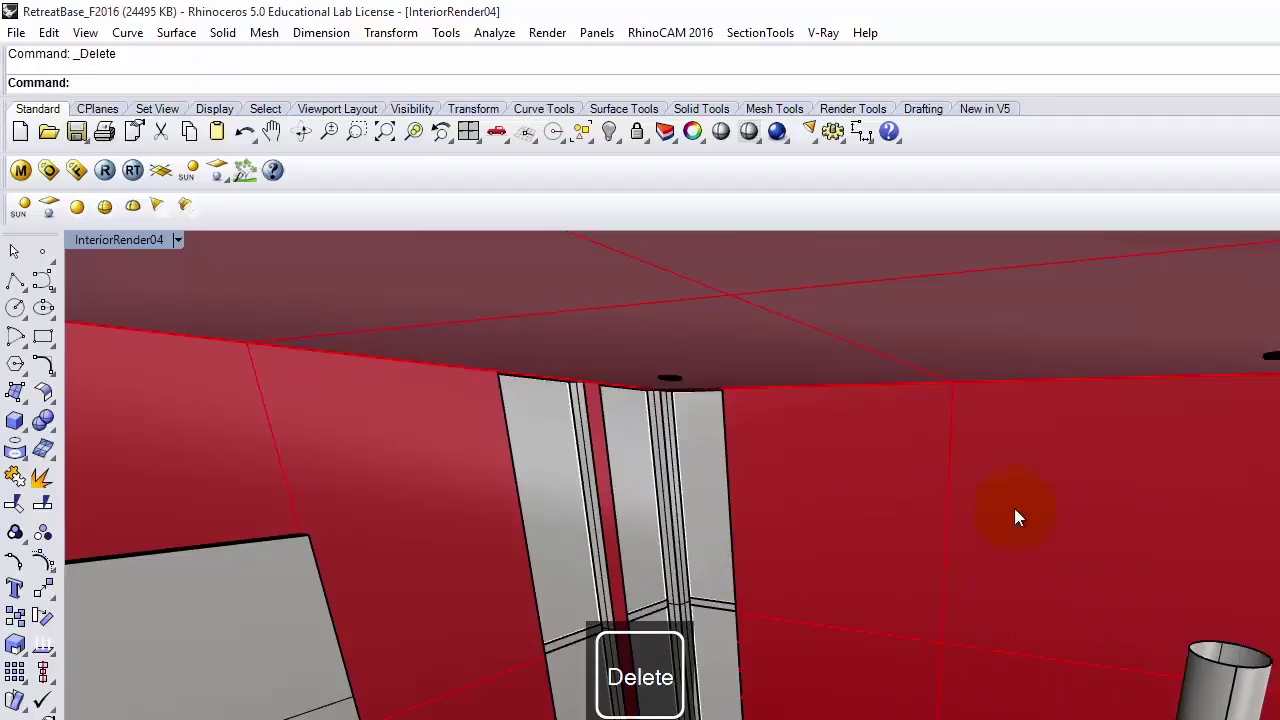
# Step: Draw a box against the daybed wall from the floor corner beside the window, about 70 inches wide and 55 inches high, with object snaps disabled
pyautogui.click(15, 422)
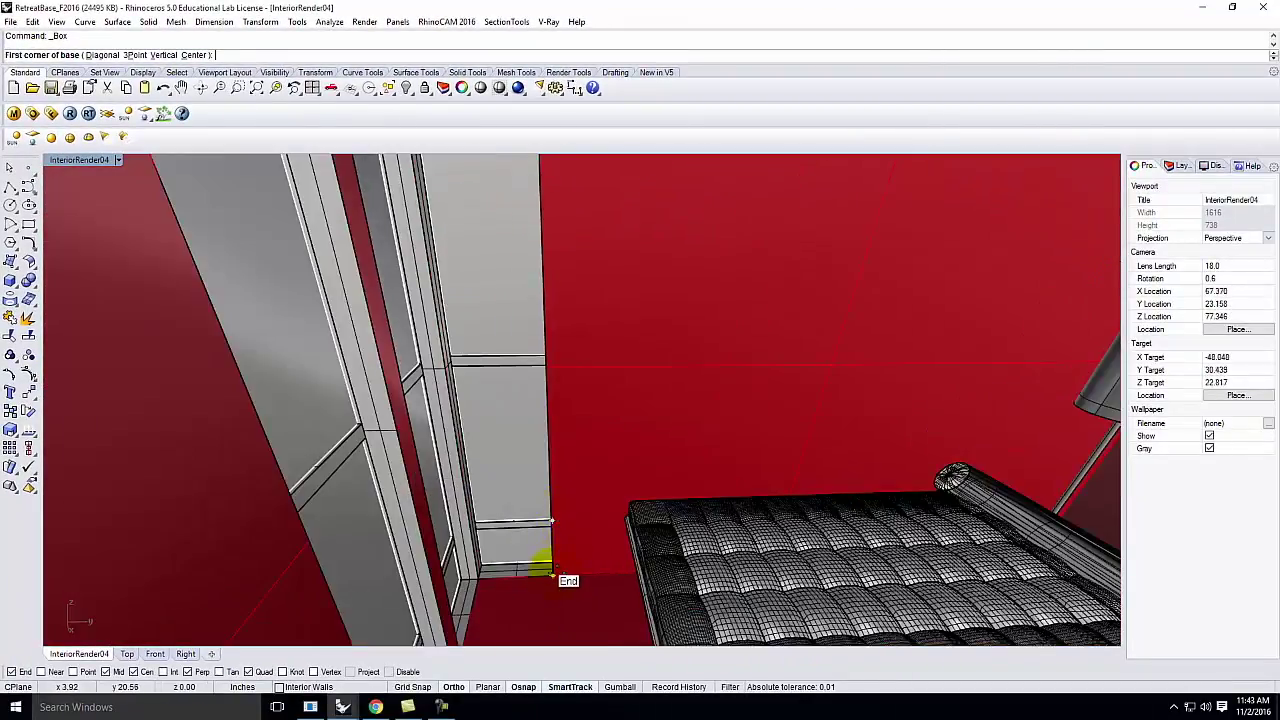
pyautogui.click(550, 570)
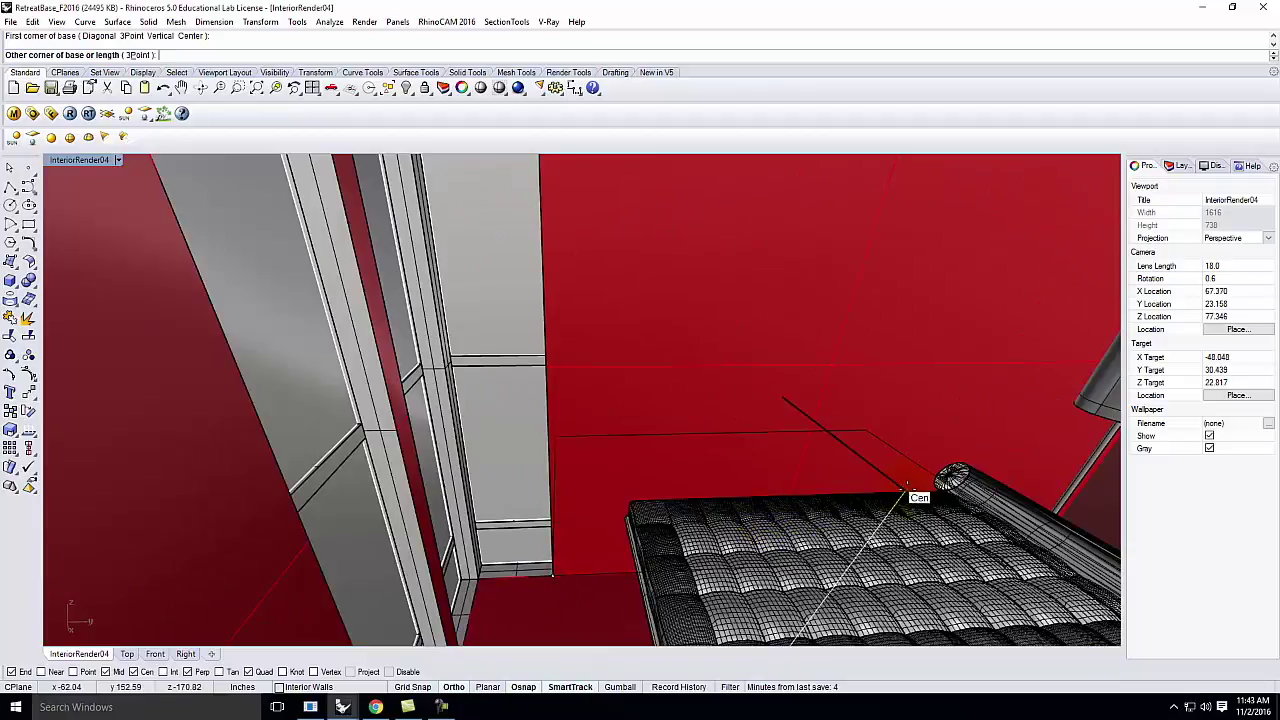
pyautogui.scroll(-5, 509, 606)
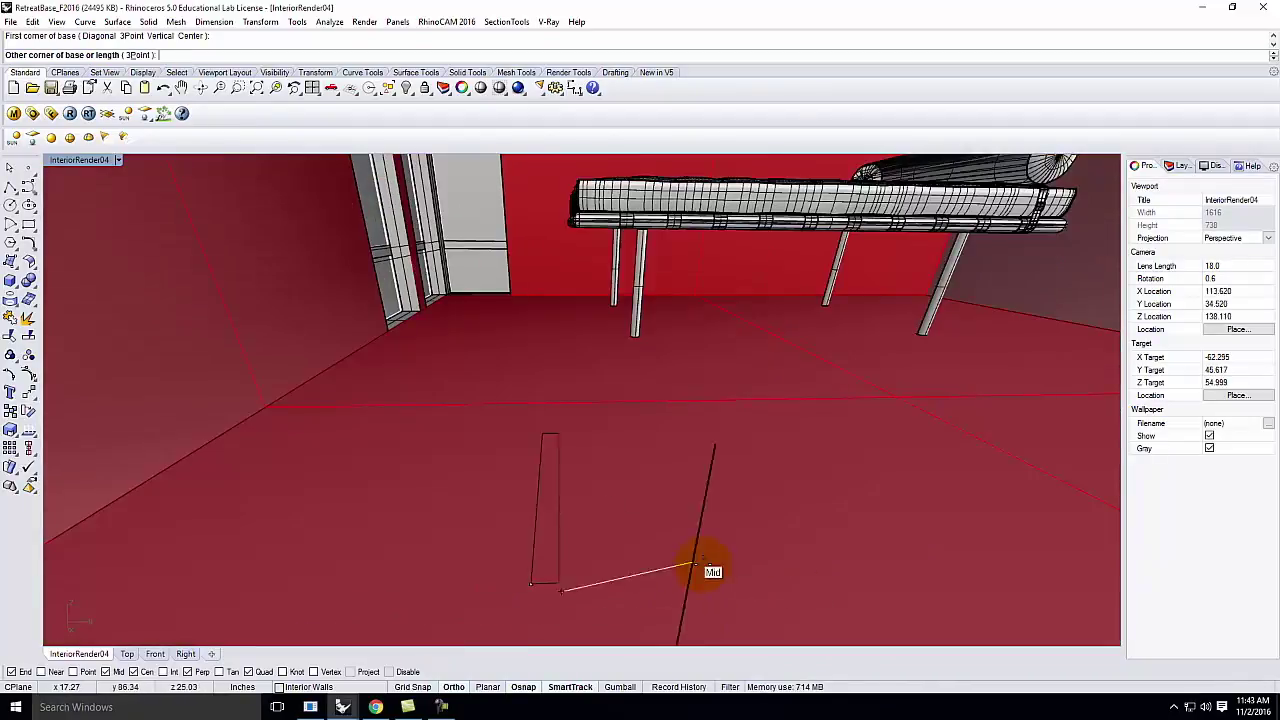
pyautogui.scroll(5, 719, 558)
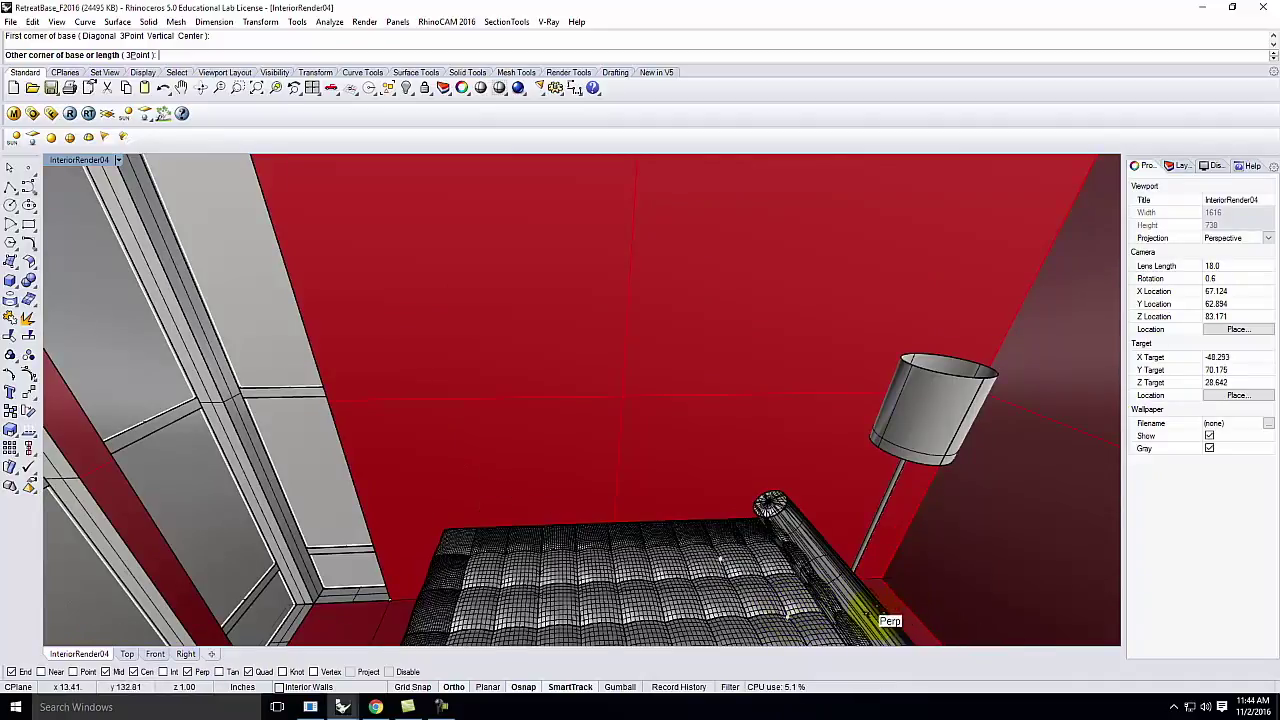
pyautogui.click(522, 687)
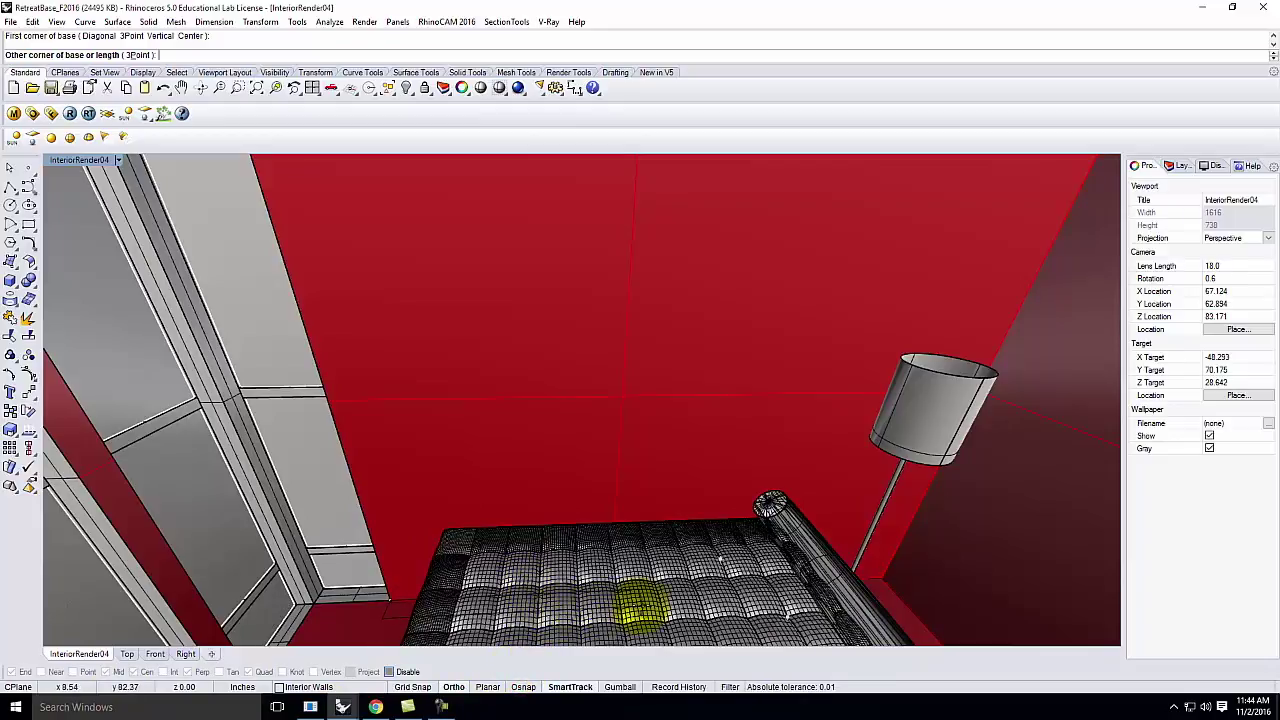
pyautogui.click(676, 600)
pyautogui.click(651, 392)
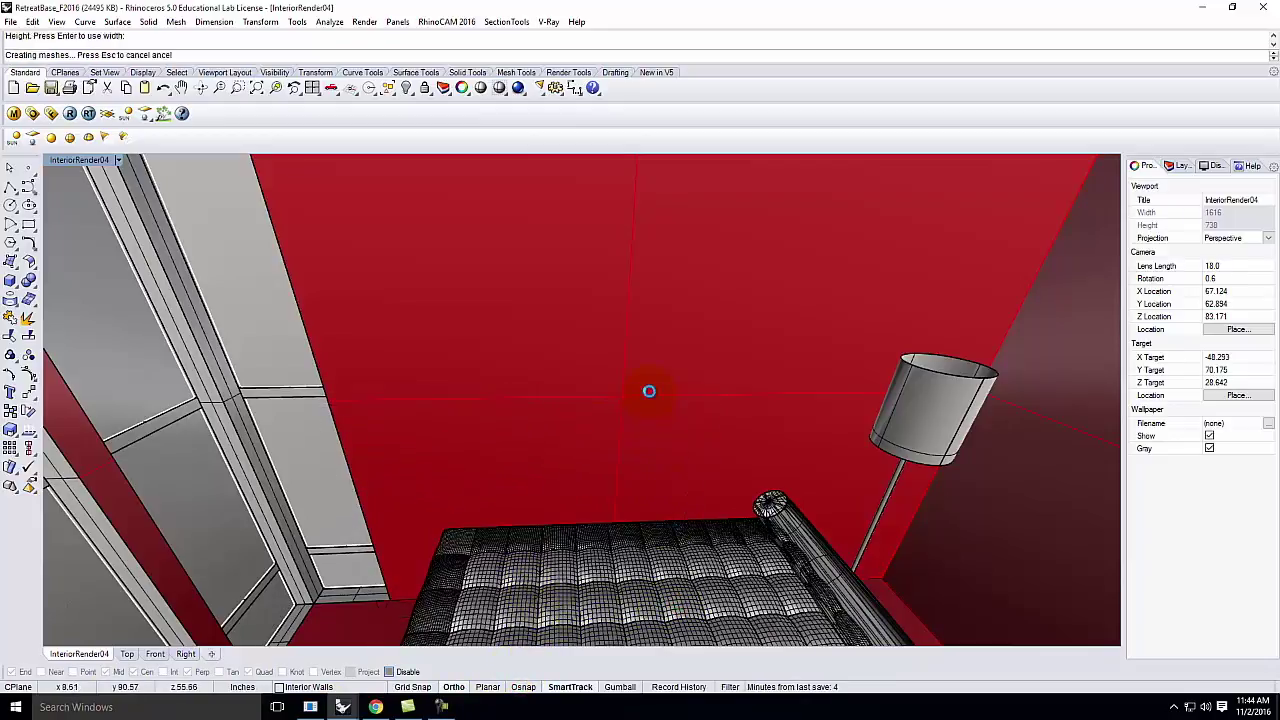
# Step: Scale the new box in one direction to a 2-inch thickness, with object snaps enabled again and its wall side as origin
pyautogui.click(581, 410)
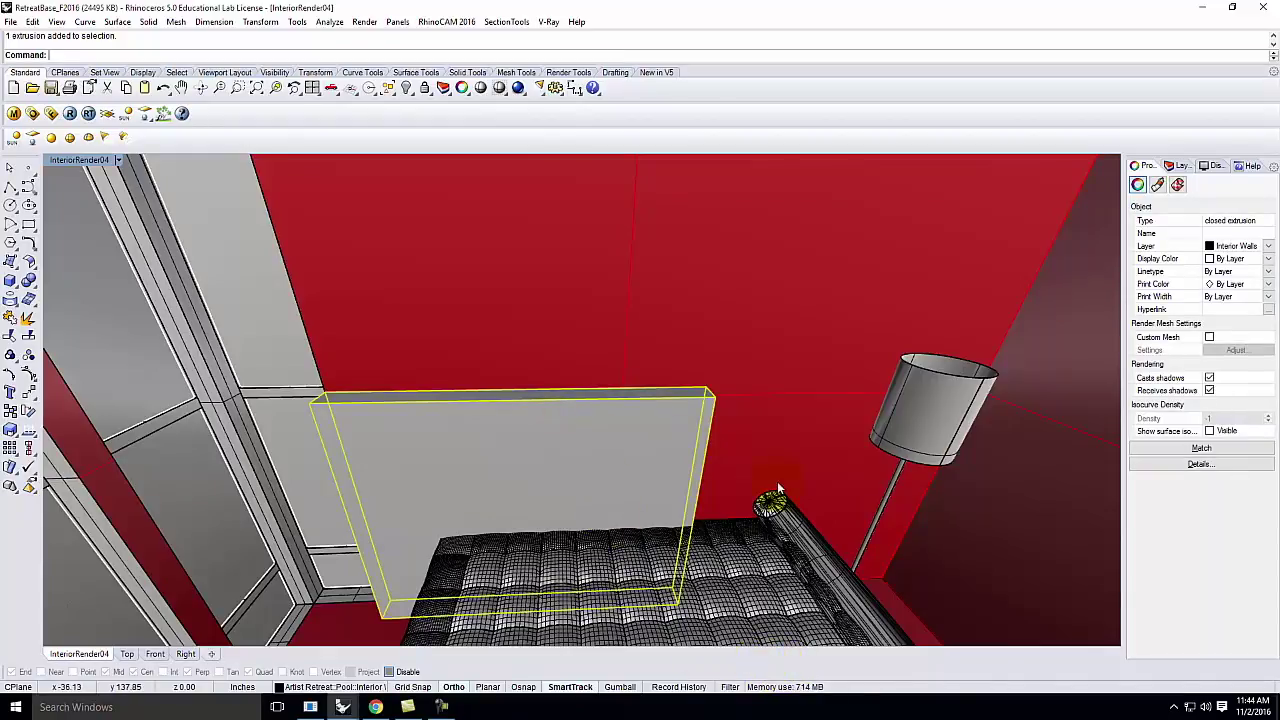
pyautogui.write('Scale1D')
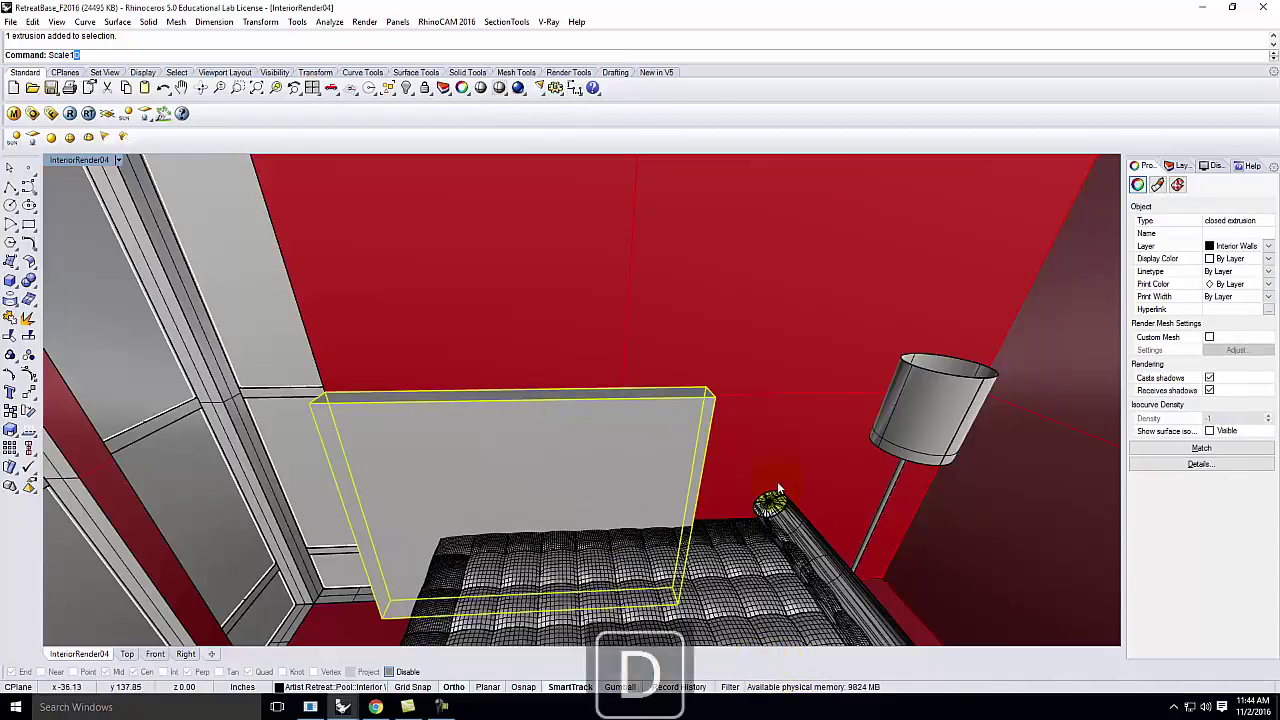
pyautogui.press('Return')
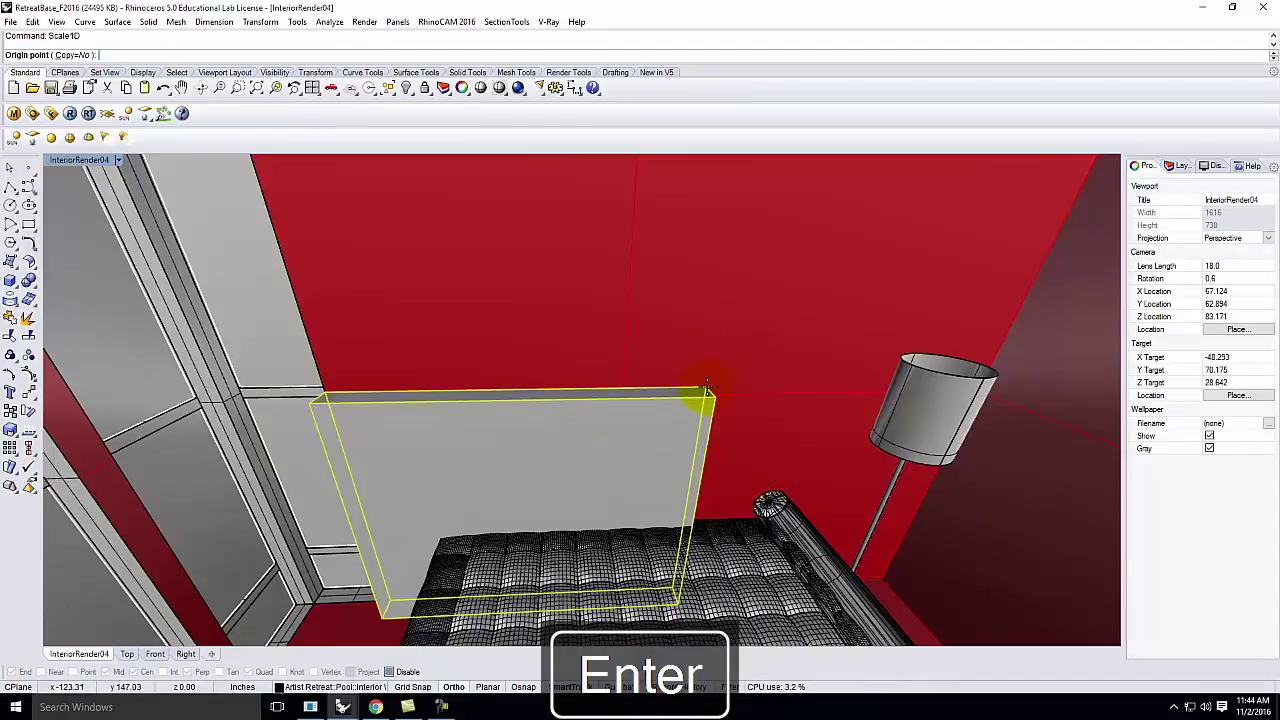
pyautogui.click(523, 686)
pyautogui.click(707, 391)
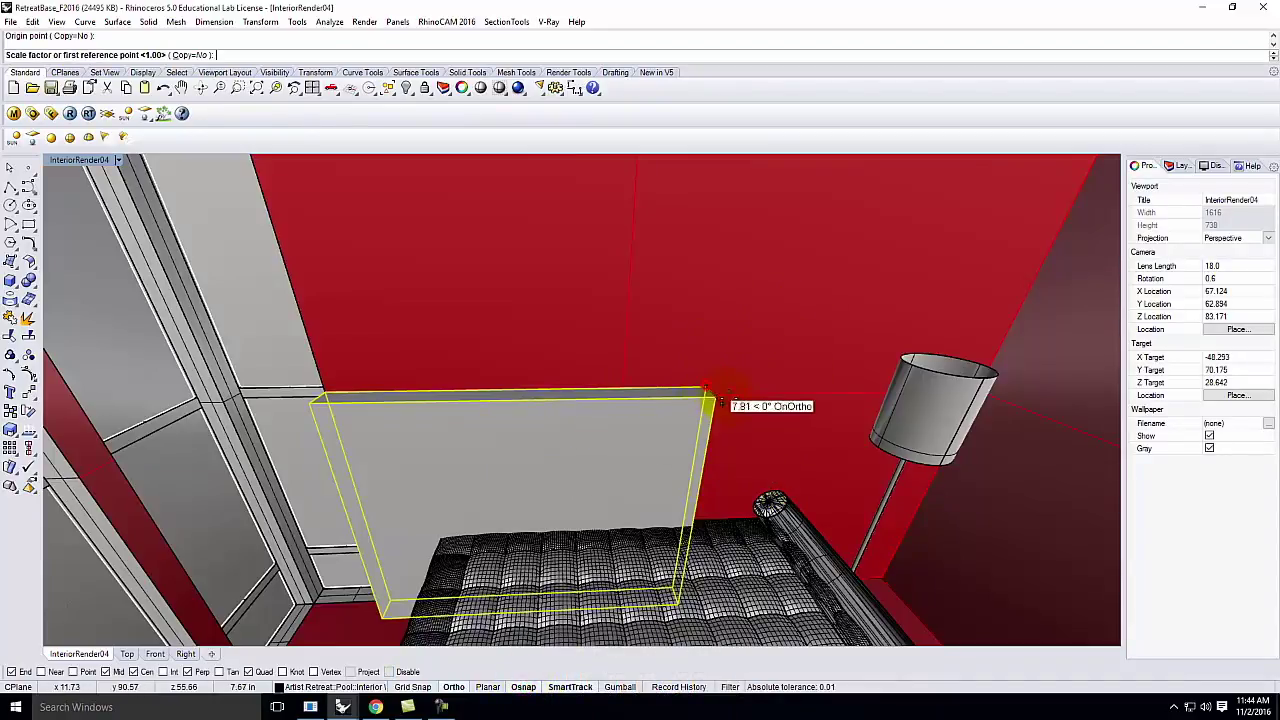
pyautogui.click(707, 391)
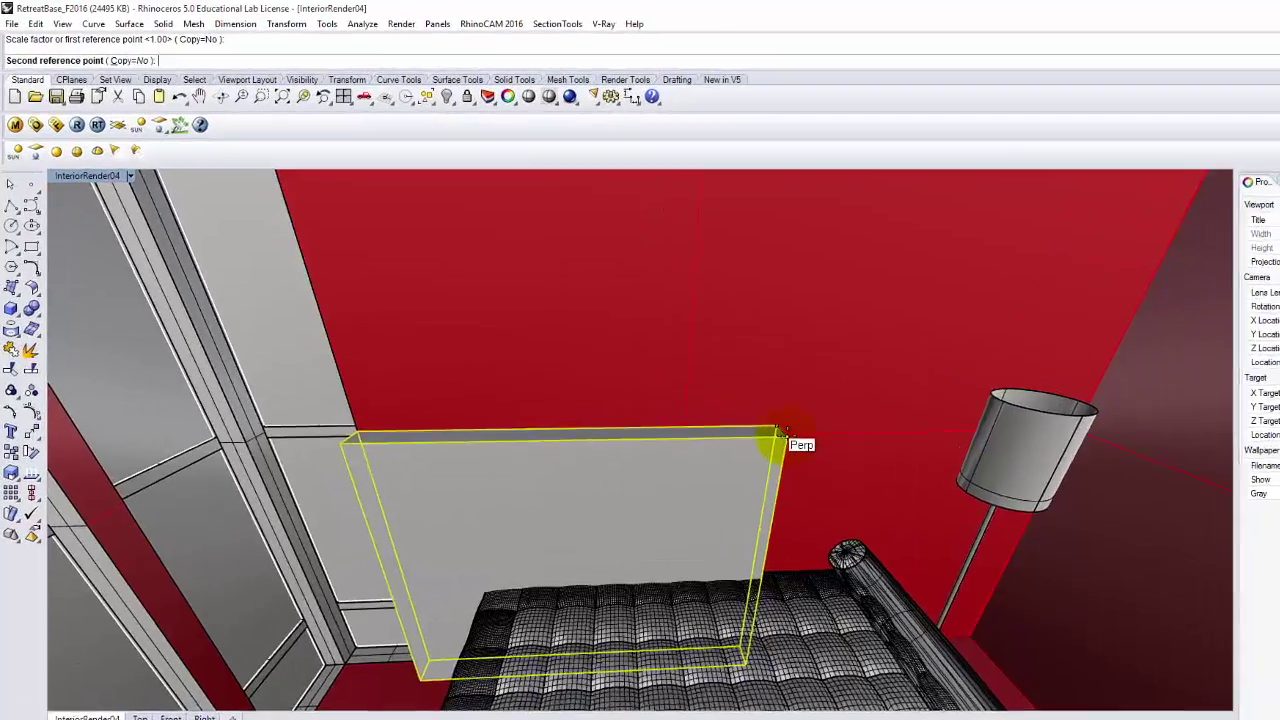
pyautogui.write('2')
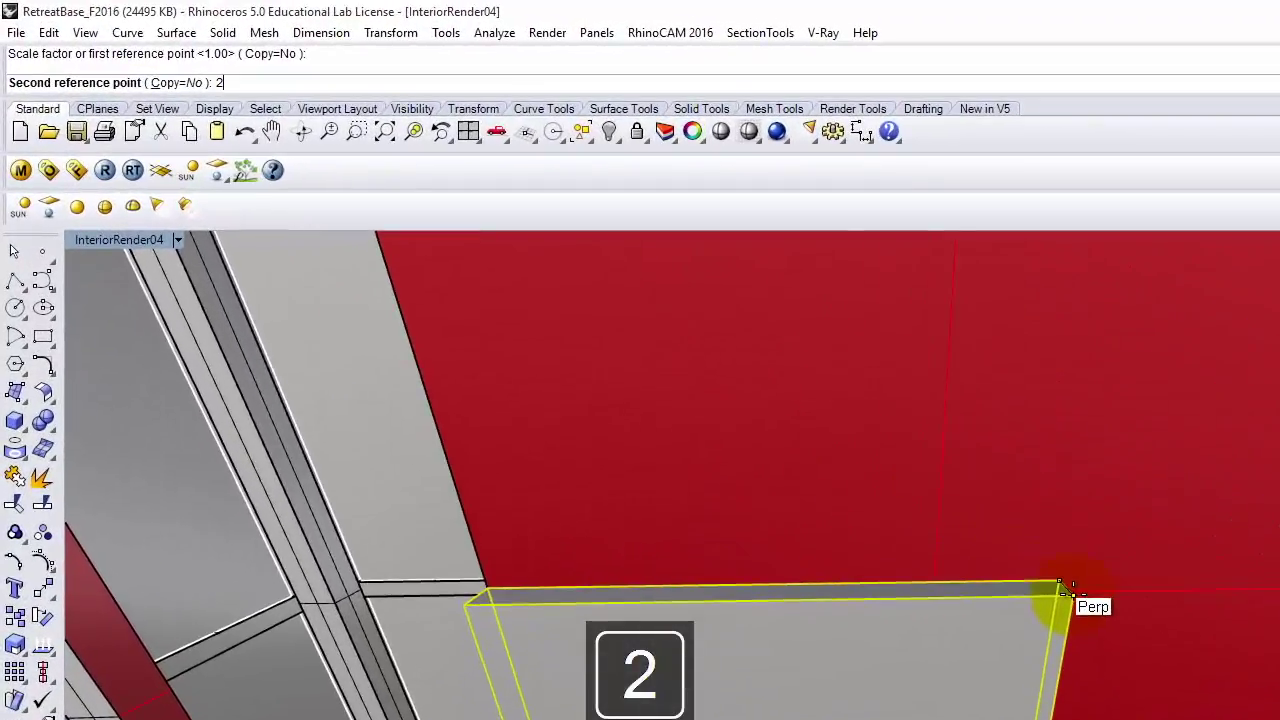
pyautogui.press('Return')
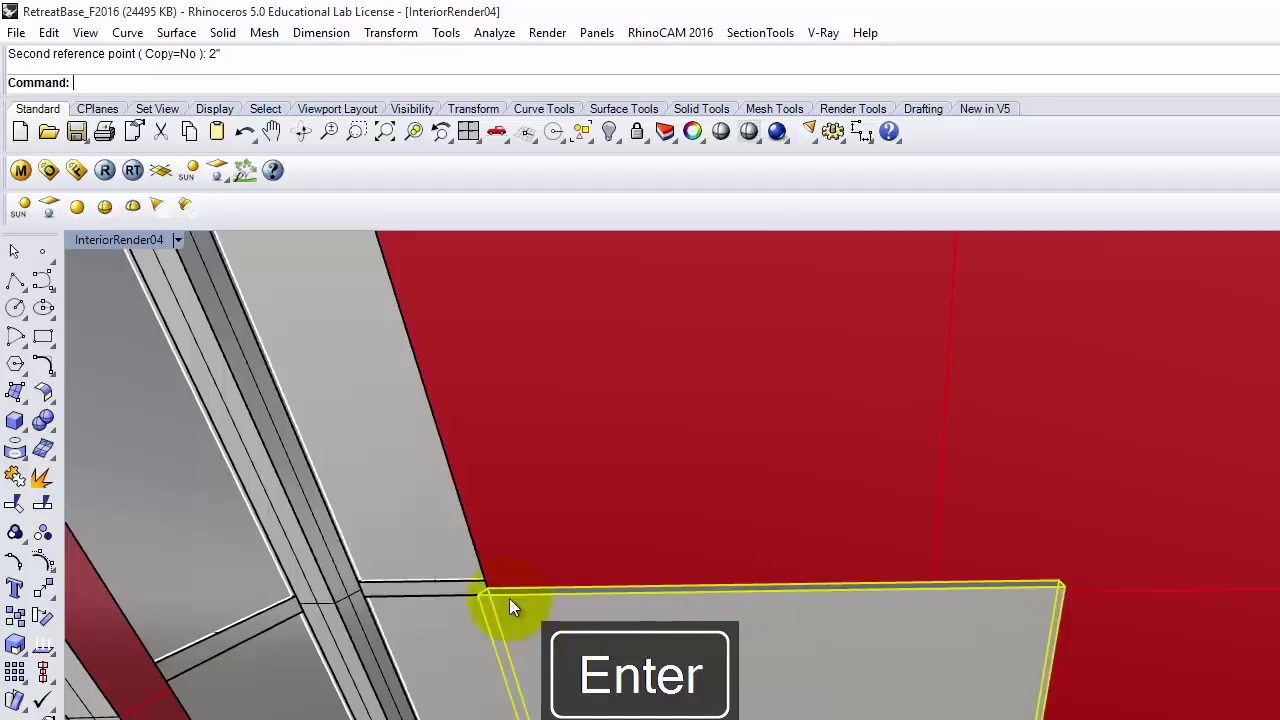
# Step: Scale the box's width in one direction to 4 feet from its upper corner beside the window
pyautogui.press('Return')
pyautogui.click(484, 598)
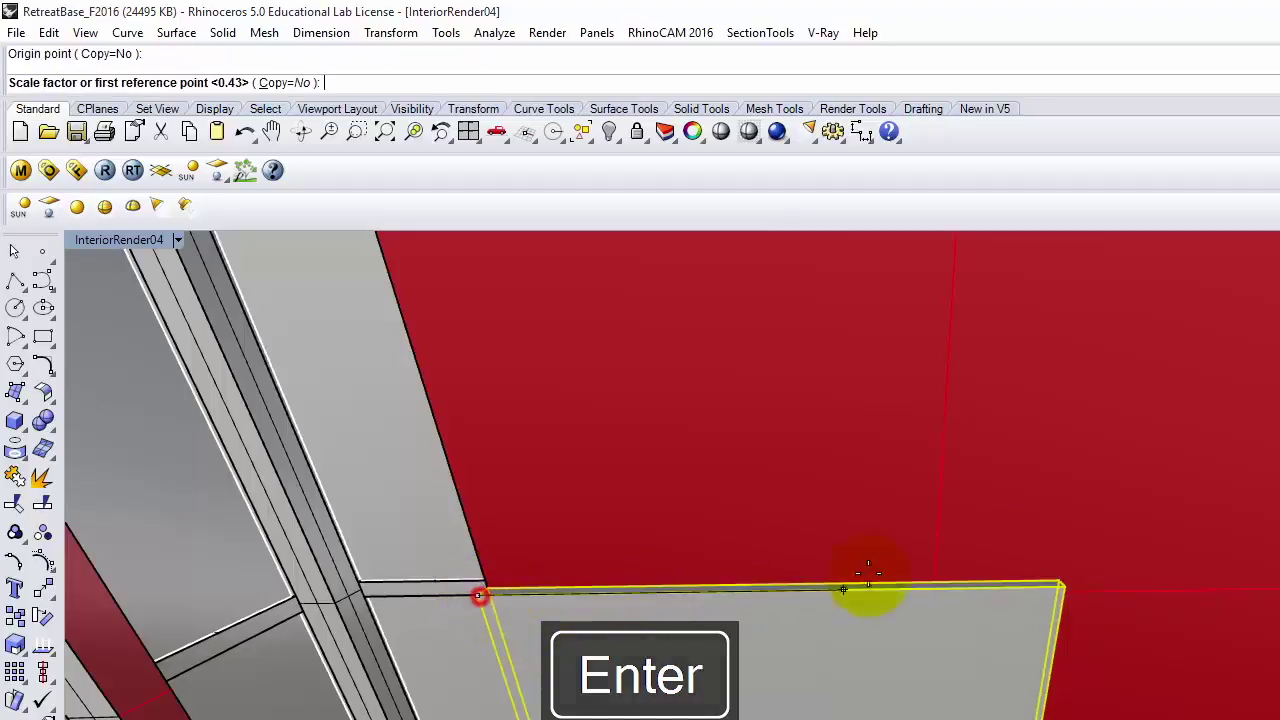
pyautogui.click(1063, 586)
pyautogui.write('3')
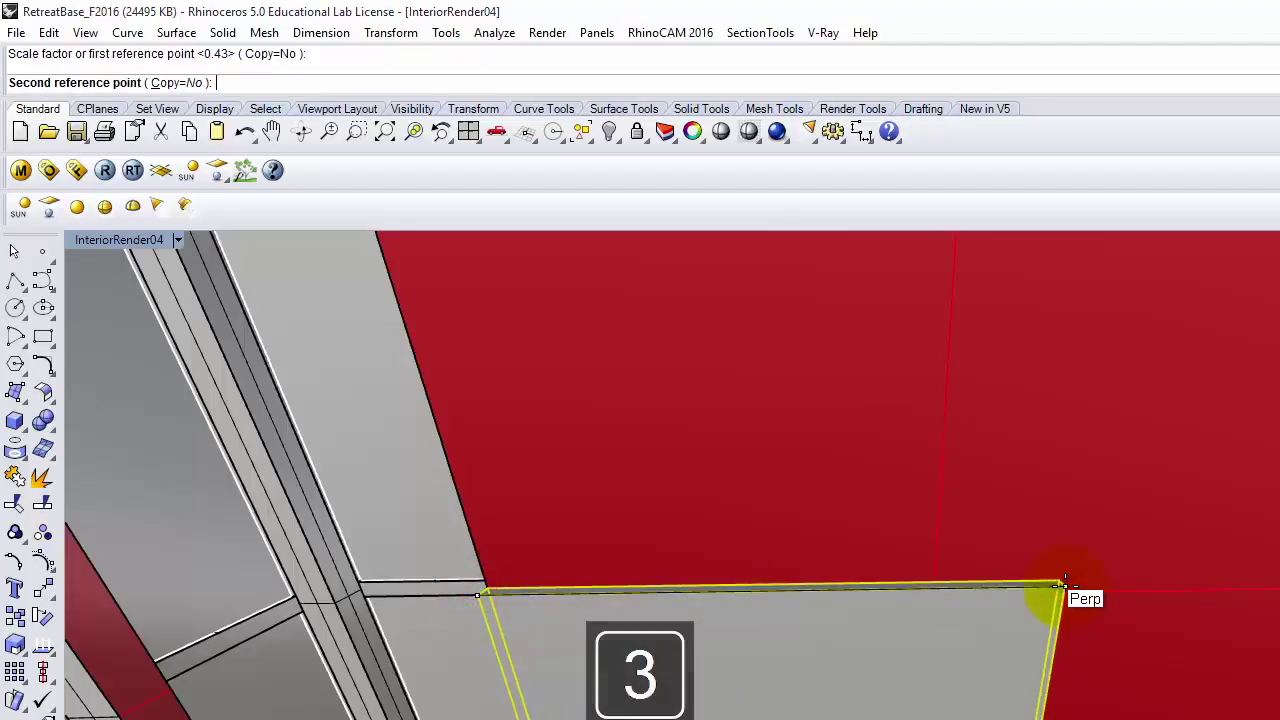
pyautogui.press('BackSpace')
pyautogui.write('4')
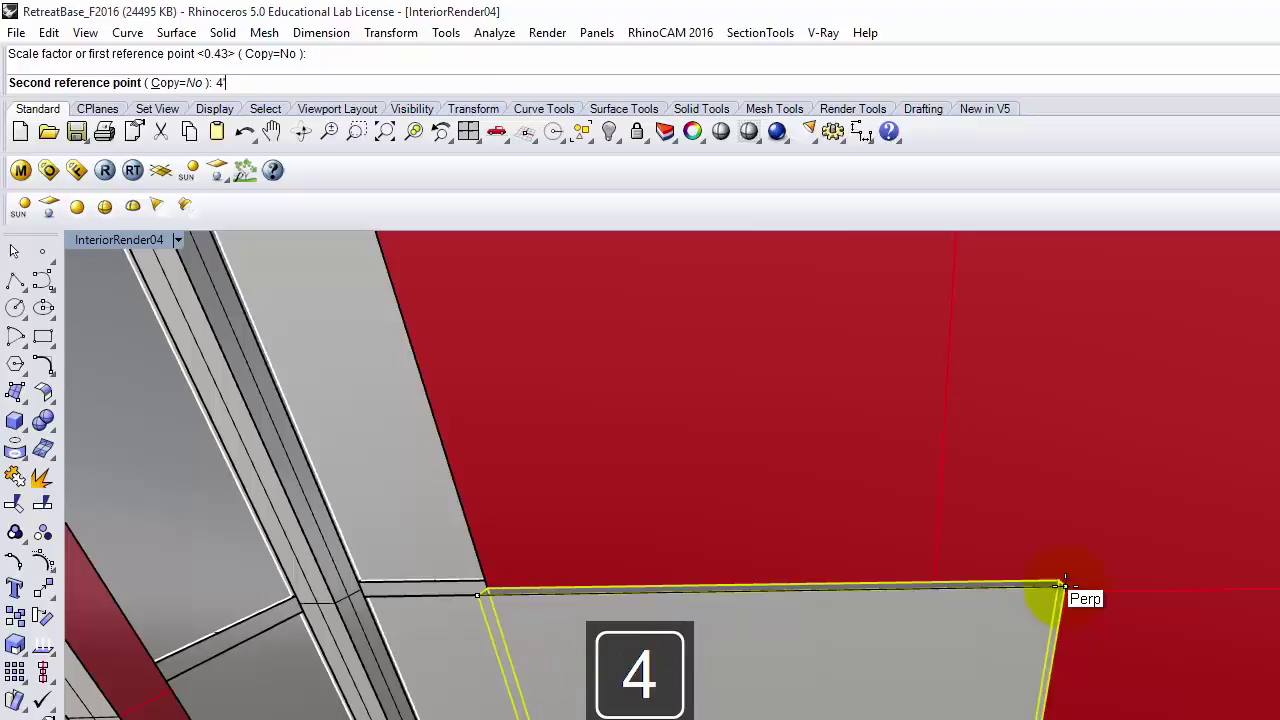
pyautogui.press('Return')
# Step: Scale the box's height in one direction to 4 feet from its upper corner beside the window
pyautogui.press('Return')
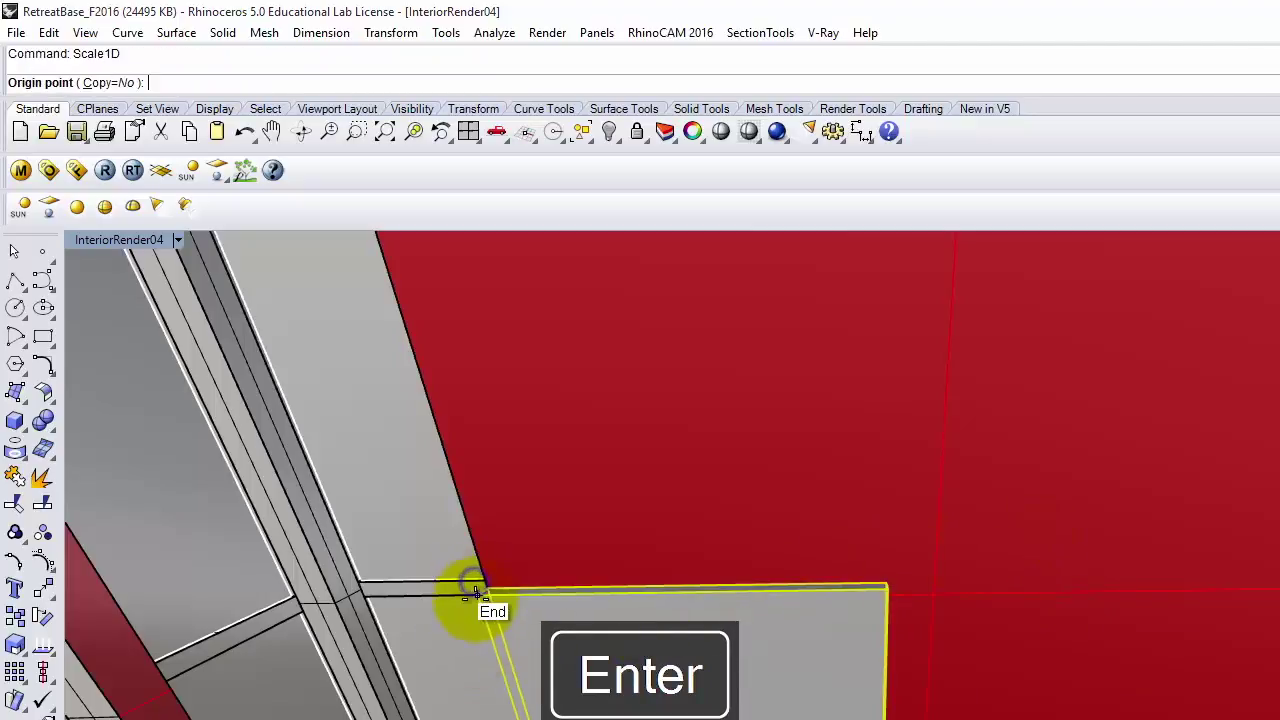
pyautogui.click(476, 592)
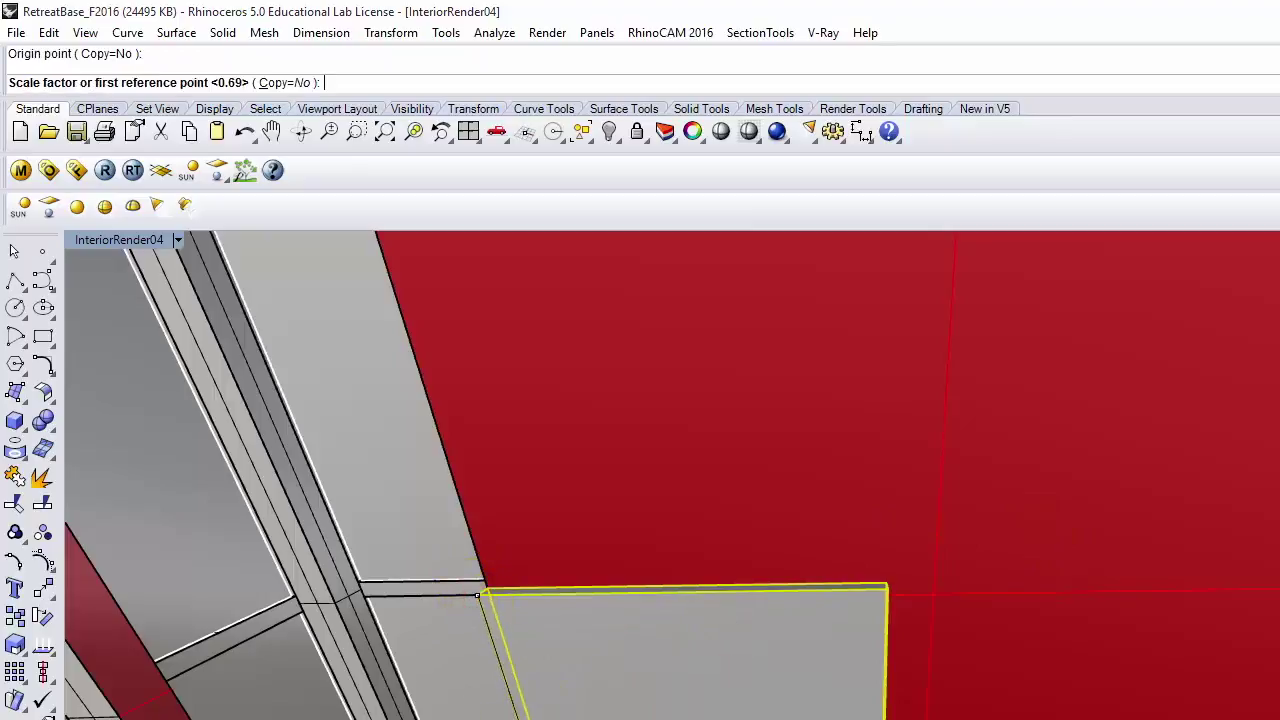
pyautogui.click(478, 595)
pyautogui.write("4'")
pyautogui.press('Return')
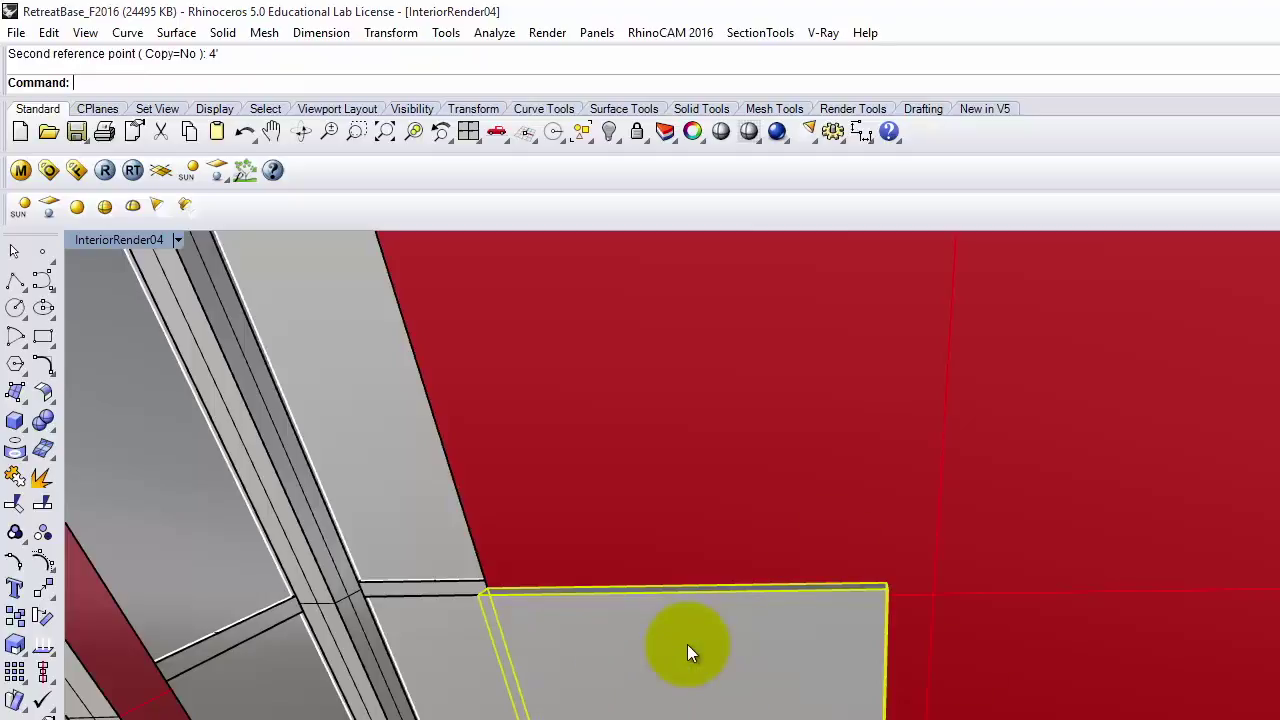
# Step: Move the new panel vertically to align its top edge with the top of the artwork on the adjacent wall
pyautogui.write('move')
pyautogui.press('Return')
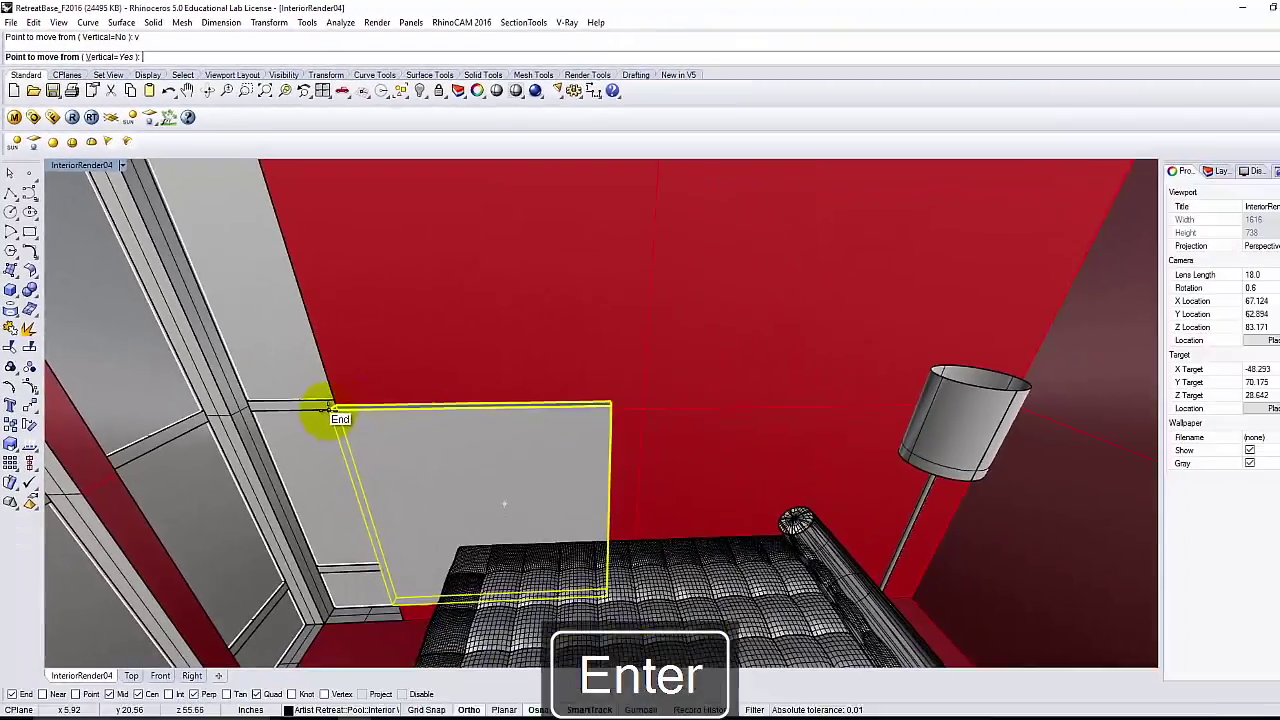
pyautogui.click(478, 594)
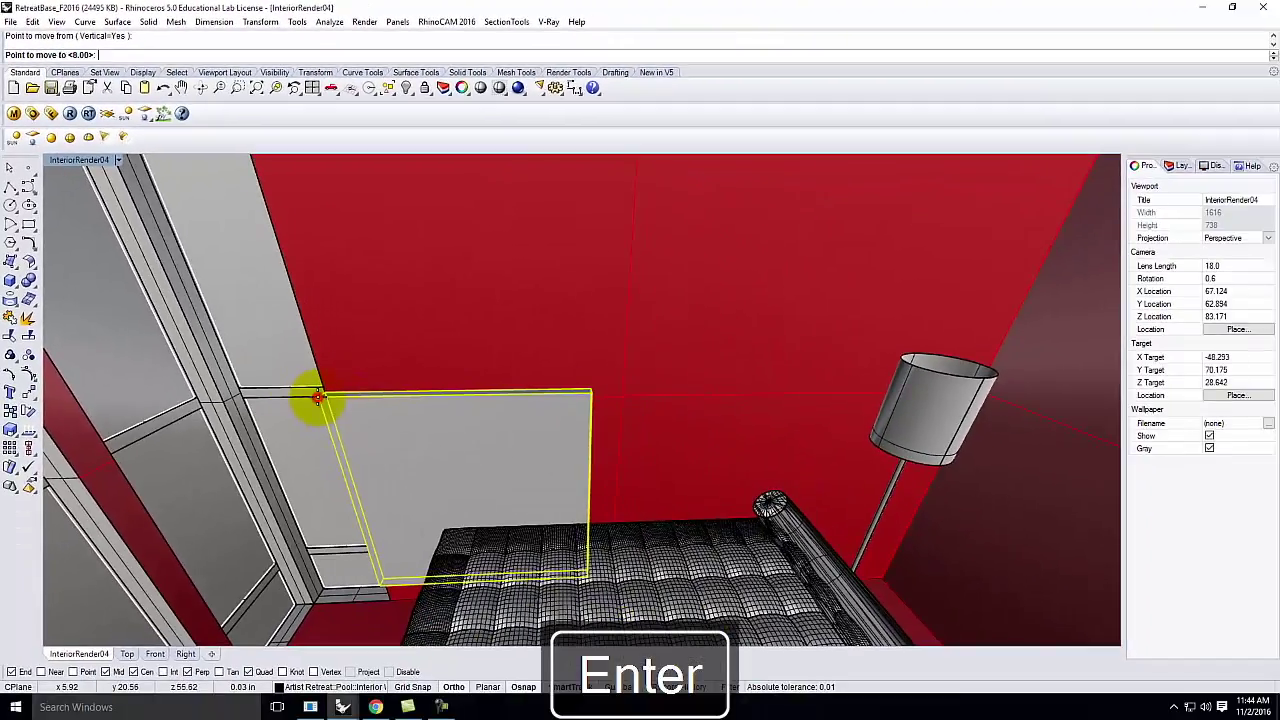
pyautogui.scroll(-6, 346, 356)
pyautogui.moveTo(334, 323); pyautogui.dragTo(339, 291, button='right')
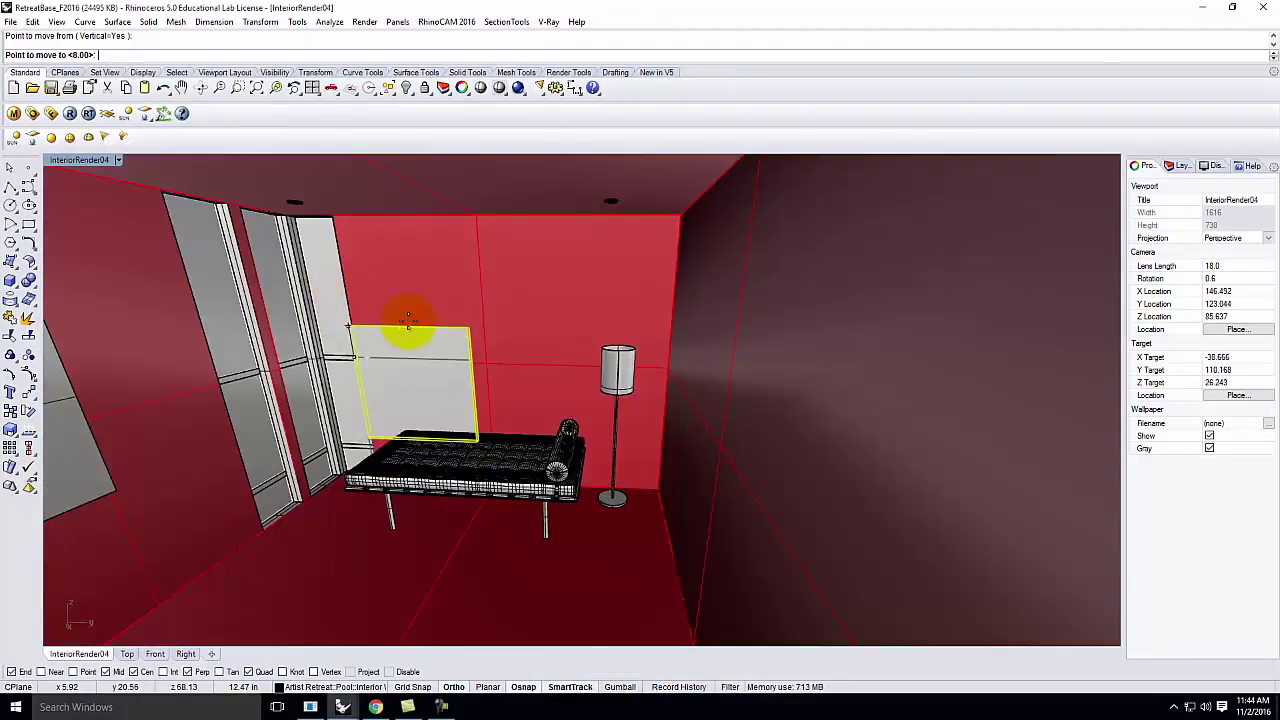
pyautogui.scroll(-2, 263, 286)
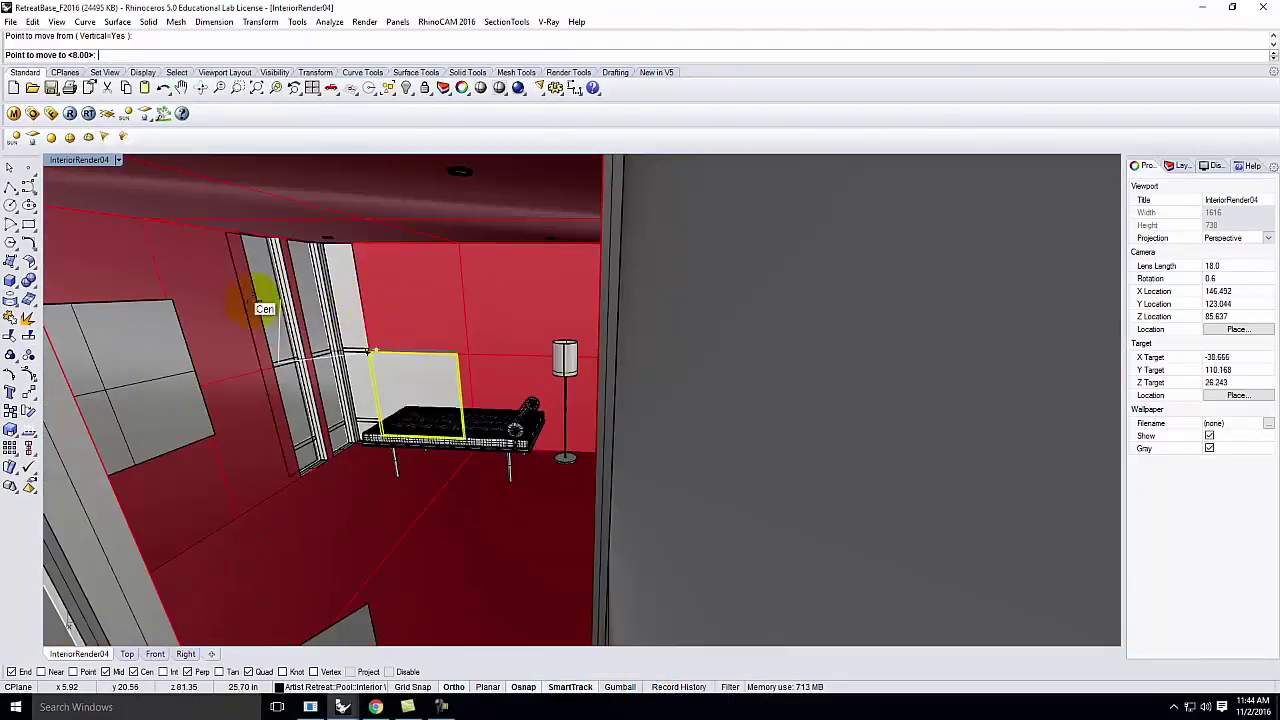
pyautogui.click(173, 305)
pyautogui.moveTo(363, 349); pyautogui.dragTo(474, 357, button='right')
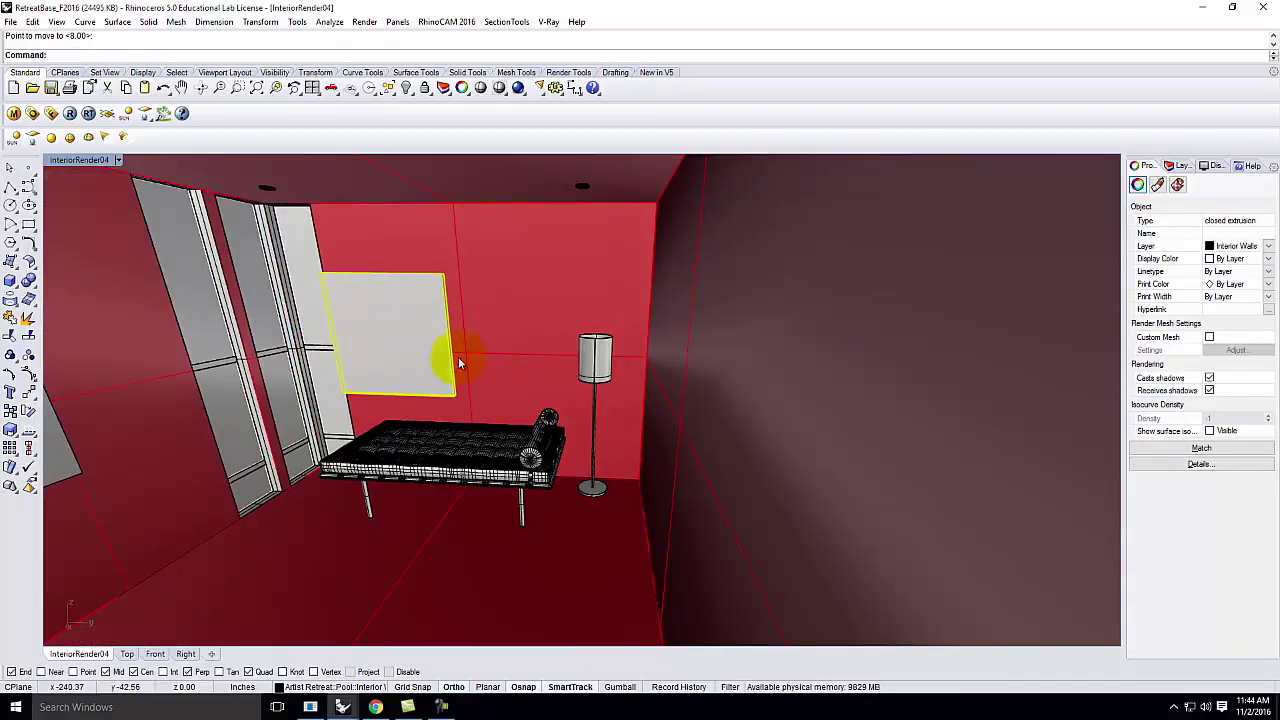
pyautogui.moveTo(388, 382); pyautogui.dragTo(418, 385, button='right')
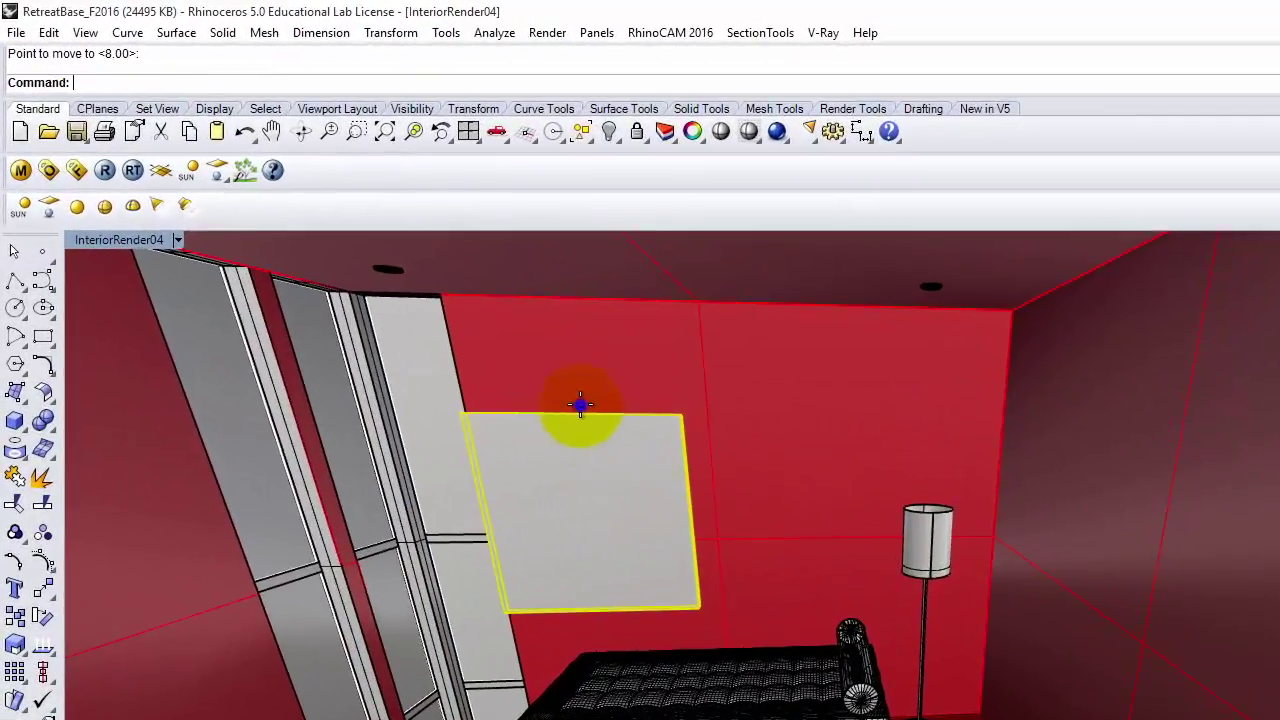
pyautogui.rightClick(580, 405)
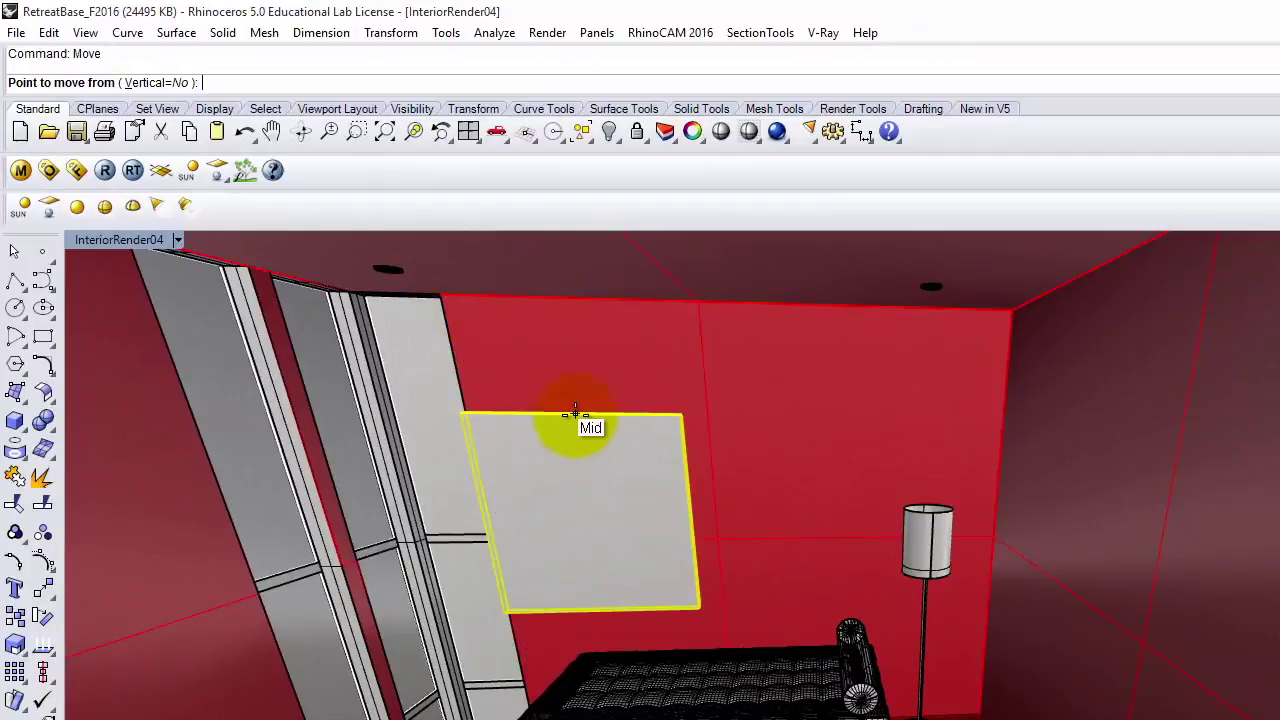
pyautogui.click(572, 413)
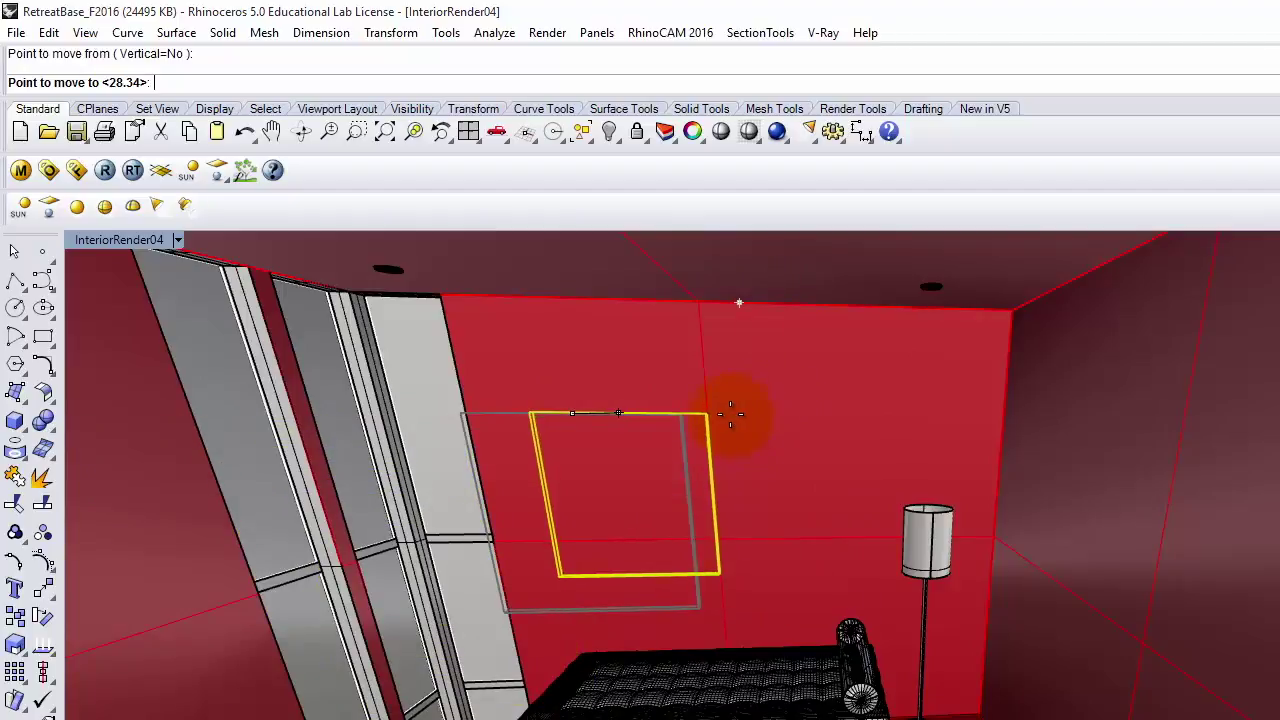
pyautogui.press('Escape')
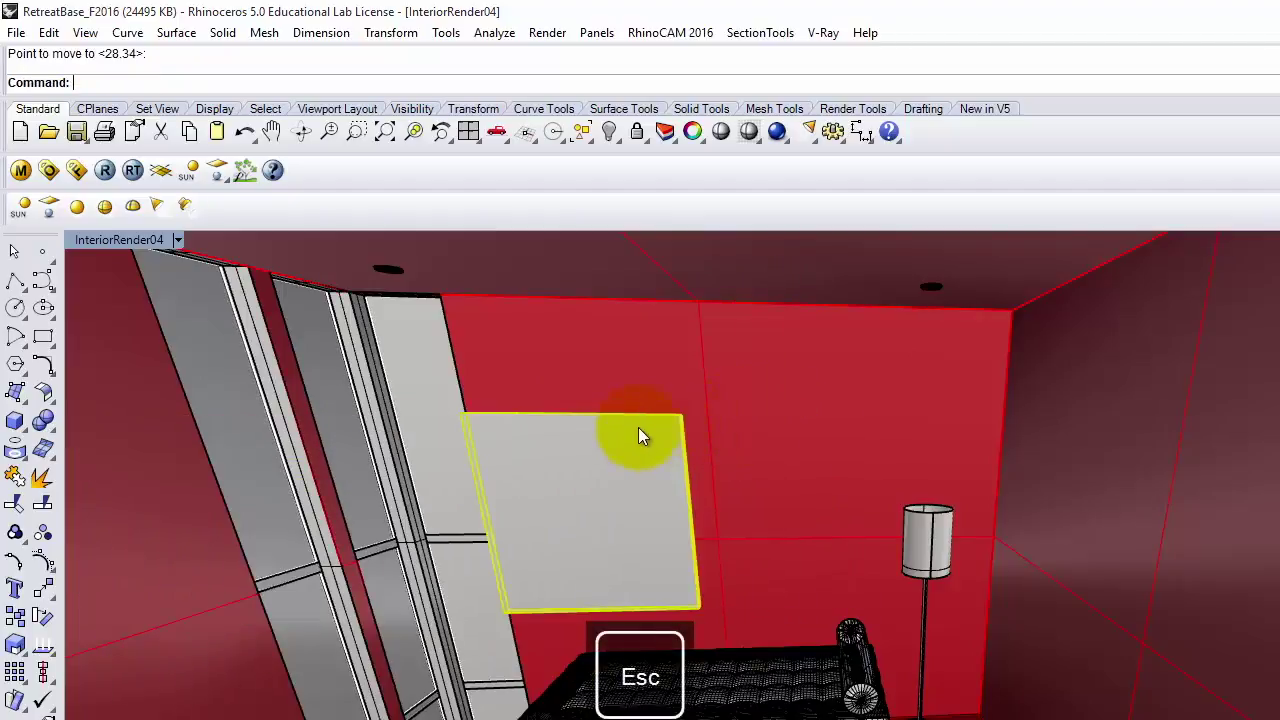
# Step: Move the new panel horizontally along its wall, away from the window and toward the floor lamp
pyautogui.press('Return')
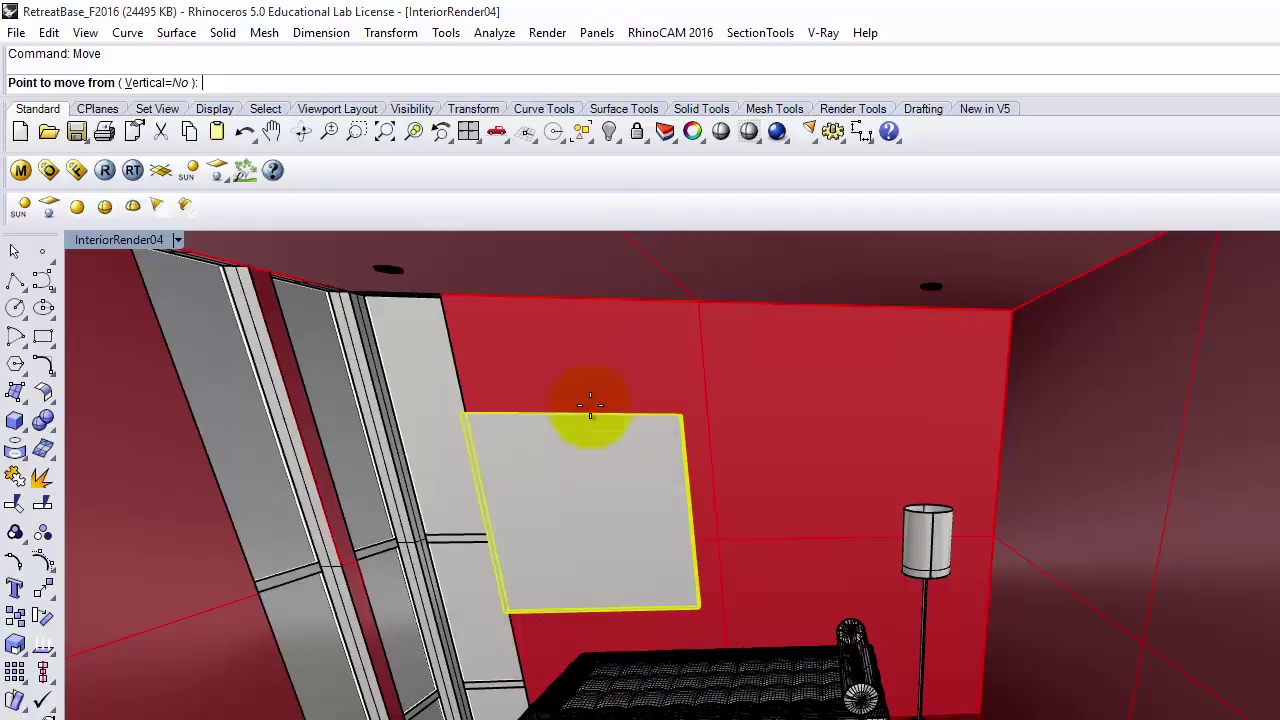
pyautogui.click(610, 570)
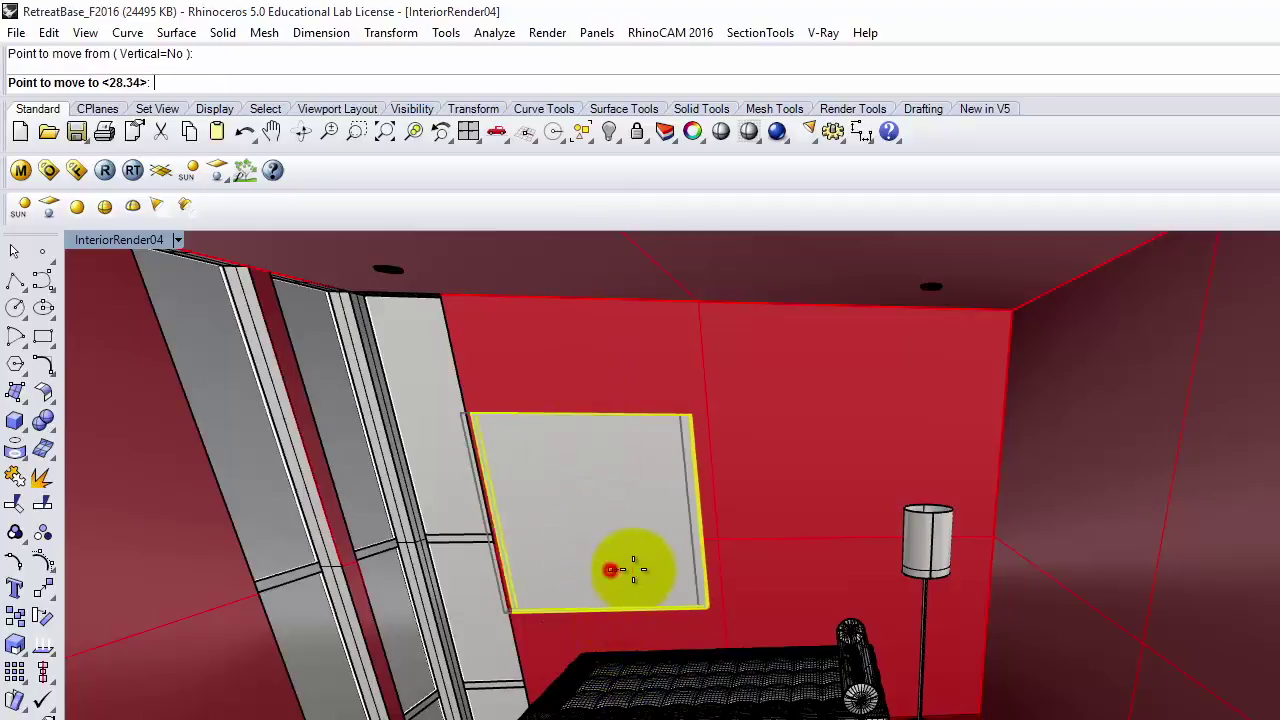
pyautogui.click(668, 569)
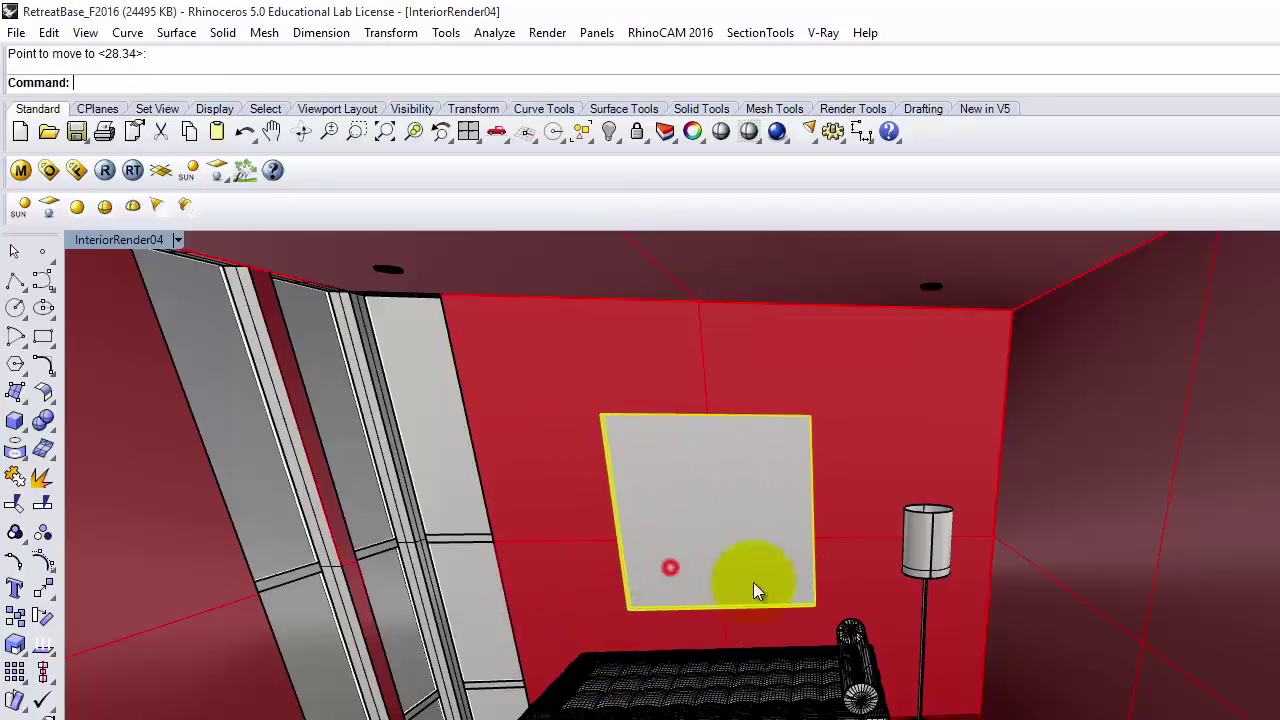
pyautogui.press('Escape')
# Step: Switch the viewport to Rendered display with the new wall panel in close view
pyautogui.moveTo(744, 524)
pyautogui.mouseDown(button='right')
pyautogui.moveTo(818, 557)
pyautogui.moveTo(865, 545)
pyautogui.moveTo(742, 520)
pyautogui.mouseUp(button='right')
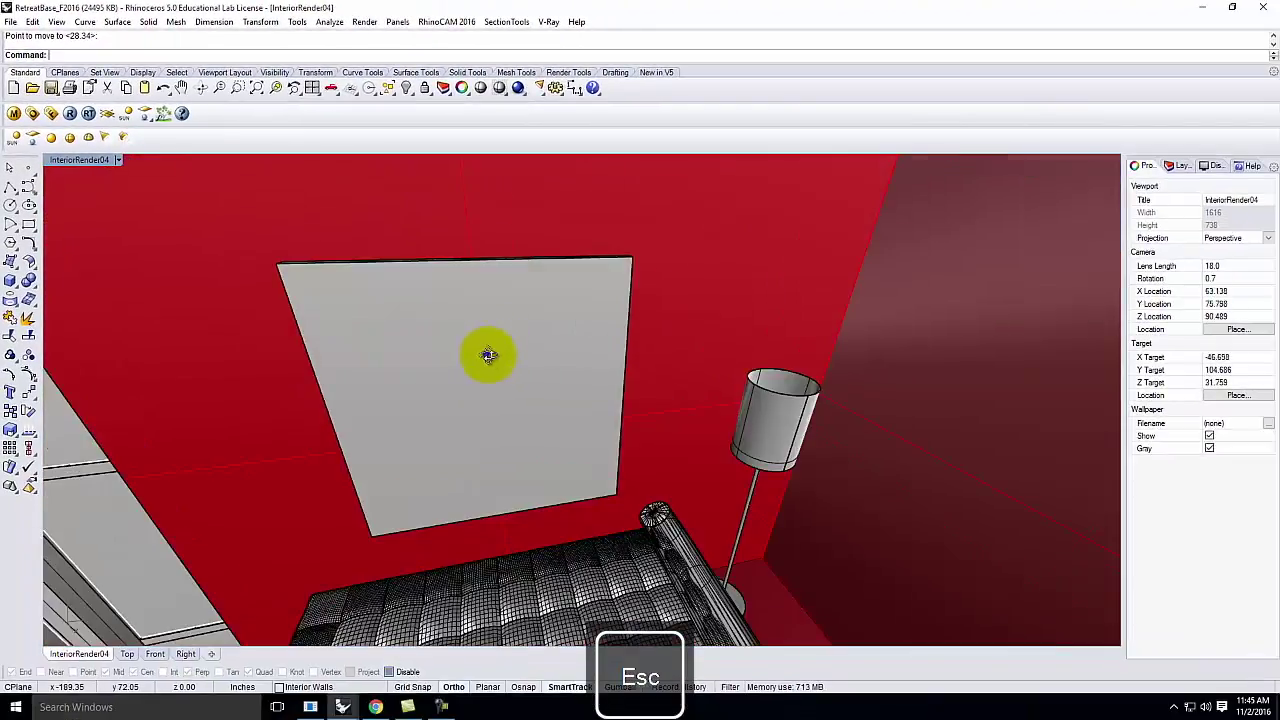
pyautogui.moveTo(488, 355); pyautogui.dragTo(560, 353, button='right')
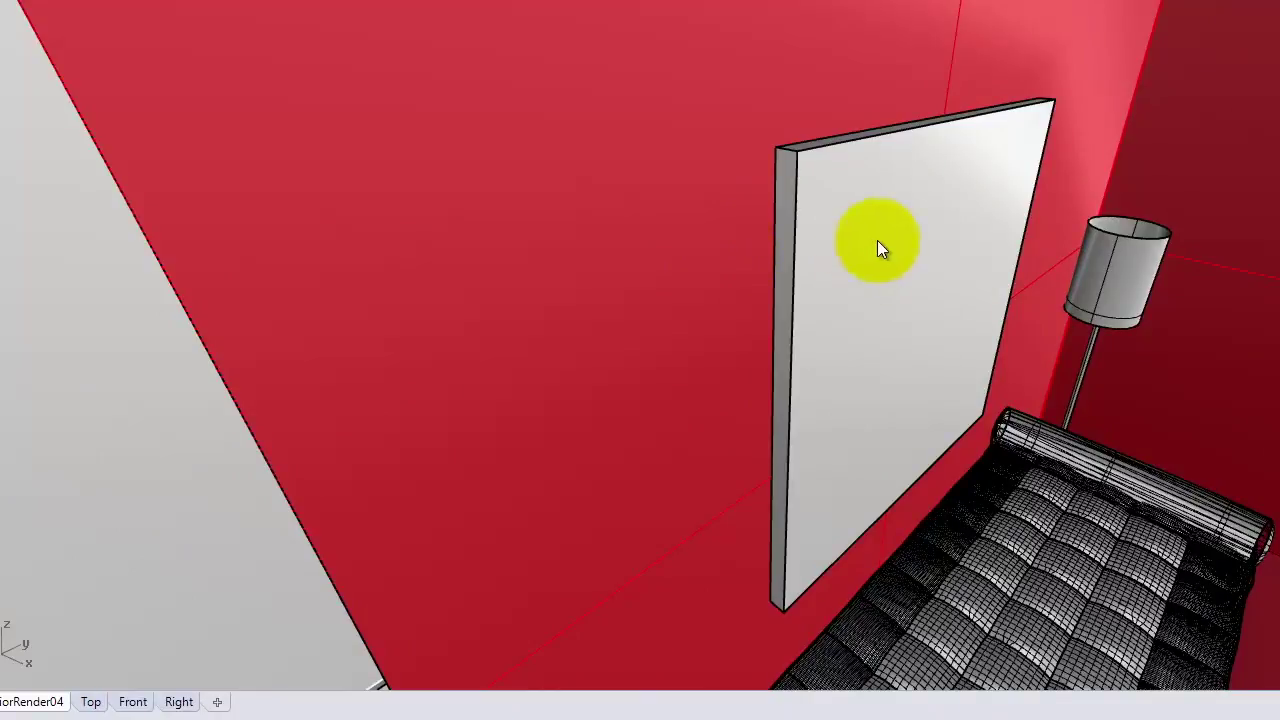
pyautogui.click(75, 3)
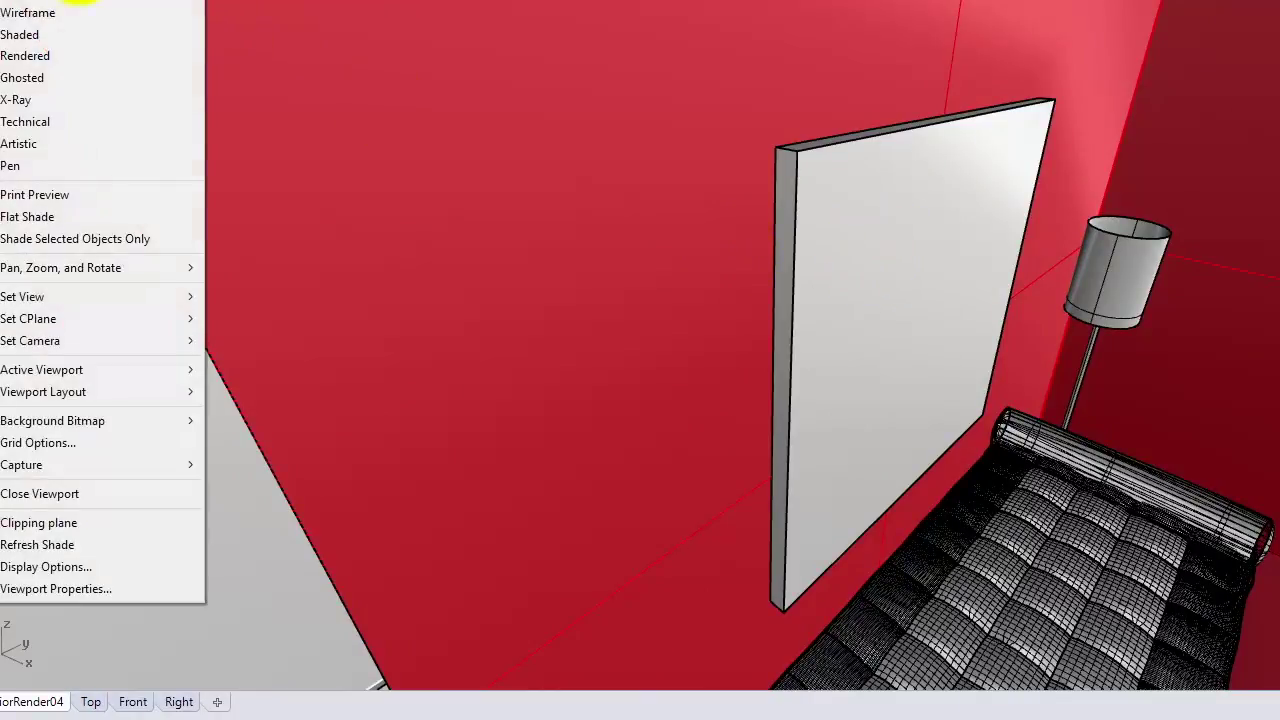
pyautogui.click(64, 60)
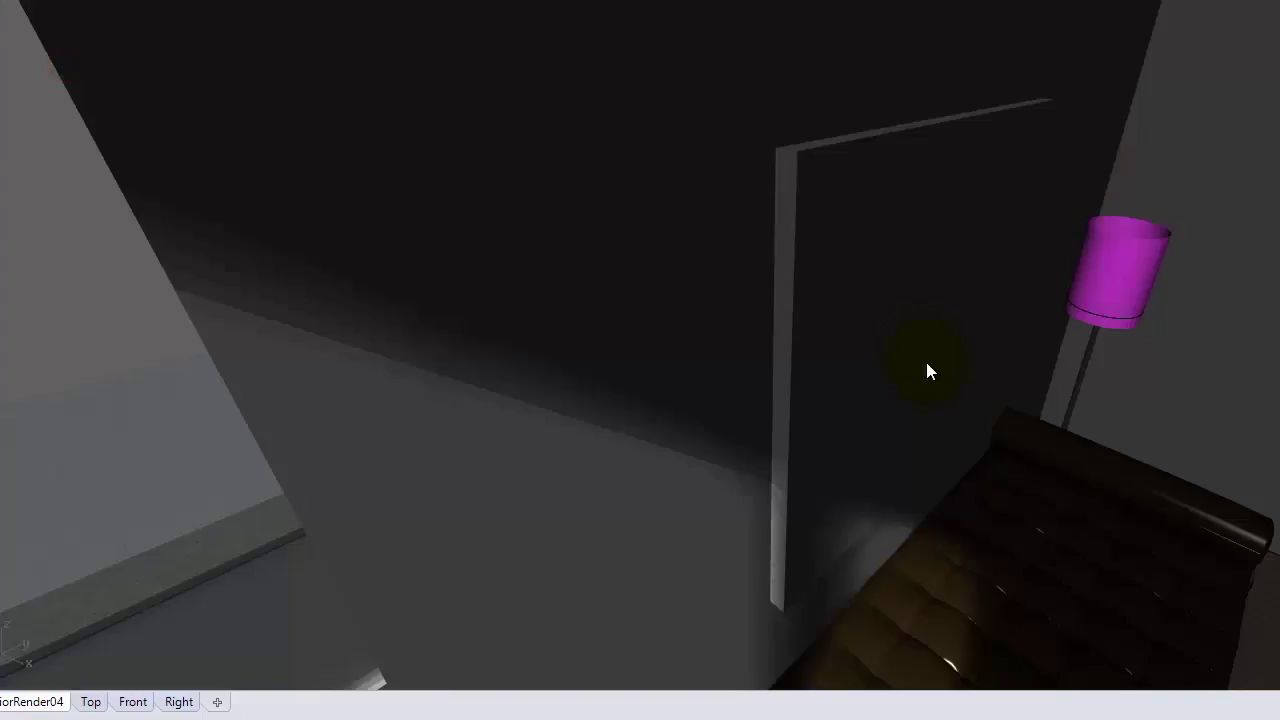
pyautogui.moveTo(998, 381); pyautogui.dragTo(971, 380, button='right')
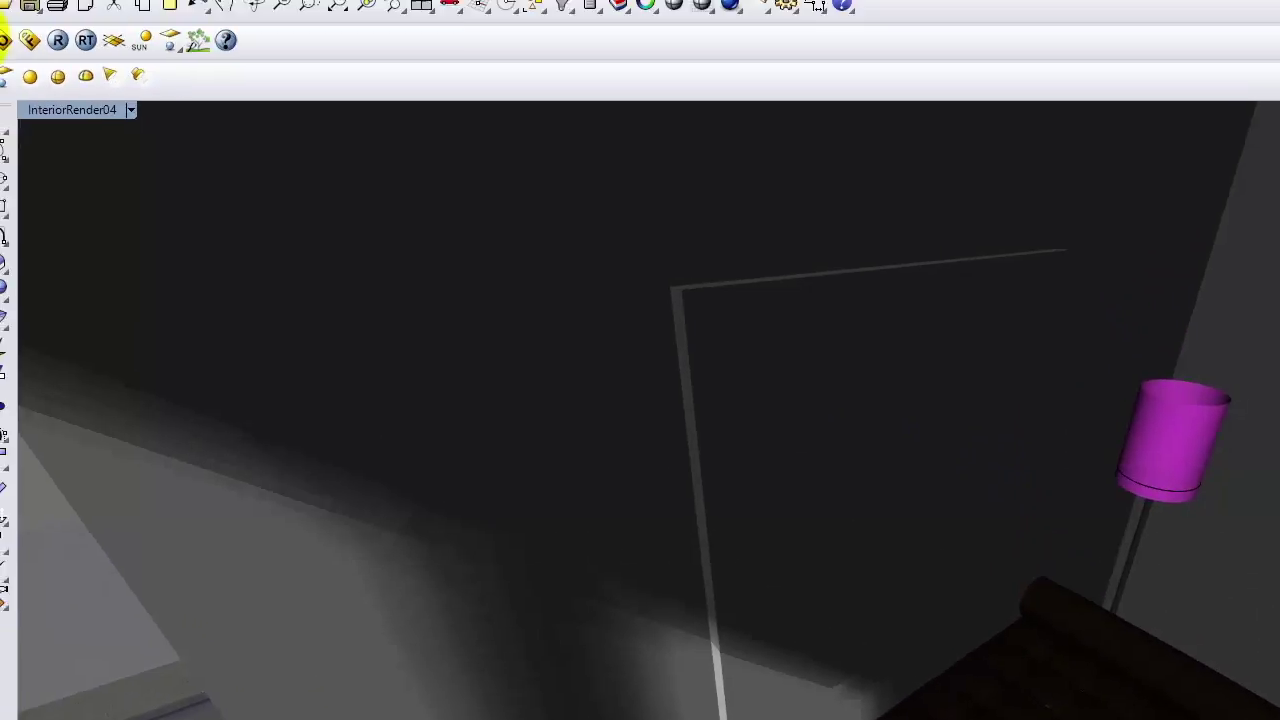
# Step: Create a new Standard material among the scene materials in the V-Ray material editor
pyautogui.click(15, 170)
pyautogui.scroll(10, 135, 372)
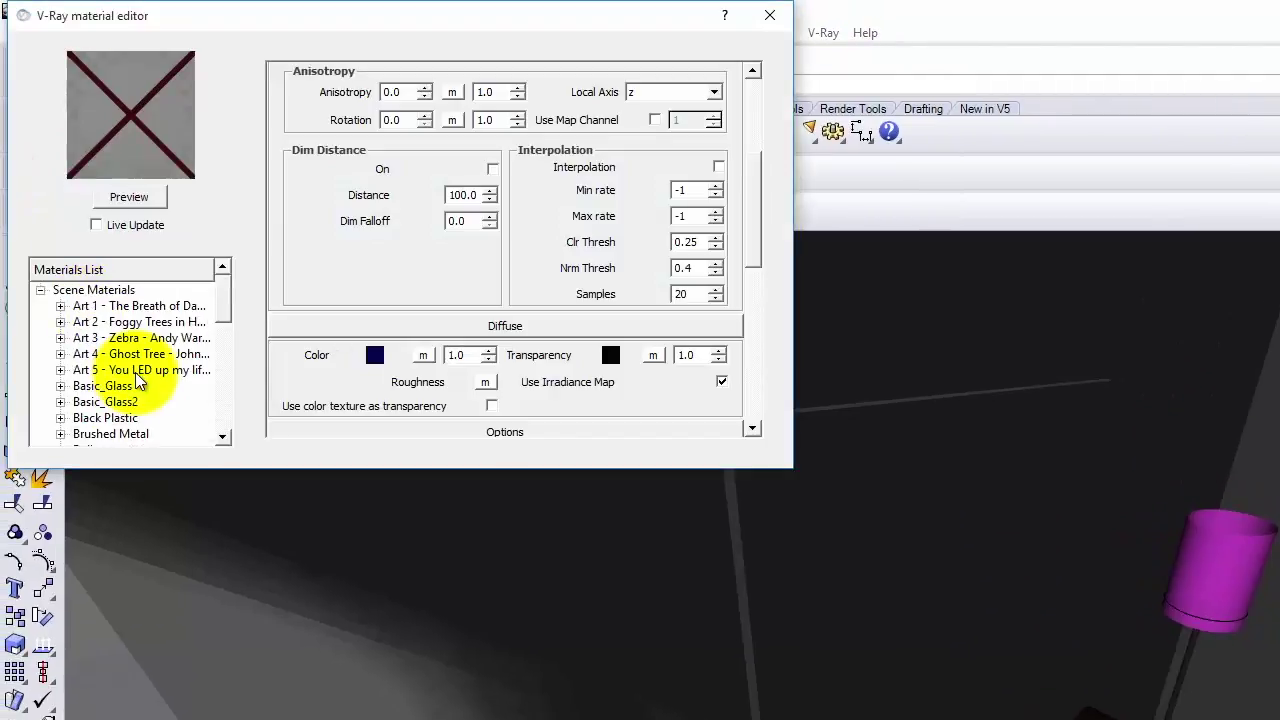
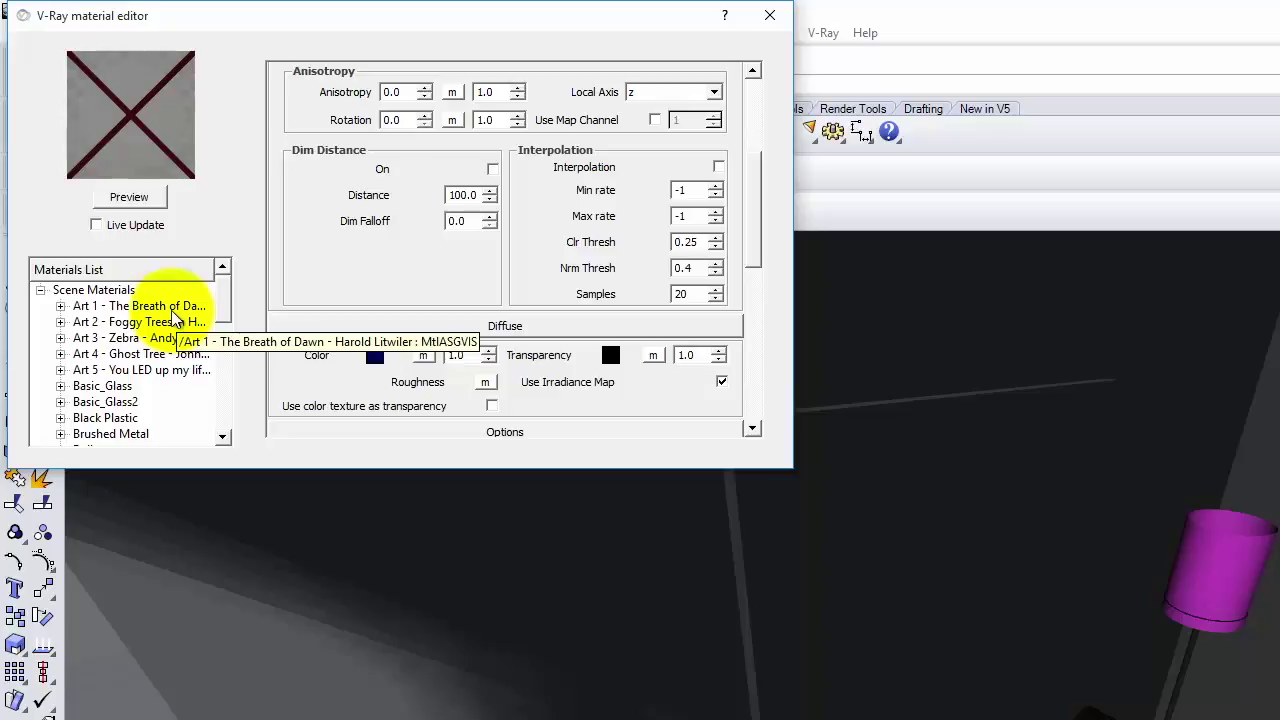
pyautogui.rightClick(108, 292)
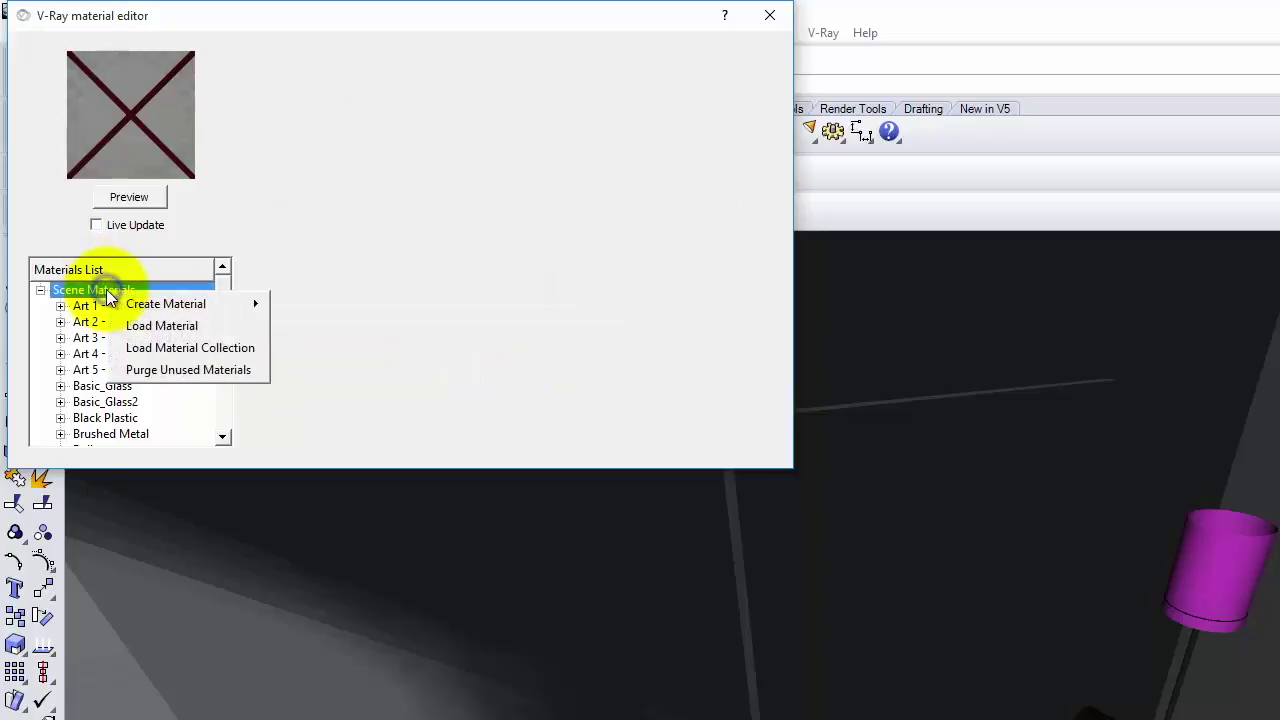
pyautogui.moveTo(168, 302)
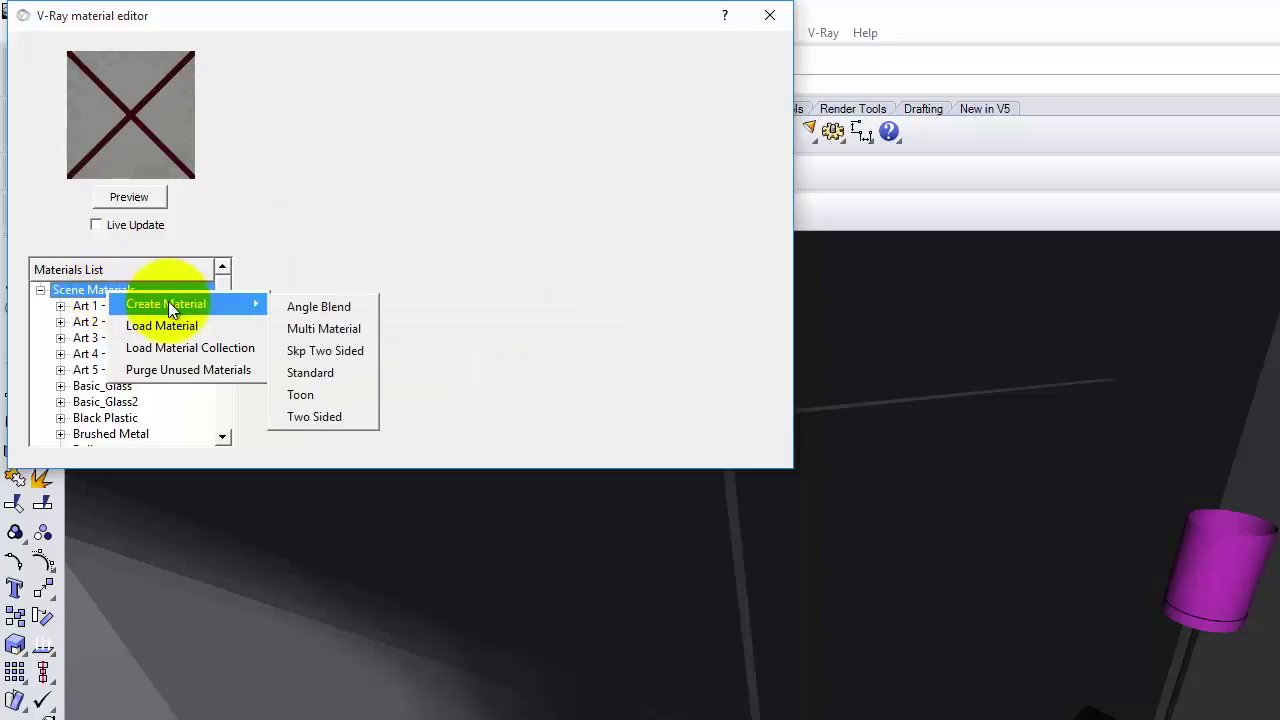
pyautogui.click(290, 372)
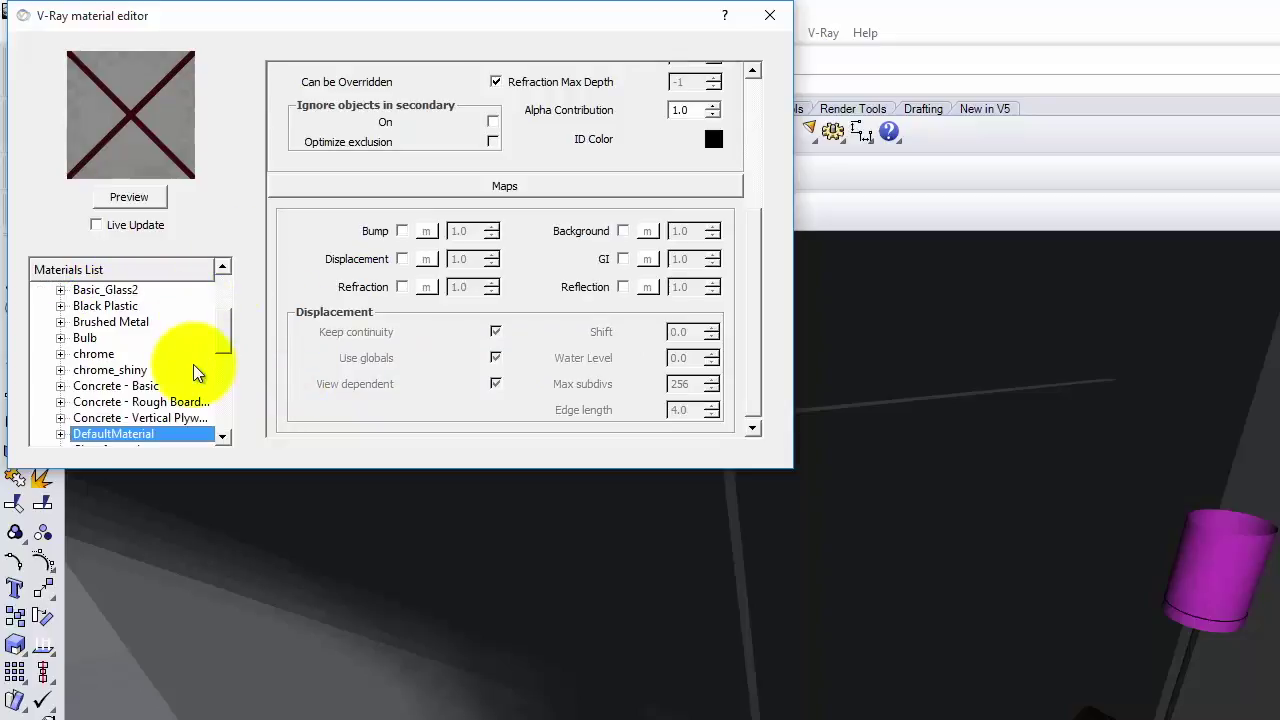
# Step: Rename the new default material as "Art 5 - al;skdfjkl;"
pyautogui.doubleClick(150, 431)
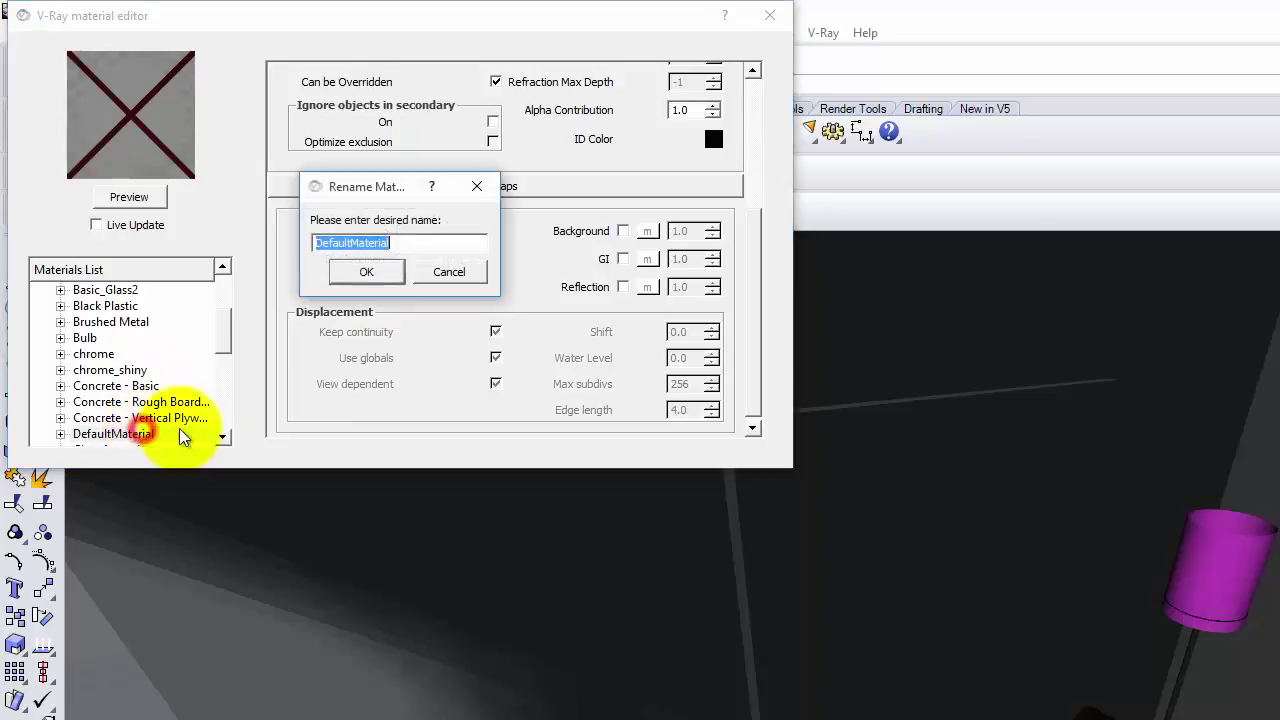
pyautogui.write('Are')
pyautogui.press('BackSpace')
pyautogui.write('t ')
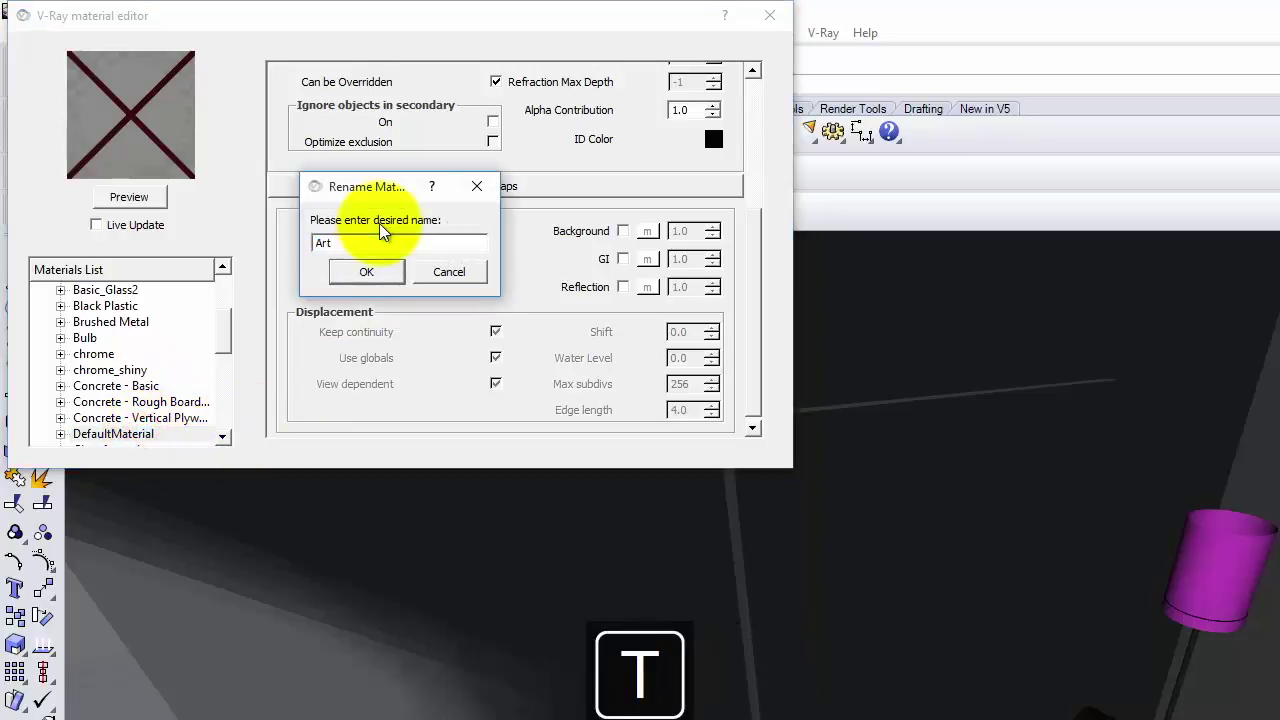
pyautogui.write('5')
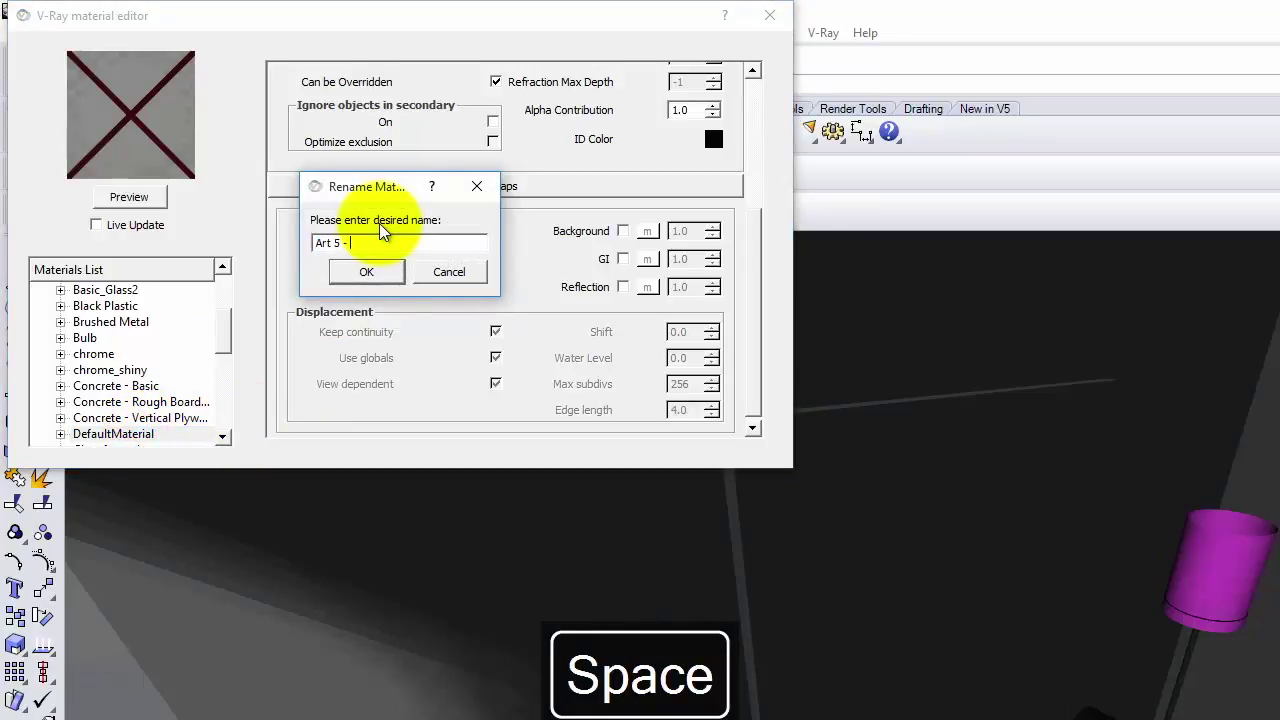
pyautogui.write(' - al;skdfjkl;')
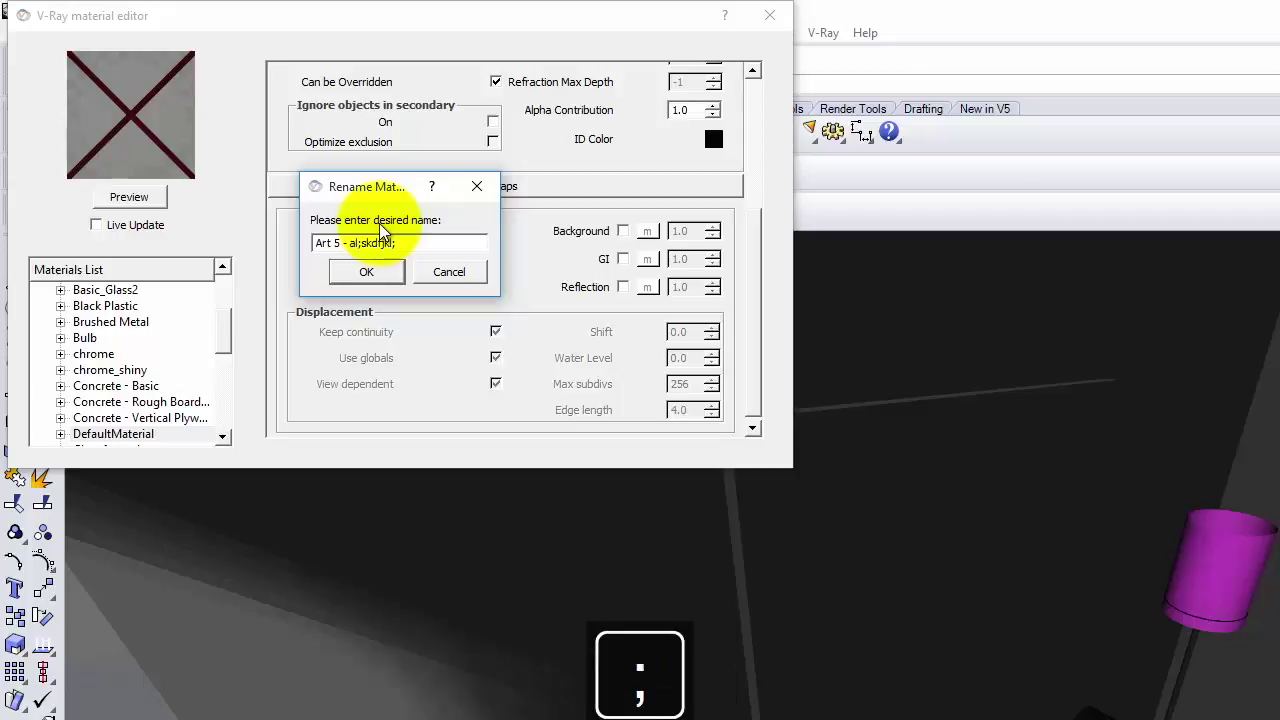
pyautogui.click(377, 274)
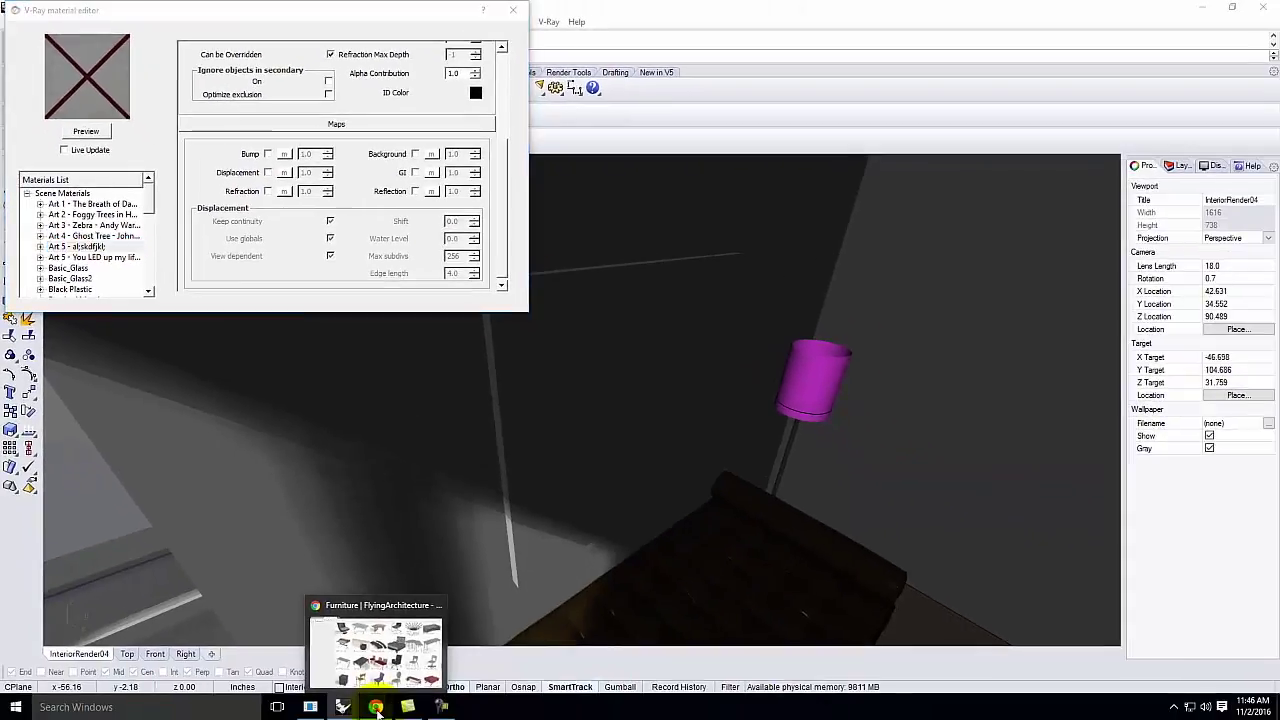
# Step: Switch to Chrome and open search.creativecommons.org in a new tab
pyautogui.click(376, 707)
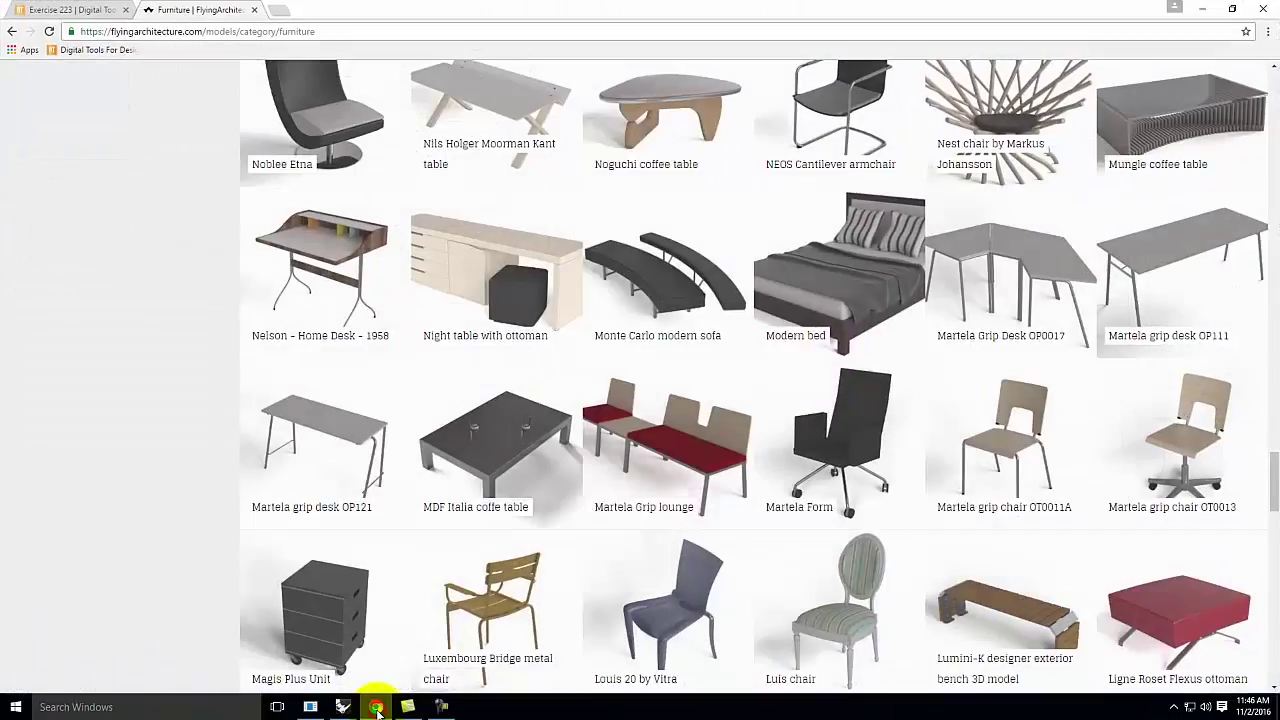
pyautogui.click(283, 10)
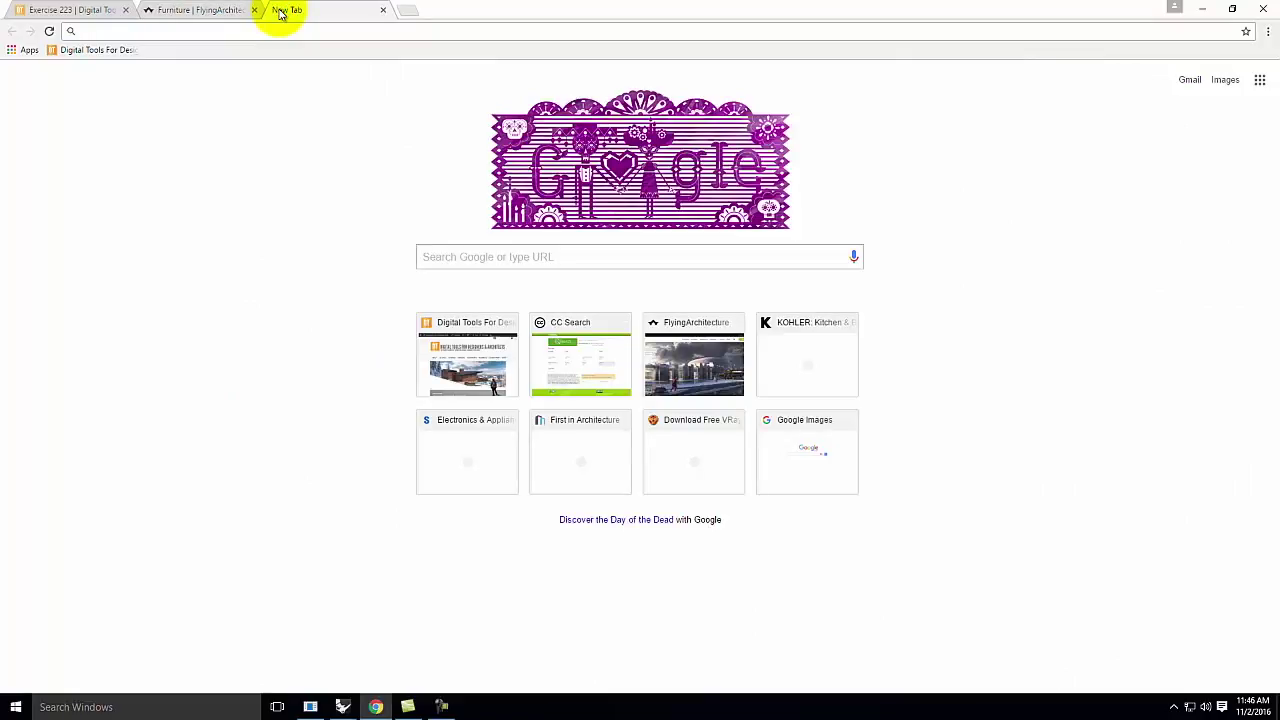
pyautogui.write('c')
pyautogui.press('BackSpace')
pyautogui.write('search.creativecommons.org')
pyautogui.press('Return')
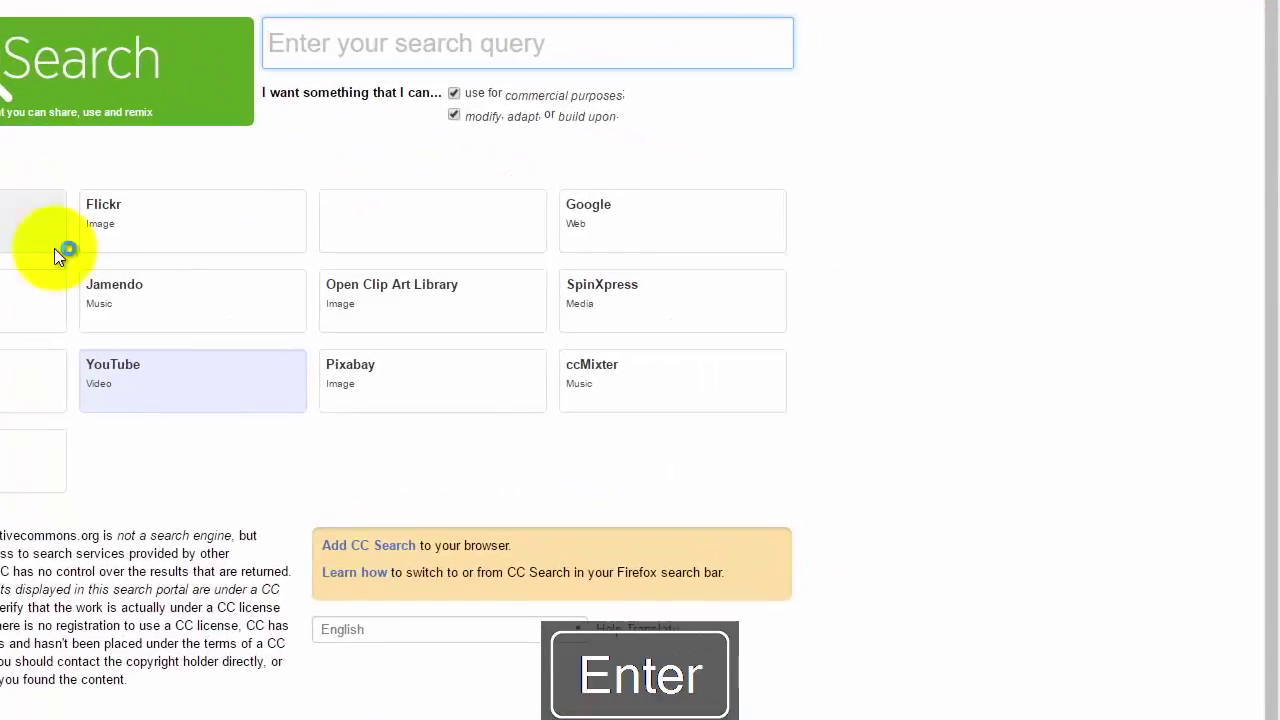
# Step: Search Flickr through CC Search for "beach" and filter the results to black-and-white images
pyautogui.click(351, 43)
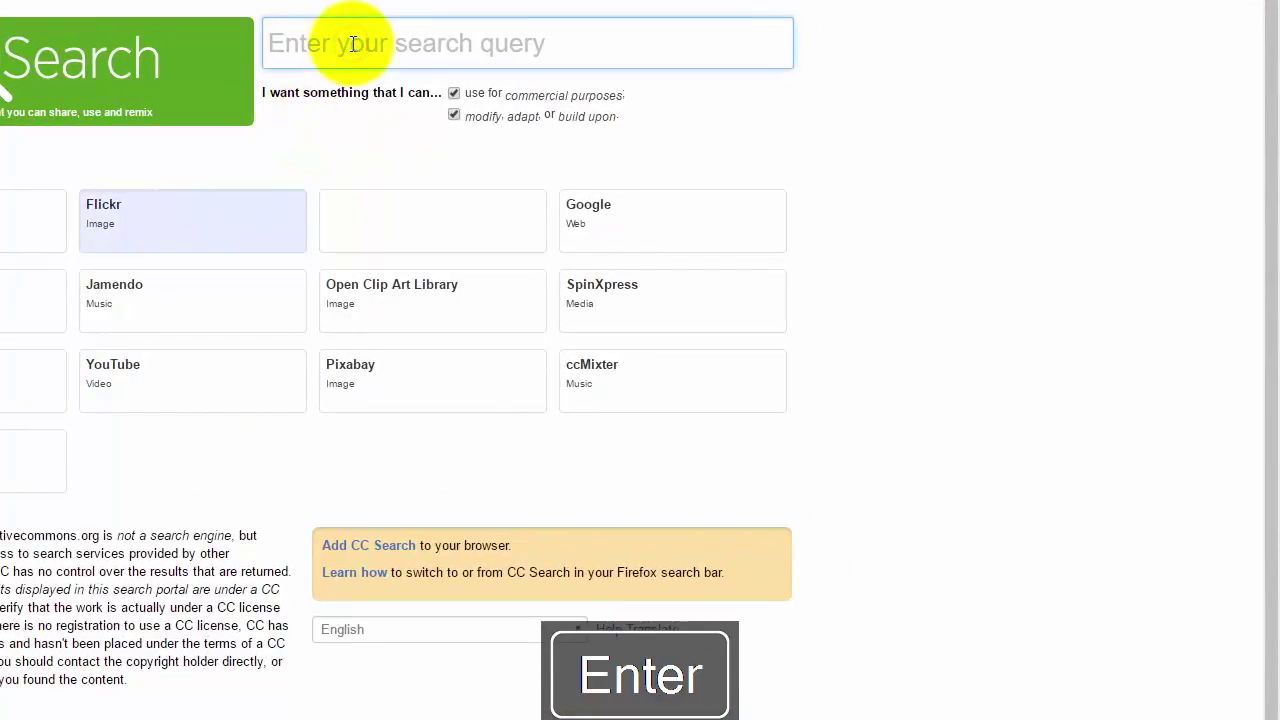
pyautogui.write('beach')
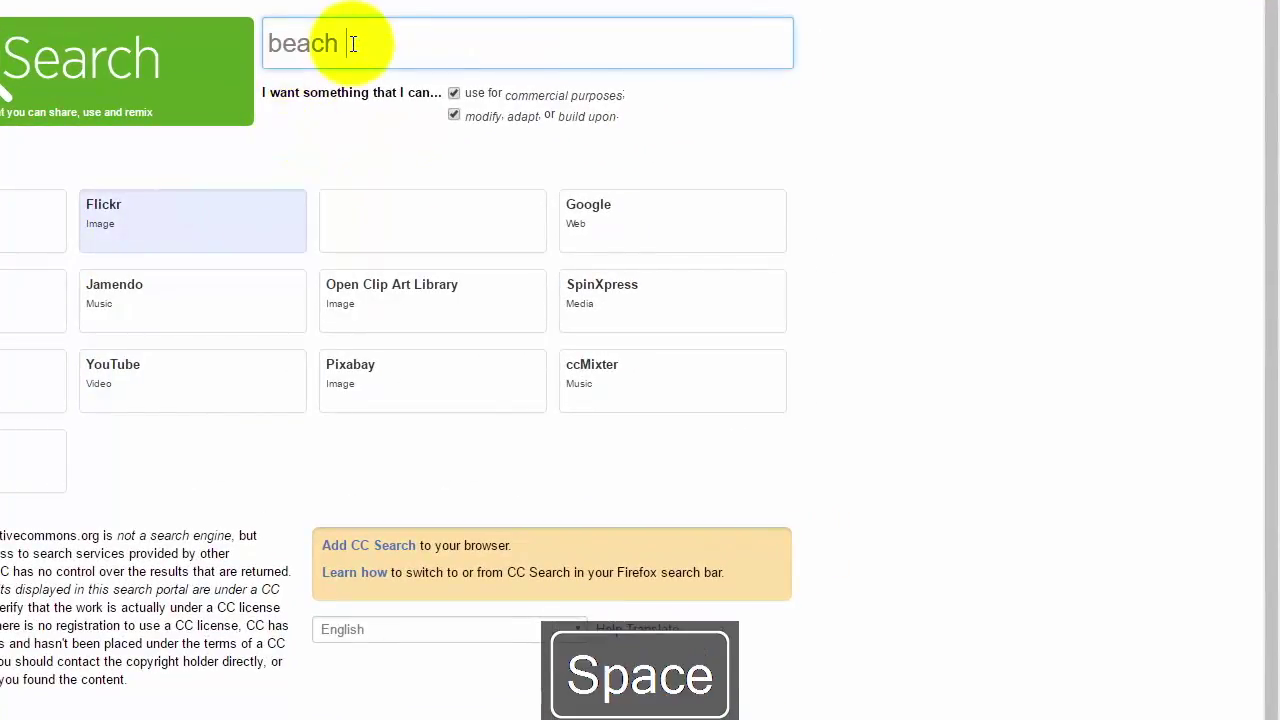
pyautogui.press('Return')
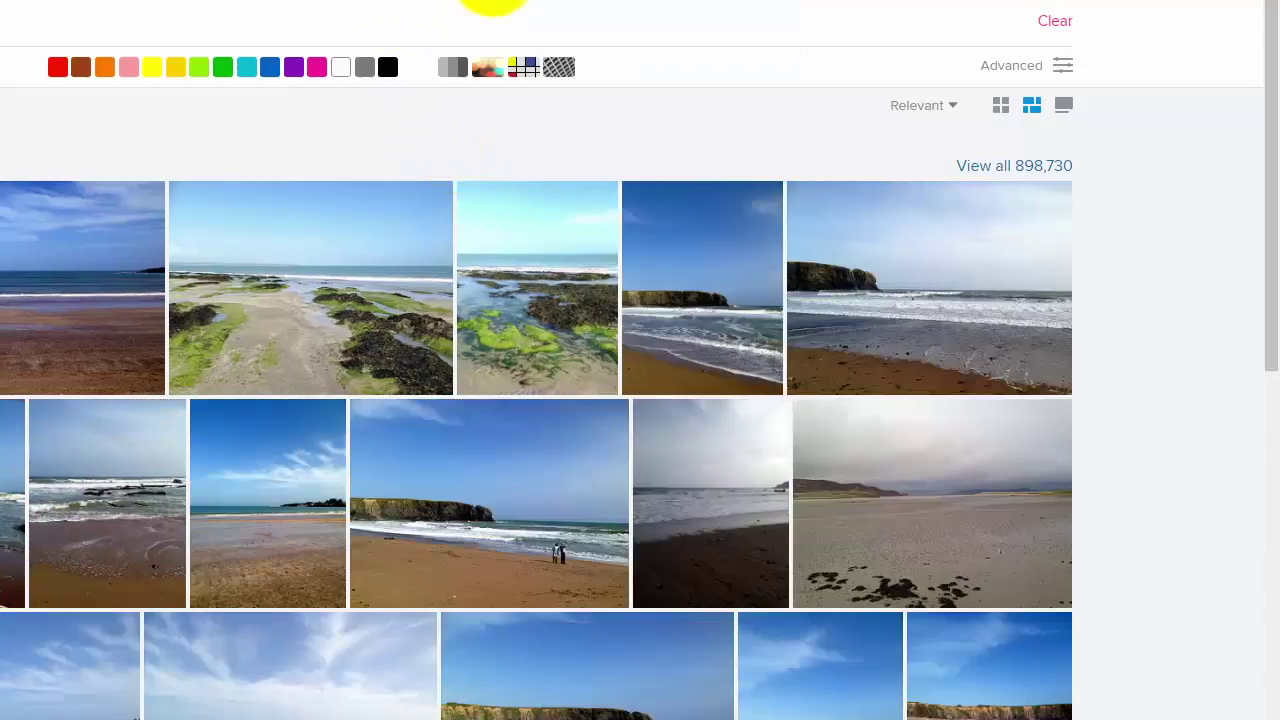
pyautogui.click(455, 67)
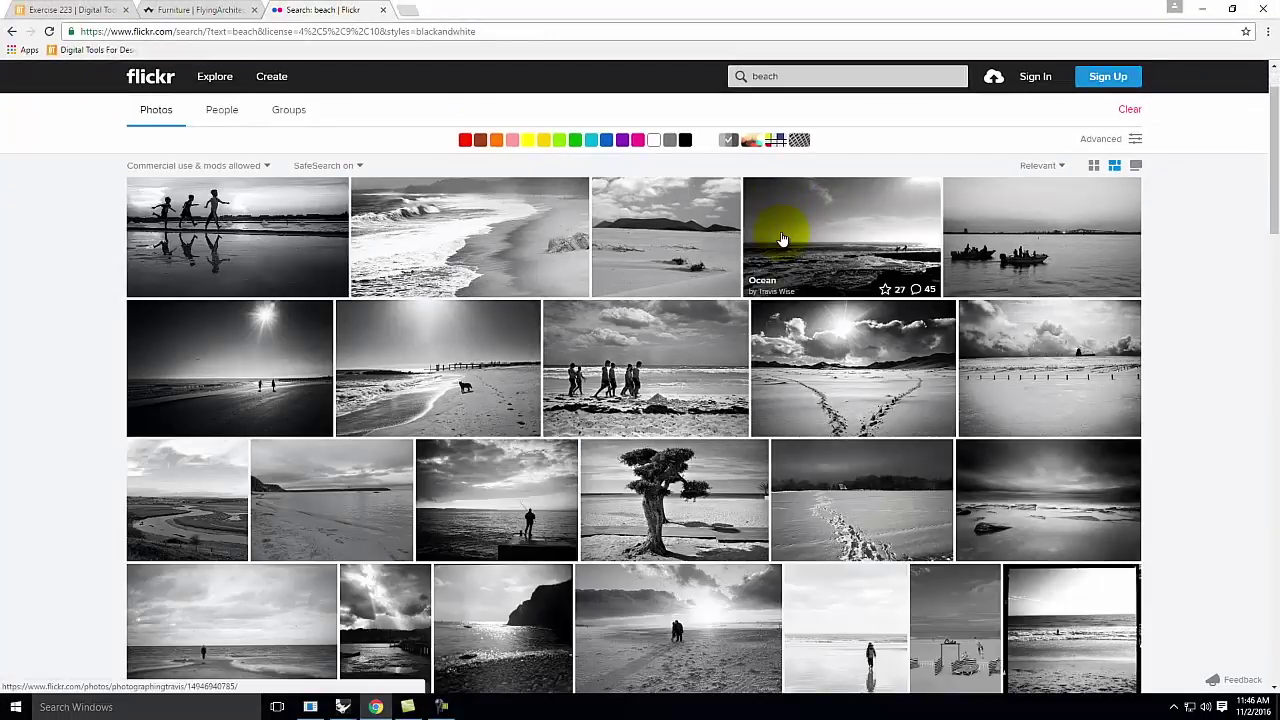
# Step: Open the "gros bisous..." photo of the couple on the beach and download it
pyautogui.scroll(-2, 783, 239)
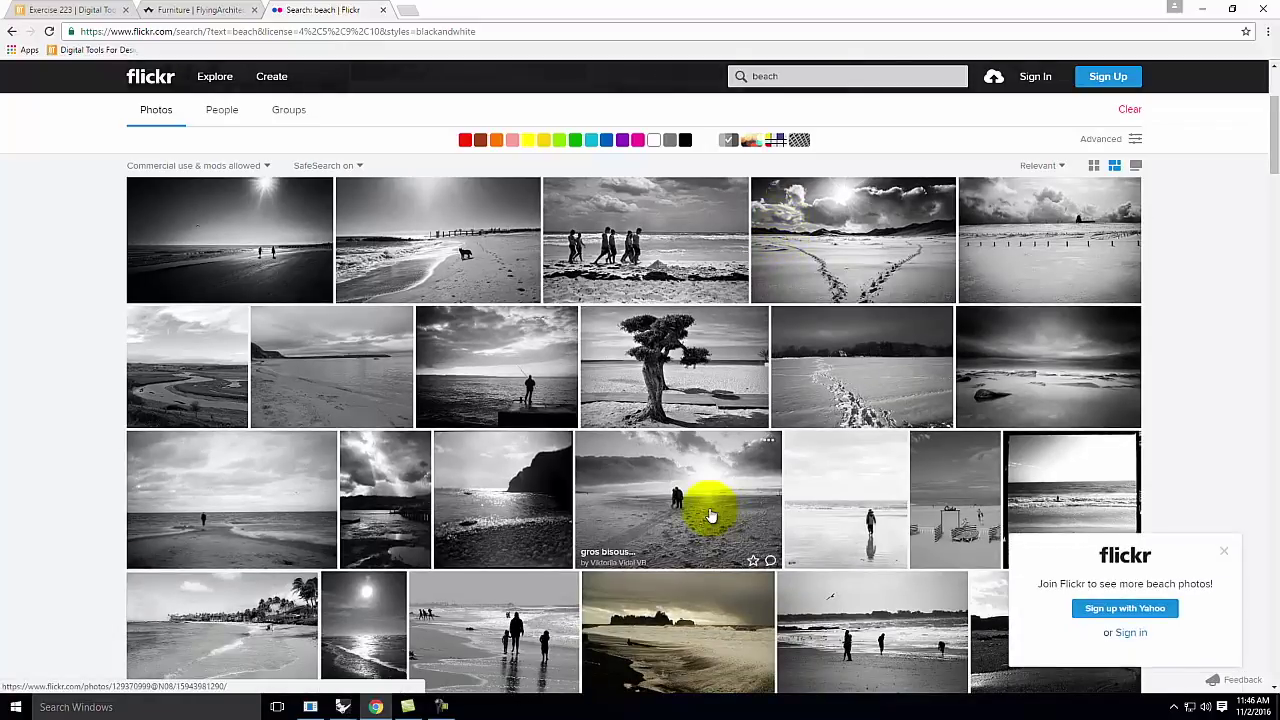
pyautogui.click(709, 512)
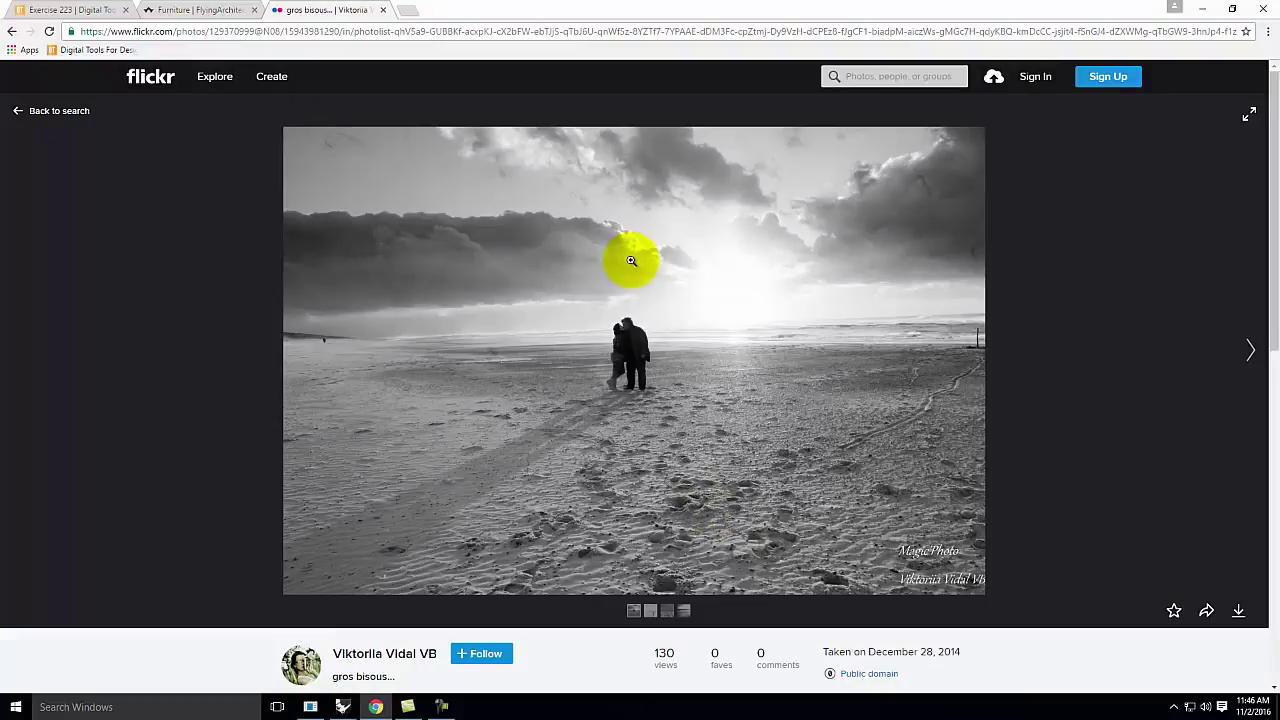
pyautogui.click(1240, 618)
pyautogui.click(1186, 570)
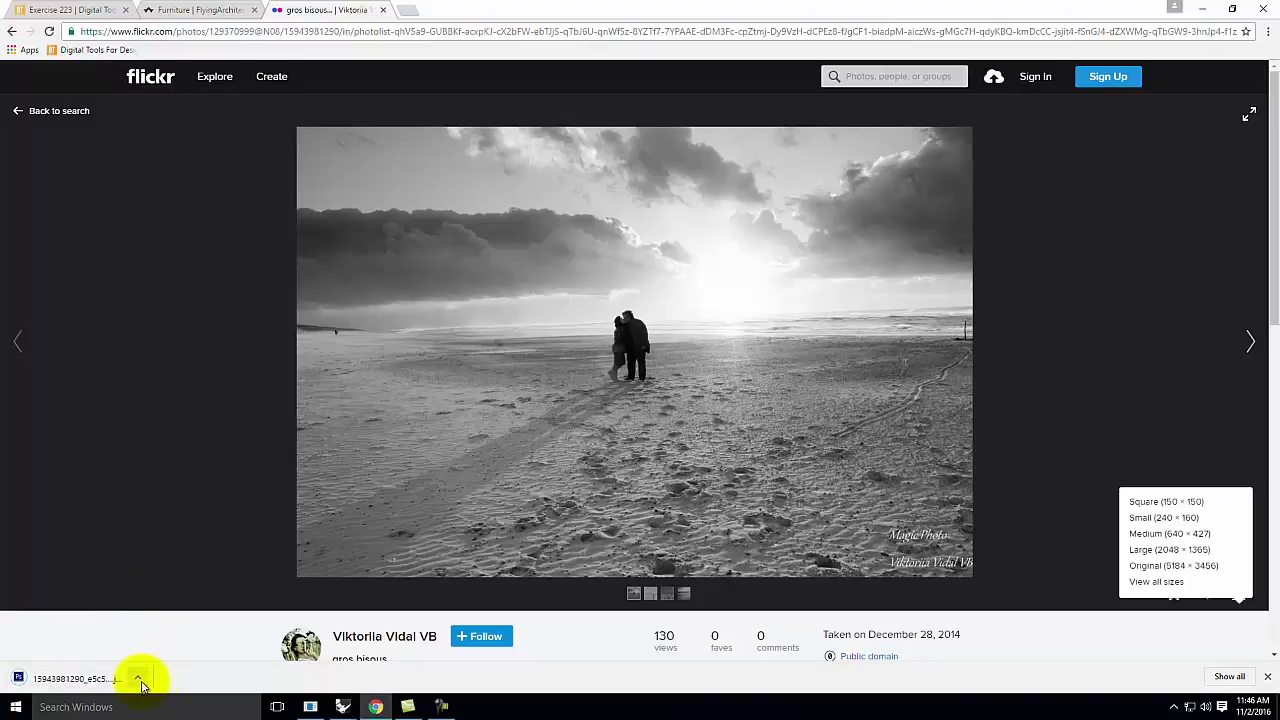
pyautogui.click(141, 684)
pyautogui.click(180, 632)
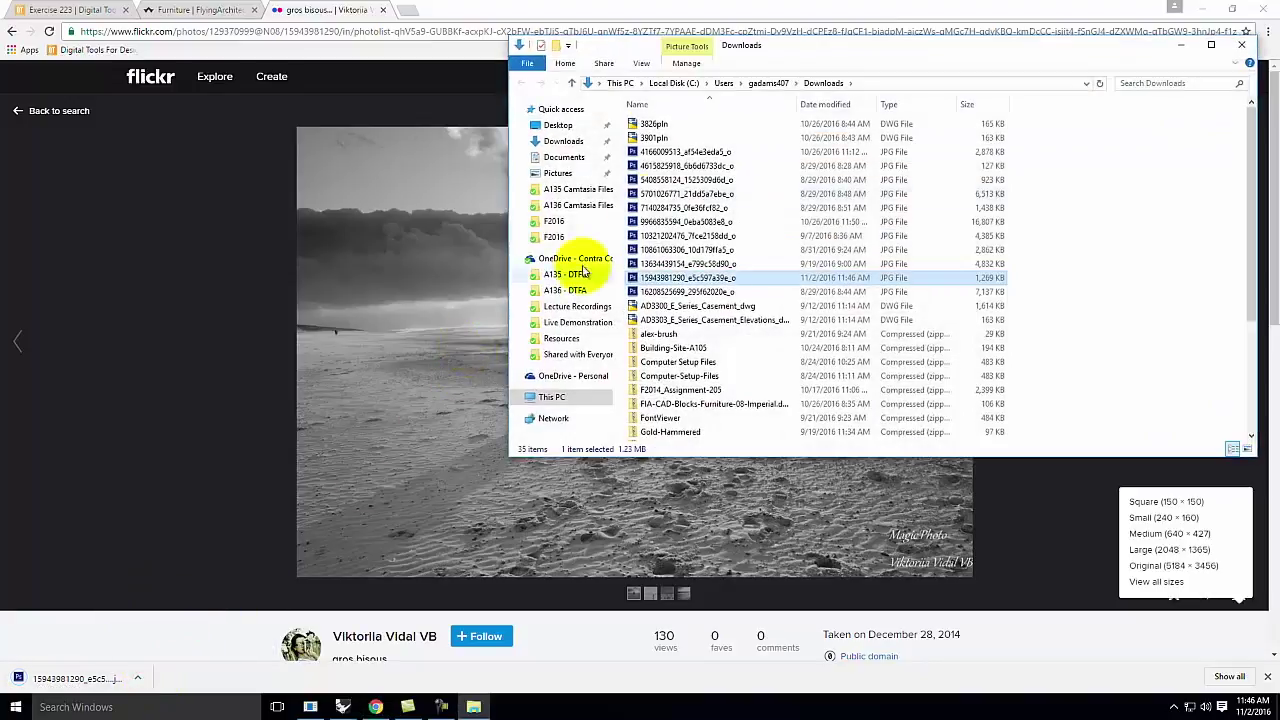
pyautogui.rightClick(683, 281)
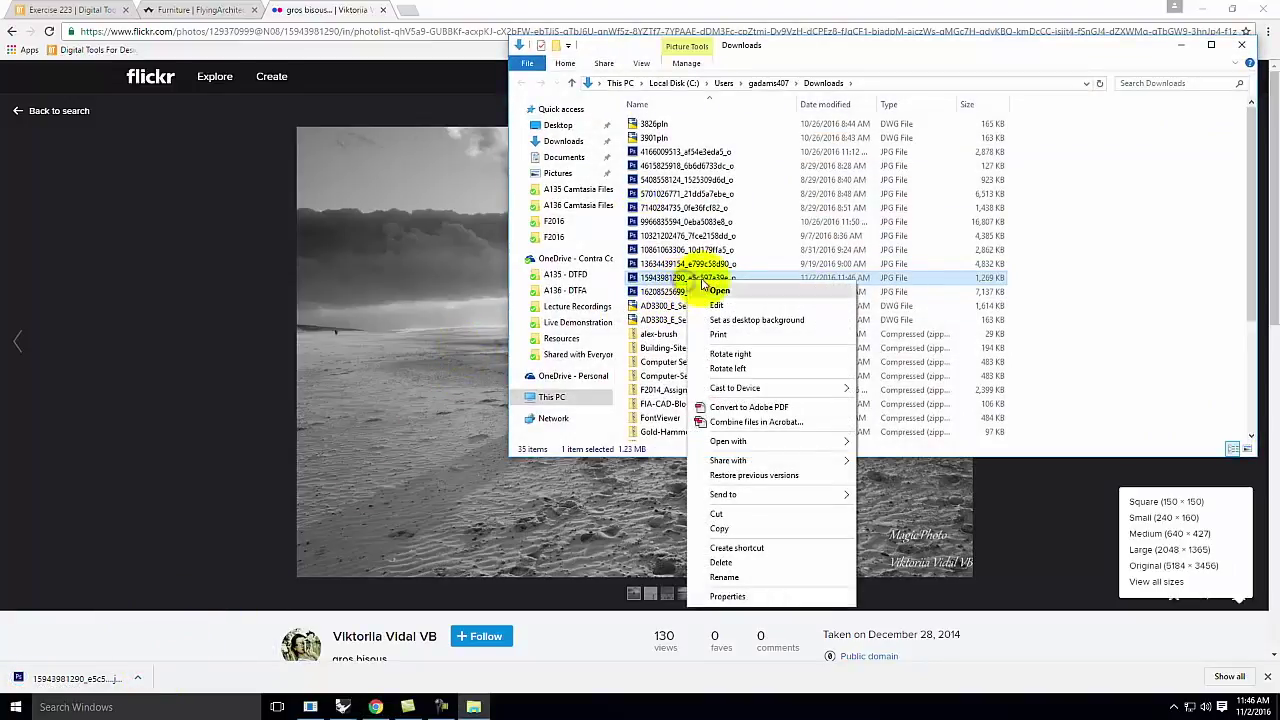
pyautogui.click(727, 533)
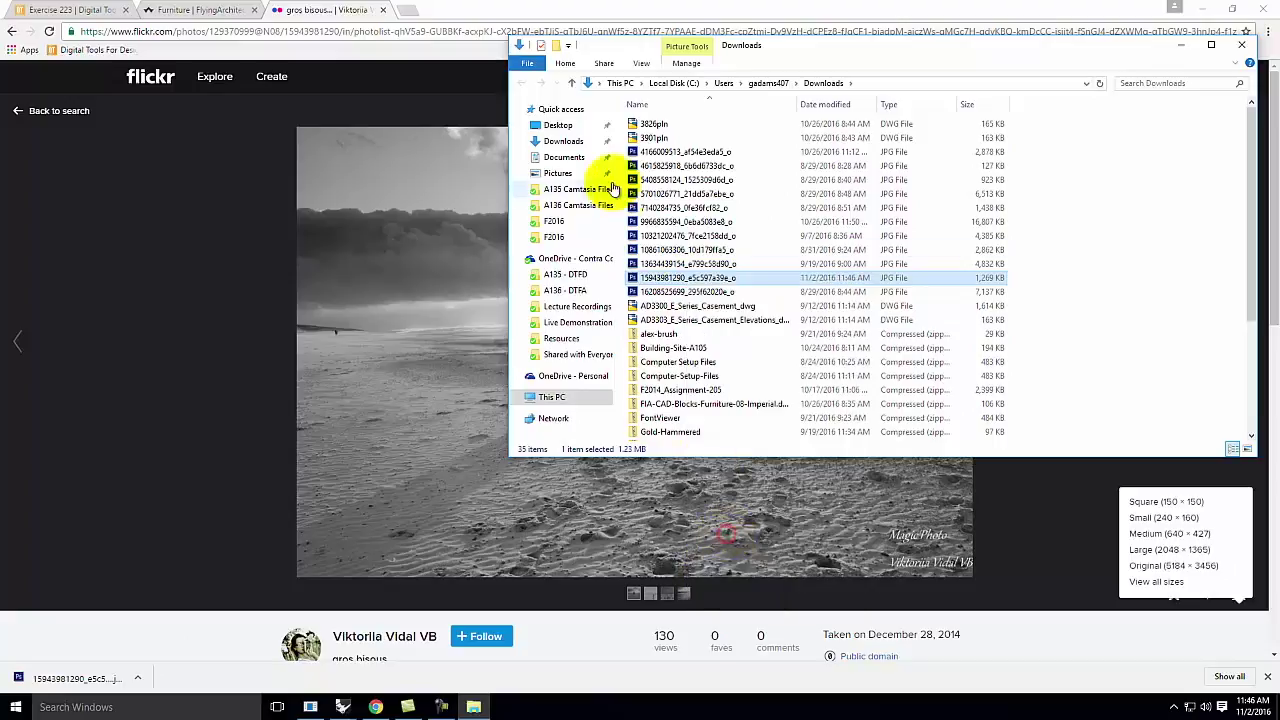
# Step: Paste the copied photo into the Ex223 folder under Live Demonstrations > Live - A136 Exercises
pyautogui.click(580, 322)
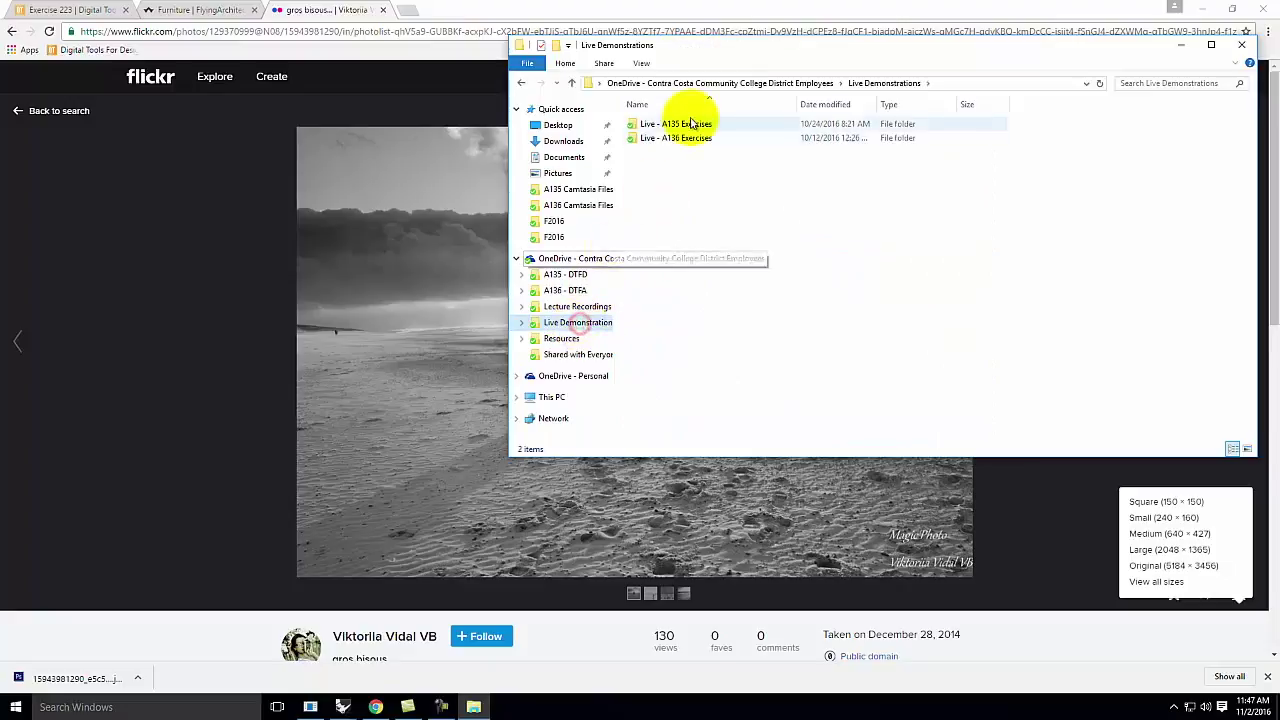
pyautogui.doubleClick(694, 135)
pyautogui.scroll(-3, 652, 370)
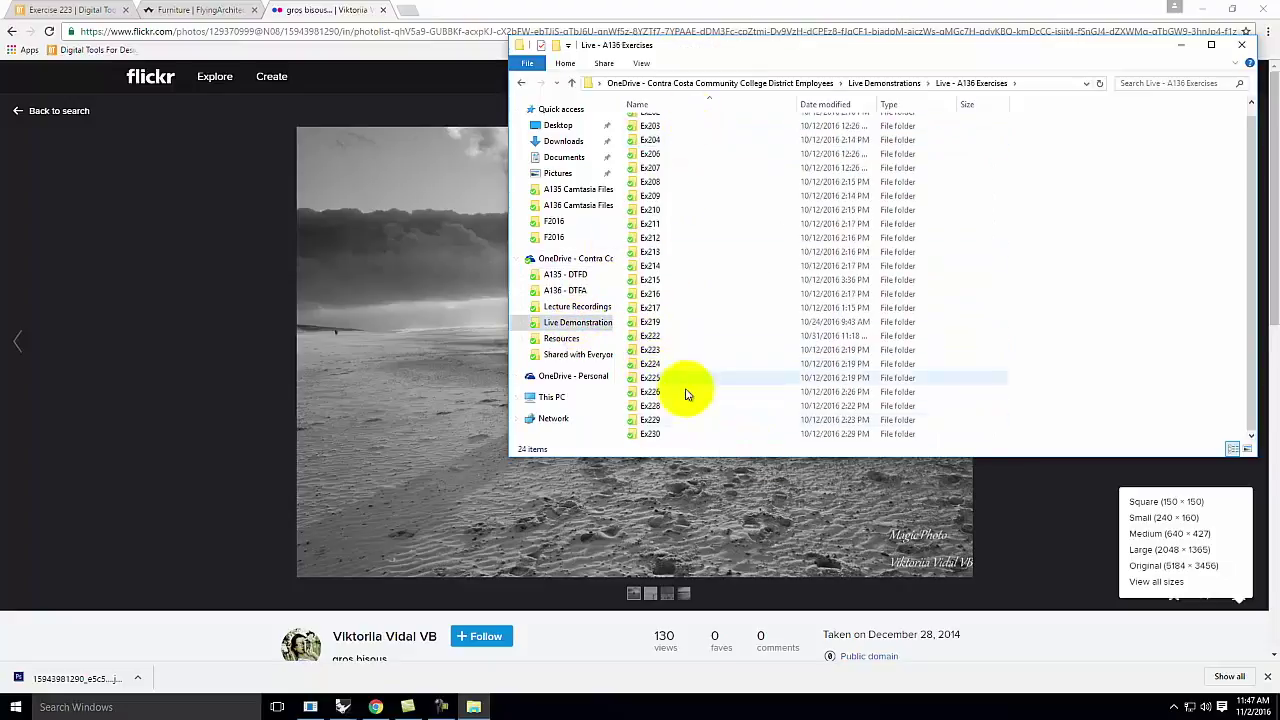
pyautogui.doubleClick(664, 351)
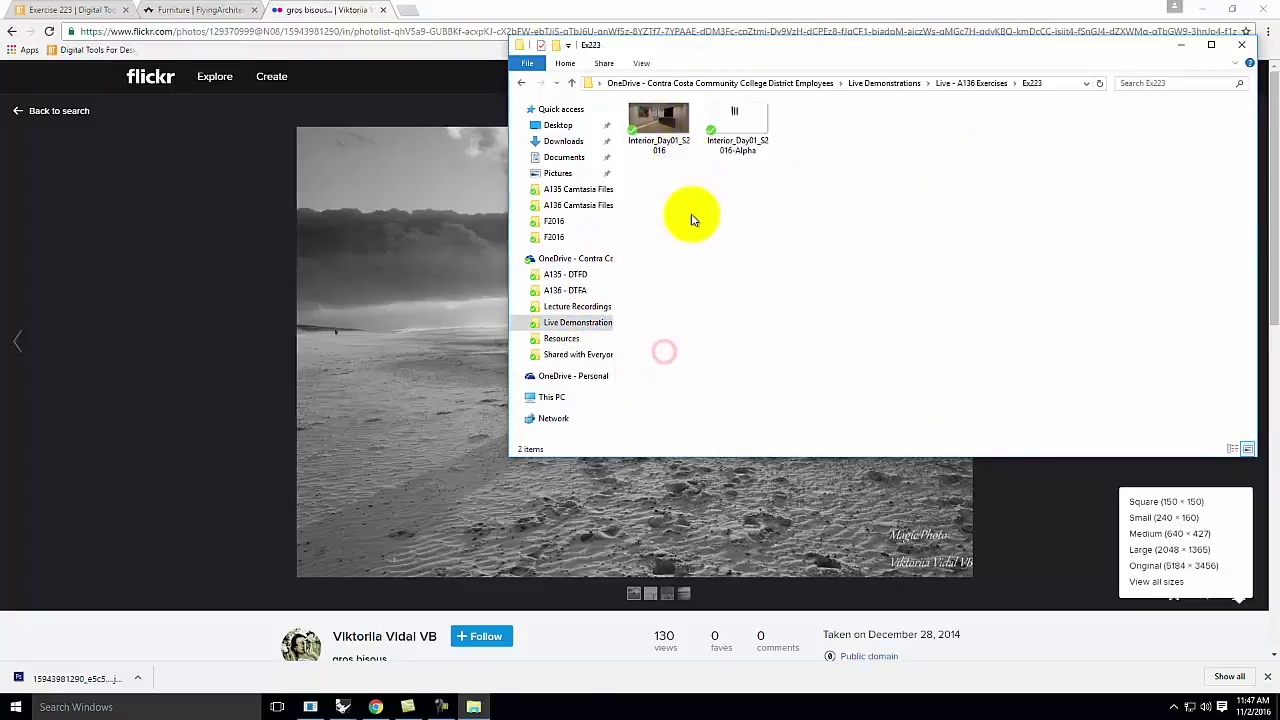
pyautogui.rightClick(697, 263)
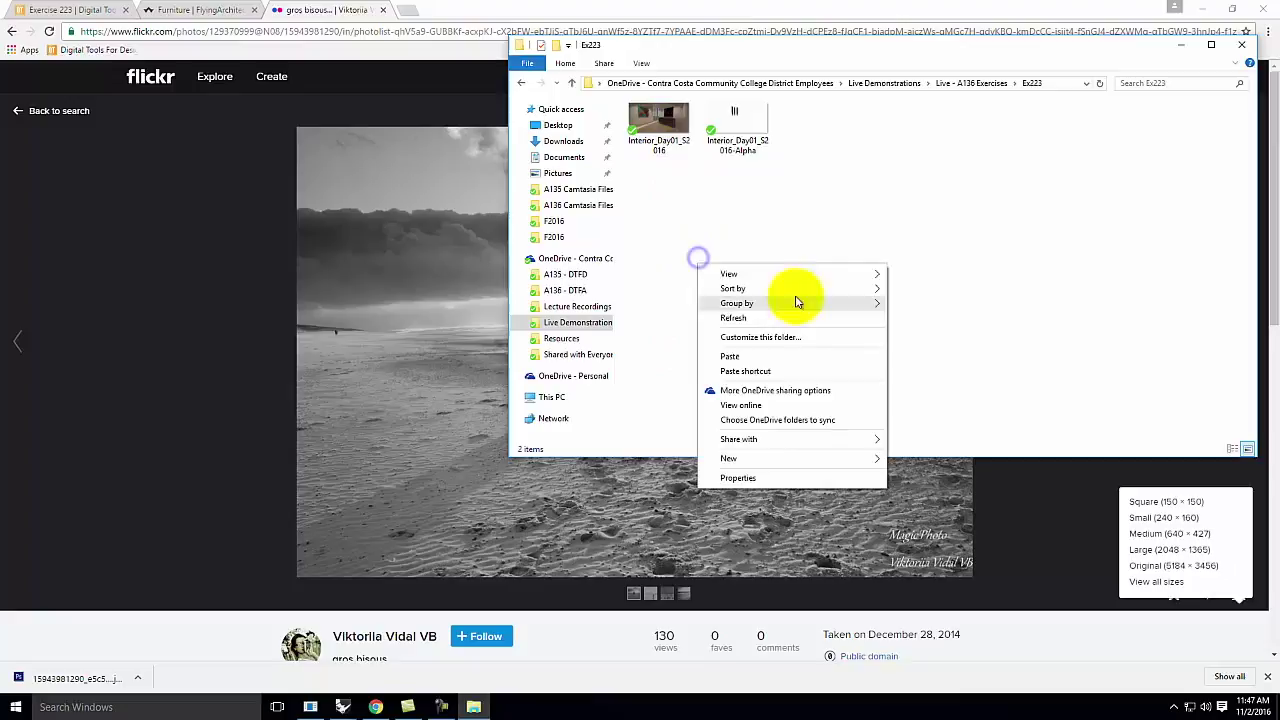
pyautogui.click(735, 356)
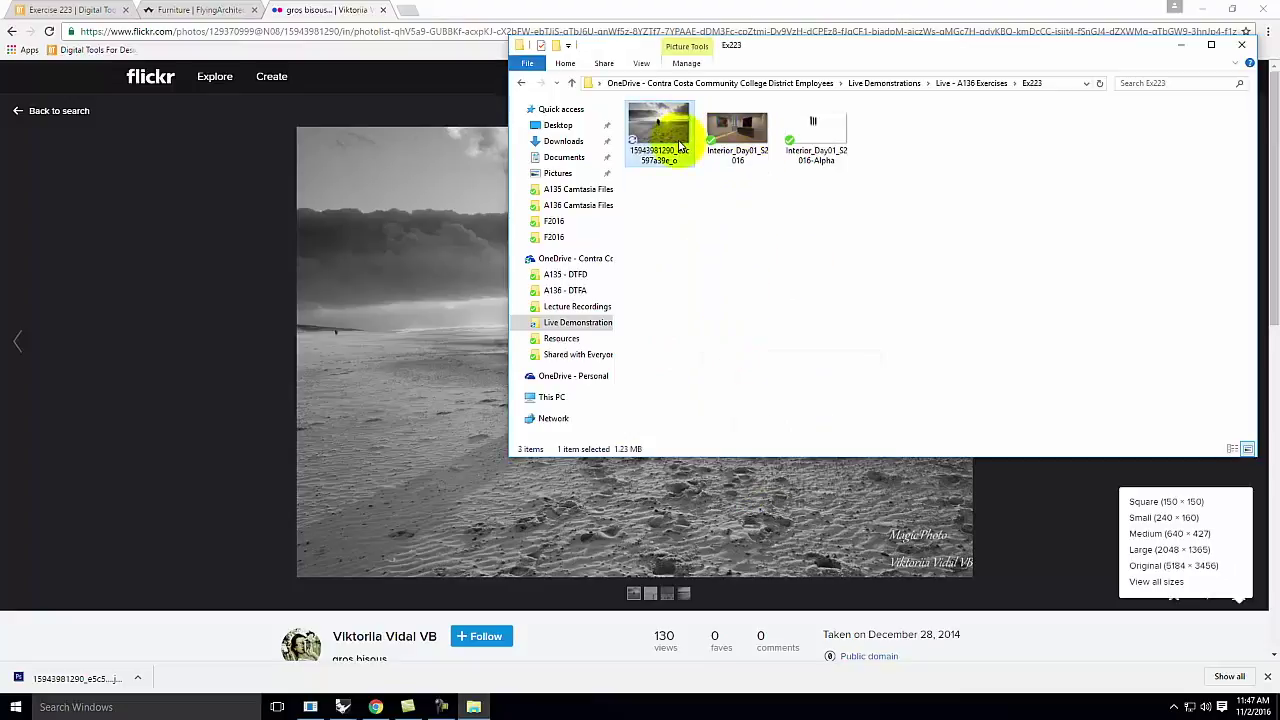
# Step: Switch to the RetreatBase_F2016 model in Rhinoceros and rename the "Art 5 - al;skdfjkl;" material as "Art 5 - Romantic"
pyautogui.click(342, 702)
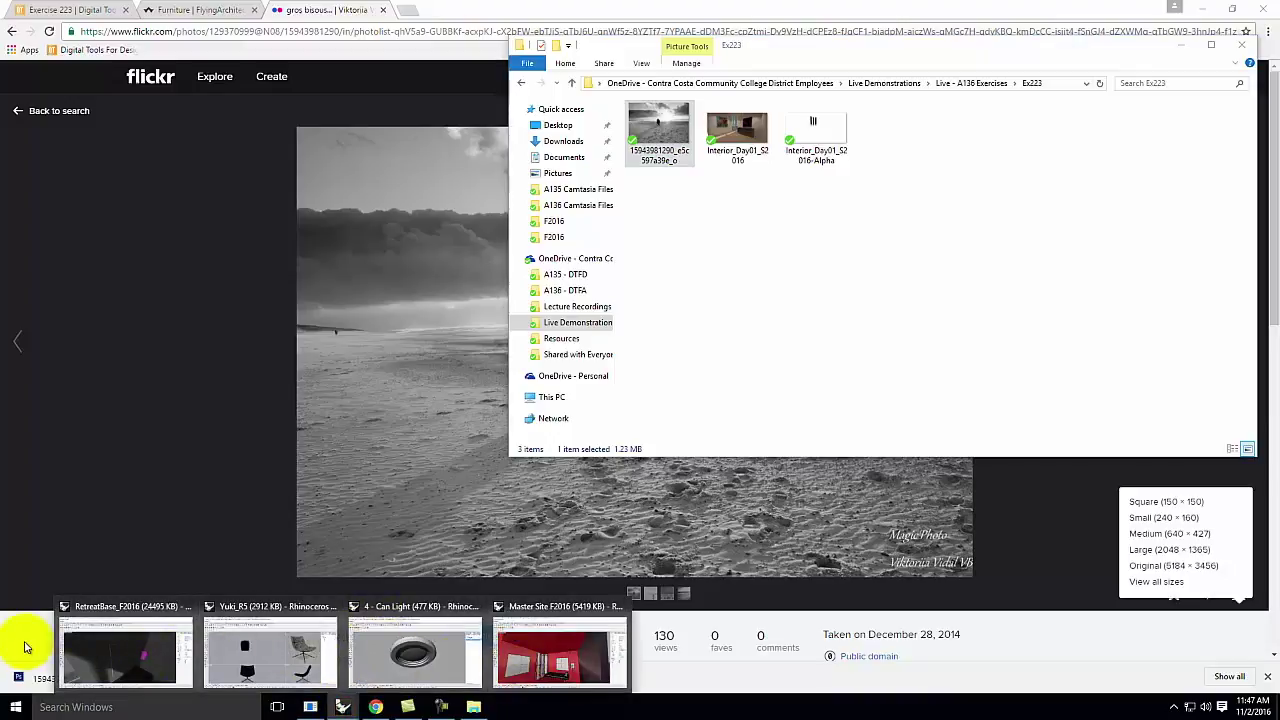
pyautogui.click(94, 651)
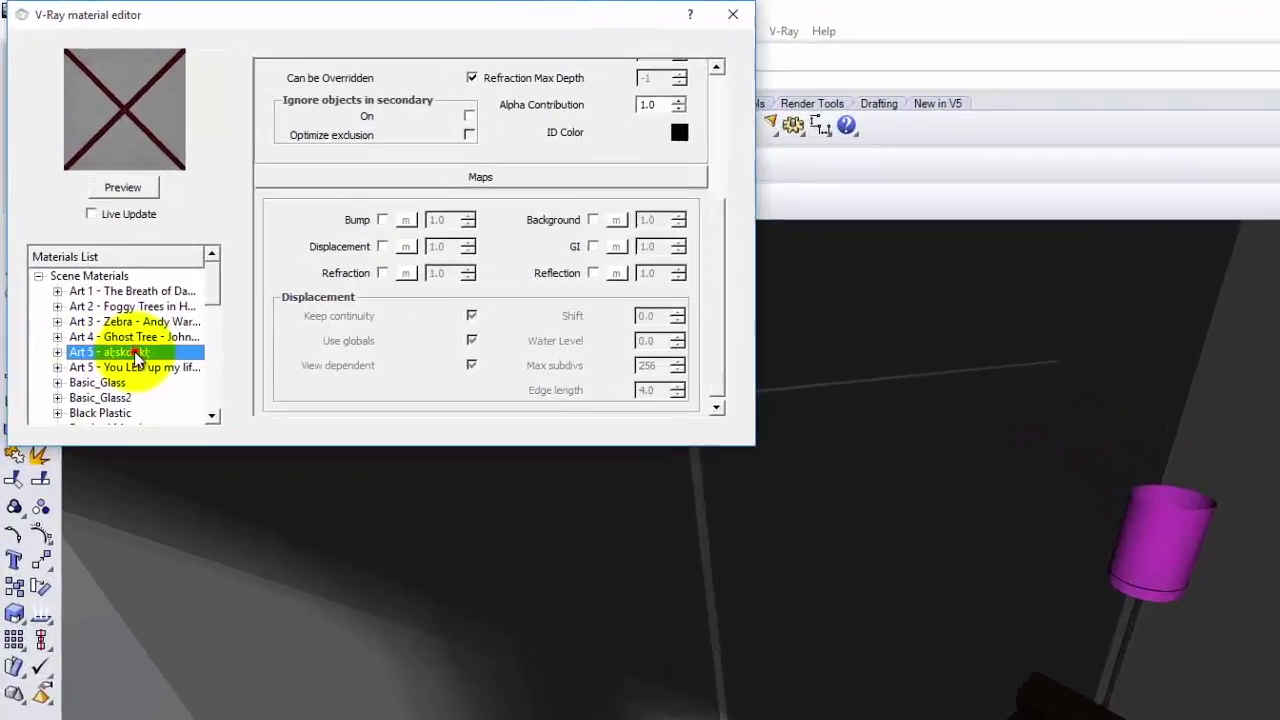
pyautogui.doubleClick(72, 247)
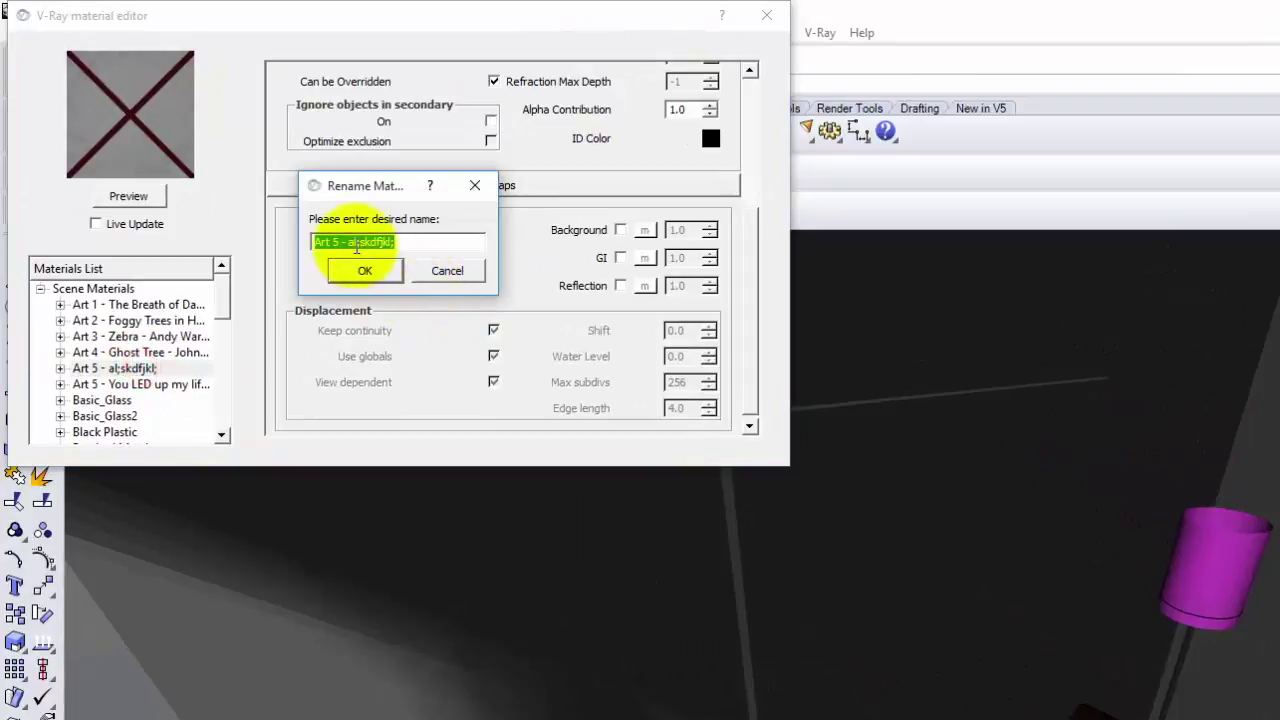
pyautogui.moveTo(349, 241); pyautogui.dragTo(557, 271)
pyautogui.write('Romatr')
pyautogui.press('BackSpace')
pyautogui.press('BackSpace')
pyautogui.write('ntic')
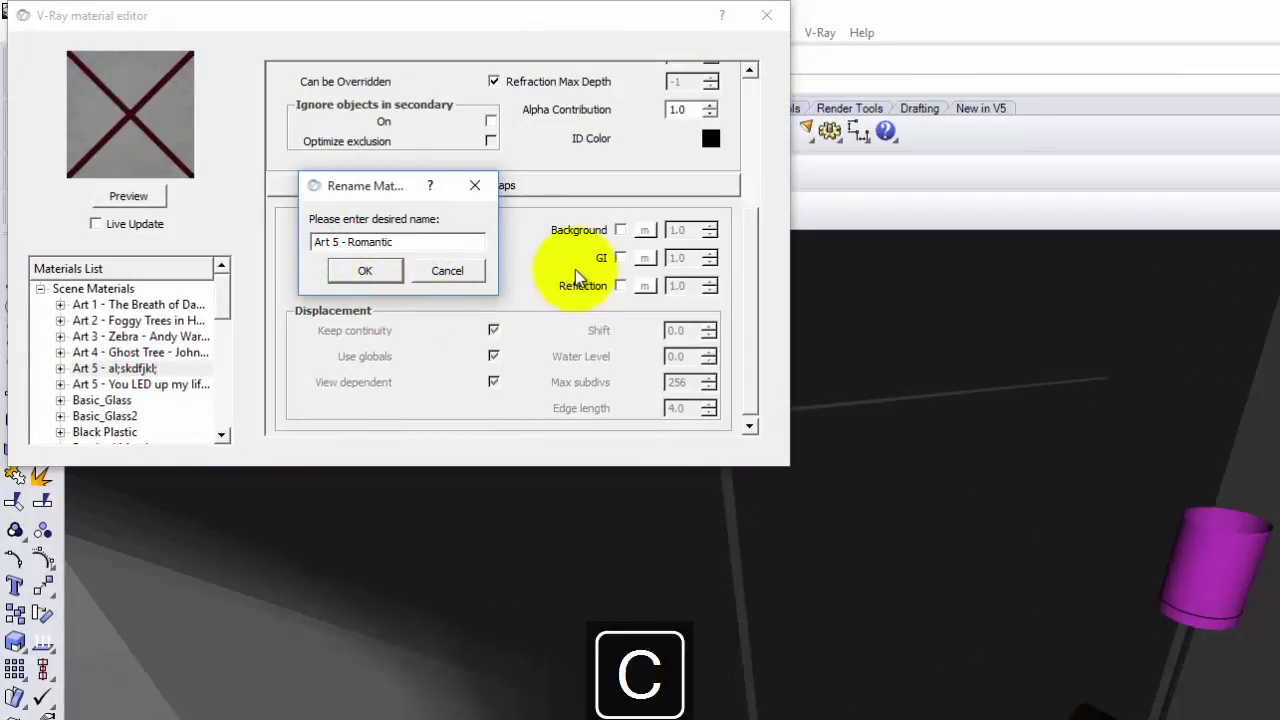
pyautogui.click(368, 271)
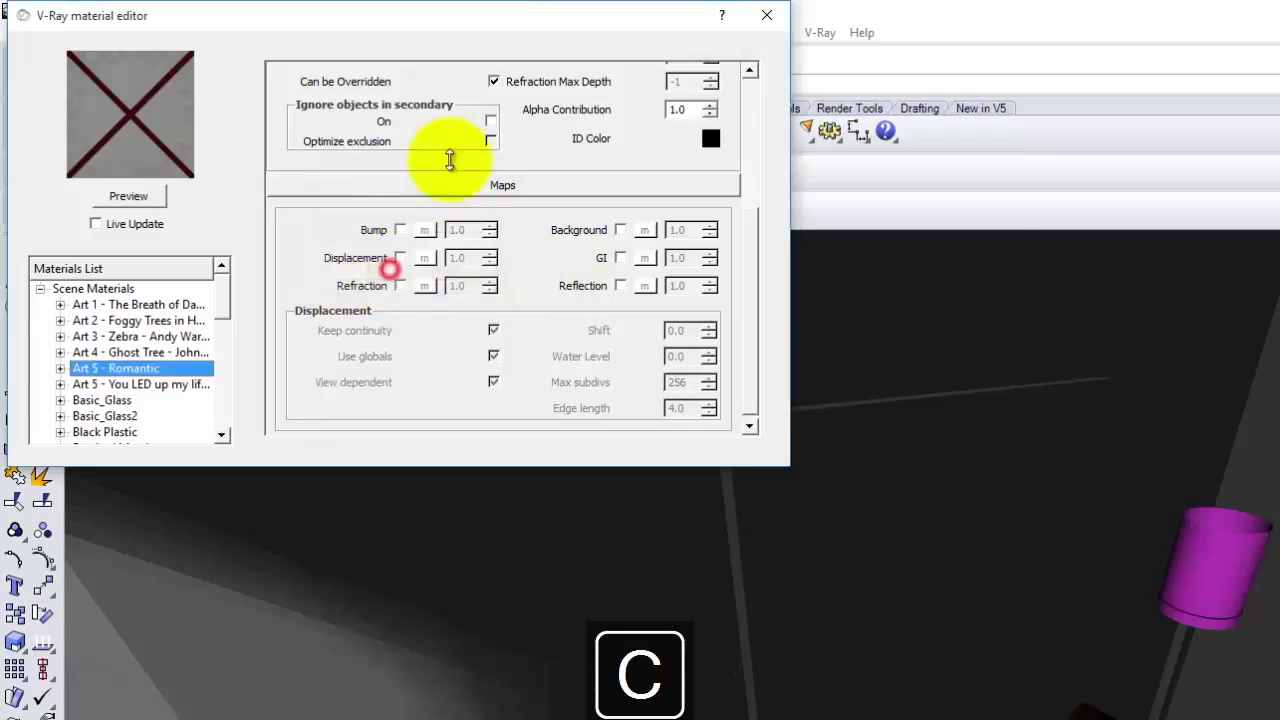
# Step: Add a TexBitmap texture to the diffuse color of the Art 5 - Romantic material
pyautogui.scroll(3, 750, 236)
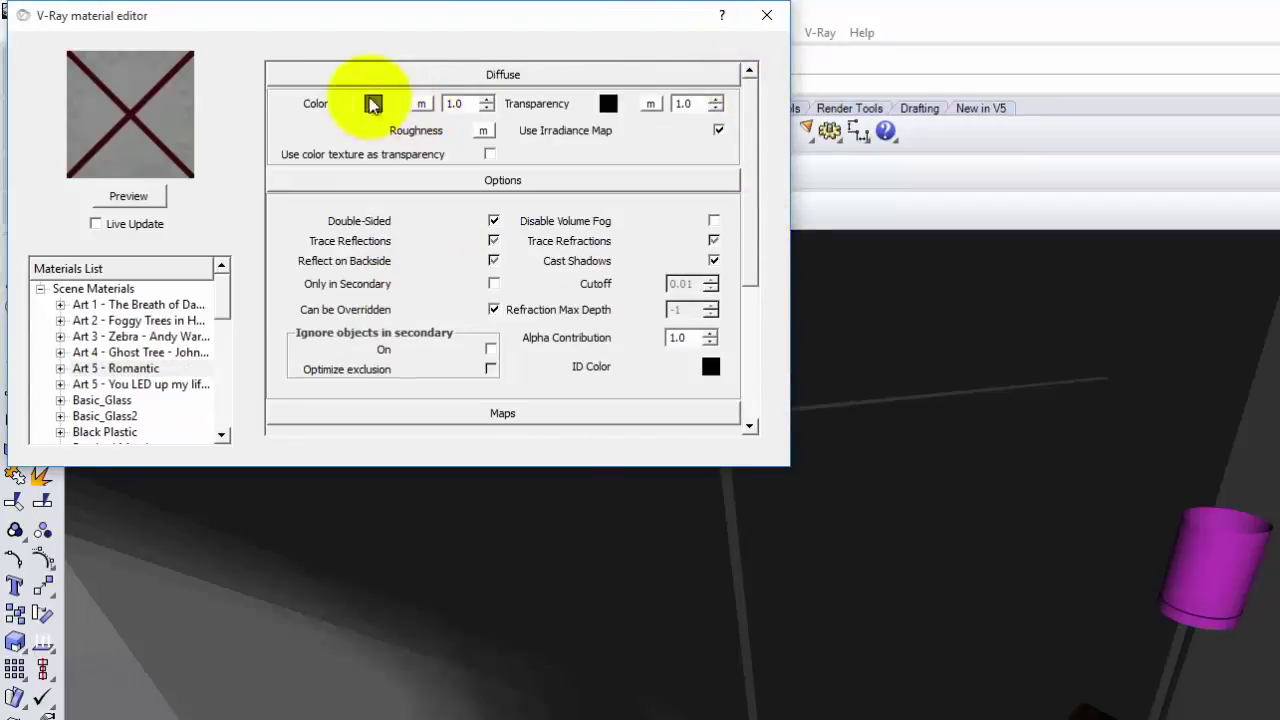
pyautogui.click(424, 106)
pyautogui.click(190, 331)
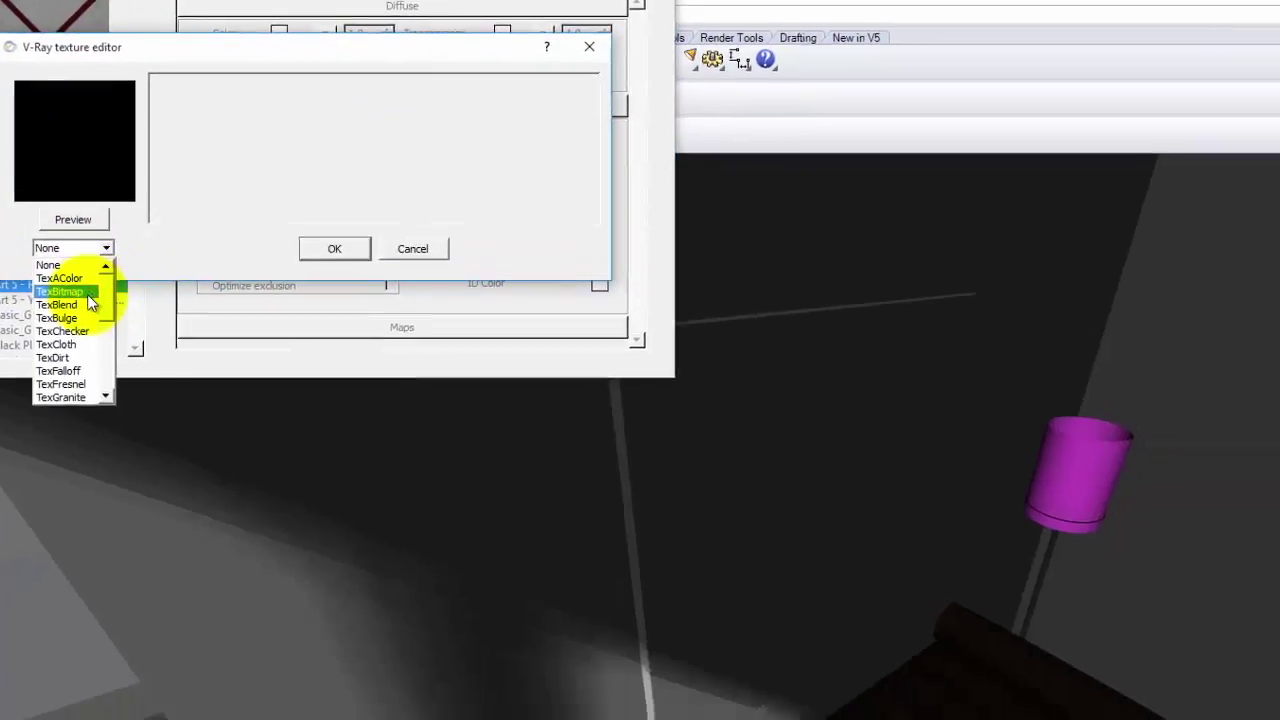
pyautogui.click(142, 375)
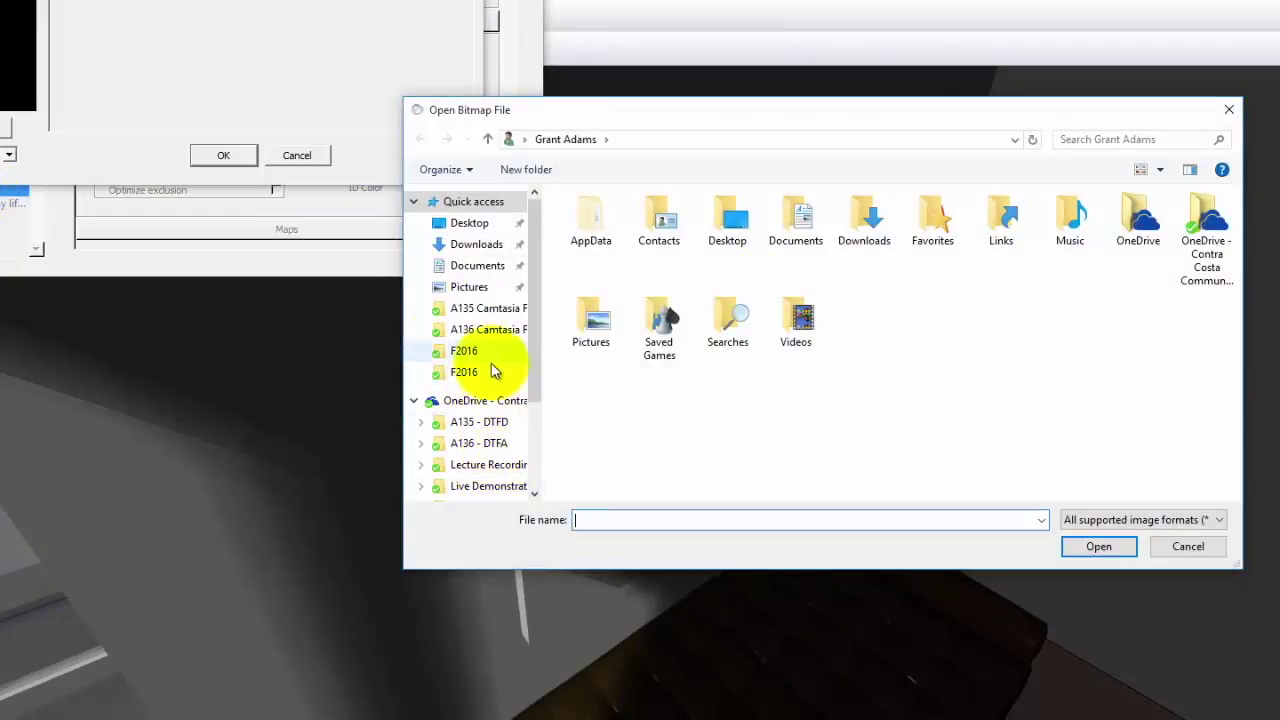
pyautogui.click(509, 485)
pyautogui.doubleClick(640, 240)
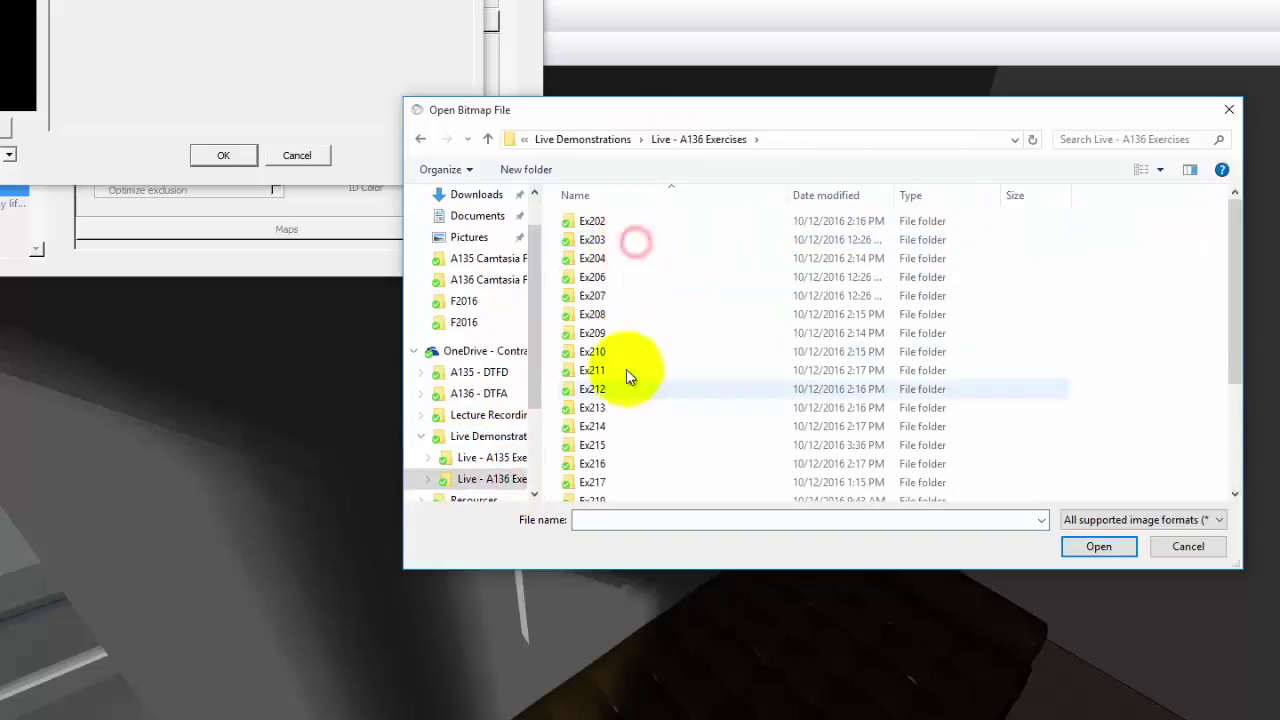
pyautogui.scroll(-3, 626, 440)
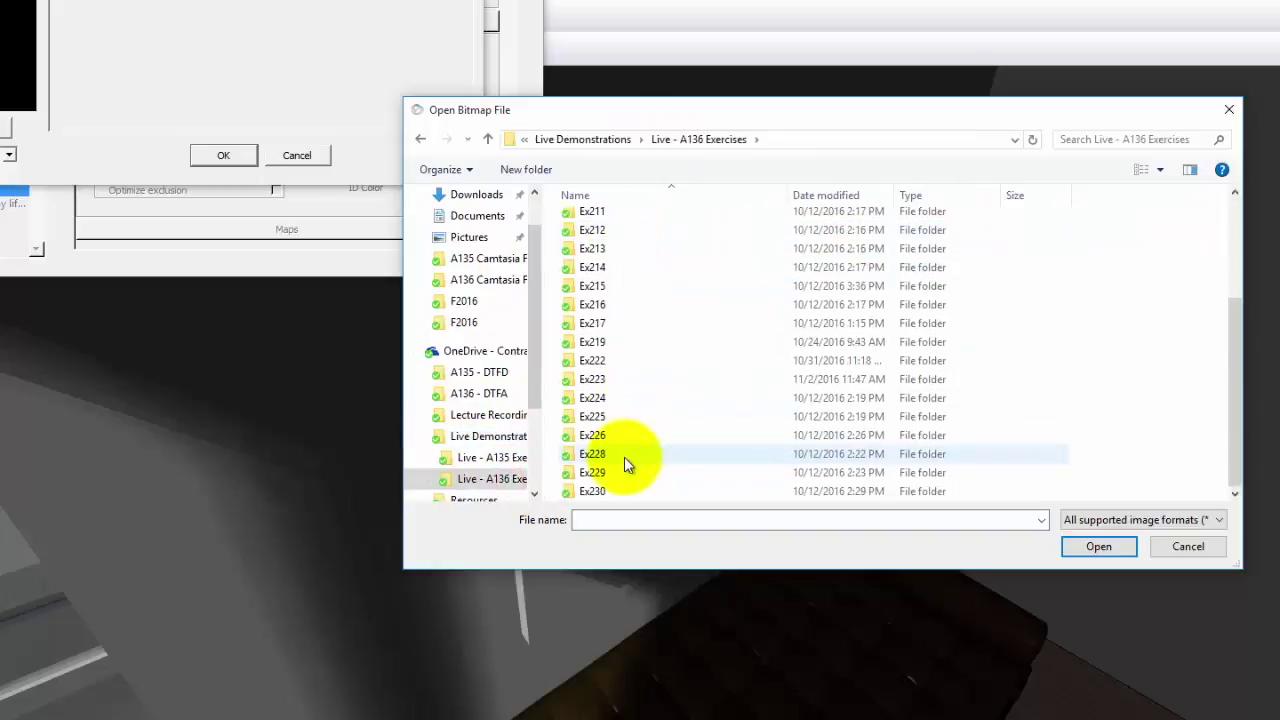
pyautogui.doubleClick(597, 377)
pyautogui.click(615, 265)
pyautogui.click(1098, 546)
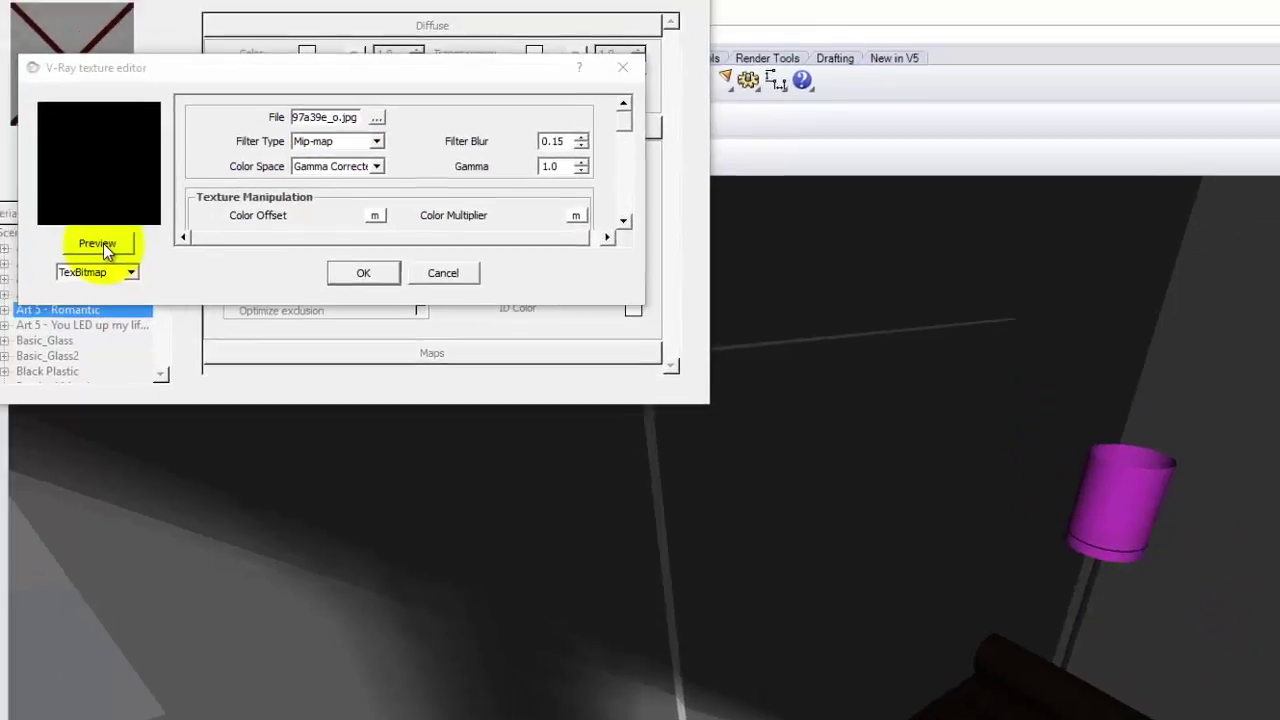
pyautogui.click(0, 128)
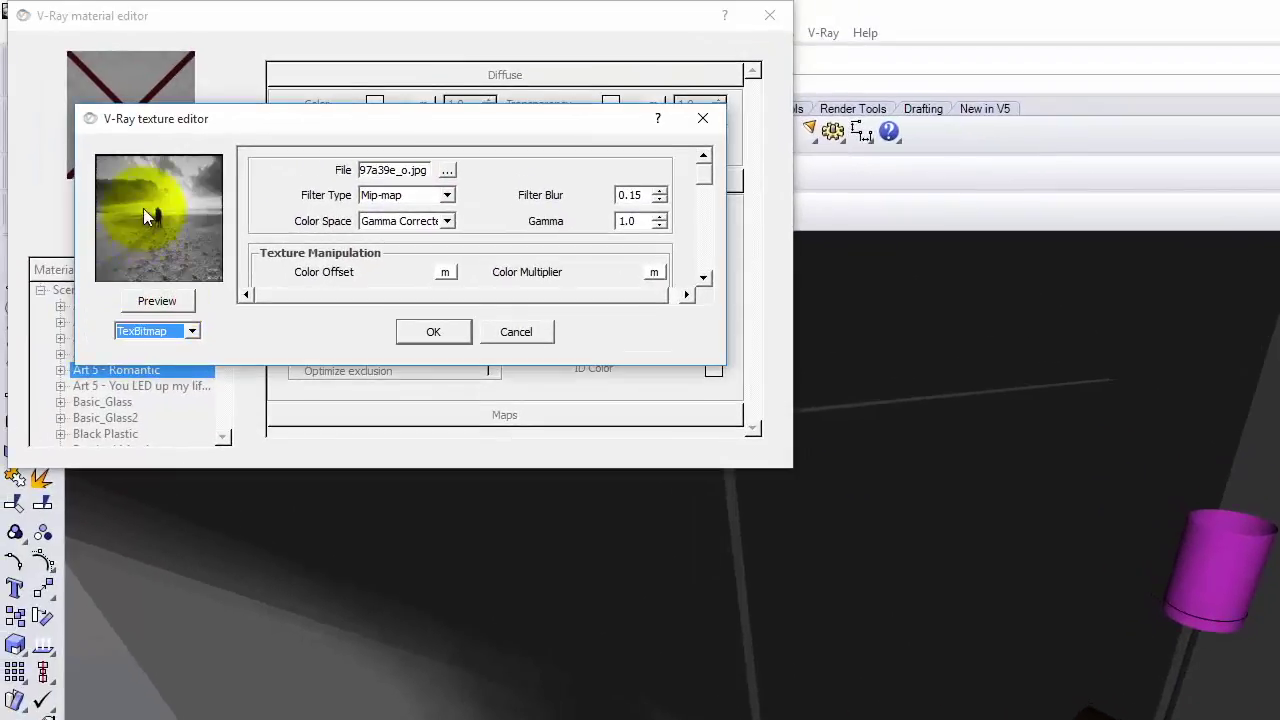
pyautogui.click(432, 332)
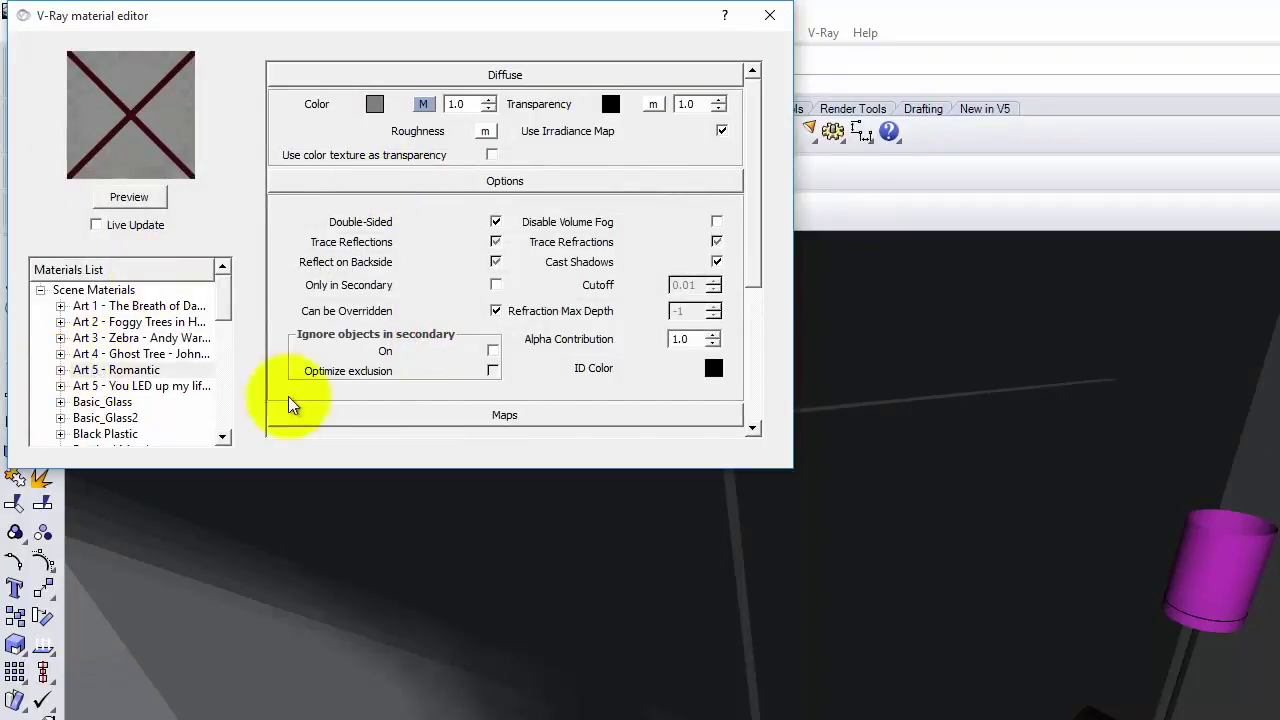
# Step: Apply the Art 5 - Romantic material to the wall panel above the daybed and close the material editor
pyautogui.click(829, 596)
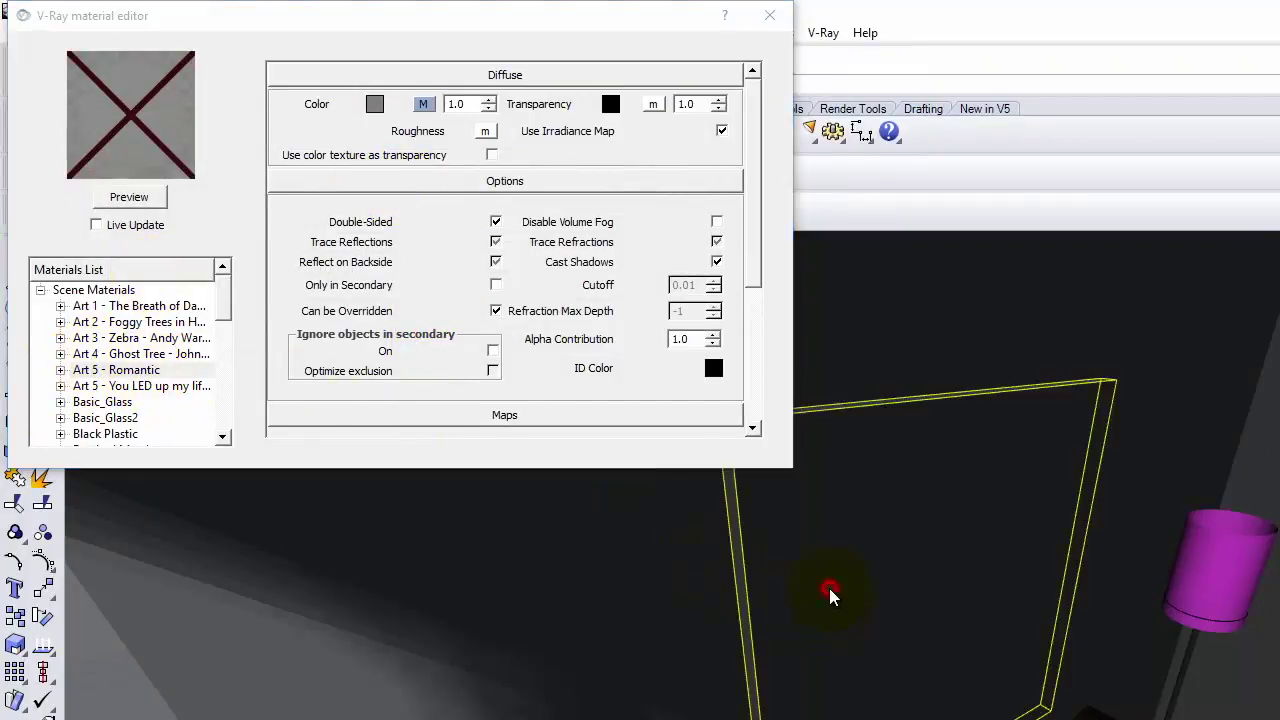
pyautogui.rightClick(131, 371)
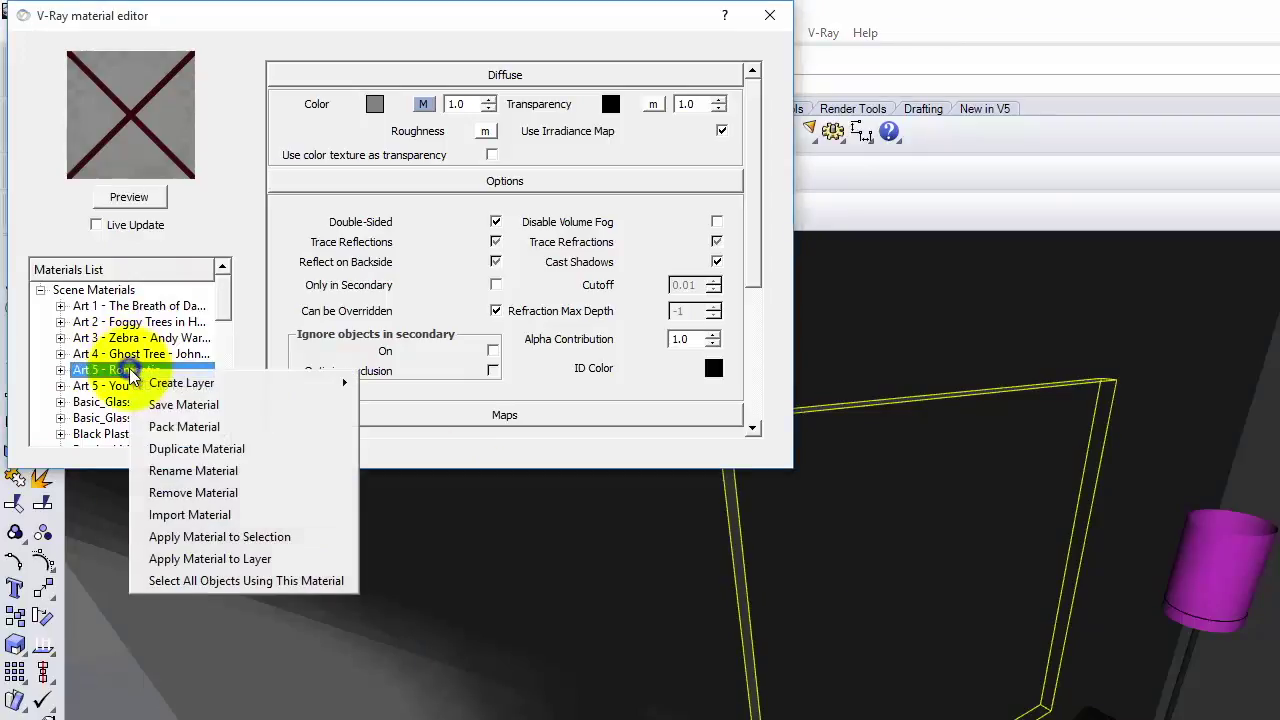
pyautogui.click(281, 539)
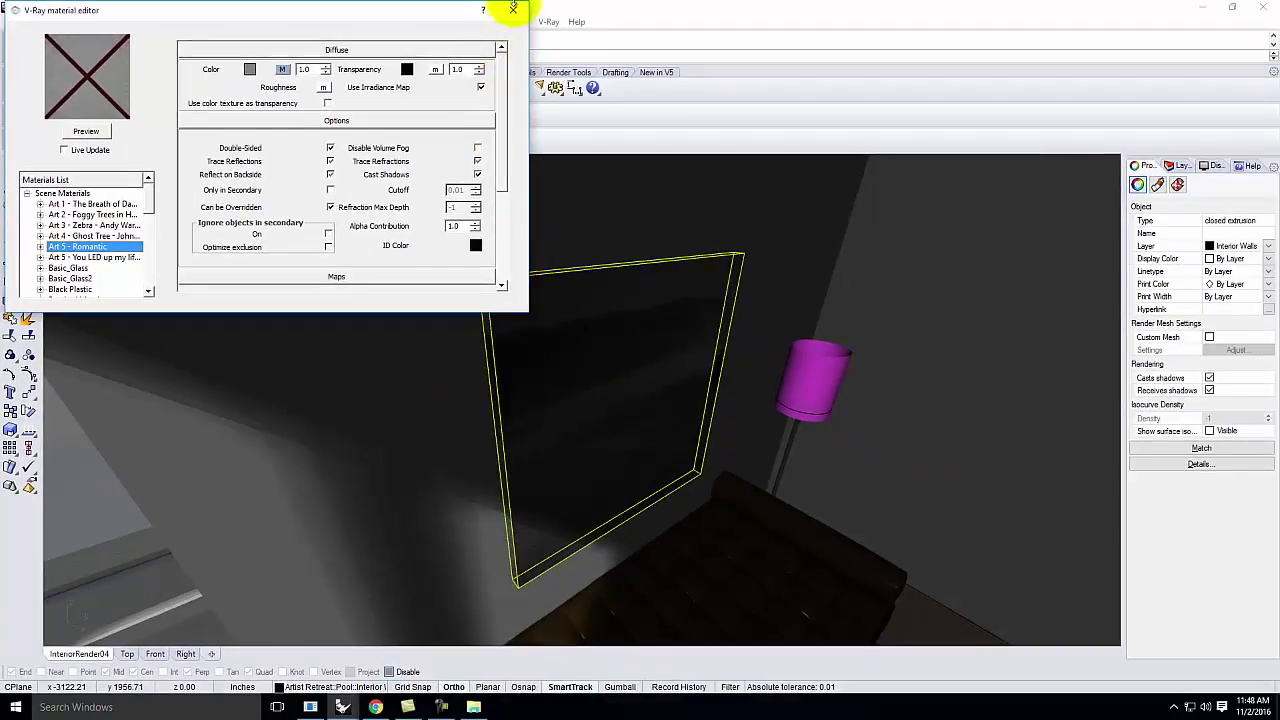
pyautogui.click(769, 15)
# Step: Try planar texture mapping on the artwork panel with the BoundingBox, World and UVW options, and undo it
pyautogui.moveTo(697, 303); pyautogui.dragTo(631, 285, button='right')
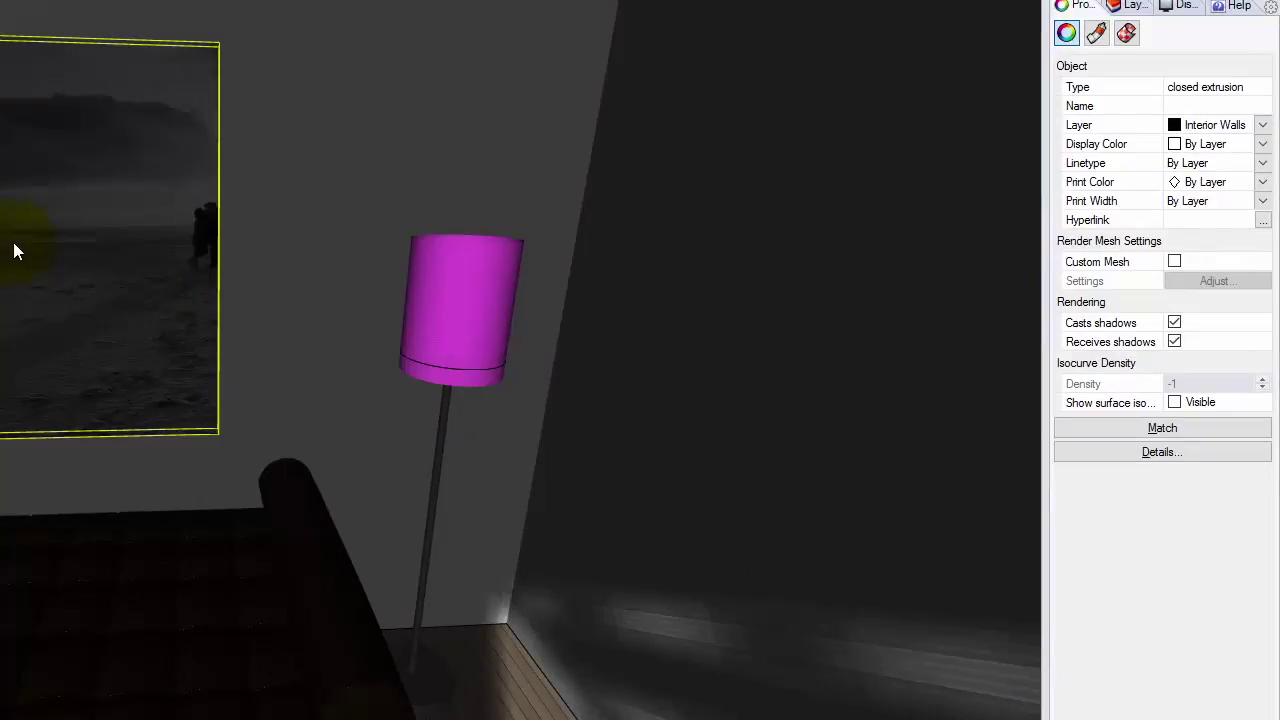
pyautogui.click(1127, 36)
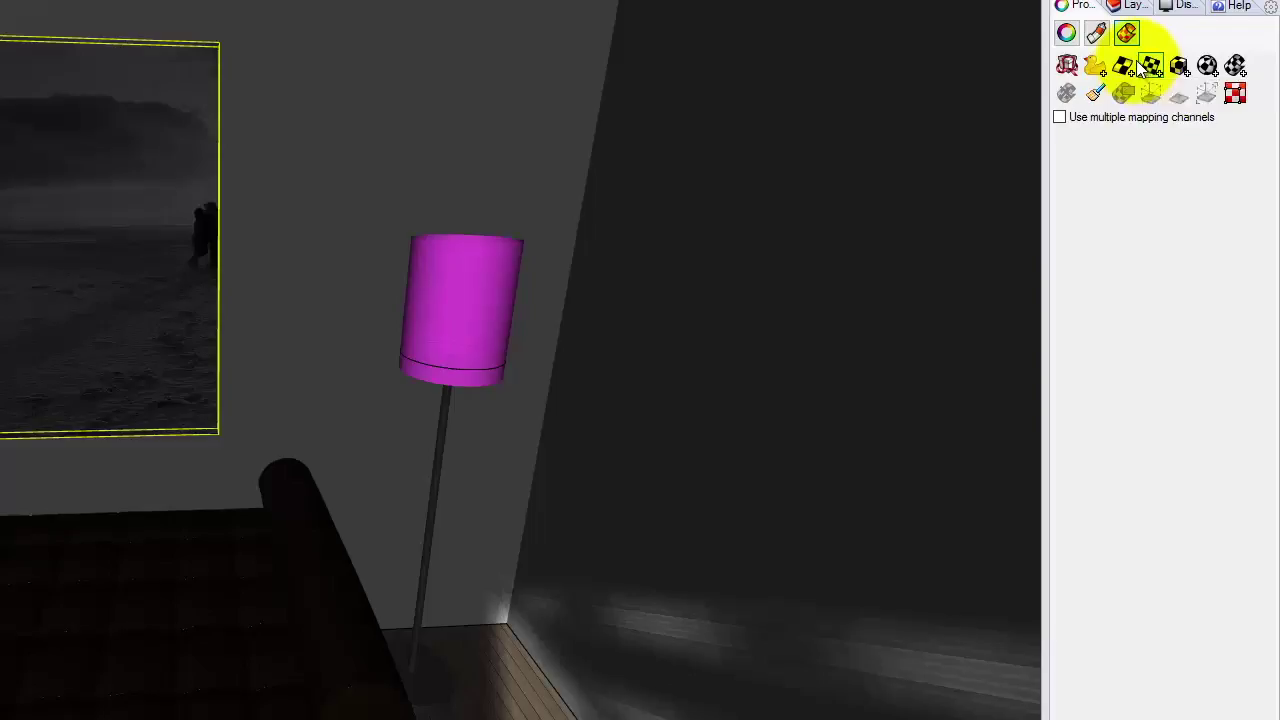
pyautogui.click(1151, 67)
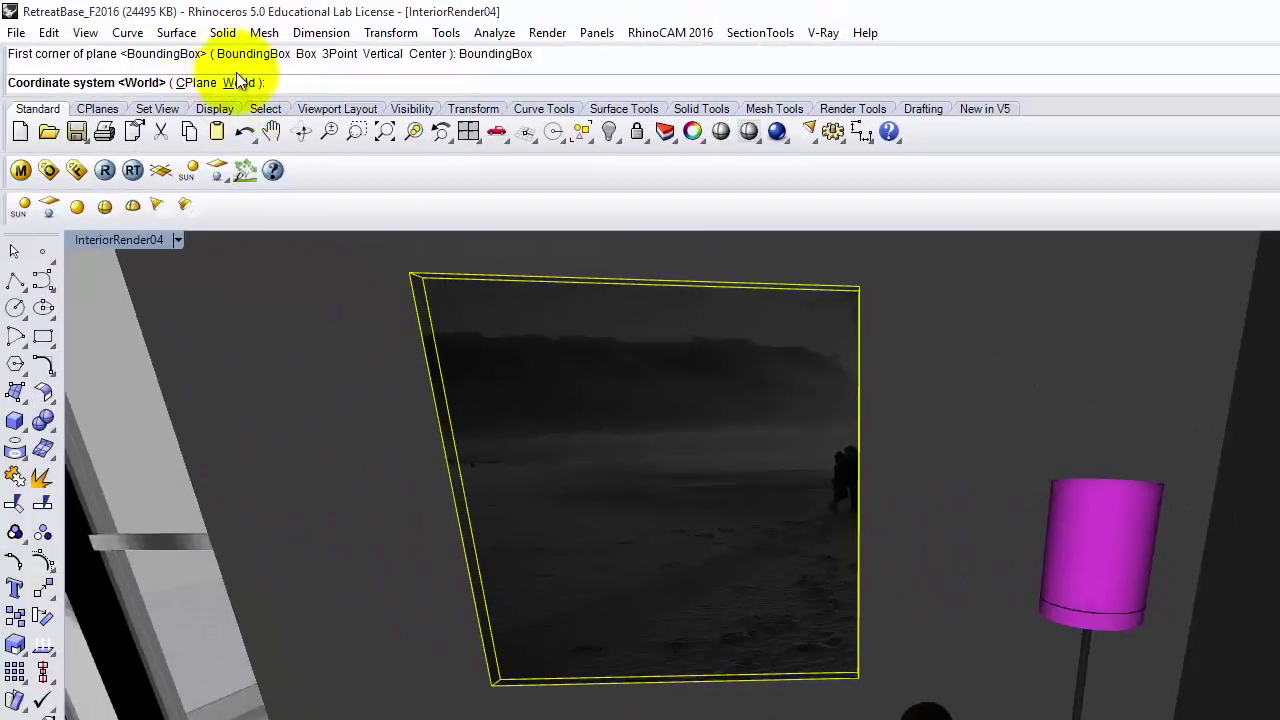
pyautogui.click(241, 82)
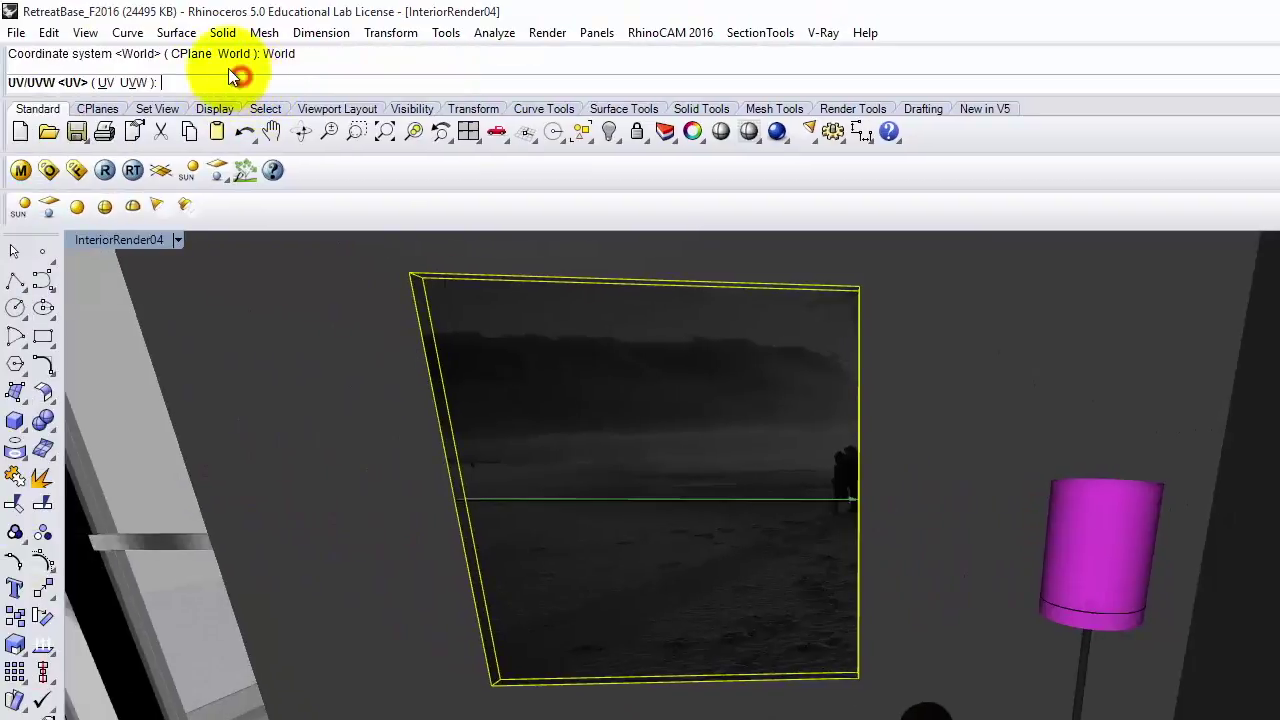
pyautogui.click(132, 82)
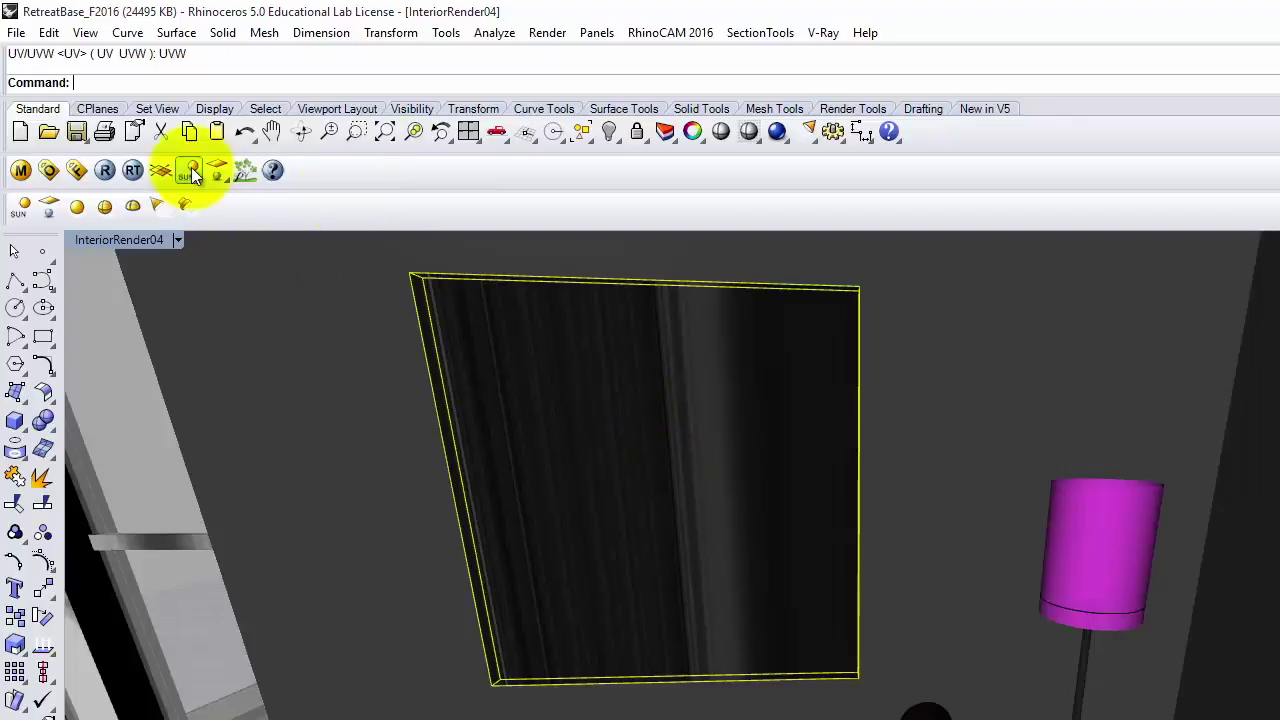
pyautogui.hotkey('ctrl', 'z')
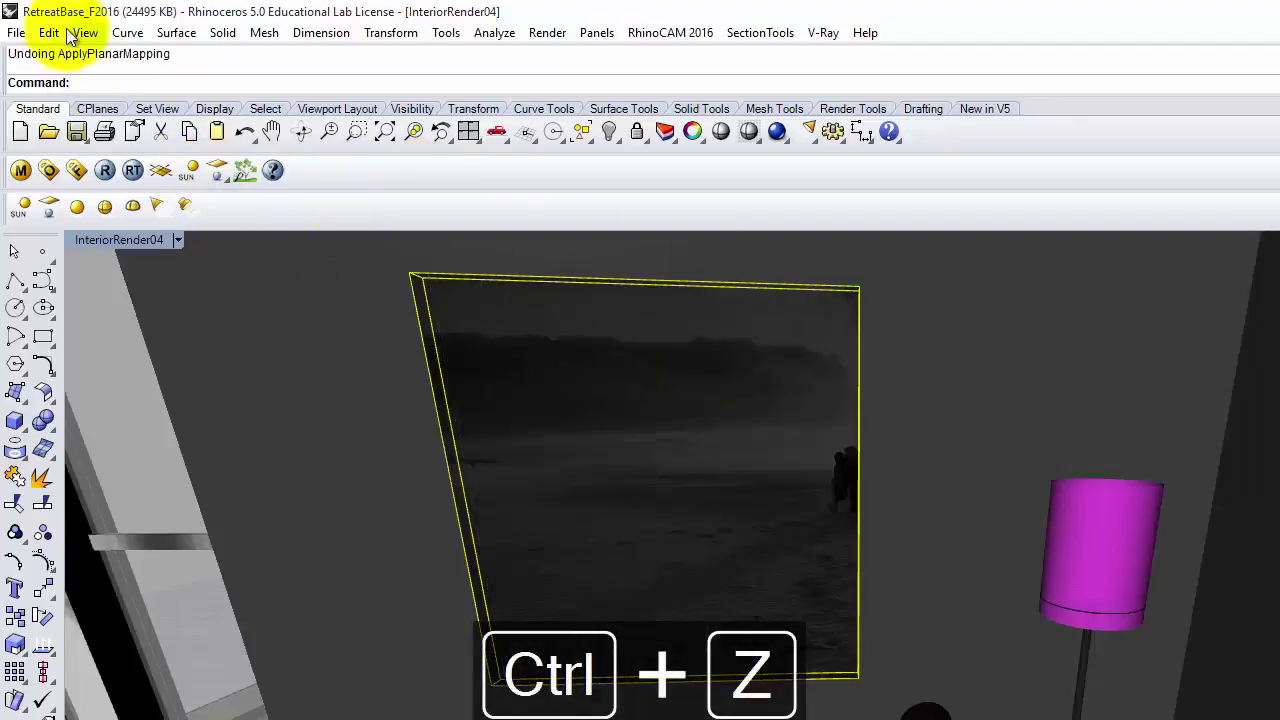
# Step: Apply planar texture mapping to the artwork panel using its BoundingBox, World coordinates and the UV option
pyautogui.press('Return')
pyautogui.click(262, 82)
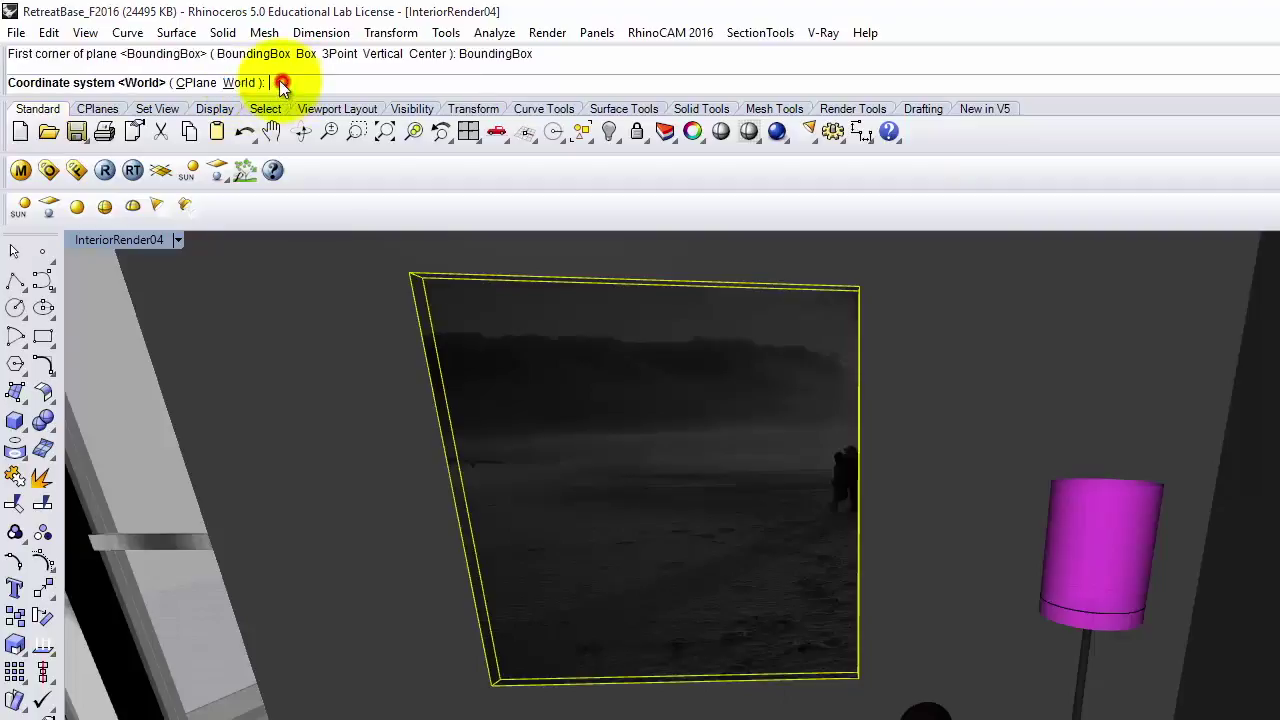
pyautogui.click(249, 84)
pyautogui.click(107, 83)
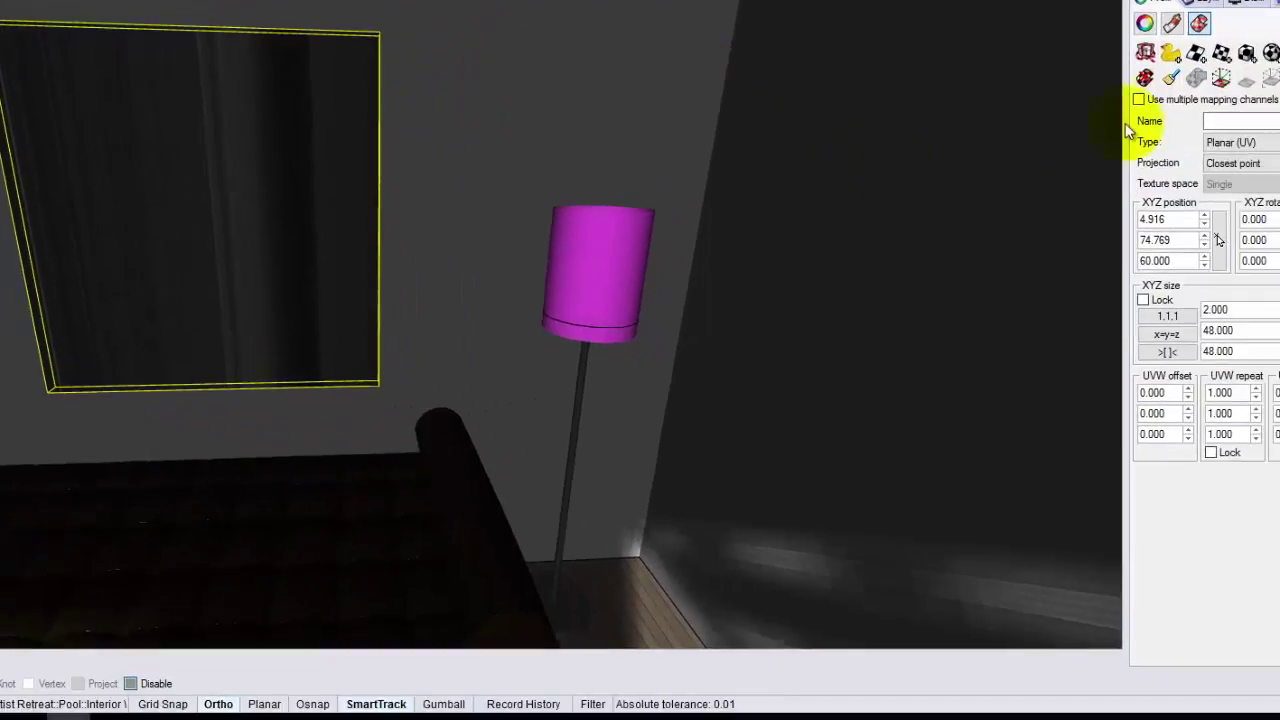
# Step: Show the mapping widget of the artwork panel above the daybed
pyautogui.click(1223, 82)
pyautogui.moveTo(107, 205); pyautogui.dragTo(127, 262, button='right')
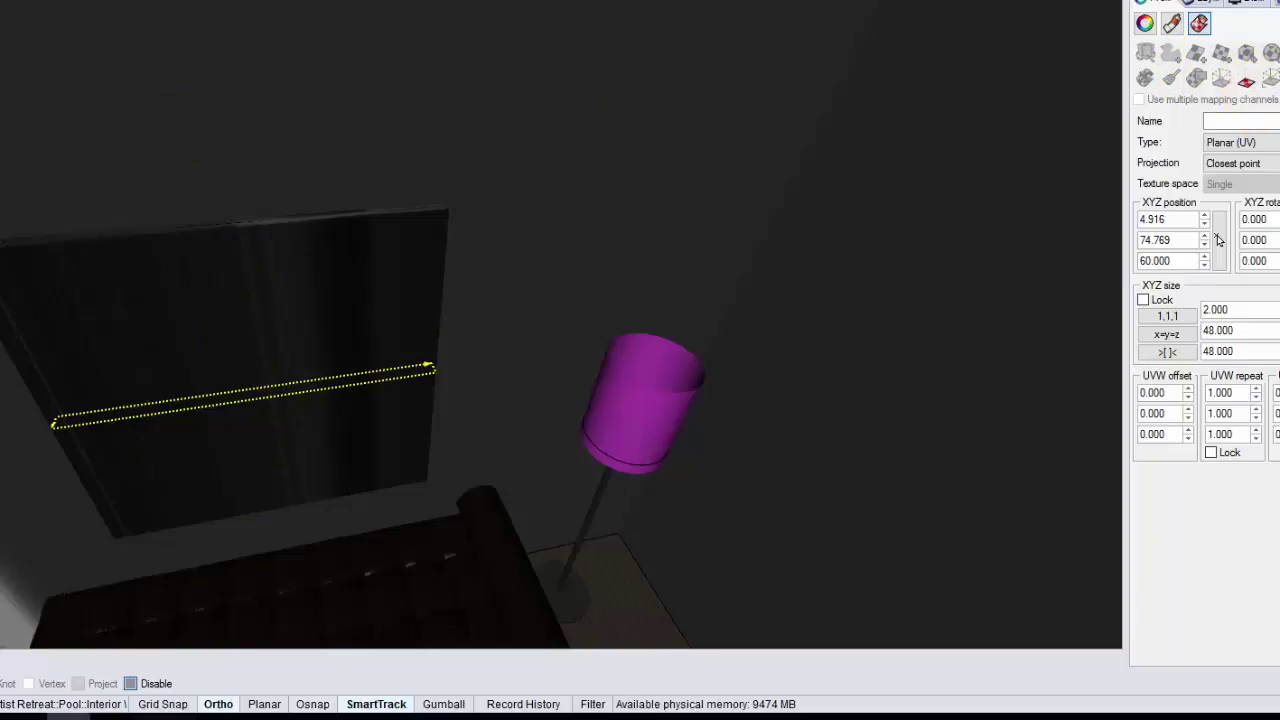
pyautogui.moveTo(60, 441); pyautogui.dragTo(124, 442, button='right')
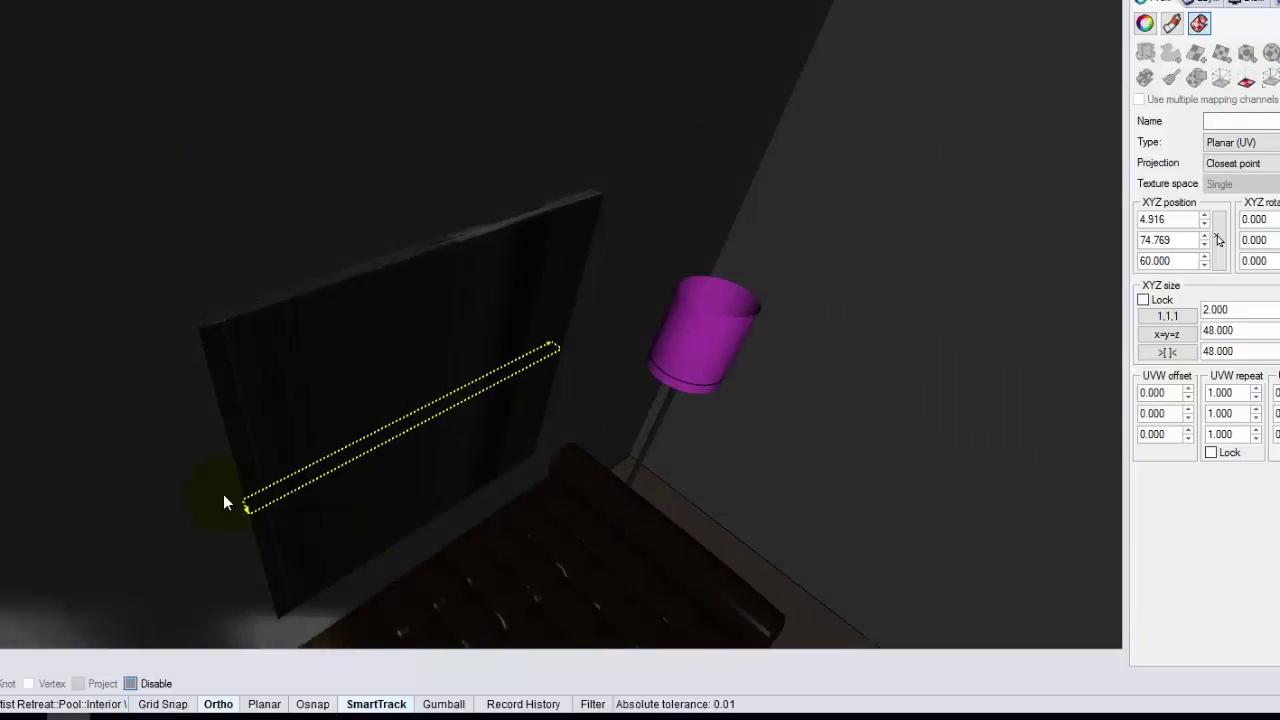
# Step: Turn on object snaps and rotate the mapping widget 90° in 3D about its long edge so it stands parallel to the artwork panel
pyautogui.press('Return')
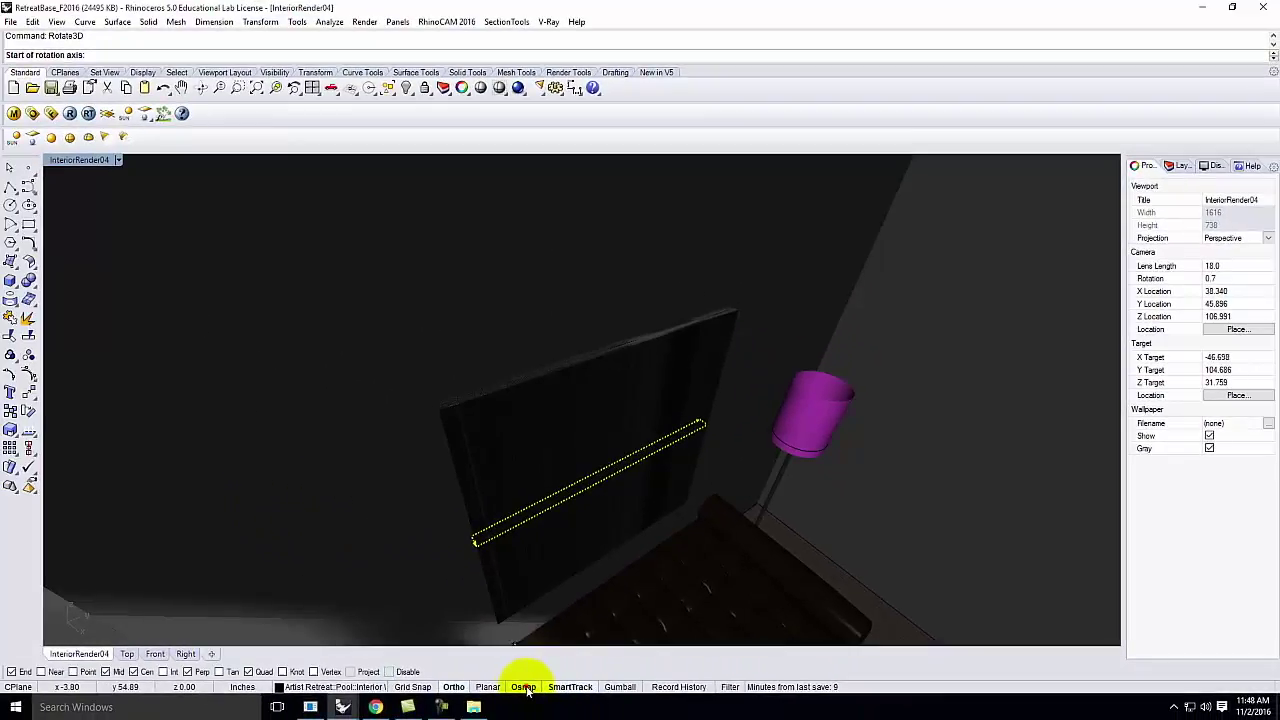
pyautogui.click(464, 689)
pyautogui.click(475, 543)
pyautogui.click(705, 425)
pyautogui.scroll(5, 470, 540)
pyautogui.scroll(-3, 694, 506)
pyautogui.click(717, 491)
pyautogui.scroll(-3, 686, 481)
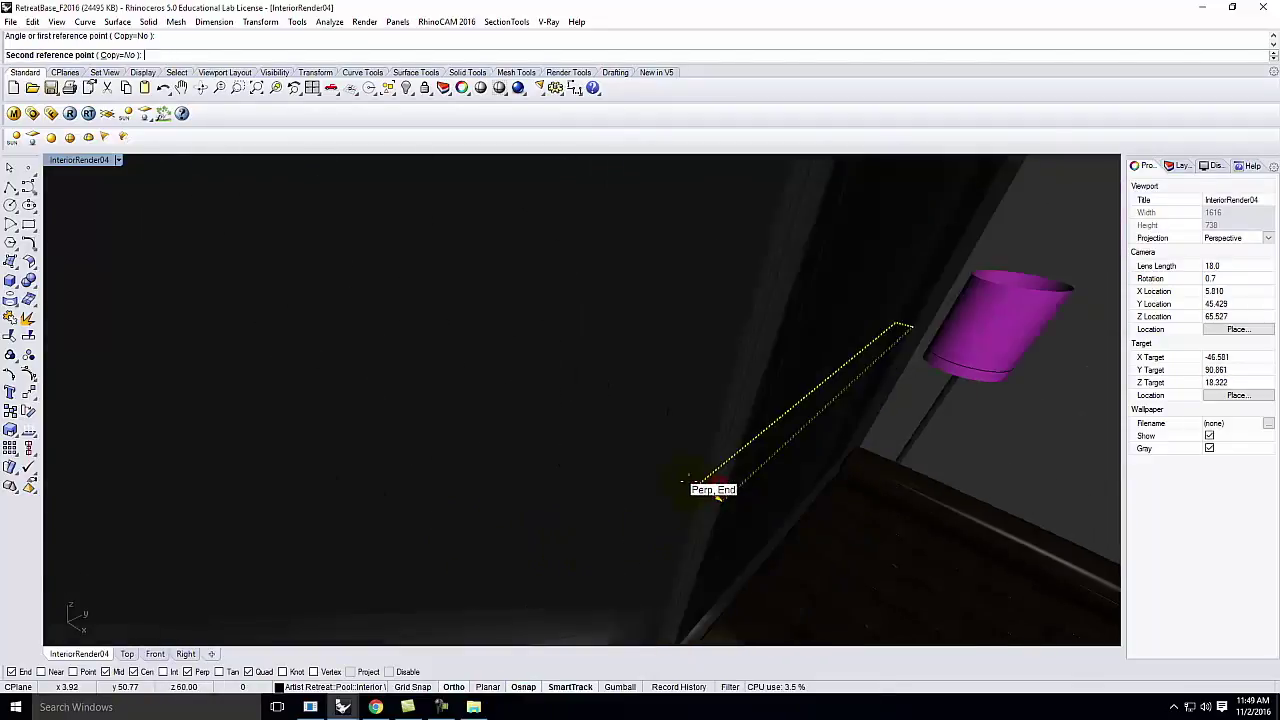
pyautogui.scroll(-3, 688, 483)
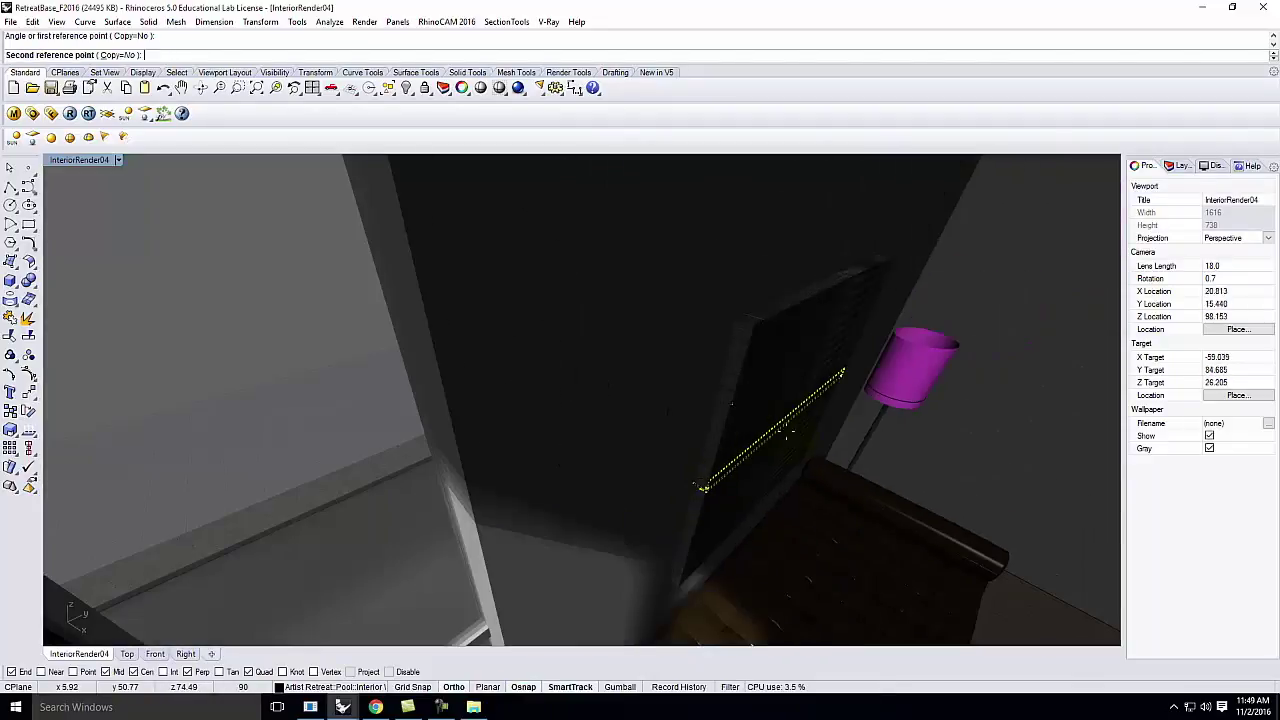
pyautogui.click(757, 323)
pyautogui.moveTo(863, 405); pyautogui.dragTo(760, 380, button='right')
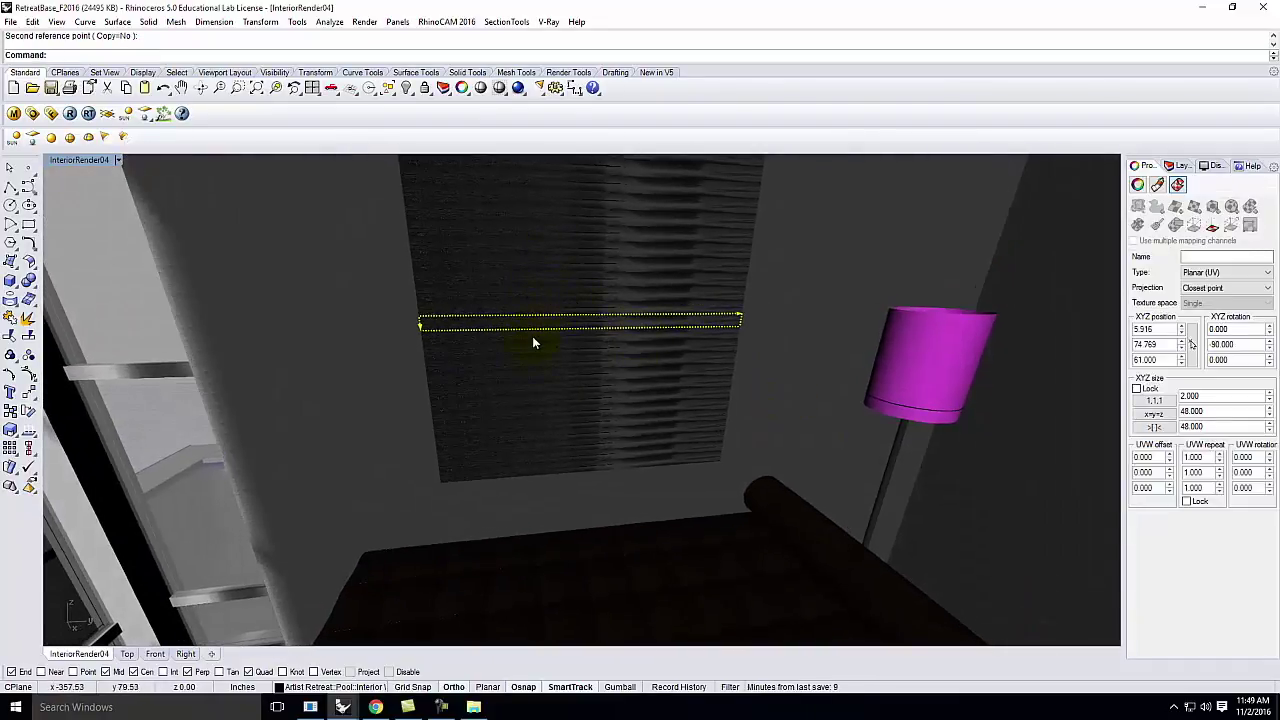
# Step: Scale the mapping widget in one direction from its midheight up to the artwork panel's upper corner
pyautogui.write('Scale1D')
pyautogui.press('Return')
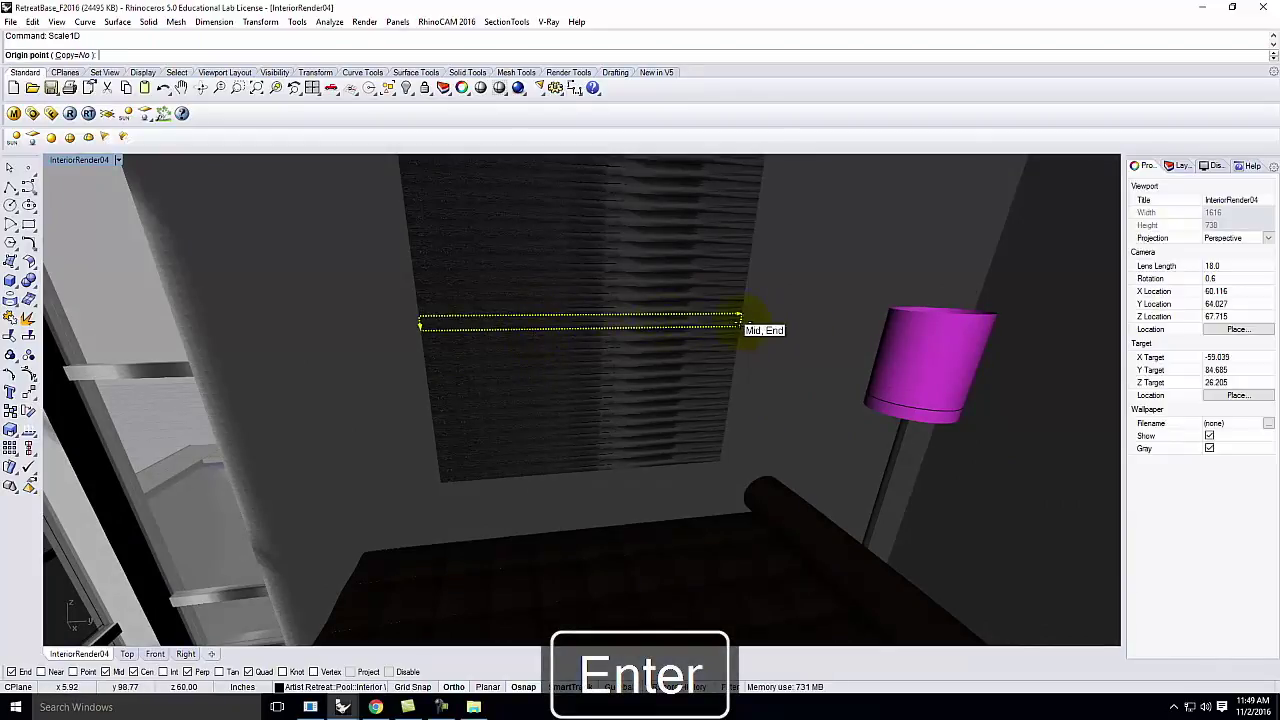
pyautogui.click(741, 320)
pyautogui.click(741, 320)
pyautogui.moveTo(749, 371); pyautogui.dragTo(757, 271, button='right')
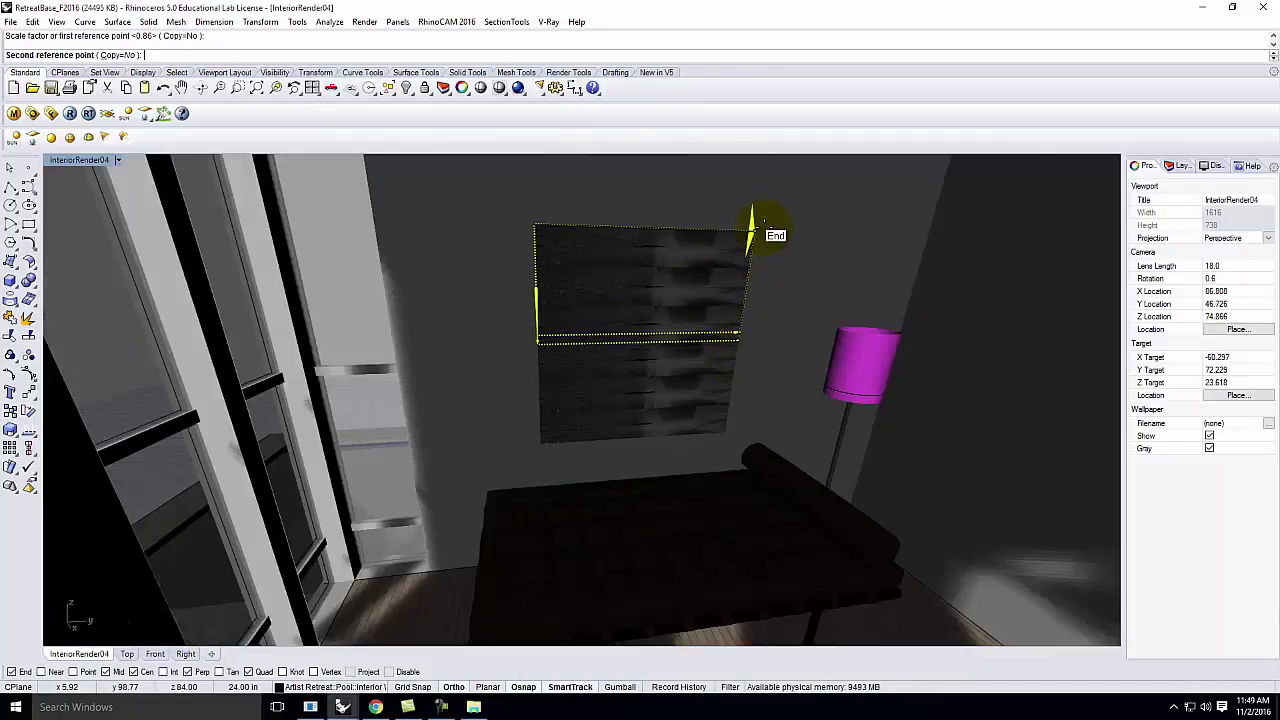
pyautogui.click(752, 234)
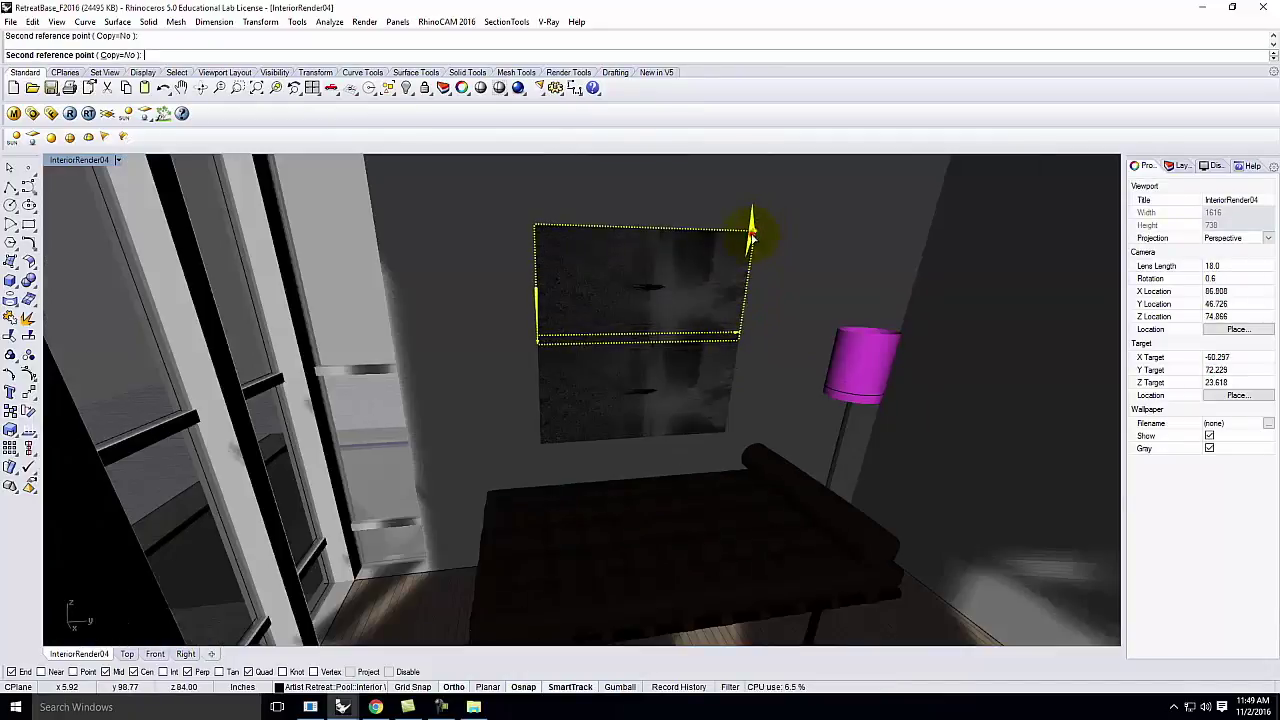
pyautogui.click(752, 232)
# Step: Scale the mapping widget in one direction from its upper corner down to the panel's lower corner, to a 48-inch height
pyautogui.scroll(3, 752, 232)
pyautogui.rightClick(752, 230)
pyautogui.click(752, 229)
pyautogui.click(711, 516)
pyautogui.scroll(-5, 711, 516)
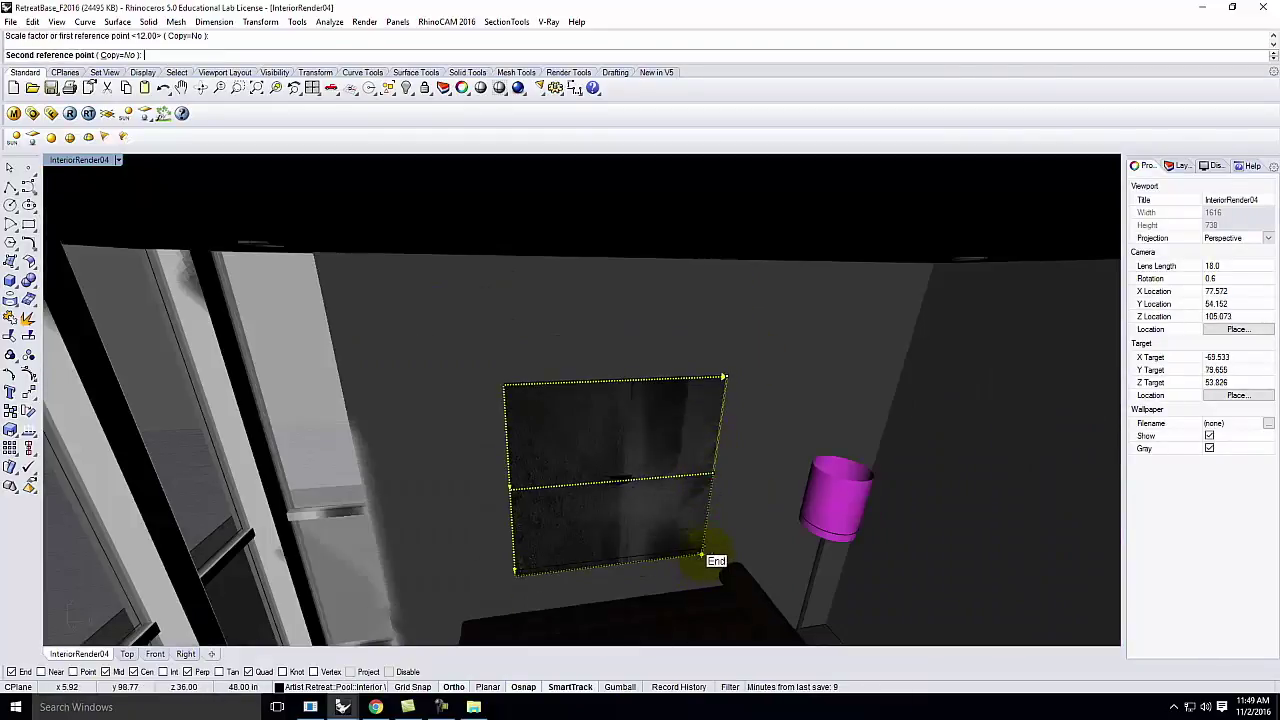
pyautogui.click(702, 555)
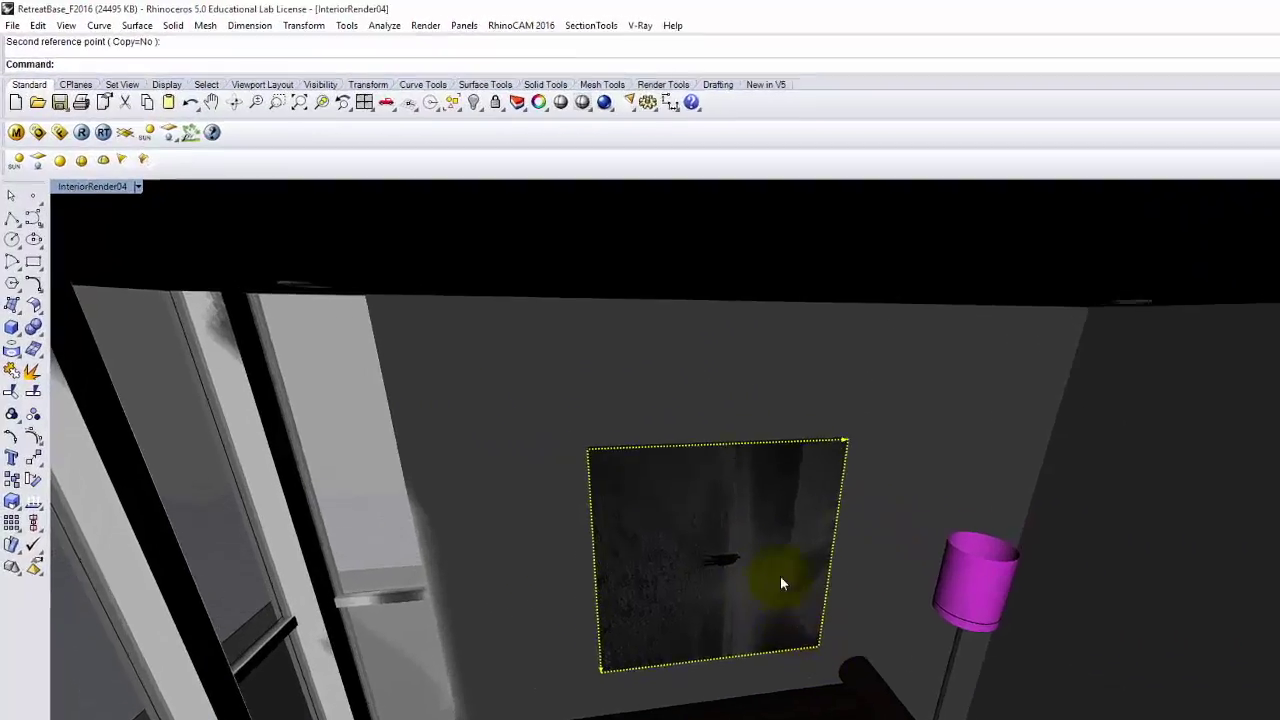
# Step: Rotate the mapping widget 90° in 3D about an axis perpendicular to the wall through its lower window-side corner, turning the photo upright
pyautogui.write('Rotate3D')
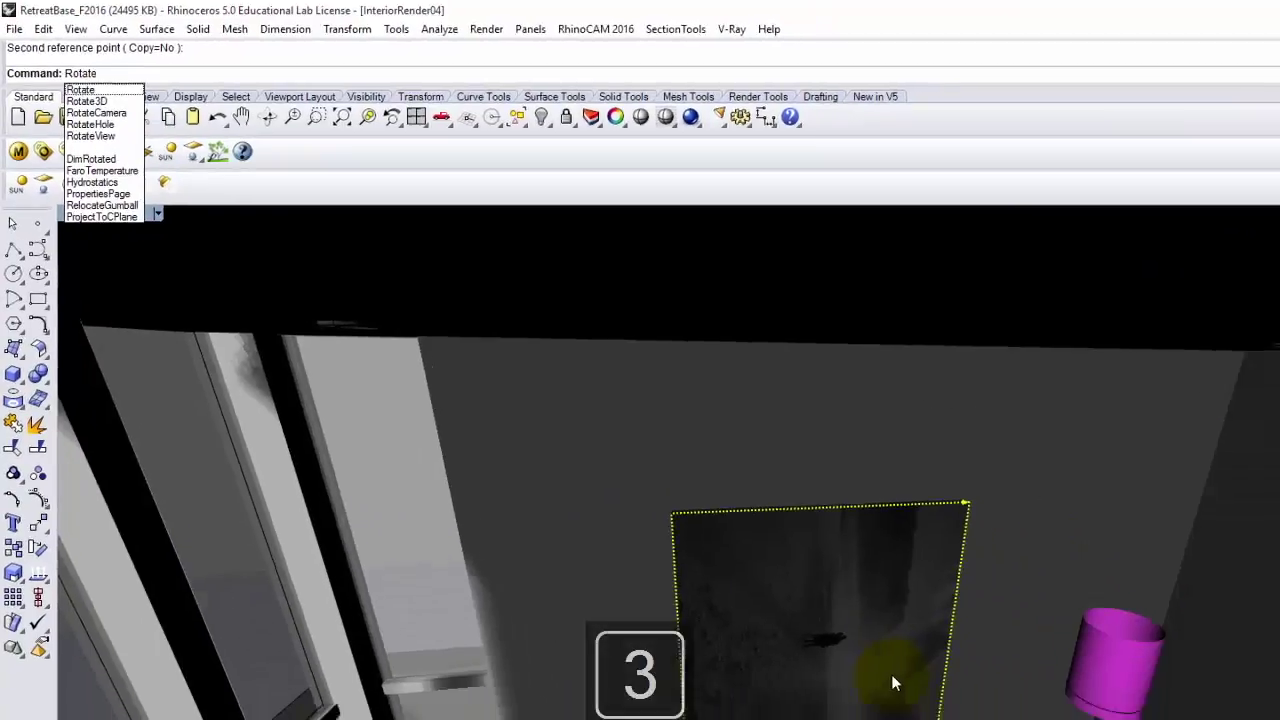
pyautogui.press('Return')
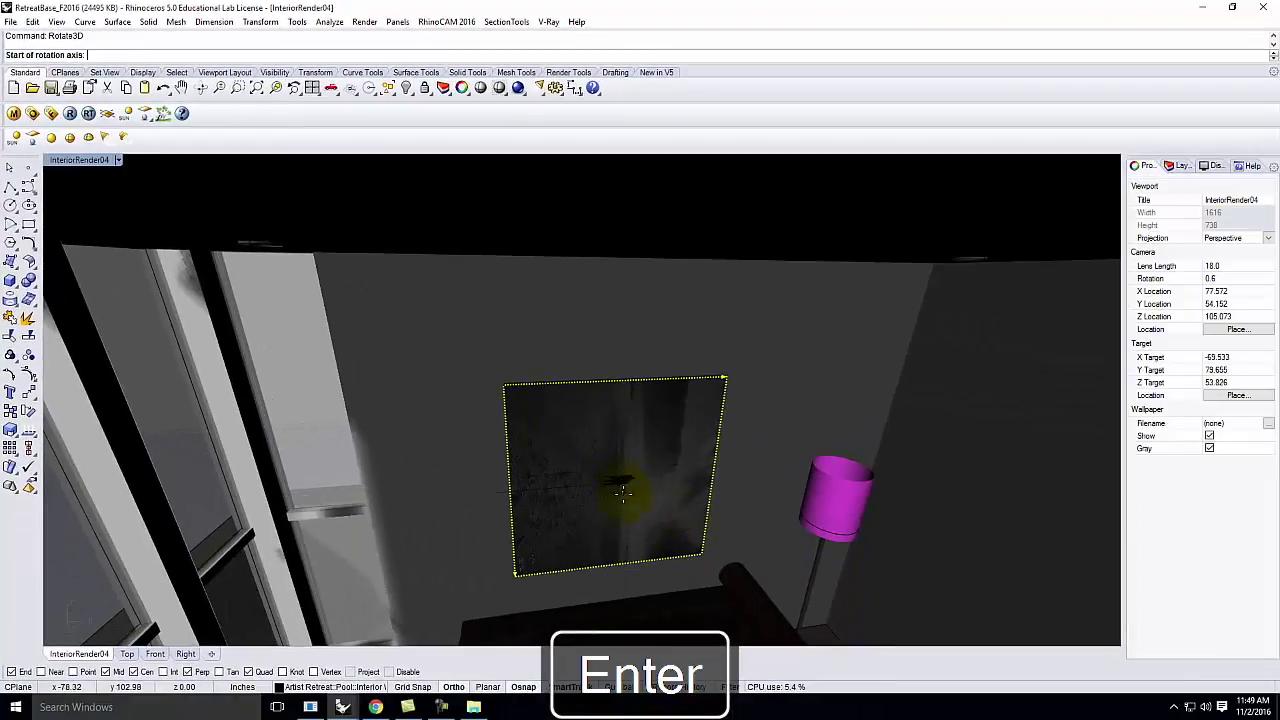
pyautogui.click(524, 587)
pyautogui.scroll(-3, 573, 583)
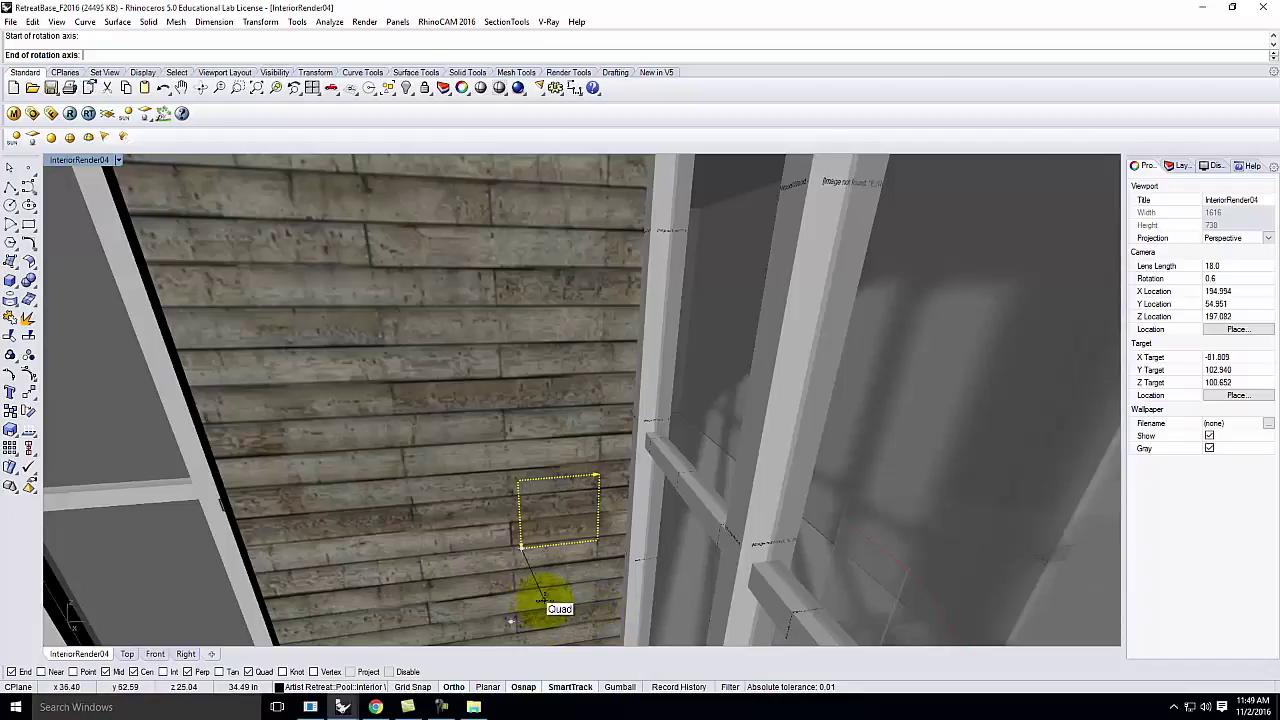
pyautogui.scroll(6, 544, 600)
pyautogui.scroll(3, 540, 545)
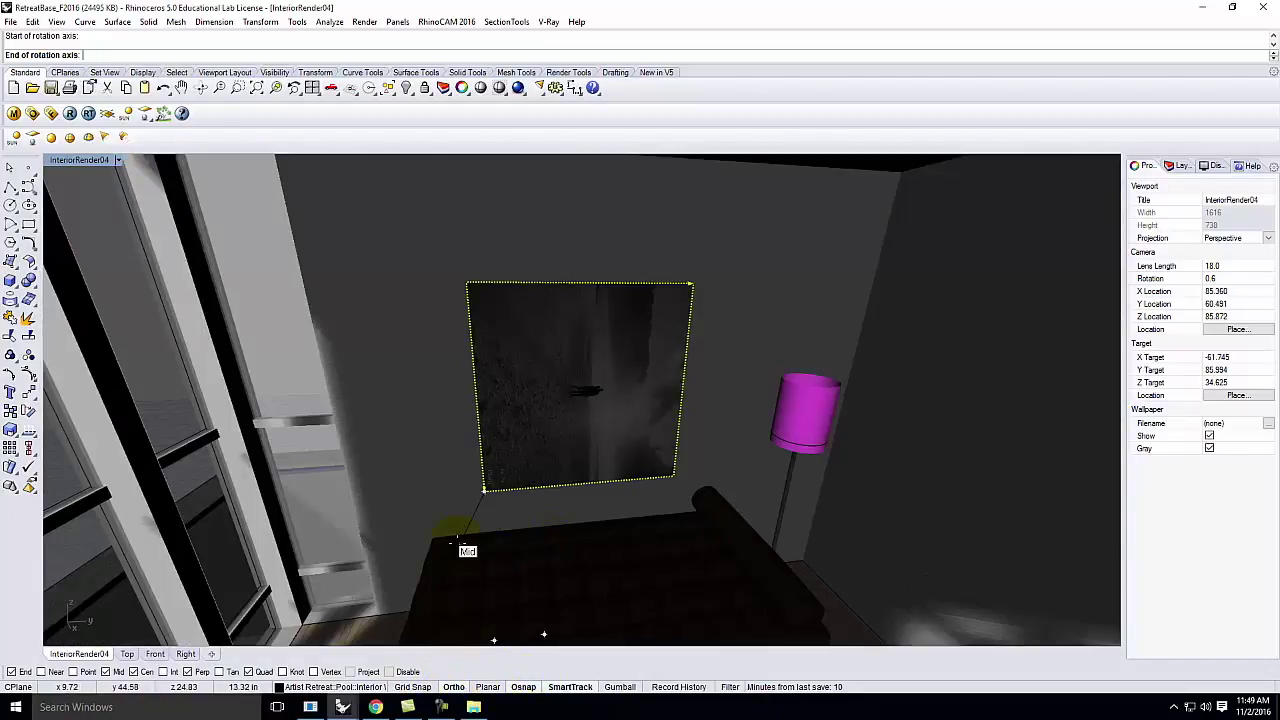
pyautogui.moveTo(434, 514); pyautogui.dragTo(537, 530, button='right')
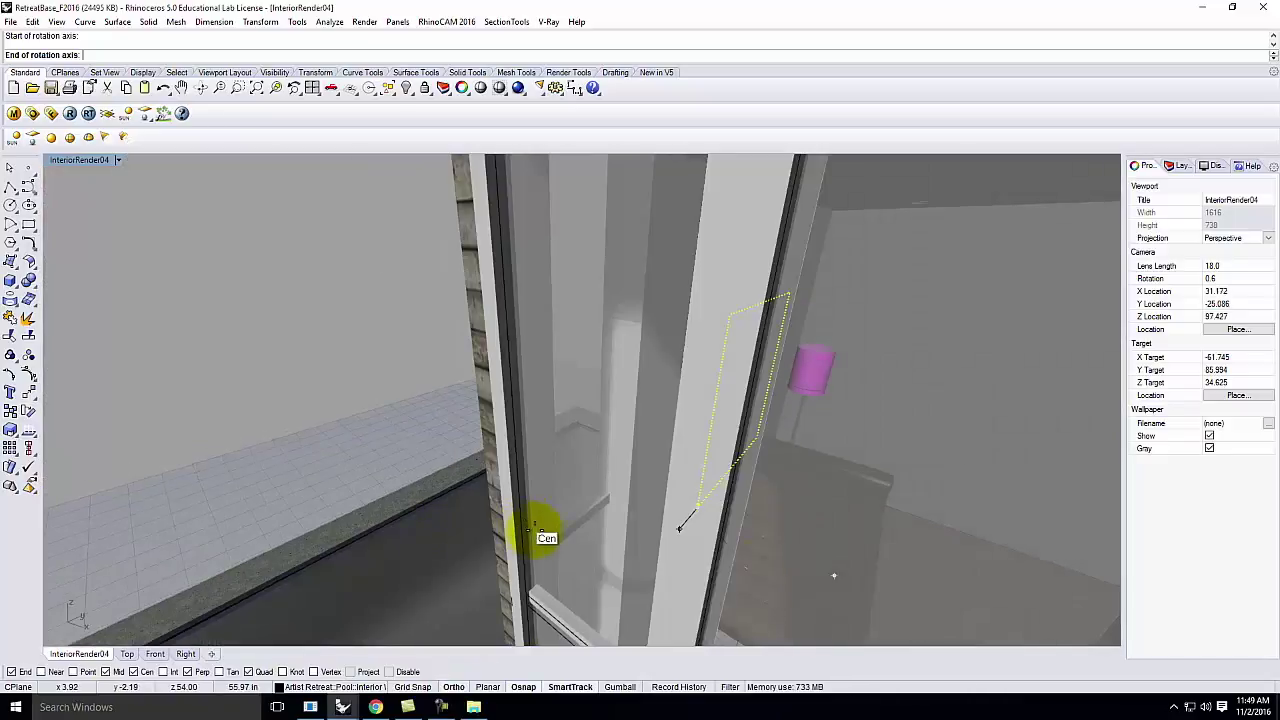
pyautogui.scroll(4, 737, 486)
pyautogui.click(621, 521)
pyautogui.click(771, 397)
pyautogui.click(665, 224)
# Step: Inspect the beach photo's orientation on the artwork panel, hide the mapping widget and deselect the panel
pyautogui.scroll(-3, 422, 498)
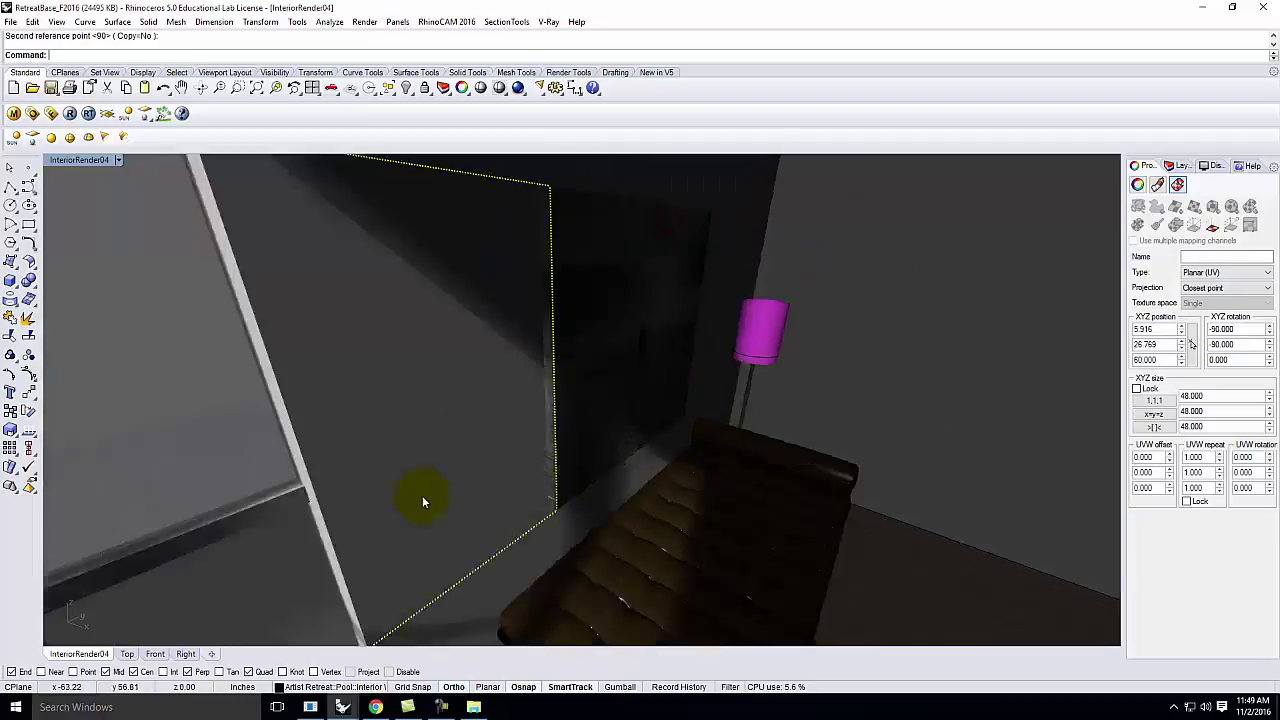
pyautogui.scroll(-5, 422, 495)
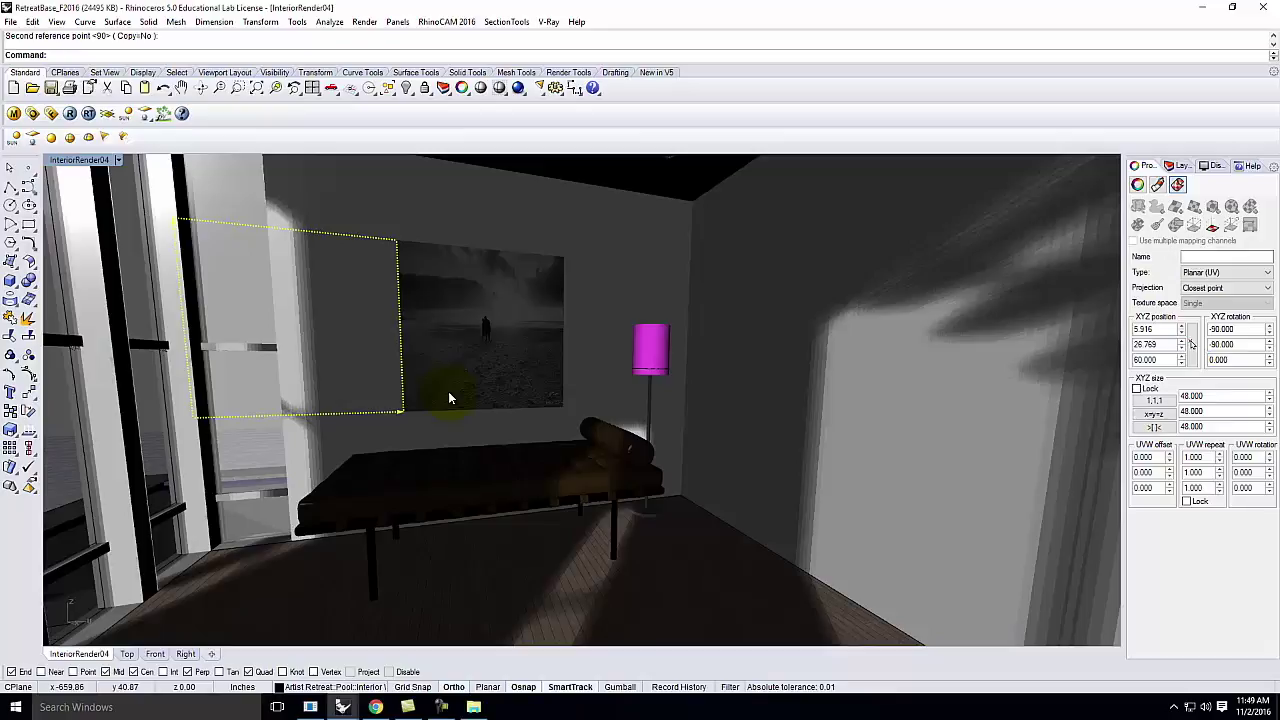
pyautogui.scroll(3, 380, 288)
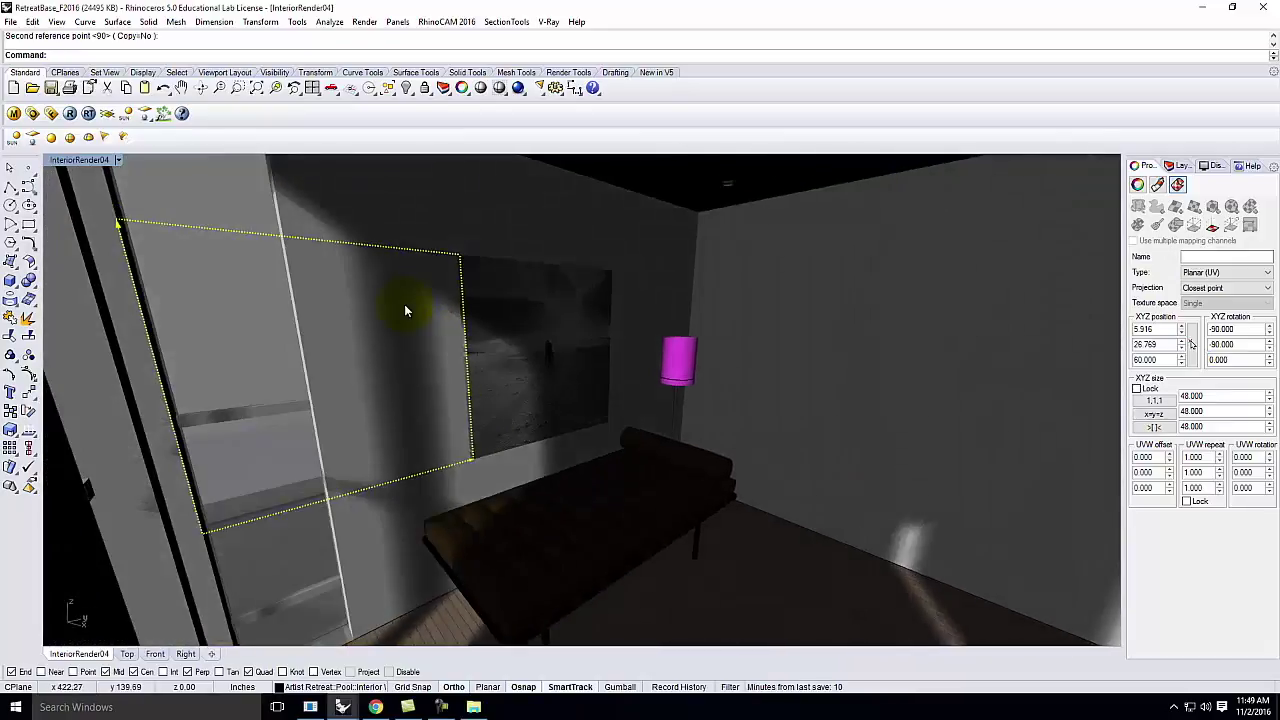
pyautogui.scroll(6, 405, 311)
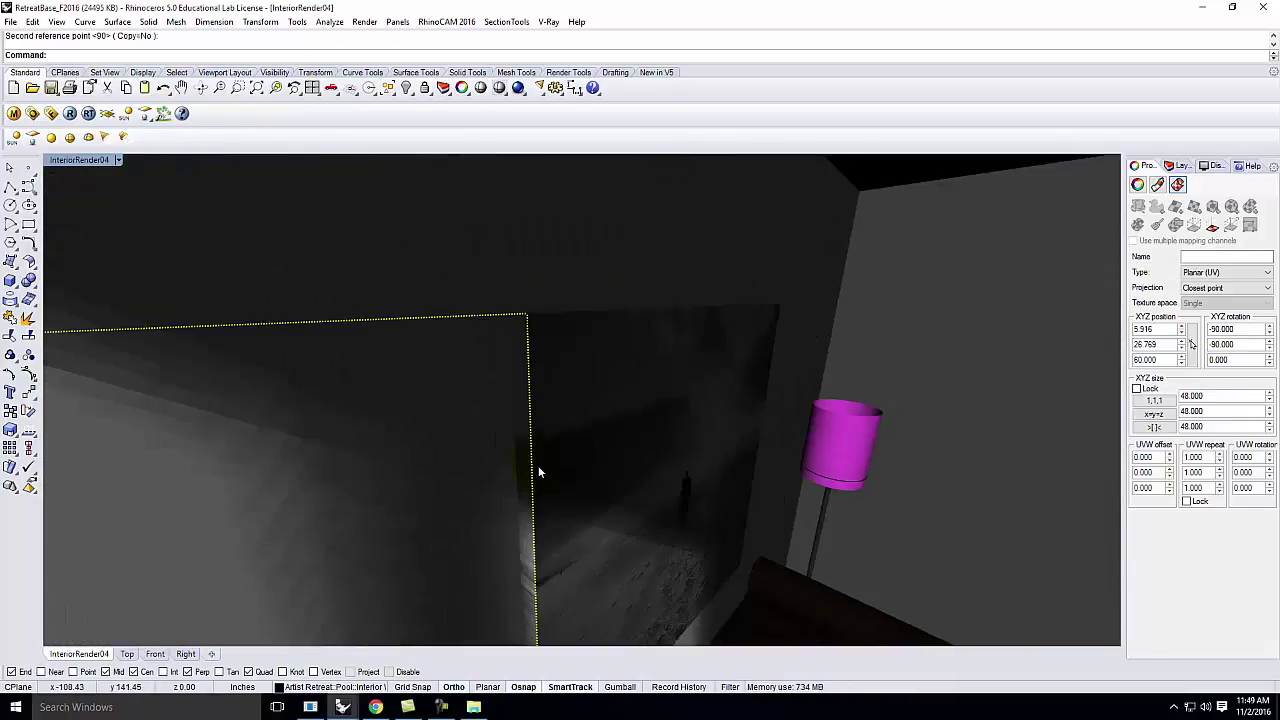
pyautogui.moveTo(661, 466)
pyautogui.mouseDown(button='right')
pyautogui.moveTo(600, 429)
pyautogui.moveTo(529, 443)
pyautogui.moveTo(645, 453)
pyautogui.mouseUp(button='right')
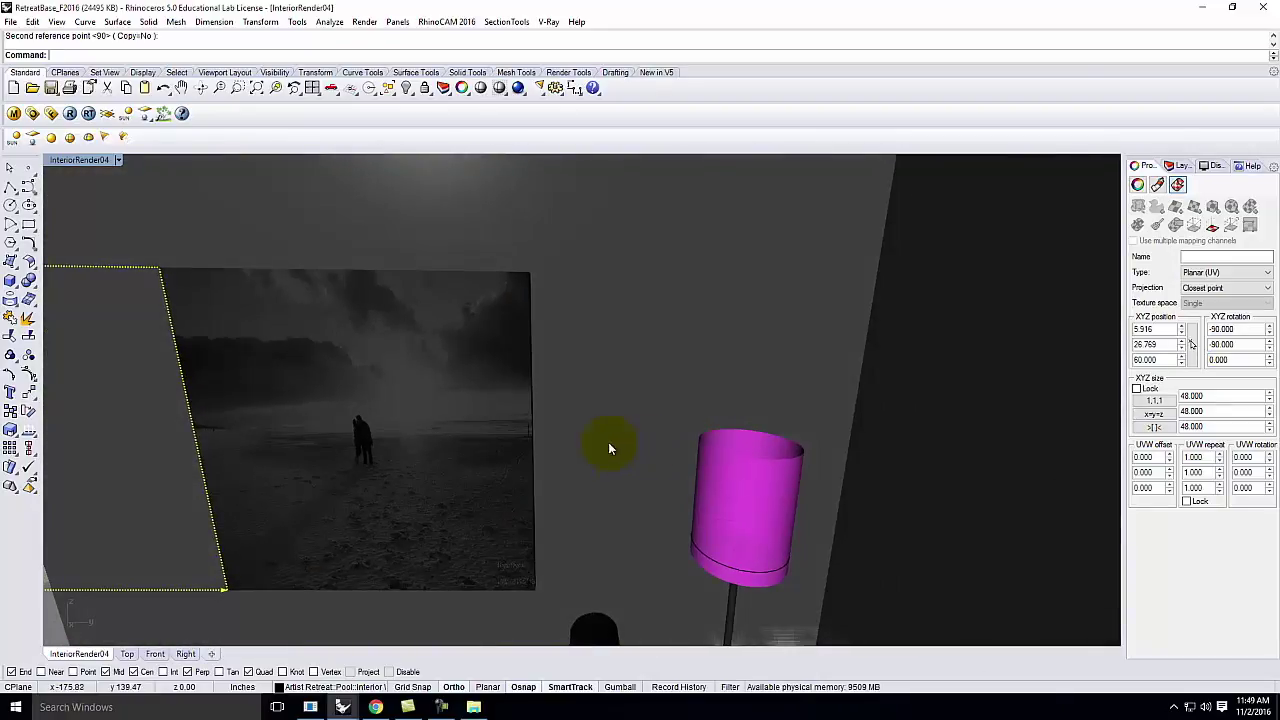
pyautogui.scroll(-5, 545, 352)
pyautogui.click(1208, 224)
pyautogui.click(427, 363)
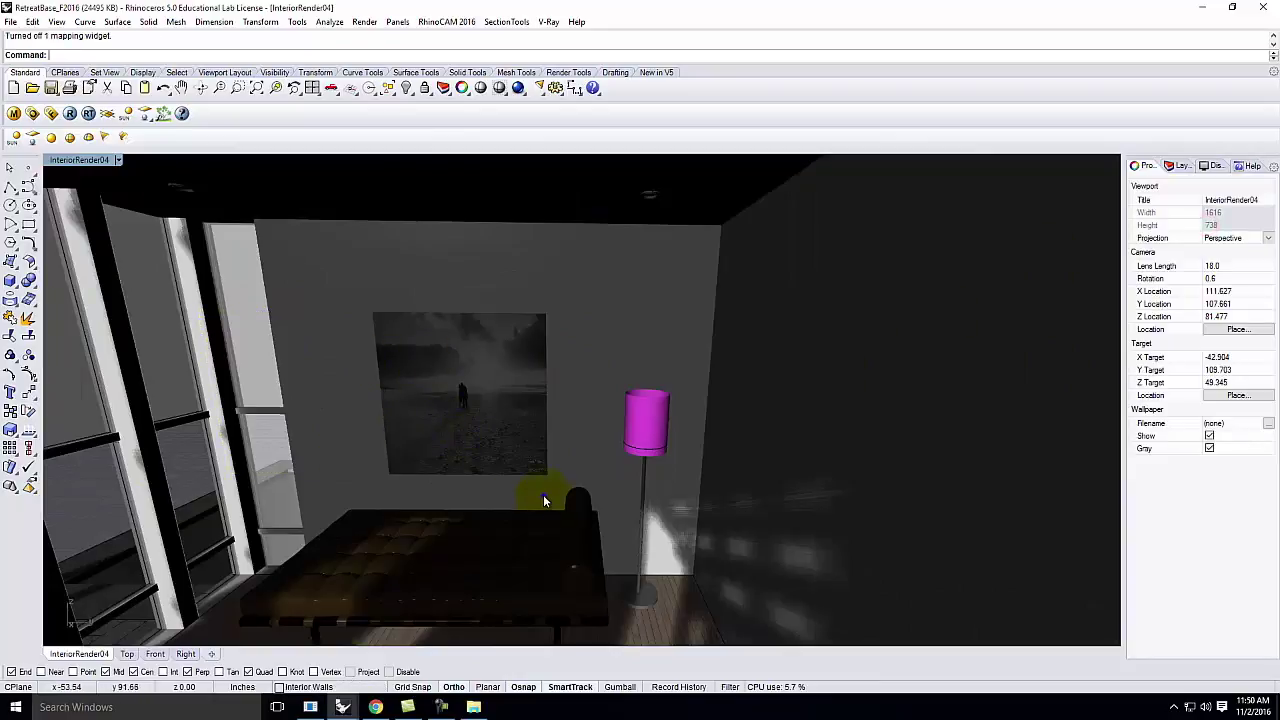
pyautogui.moveTo(546, 500); pyautogui.dragTo(535, 484, button='right')
# Step: Save the RetreatBase_F2016 model
pyautogui.click(118, 160)
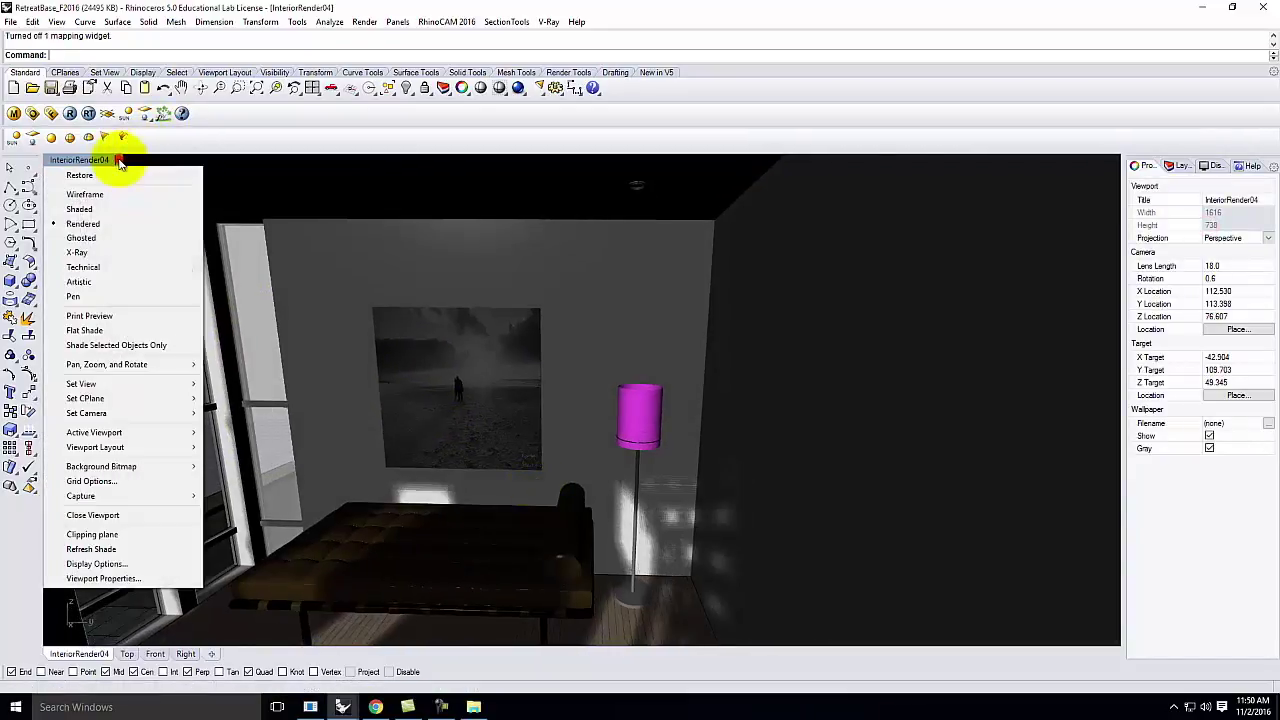
pyautogui.press('Escape')
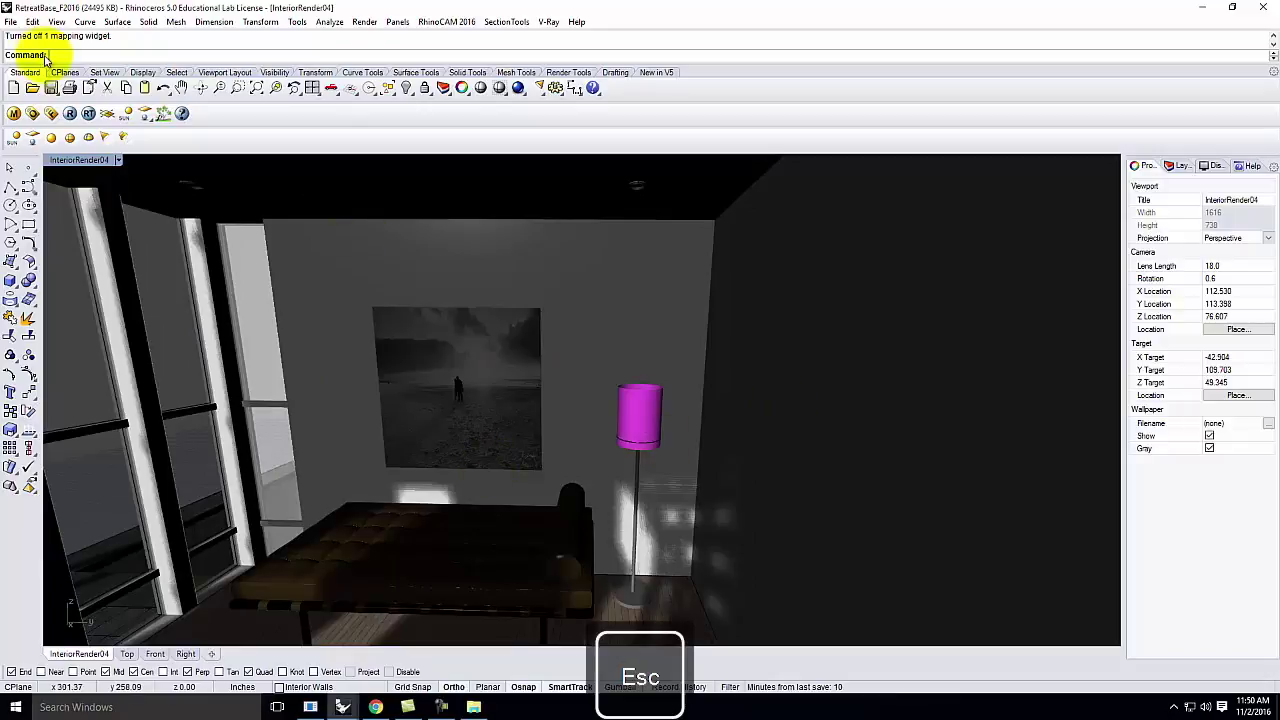
pyautogui.click(10, 21)
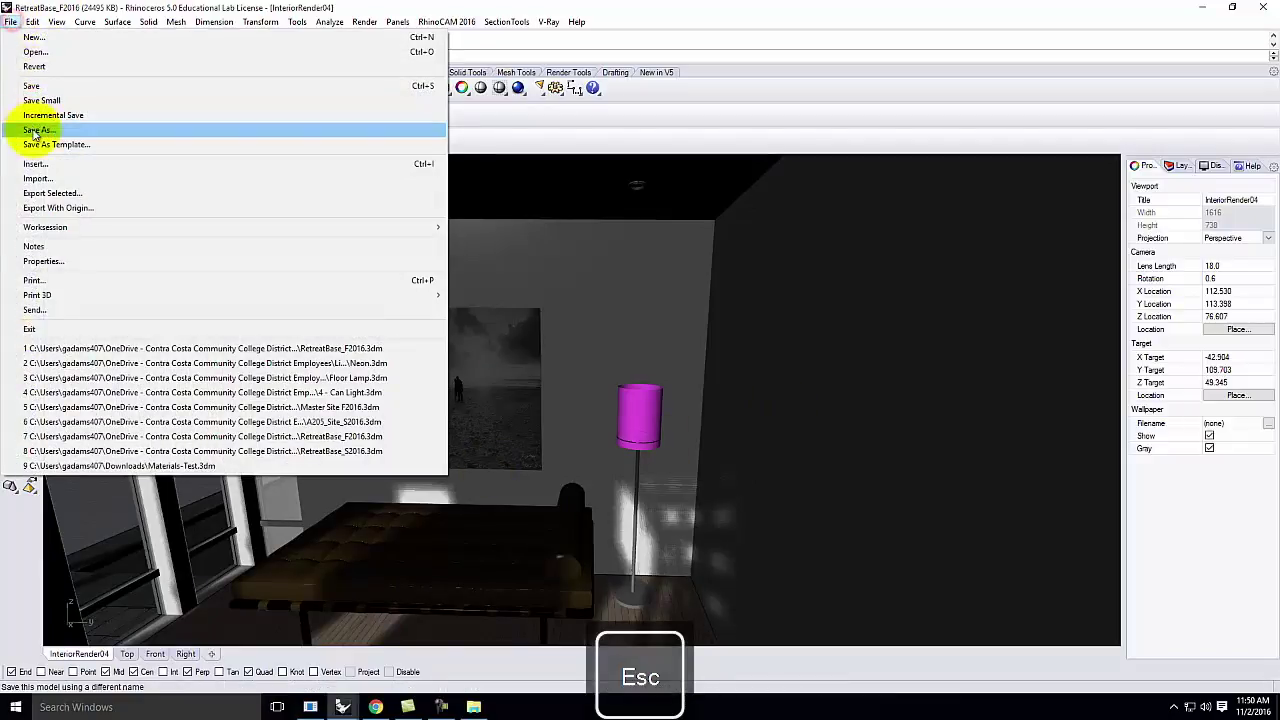
pyautogui.click(38, 101)
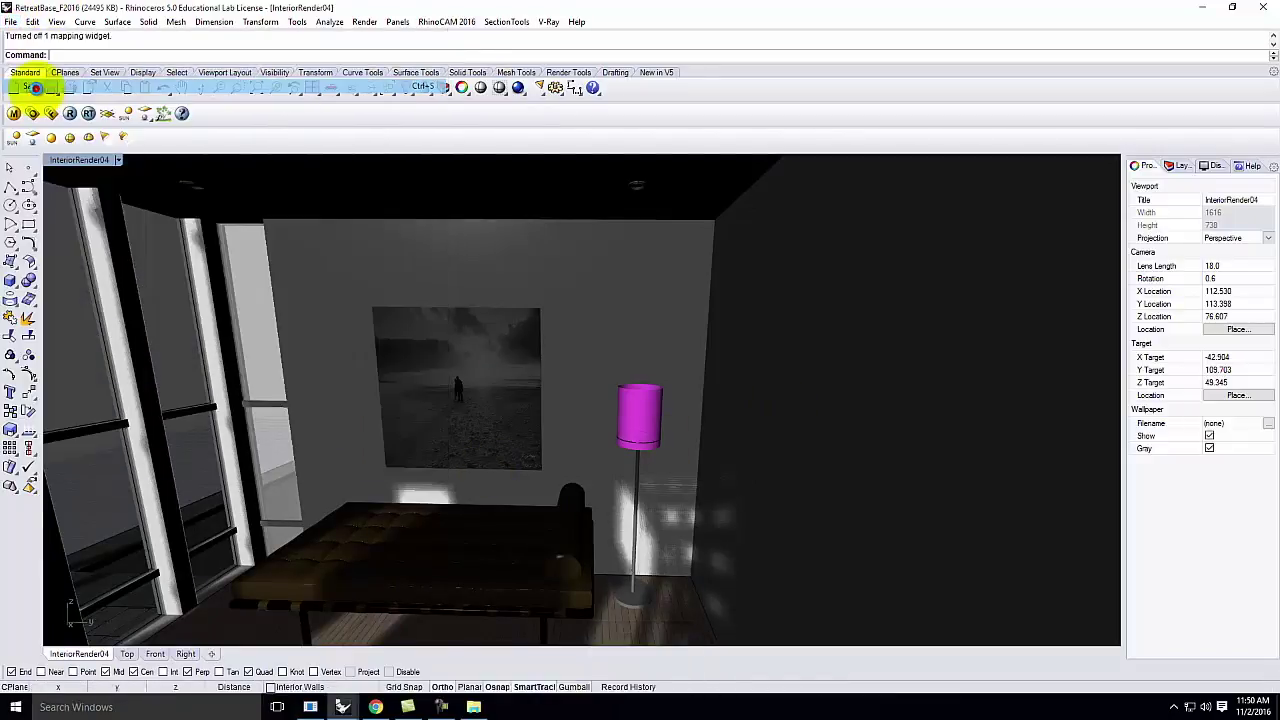
# Step: Switch to the Master Site F2016 model, close the V-Ray frame buffer and update the linked RetreatBase_F2016 block in the Block Manager
pyautogui.click(342, 707)
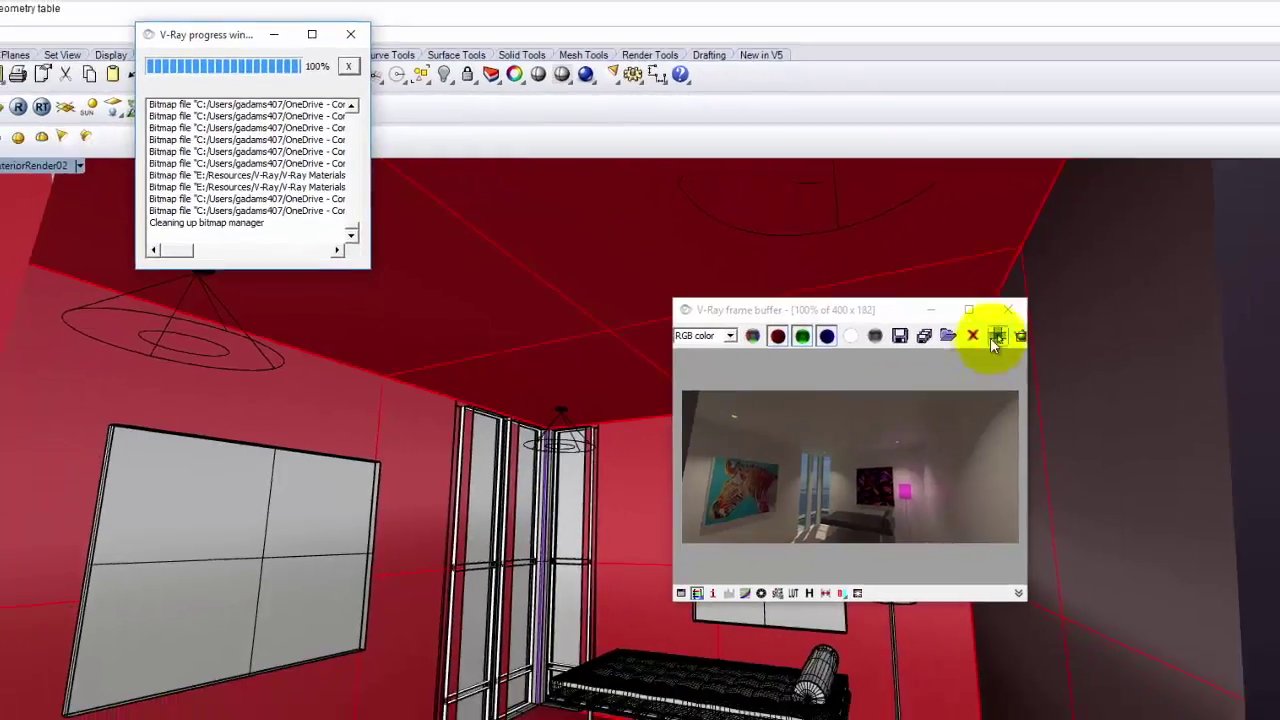
pyautogui.click(1147, 339)
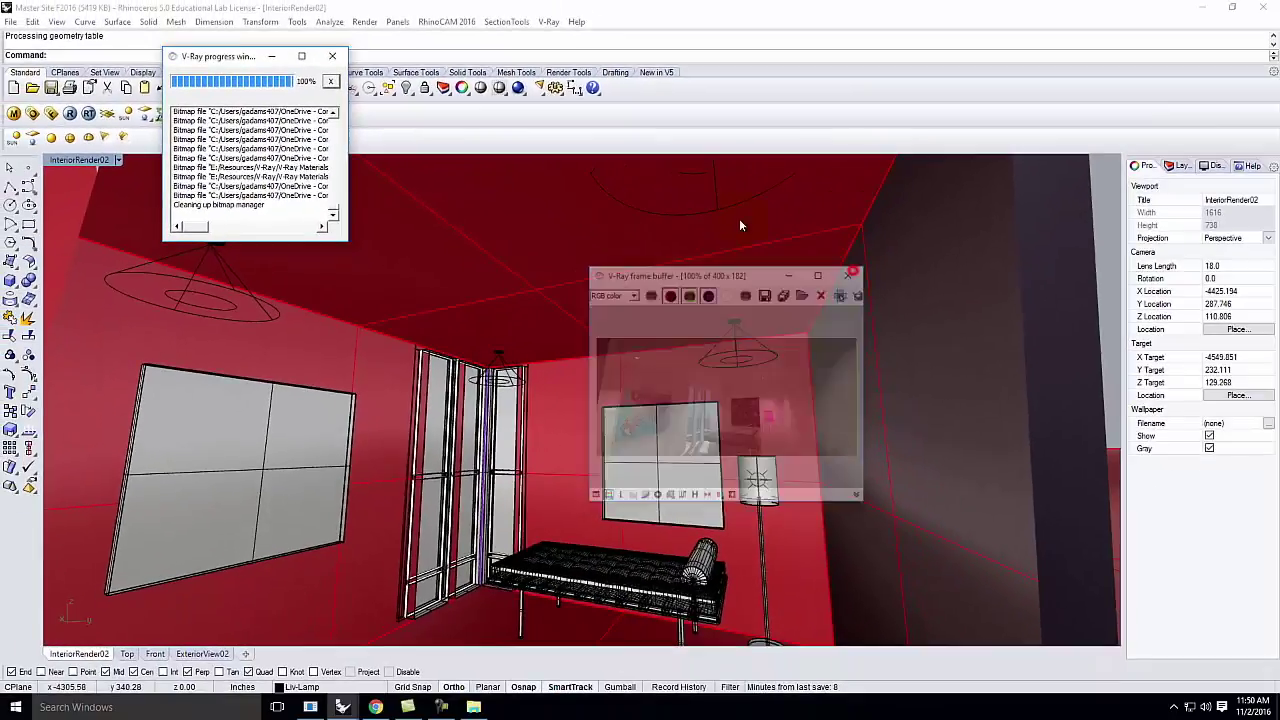
pyautogui.click(10, 21)
pyautogui.moveTo(33, 21)
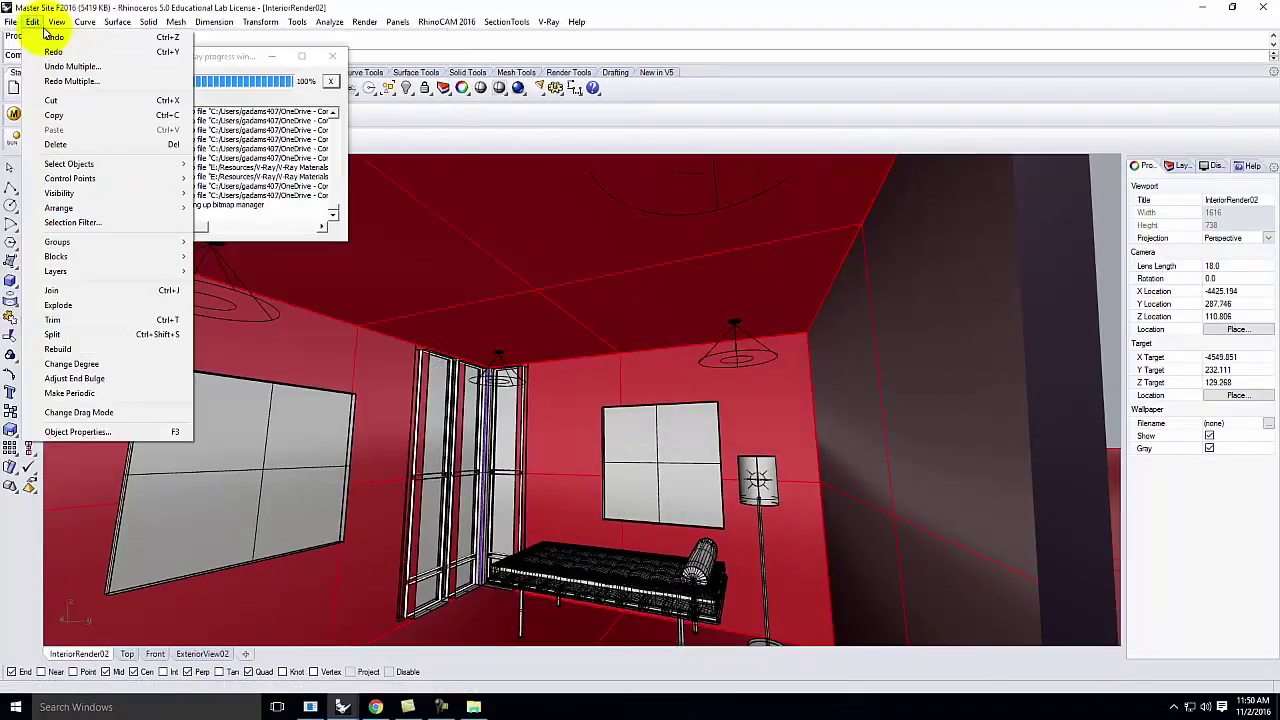
pyautogui.moveTo(70, 262)
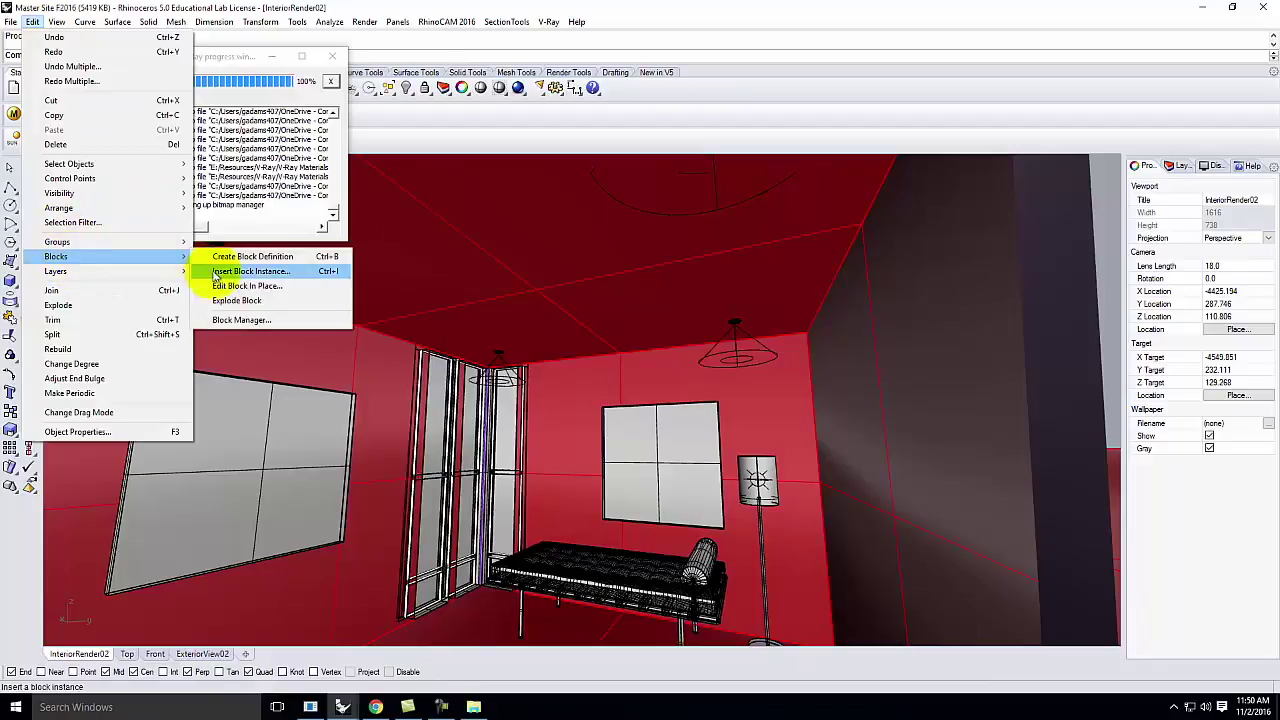
pyautogui.click(220, 317)
pyautogui.click(596, 275)
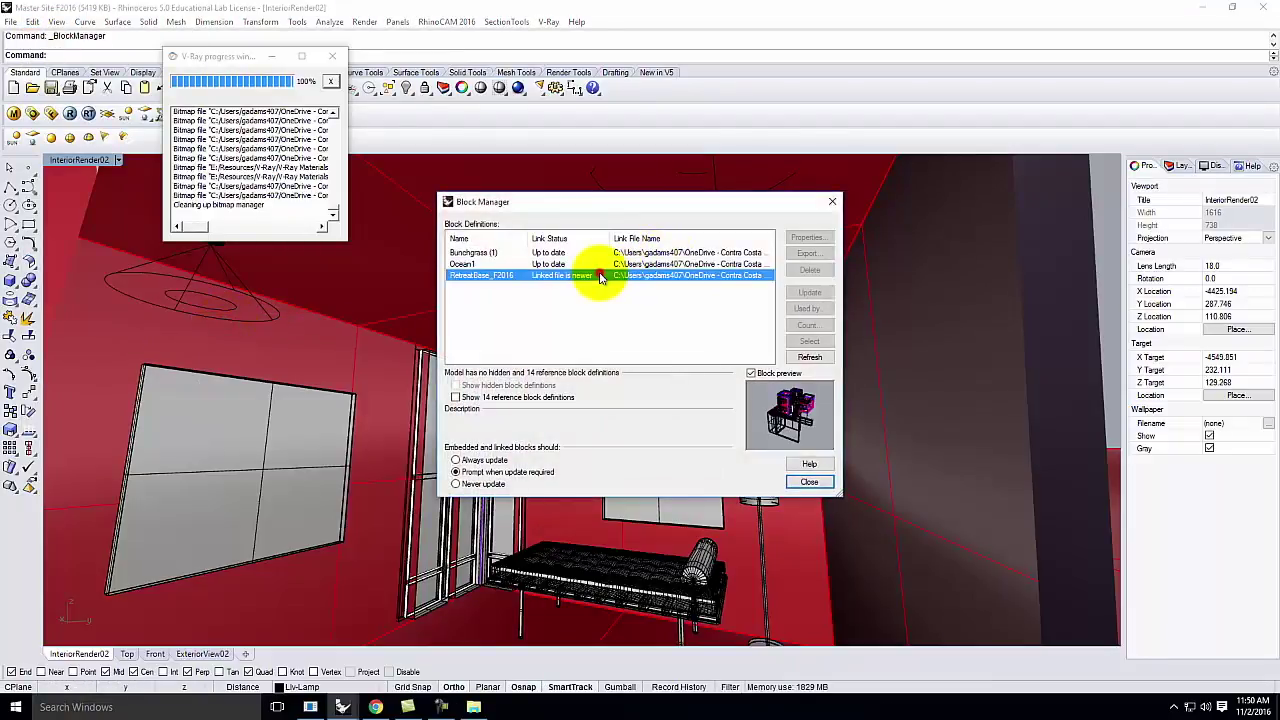
pyautogui.click(812, 292)
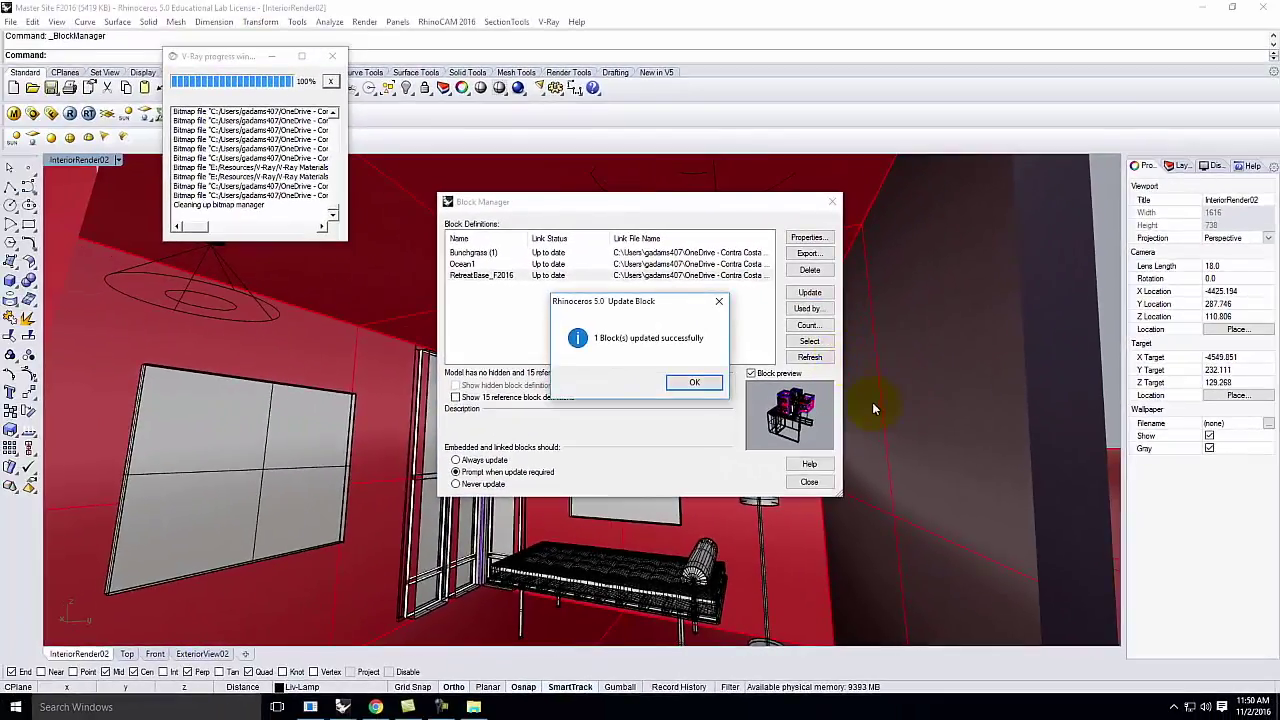
pyautogui.click(700, 382)
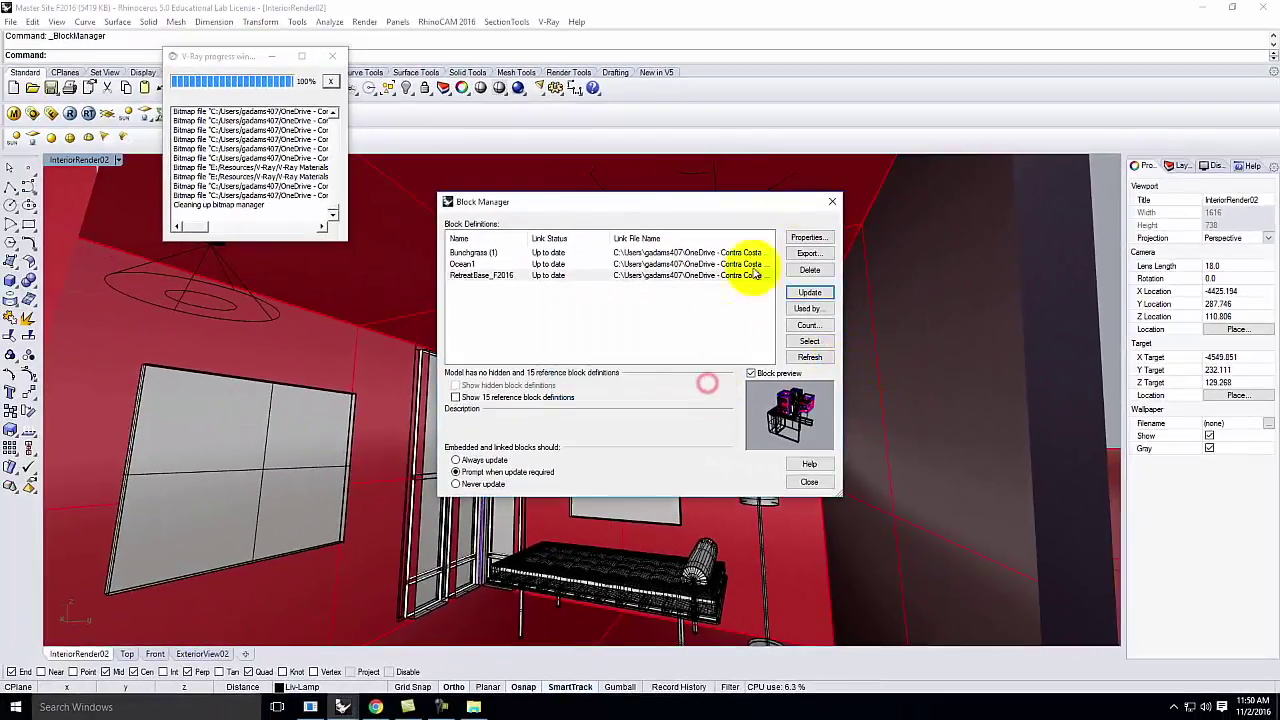
pyautogui.click(832, 202)
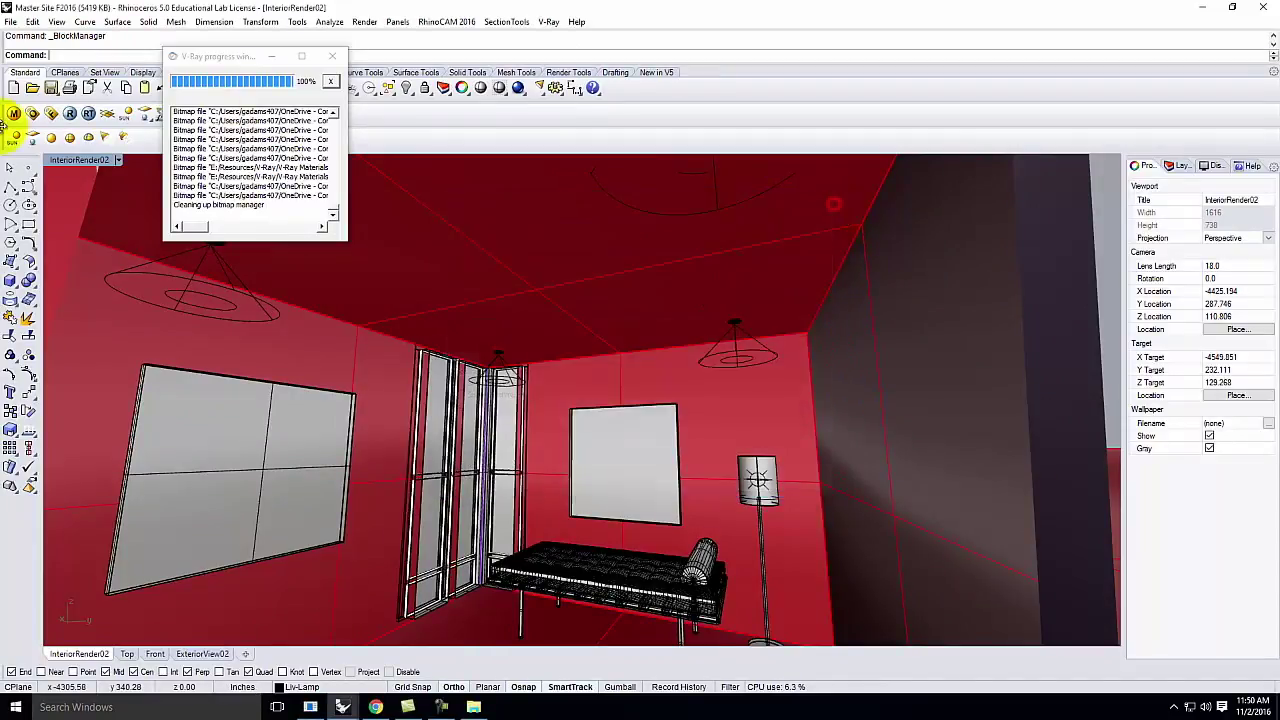
# Step: Show the Master Site model in Rendered display and inspect the retreat tower from outside
pyautogui.click(120, 160)
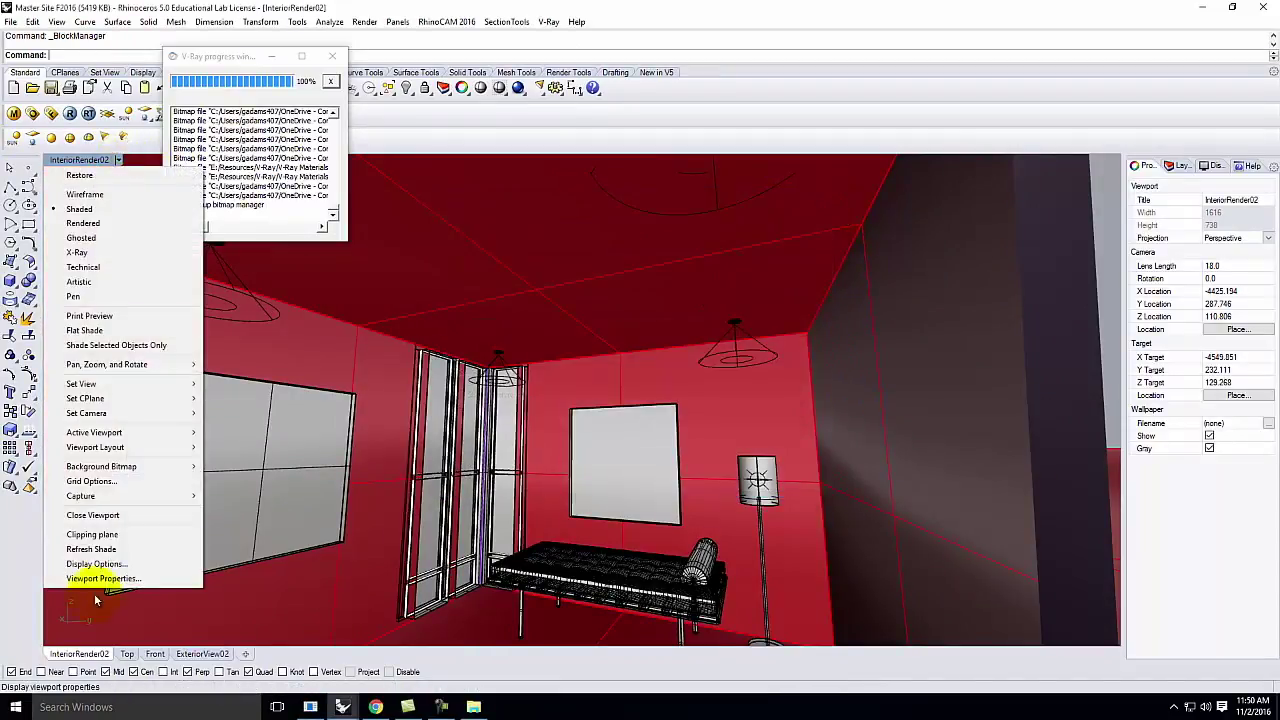
pyautogui.click(82, 223)
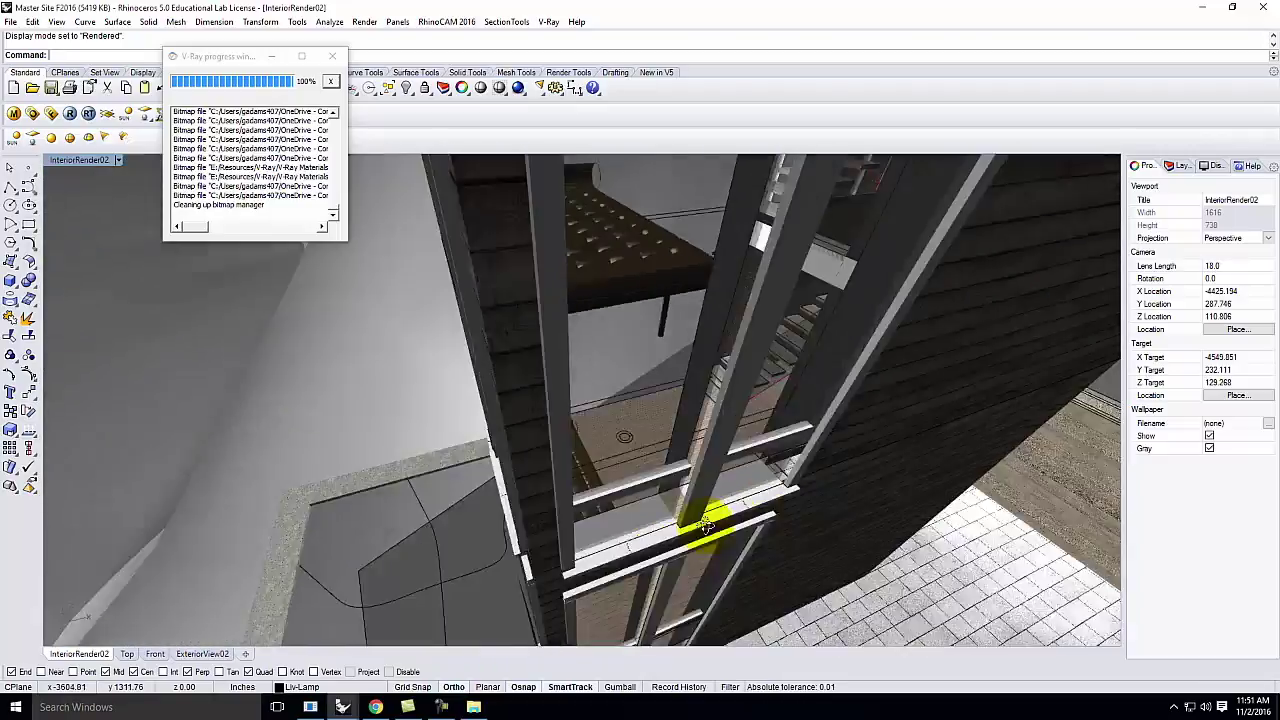
pyautogui.moveTo(706, 525); pyautogui.dragTo(598, 375, button='right')
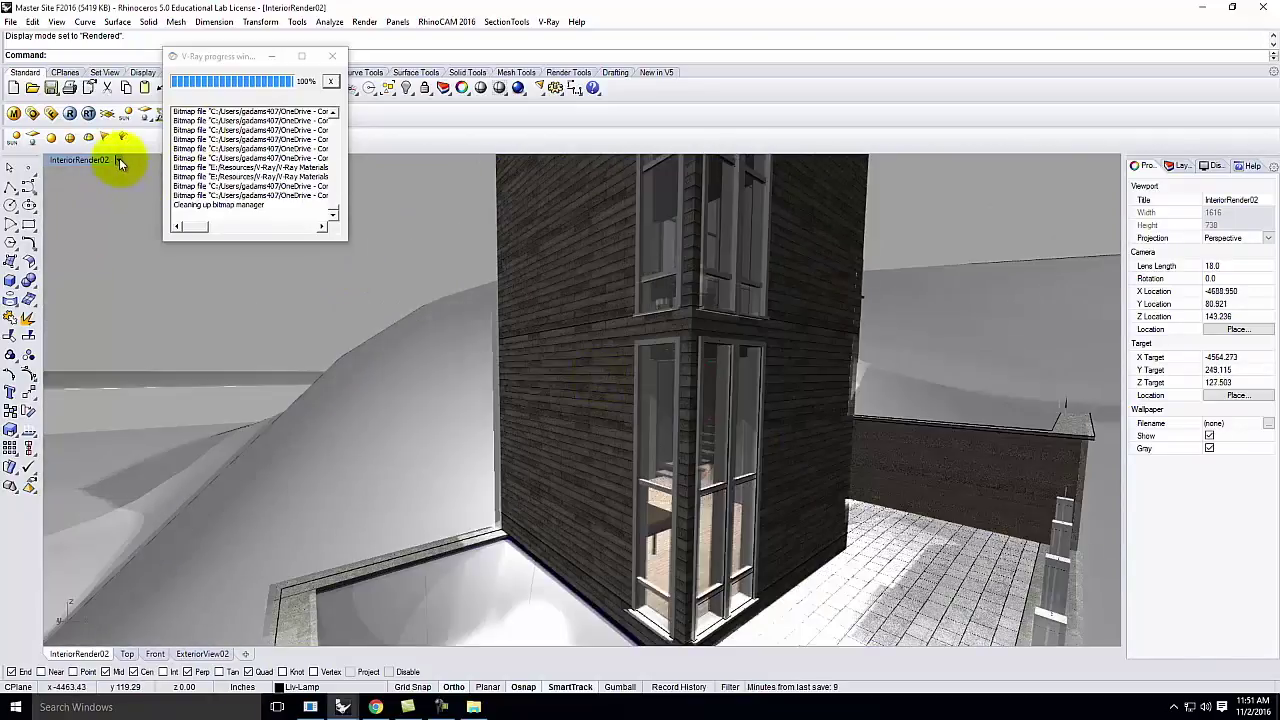
# Step: Return the Master Site viewport to Shaded display and frame the tower with its pool base from outside
pyautogui.click(118, 159)
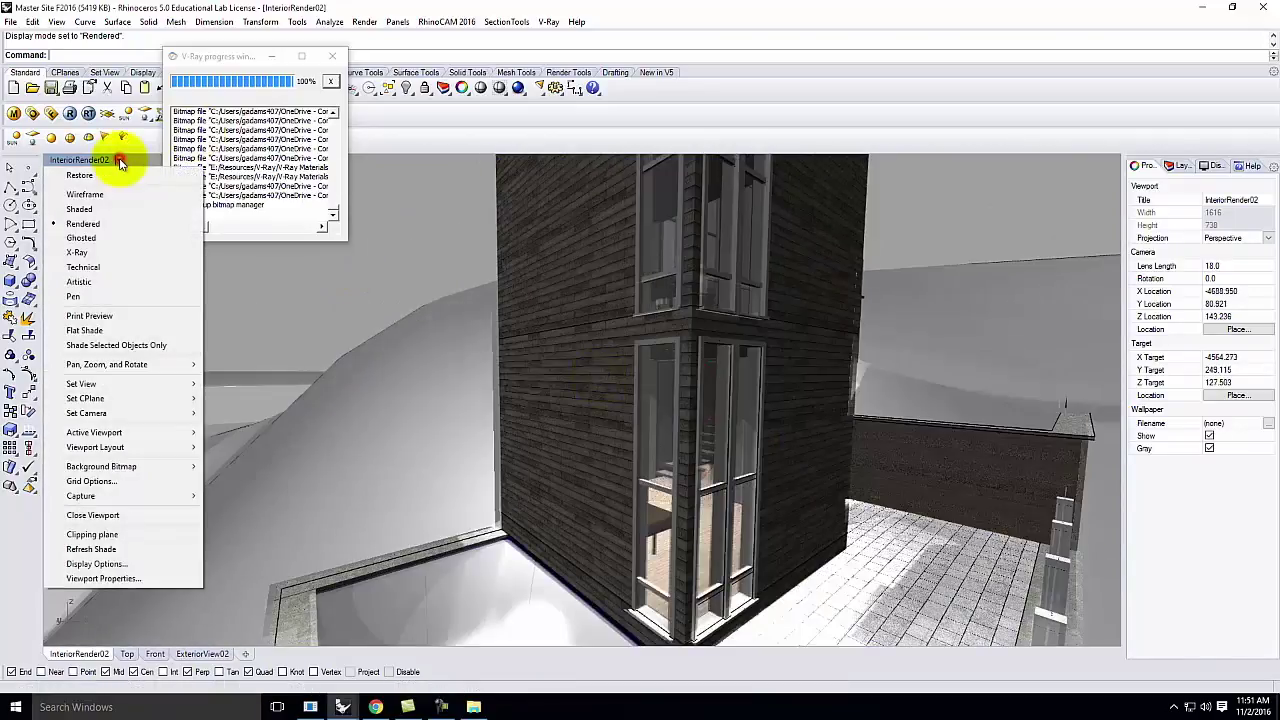
pyautogui.click(115, 214)
pyautogui.moveTo(372, 384)
pyautogui.mouseDown(button='right')
pyautogui.moveTo(430, 473)
pyautogui.moveTo(440, 462)
pyautogui.moveTo(437, 508)
pyautogui.moveTo(591, 466)
pyautogui.moveTo(635, 557)
pyautogui.mouseUp(button='right')
pyautogui.scroll(-4, 604, 443)
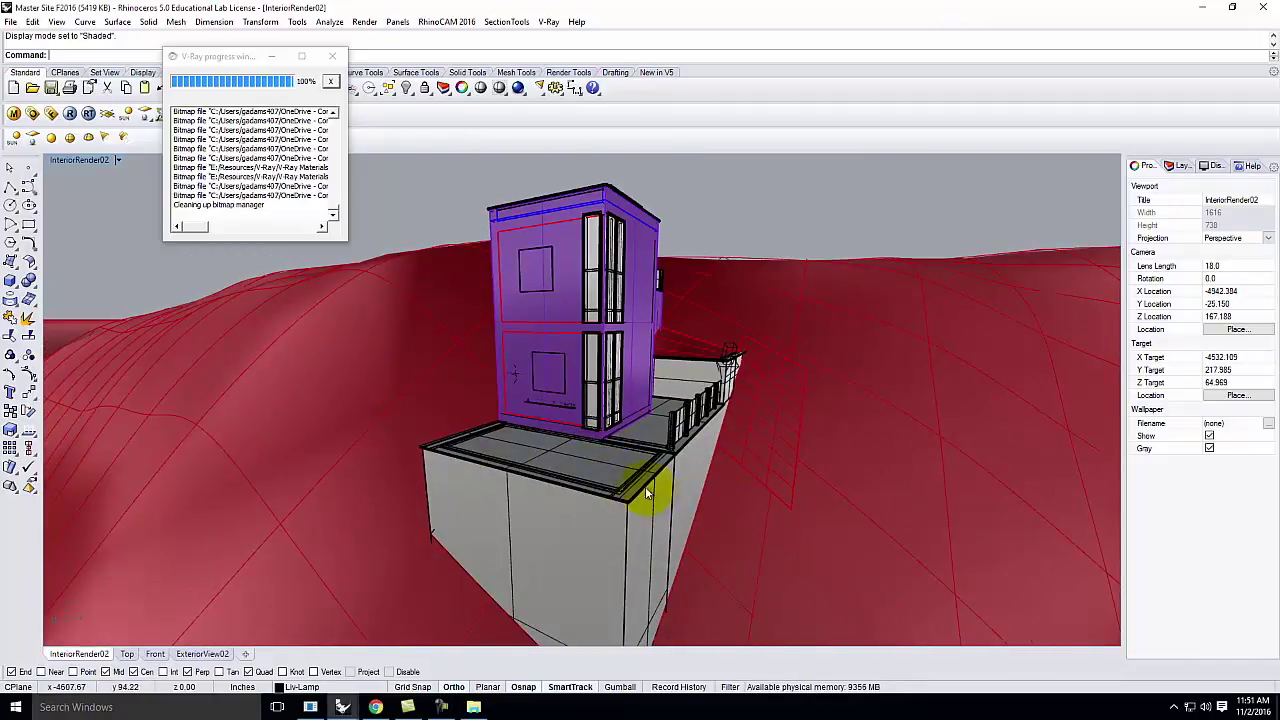
pyautogui.scroll(2, 617, 486)
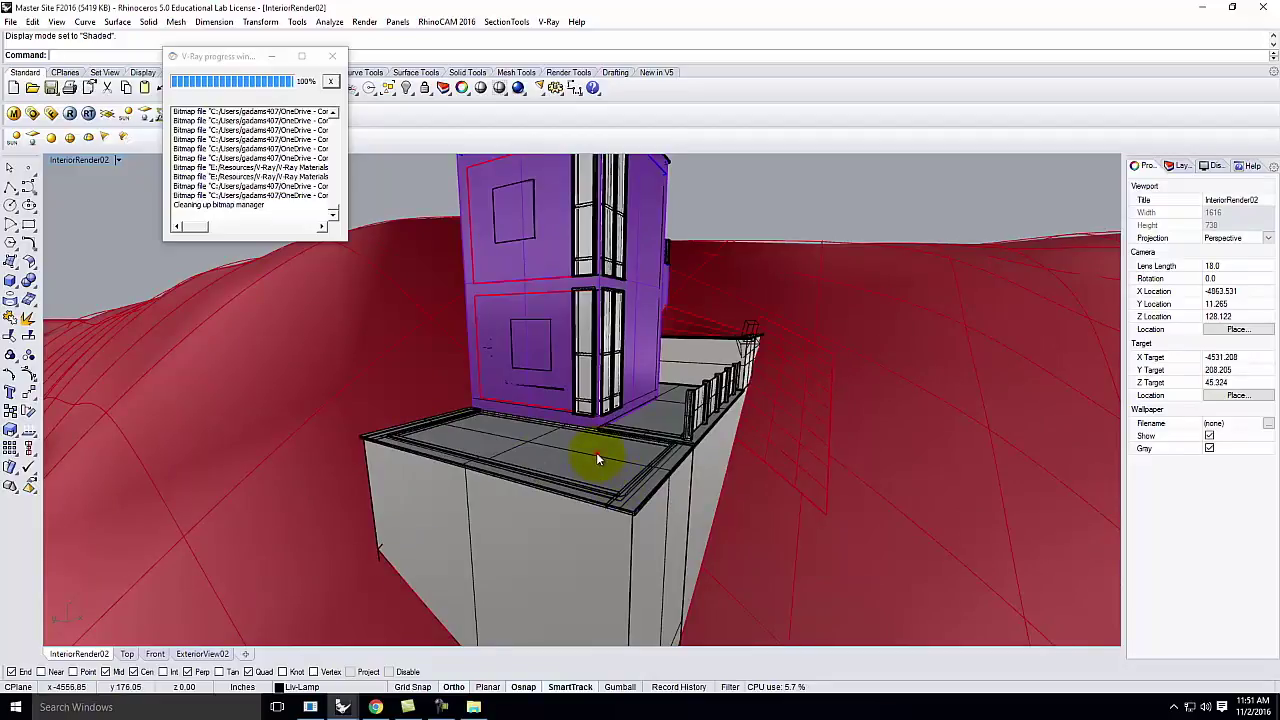
# Step: Switch from the Master Site model to the RetreatBase_F2016 model
pyautogui.click(596, 454)
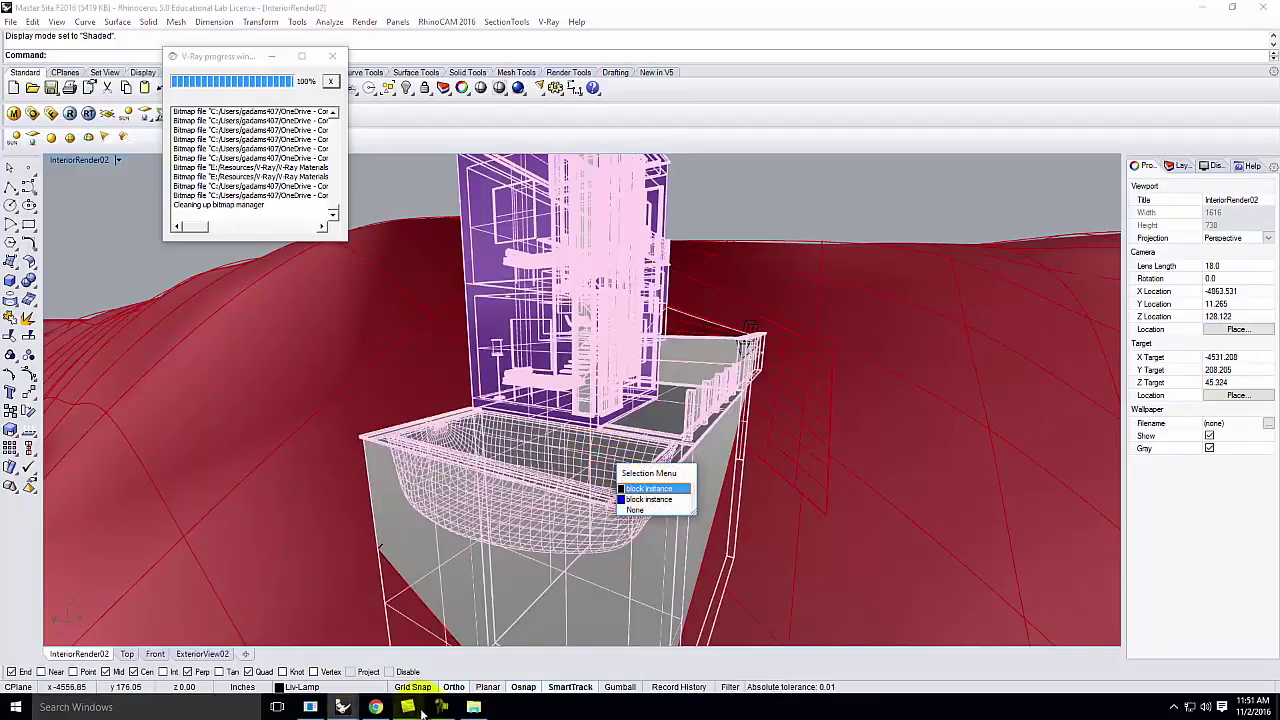
pyautogui.click(378, 708)
pyautogui.click(389, 712)
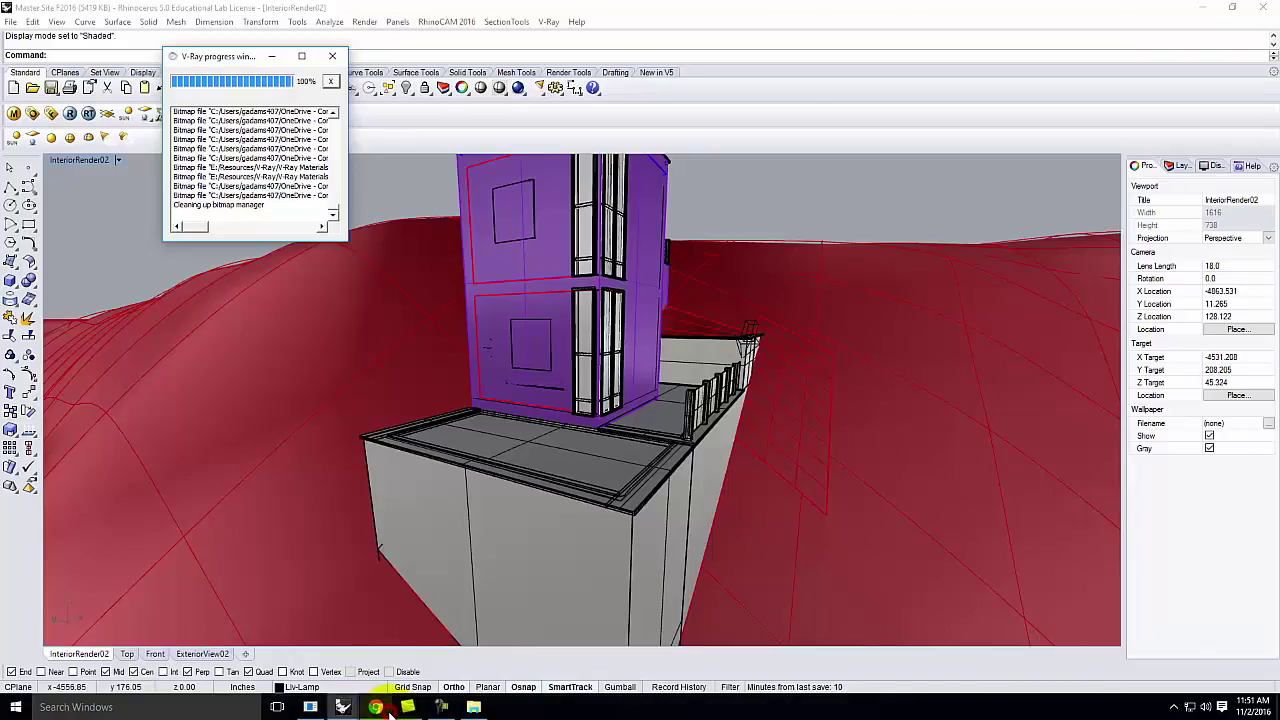
pyautogui.moveTo(341, 712)
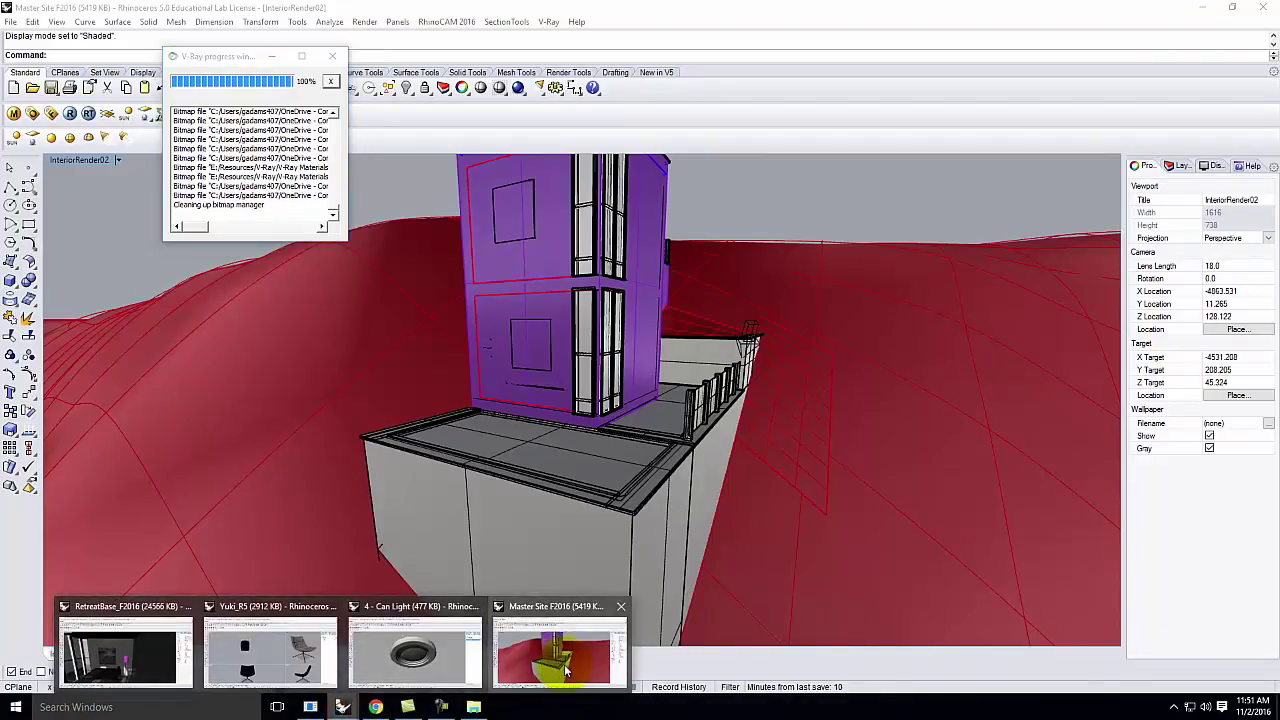
pyautogui.click(563, 667)
pyautogui.moveTo(341, 707)
pyautogui.click(213, 645)
# Step: Set the RetreatBase_F2016 viewport to Shaded display and frame the whole building with its pool base from outside
pyautogui.moveTo(429, 620); pyautogui.dragTo(760, 570, button='right')
pyautogui.click(117, 160)
pyautogui.click(105, 206)
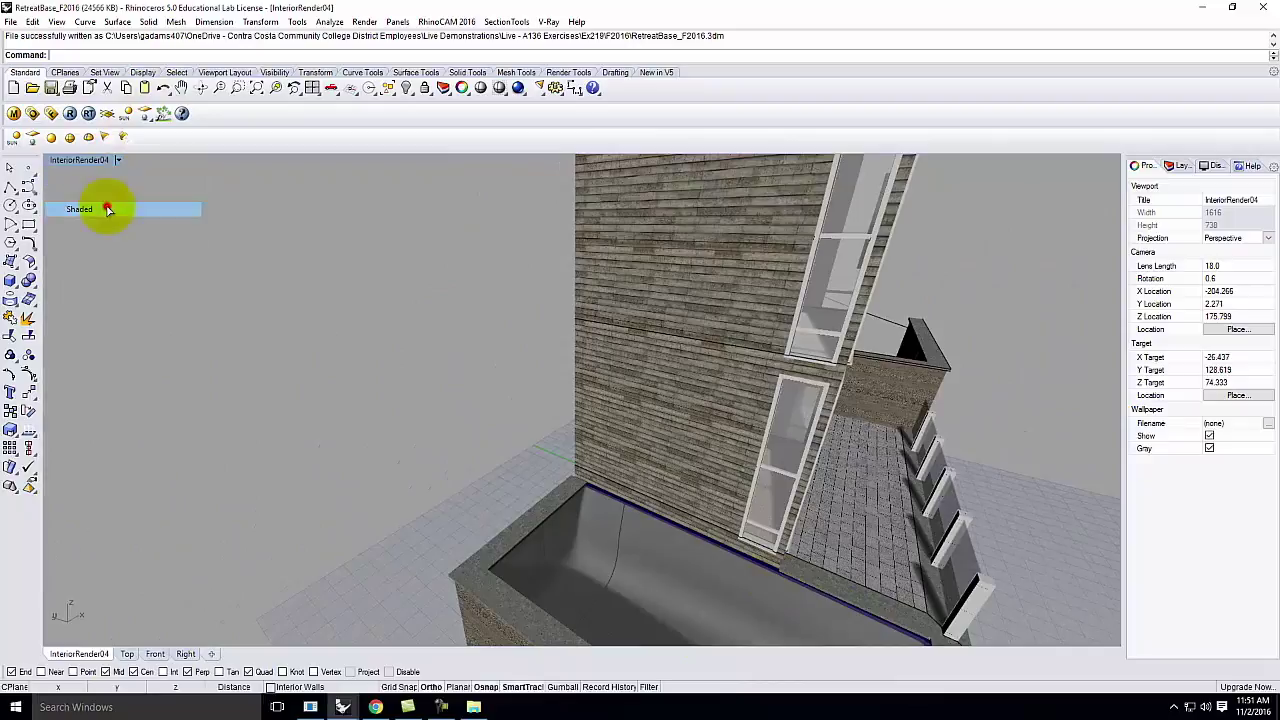
pyautogui.scroll(-5, 268, 343)
pyautogui.moveTo(565, 495); pyautogui.dragTo(415, 434, button='right')
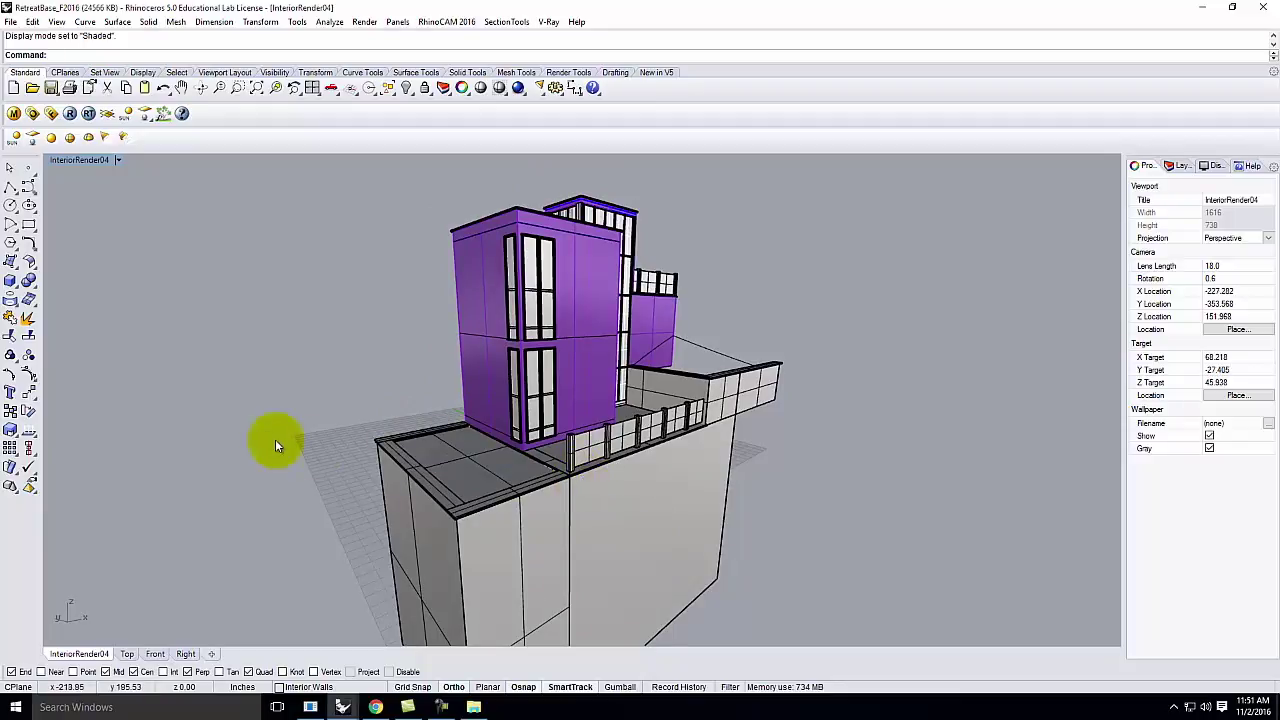
# Step: Examine the outer walls around the pool and the adjoining foundation wall by selecting them individually from several sides
pyautogui.keyDown('ctrl'); pyautogui.keyDown('shift'); pyautogui.click(527, 574); pyautogui.keyUp('shift'); pyautogui.keyUp('ctrl')
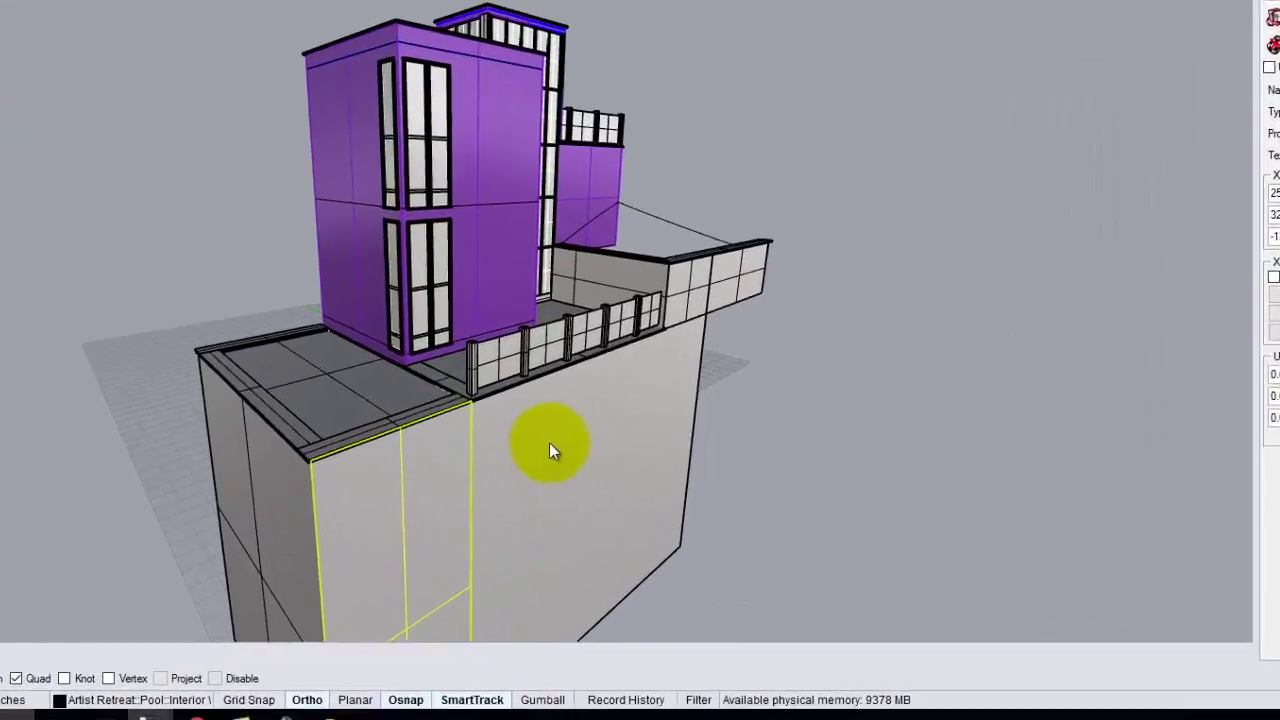
pyautogui.click(624, 505)
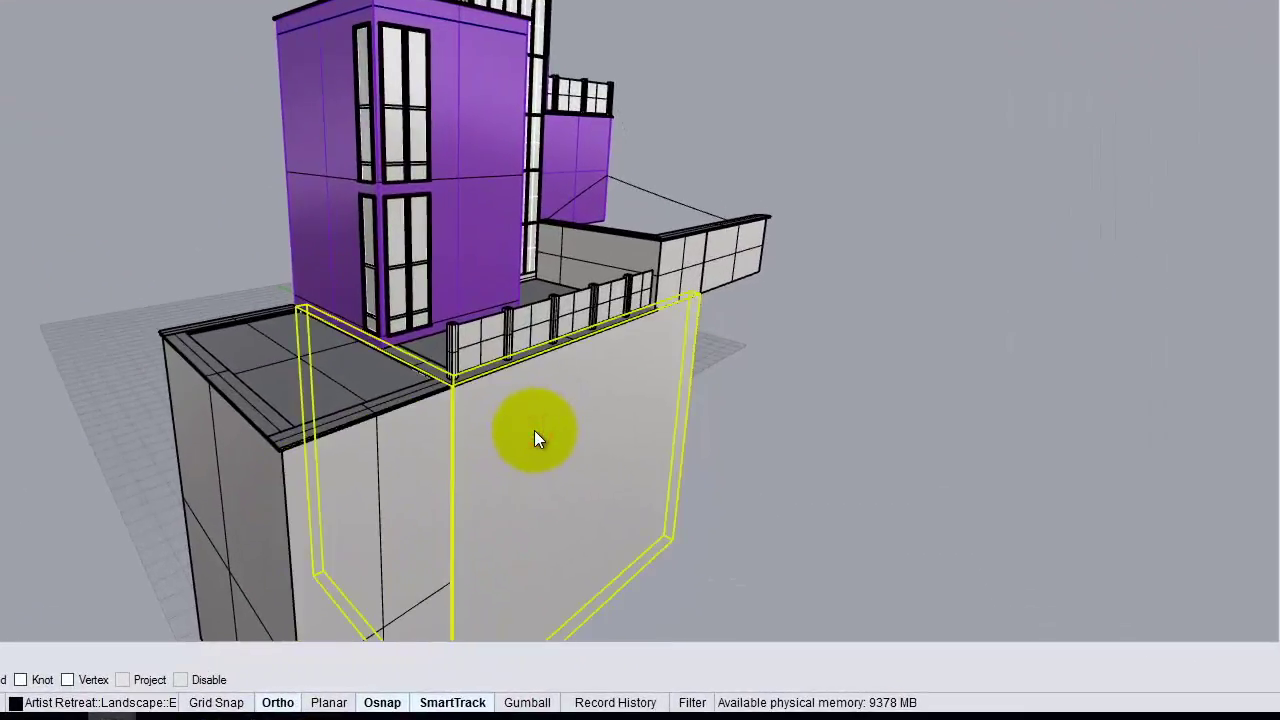
pyautogui.click(369, 488)
pyautogui.click(220, 494)
pyautogui.moveTo(143, 411); pyautogui.dragTo(458, 520, button='right')
pyautogui.click(435, 606)
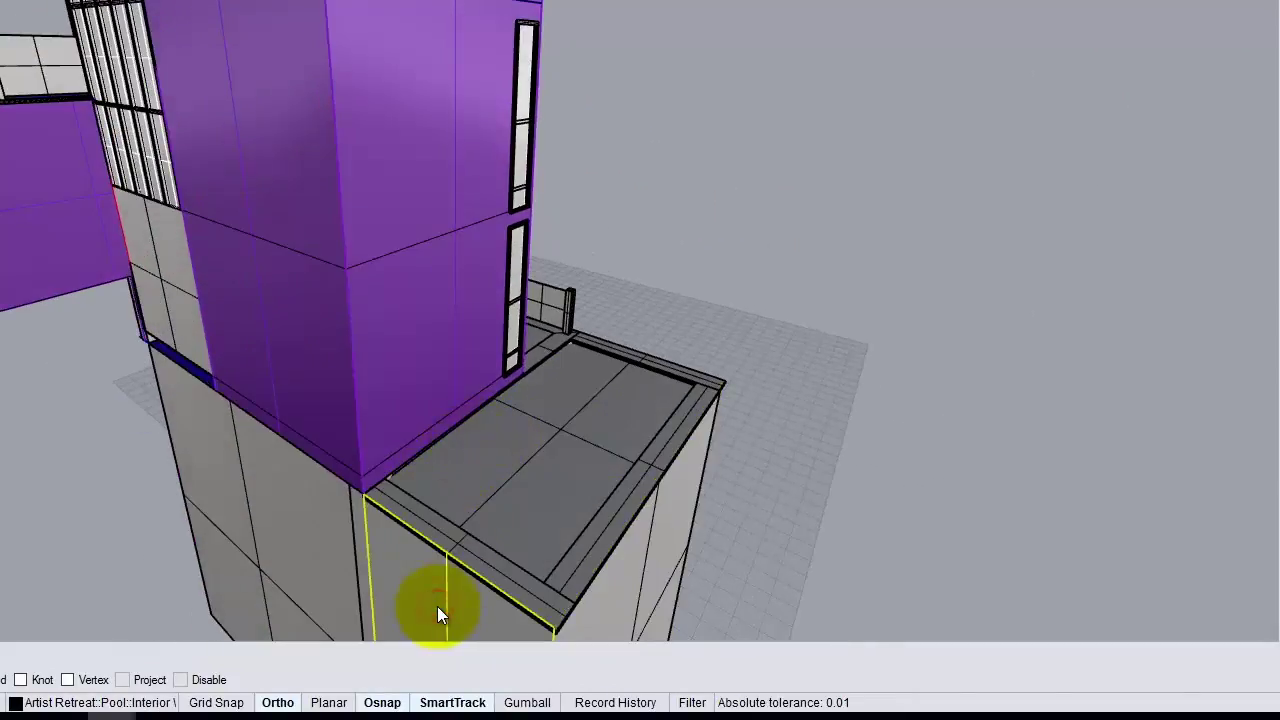
pyautogui.moveTo(655, 525); pyautogui.dragTo(320, 463, button='right')
pyautogui.click(358, 454)
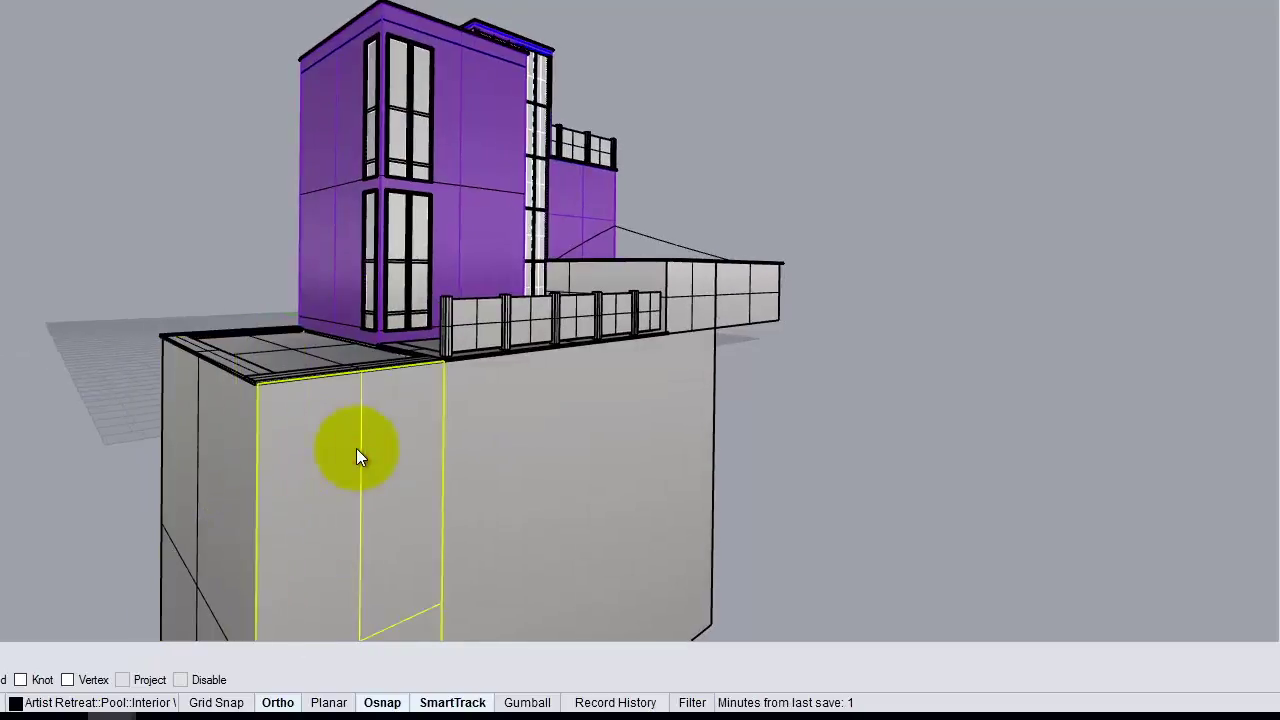
pyautogui.click(623, 427)
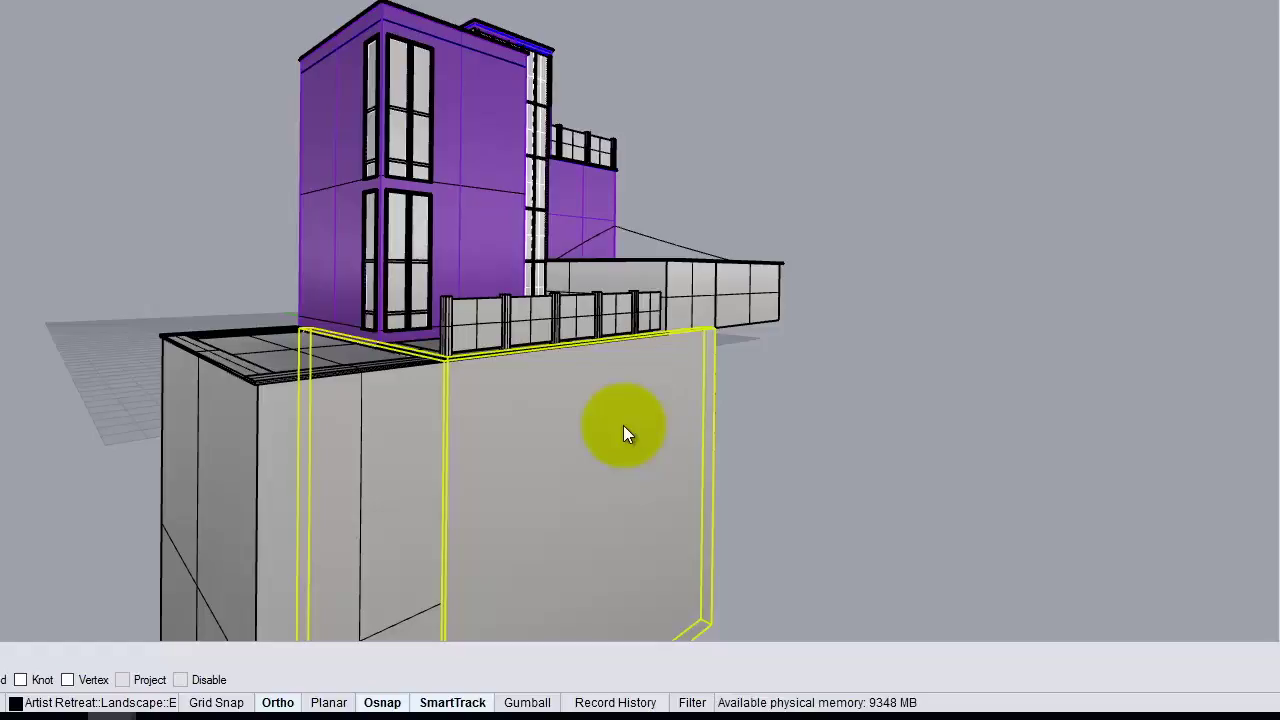
pyautogui.moveTo(202, 509); pyautogui.dragTo(215, 453, button='right')
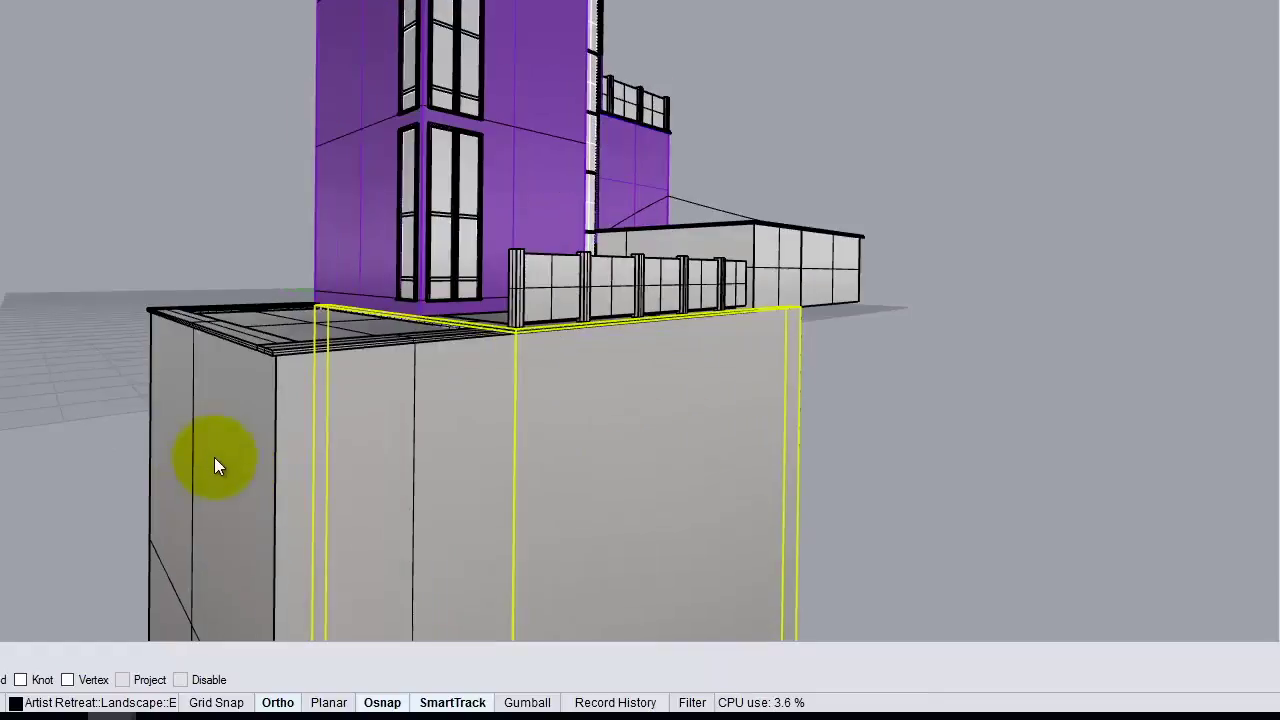
# Step: Hide the outer walls enclosing the pool, leaving the foundation wall under the tower in view
pyautogui.click(331, 480)
pyautogui.scroll(-3, 223, 486)
pyautogui.keyDown('shift'); pyautogui.click(221, 484); pyautogui.keyUp('shift')
pyautogui.moveTo(221, 484); pyautogui.dragTo(366, 471, button='right')
pyautogui.keyDown('shift'); pyautogui.click(334, 507); pyautogui.keyUp('shift')
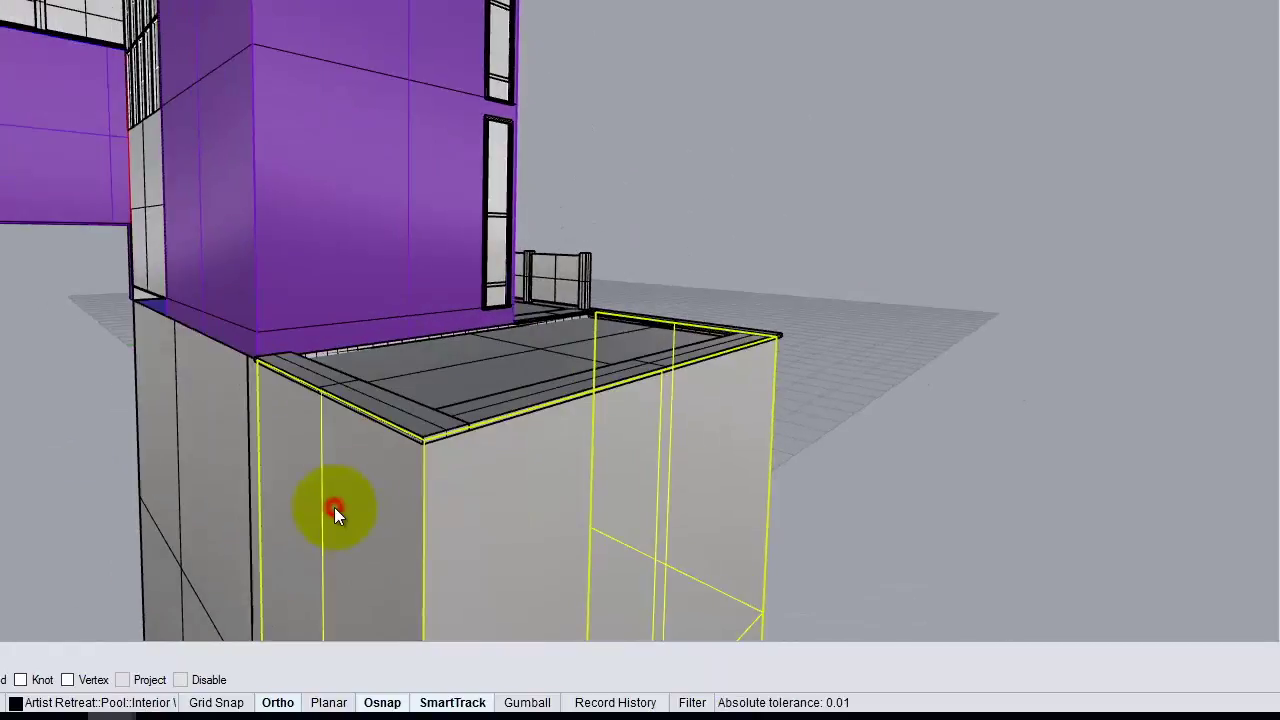
pyautogui.press('Return')
# Step: Hide the flat water surface inside the pool's rim
pyautogui.moveTo(674, 386); pyautogui.dragTo(790, 368, button='right')
pyautogui.click(485, 345)
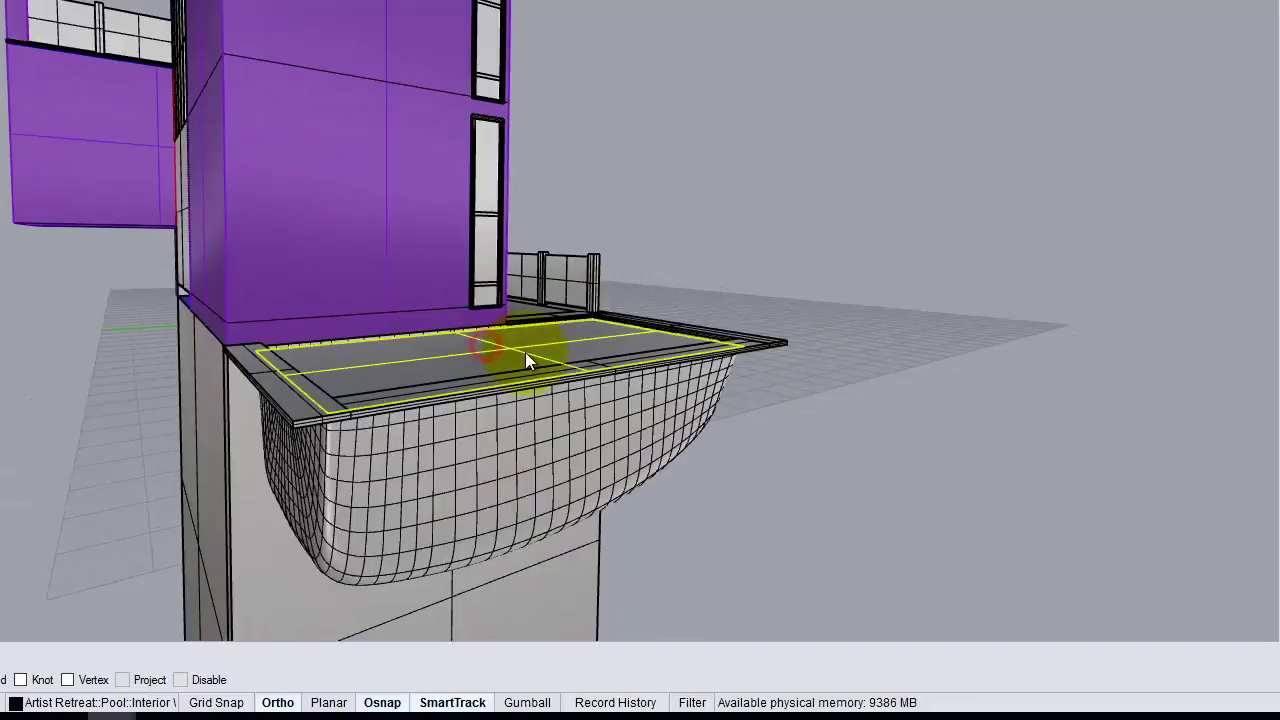
pyautogui.press('Return')
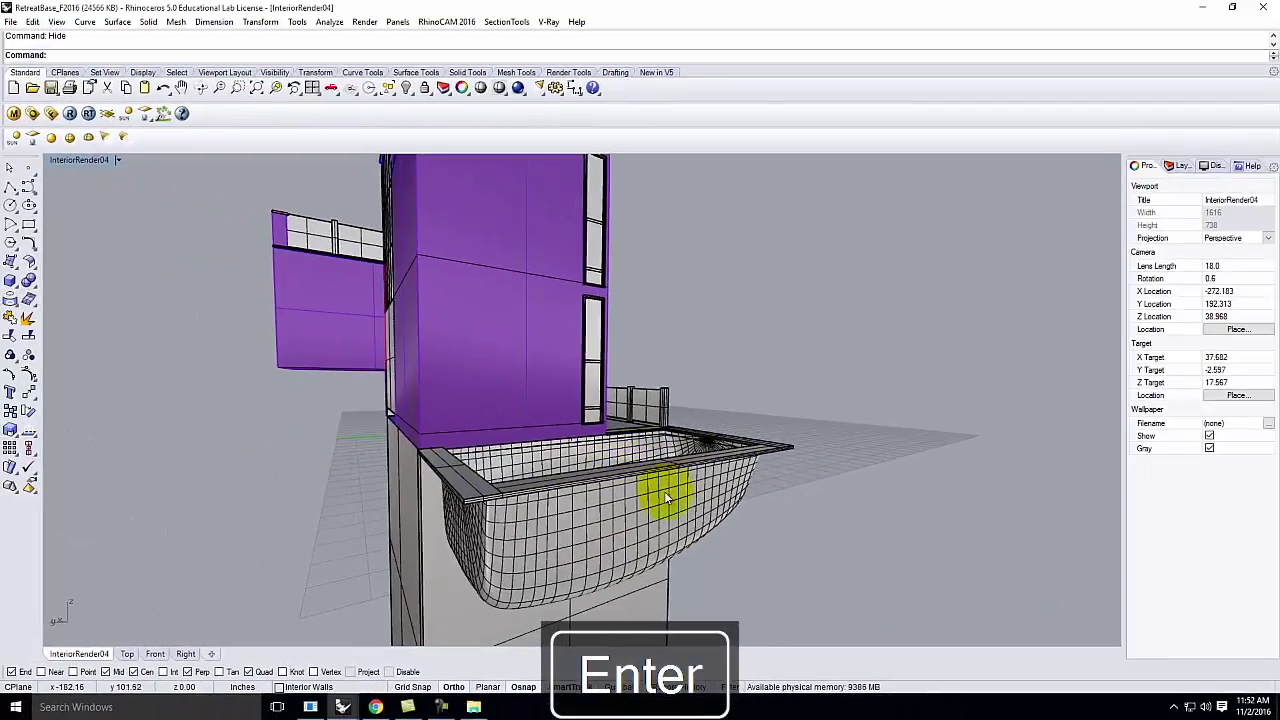
# Step: Inspect the curved pool basin from below, and hide the basin surface
pyautogui.moveTo(642, 467); pyautogui.dragTo(563, 523, button='right')
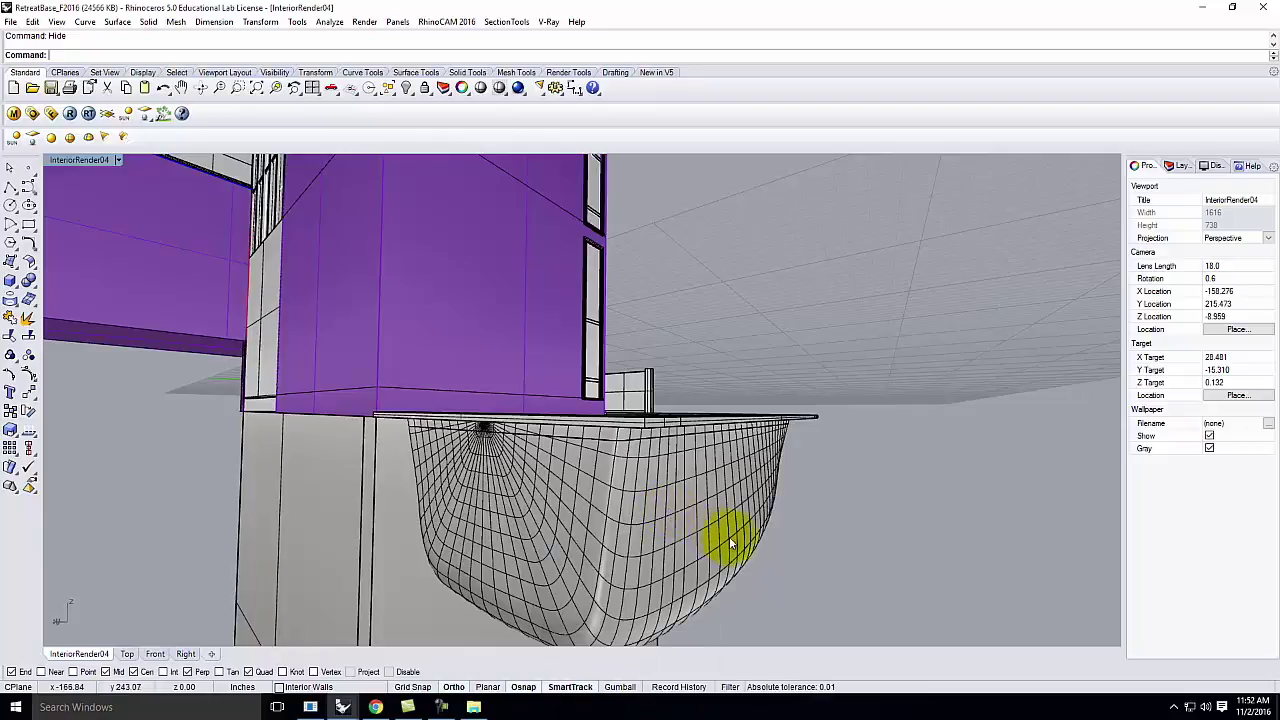
pyautogui.scroll(-4, 677, 517)
pyautogui.moveTo(648, 515); pyautogui.dragTo(650, 502, button='right')
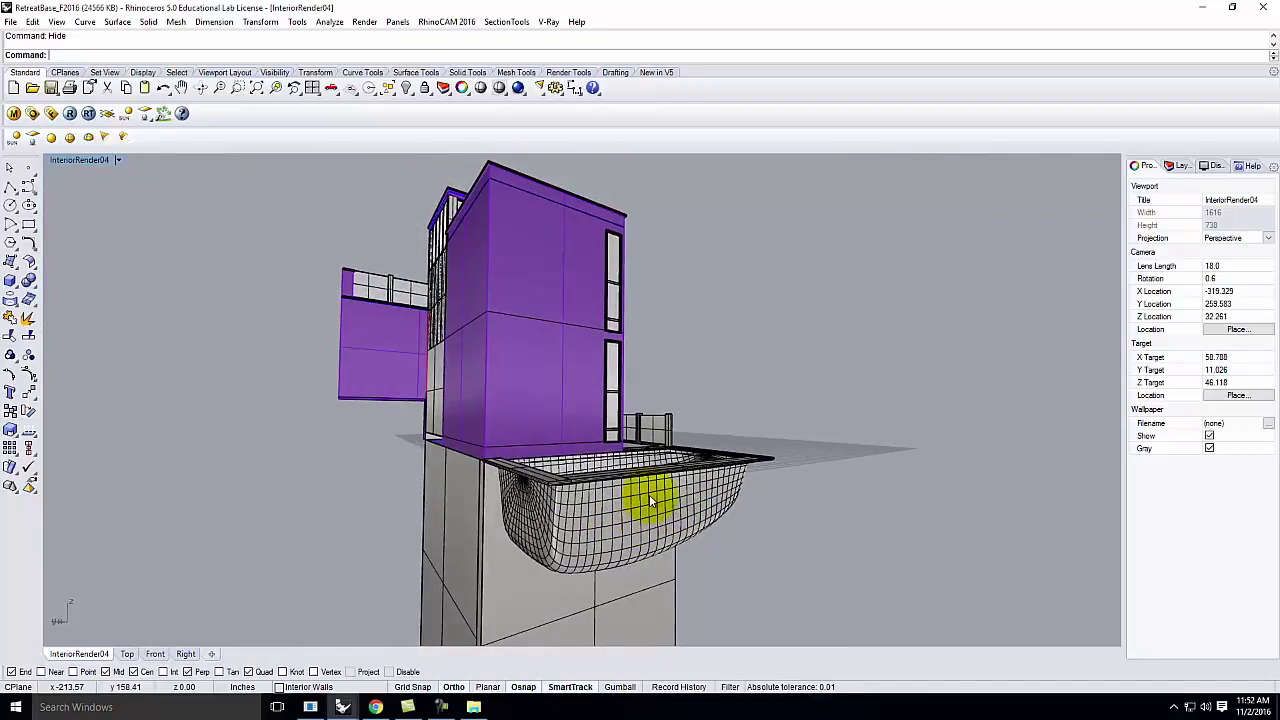
pyautogui.click(648, 512)
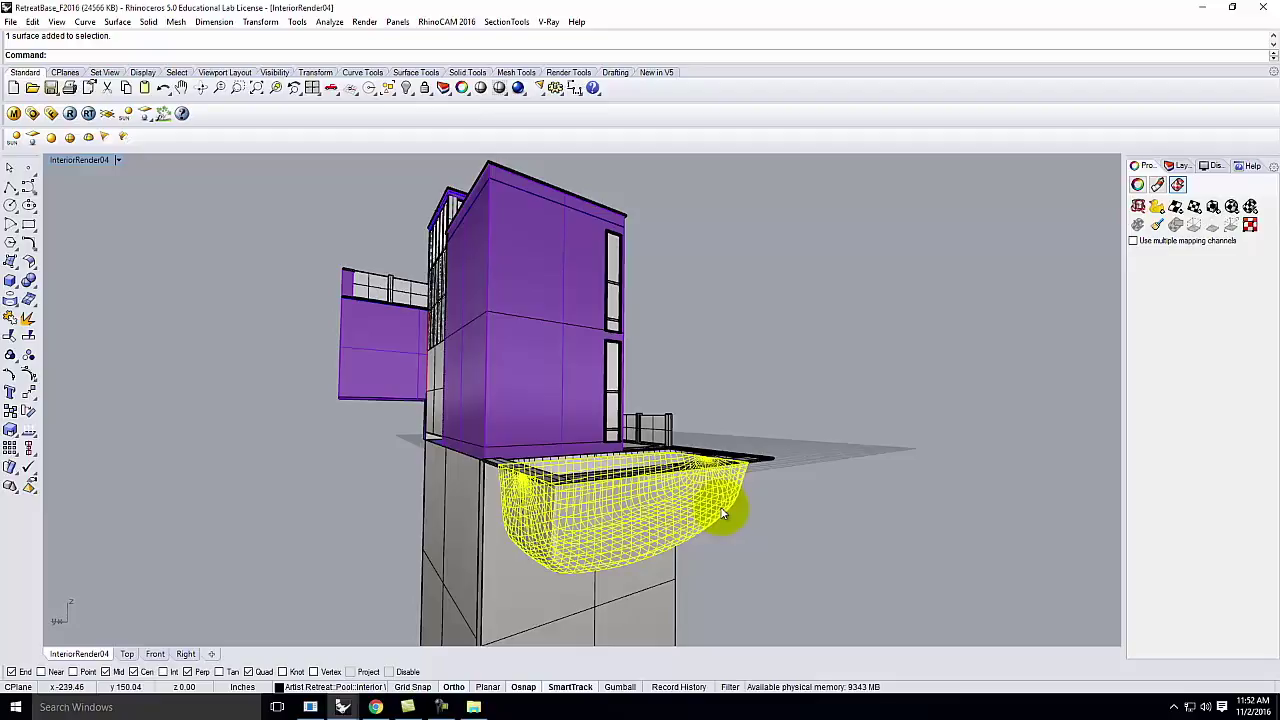
pyautogui.press('Return')
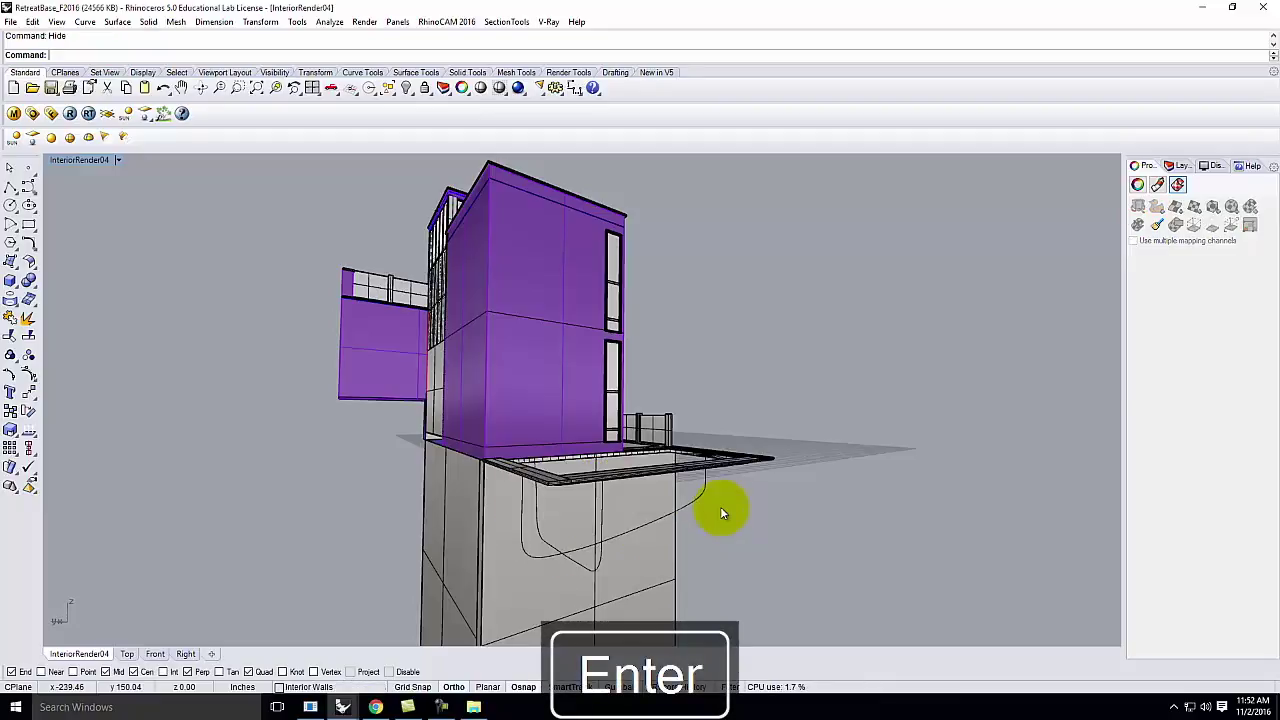
# Step: Select the pool's lengthwise profile curve and examine from below how both profile curves meet the rim
pyautogui.scroll(4, 612, 517)
pyautogui.moveTo(573, 570); pyautogui.dragTo(740, 515, button='right')
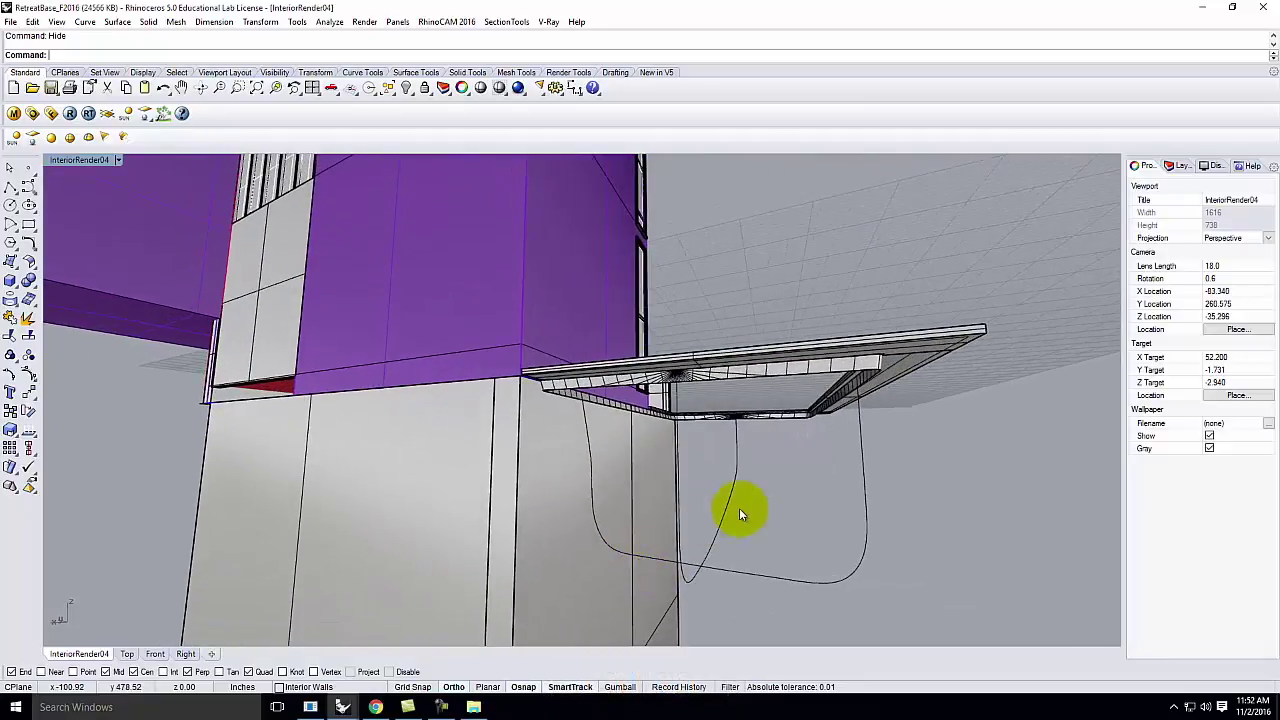
pyautogui.click(737, 486)
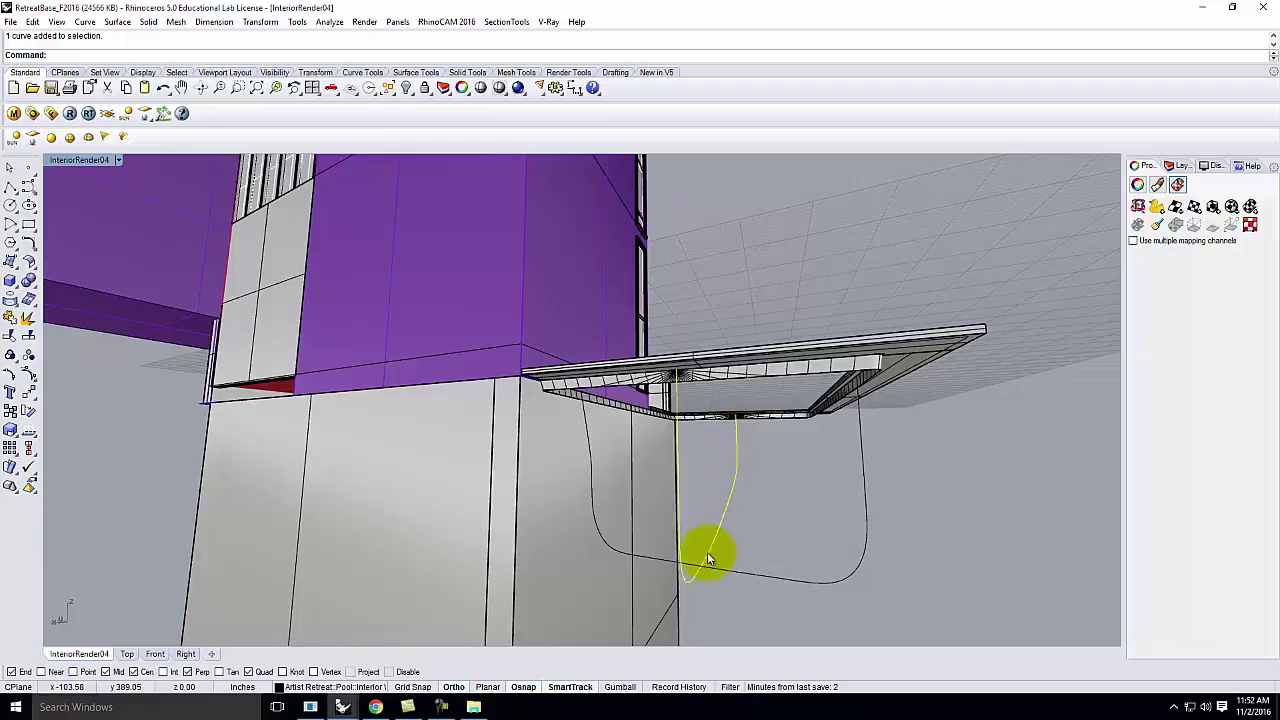
pyautogui.moveTo(693, 590); pyautogui.dragTo(658, 565, button='right')
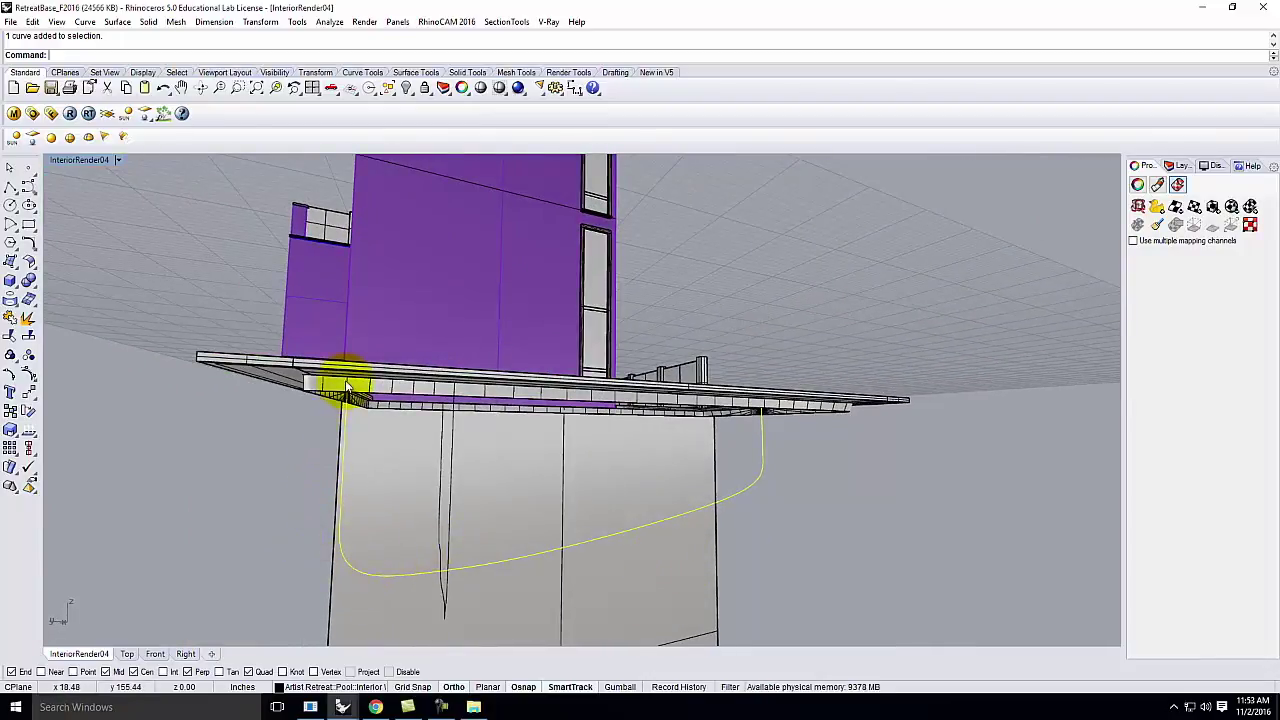
pyautogui.moveTo(377, 526); pyautogui.dragTo(494, 537, button='right')
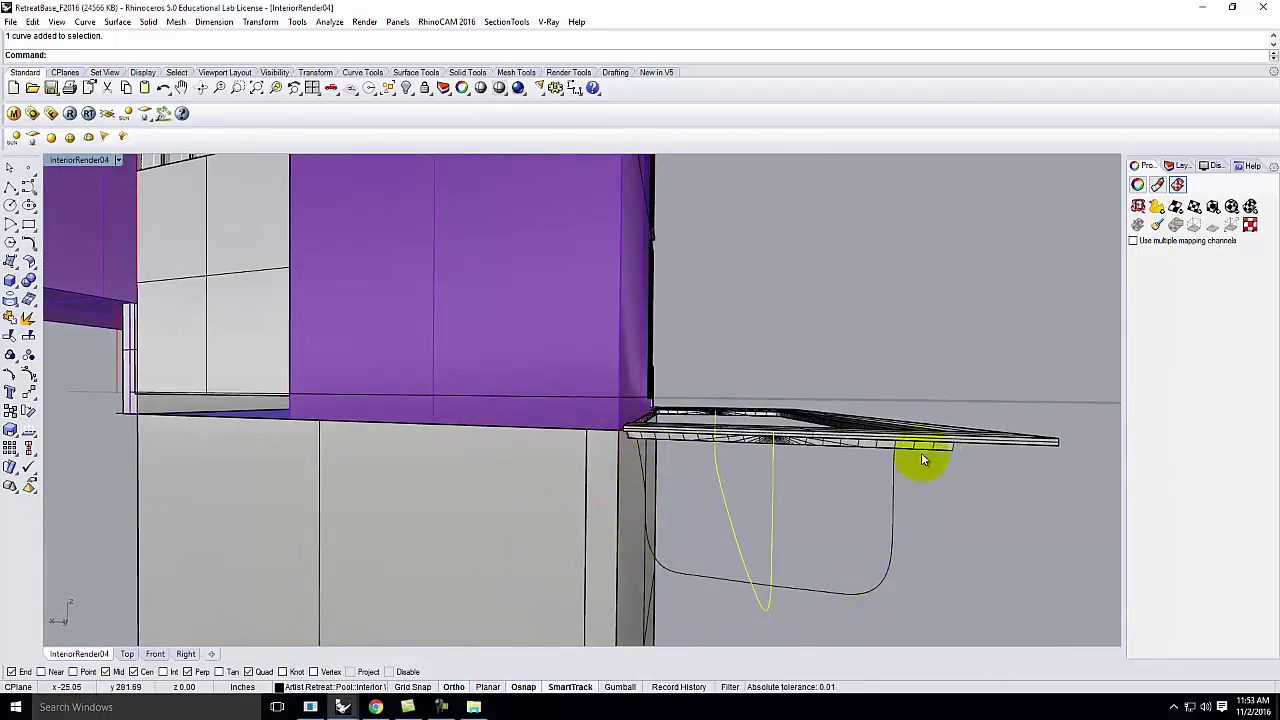
pyautogui.moveTo(929, 553)
pyautogui.mouseDown(button='right')
pyautogui.moveTo(934, 517)
pyautogui.moveTo(930, 528)
pyautogui.mouseUp(button='right')
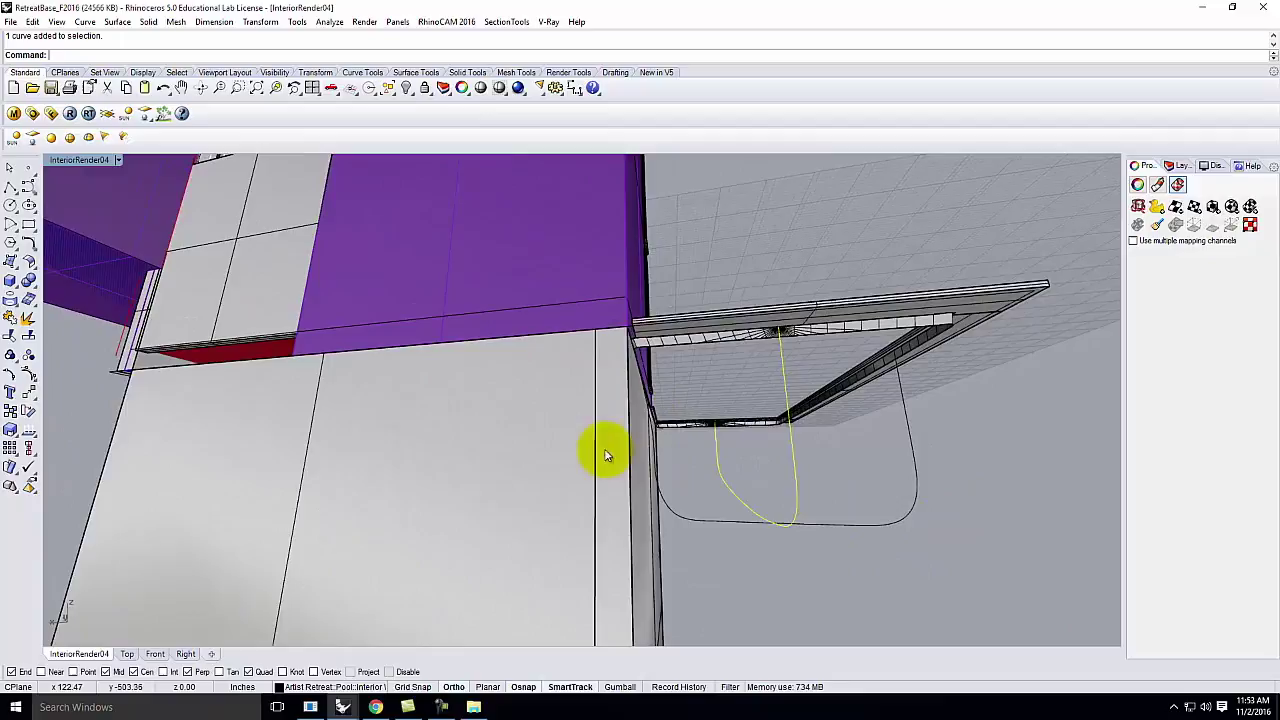
pyautogui.moveTo(740, 444)
pyautogui.mouseDown(button='right')
pyautogui.moveTo(714, 430)
pyautogui.moveTo(747, 447)
pyautogui.mouseUp(button='right')
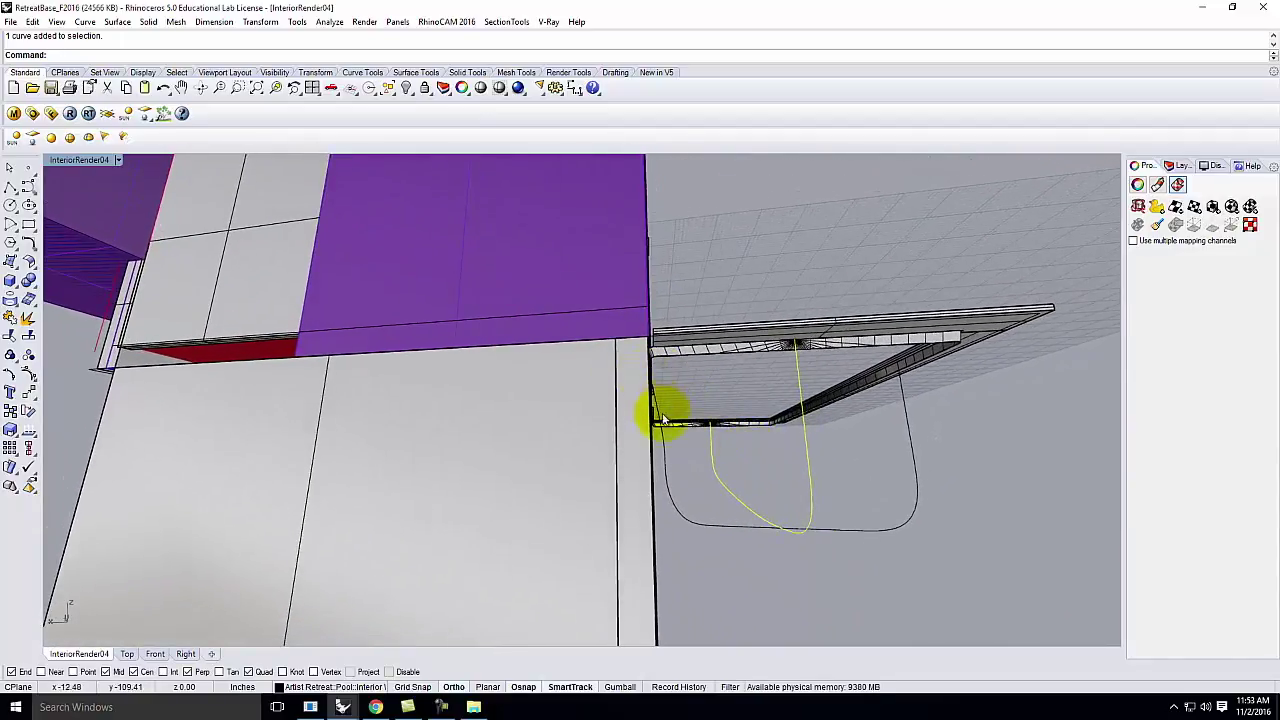
pyautogui.moveTo(871, 480); pyautogui.dragTo(818, 490, button='right')
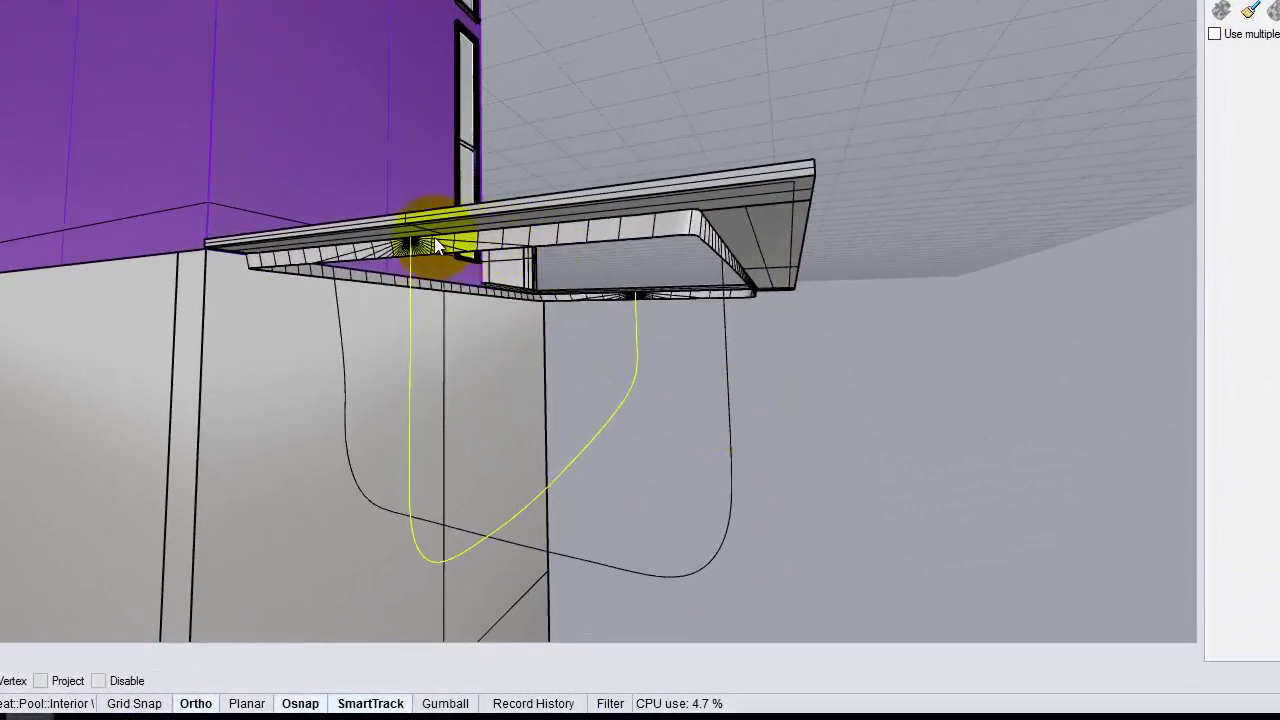
# Step: Try picking out the curve that runs along the inner edge of the pool's rim
pyautogui.click(456, 246)
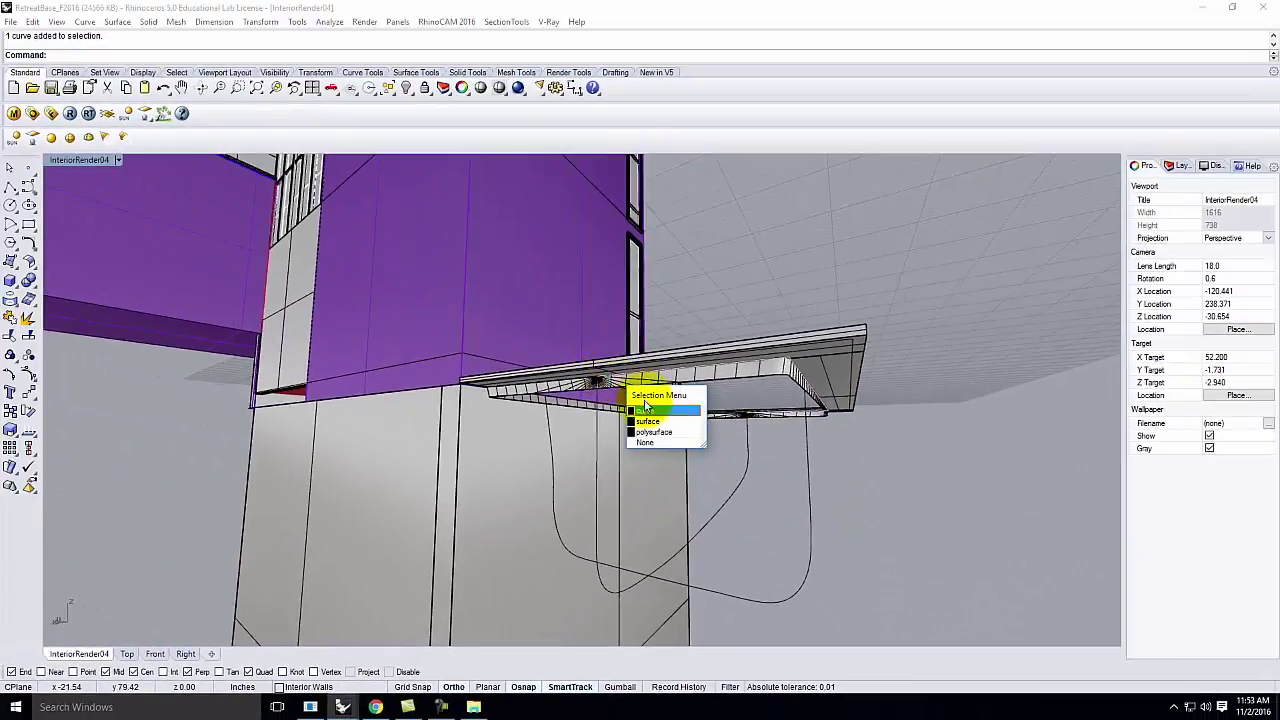
pyautogui.click(645, 409)
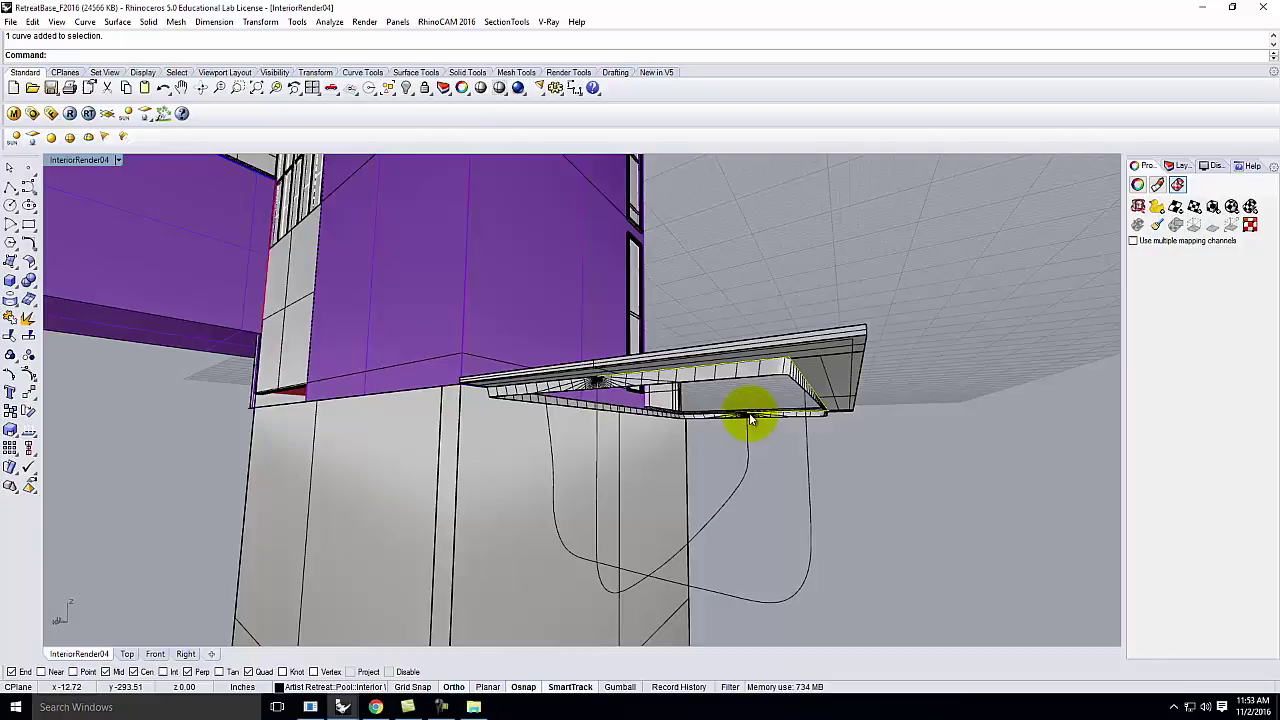
pyautogui.click(608, 410)
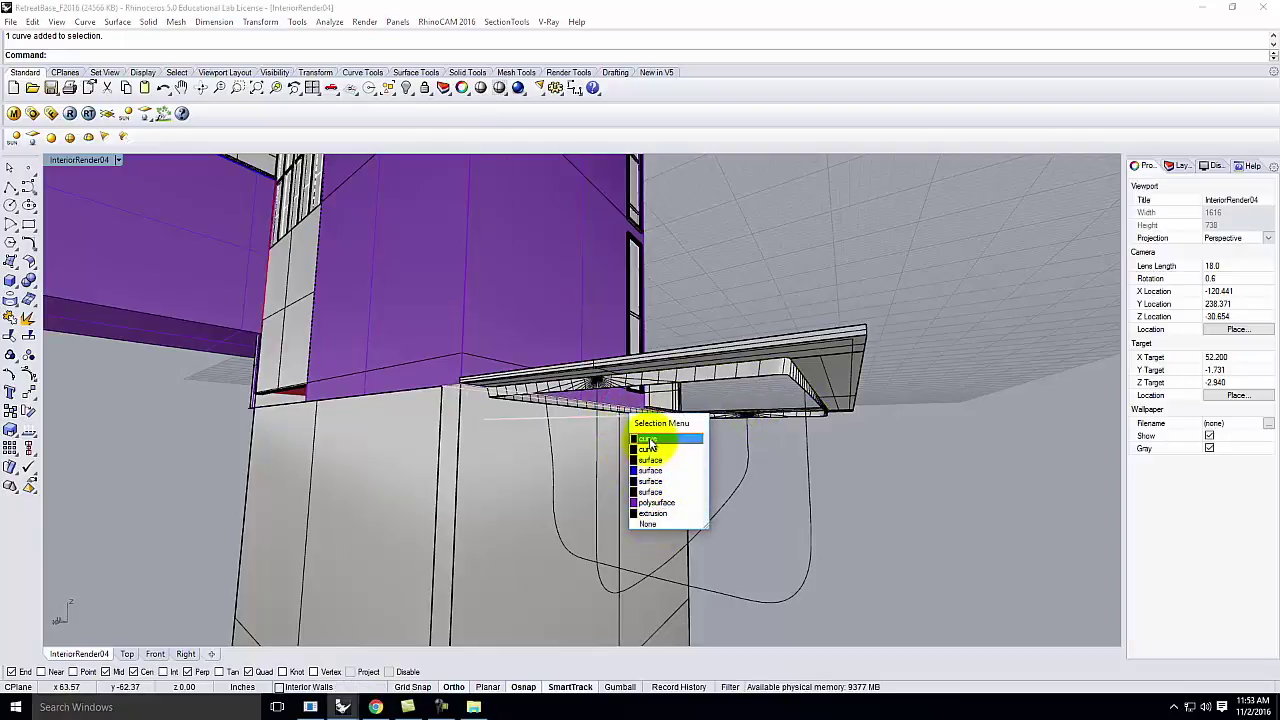
pyautogui.click(540, 387)
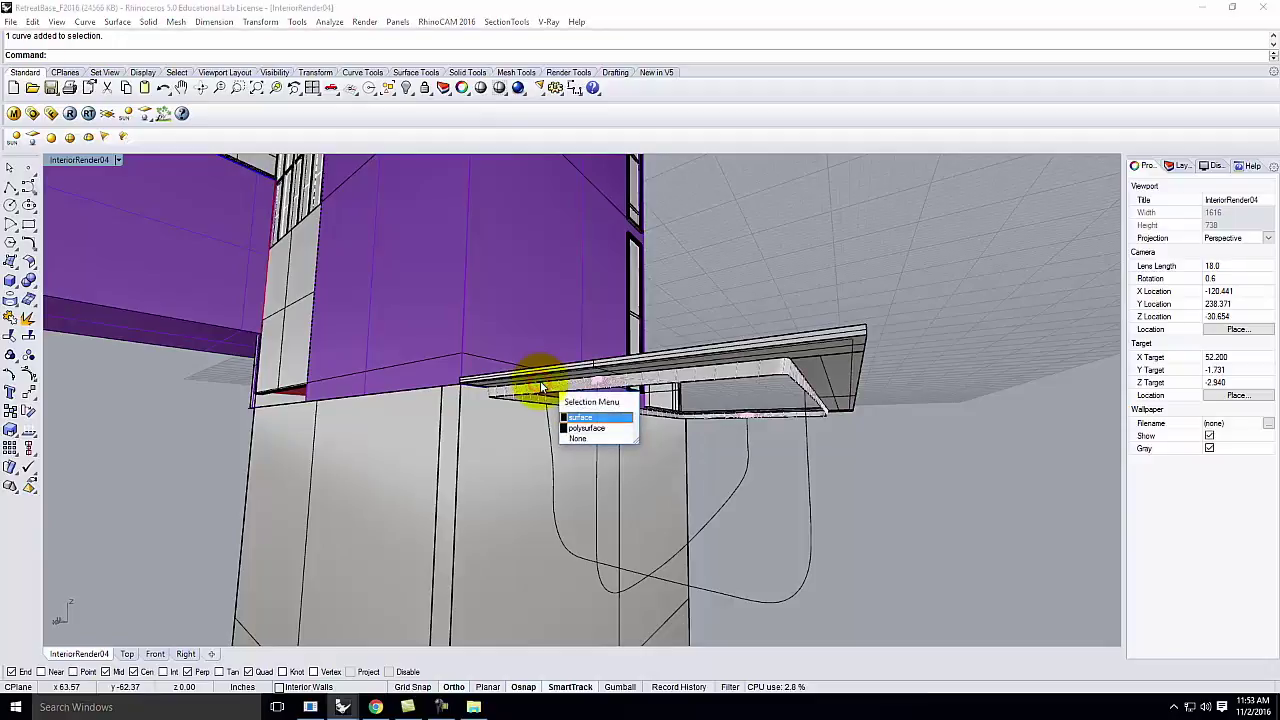
pyautogui.click(578, 438)
pyautogui.scroll(3, 530, 385)
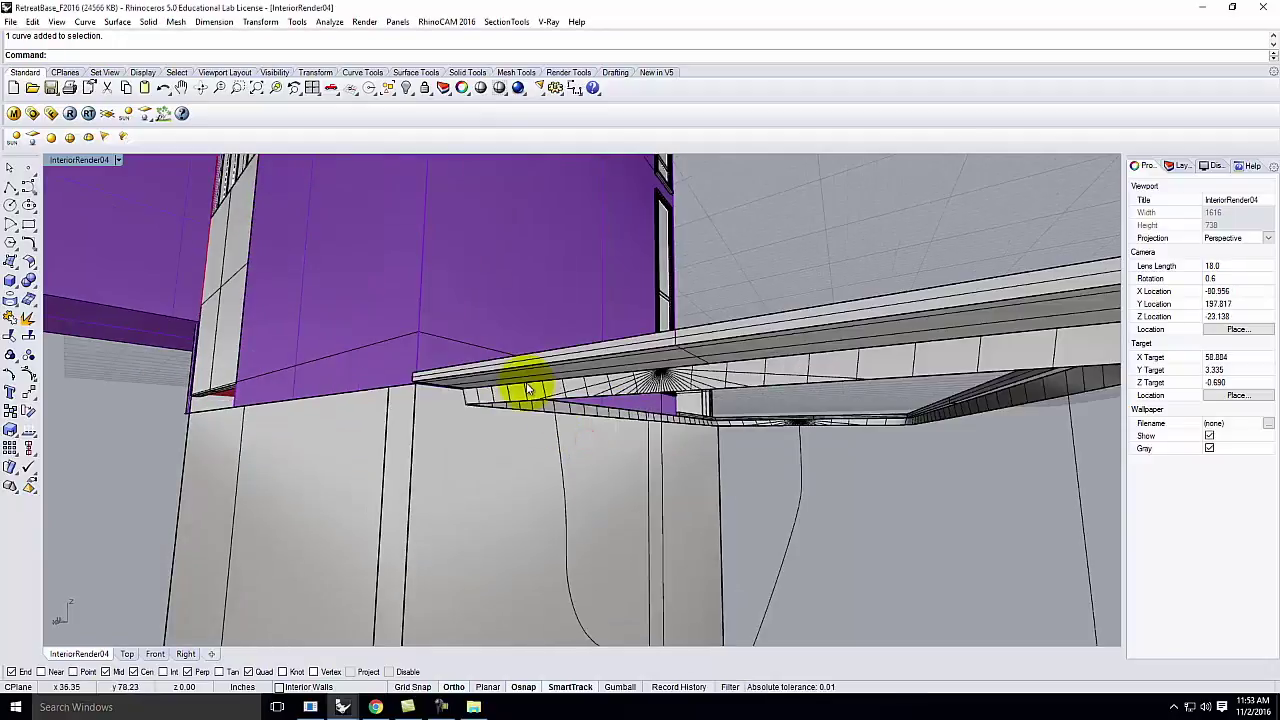
# Step: Select the pool's inner rim curves together with the crosswise and lengthwise profile curves, leaving the solid rim out of the selection
pyautogui.click(535, 390)
pyautogui.click(566, 417)
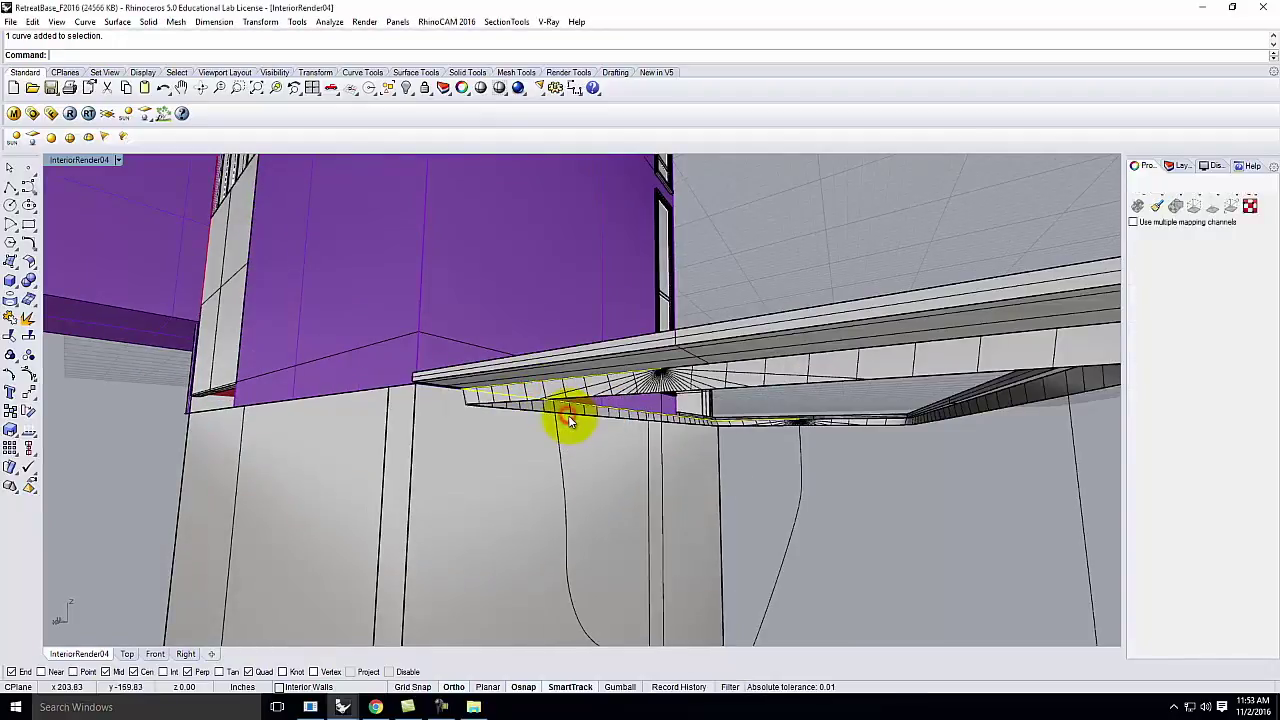
pyautogui.keyDown('shift'); pyautogui.click(803, 473); pyautogui.keyUp('shift')
pyautogui.keyDown('shift'); pyautogui.click(891, 418); pyautogui.keyUp('shift')
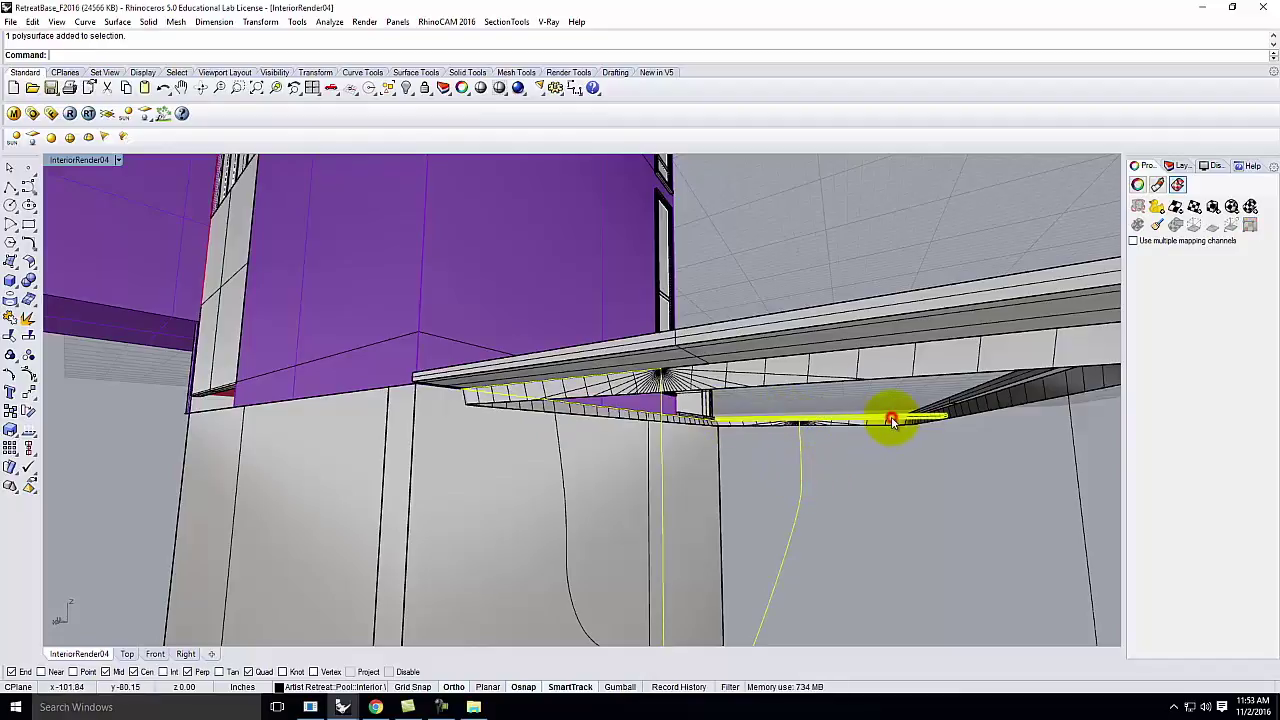
pyautogui.keyDown('shift'); pyautogui.click(892, 423); pyautogui.keyUp('shift')
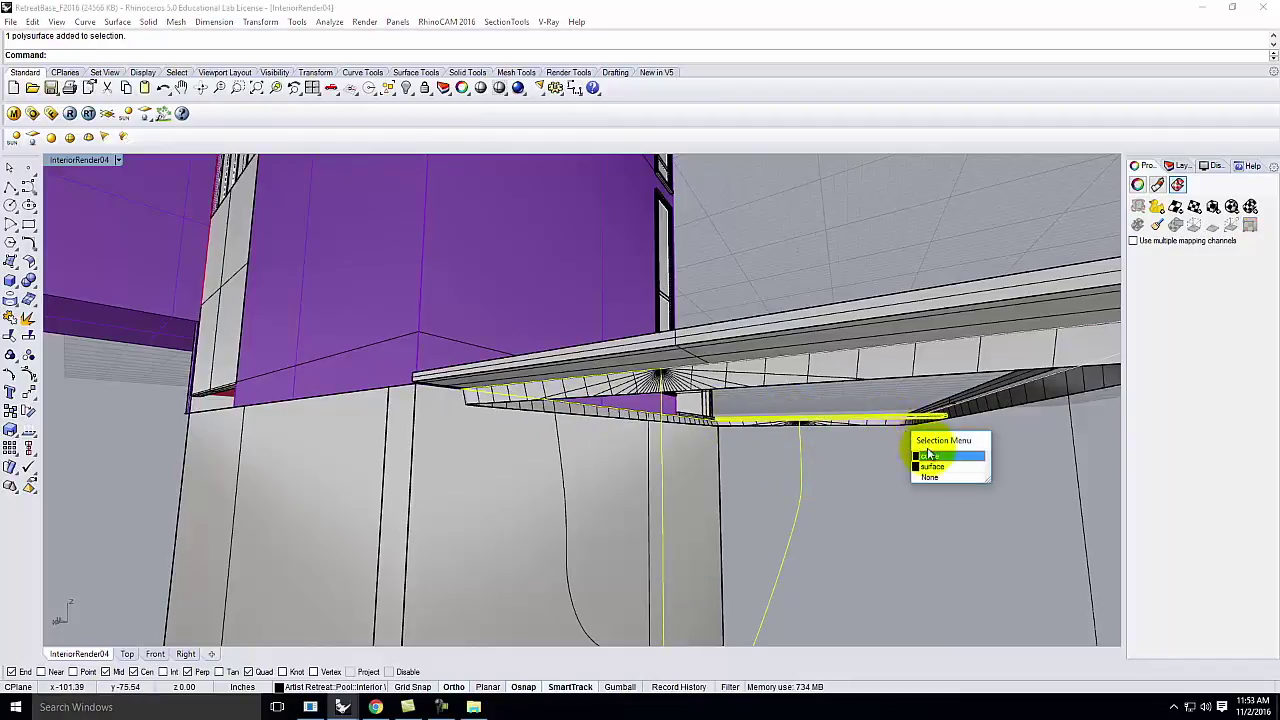
pyautogui.click(931, 457)
pyautogui.keyDown('ctrl'); pyautogui.click(939, 419); pyautogui.keyUp('ctrl')
pyautogui.moveTo(805, 326); pyautogui.dragTo(796, 398, button='right')
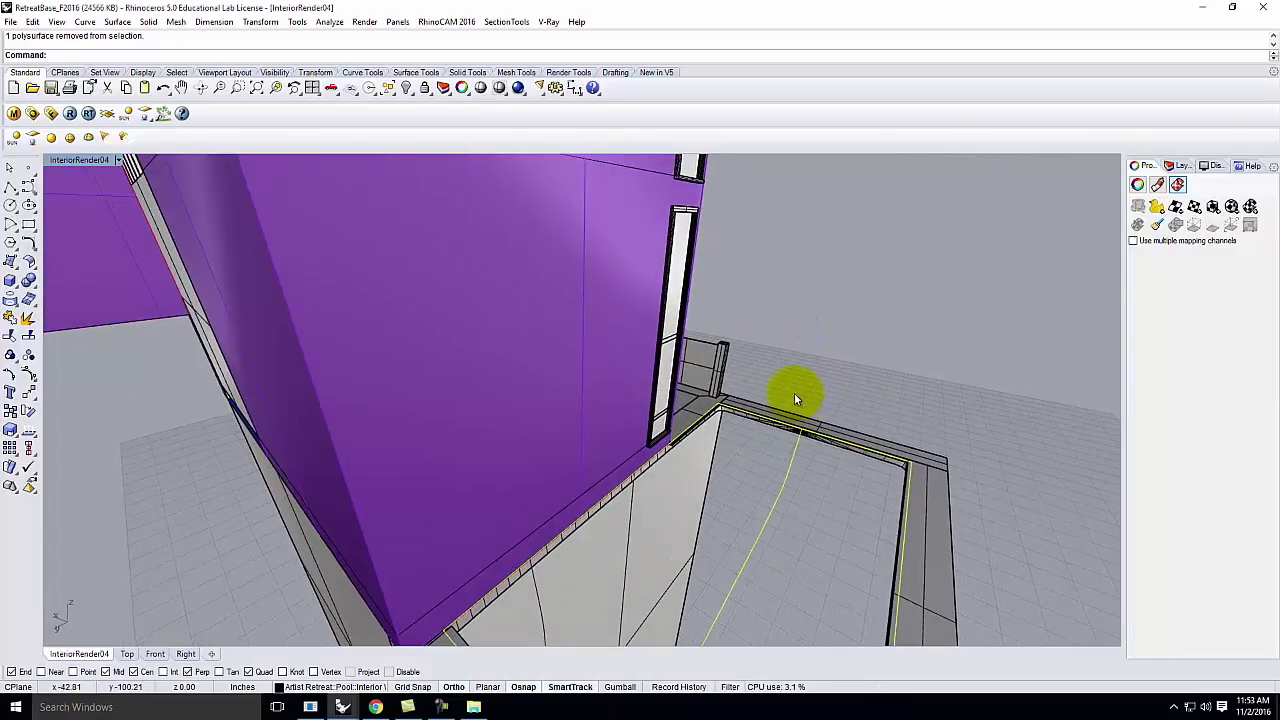
pyautogui.scroll(-5, 534, 357)
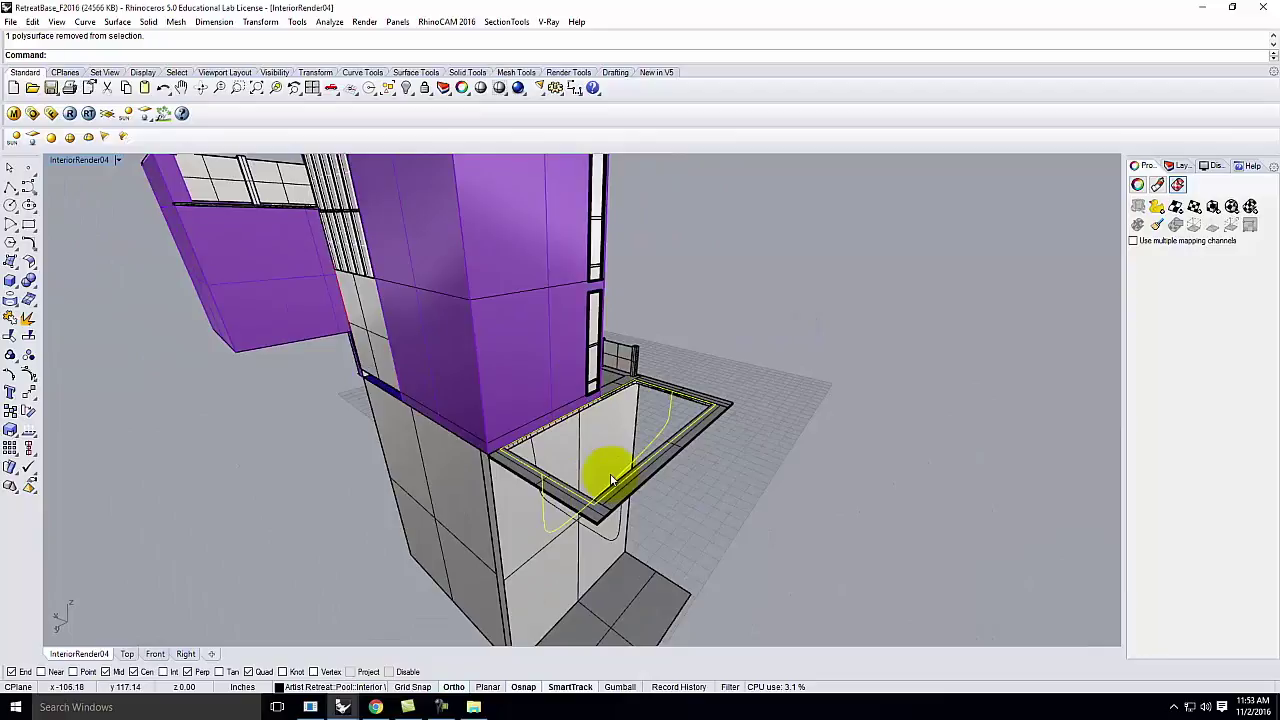
pyautogui.scroll(4, 590, 544)
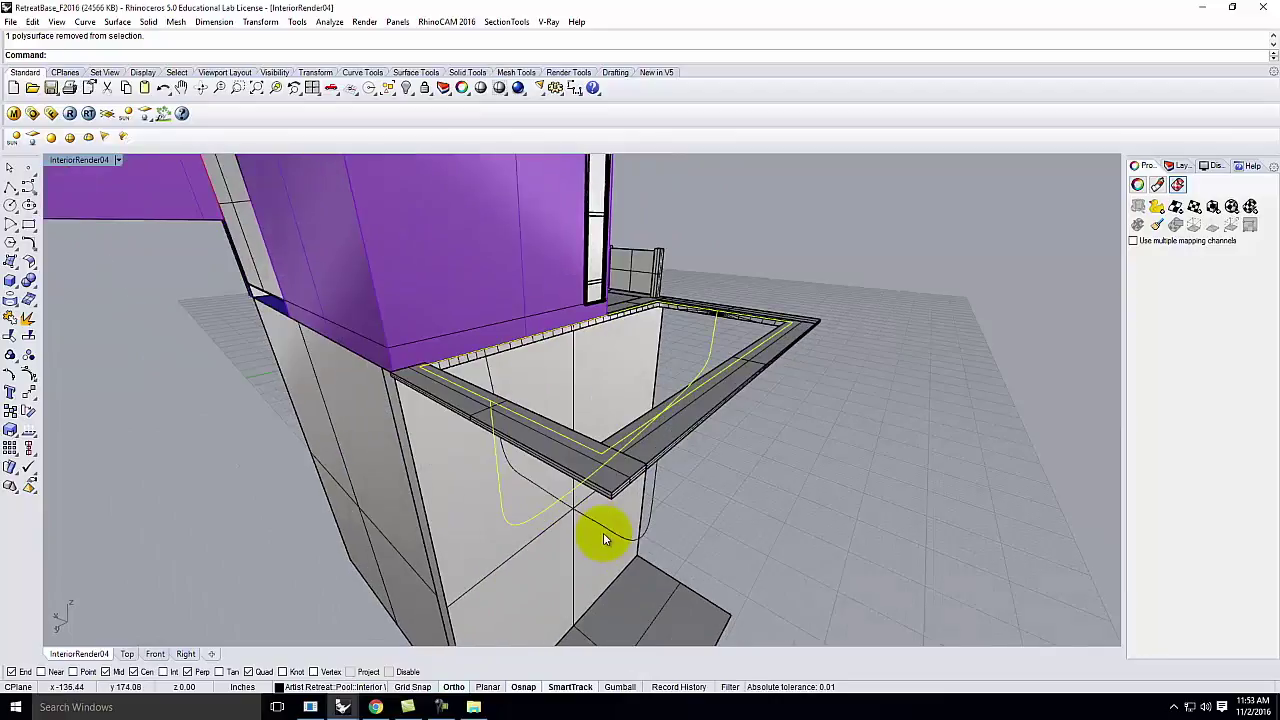
pyautogui.keyDown('shift'); pyautogui.click(616, 537); pyautogui.keyUp('shift')
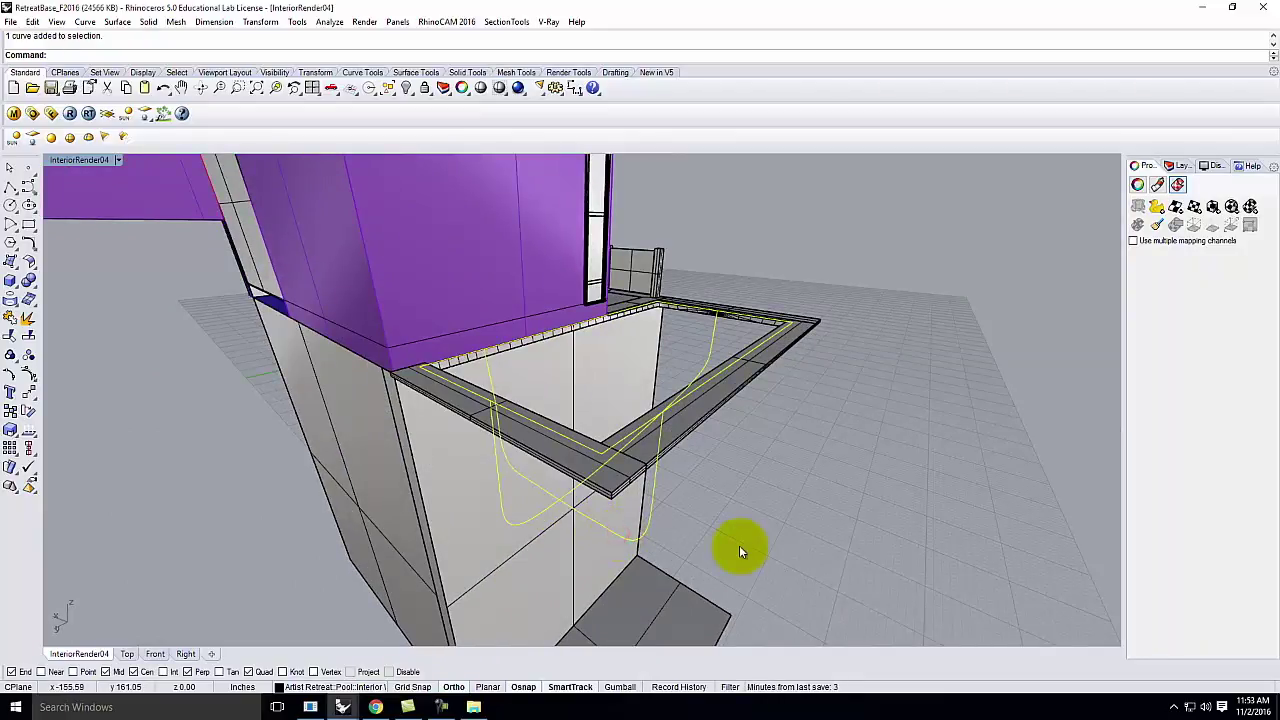
# Step: Show all hidden objects, and hide only the flat water surface and the two outer walls around the pool
pyautogui.press('Escape')
pyautogui.write('Sho')
pyautogui.press('Return')
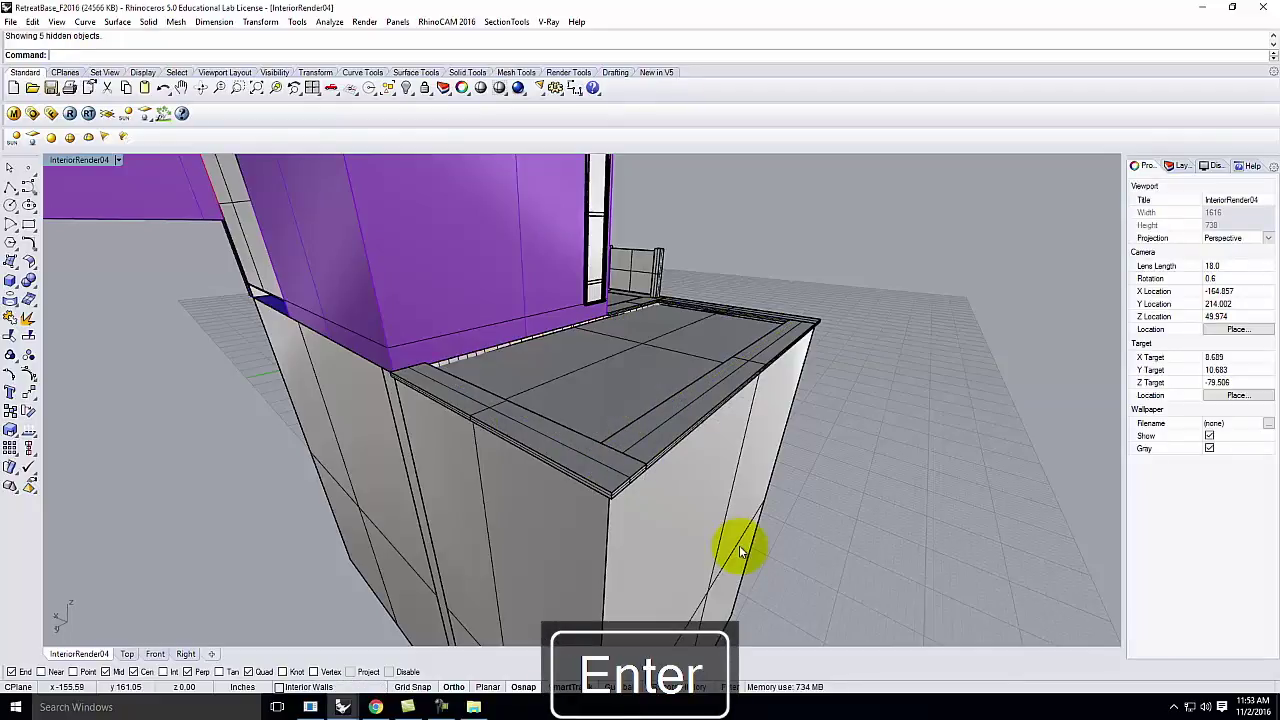
pyautogui.click(648, 396)
pyautogui.keyDown('shift'); pyautogui.click(697, 444); pyautogui.keyUp('shift')
pyautogui.keyDown('shift'); pyautogui.click(553, 523); pyautogui.keyUp('shift')
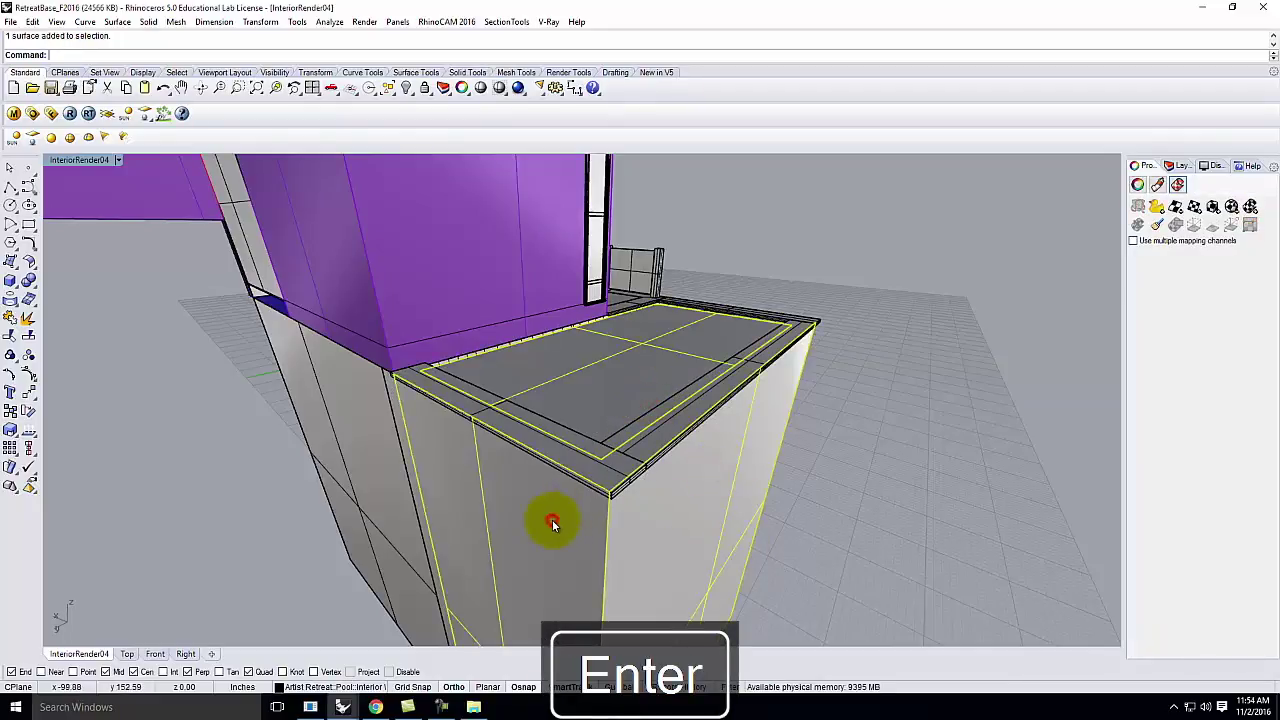
pyautogui.press('Return')
# Step: Select the curved basin surface and examine its shape from inside the pool and where it meets the tower wall
pyautogui.click(570, 527)
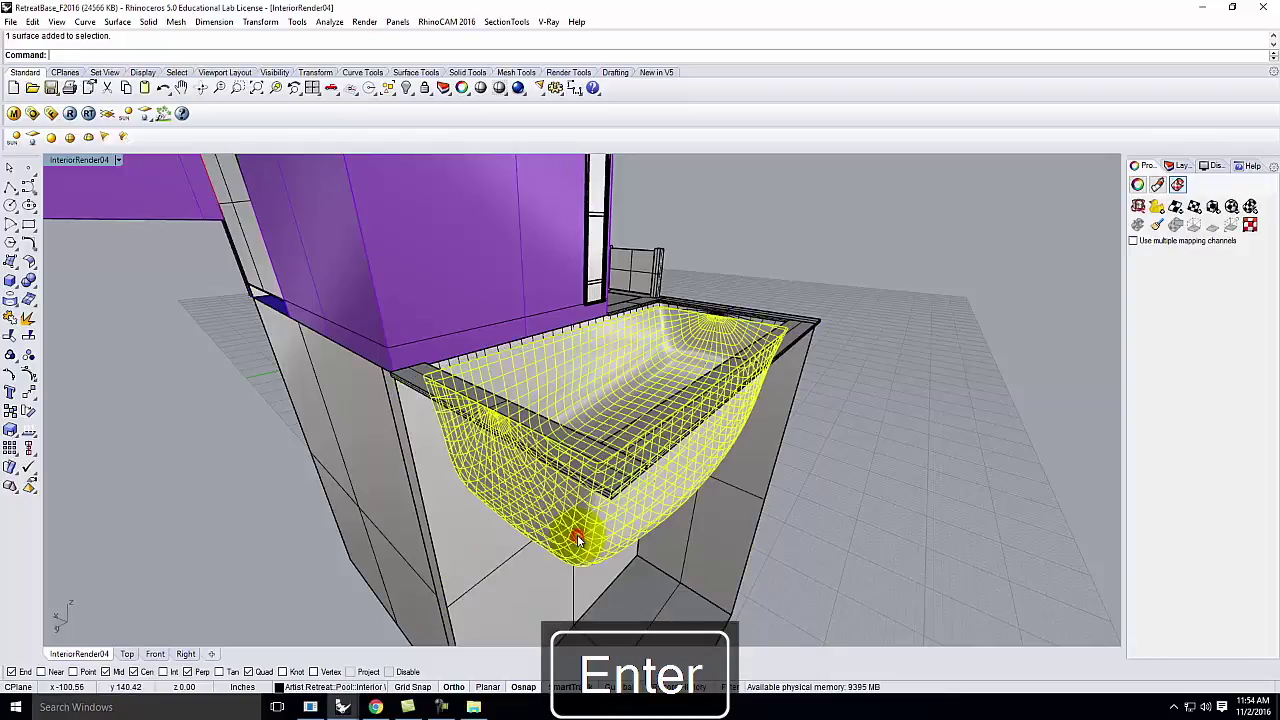
pyautogui.moveTo(727, 404)
pyautogui.mouseDown(button='right')
pyautogui.moveTo(560, 440)
pyautogui.moveTo(549, 424)
pyautogui.moveTo(580, 443)
pyautogui.mouseUp(button='right')
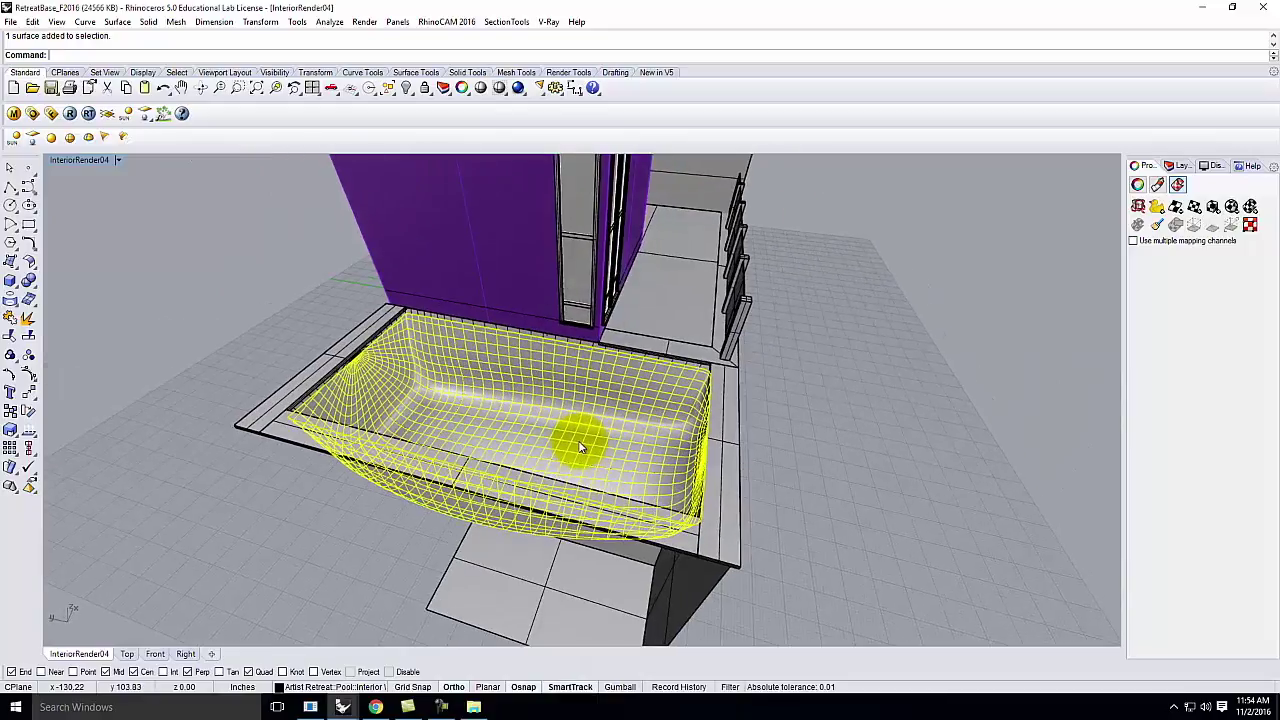
pyautogui.scroll(5, 586, 380)
pyautogui.scroll(2, 598, 382)
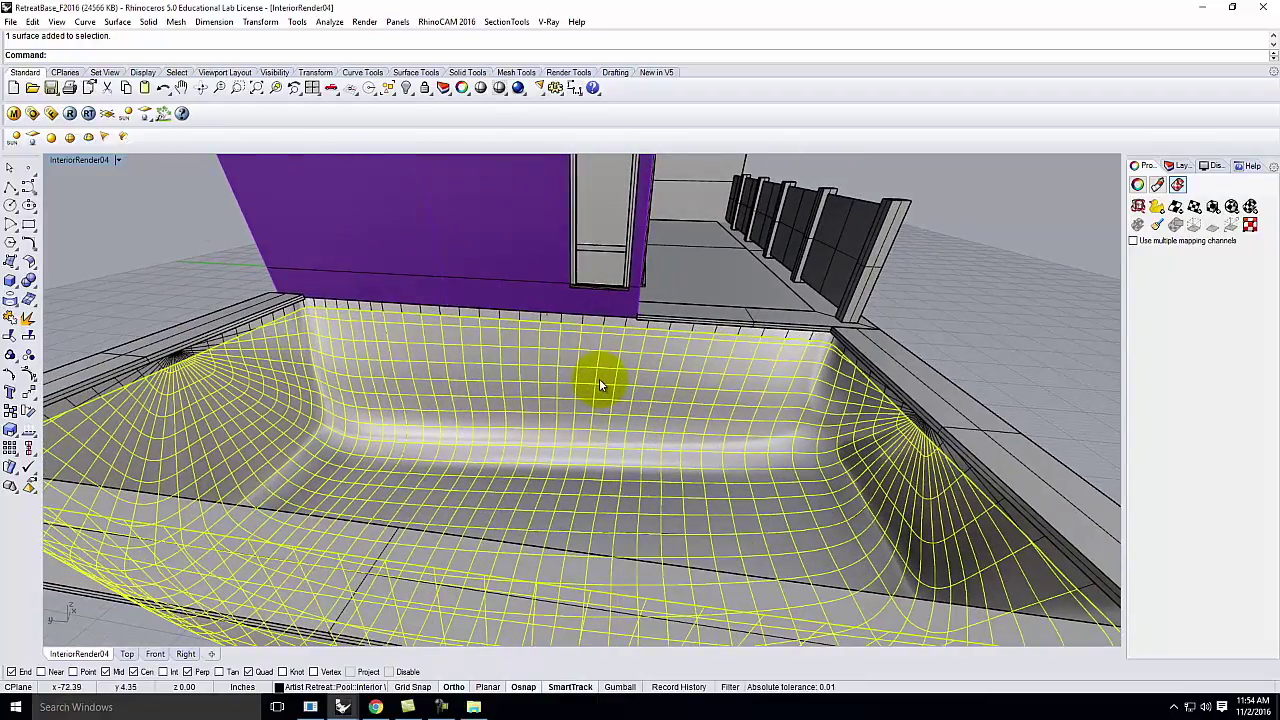
pyautogui.scroll(3, 586, 315)
pyautogui.moveTo(580, 357); pyautogui.dragTo(700, 337, button='right')
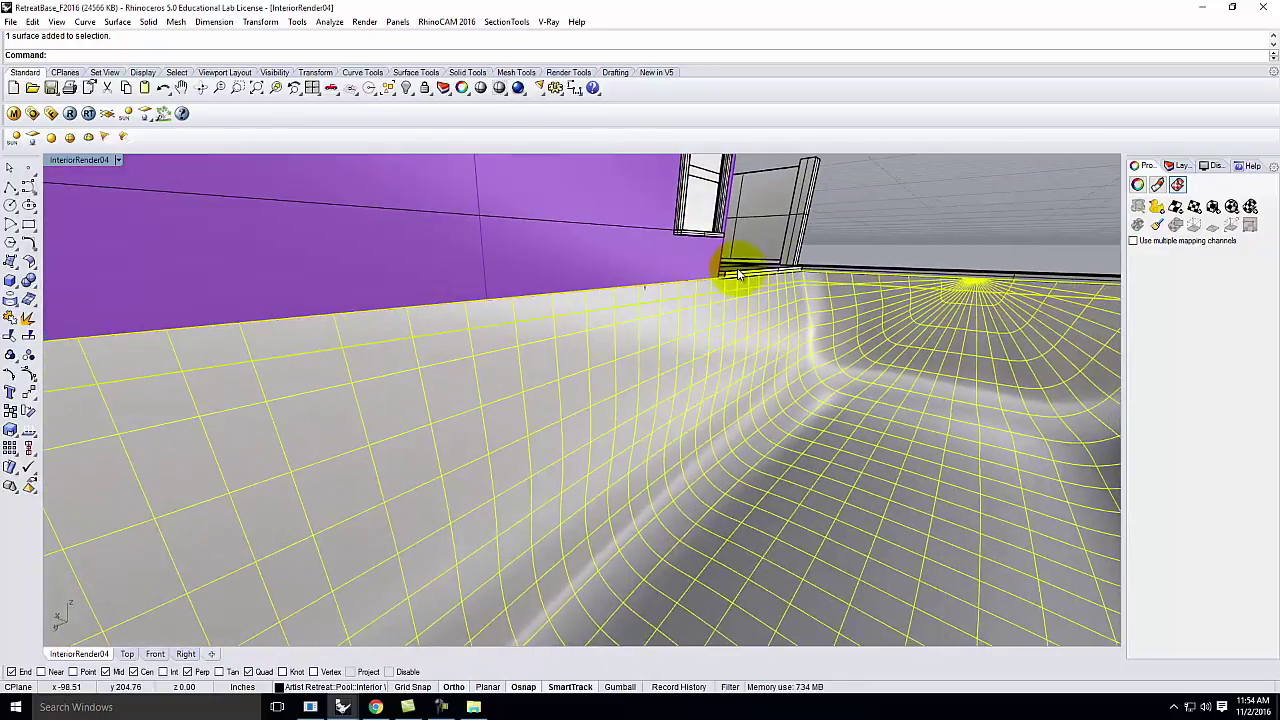
pyautogui.scroll(-4, 466, 323)
pyautogui.moveTo(719, 318); pyautogui.dragTo(614, 320, button='right')
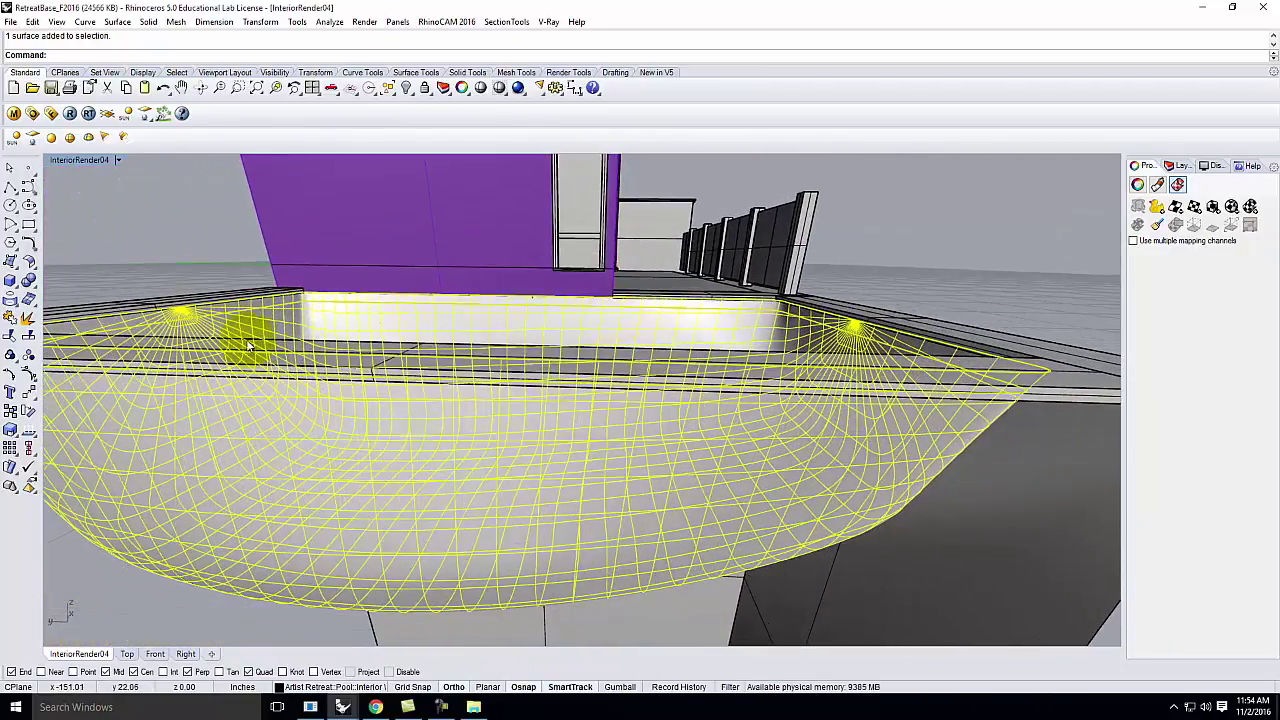
pyautogui.press('Escape')
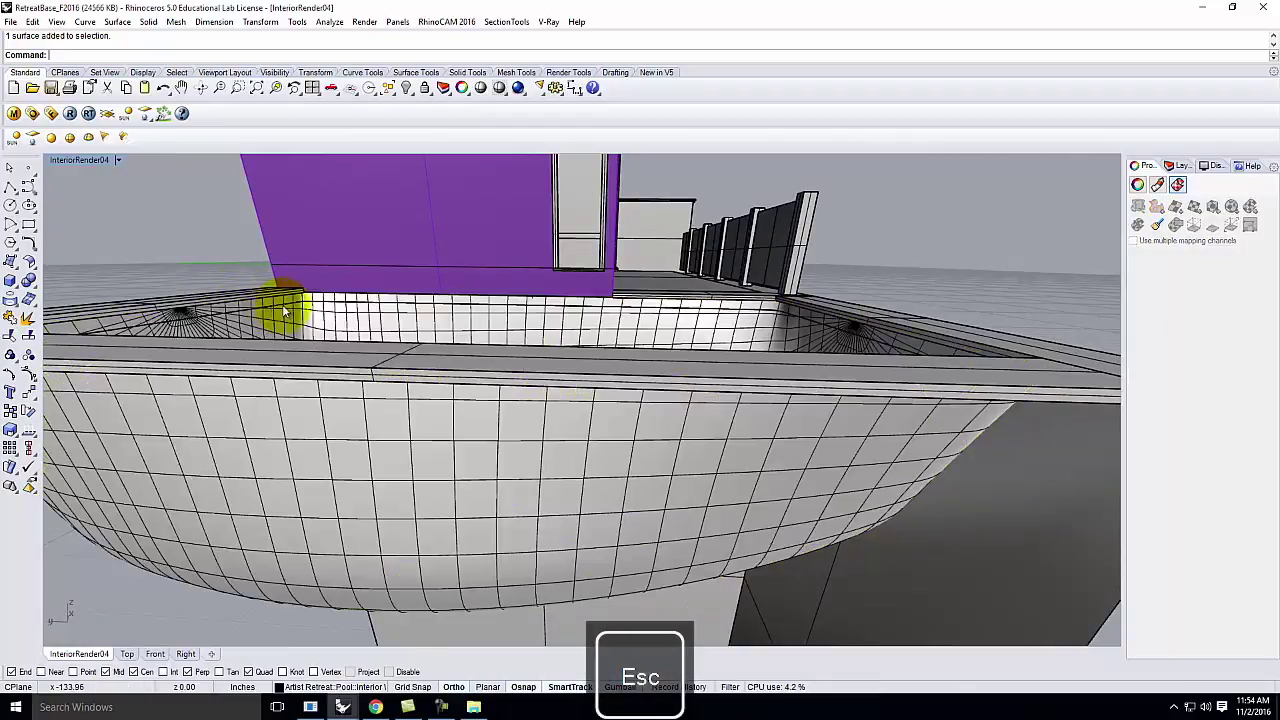
# Step: Select the three coping pieces along the pool's open sides to examine how they frame the basin
pyautogui.moveTo(365, 318); pyautogui.dragTo(351, 320, button='right')
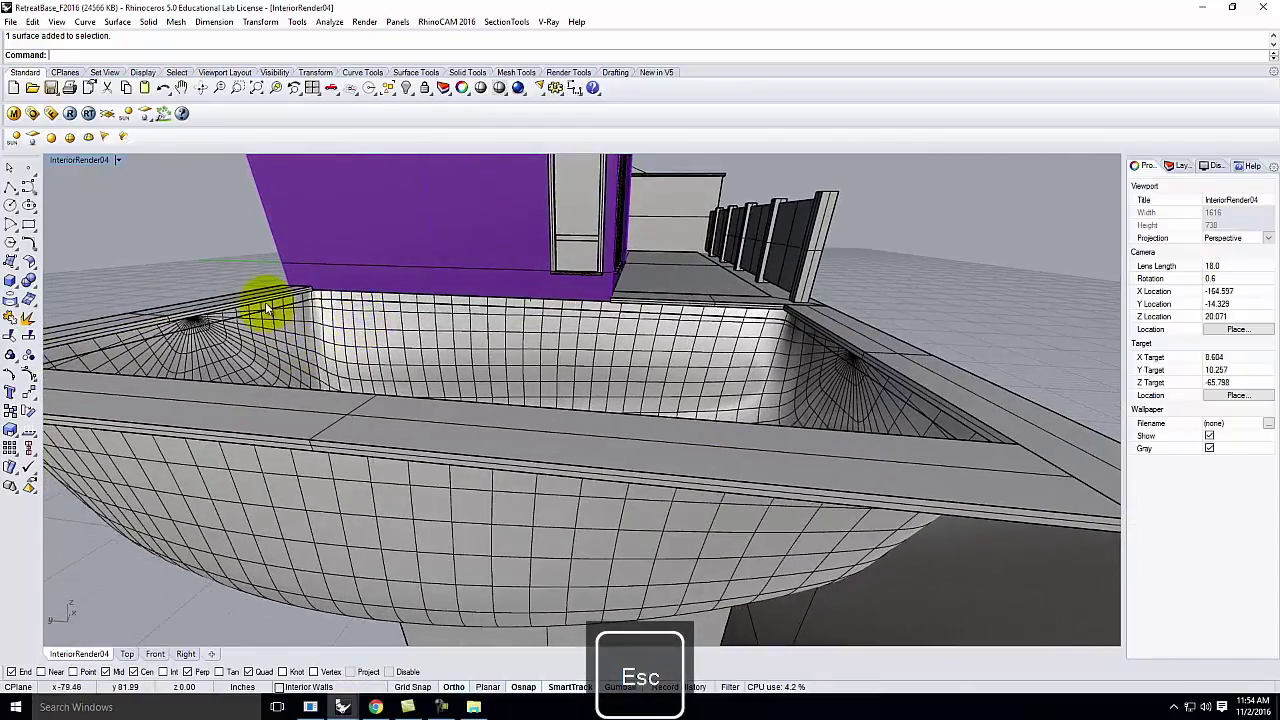
pyautogui.click(847, 318)
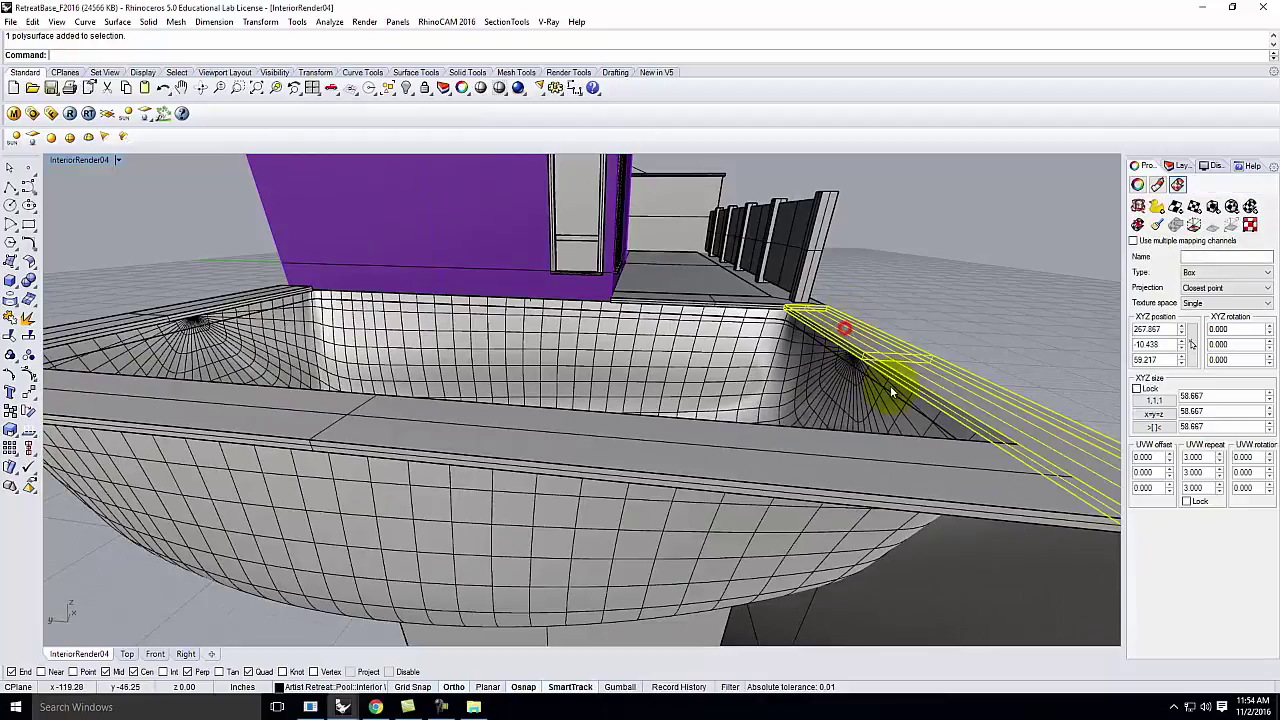
pyautogui.keyDown('shift'); pyautogui.click(878, 460); pyautogui.keyUp('shift')
pyautogui.keyDown('shift'); pyautogui.click(166, 296); pyautogui.keyUp('shift')
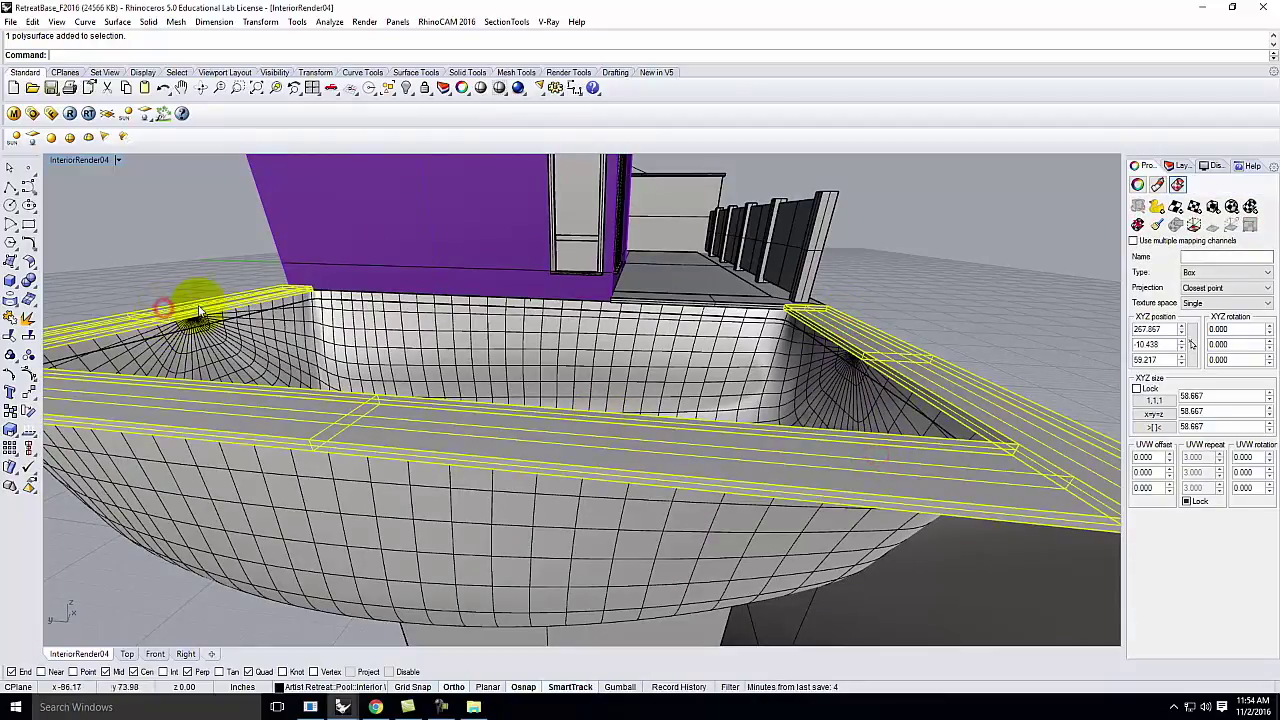
pyautogui.click(783, 296)
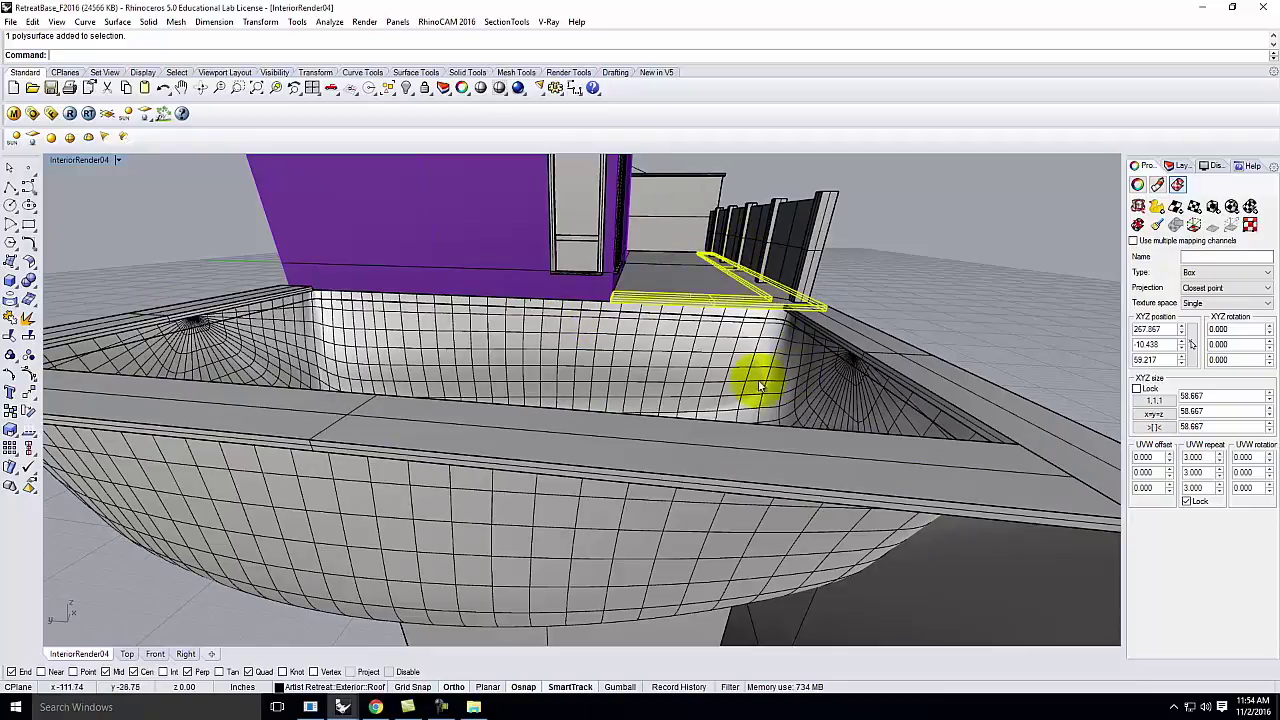
pyautogui.moveTo(789, 347); pyautogui.dragTo(836, 327)
pyautogui.keyDown('shift'); pyautogui.click(914, 470); pyautogui.keyUp('shift')
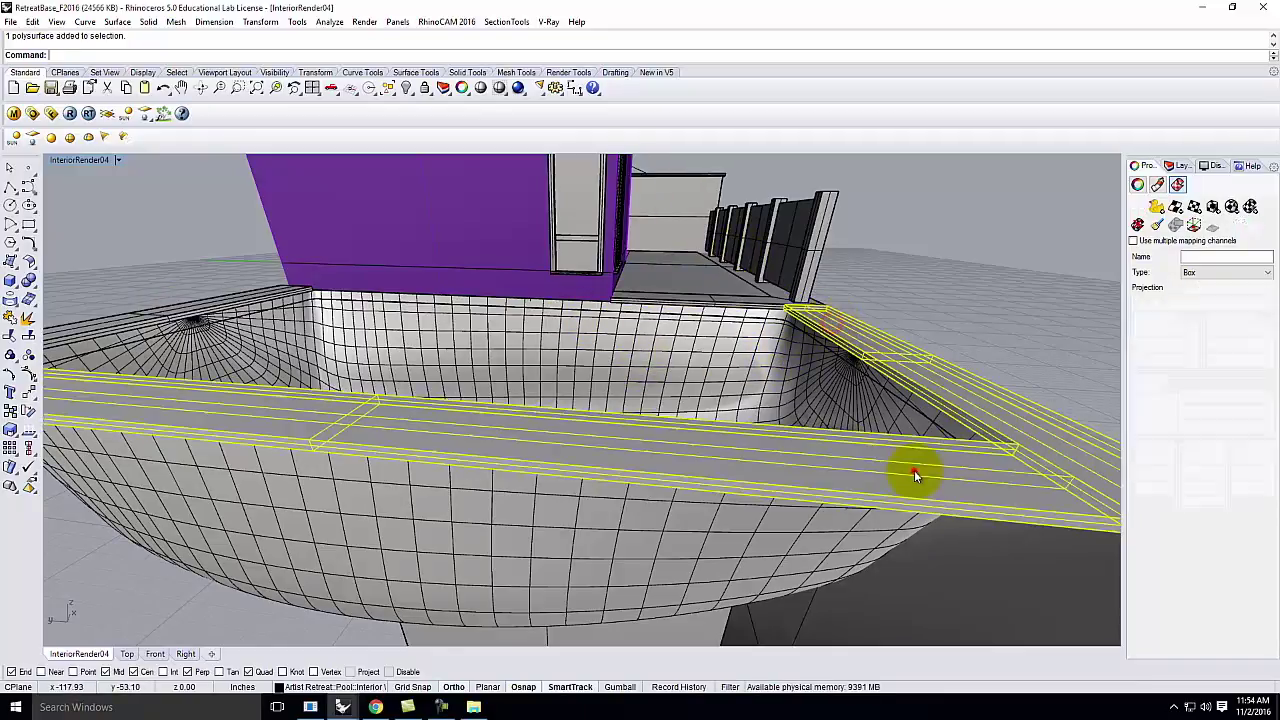
pyautogui.keyDown('shift'); pyautogui.click(189, 298); pyautogui.keyUp('shift')
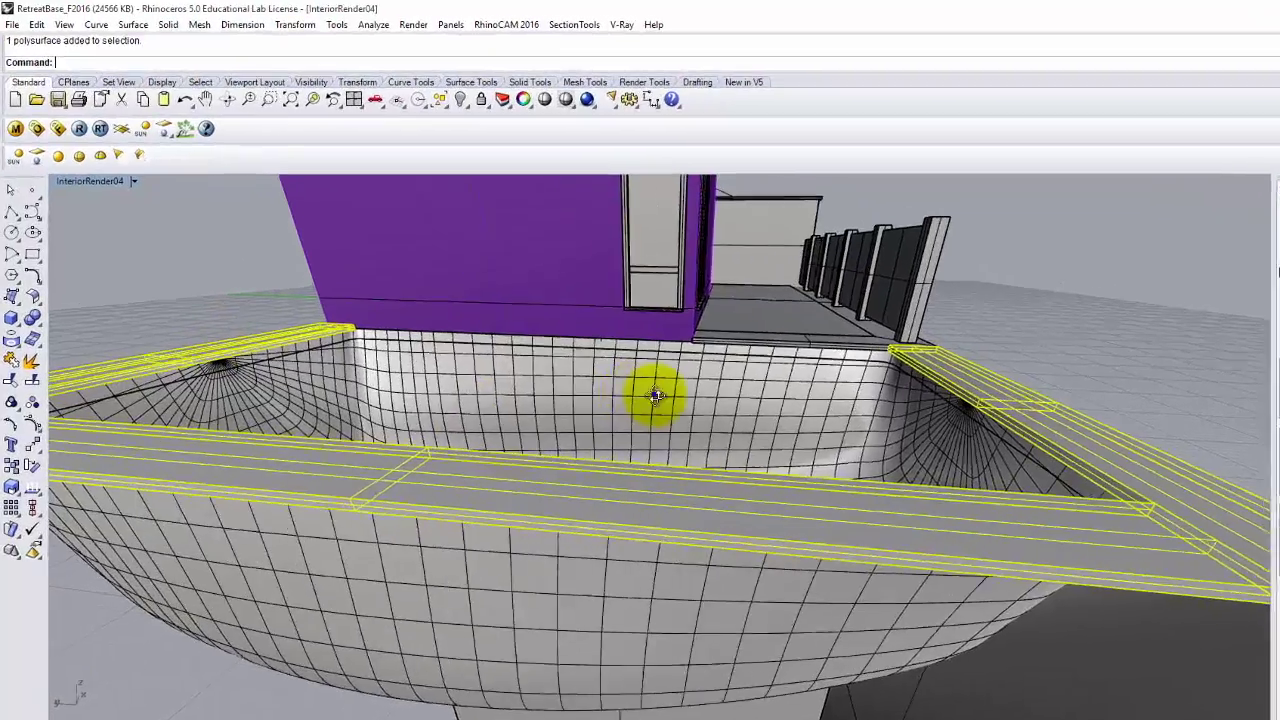
# Step: Clear the selection and show all hidden objects
pyautogui.press('Escape')
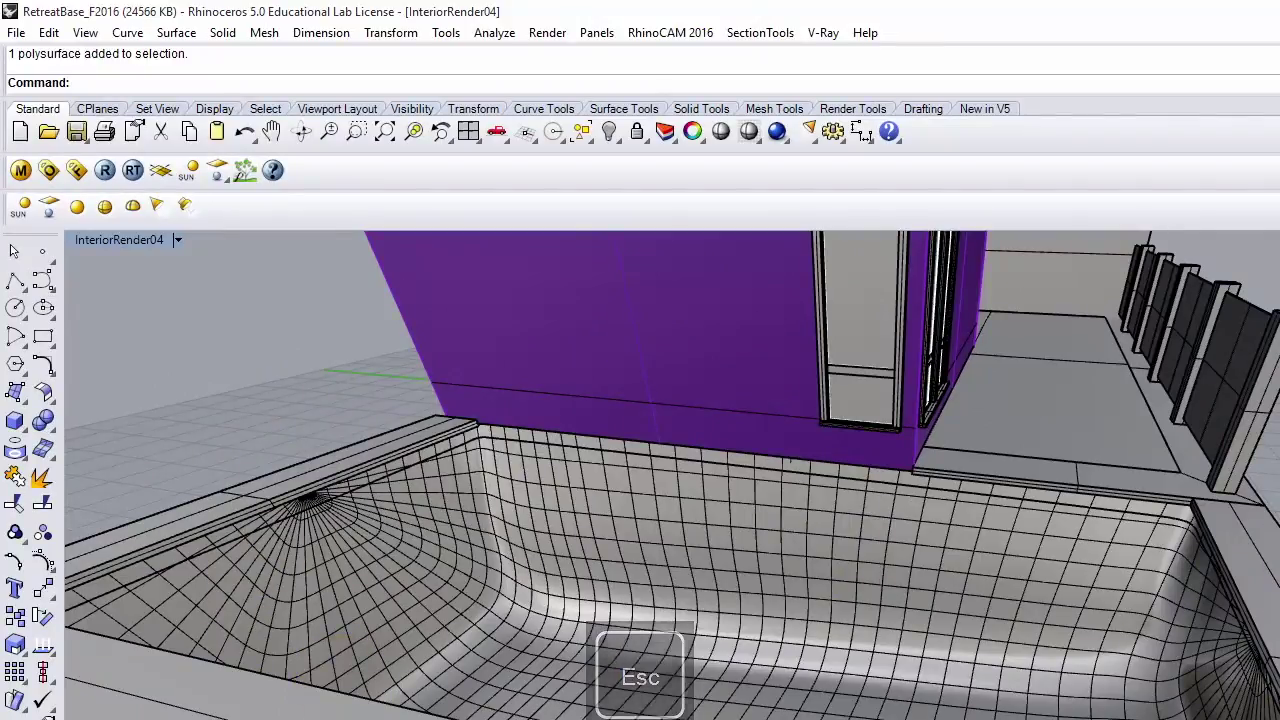
pyautogui.write('Show')
pyautogui.press('Return')
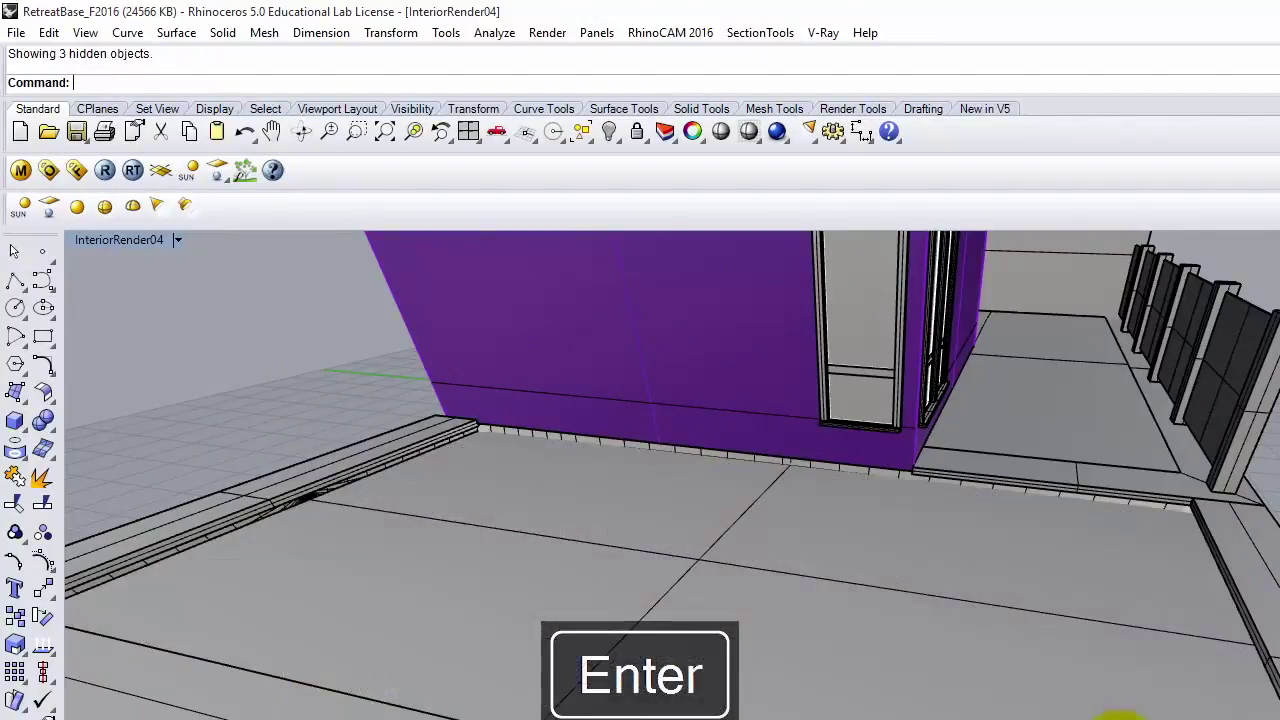
# Step: Select the flat water surface and examine how its edges sit against the basin and the pool's rim
pyautogui.click(835, 663)
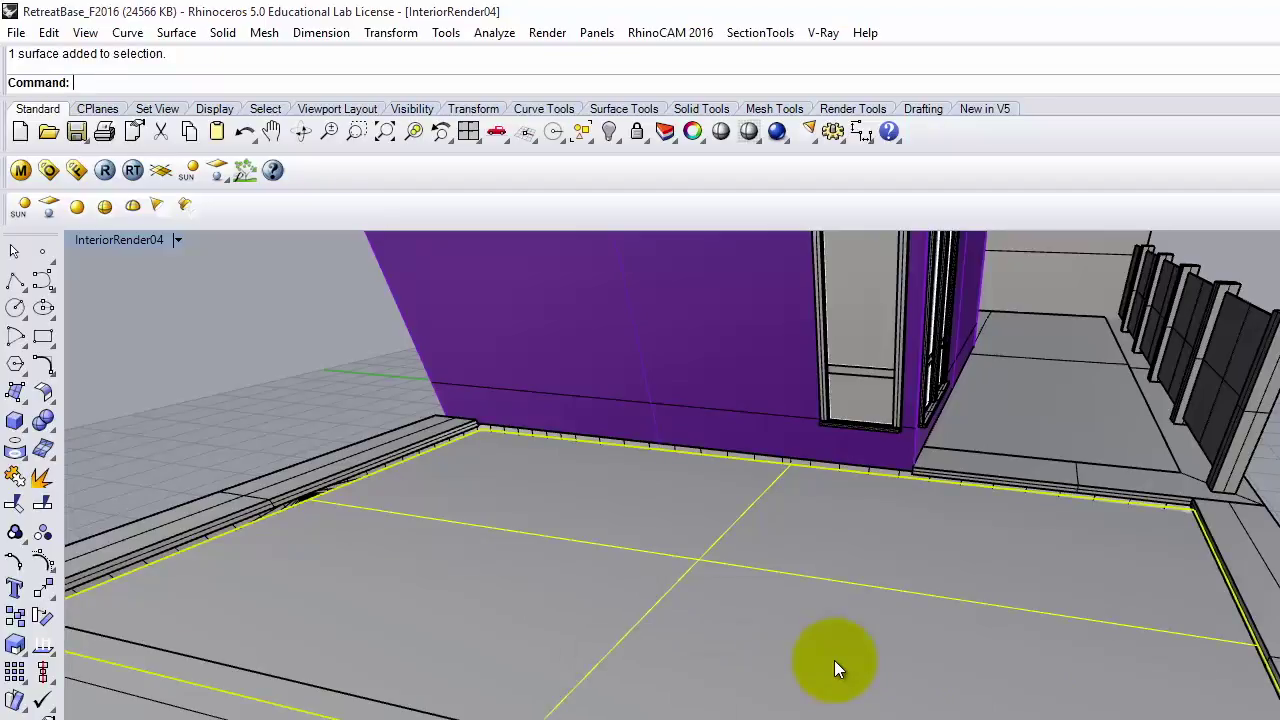
pyautogui.scroll(-2, 834, 660)
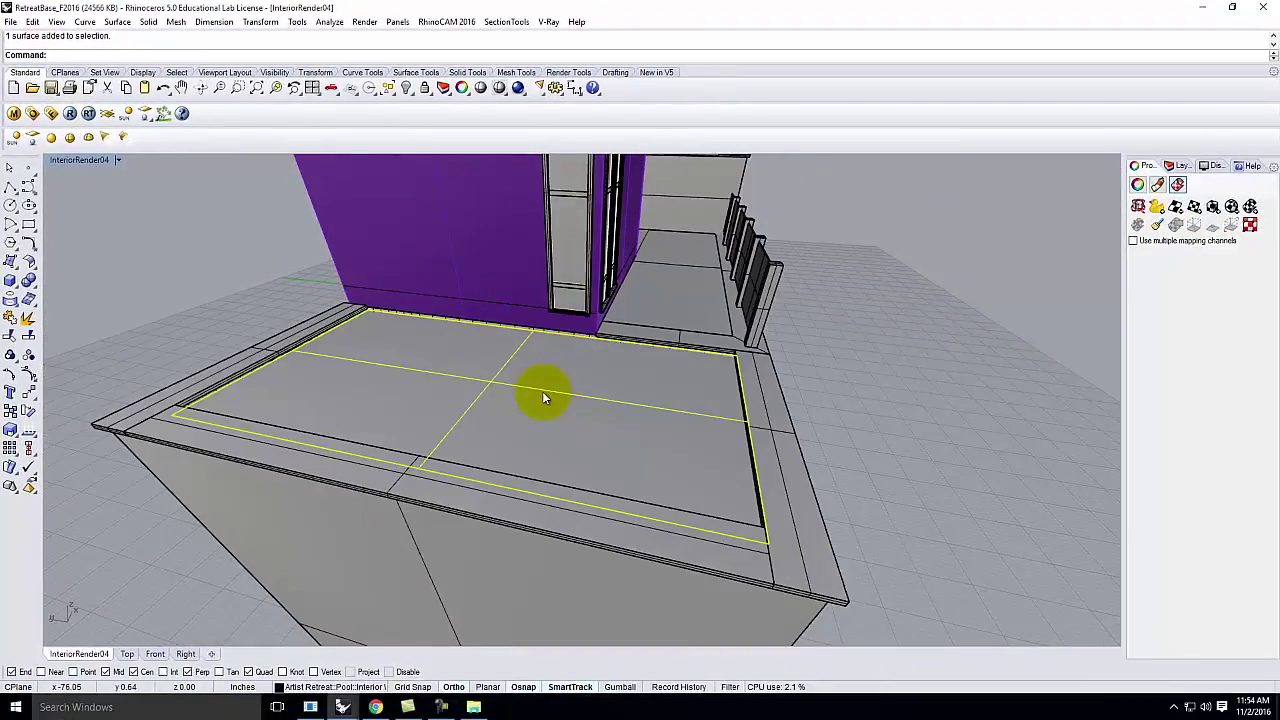
pyautogui.scroll(3, 309, 329)
pyautogui.moveTo(536, 441); pyautogui.dragTo(474, 396, button='right')
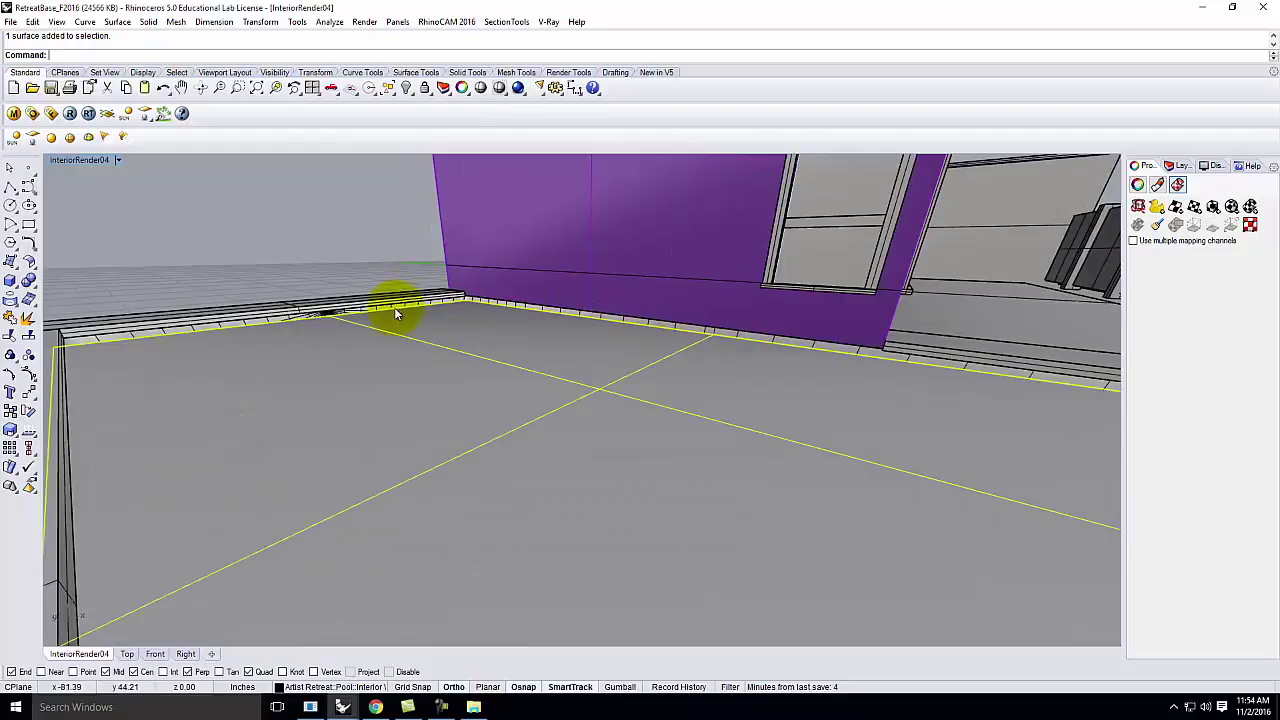
pyautogui.moveTo(395, 315); pyautogui.dragTo(446, 370, button='right')
pyautogui.moveTo(225, 295); pyautogui.dragTo(397, 334, button='right')
# Step: Switch to Chrome and open the V-Ray Materials Index from the resources of the Digital Tools for Designers & Architects site
pyautogui.click(375, 707)
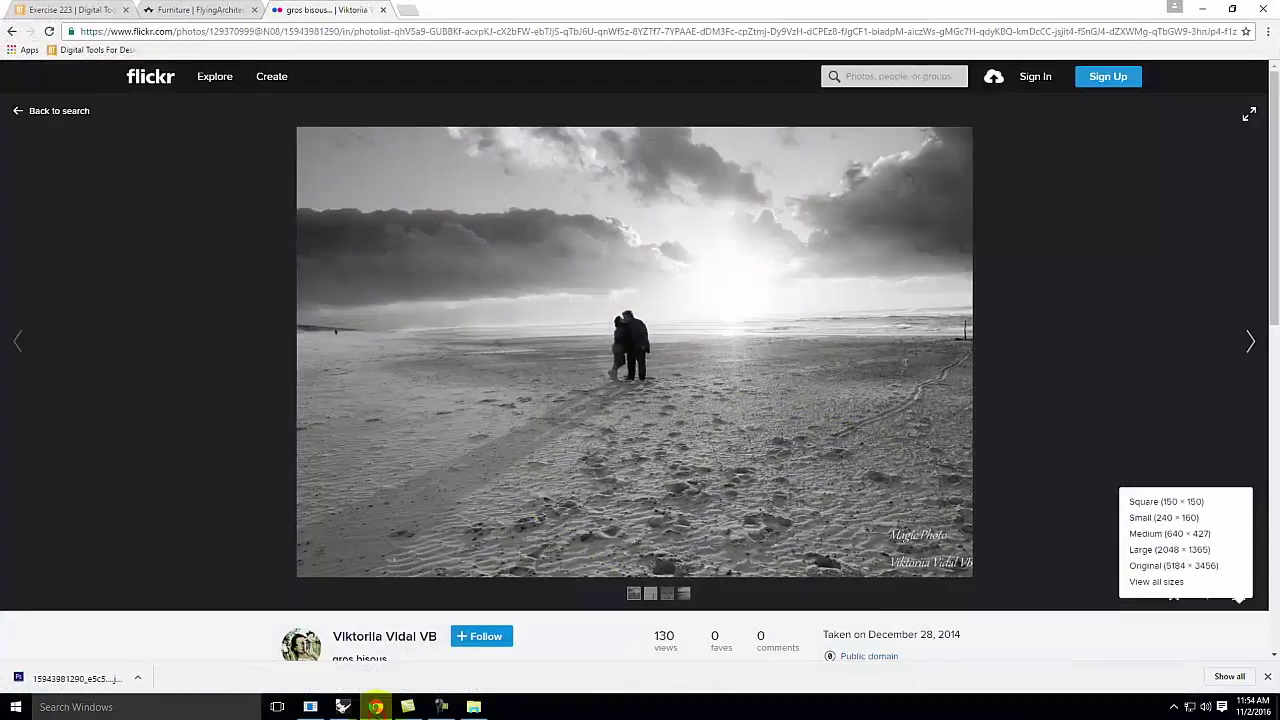
pyautogui.click(95, 10)
pyautogui.scroll(5, 970, 473)
pyautogui.moveTo(745, 218)
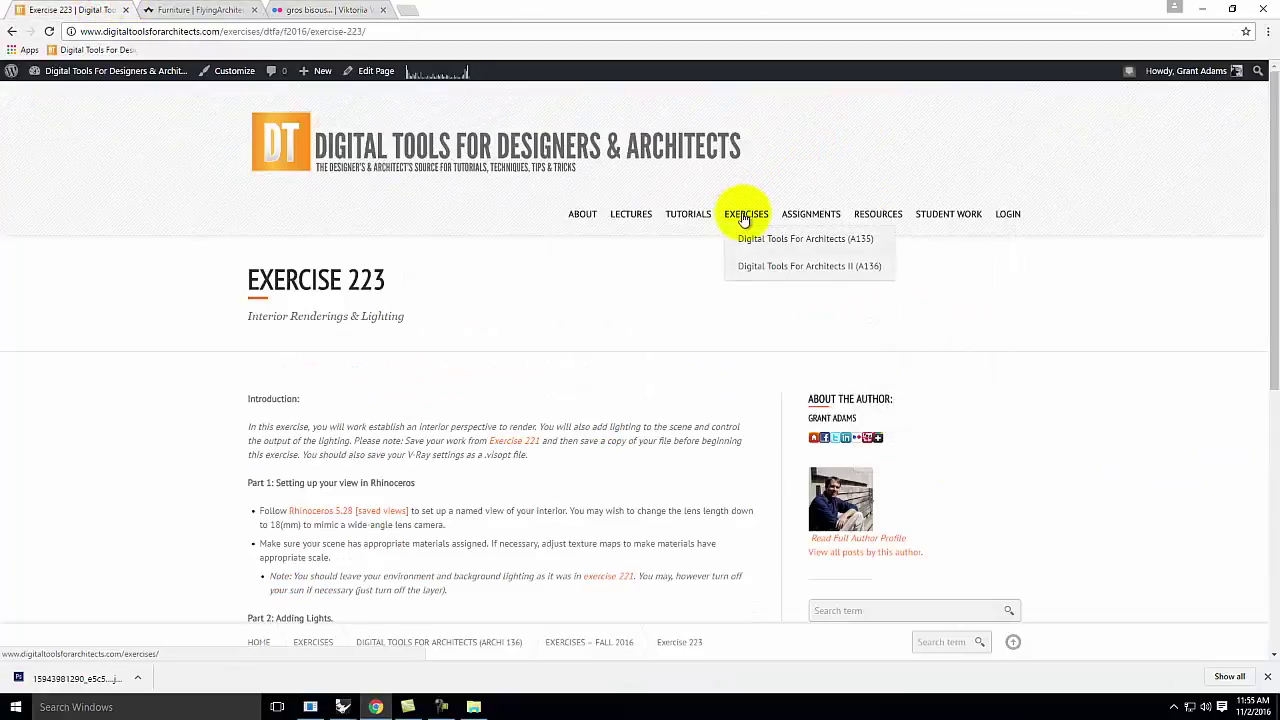
pyautogui.moveTo(886, 214)
pyautogui.moveTo(909, 374)
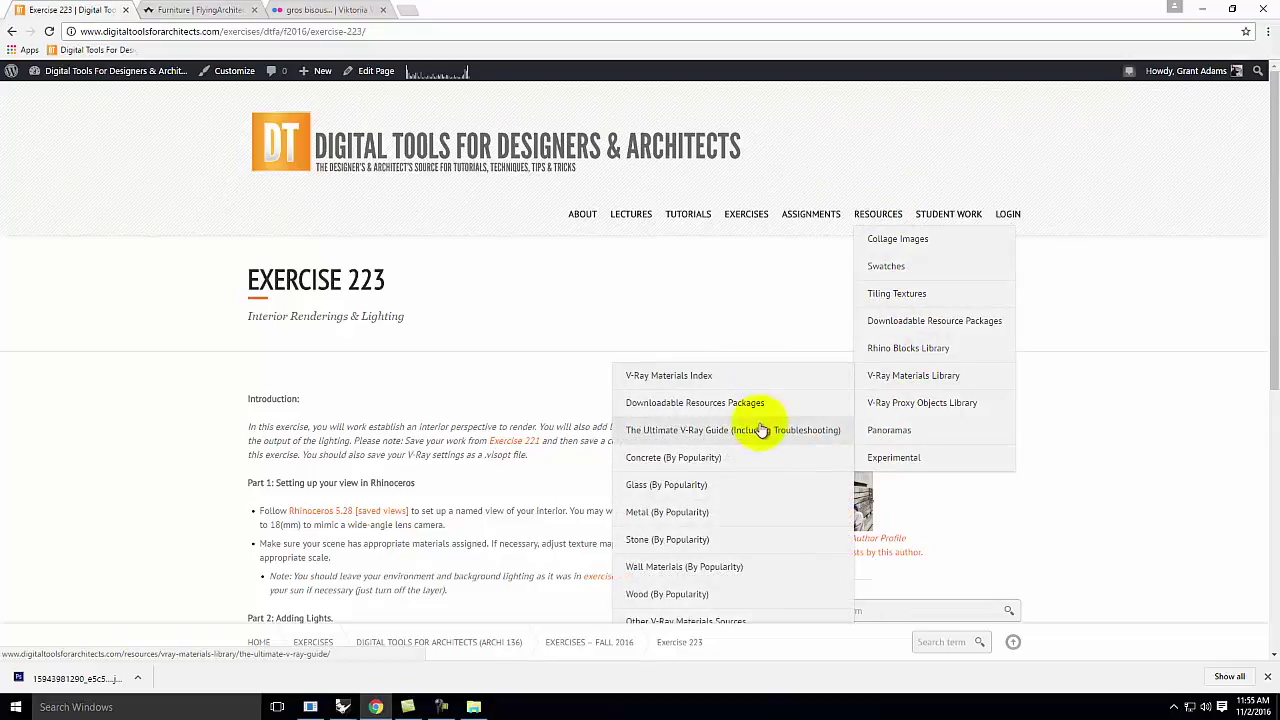
pyautogui.scroll(-1, 751, 472)
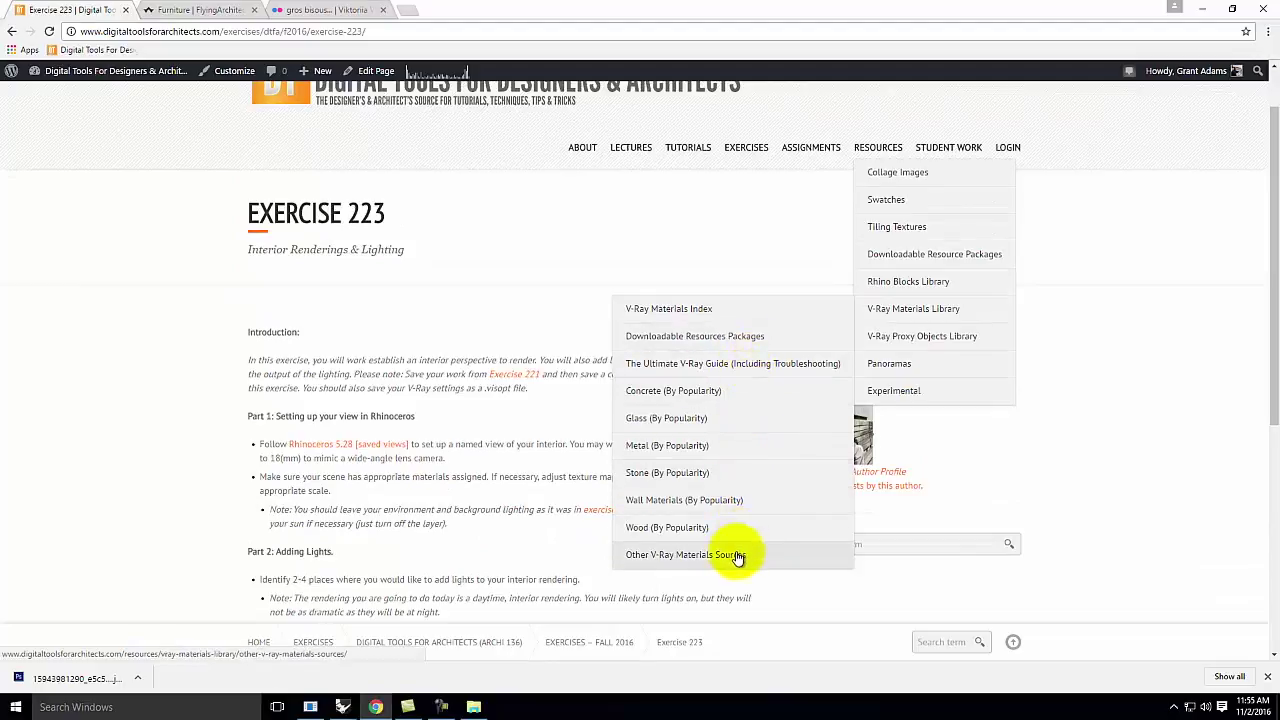
pyautogui.click(703, 312)
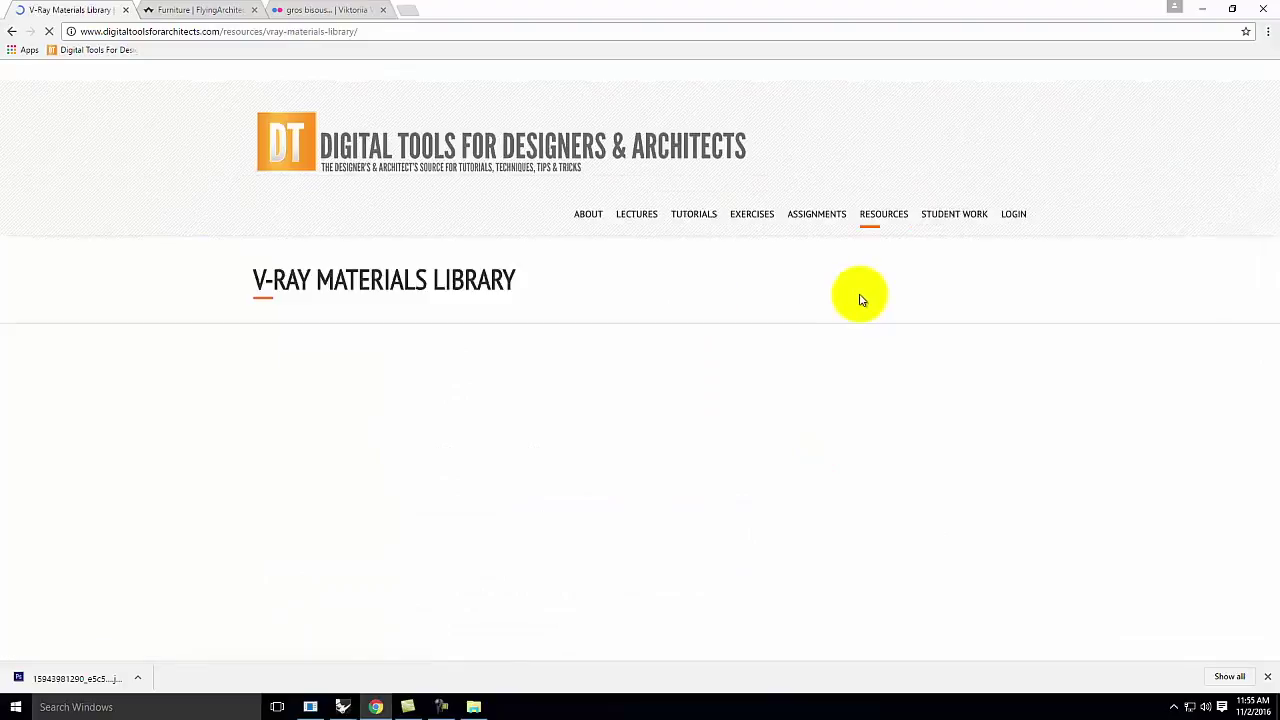
# Step: Find the water materials in the V-Ray Materials Library, try the full water category, and return to the library page
pyautogui.scroll(-3, 862, 298)
pyautogui.scroll(-15, 862, 298)
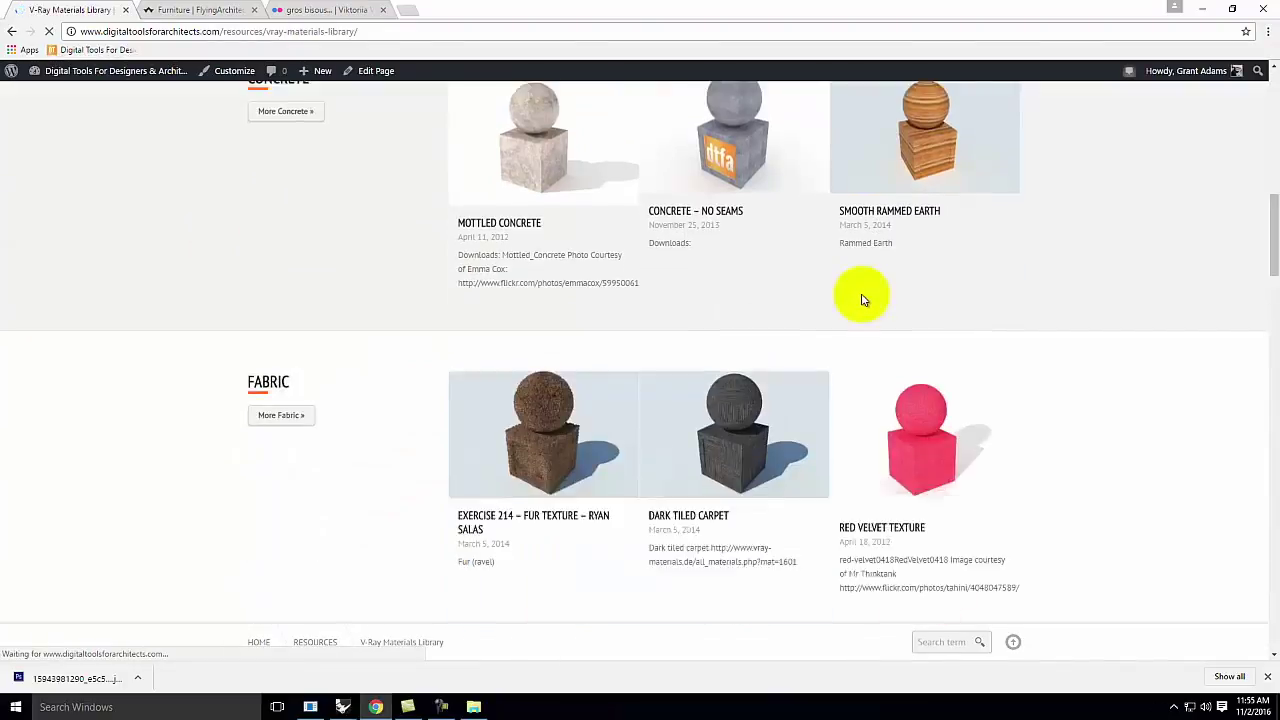
pyautogui.scroll(-10, 862, 298)
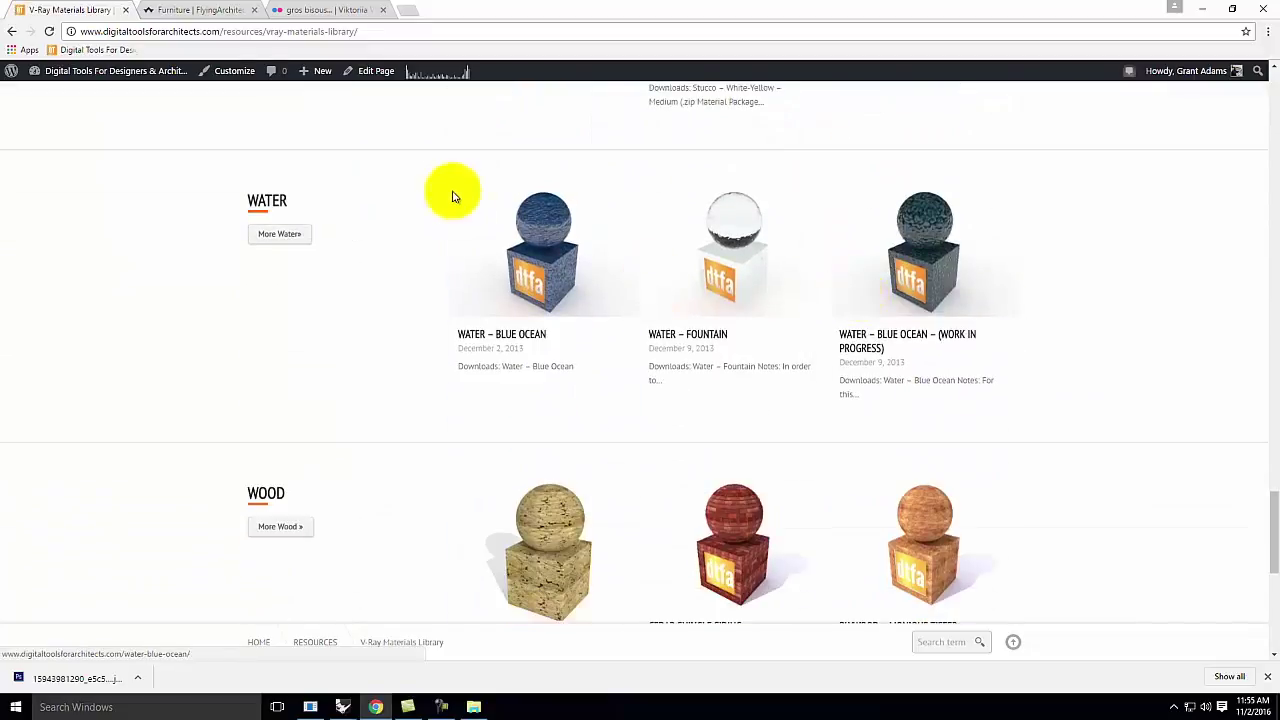
pyautogui.click(283, 240)
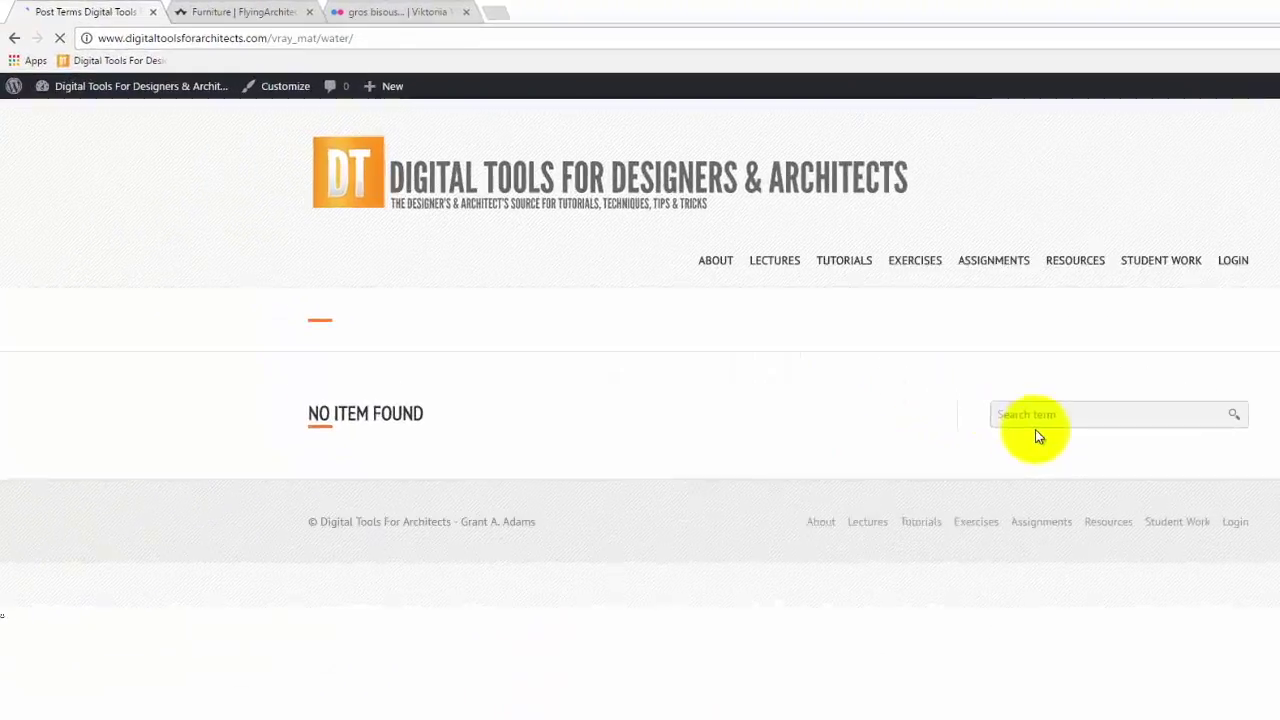
pyautogui.click(10, 31)
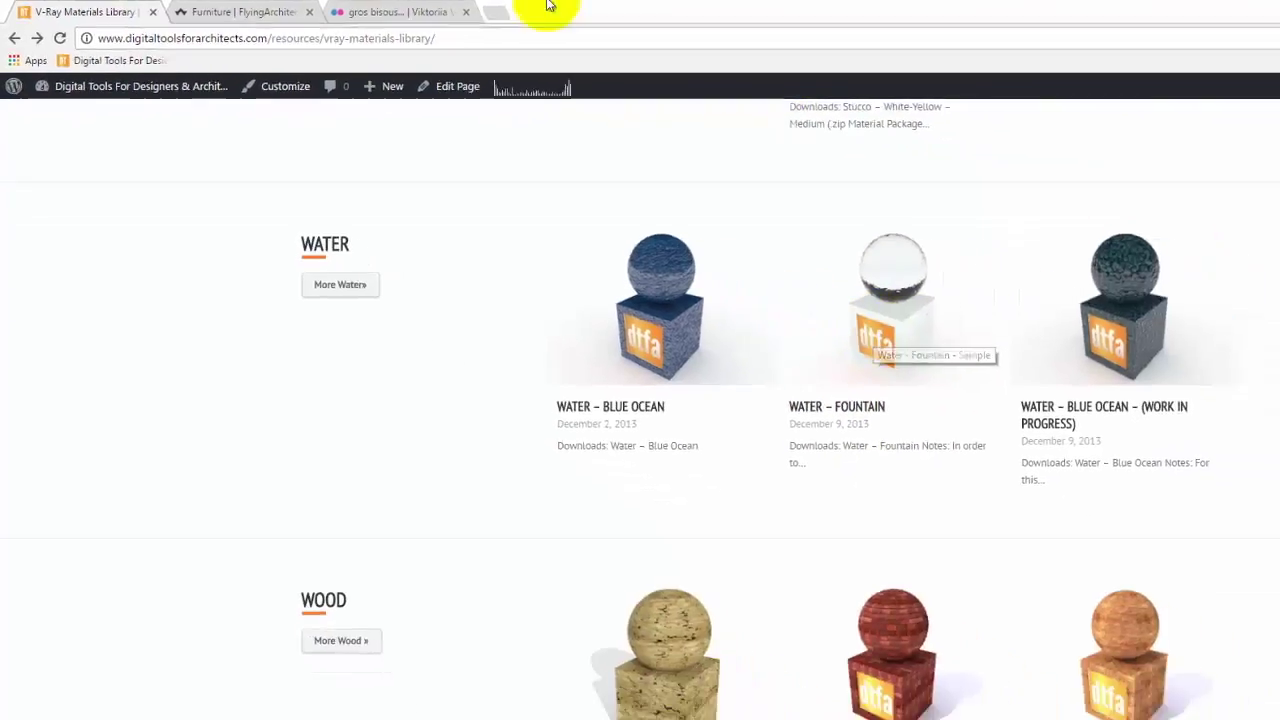
# Step: Switch back to Rhino and examine the Water - Fountain material in the V-Ray material editor
pyautogui.click(1200, 8)
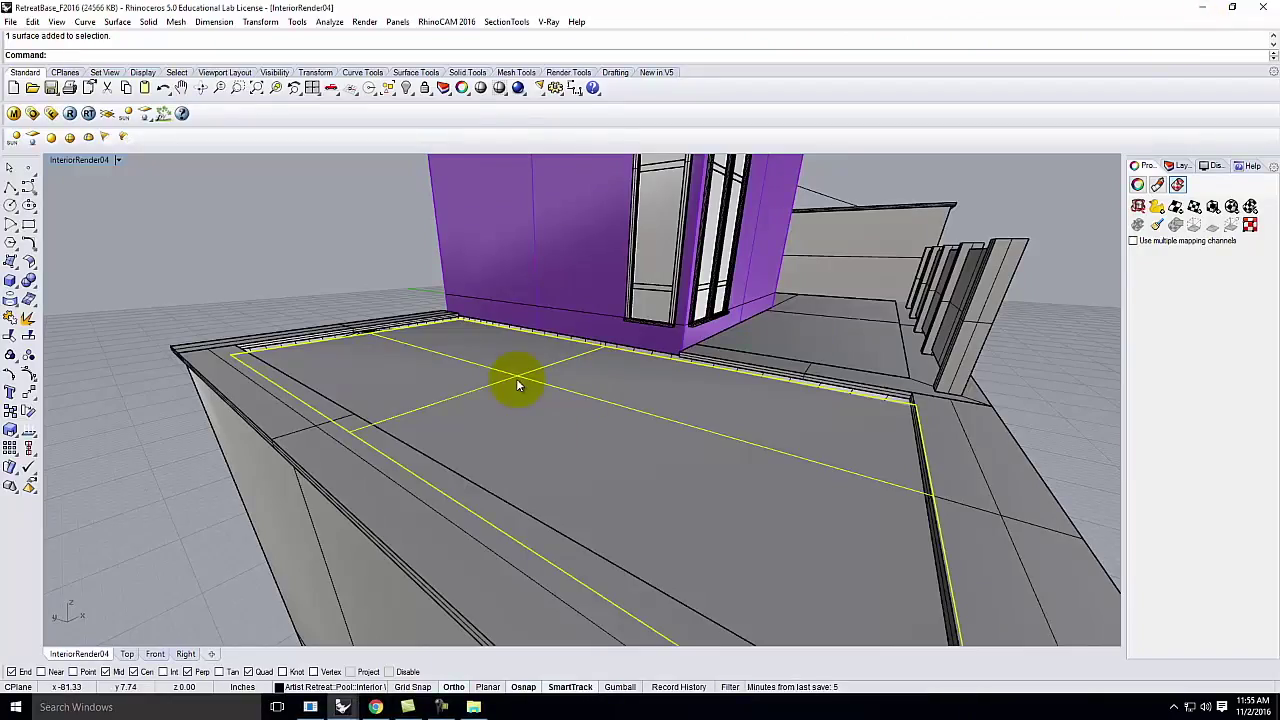
pyautogui.click(14, 113)
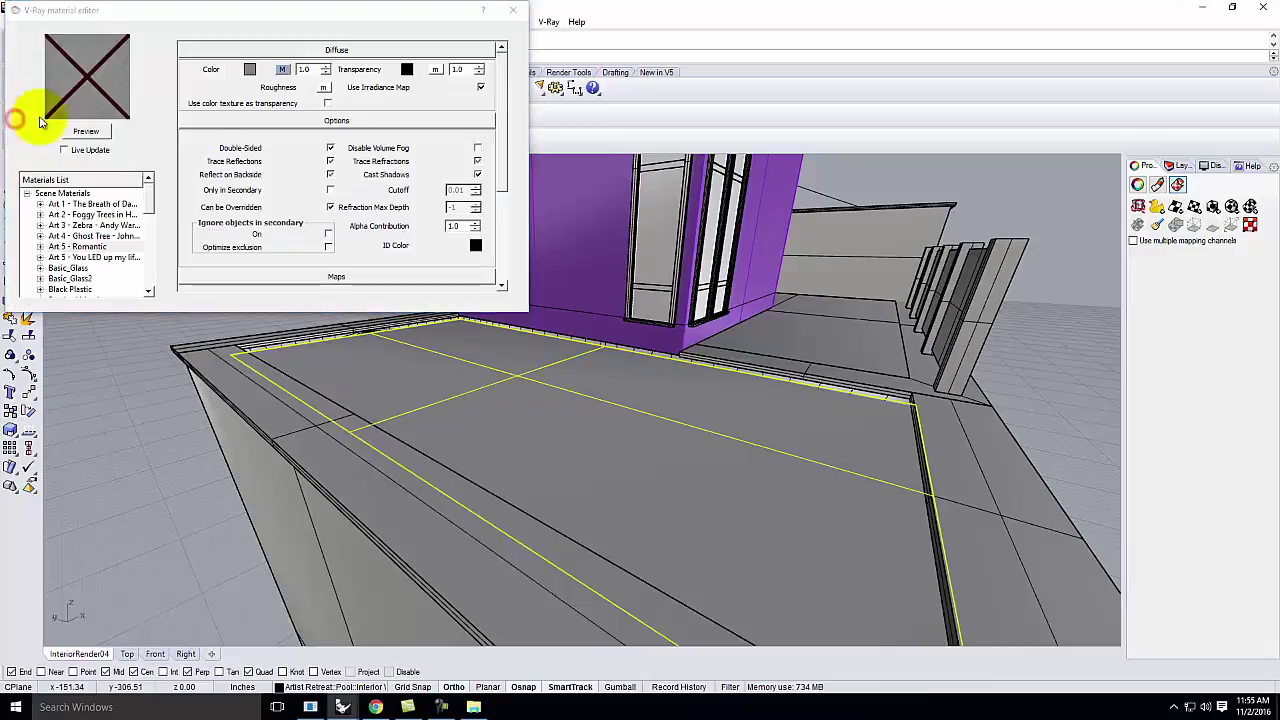
pyautogui.scroll(-10, 143, 262)
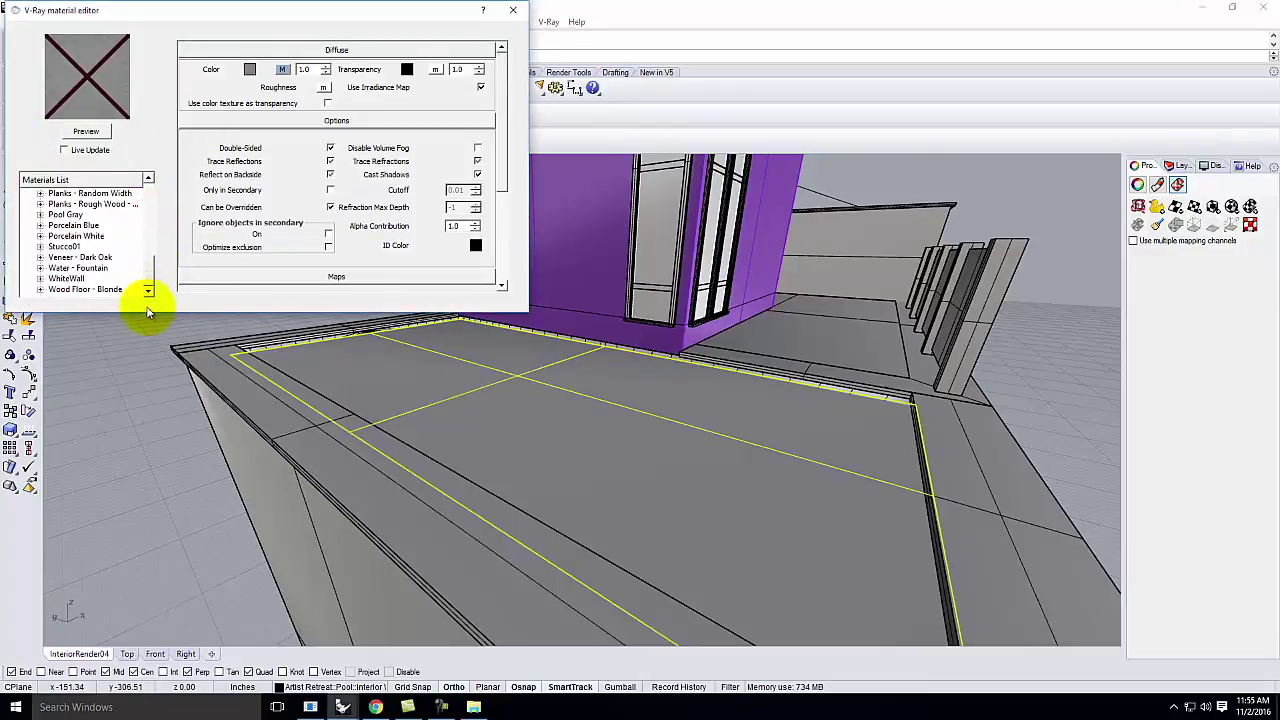
pyautogui.click(76, 268)
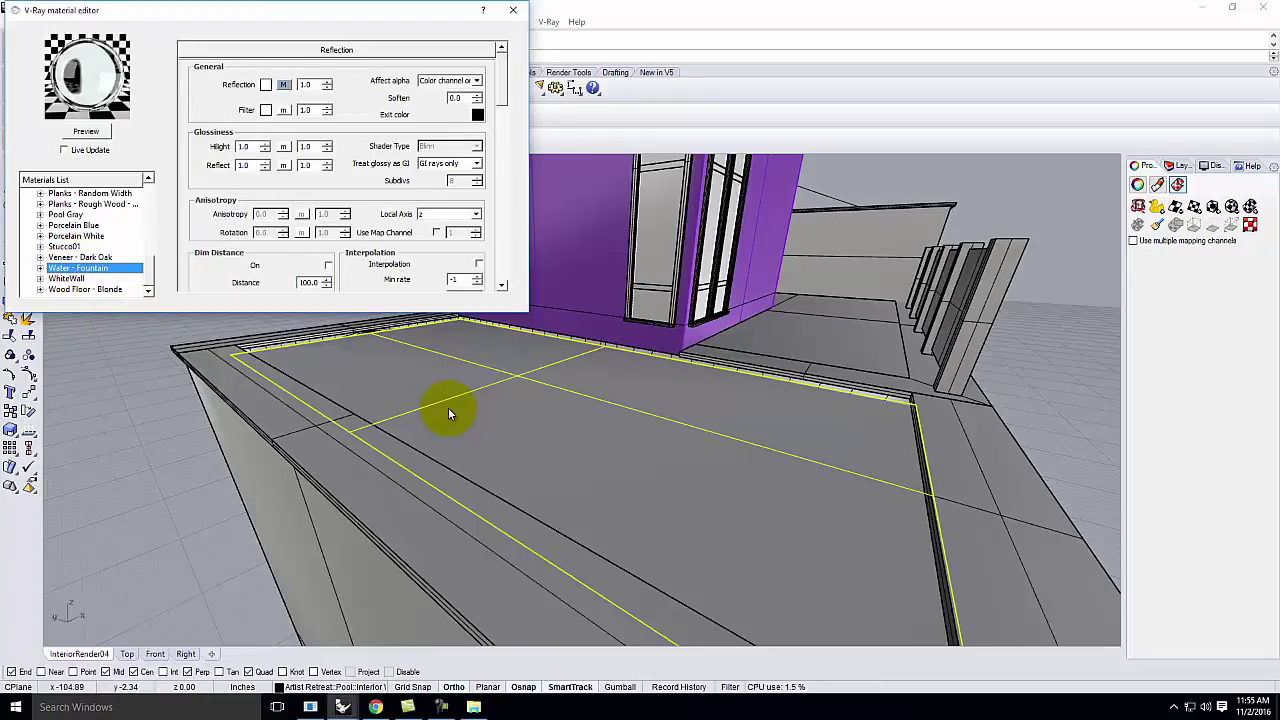
pyautogui.click(512, 10)
# Step: Set the InteriorRender04 viewport to the Rendered display mode and clear the water surface selection
pyautogui.click(120, 161)
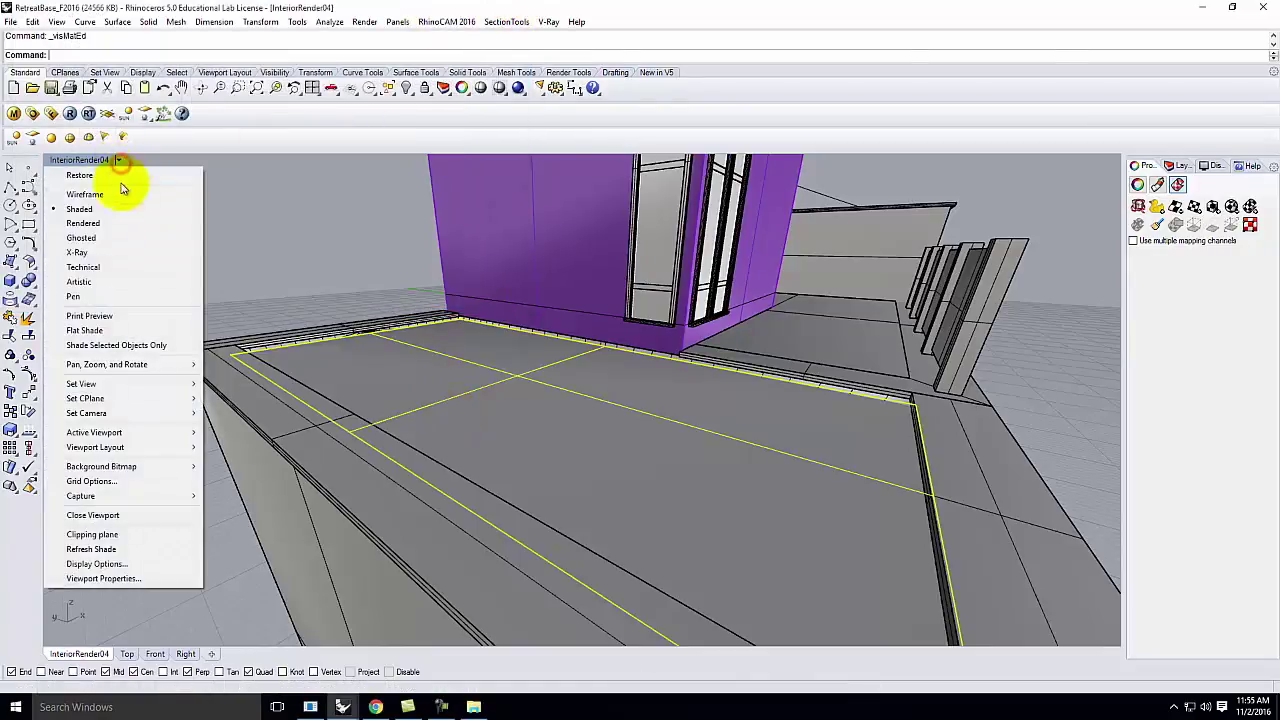
pyautogui.click(125, 224)
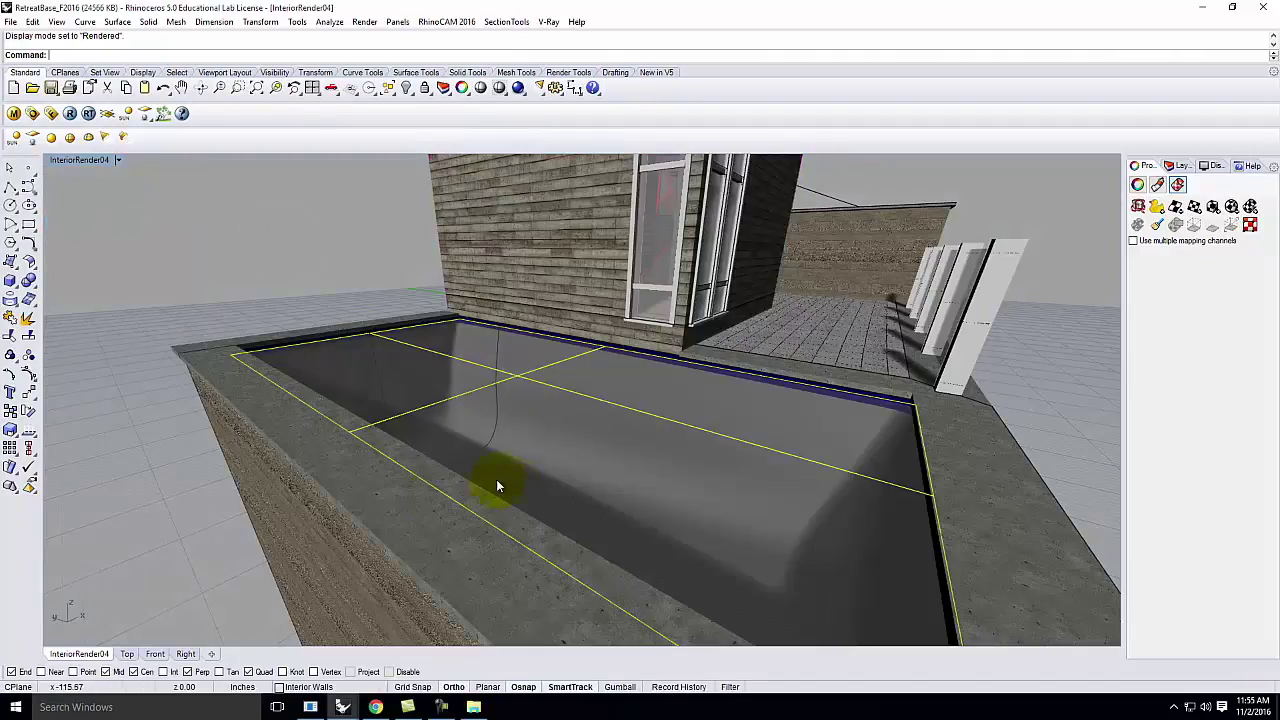
pyautogui.click(127, 441)
# Step: Select the pool's outer wall, front coping, water surface and curved basin in turn to examine each part, and clear the selection
pyautogui.click(288, 529)
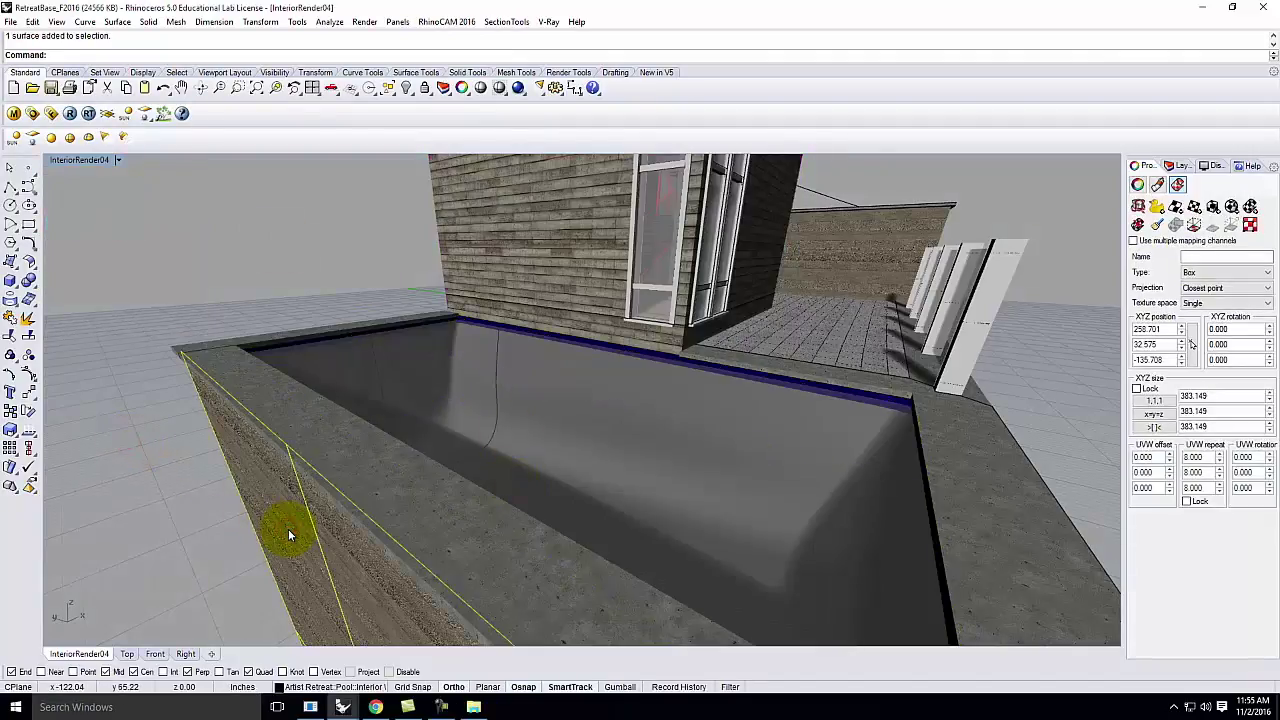
pyautogui.click(340, 470)
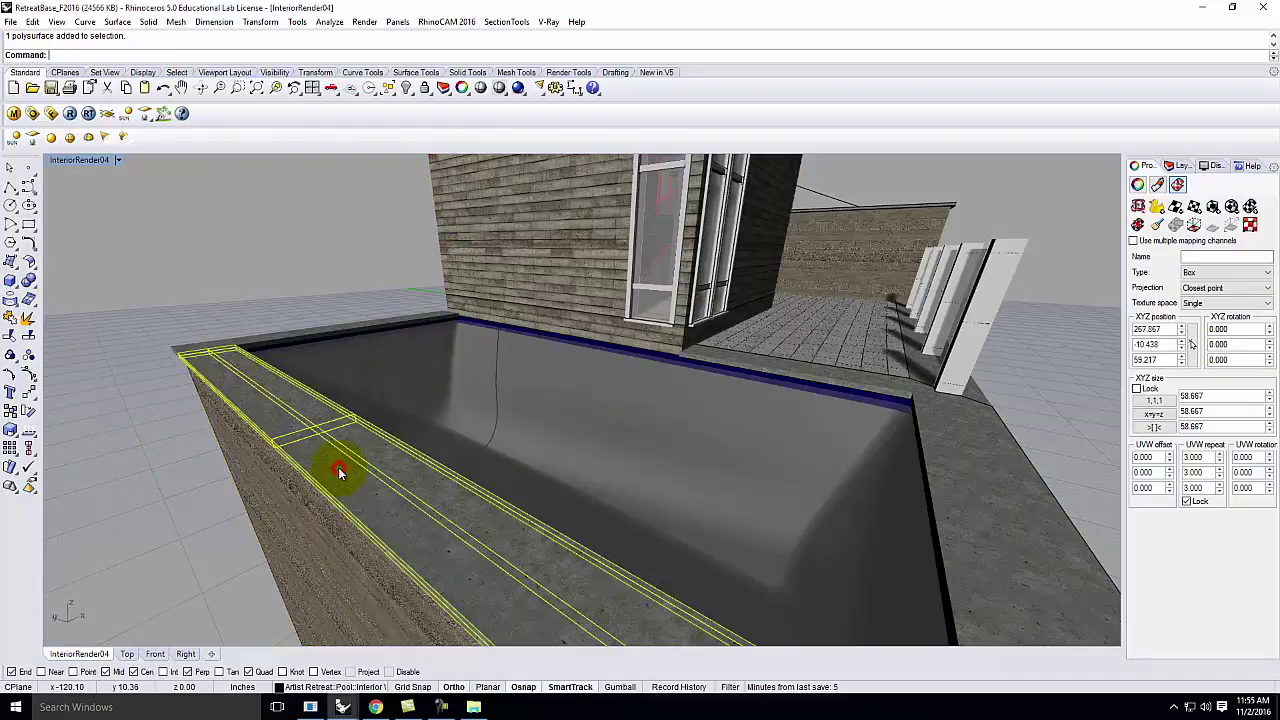
pyautogui.click(490, 360)
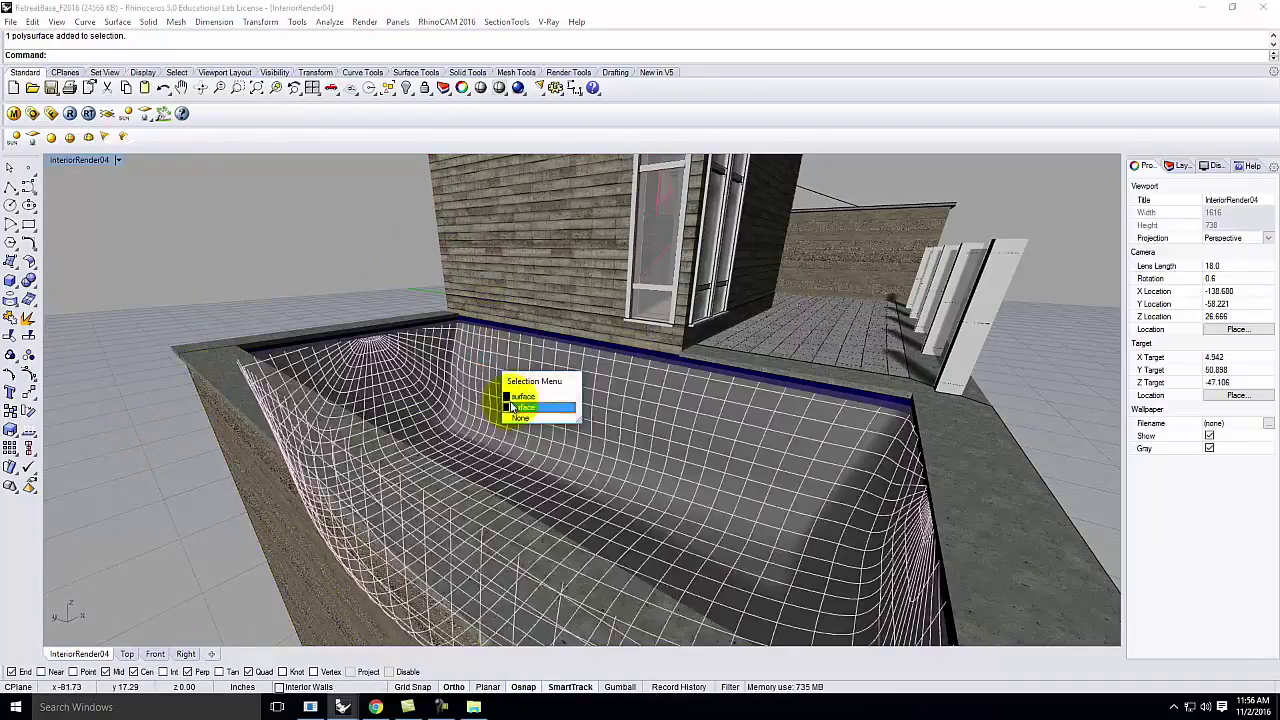
pyautogui.click(524, 398)
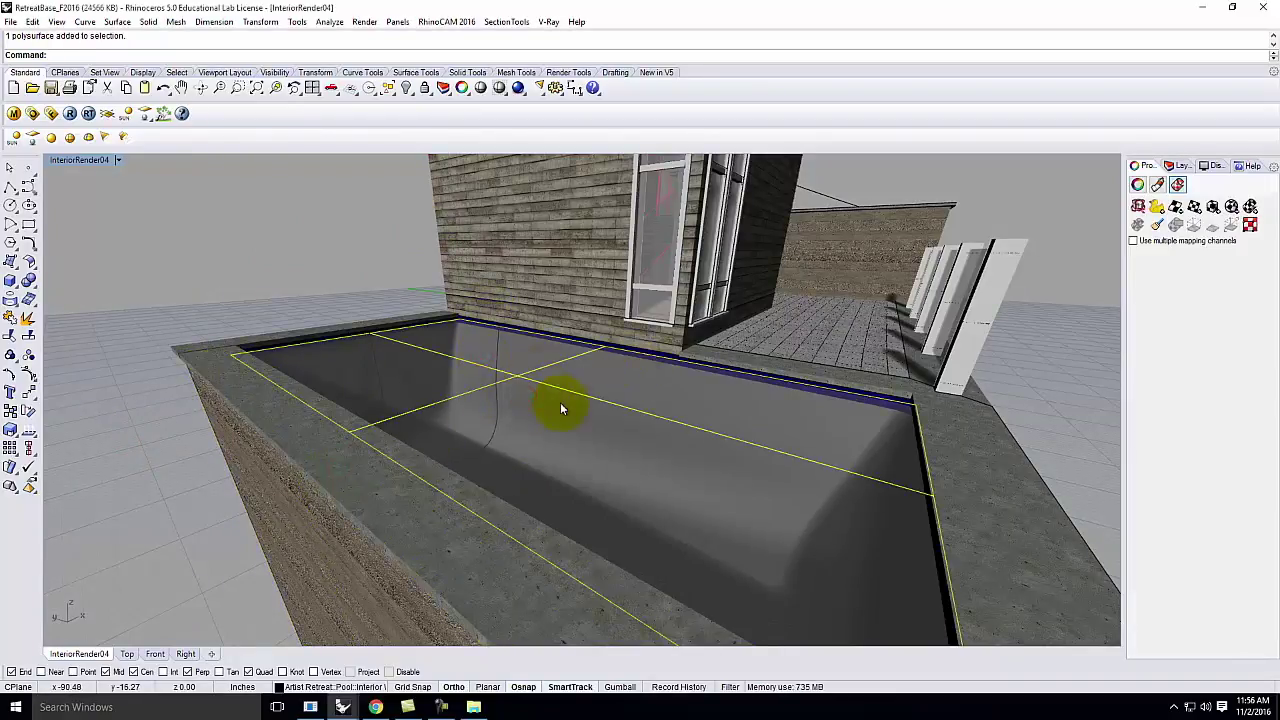
pyautogui.click(594, 452)
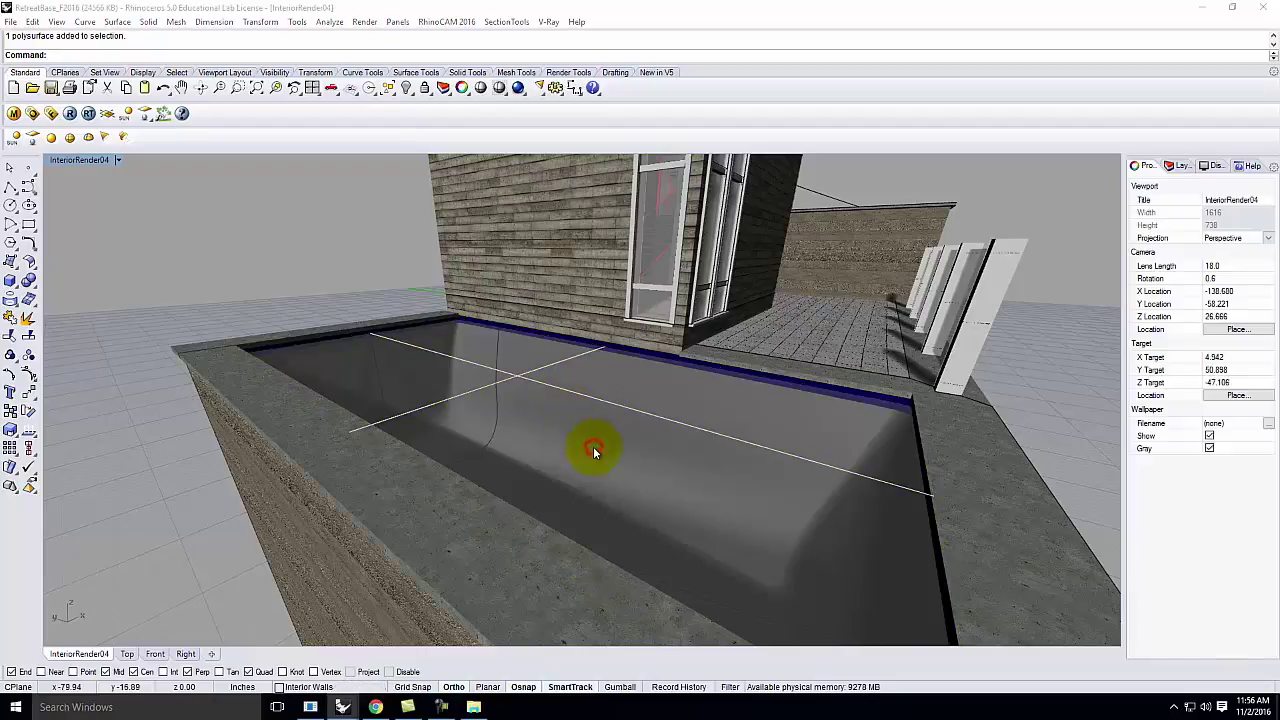
pyautogui.click(649, 494)
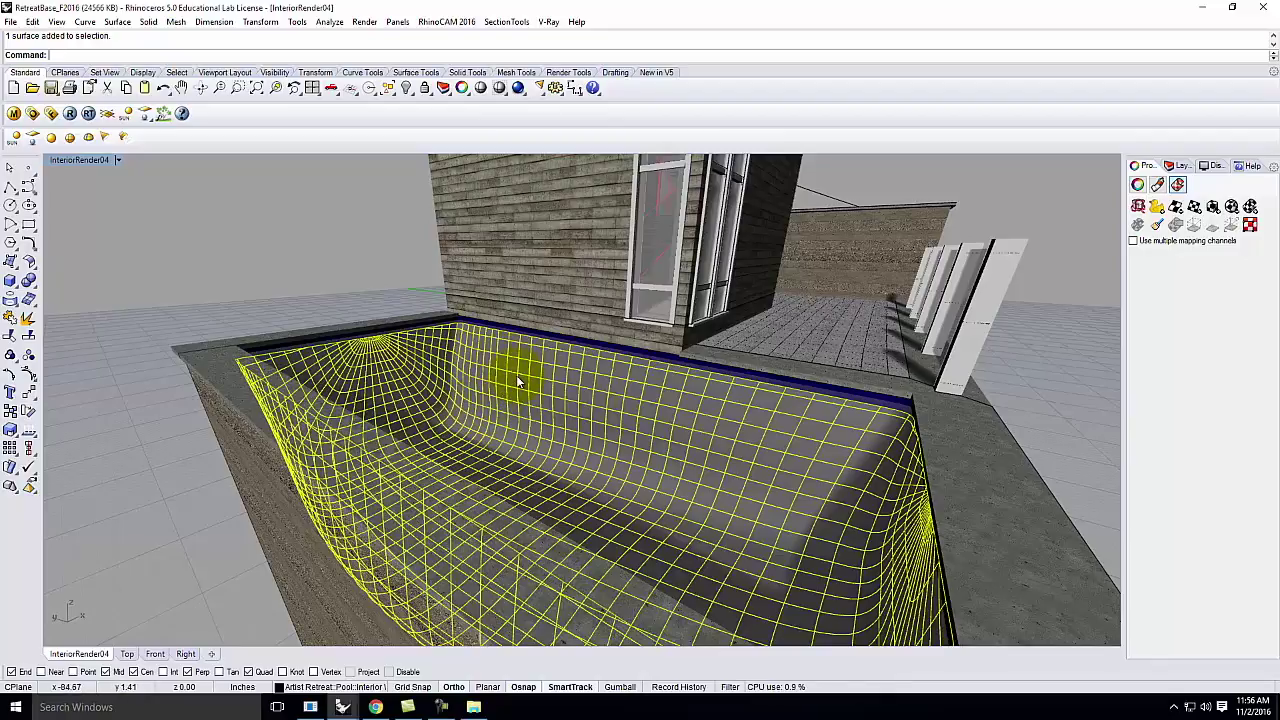
pyautogui.click(285, 247)
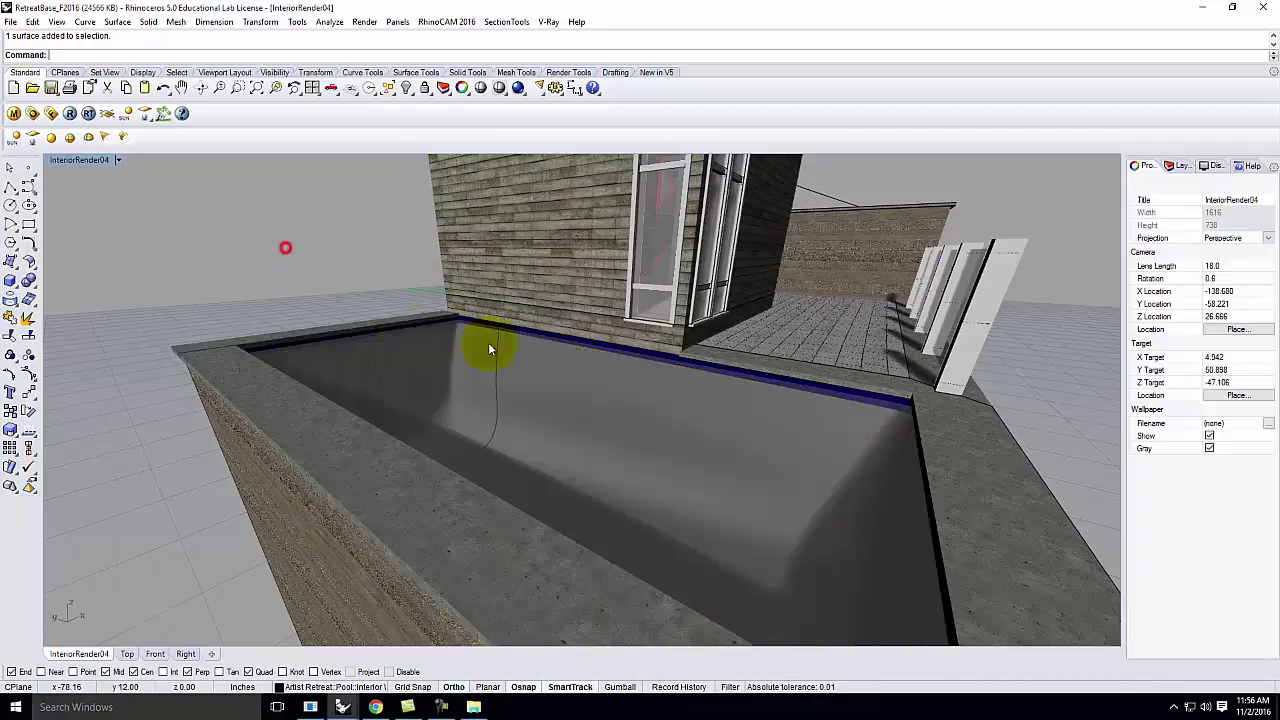
# Step: Select the narrow band surface around the pool's inner rim and examine how it runs above the basin
pyautogui.scroll(3, 885, 393)
pyautogui.click(890, 401)
pyautogui.click(958, 446)
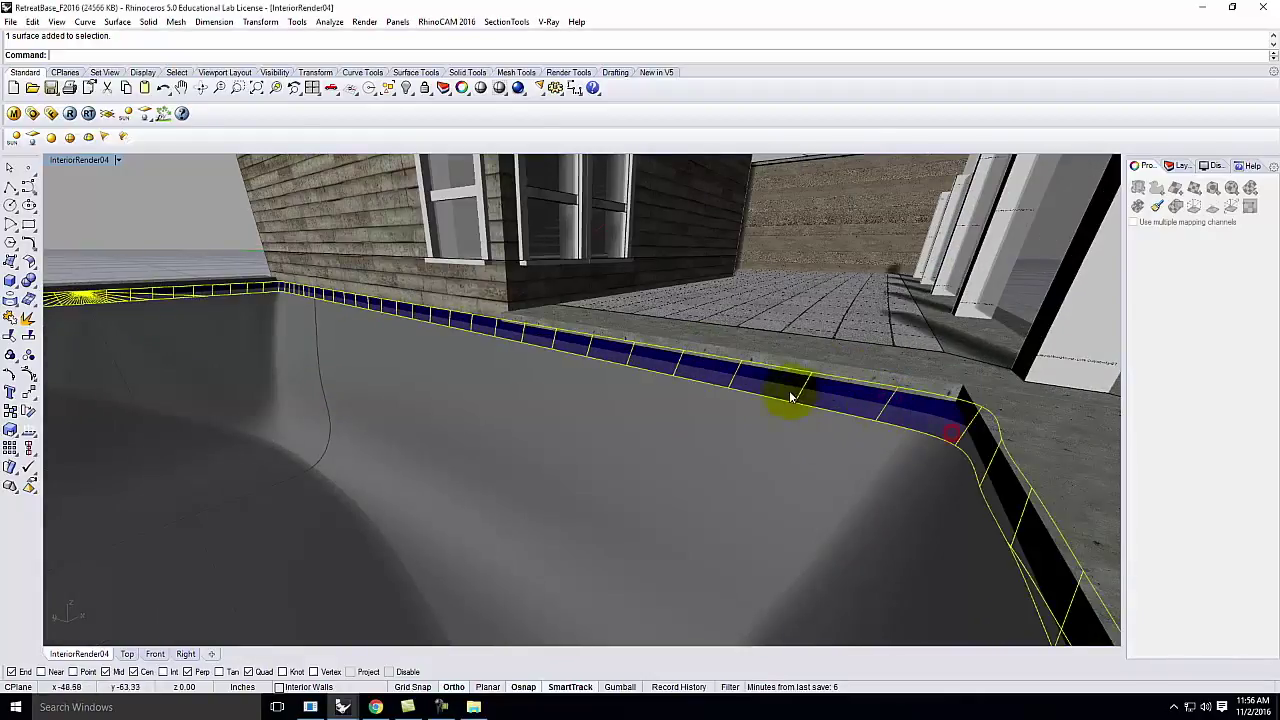
pyautogui.scroll(-2, 790, 385)
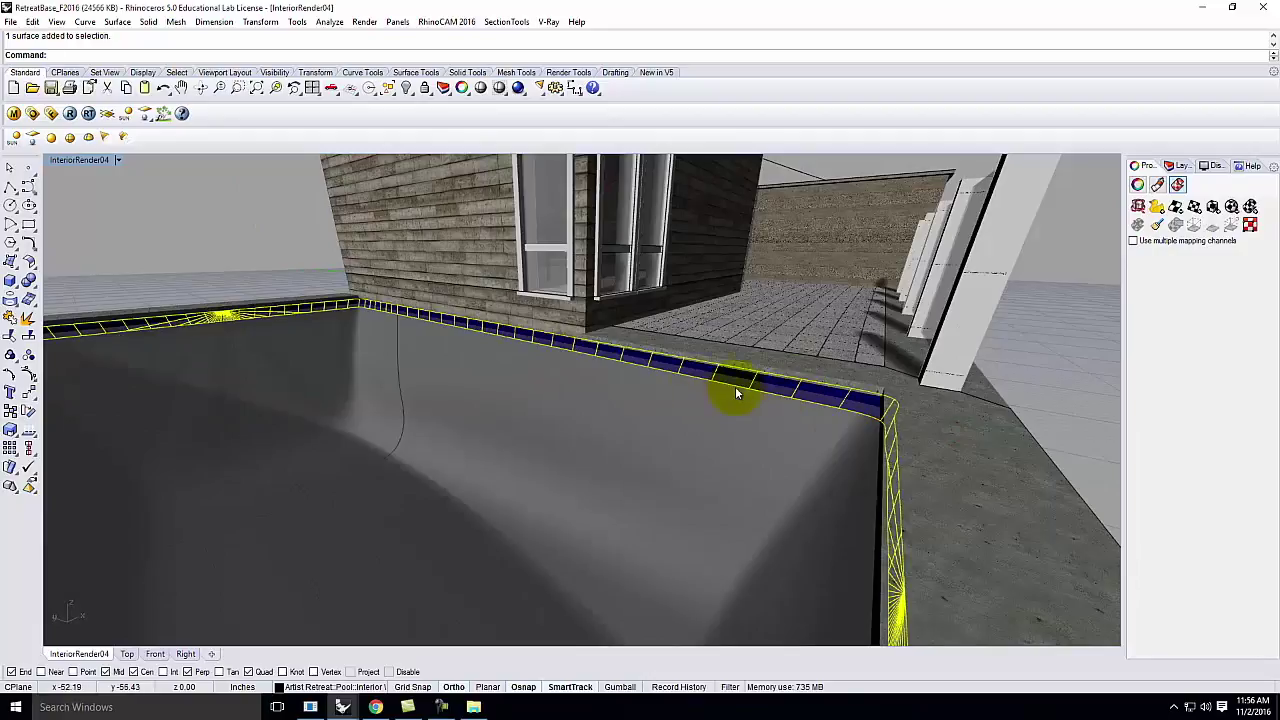
# Step: Select the curved basin and the rim band separately to compare where the two surfaces meet
pyautogui.click(566, 402)
pyautogui.click(620, 446)
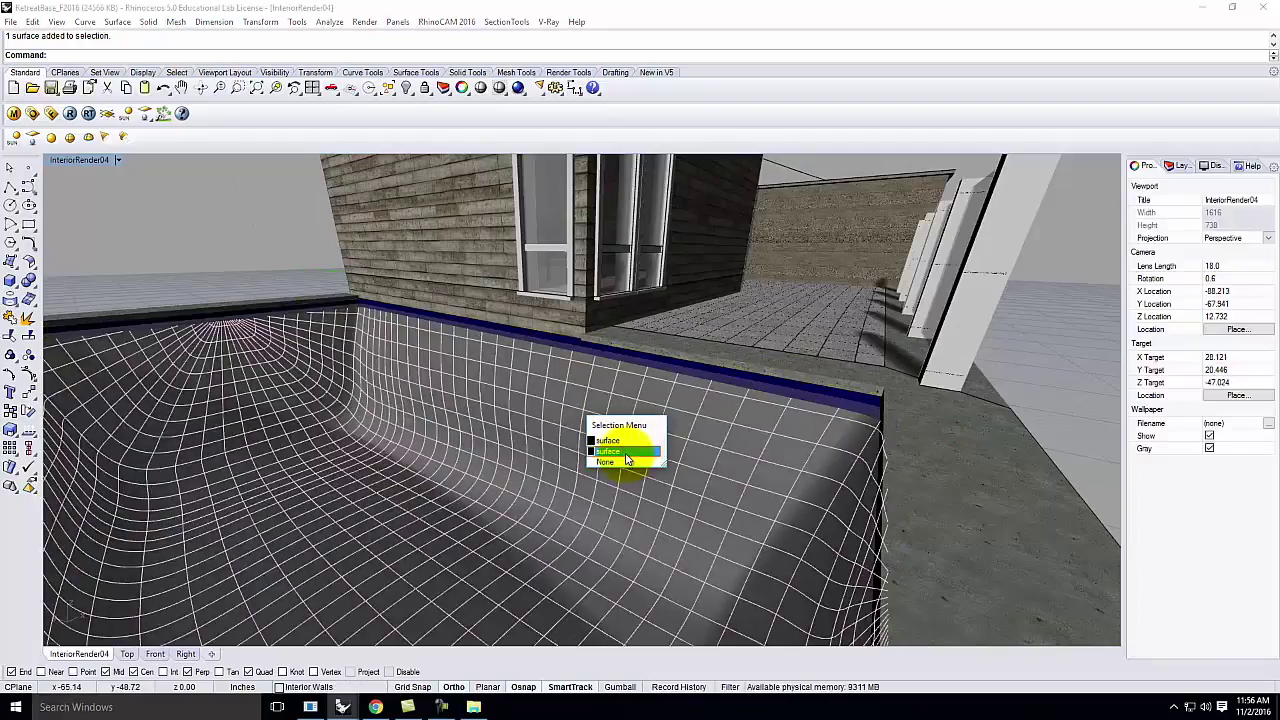
pyautogui.click(682, 375)
pyautogui.press('Escape')
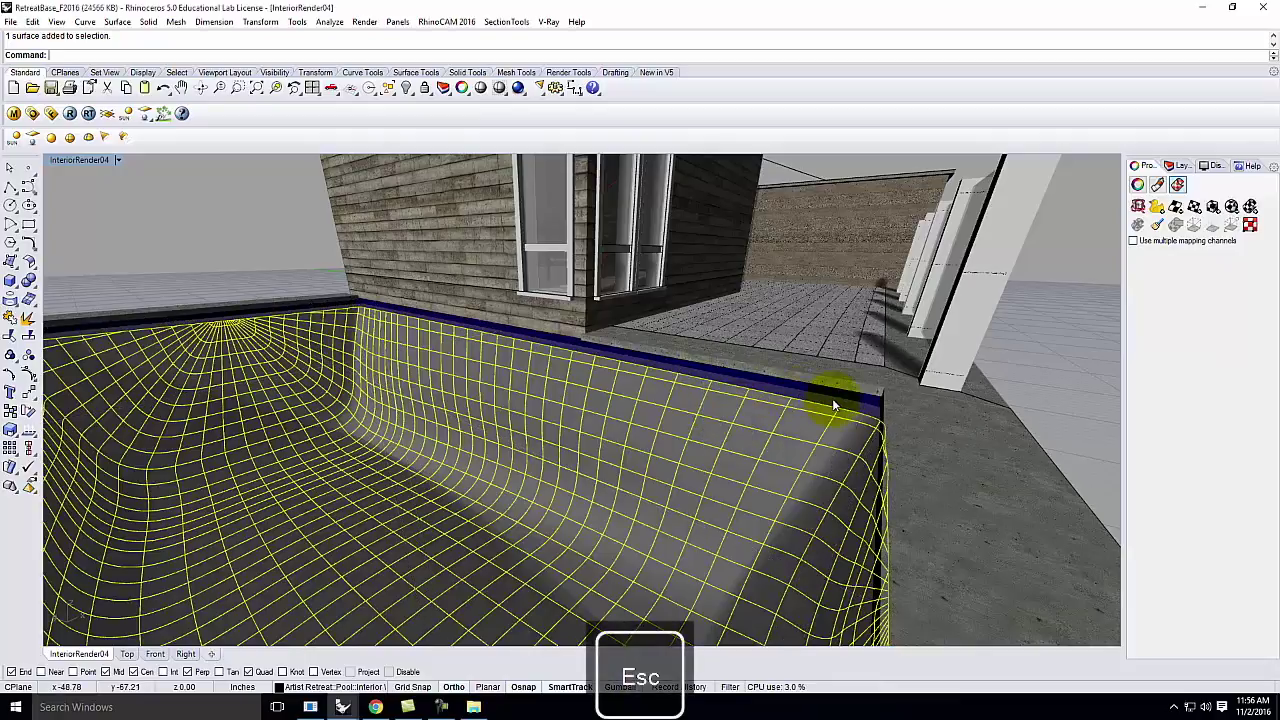
pyautogui.press('Escape')
pyautogui.click(833, 397)
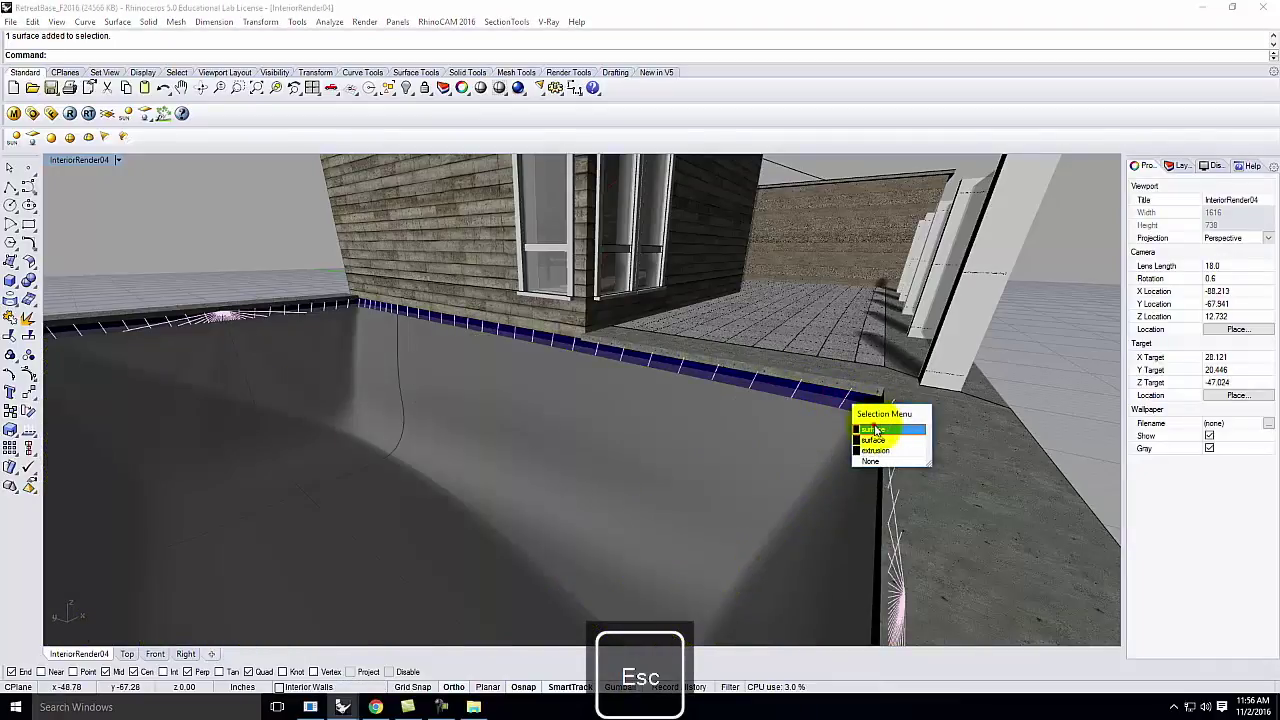
pyautogui.click(875, 430)
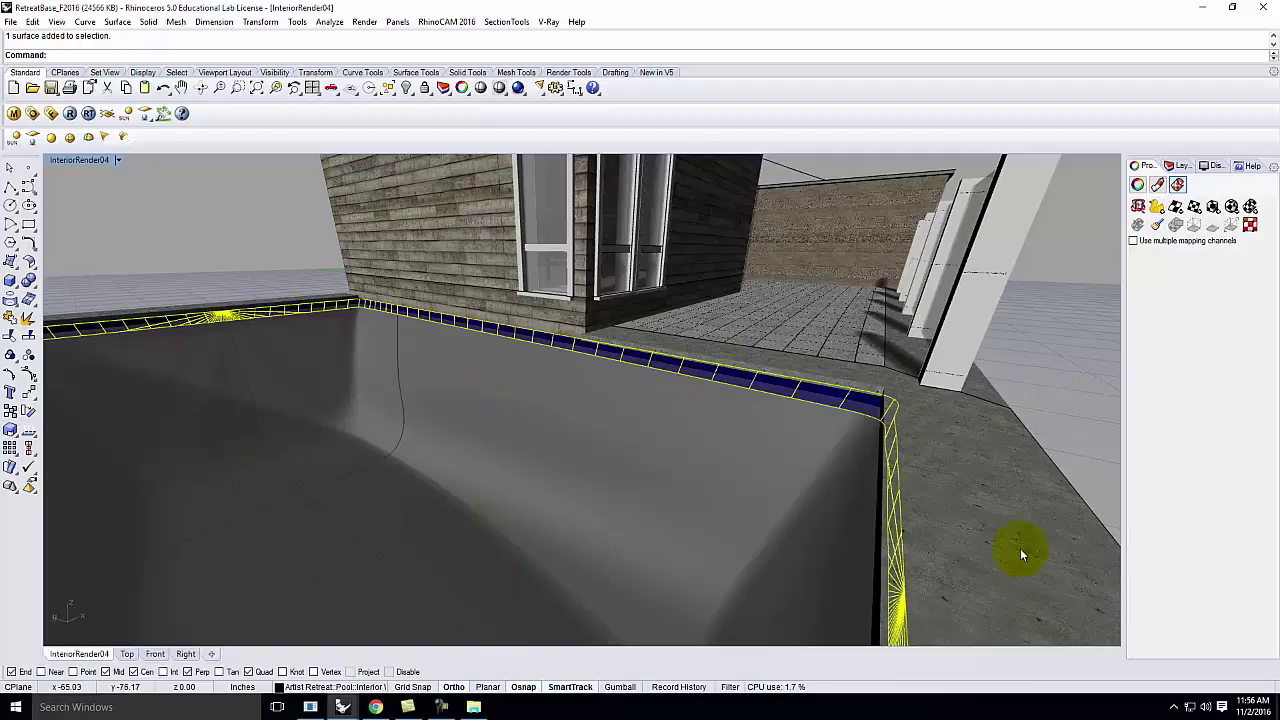
# Step: Save the RetreatBase_F2016 file and switch to the open Master Site F2016 model
pyautogui.click(9, 22)
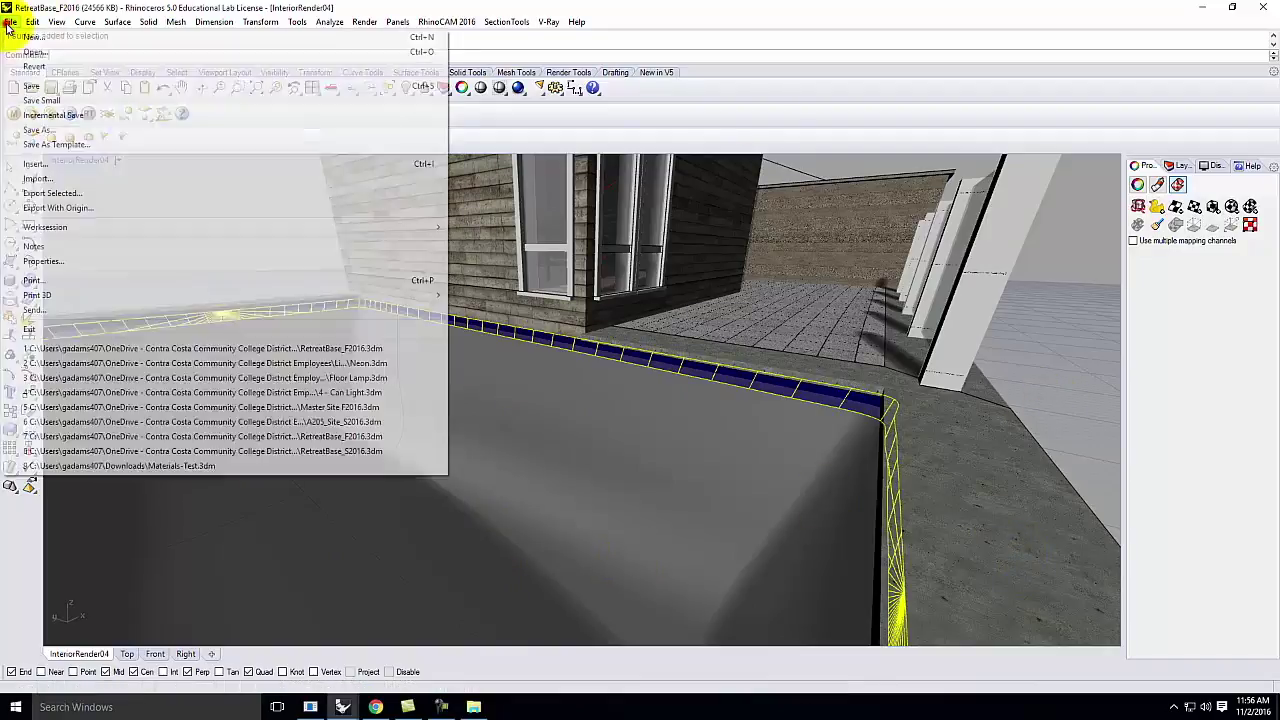
pyautogui.click(42, 87)
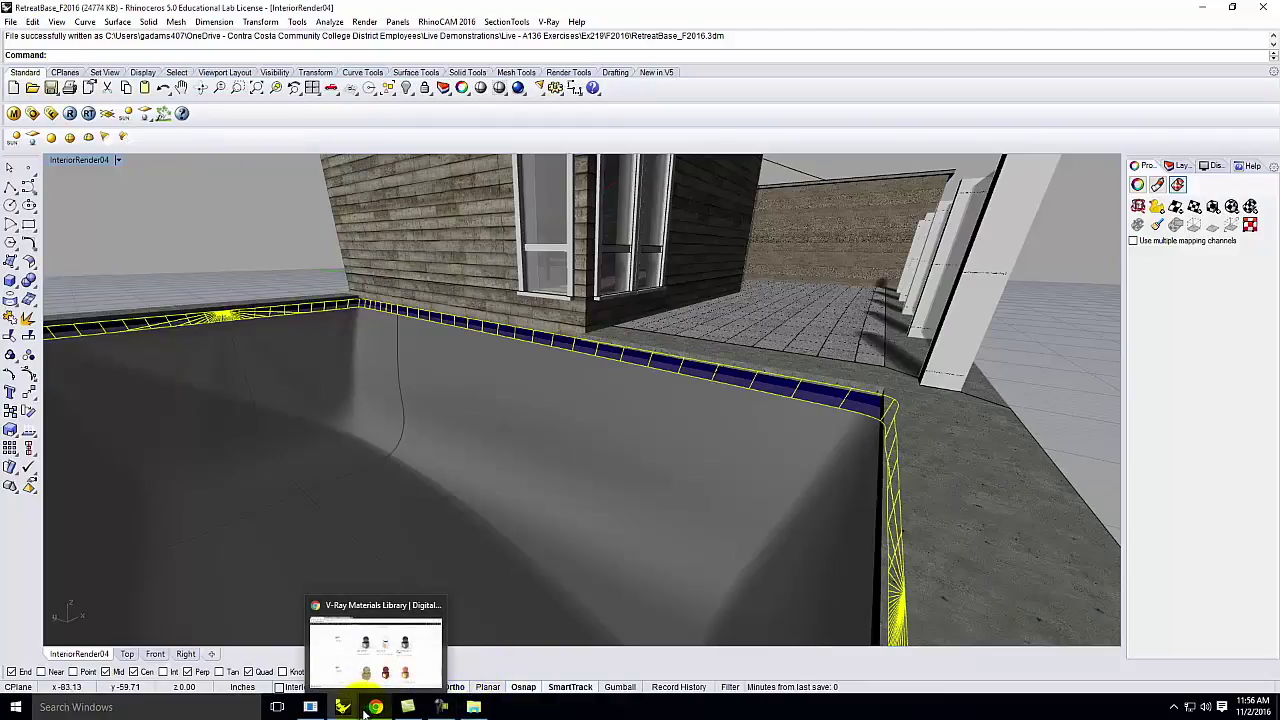
pyautogui.moveTo(343, 707)
pyautogui.click(558, 660)
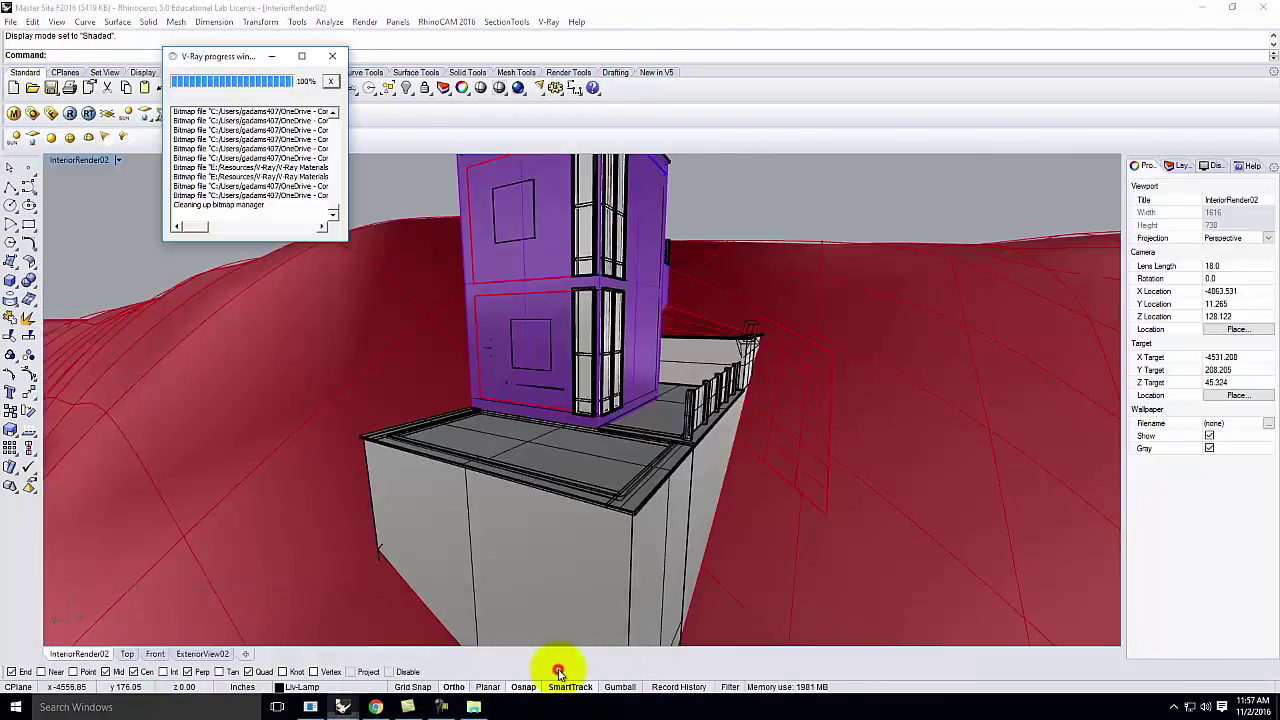
# Step: Update the linked RetreatBase_F2016 block definition in the Block Manager
pyautogui.click(33, 21)
pyautogui.moveTo(57, 21)
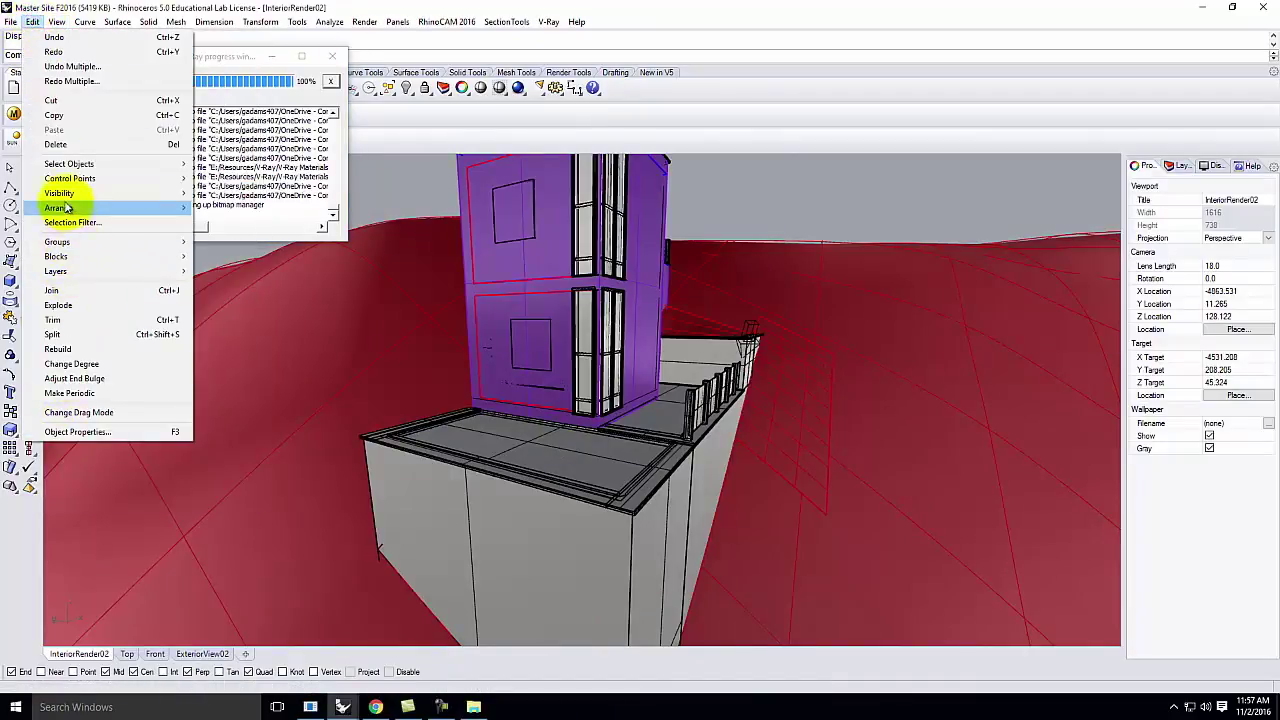
pyautogui.moveTo(79, 258)
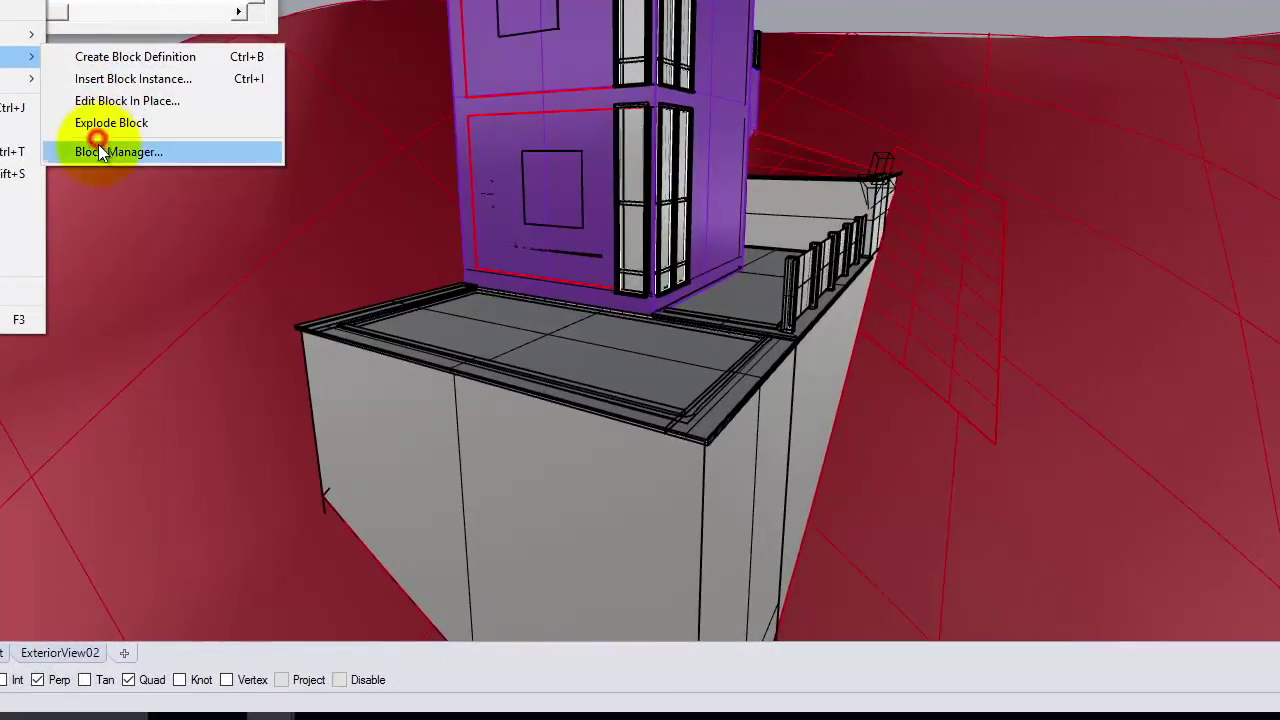
pyautogui.click(200, 269)
pyautogui.click(450, 85)
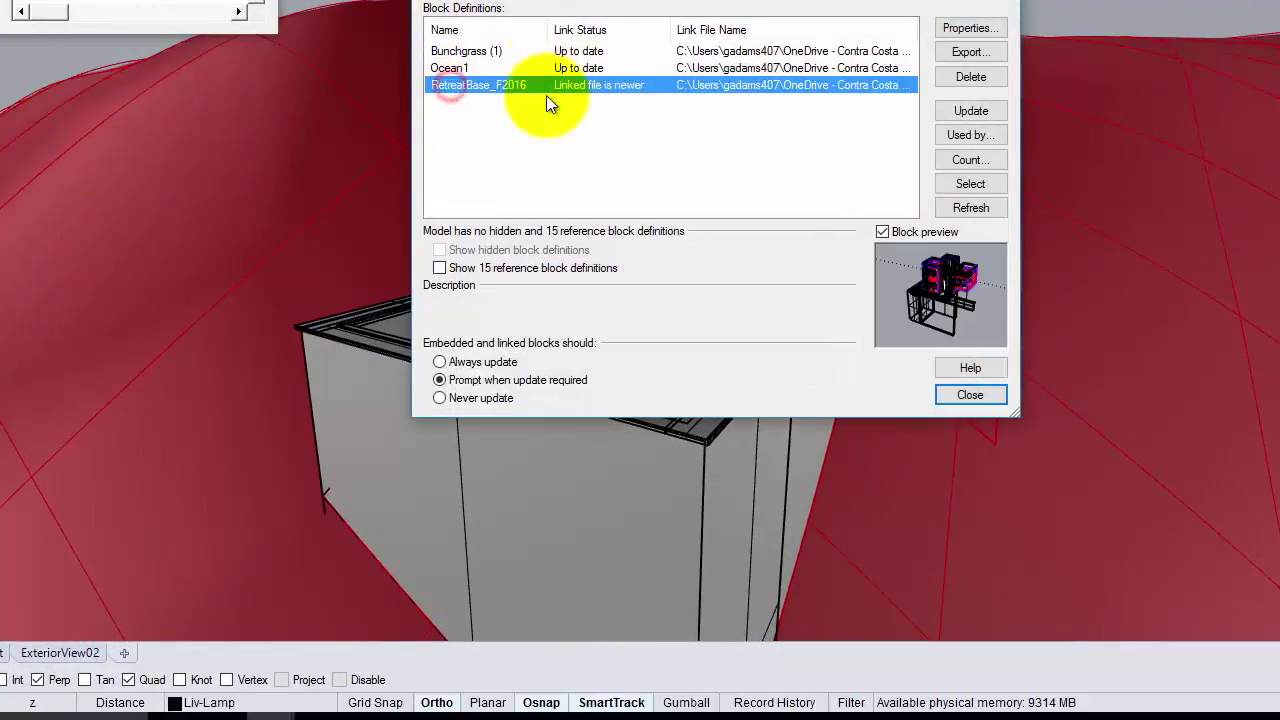
pyautogui.click(1001, 111)
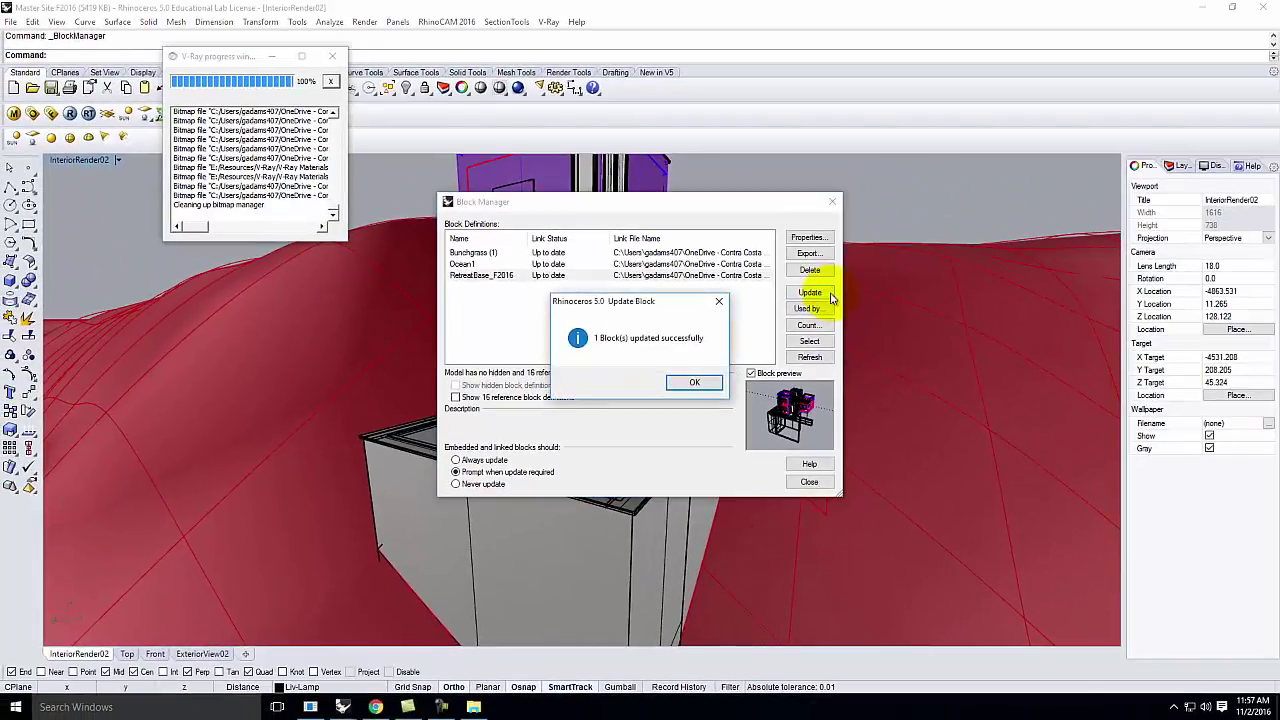
# Step: Close the Block Manager, frame the pool's far corner in InteriorRender02, and set the viewport's display mode to Rendered
pyautogui.click(692, 383)
pyautogui.click(835, 204)
pyautogui.scroll(5, 600, 470)
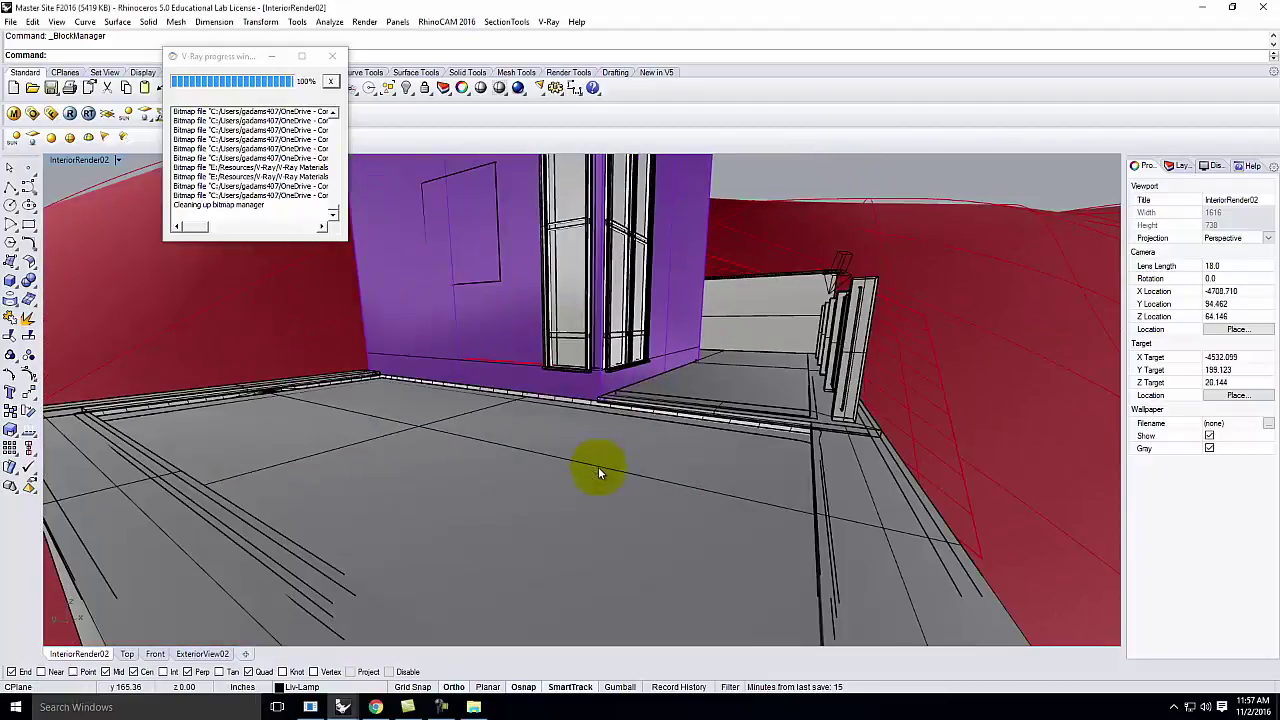
pyautogui.scroll(-3, 600, 476)
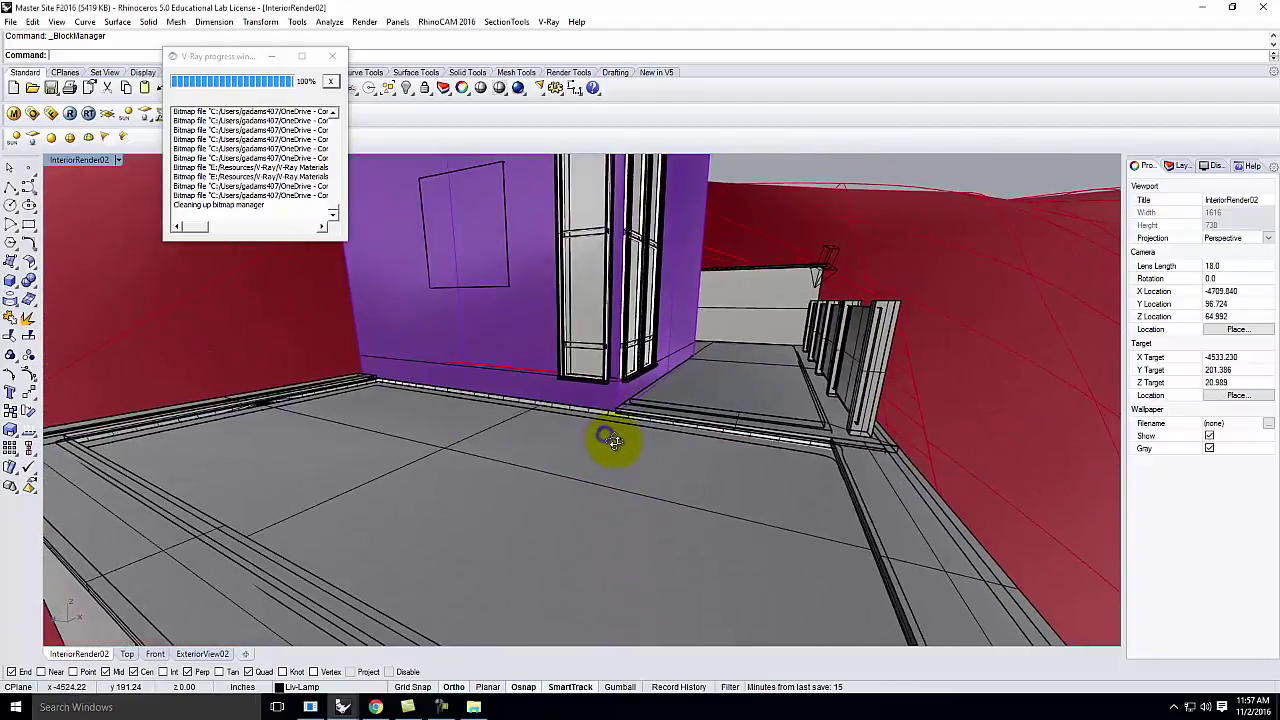
pyautogui.scroll(-3, 606, 394)
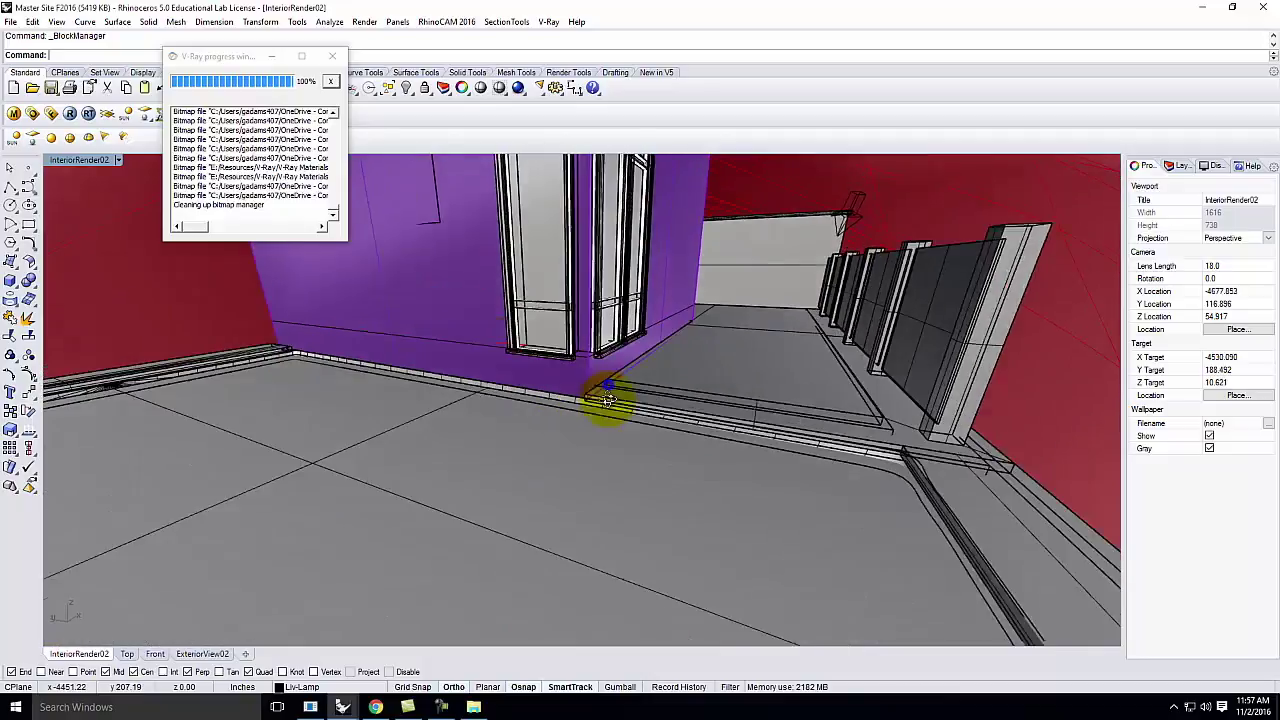
pyautogui.moveTo(612, 368); pyautogui.dragTo(590, 458, button='right')
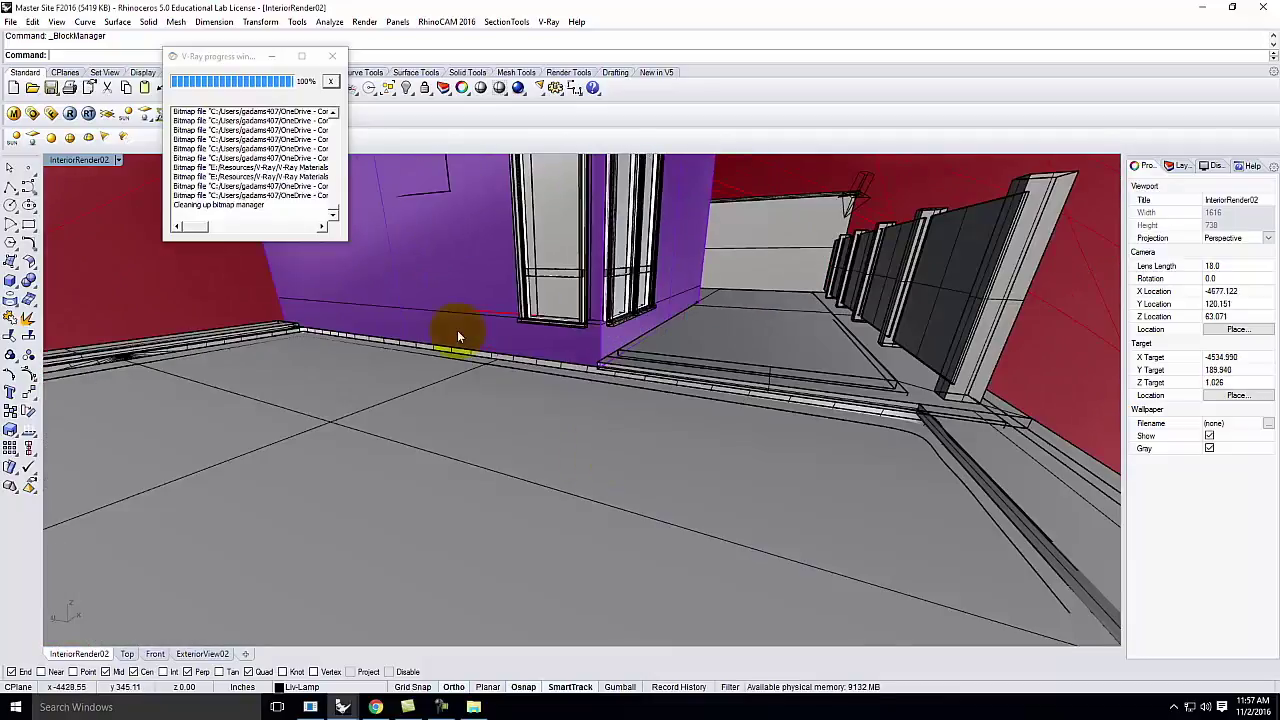
pyautogui.click(115, 160)
pyautogui.click(117, 223)
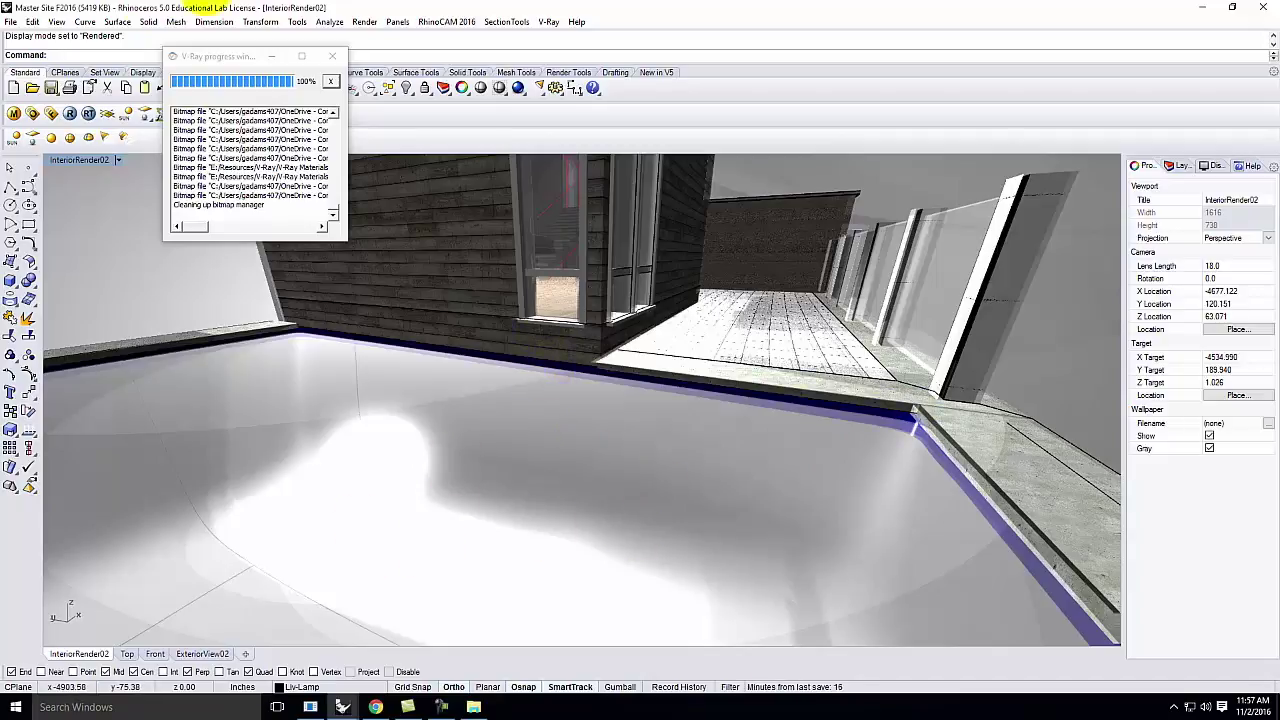
# Step: Render the pool corner view with V-Ray, examine the water in the enlarged frame buffer, and close the render
pyautogui.click(72, 120)
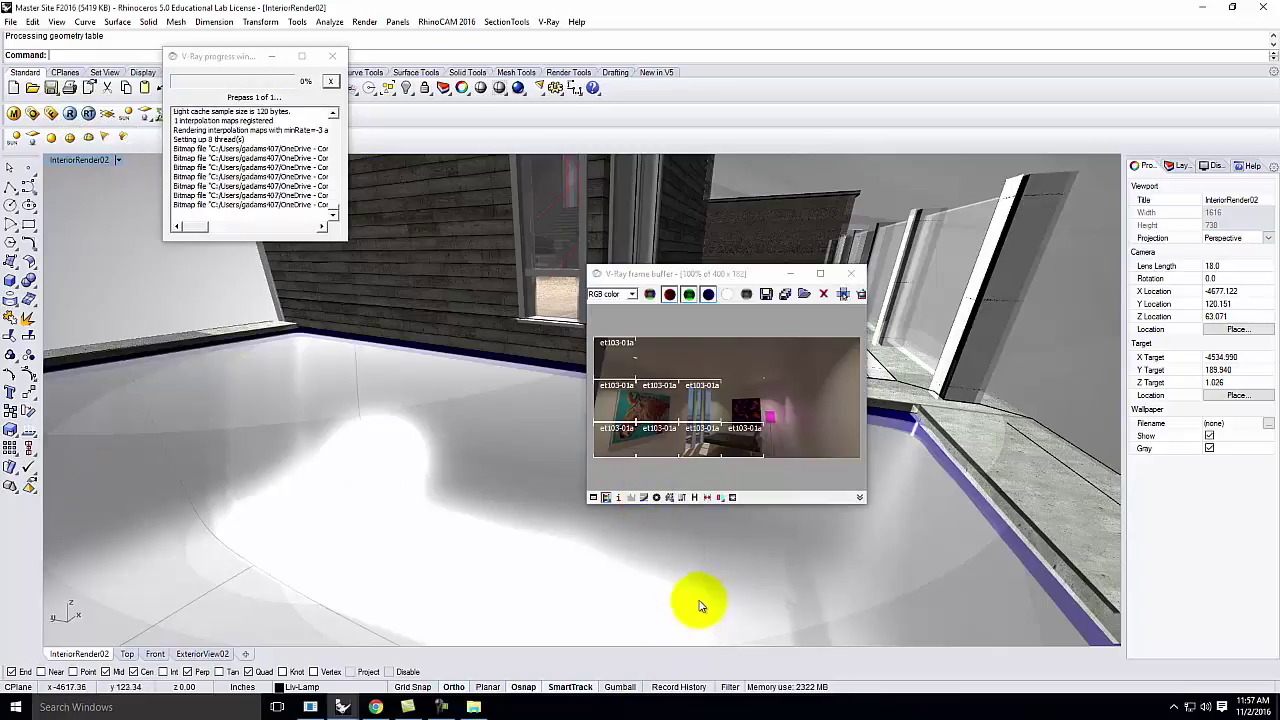
pyautogui.moveTo(680, 274); pyautogui.dragTo(495, 168)
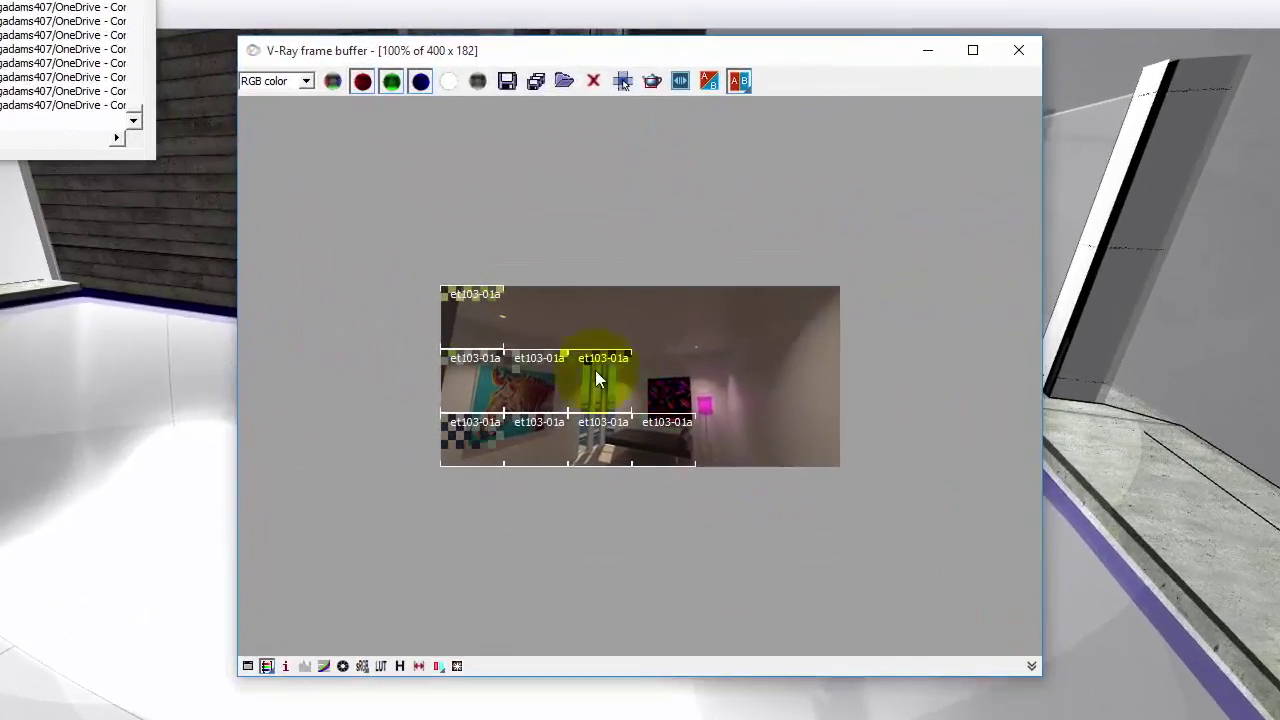
pyautogui.scroll(1, 660, 380)
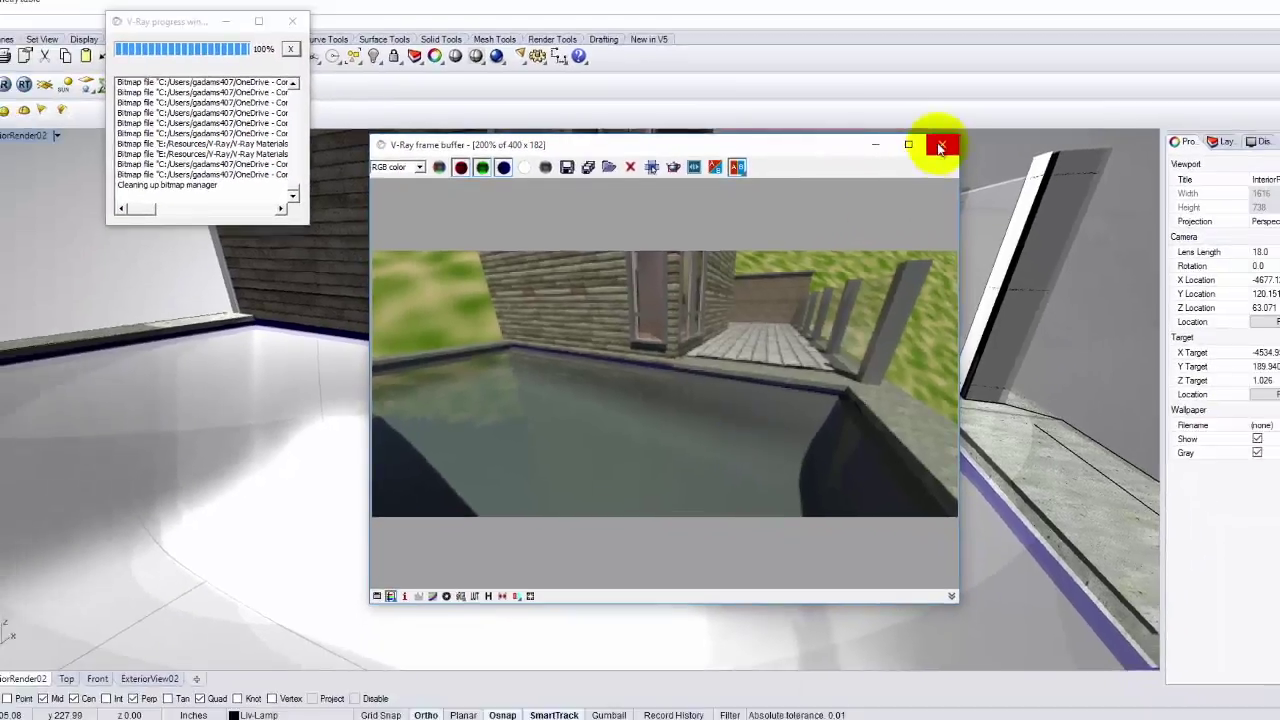
pyautogui.click(1018, 50)
# Step: Switch to the open RetreatBase_F2016 model and select the pool's curved basin surface
pyautogui.moveTo(909, 457); pyautogui.dragTo(417, 268, button='right')
pyautogui.scroll(2, 417, 268)
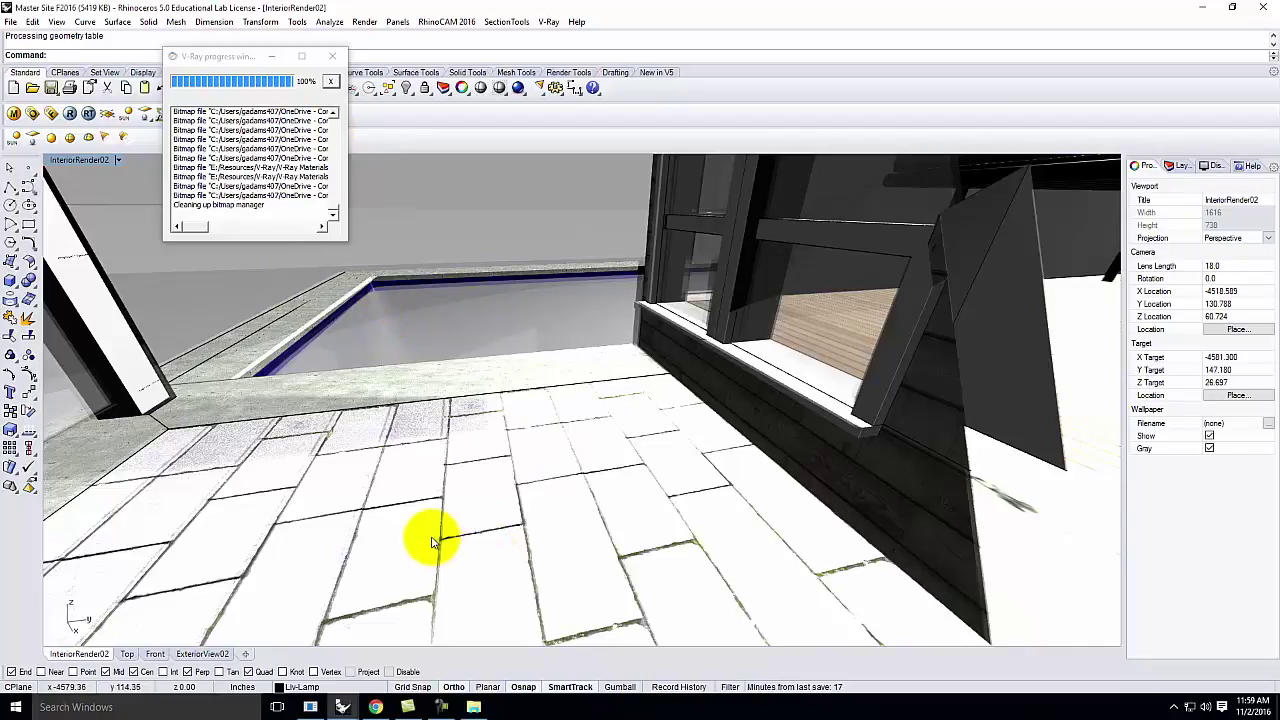
pyautogui.moveTo(408, 708)
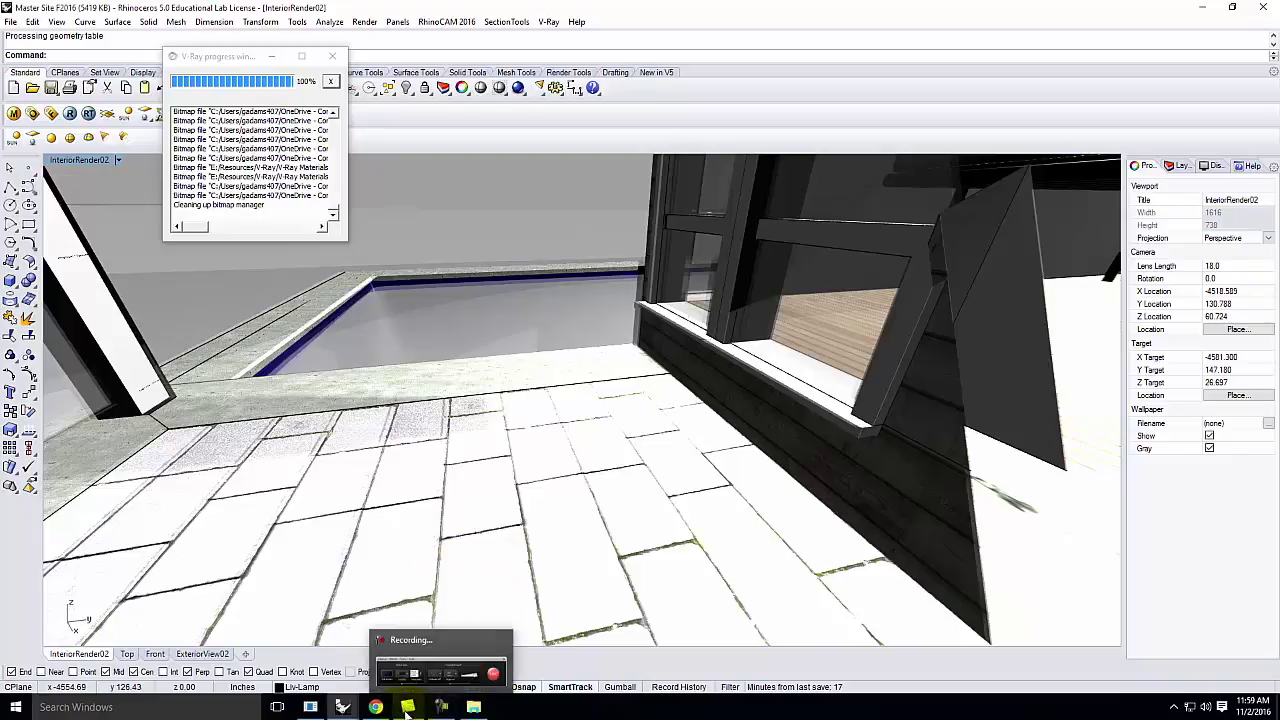
pyautogui.moveTo(342, 704)
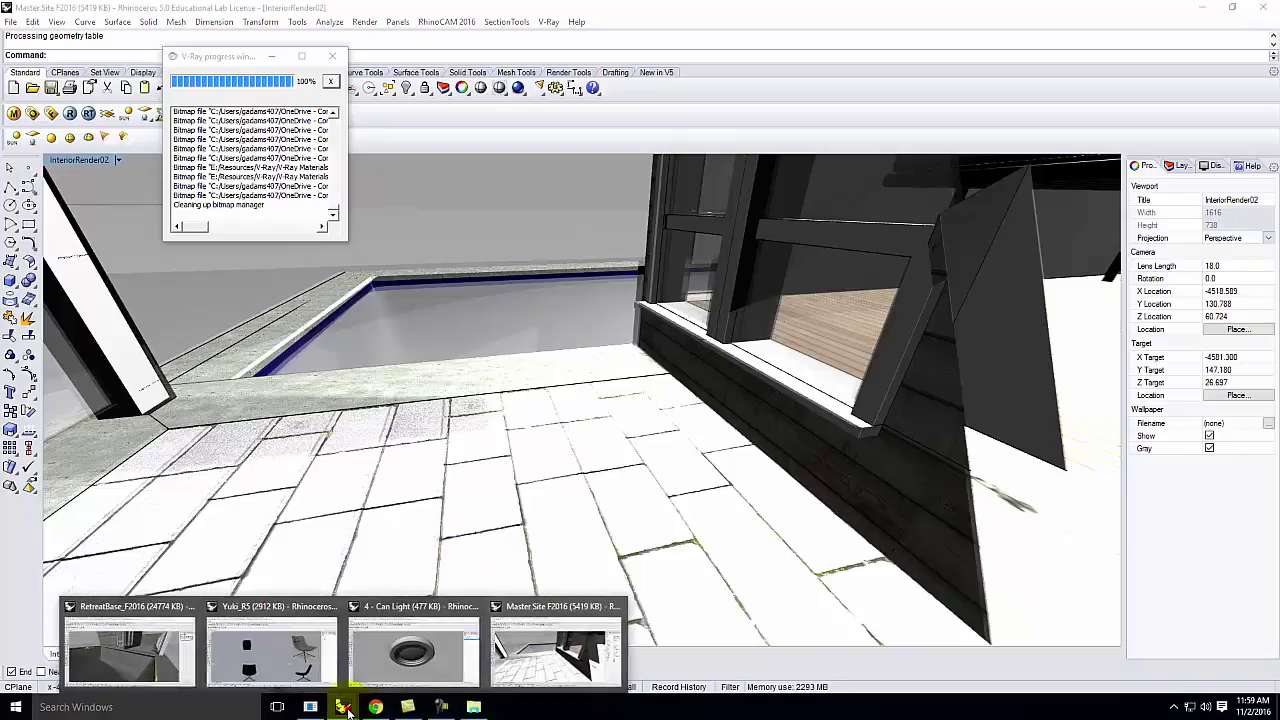
pyautogui.click(104, 654)
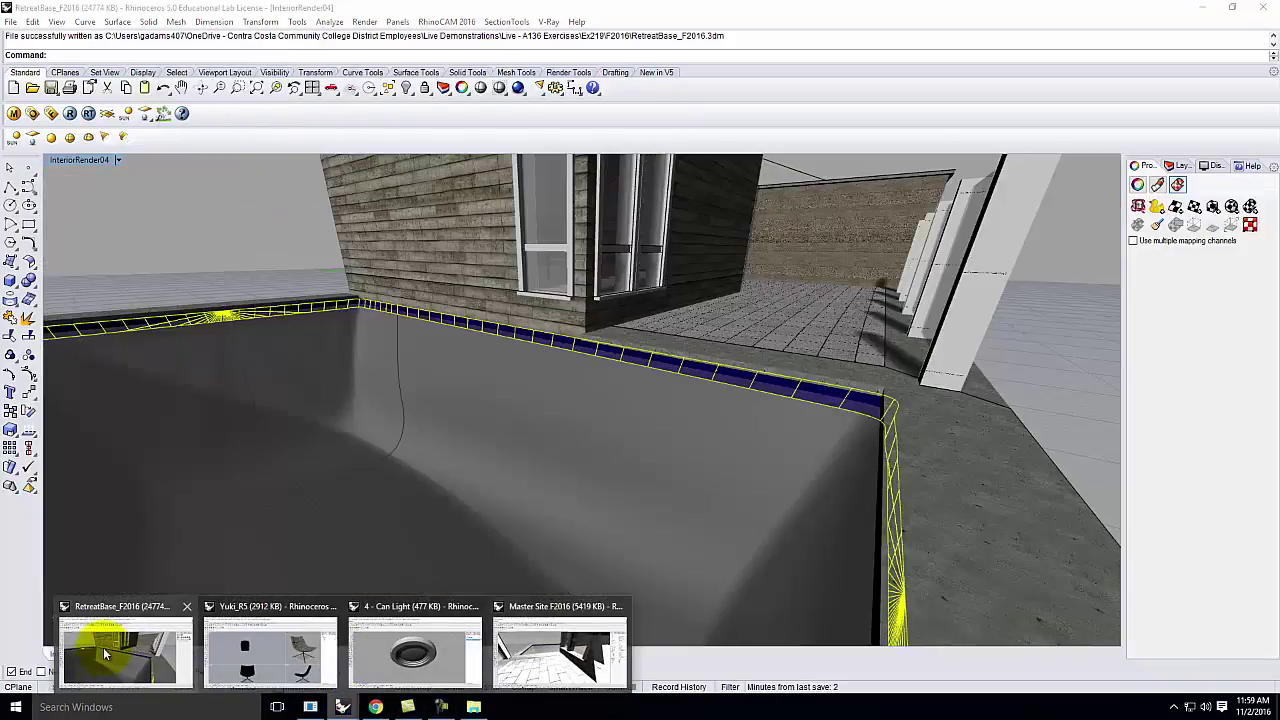
pyautogui.click(489, 403)
pyautogui.click(537, 443)
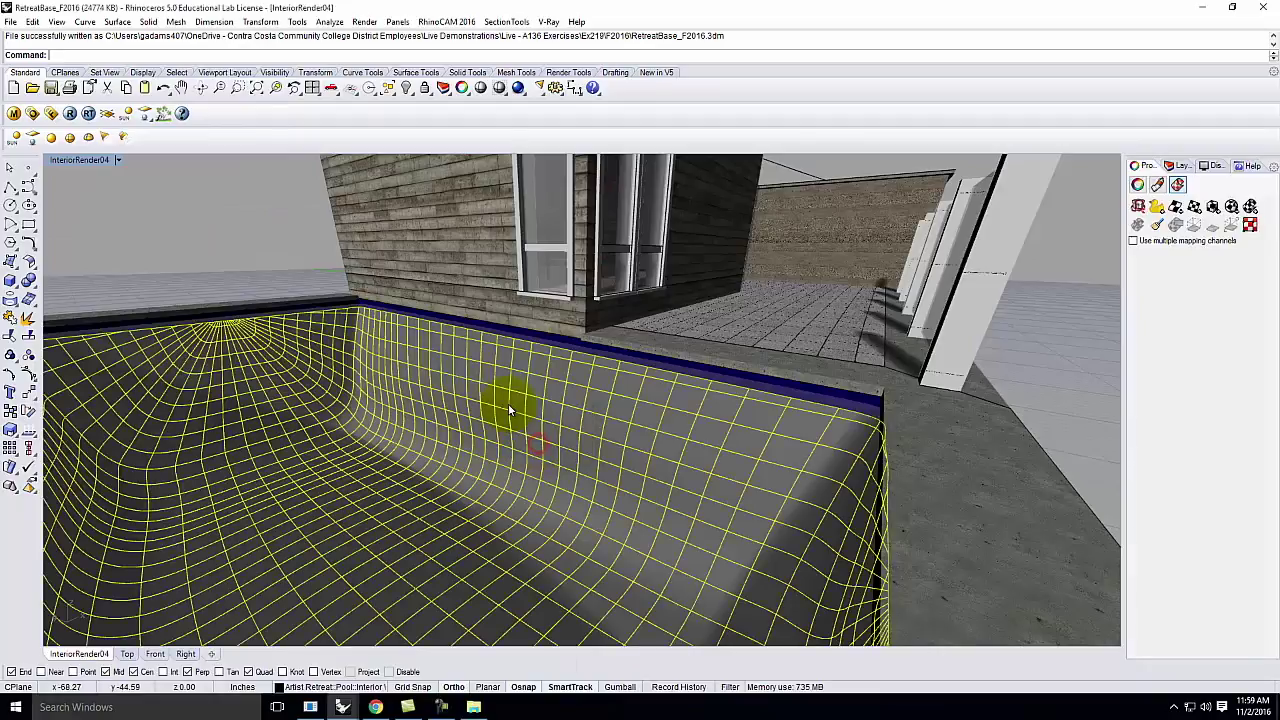
# Step: Set the diffuse color of the Pool Gray V-Ray material to White
pyautogui.click(14, 113)
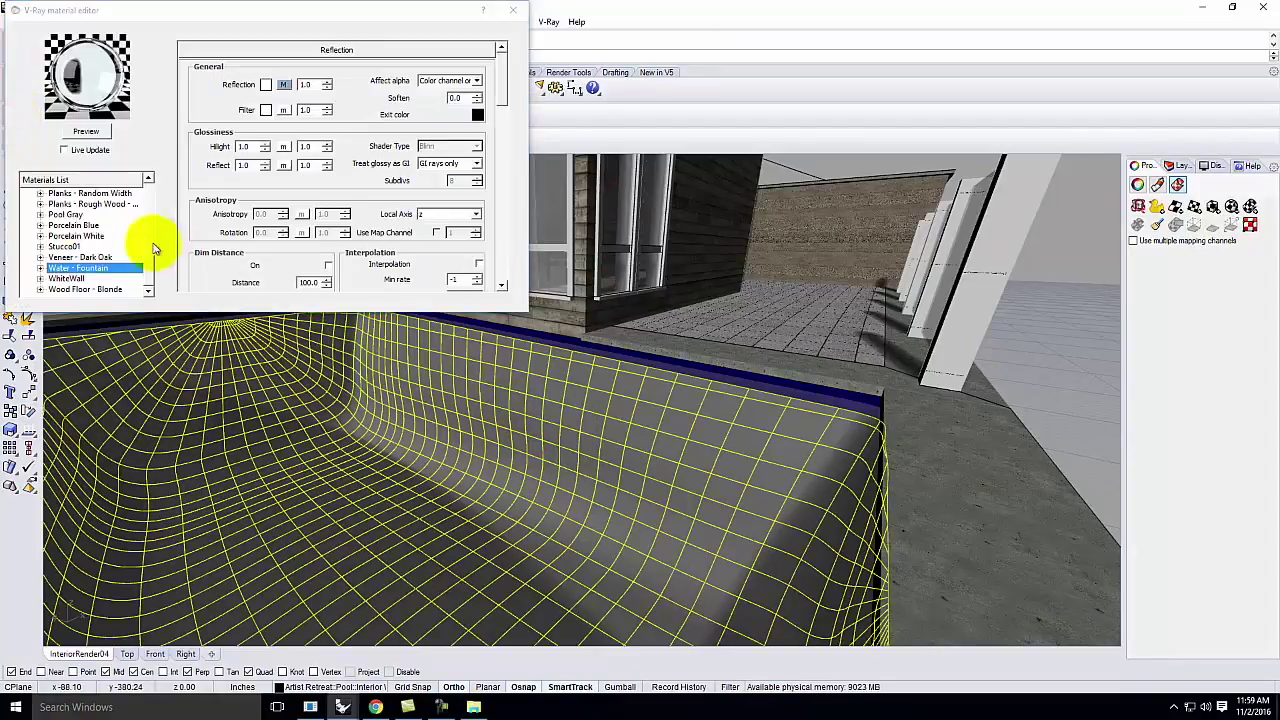
pyautogui.click(66, 215)
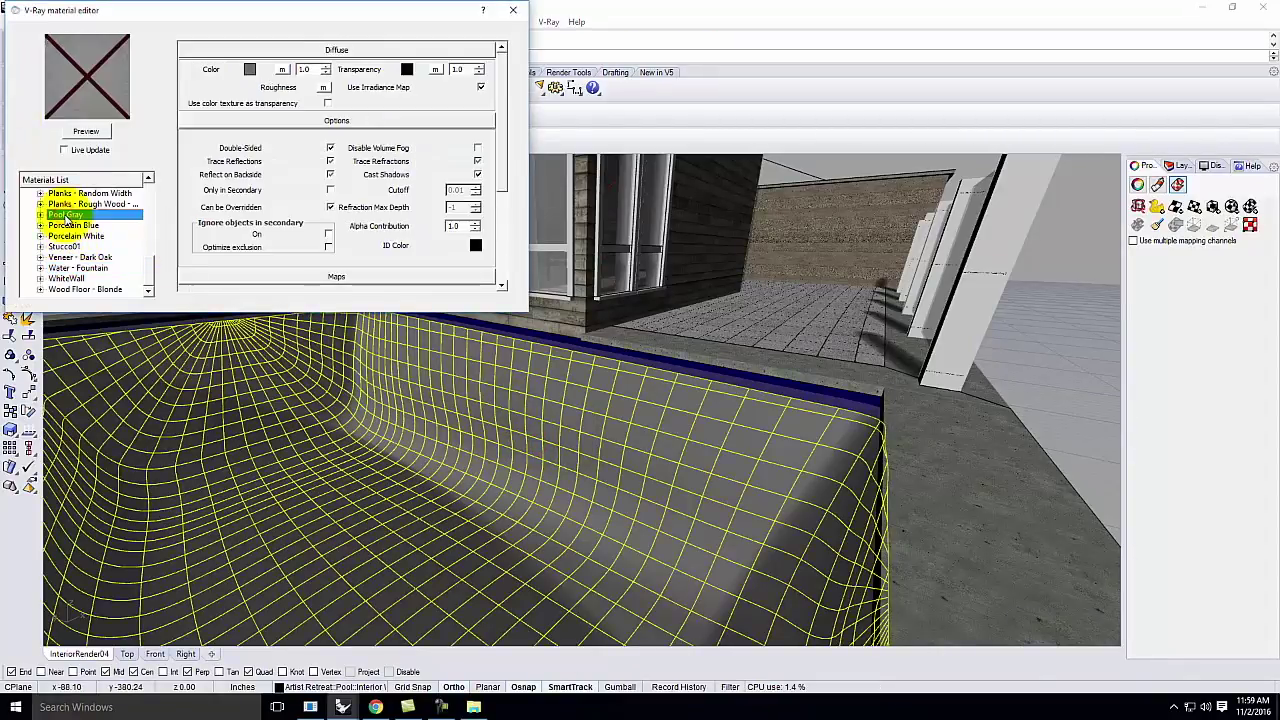
pyautogui.click(249, 69)
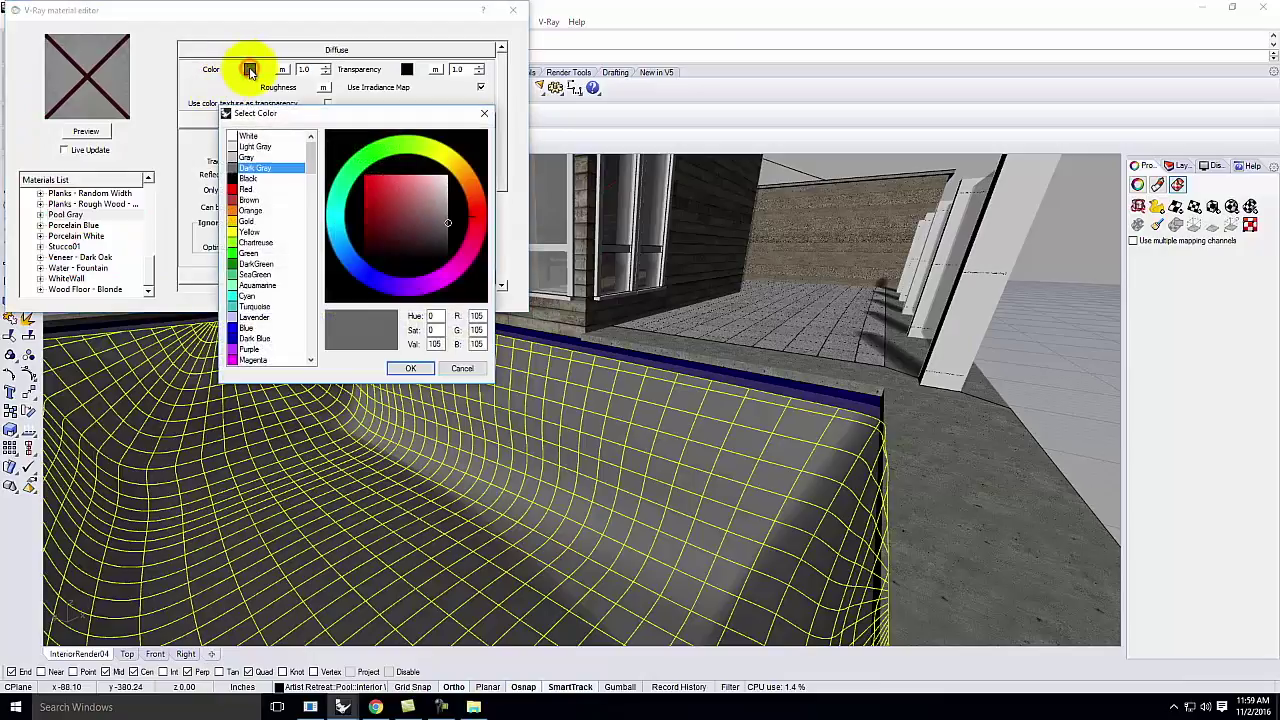
pyautogui.click(249, 147)
pyautogui.click(251, 135)
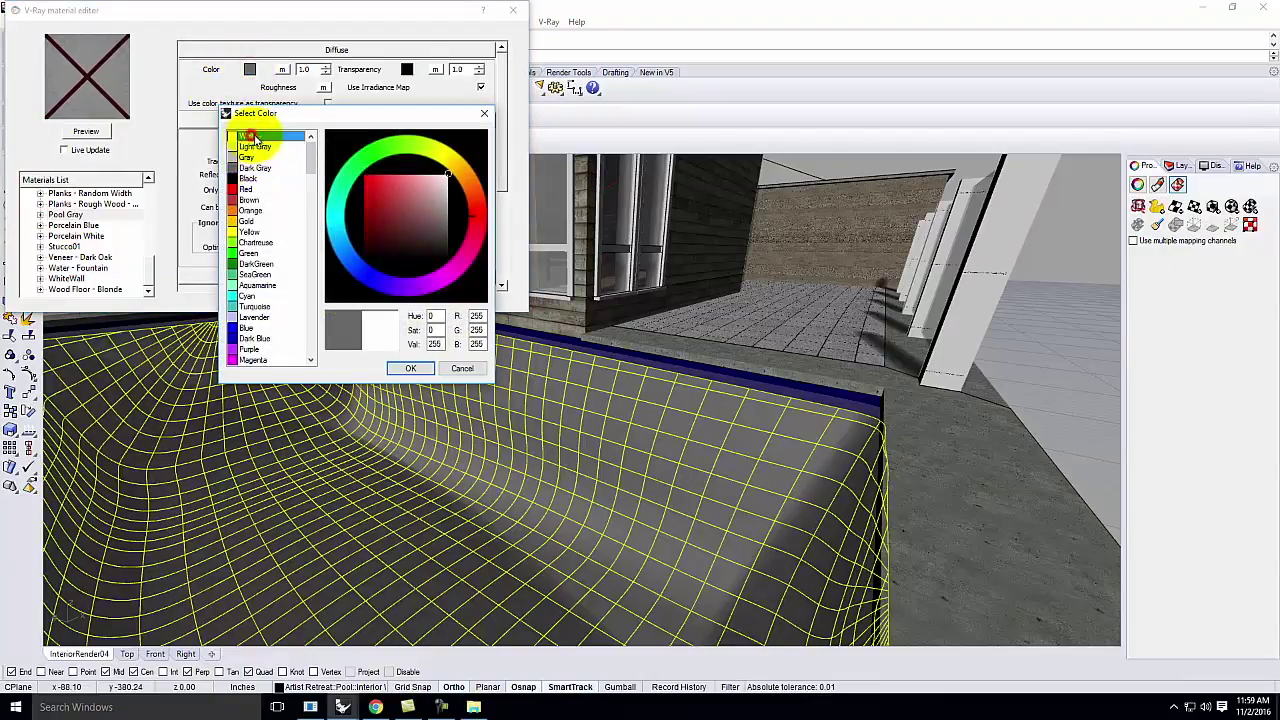
pyautogui.click(409, 369)
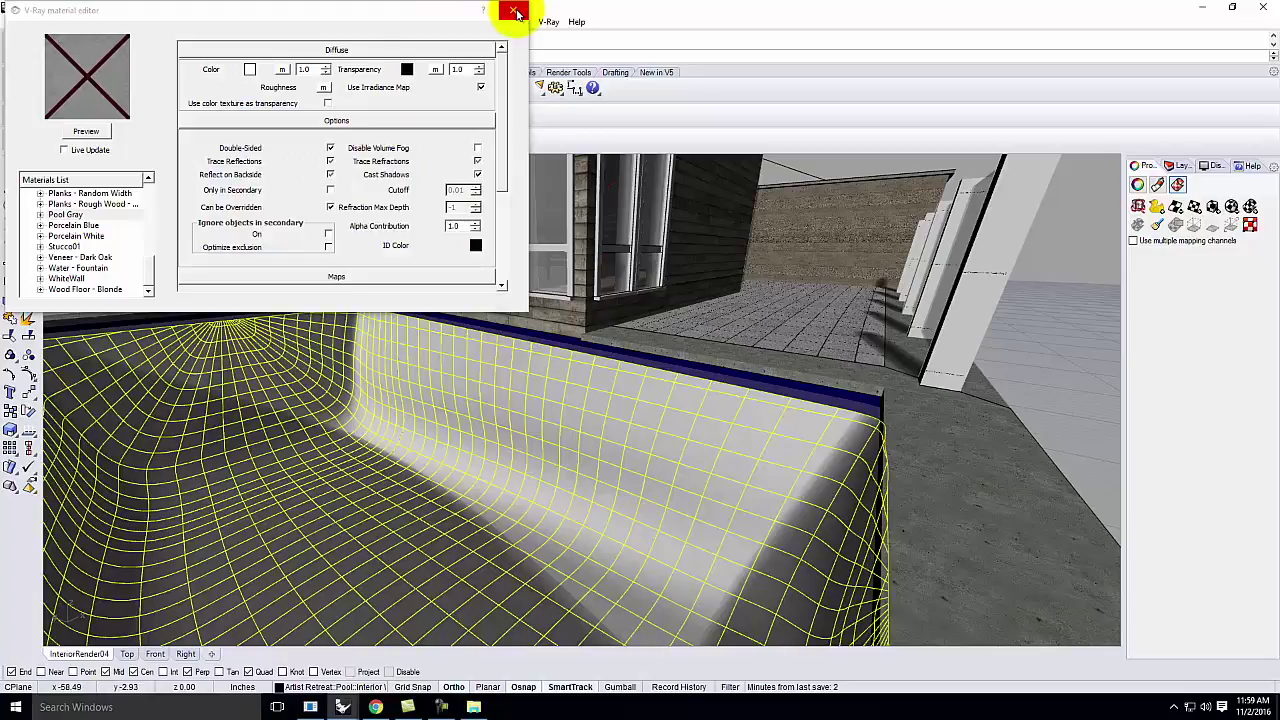
pyautogui.click(516, 12)
# Step: Save the RetreatBase_F2016 file with the lighter pool material and return to the Master Site F2016 model
pyautogui.click(12, 21)
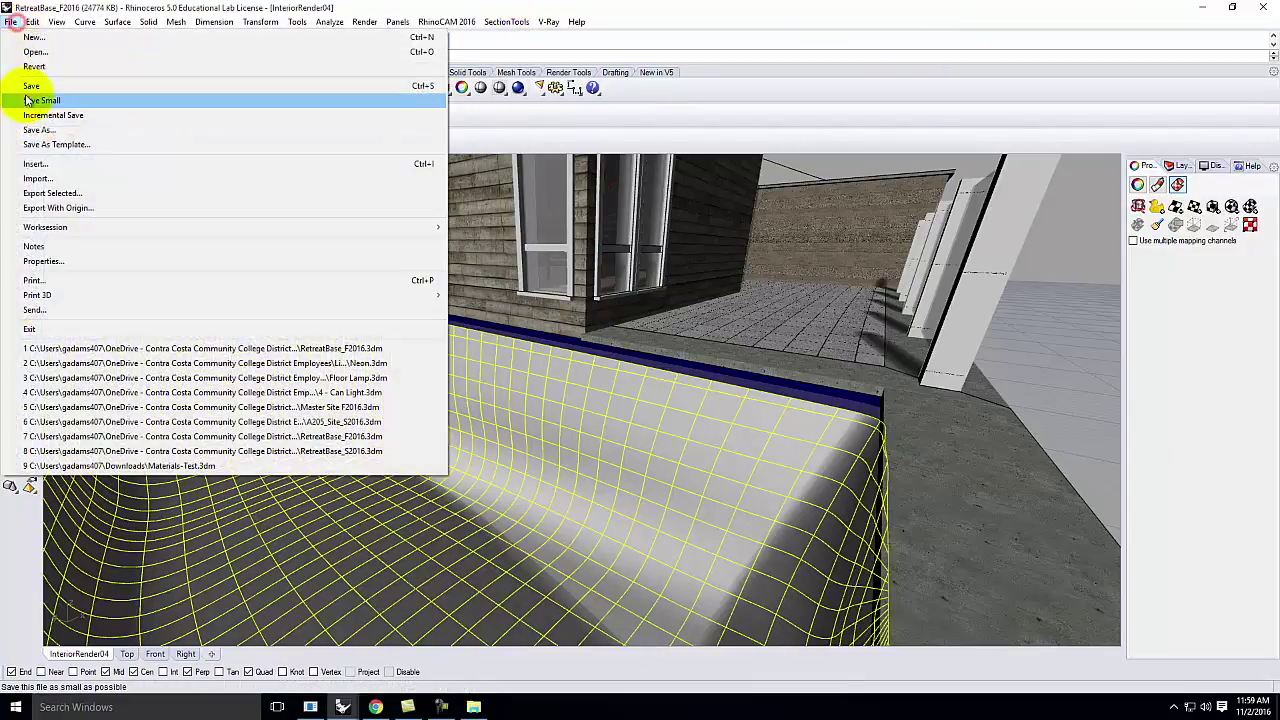
pyautogui.click(30, 86)
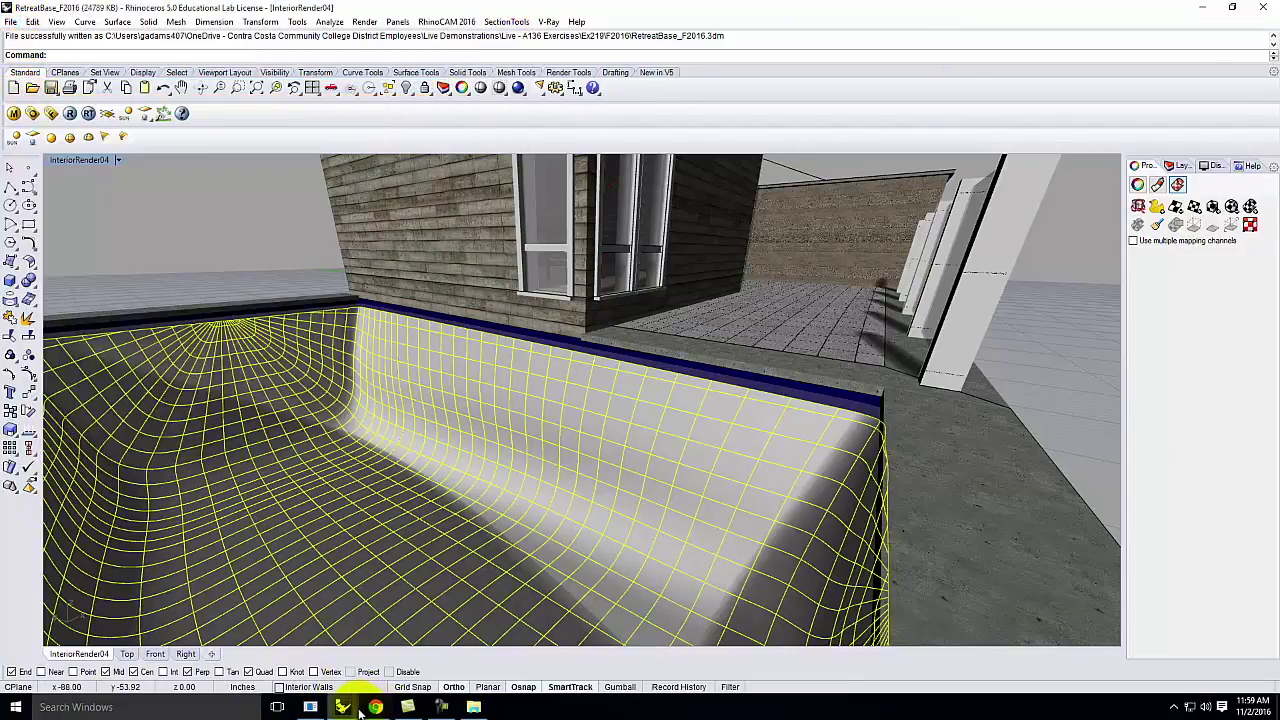
pyautogui.moveTo(344, 711)
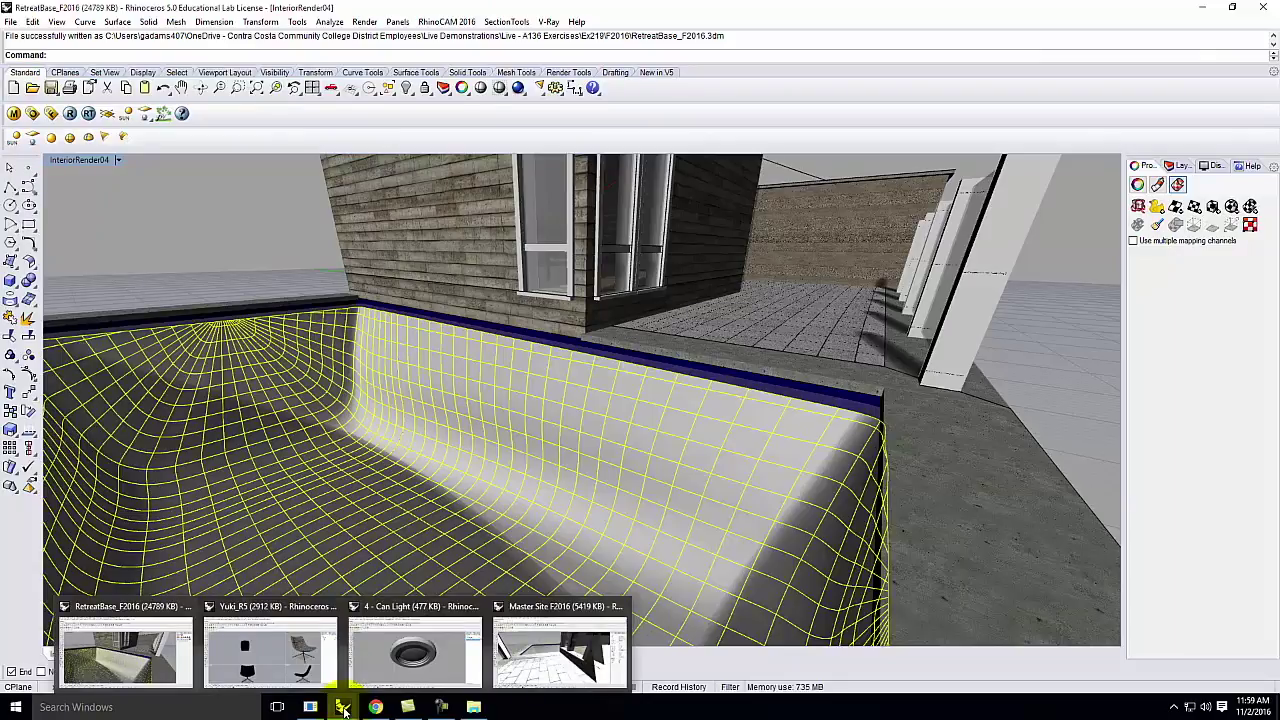
pyautogui.click(571, 643)
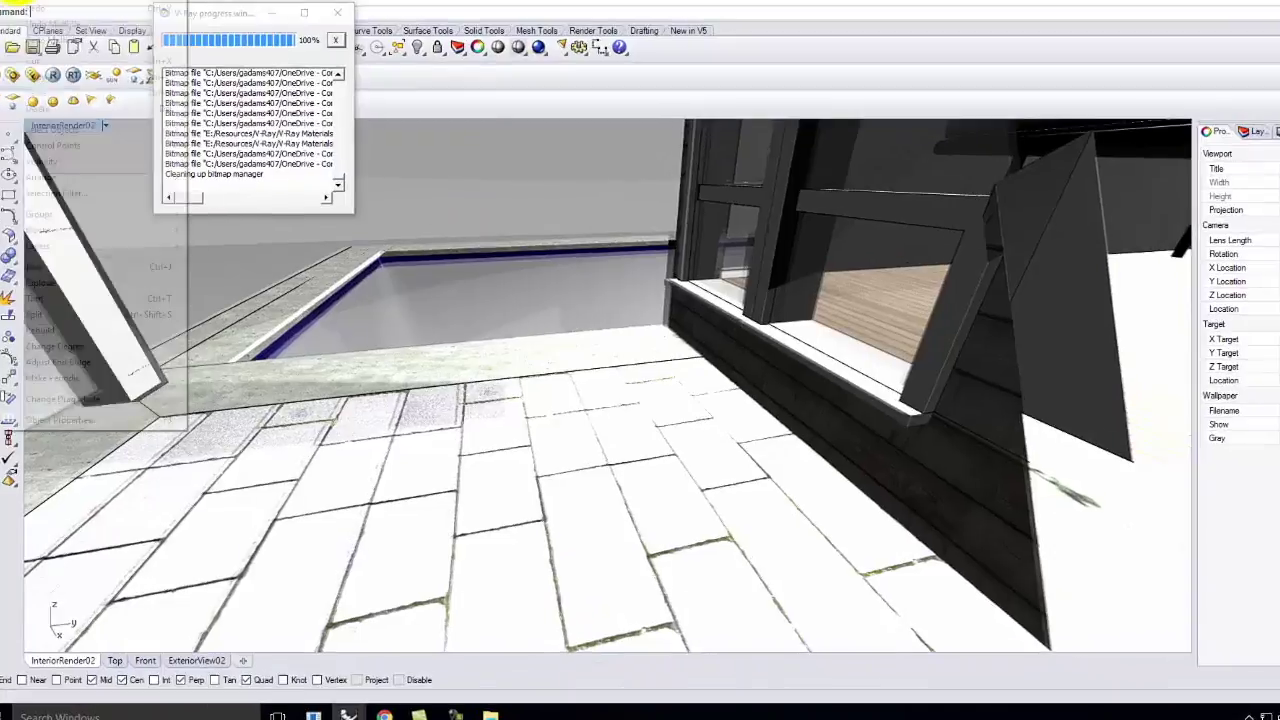
# Step: Update the linked RetreatBase_F2016 block from its newer source file and close the Block Manager
pyautogui.click(33, 21)
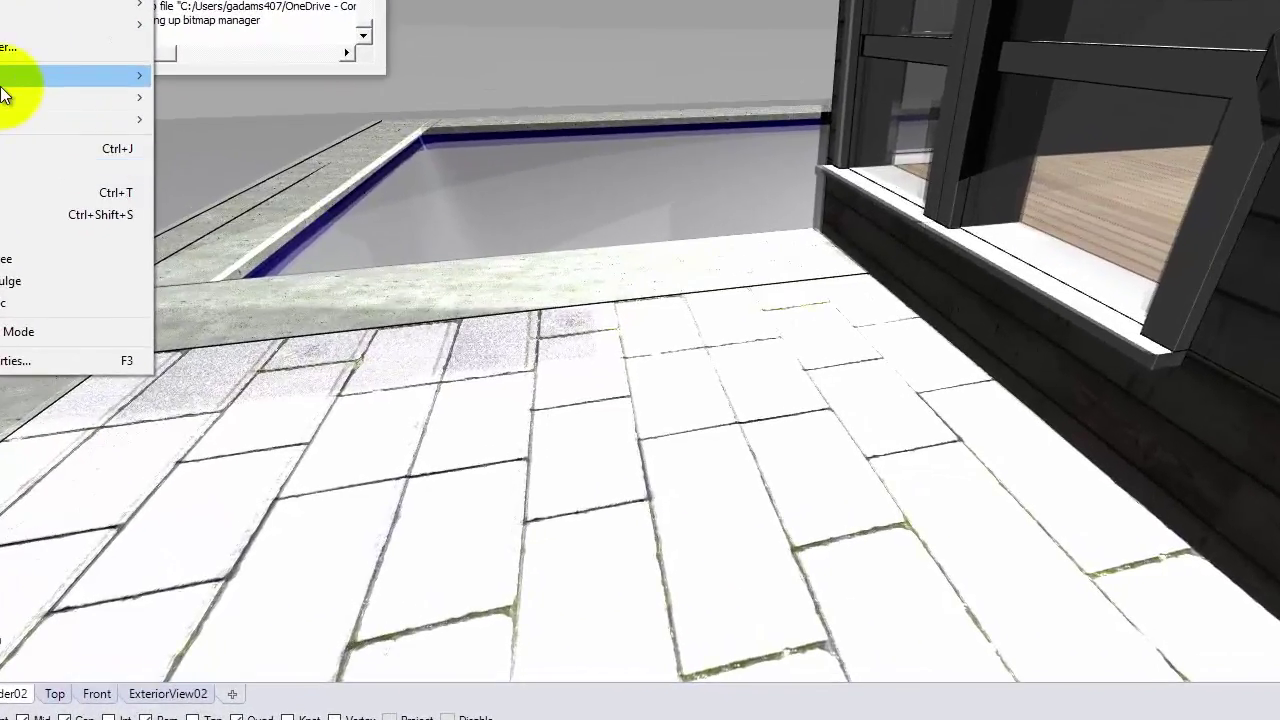
pyautogui.moveTo(9, 97)
pyautogui.click(227, 188)
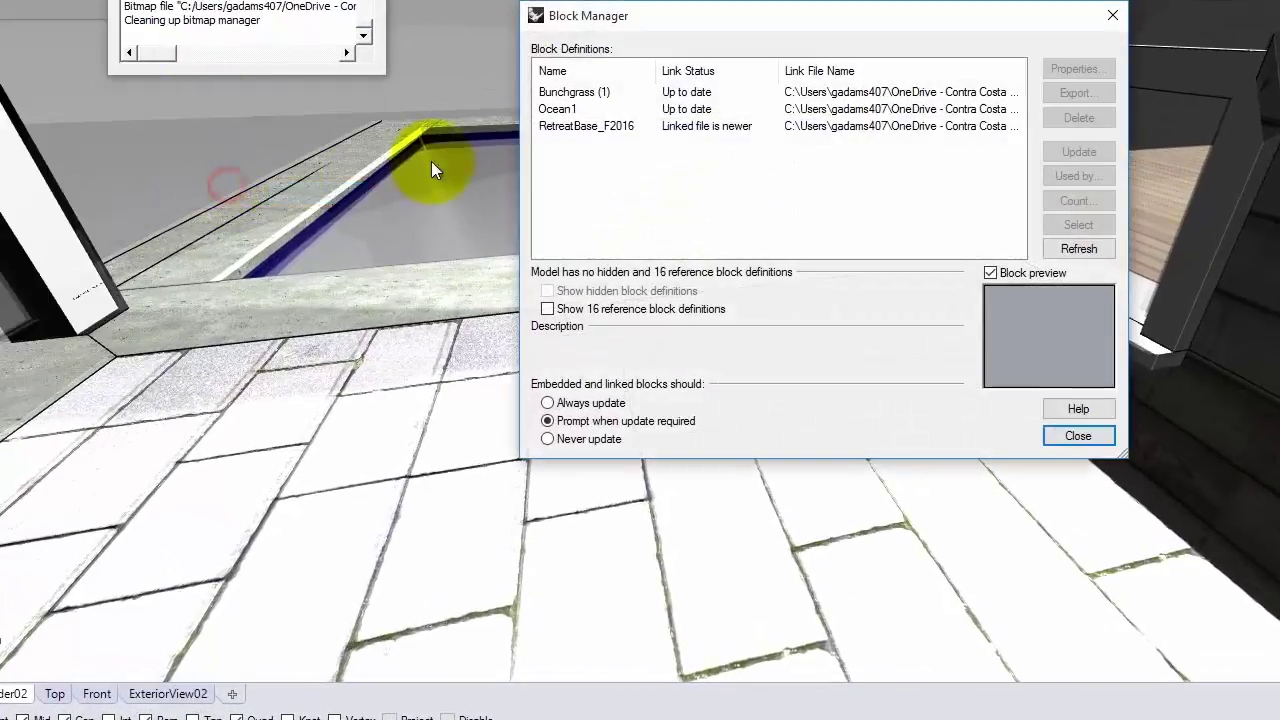
pyautogui.click(612, 126)
pyautogui.click(1100, 151)
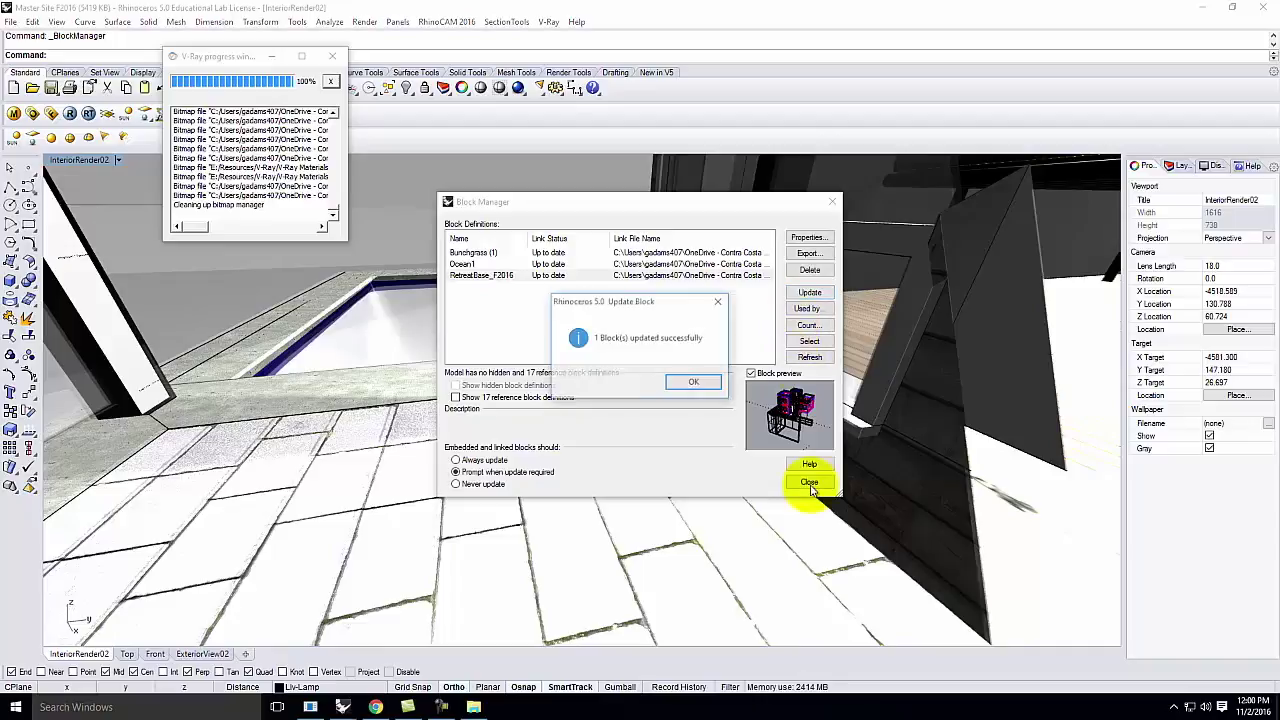
pyautogui.click(681, 380)
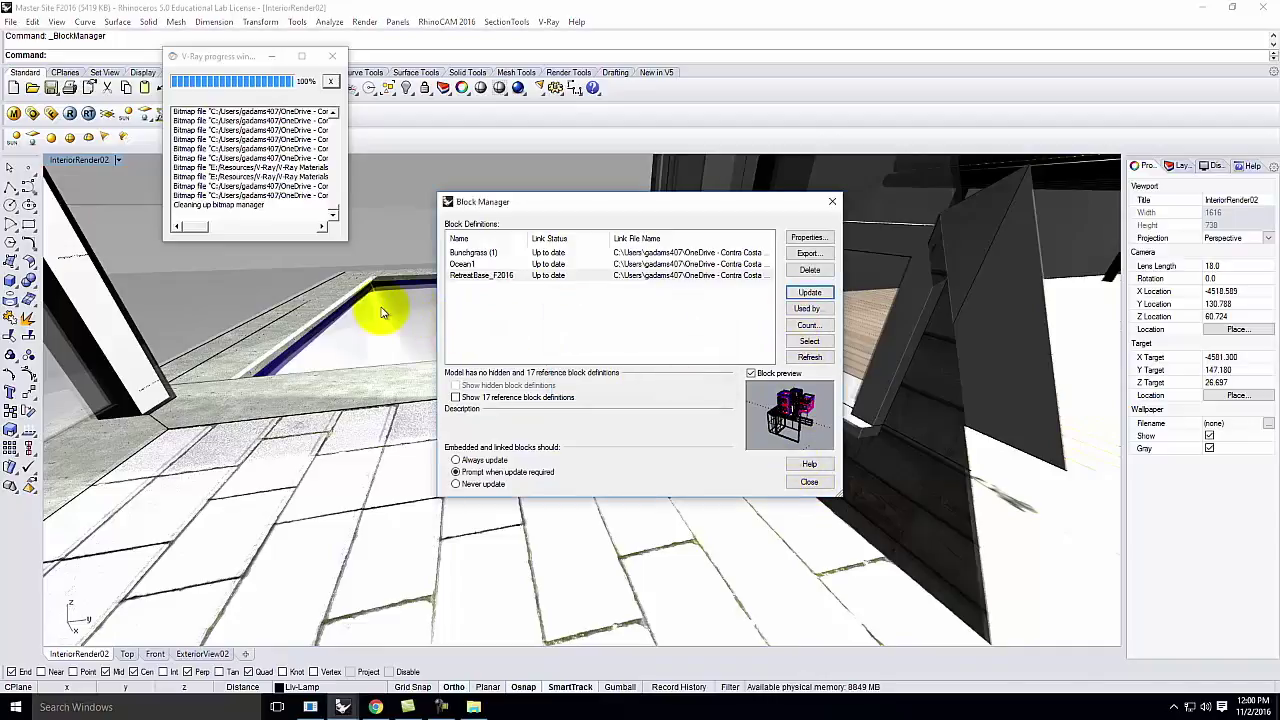
pyautogui.click(806, 482)
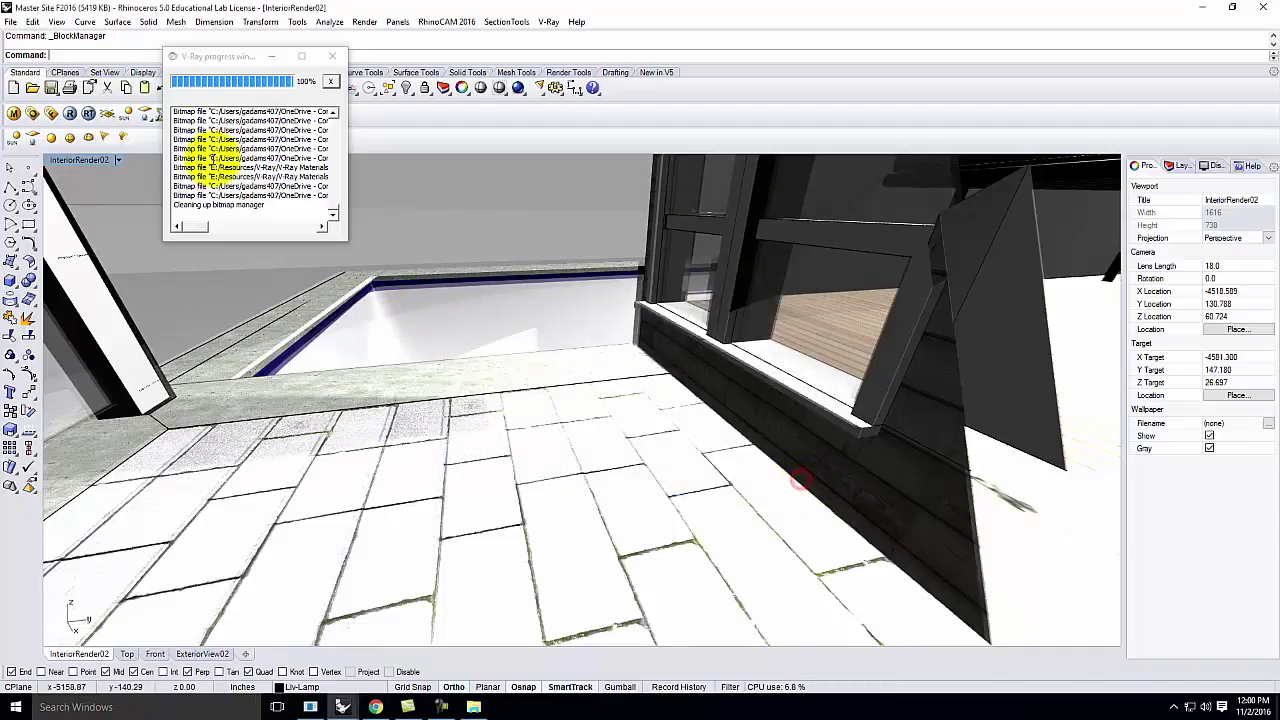
# Step: Start a V-Ray render of the pool as seen from the paved terrace
pyautogui.click(71, 114)
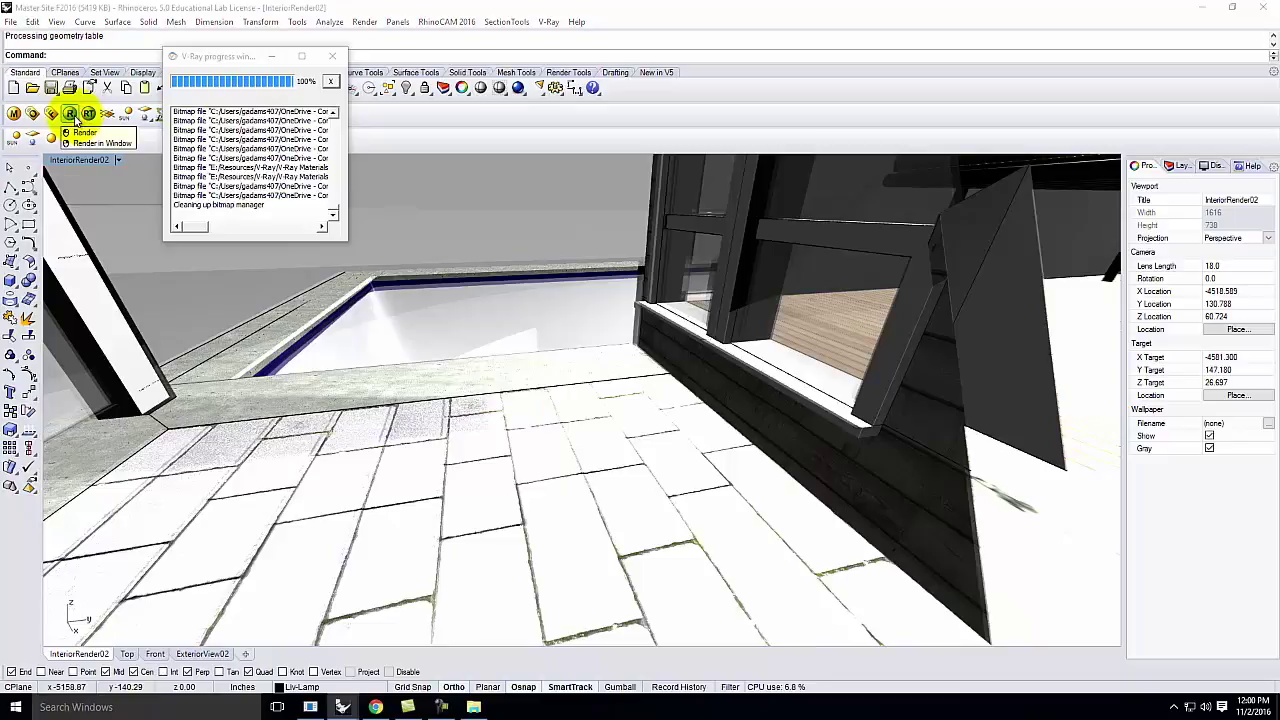